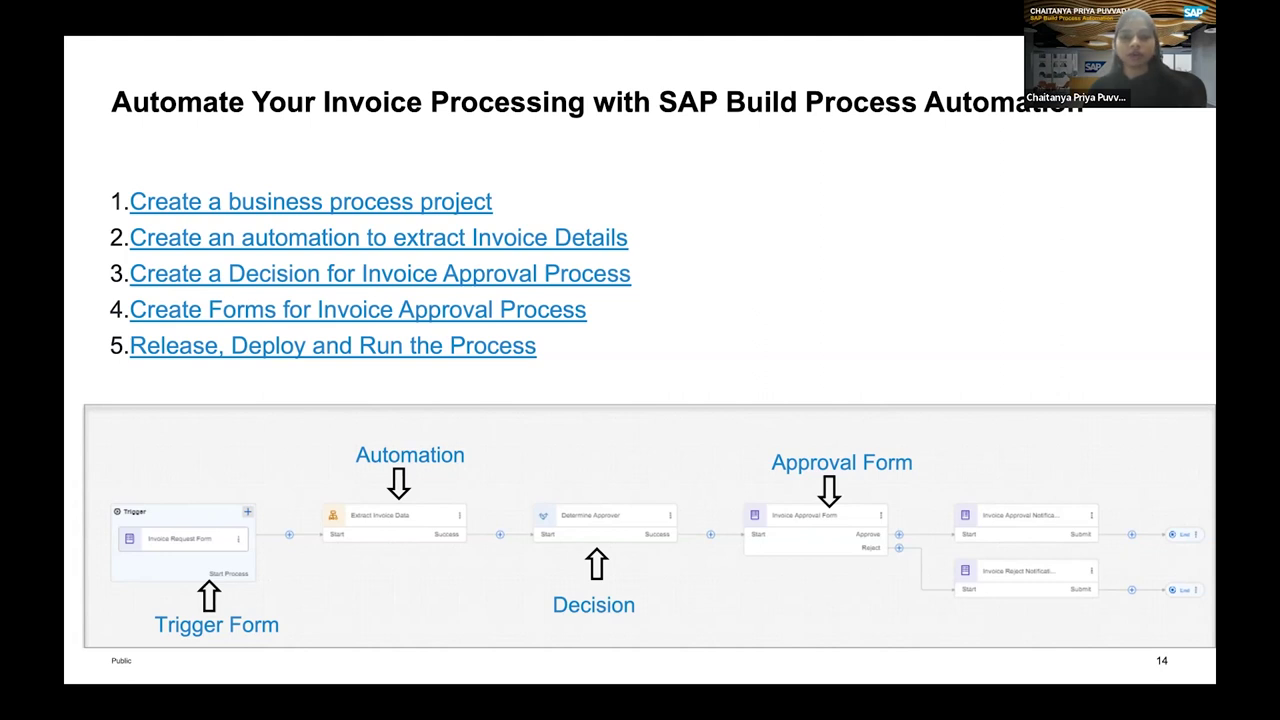
Leave the slides and bring up the AI180 invoice processing GitHub README.
key("alt+Tab")
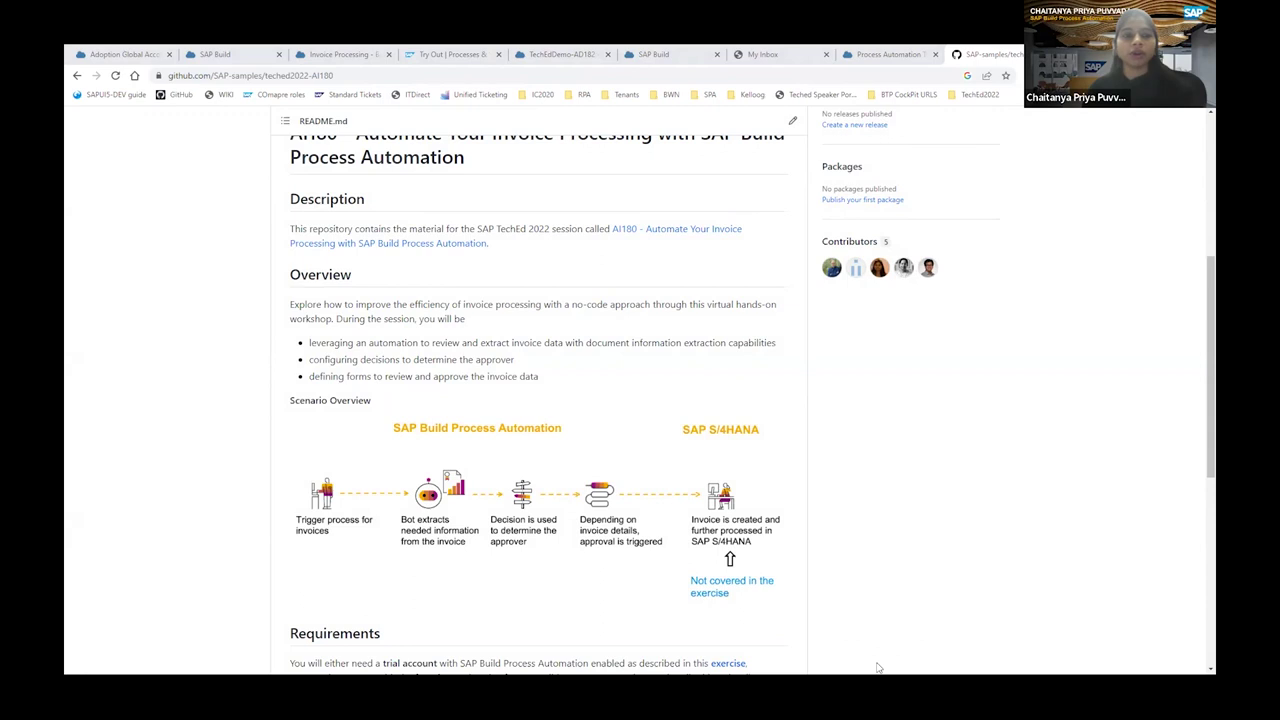
Open the repository's exercises folder, then go to the SAP BTP Cockpit subaccount page.
scroll(318, 290, "up", 3)
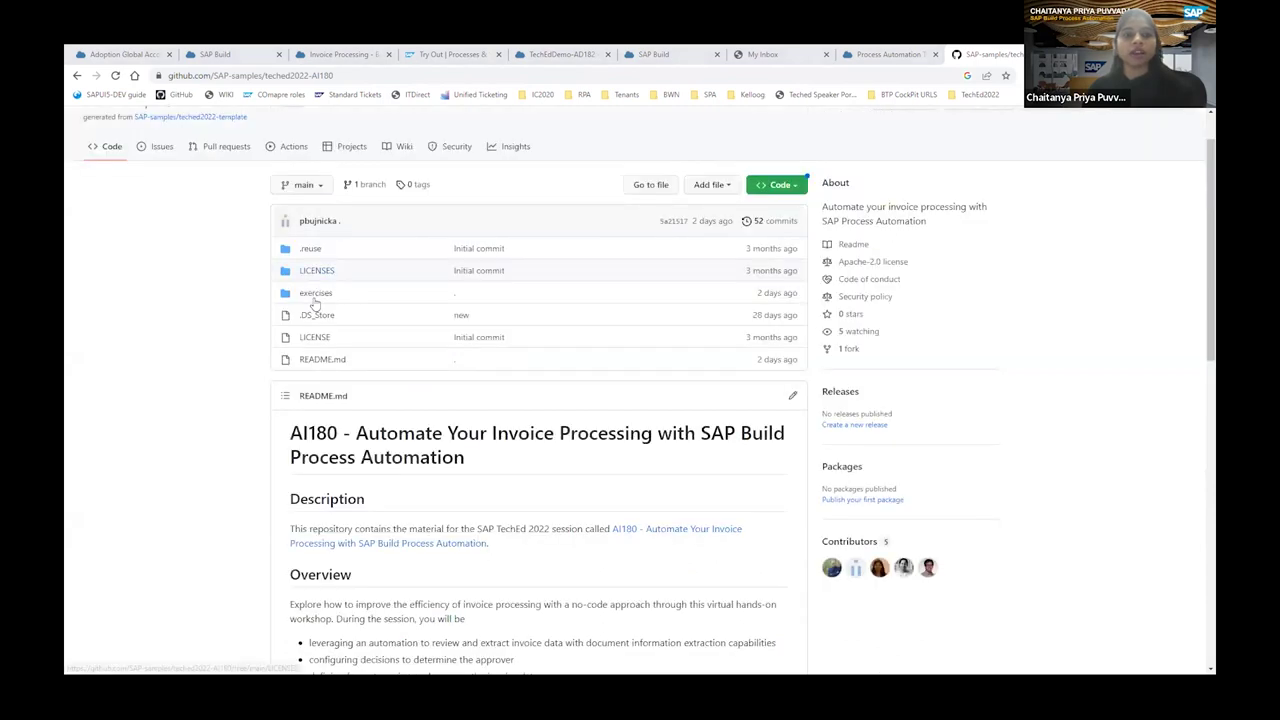
left_click(315, 294)
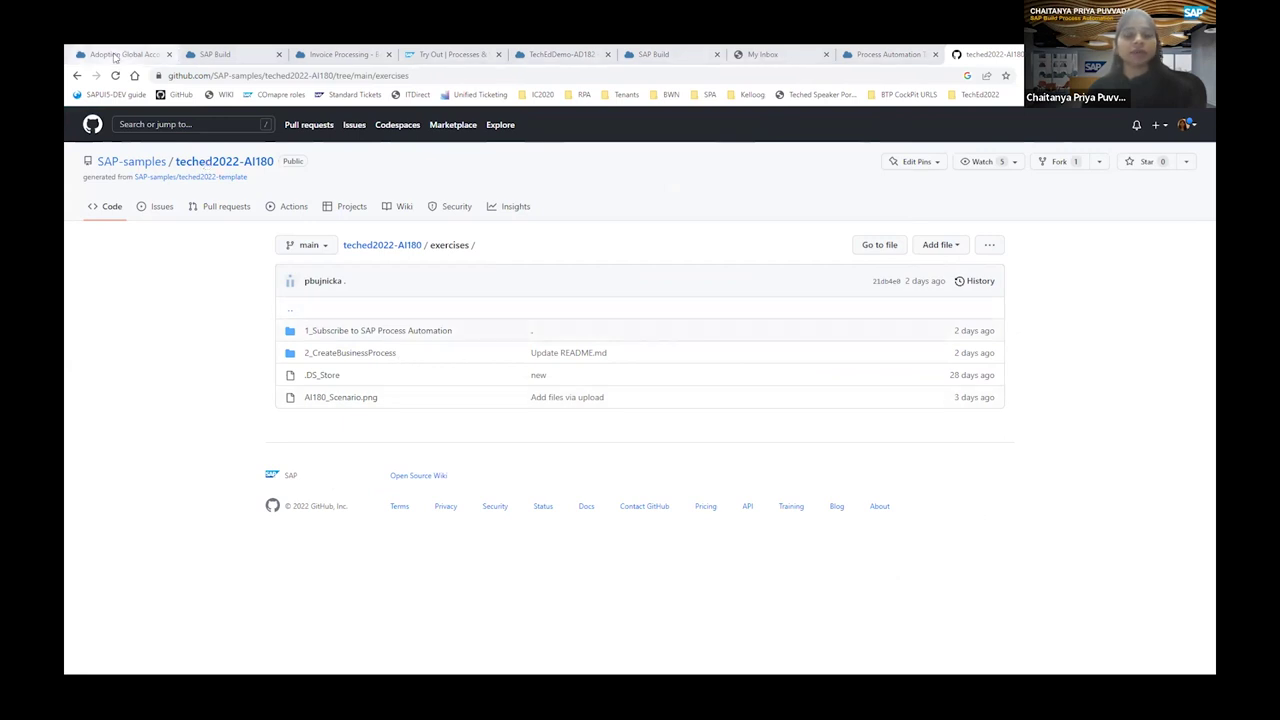
left_click(115, 55)
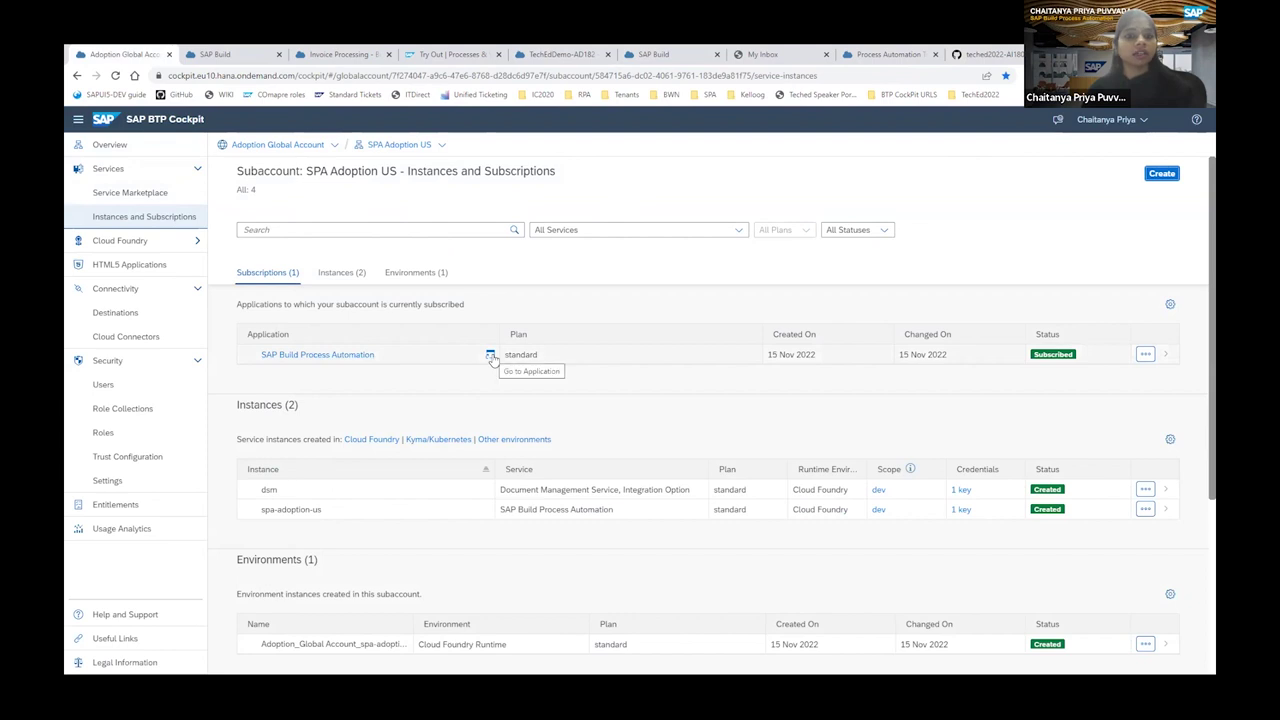
Switch to the SAP Build lobby listing projects like TechEdDemo-AD182 and Invoice Processing.
left_click(227, 58)
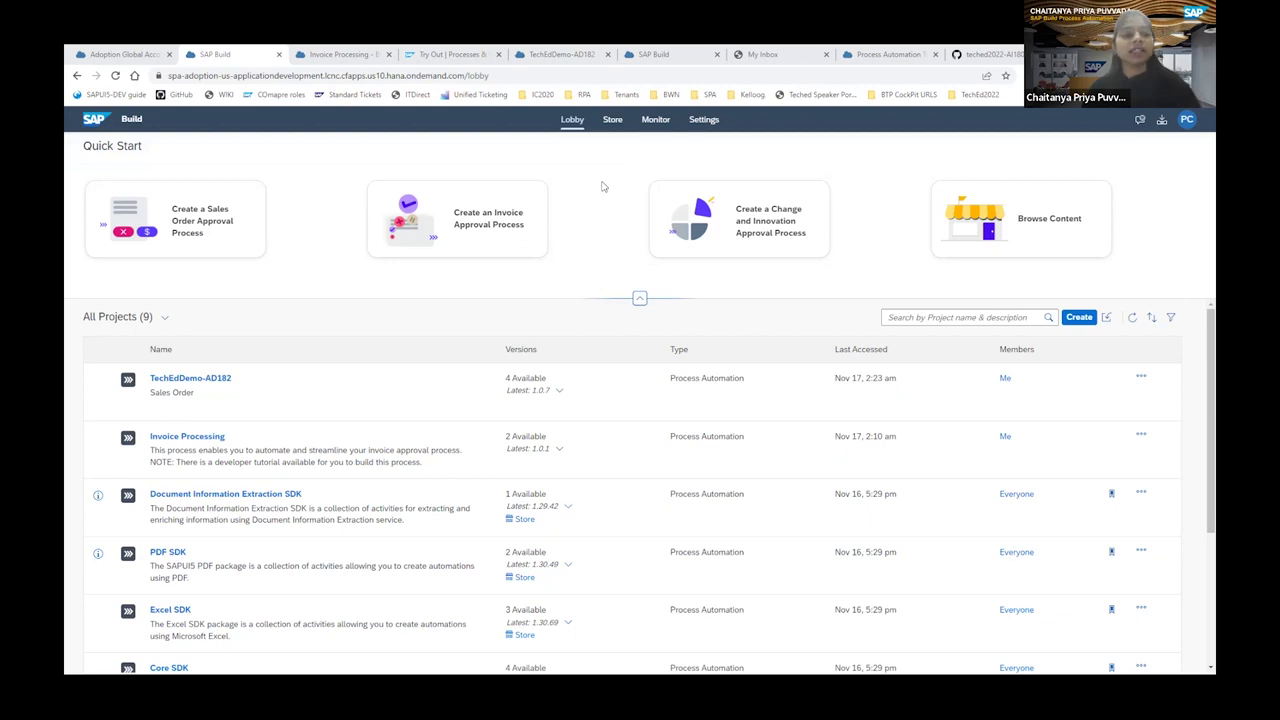
Check SAP Build settings, return to the lobby, and start creating a new project.
left_click(703, 120)
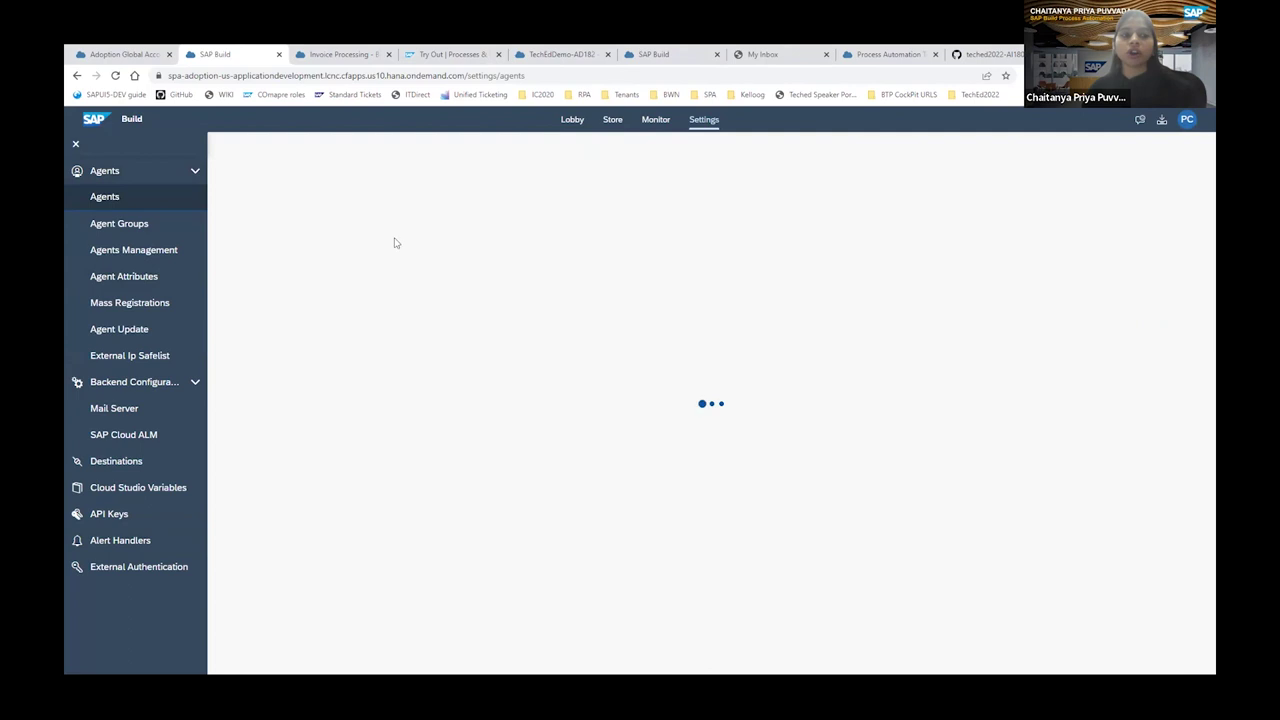
left_click(573, 121)
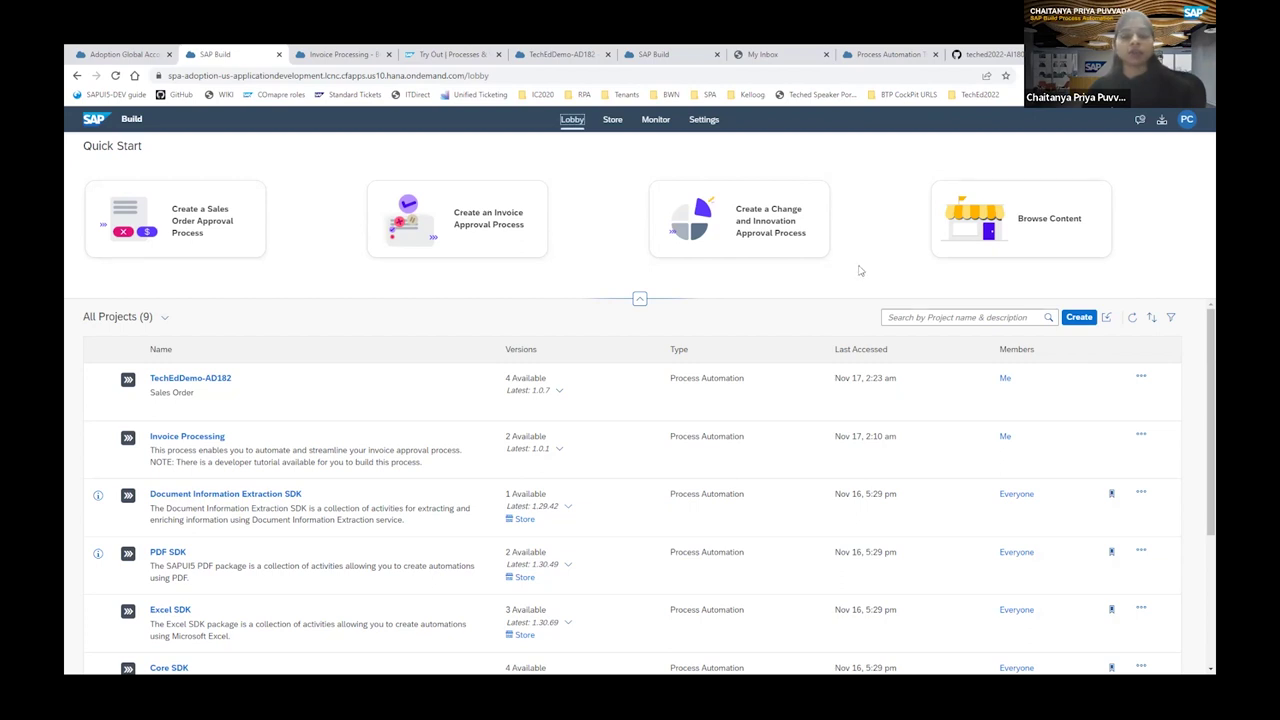
left_click(1082, 318)
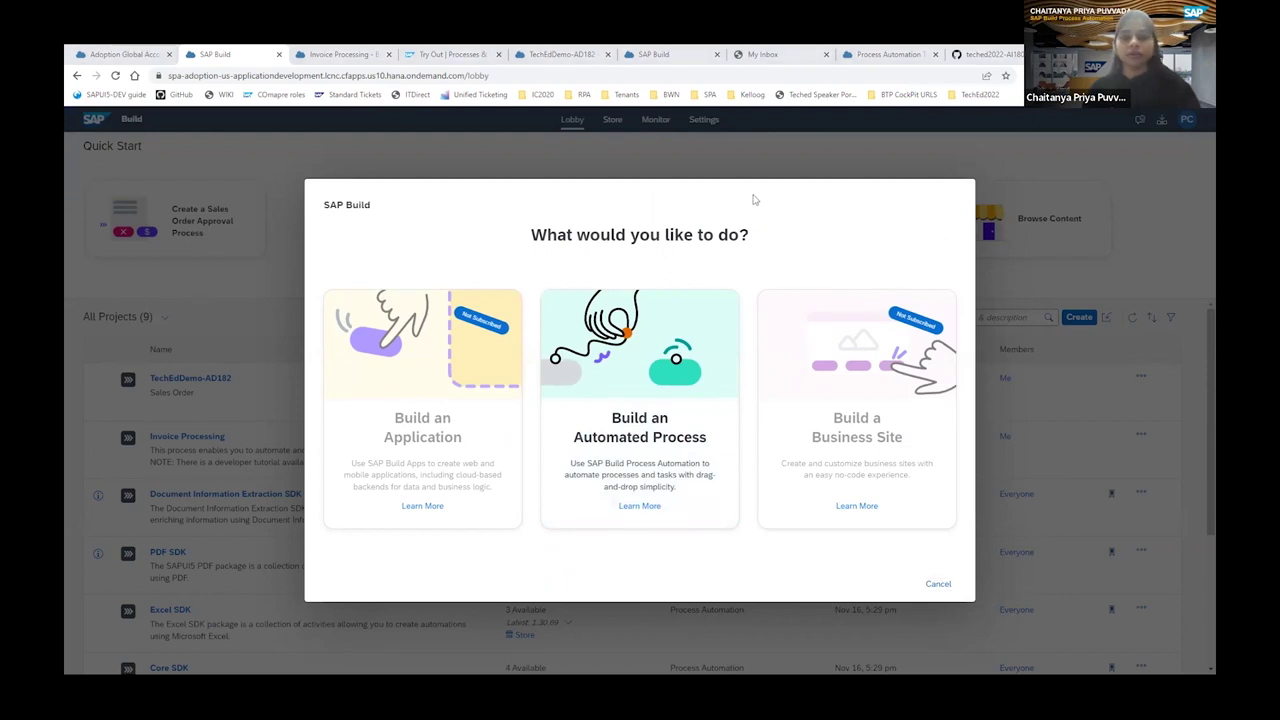
Create a Business Process project named AI180.
left_click(638, 440)
left_click(514, 457)
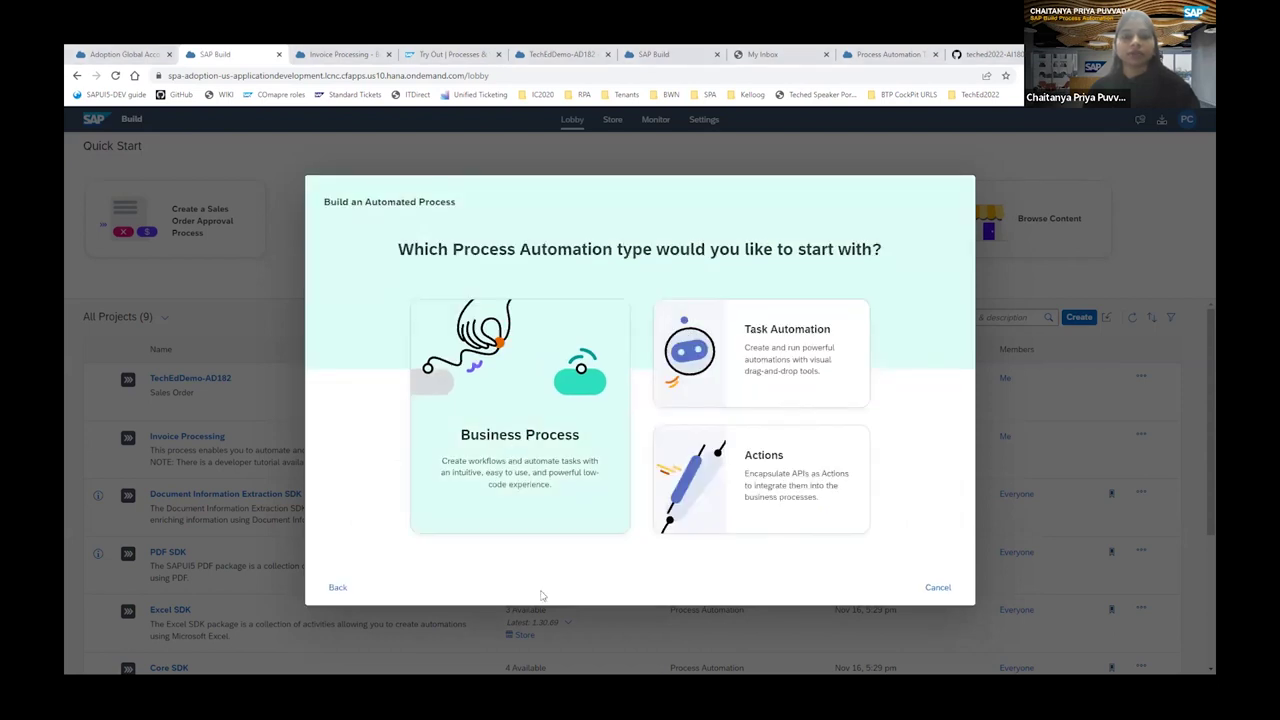
left_click(520, 376)
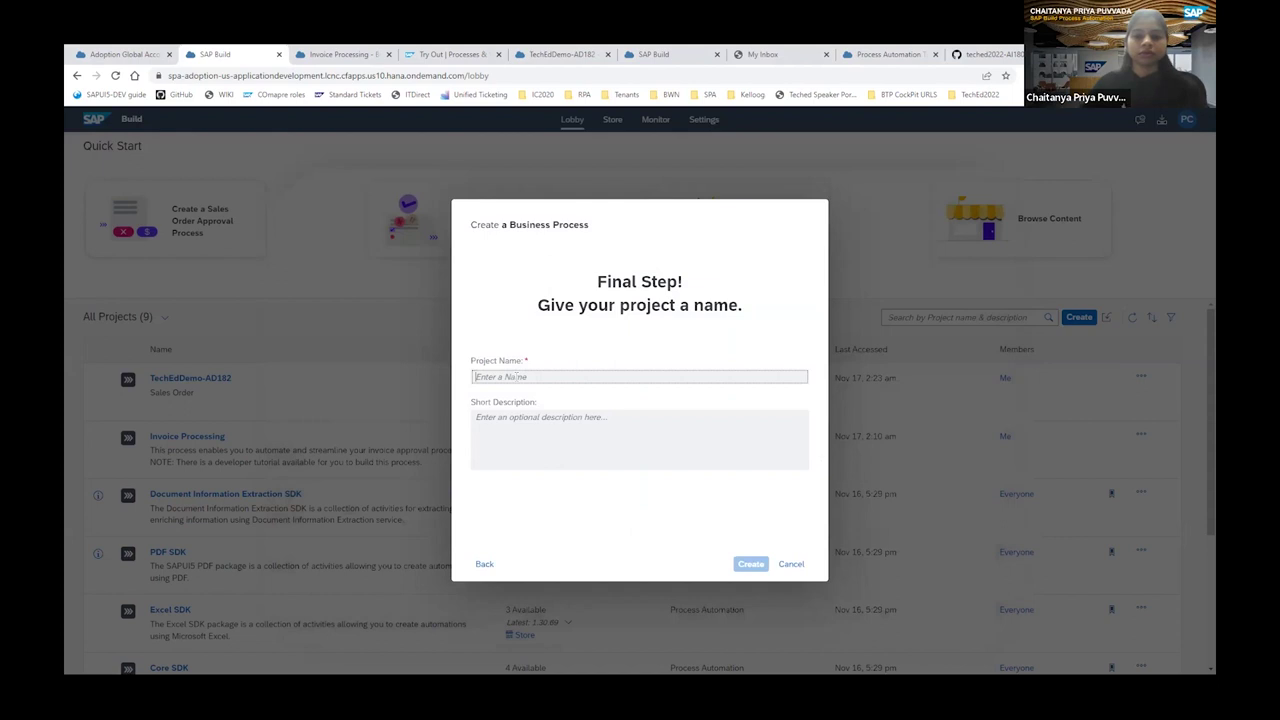
type("AI180")
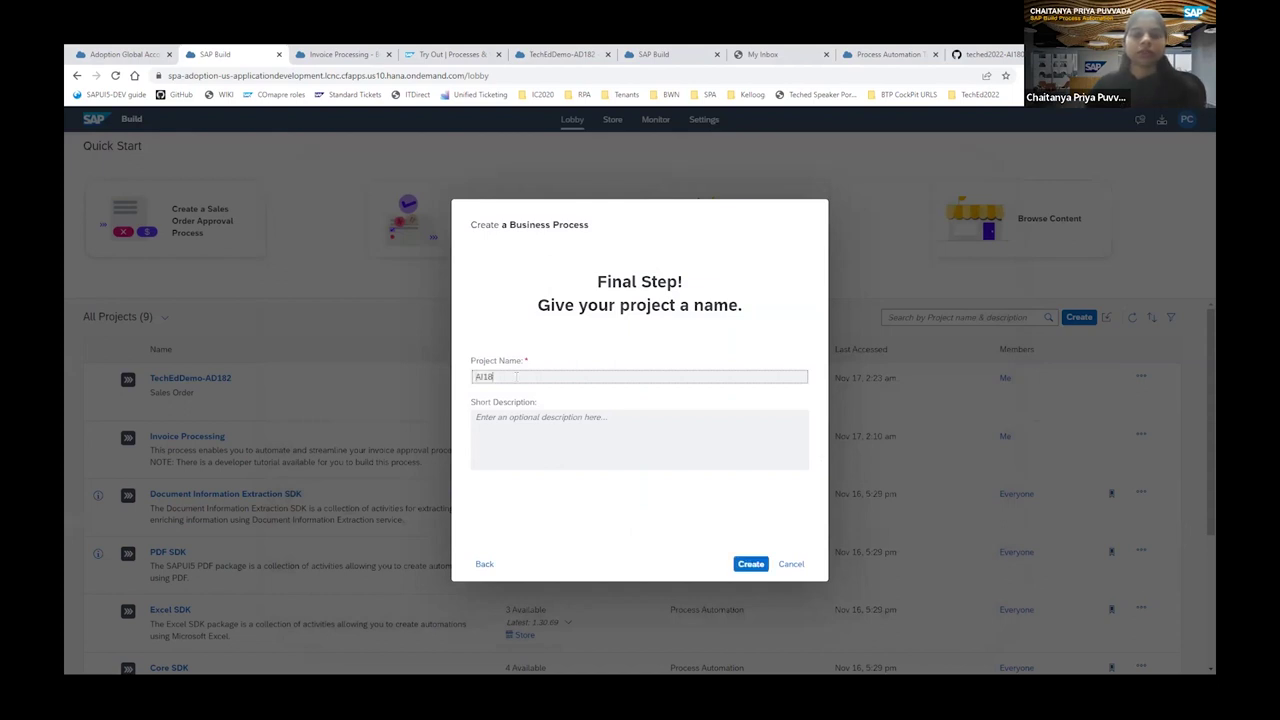
left_click(750, 564)
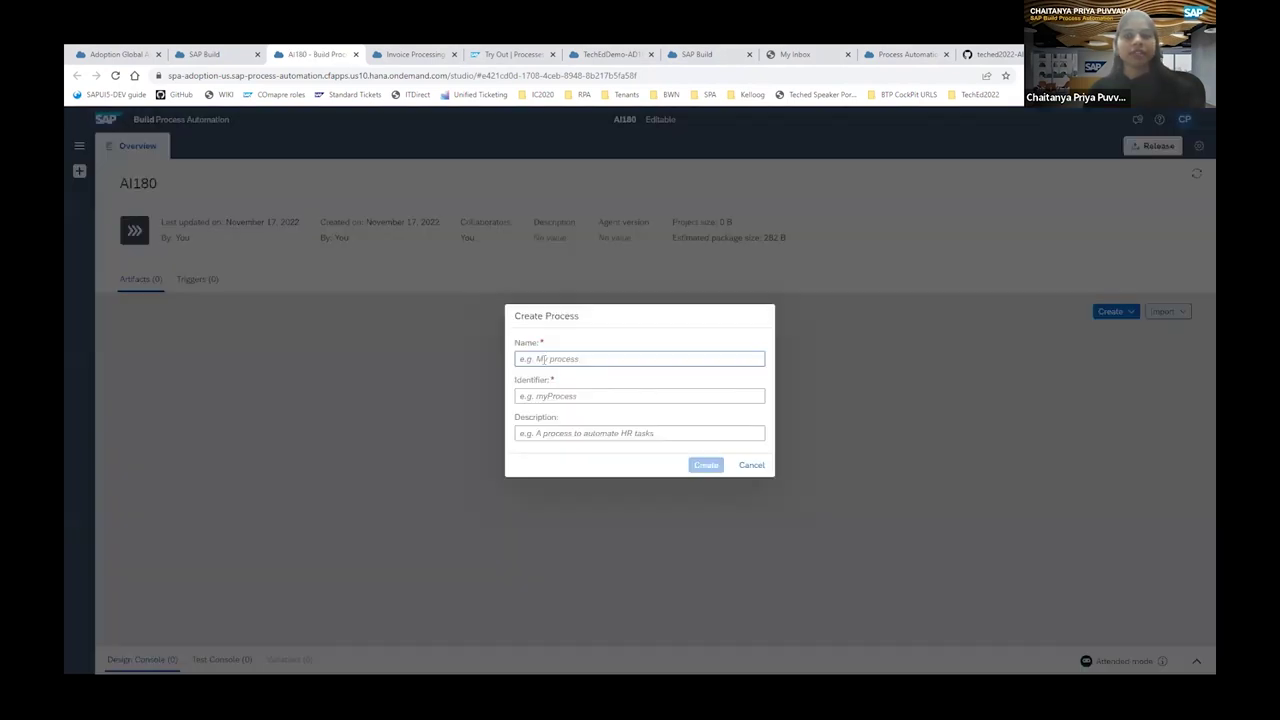
Create a process named 'Invoice Processing' in the AI180 project.
type("I")
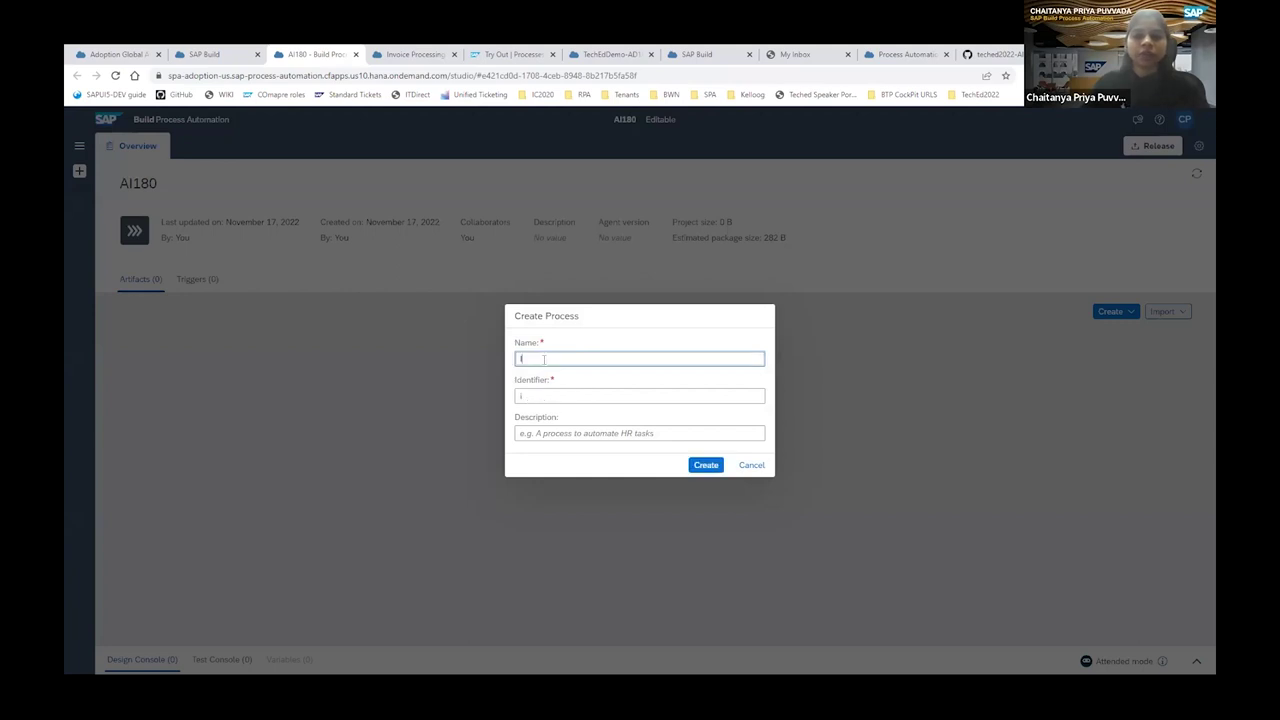
type("nvoice")
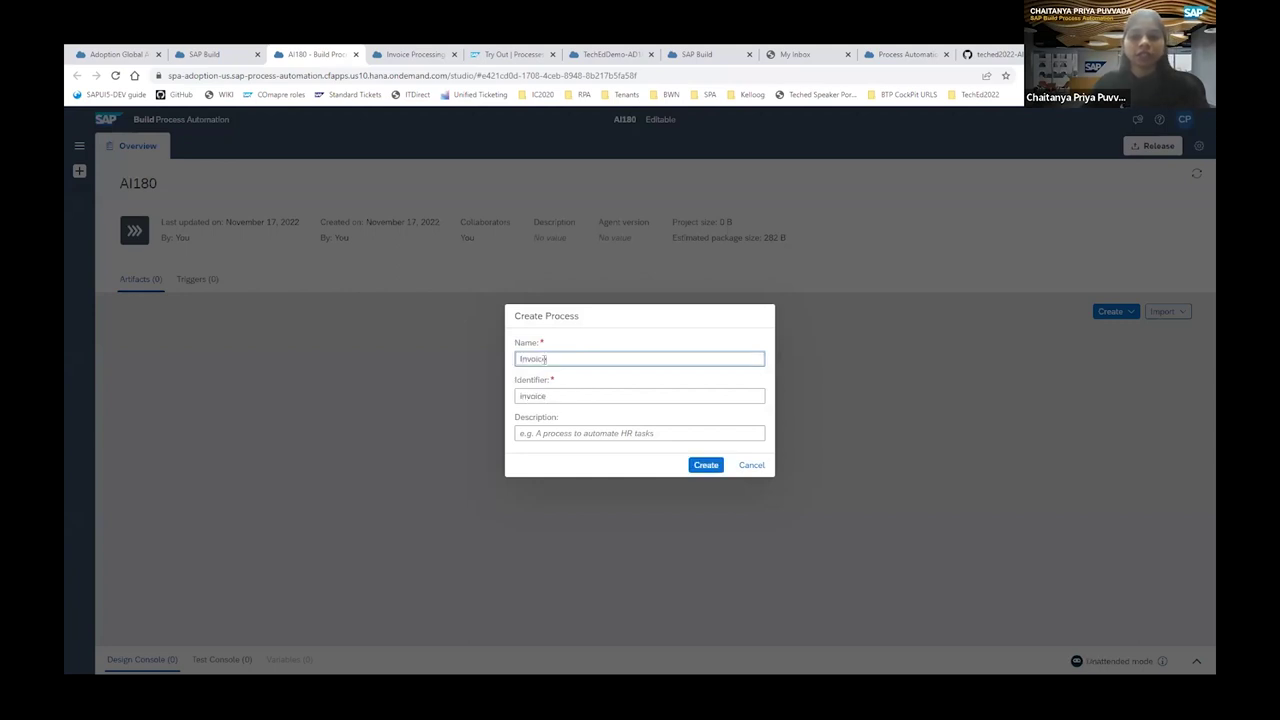
type(" Processing")
left_click(705, 465)
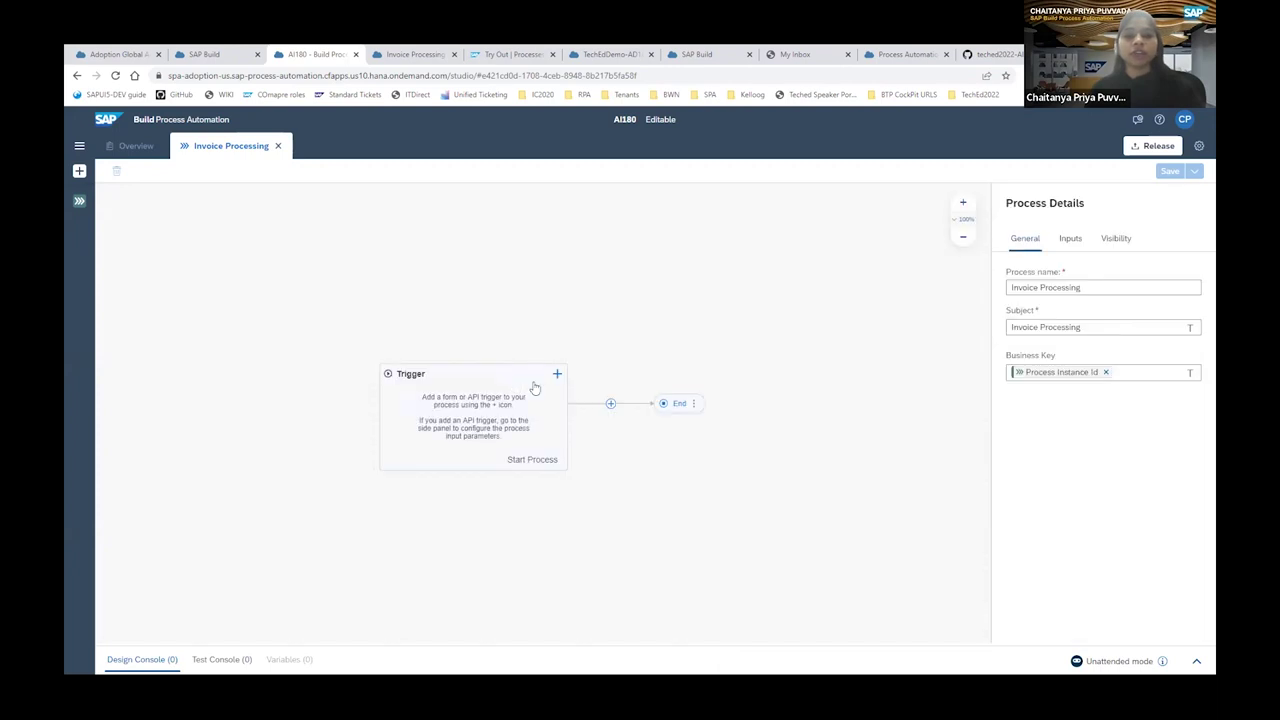
Add a new form trigger named 'Invoice Request Form' to the process.
left_click(557, 374)
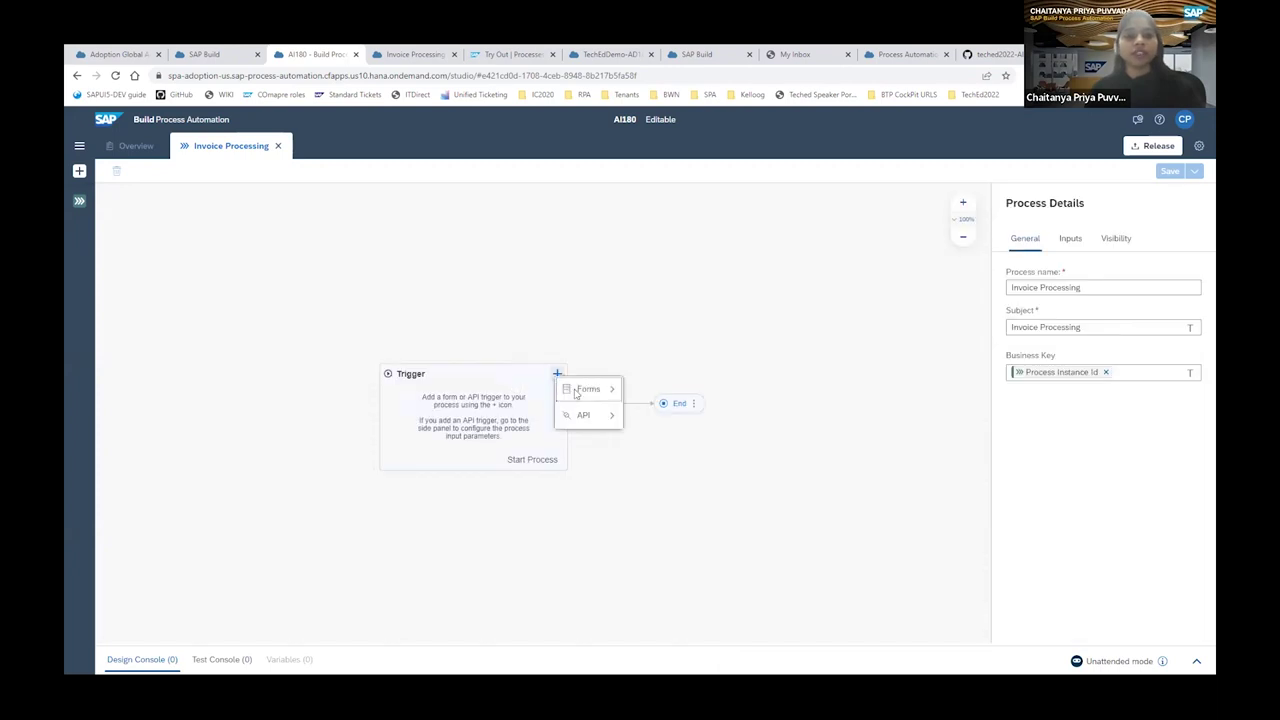
left_click(575, 392)
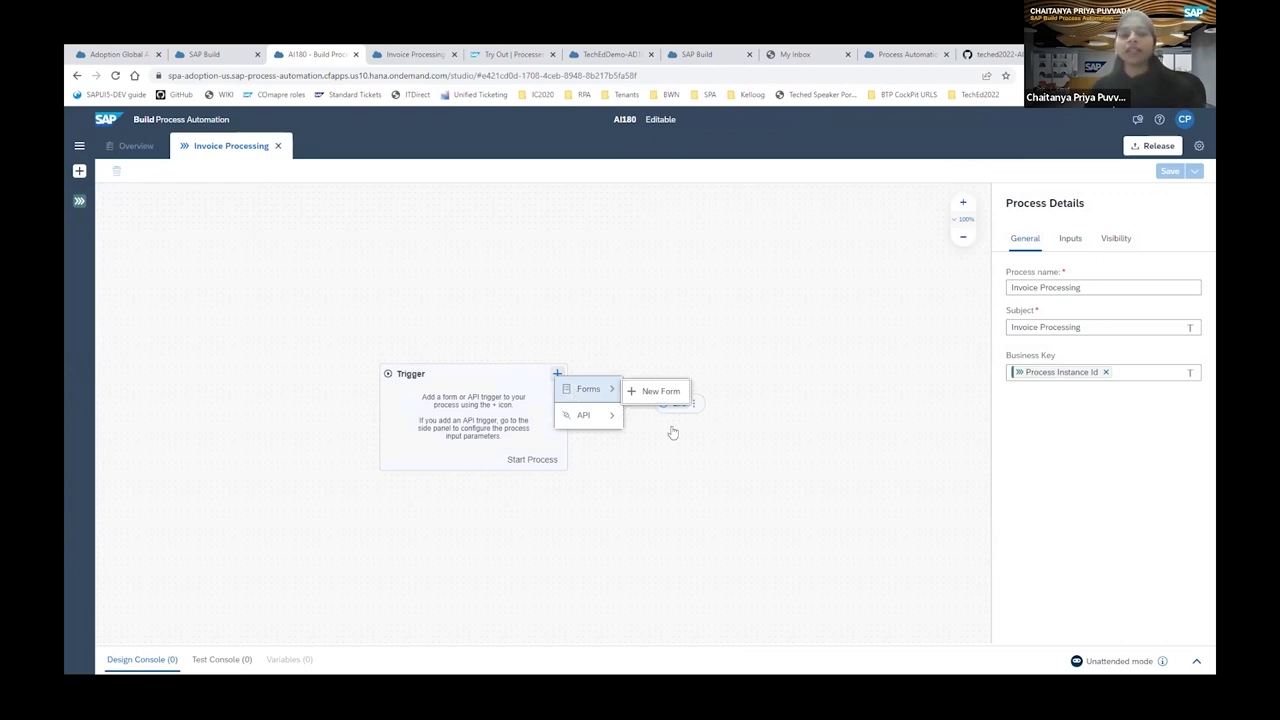
mouse_move(612, 412)
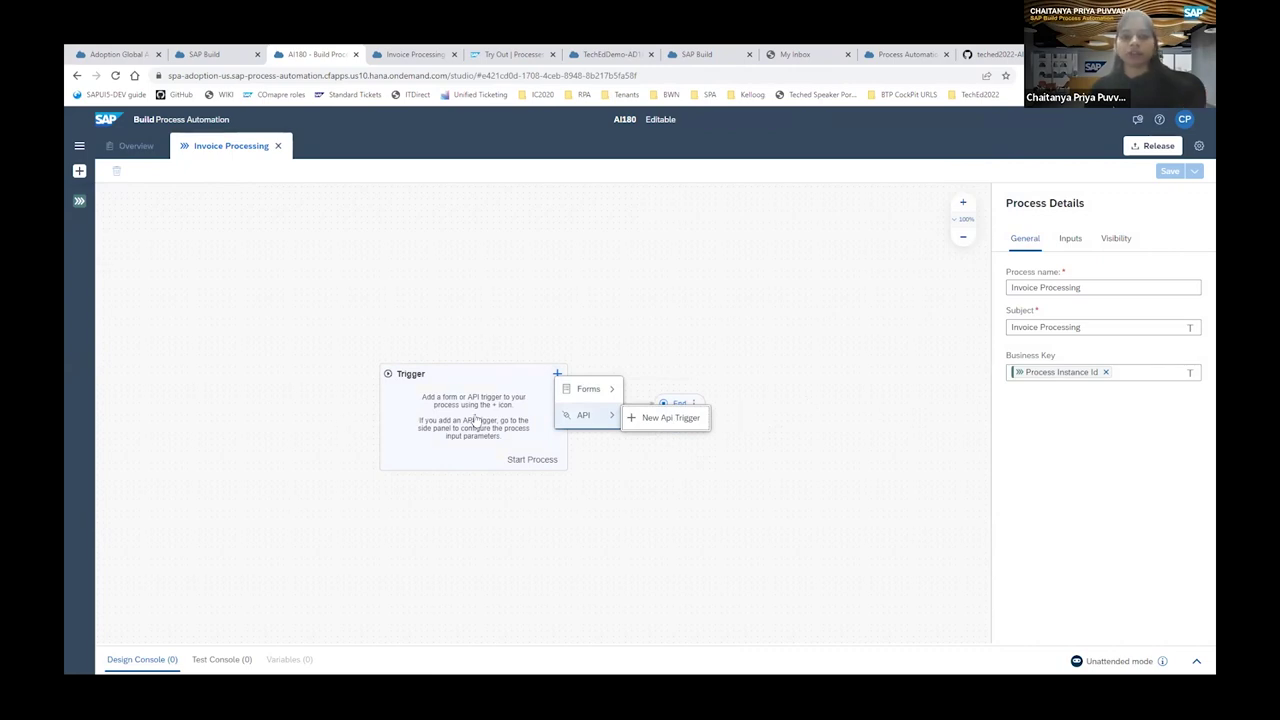
mouse_move(576, 394)
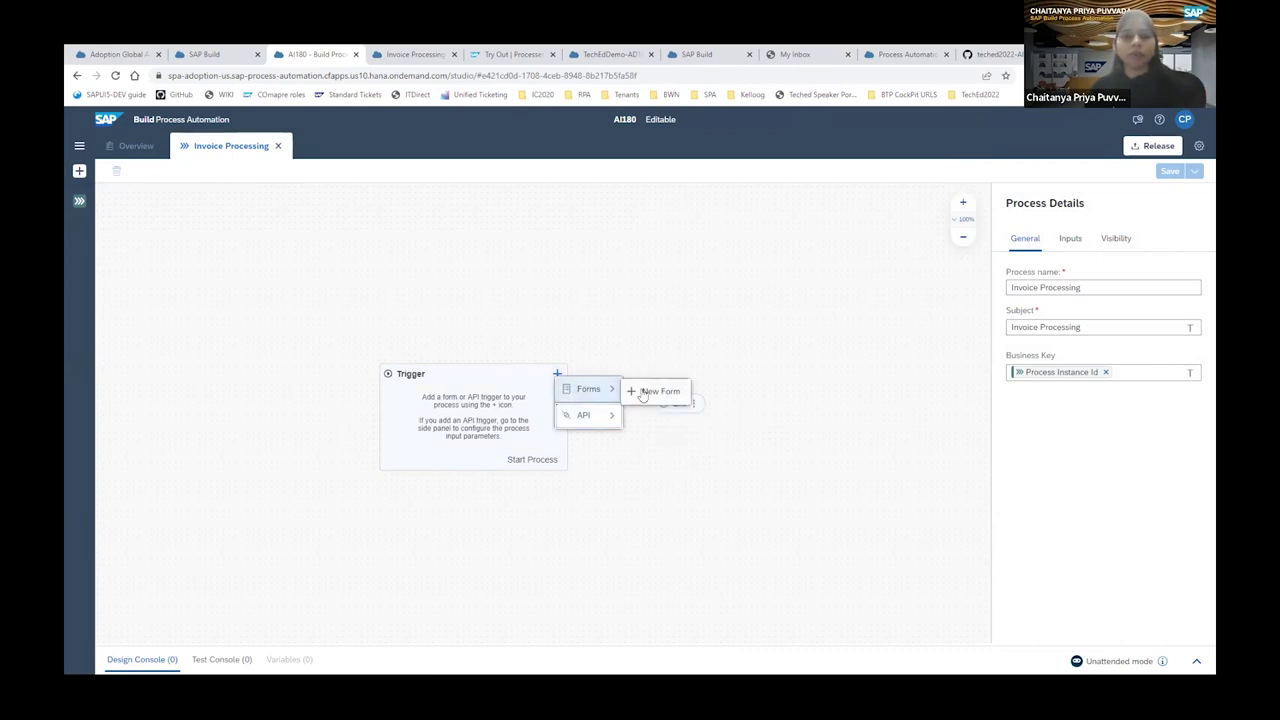
left_click(643, 393)
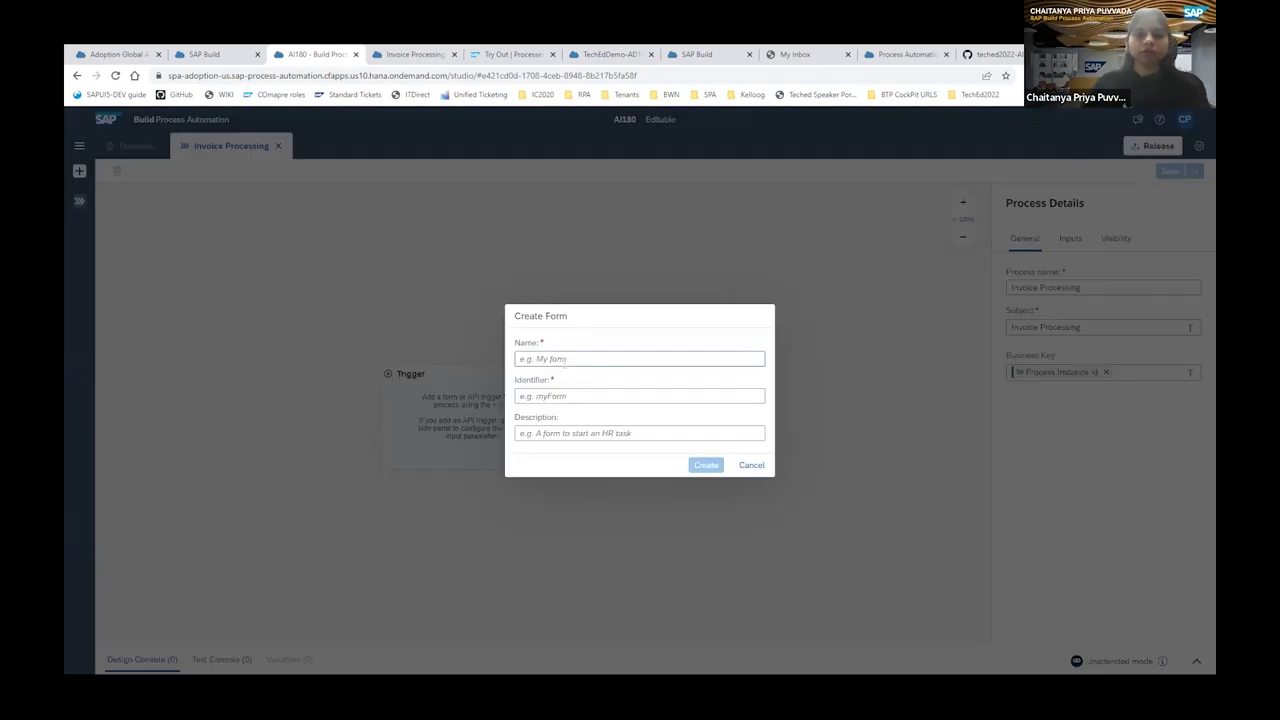
left_click(564, 362)
type("Invoice")
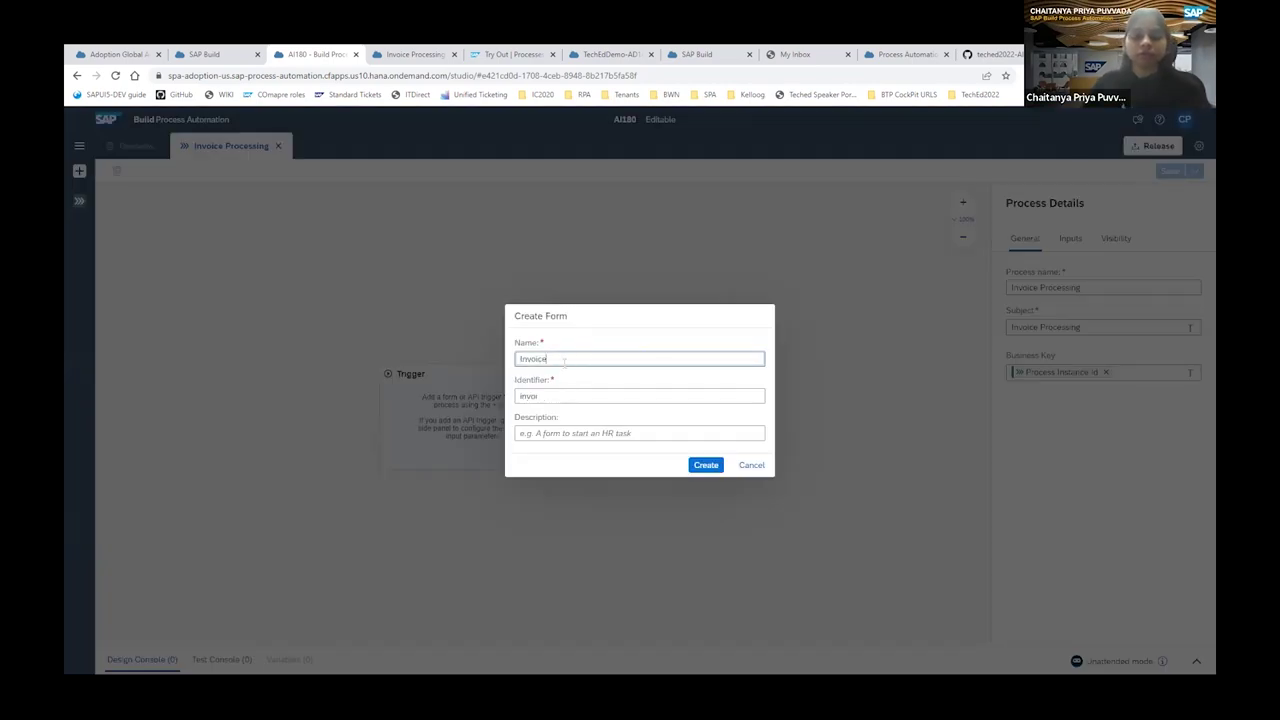
type(" Rec")
type("uest")
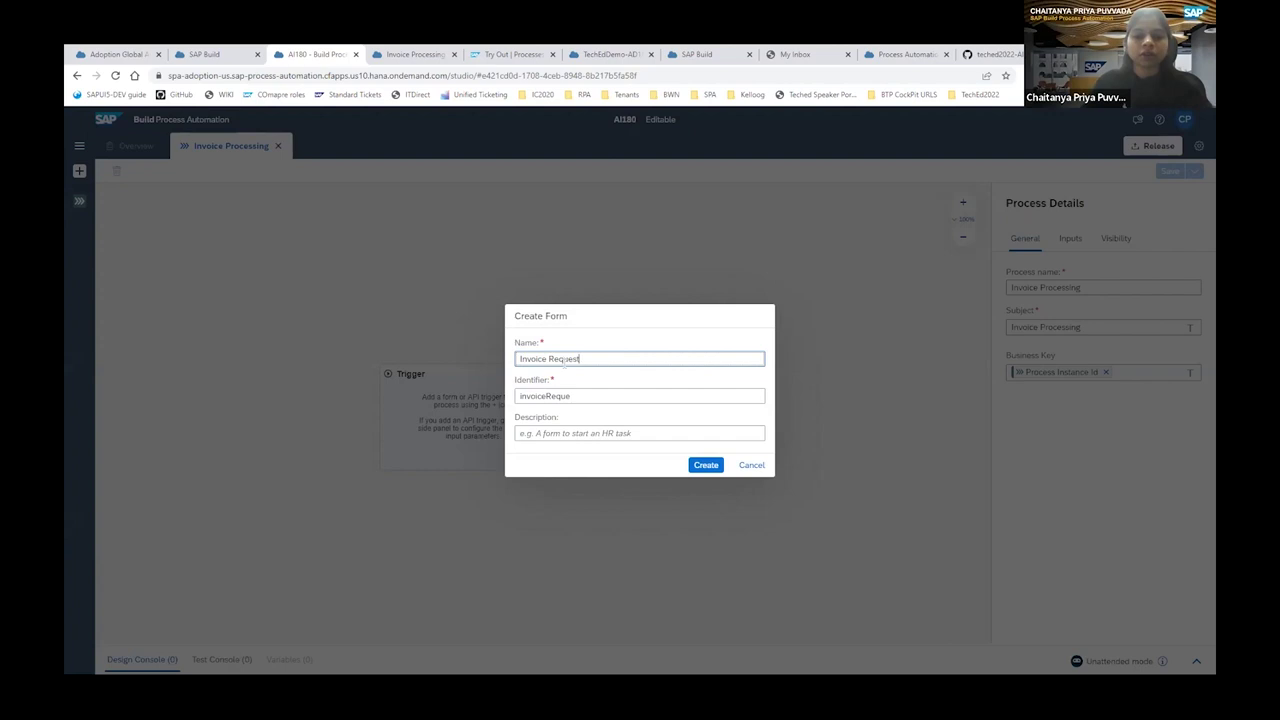
type(" Form")
left_click(706, 467)
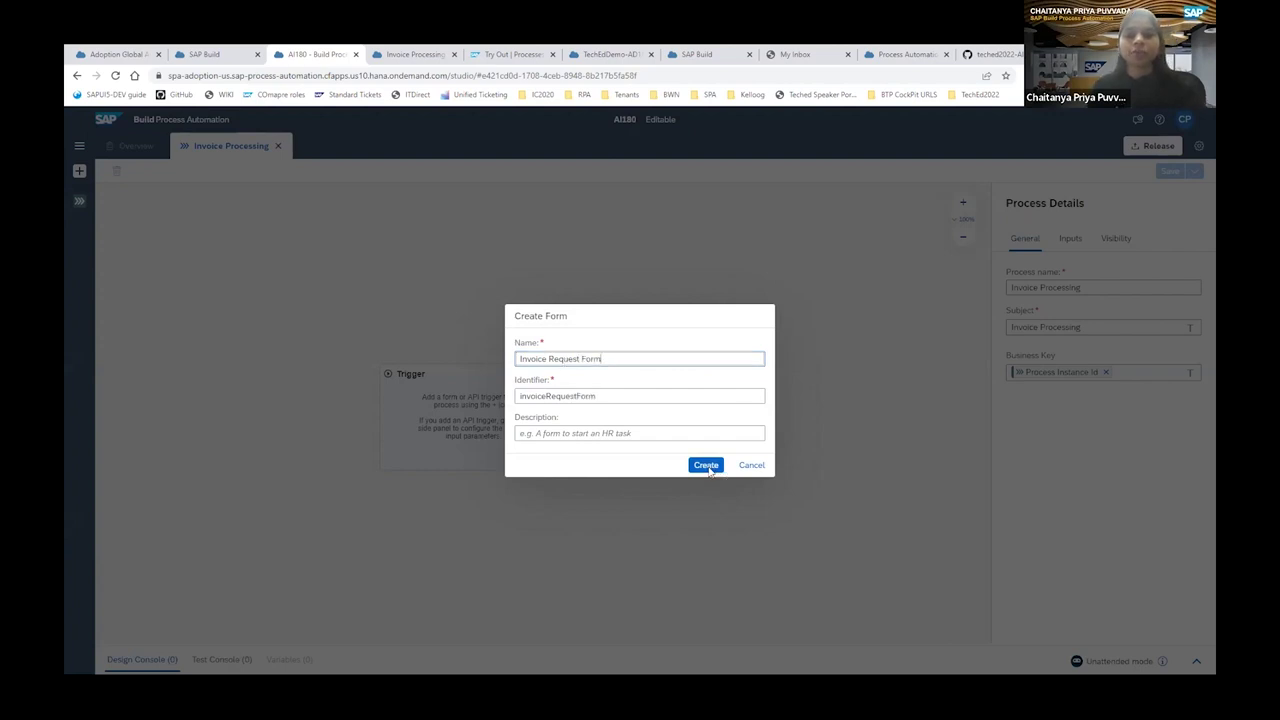
left_click(706, 466)
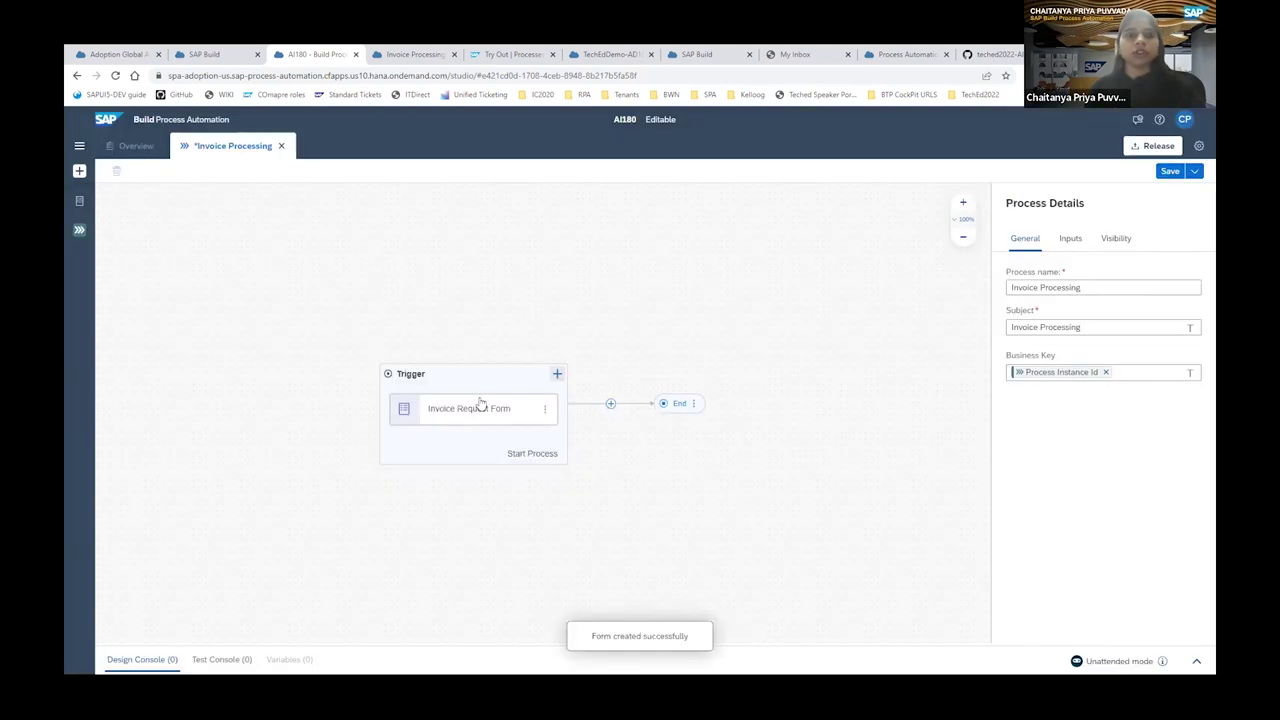
Open the Invoice Request Form in the editor and drop a Text input onto it.
left_click(546, 412)
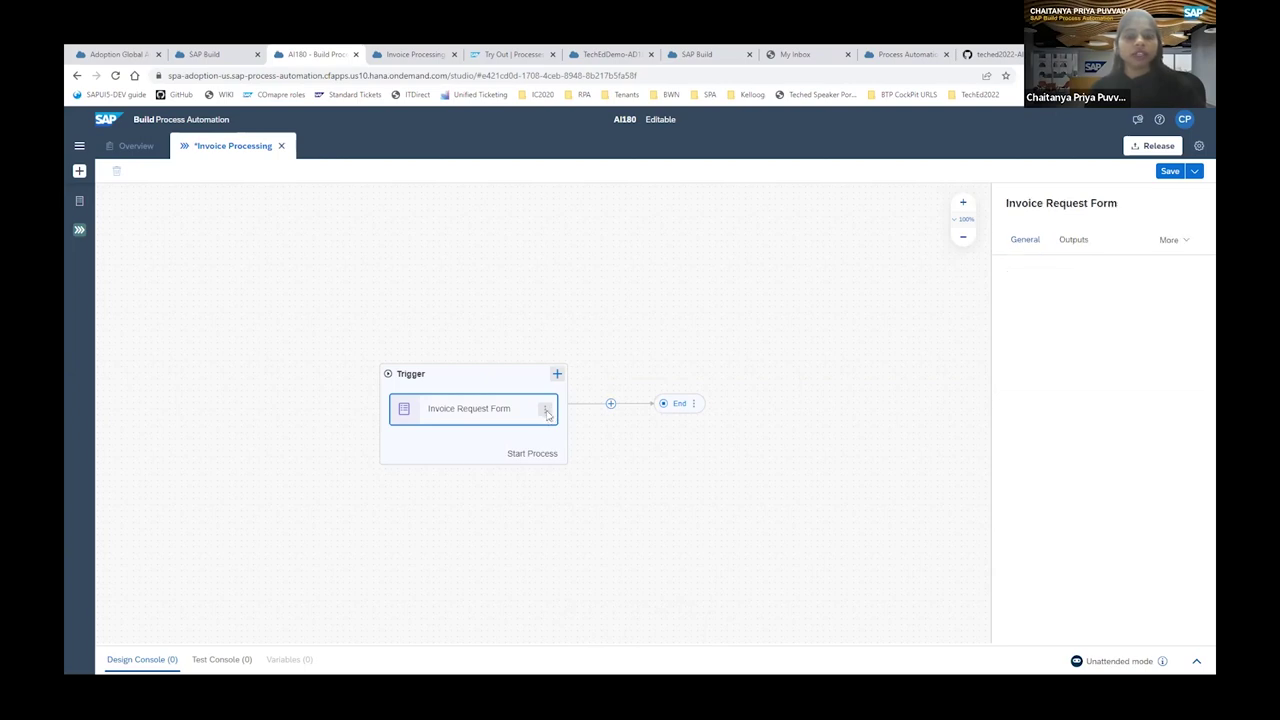
left_click(591, 423)
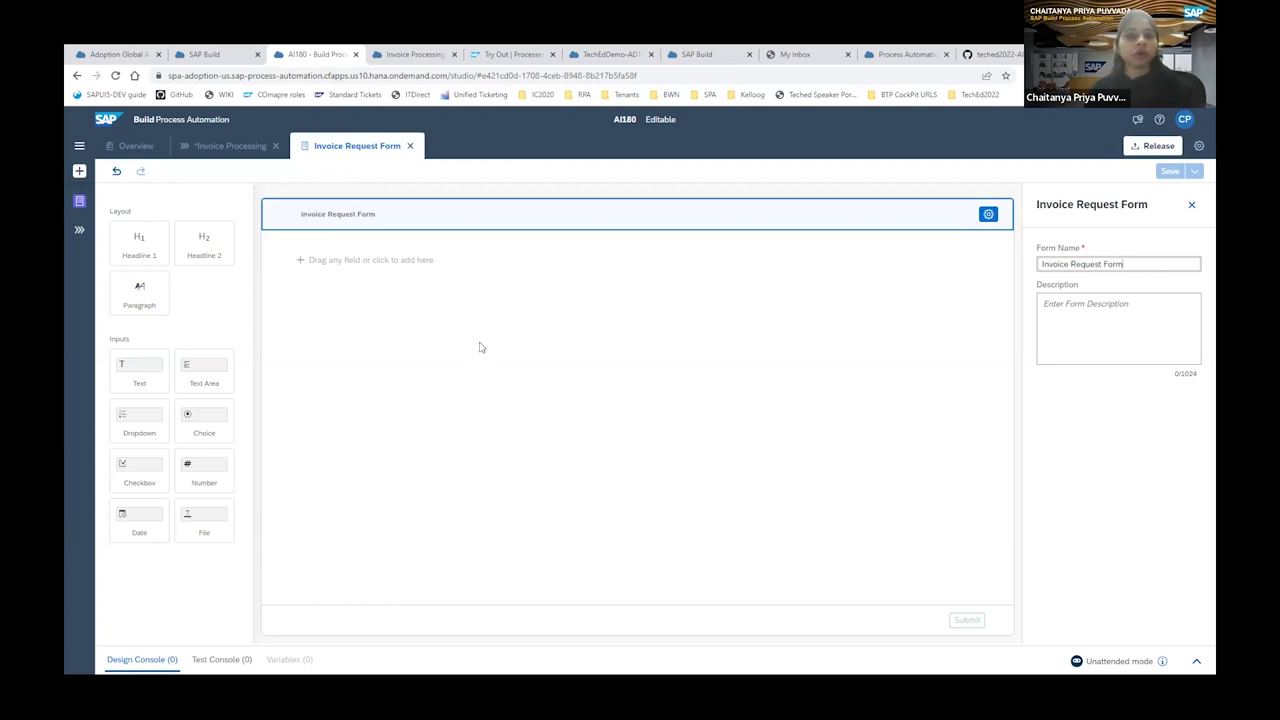
left_click_drag(140, 470, 330, 280)
left_click_drag(140, 370, 332, 251)
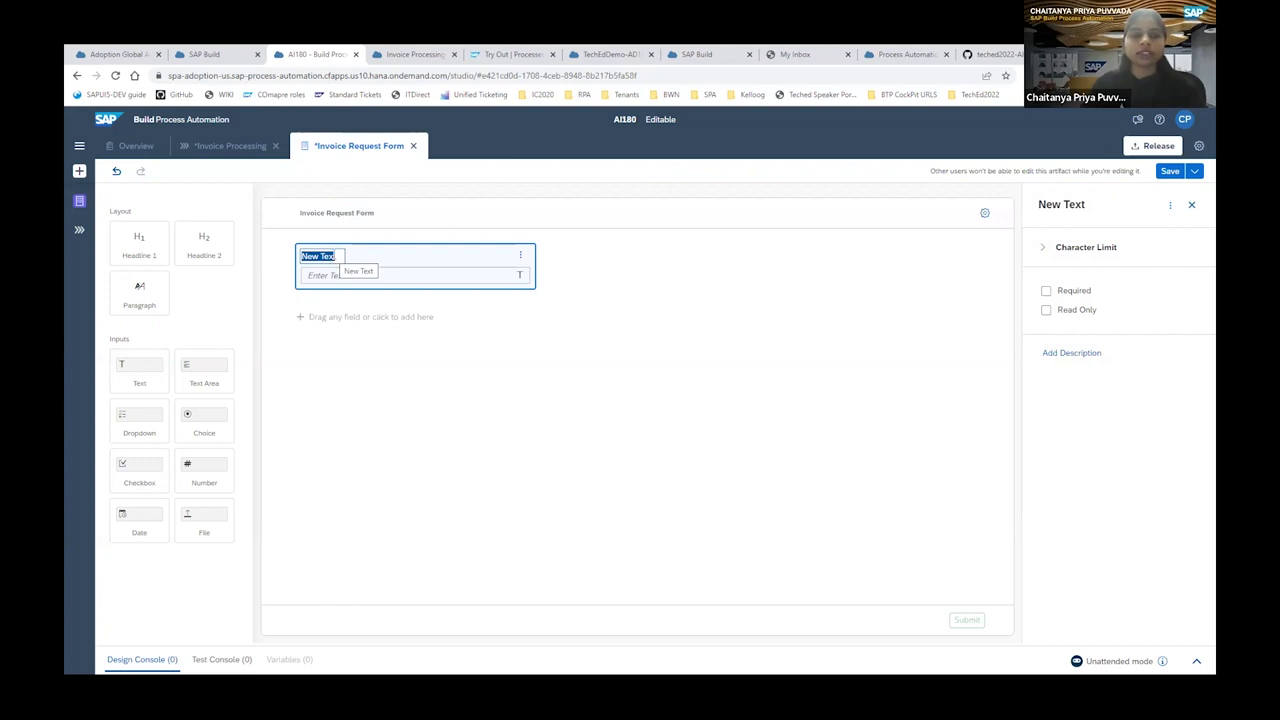
Label the first text field 'Customer Name' and add a second text field 'Filepath'.
type("Customer NAME")
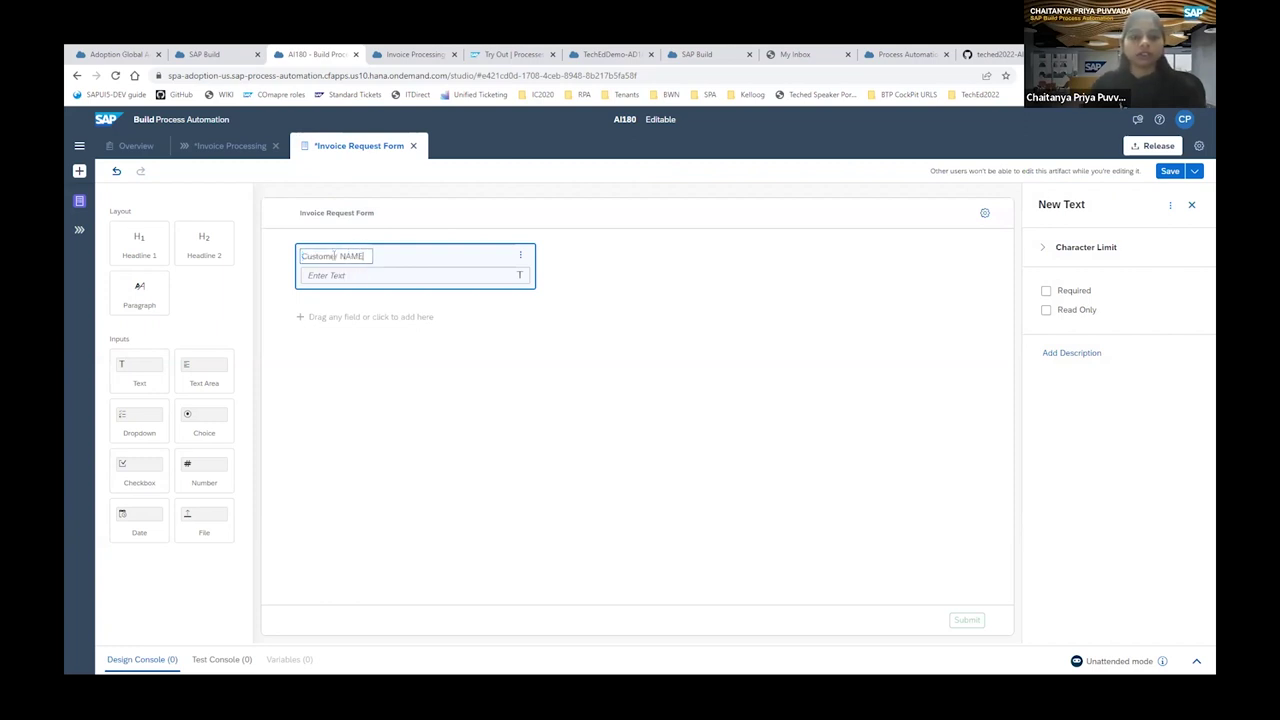
key("BackSpace")
key("BackSpace")
key("BackSpace")
type("ame")
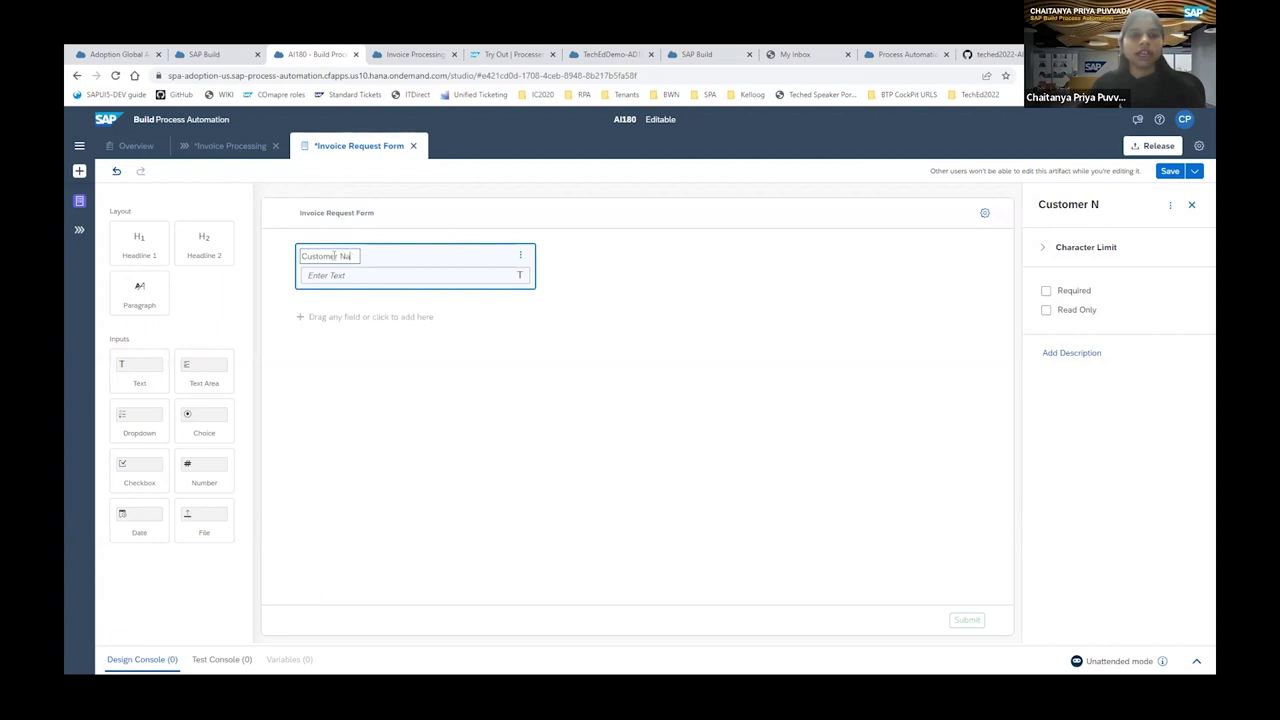
left_click(339, 327)
type("File")
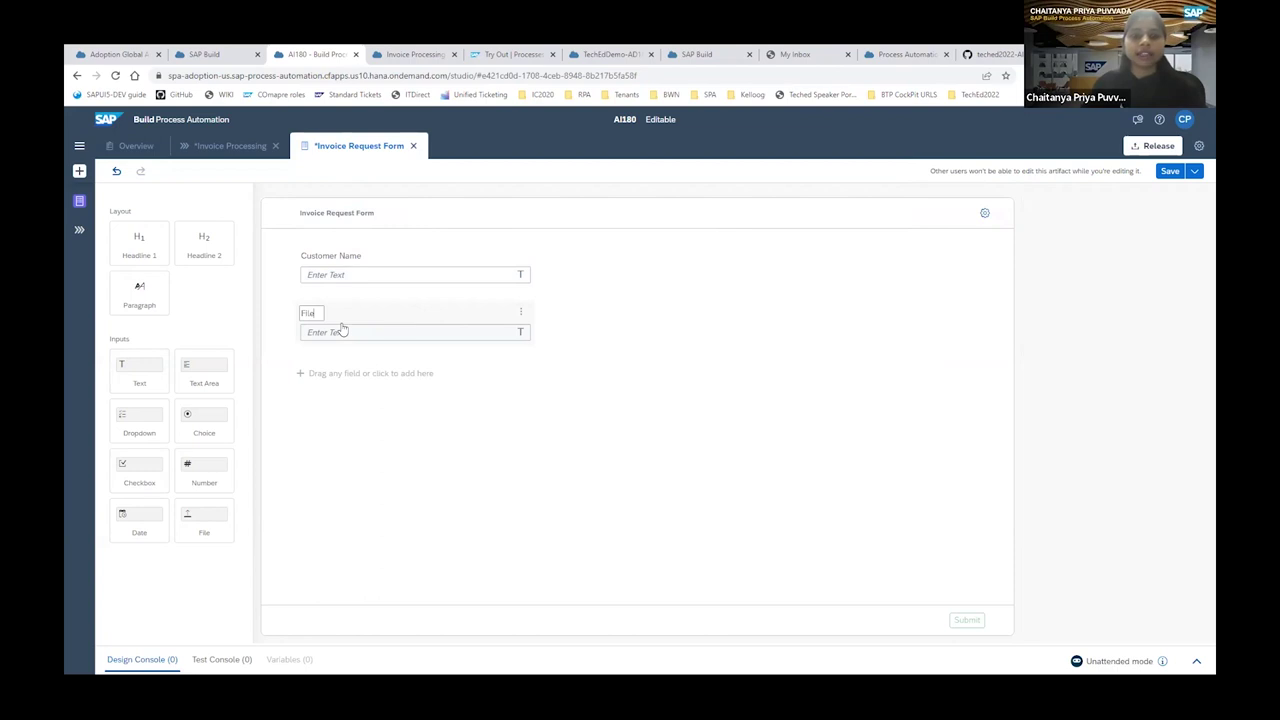
type("path")
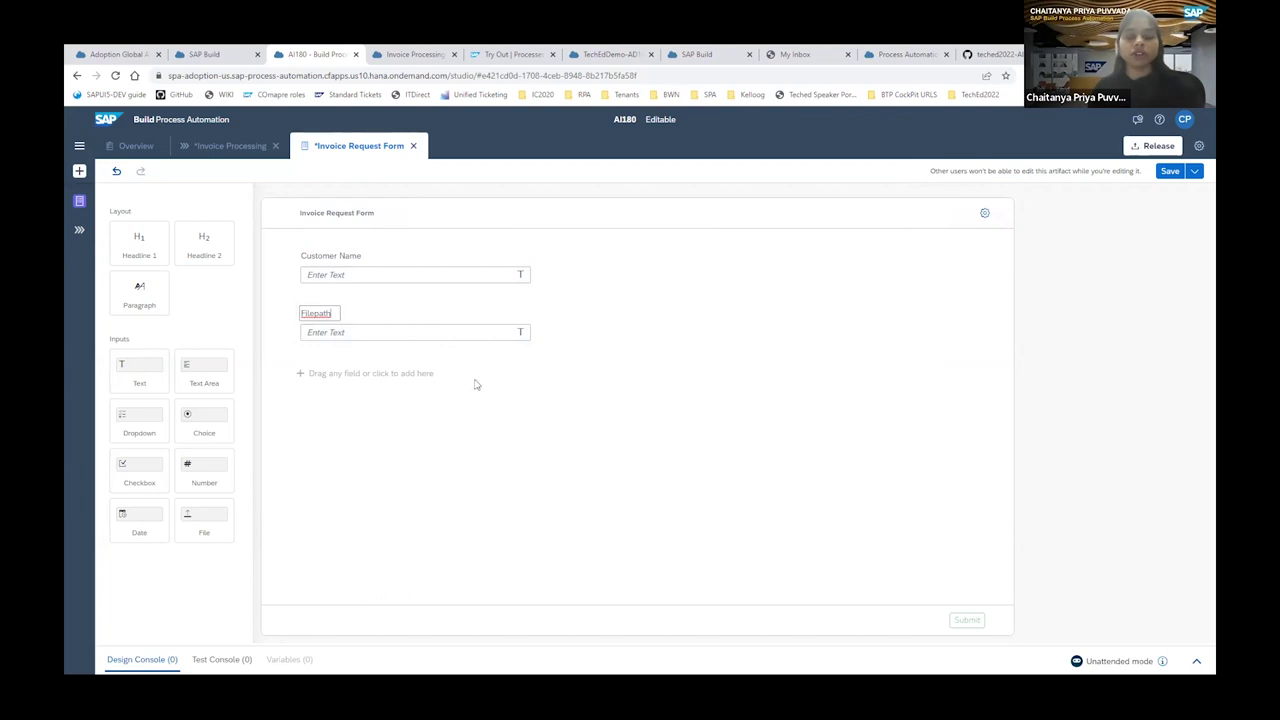
left_click(457, 389)
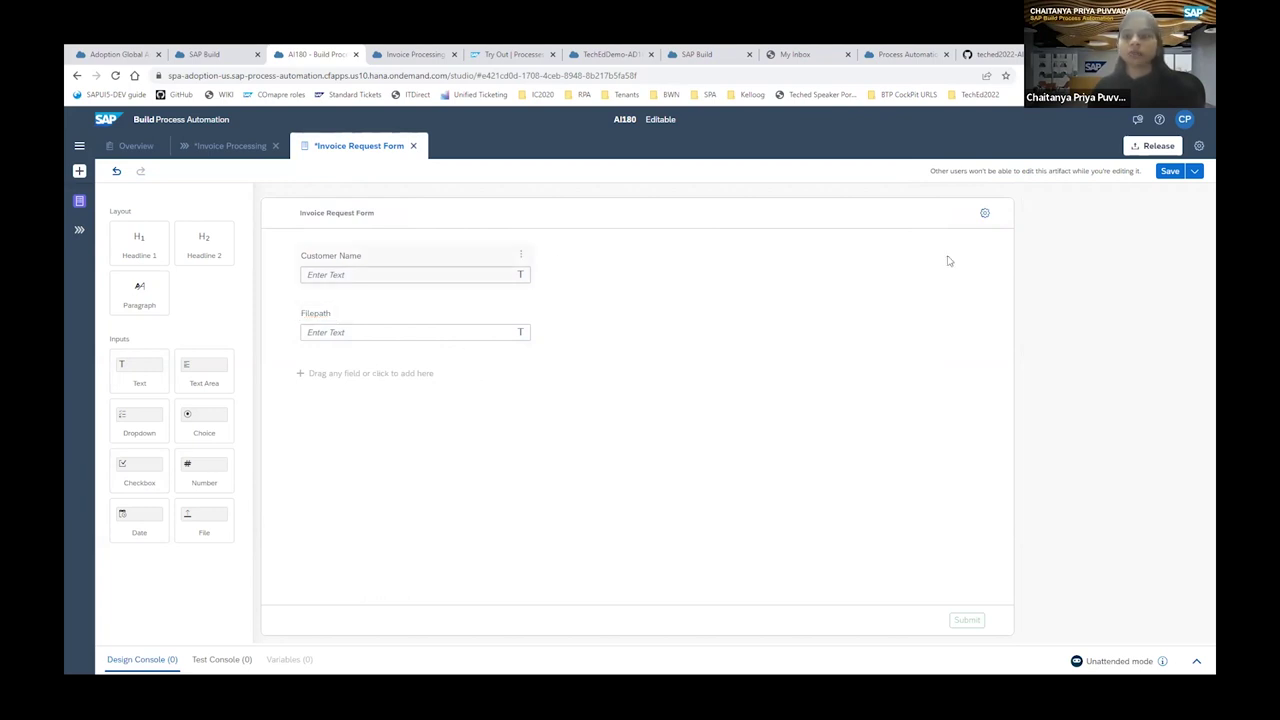
Mark both Customer Name and Filepath as required and save the form.
left_click(985, 213)
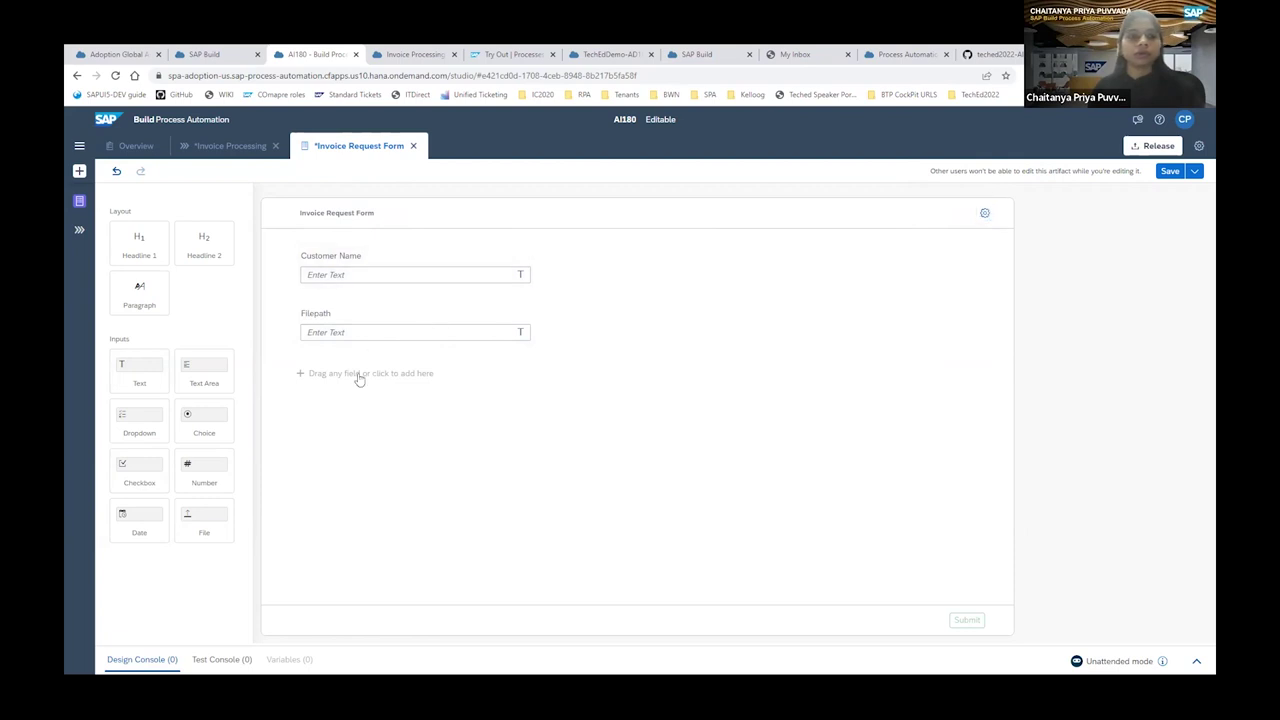
left_click(403, 274)
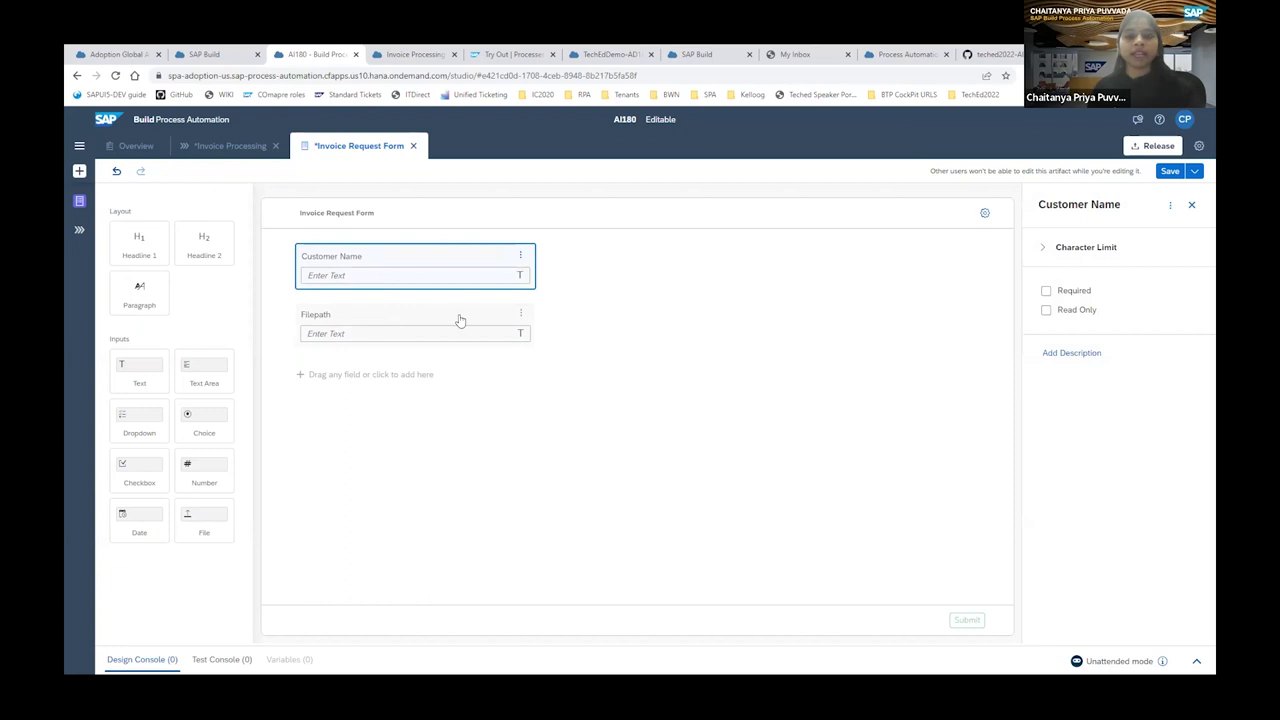
left_click(1047, 292)
left_click(777, 329)
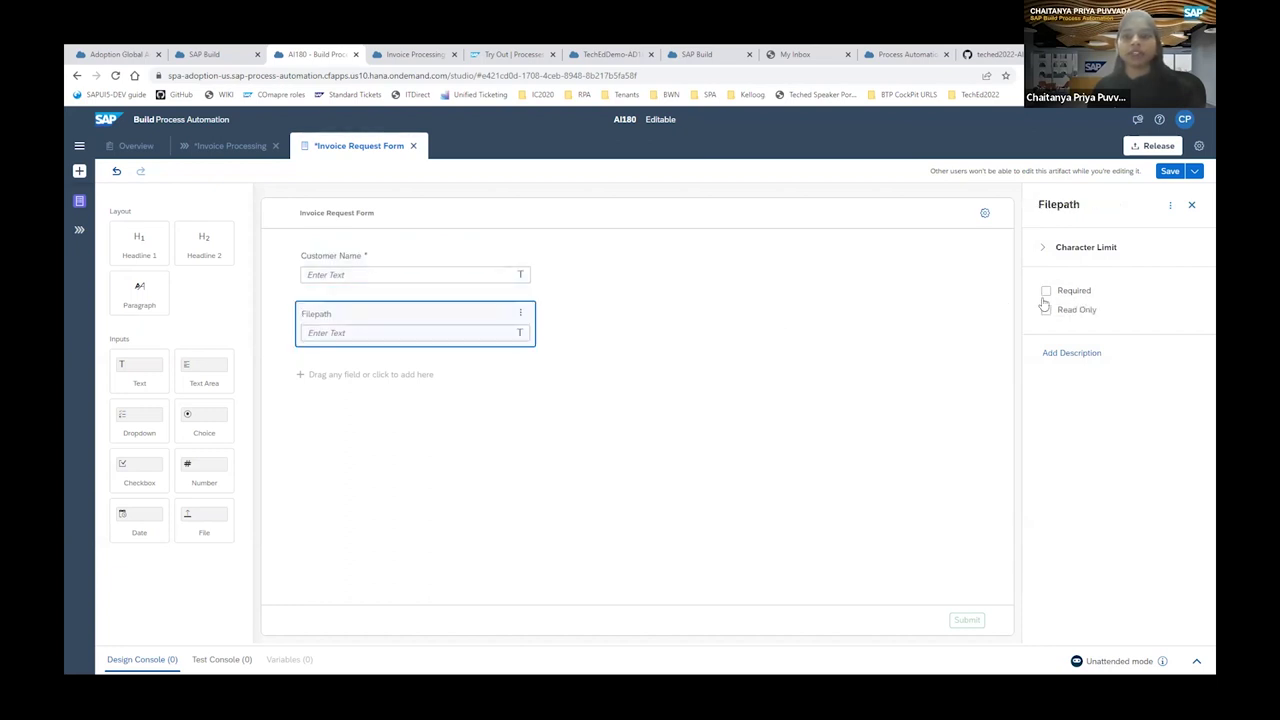
left_click(1046, 290)
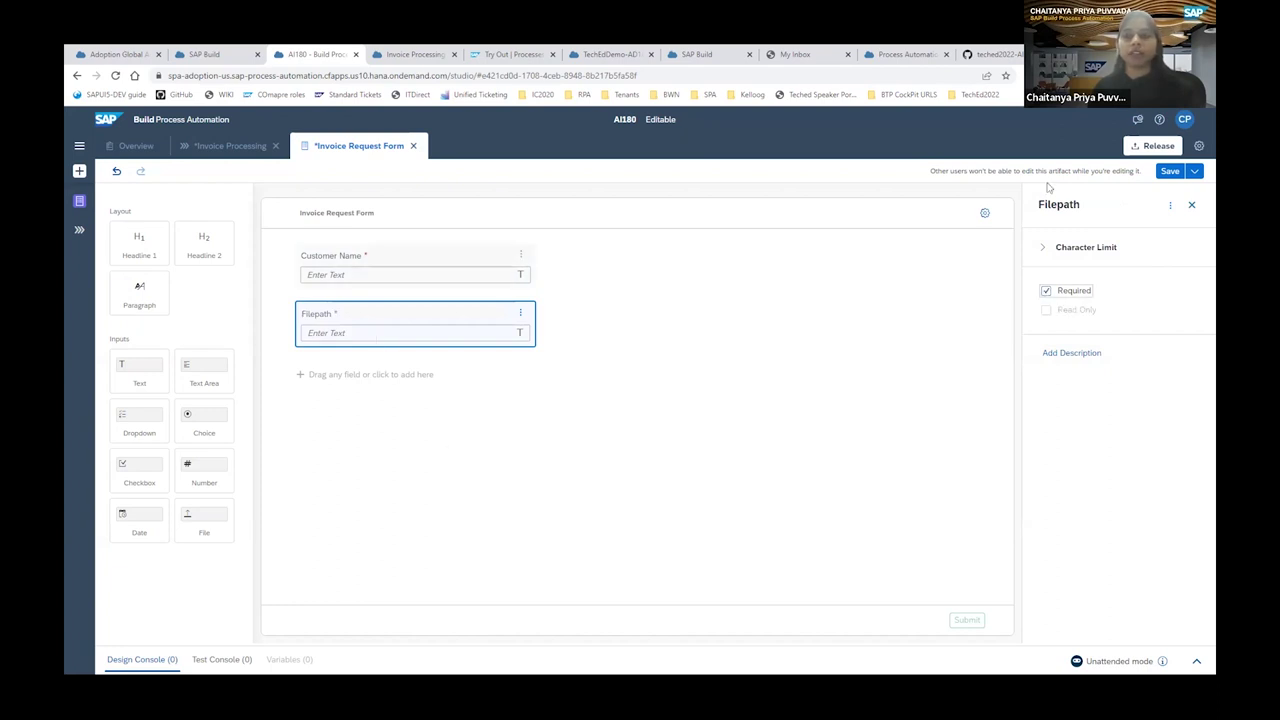
left_click(1170, 172)
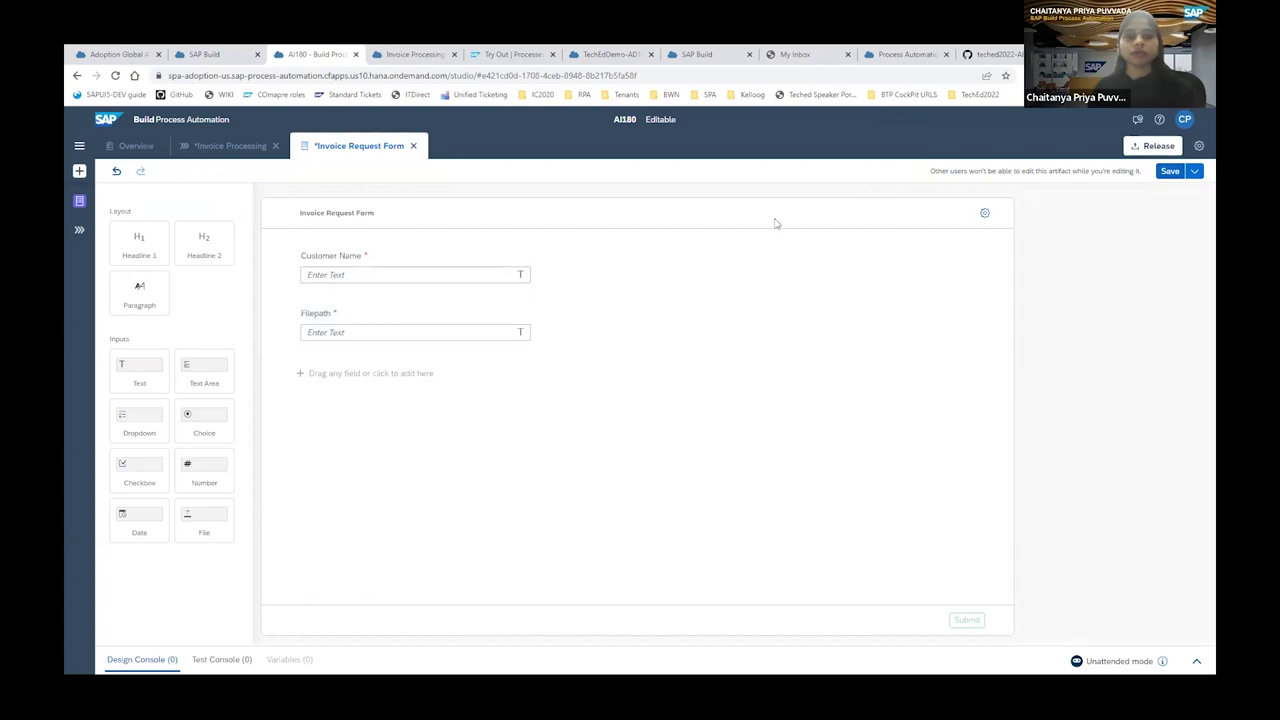
Return to the Invoice Processing process and view the AI180 project's dependencies.
left_click(220, 145)
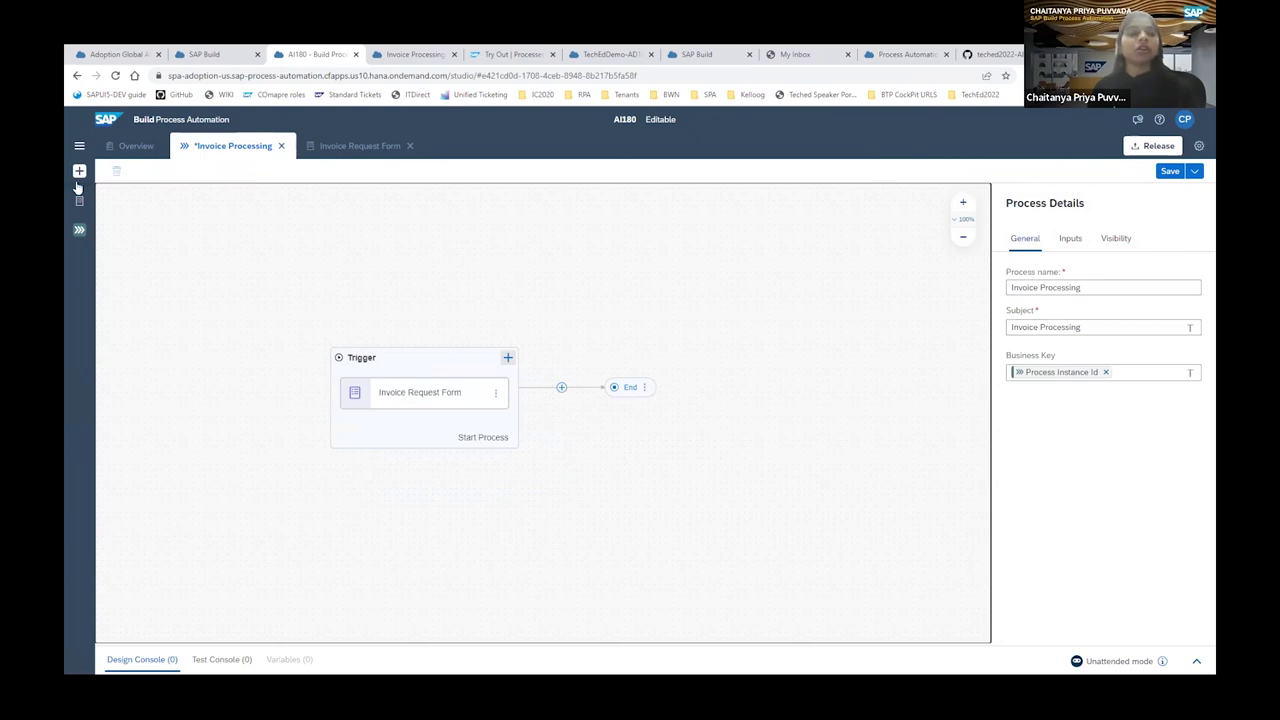
left_click(1198, 146)
left_click(450, 353)
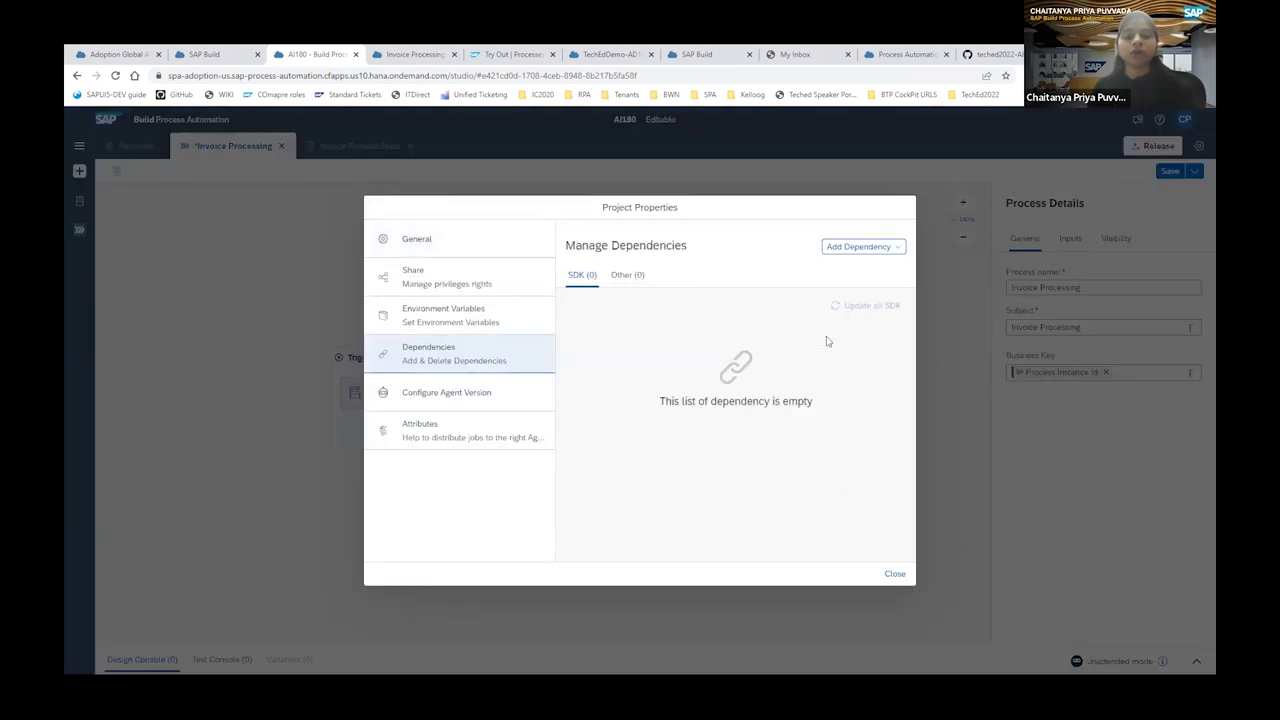
Add the Document Information Extraction SDK 1.29.42 as a business process project dependency.
left_click(865, 249)
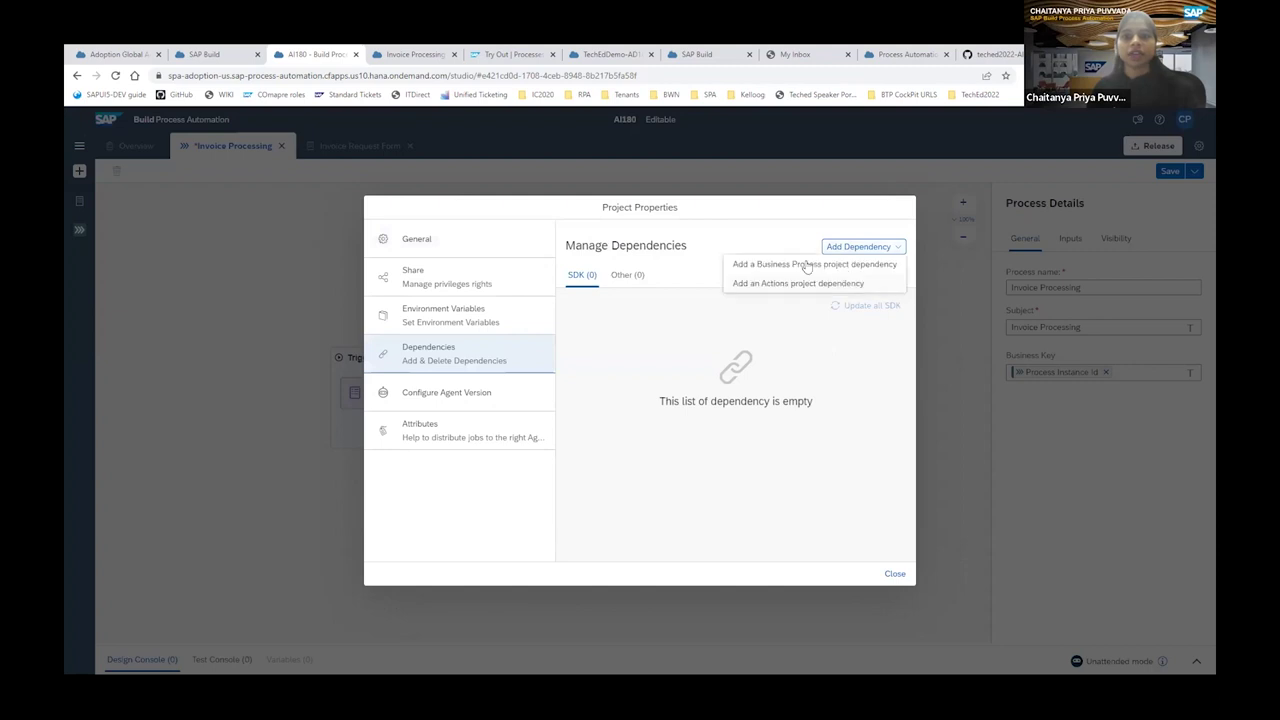
left_click(806, 265)
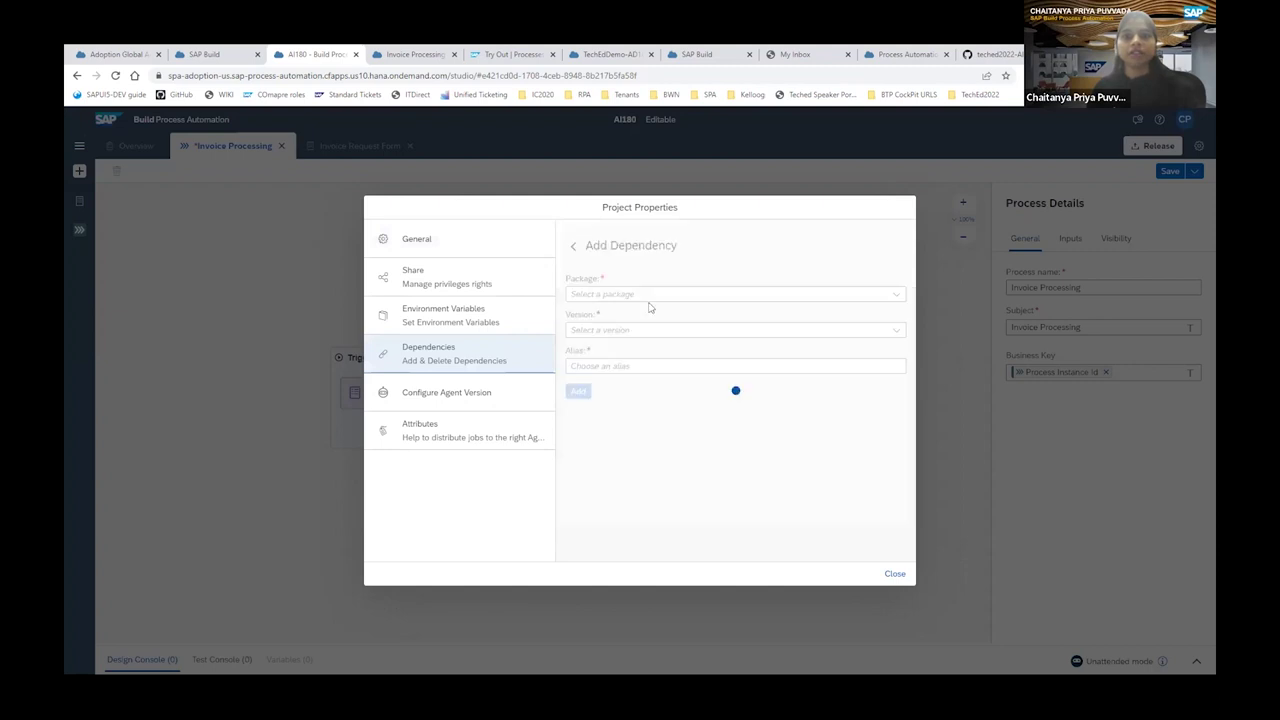
left_click(893, 298)
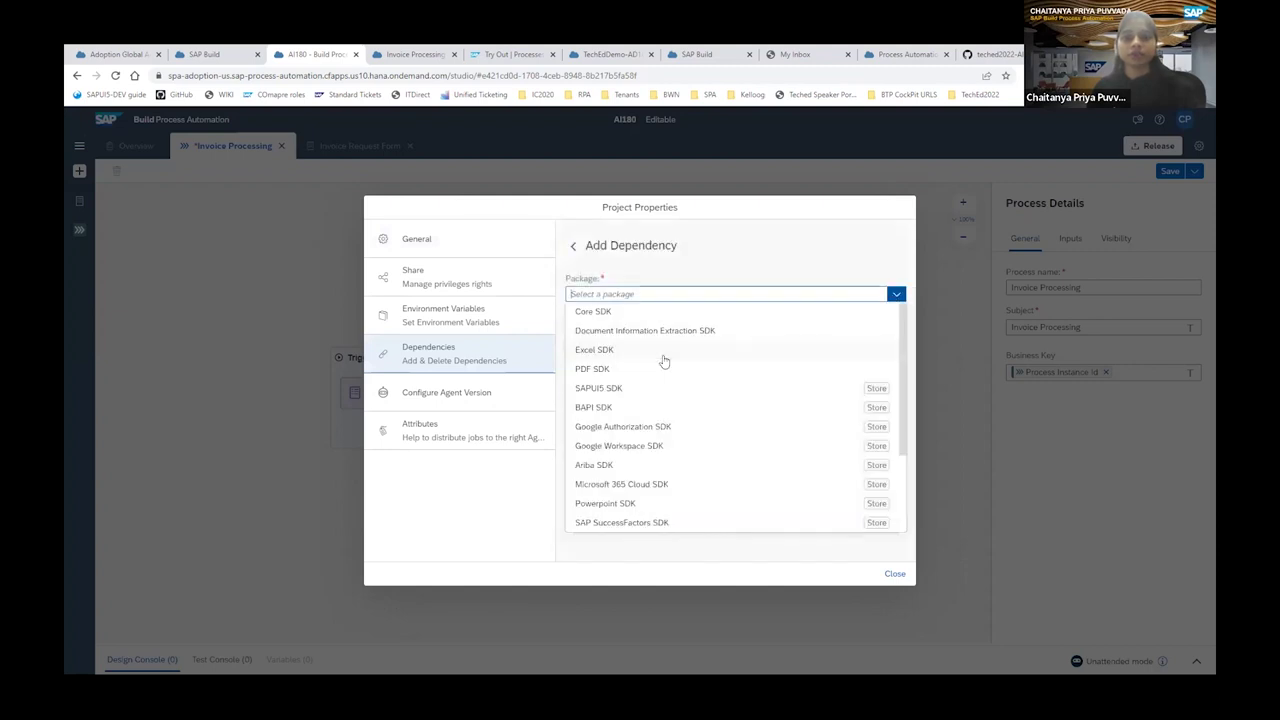
left_click(708, 328)
left_click(580, 394)
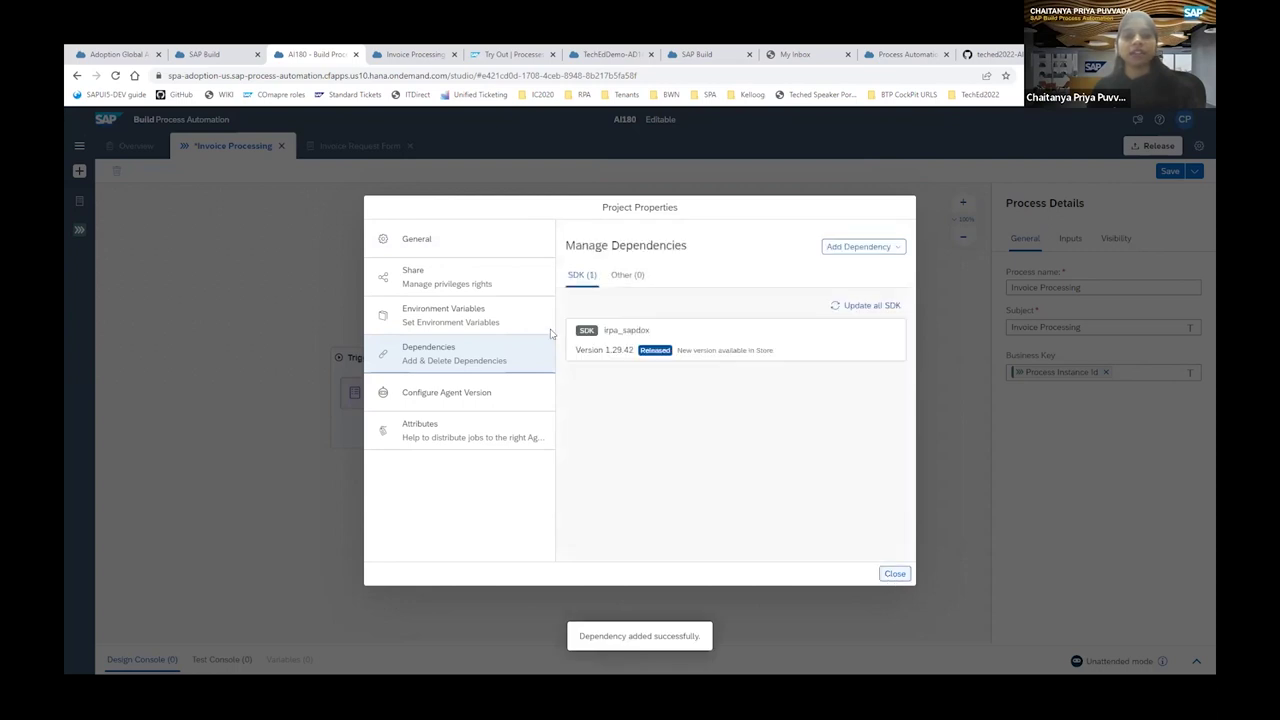
left_click(894, 575)
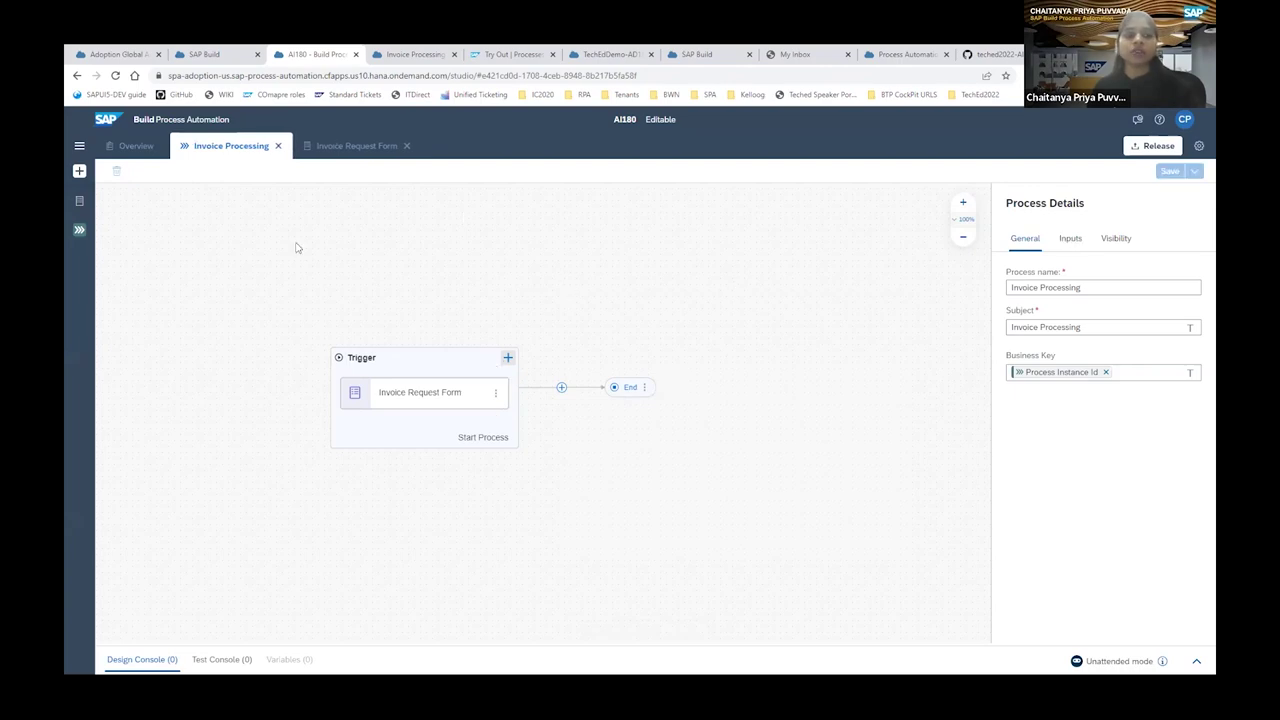
Create a new automation 'Get Invoice Details' with agent version 3.9 after the form trigger.
left_click(561, 387)
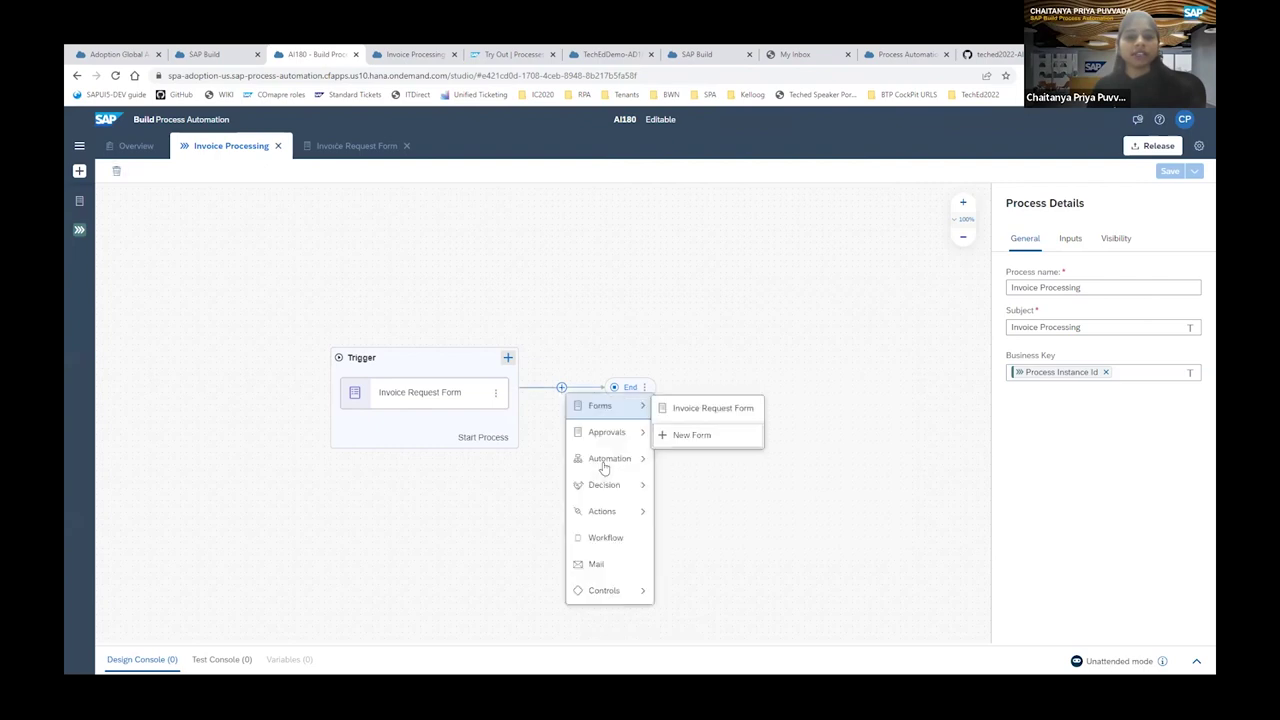
mouse_move(610, 458)
left_click(700, 460)
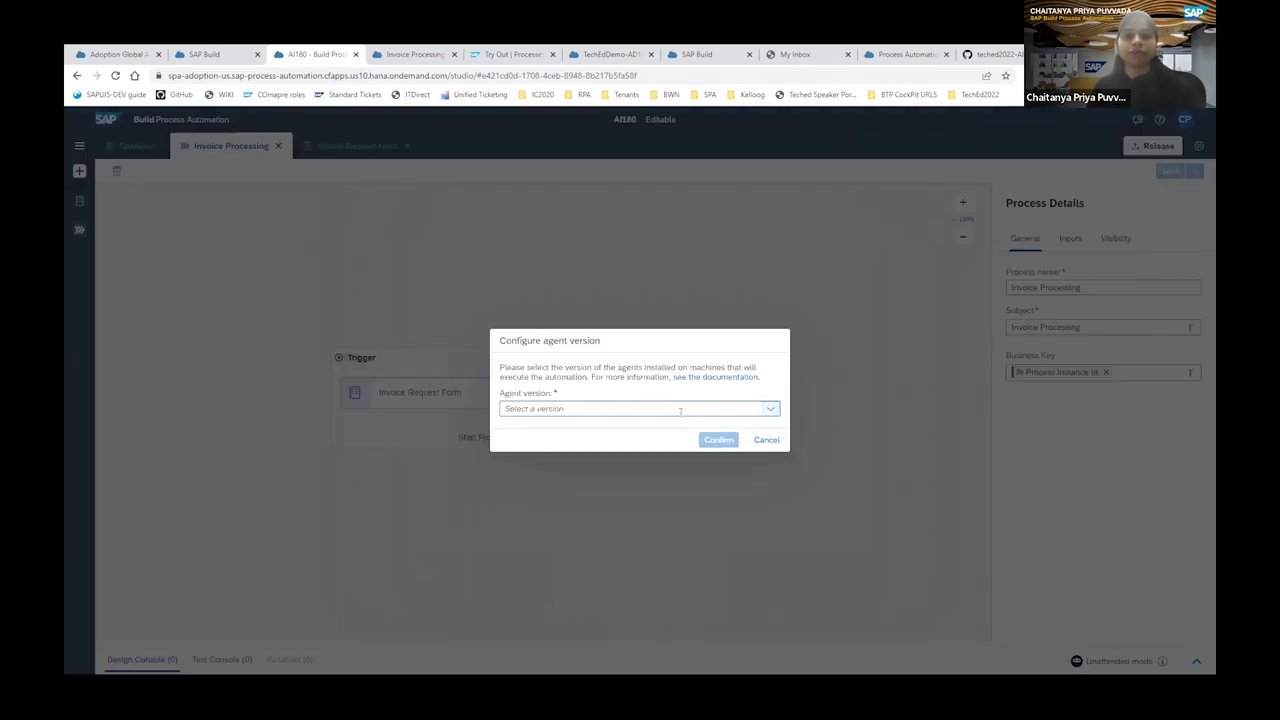
left_click(769, 411)
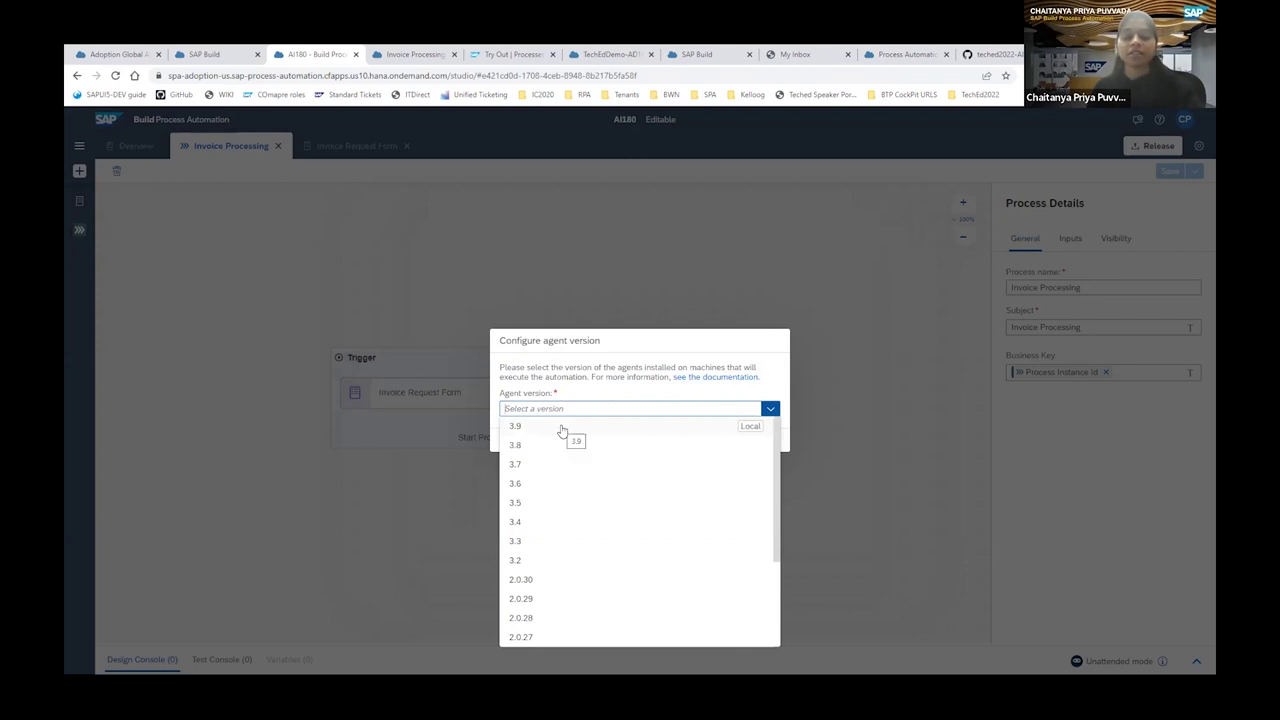
left_click(713, 437)
left_click(533, 341)
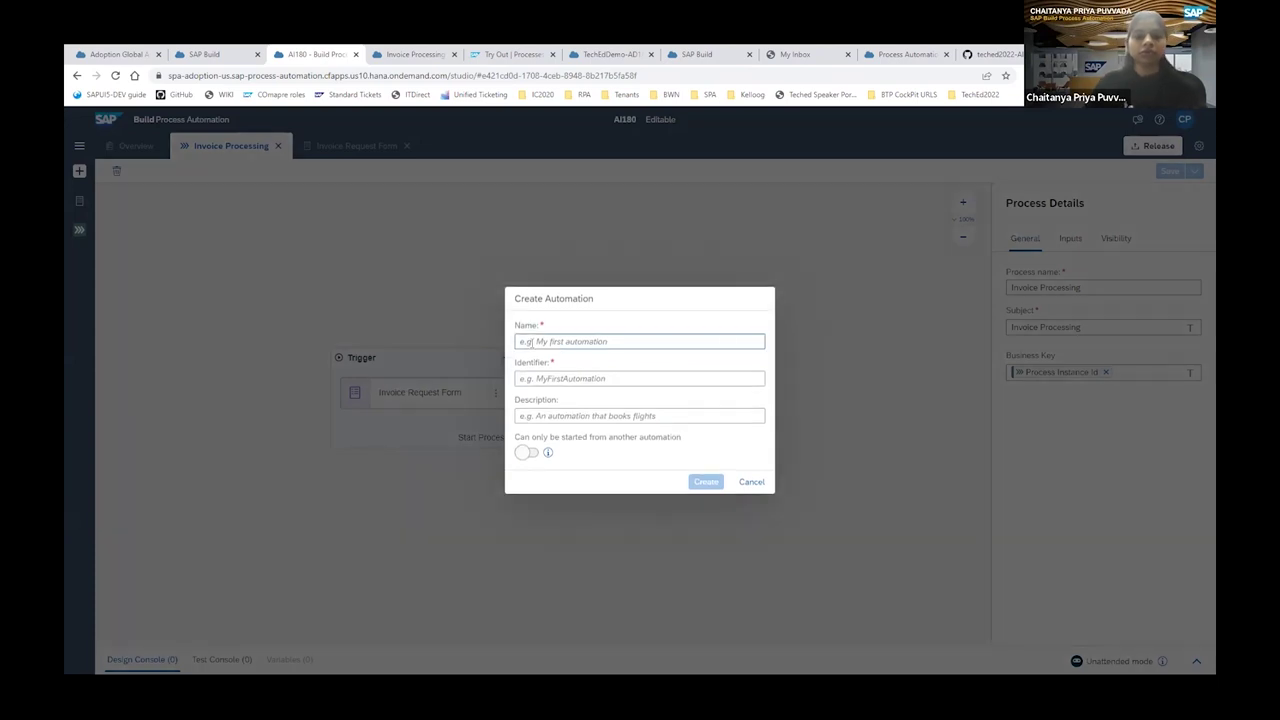
type("Get Inv")
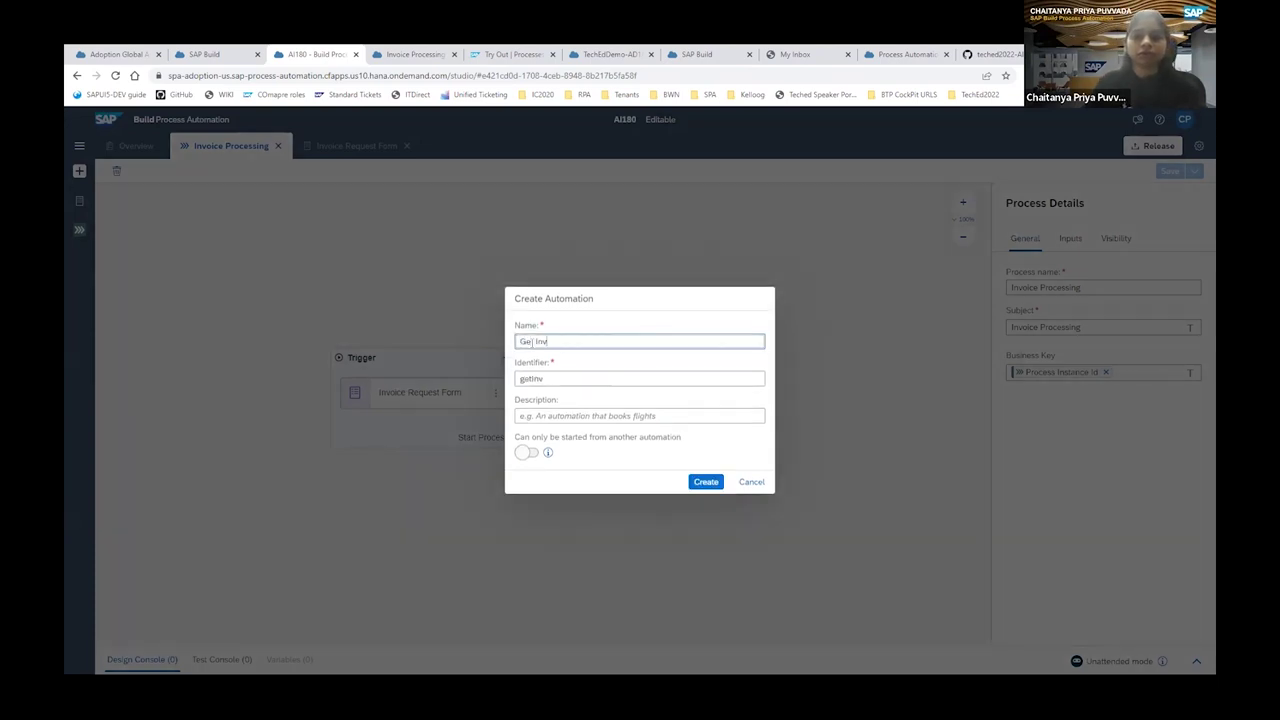
type("oice Details")
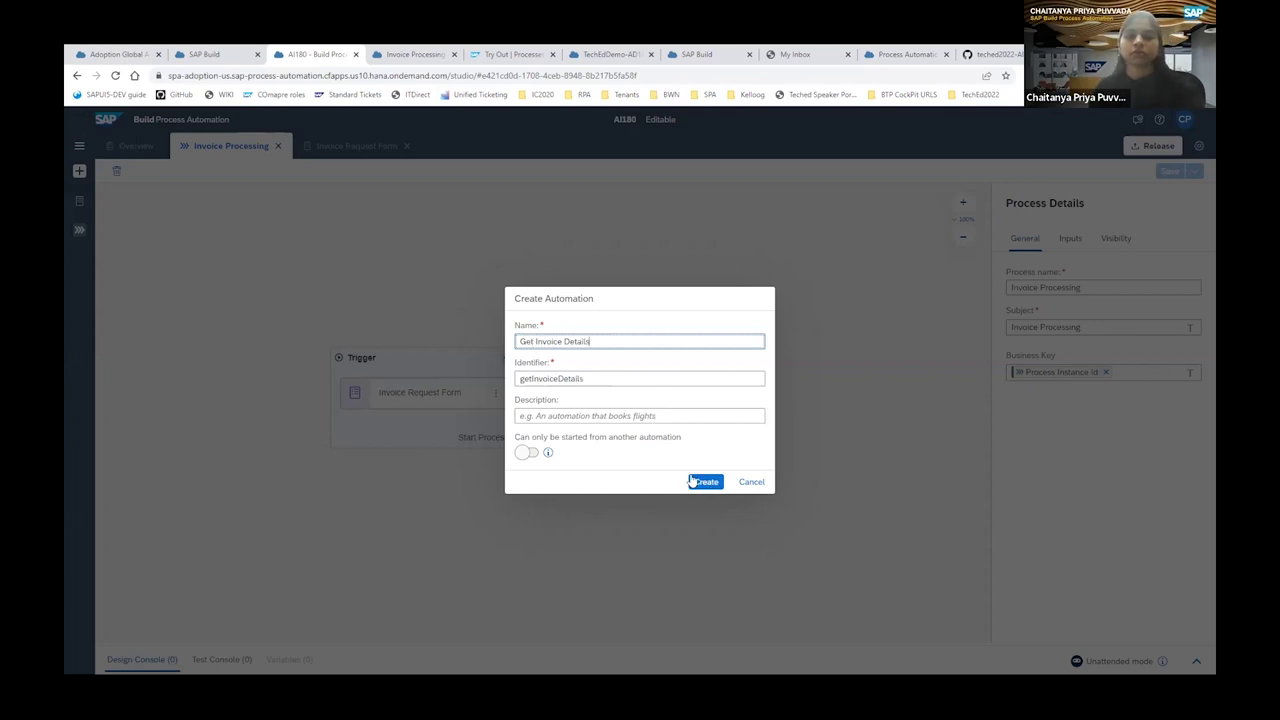
left_click(690, 481)
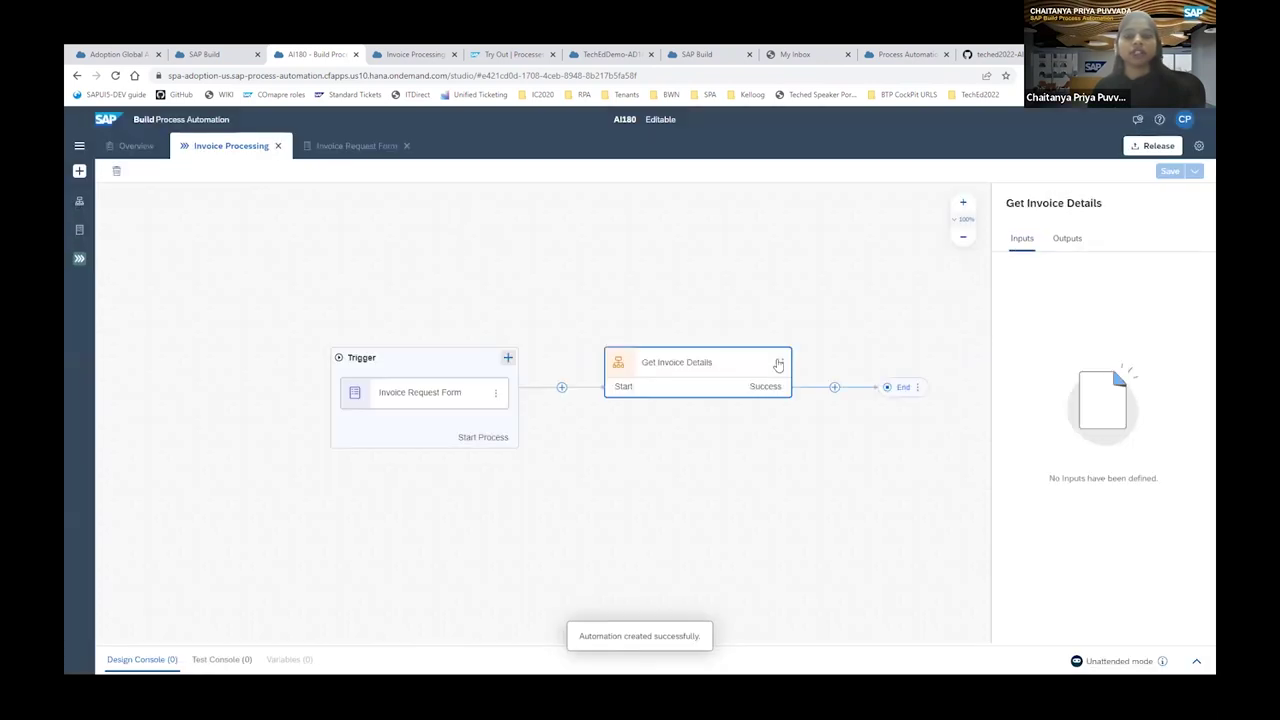
left_click(782, 362)
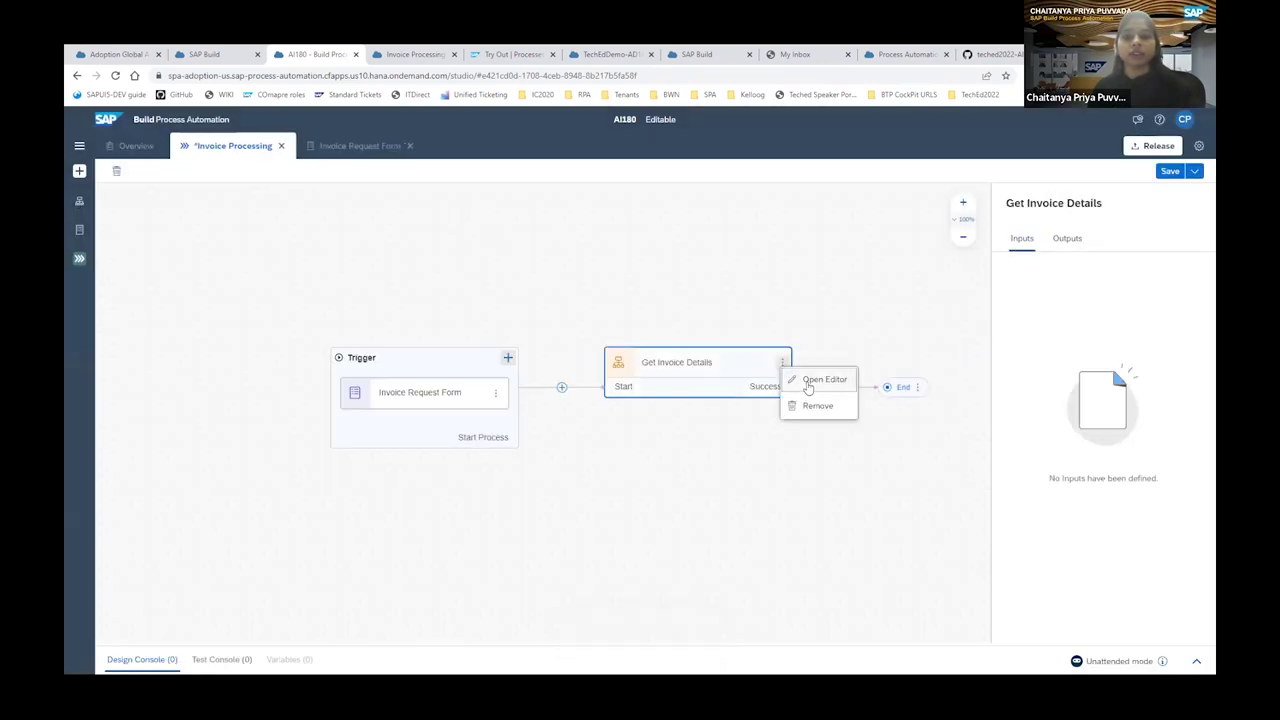
left_click(820, 380)
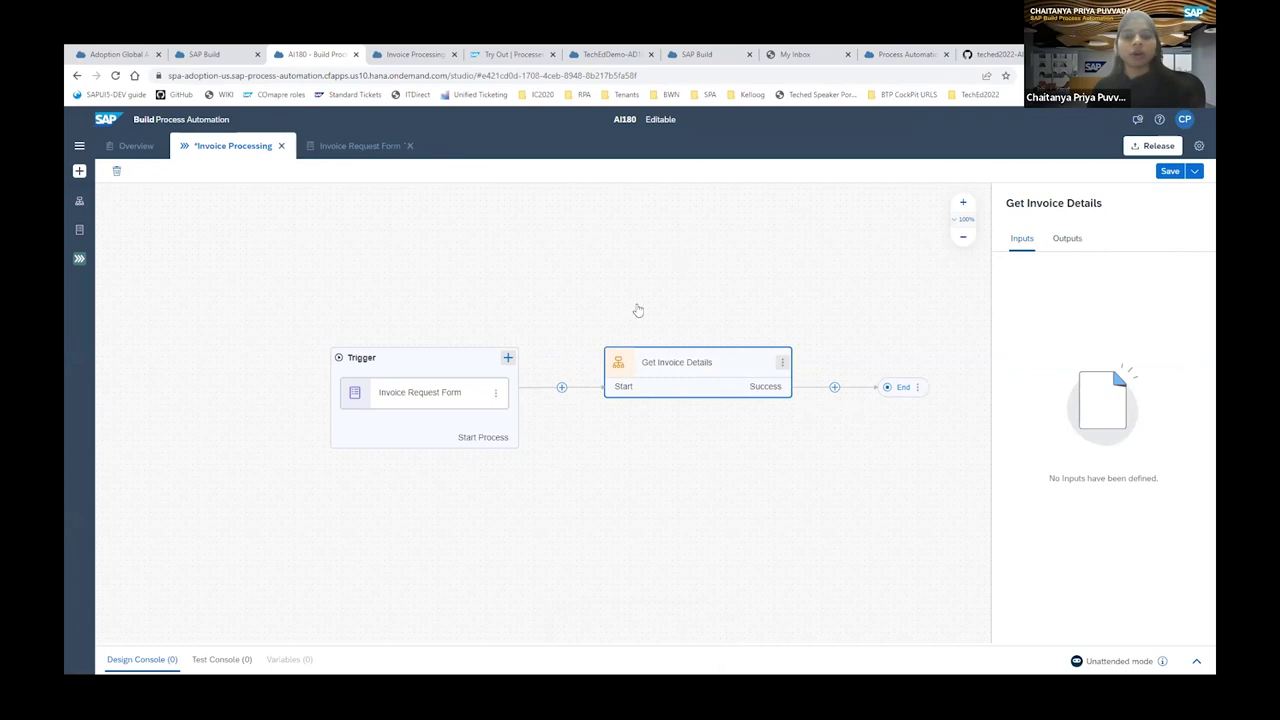
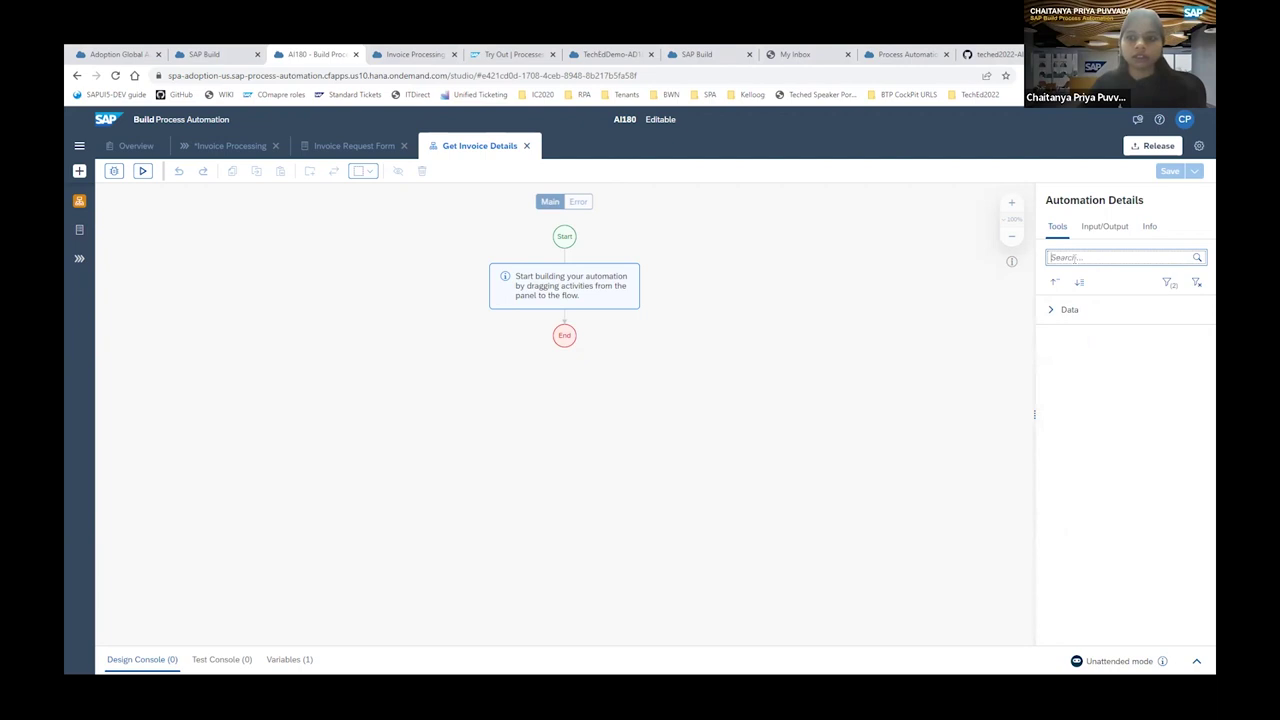
Filter the Tools list by 'extrac' and widen the details panel to read the full extraction activity names.
type("do")
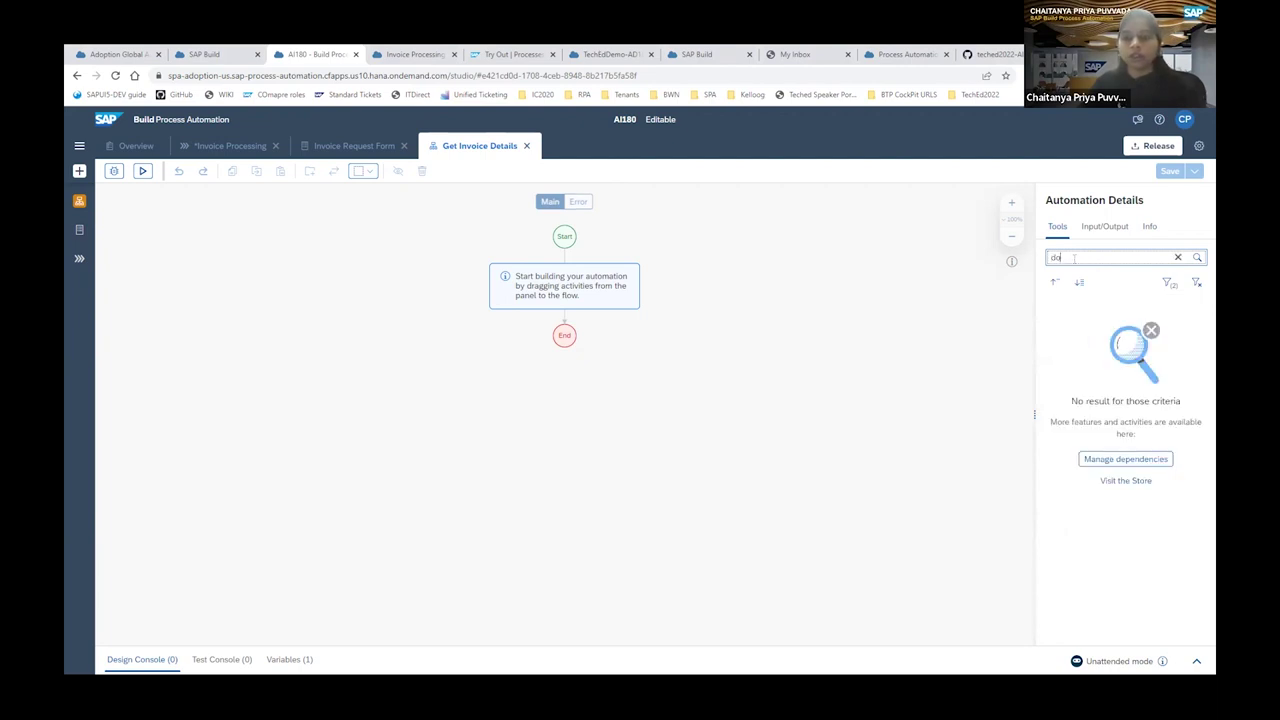
key("BackSpace")
key("BackSpace")
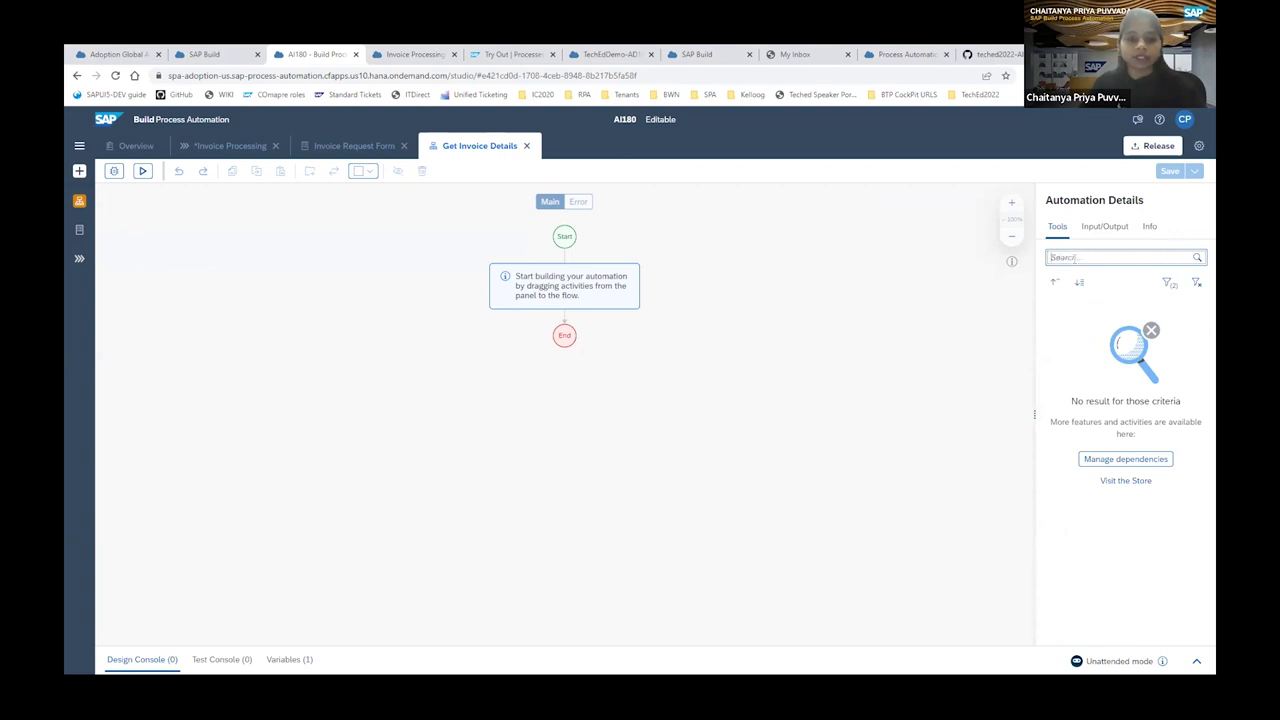
type("ext")
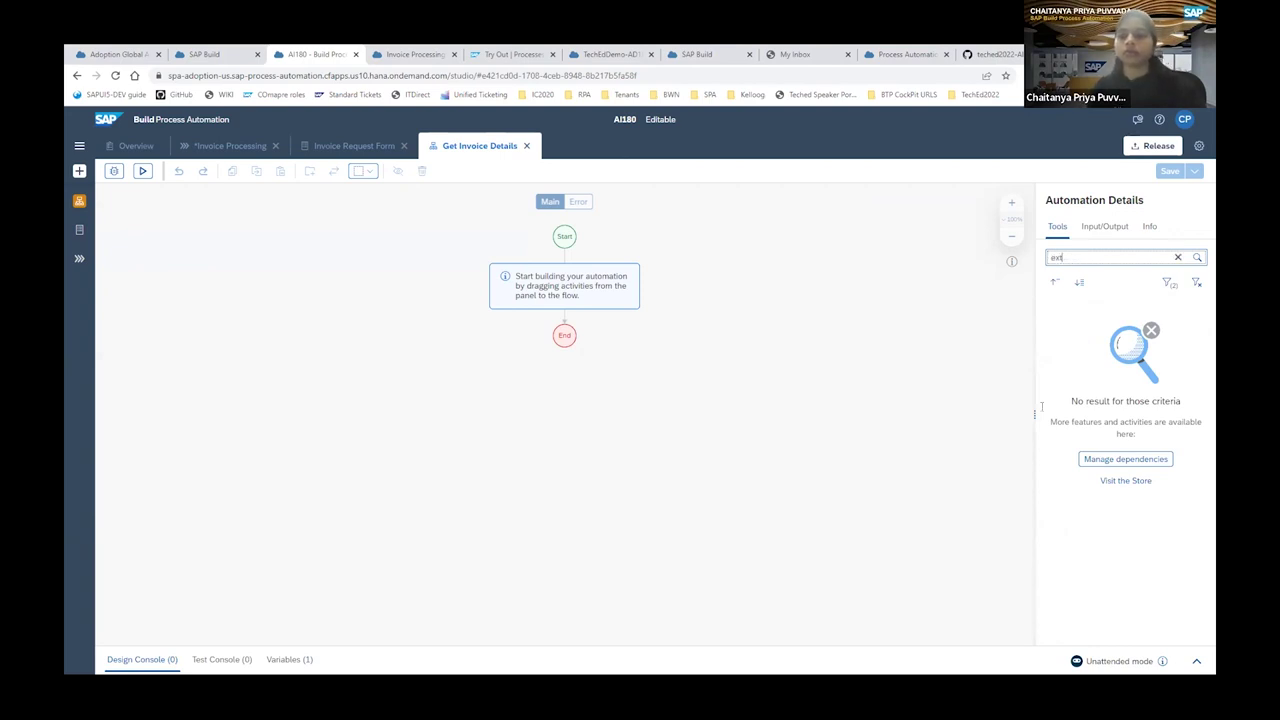
type("rac")
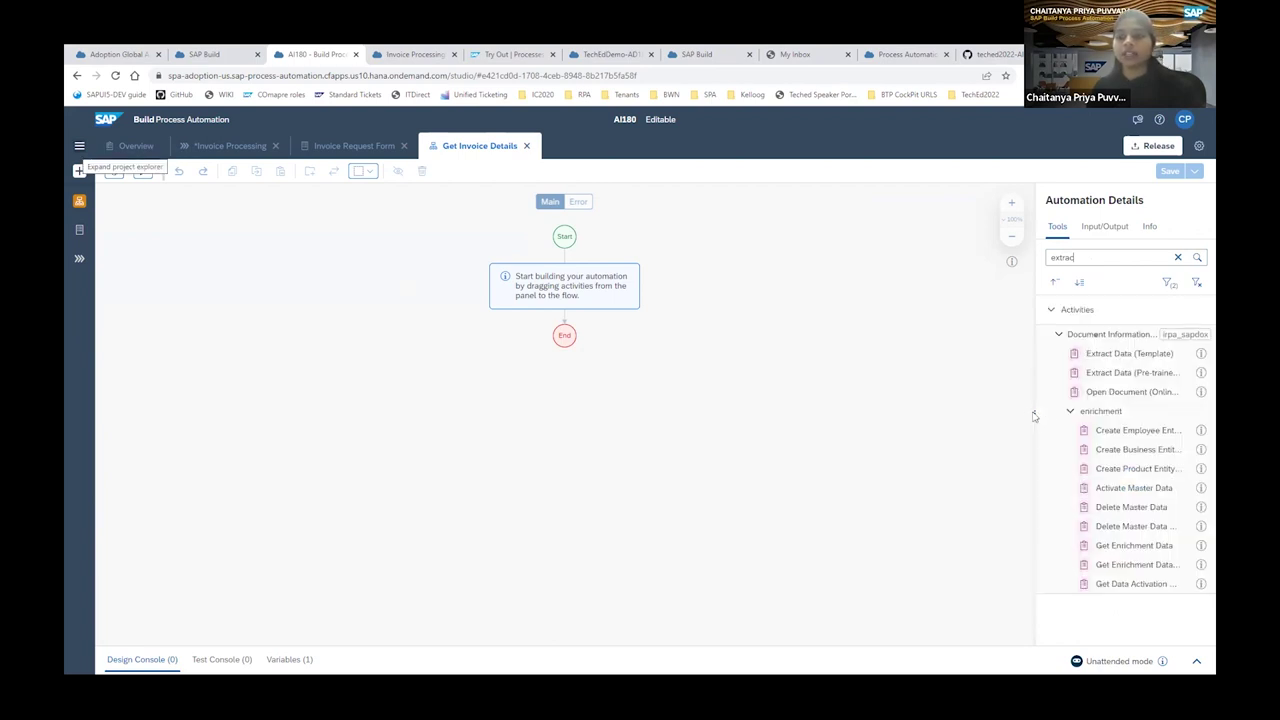
left_click_drag(1035, 412, 869, 405)
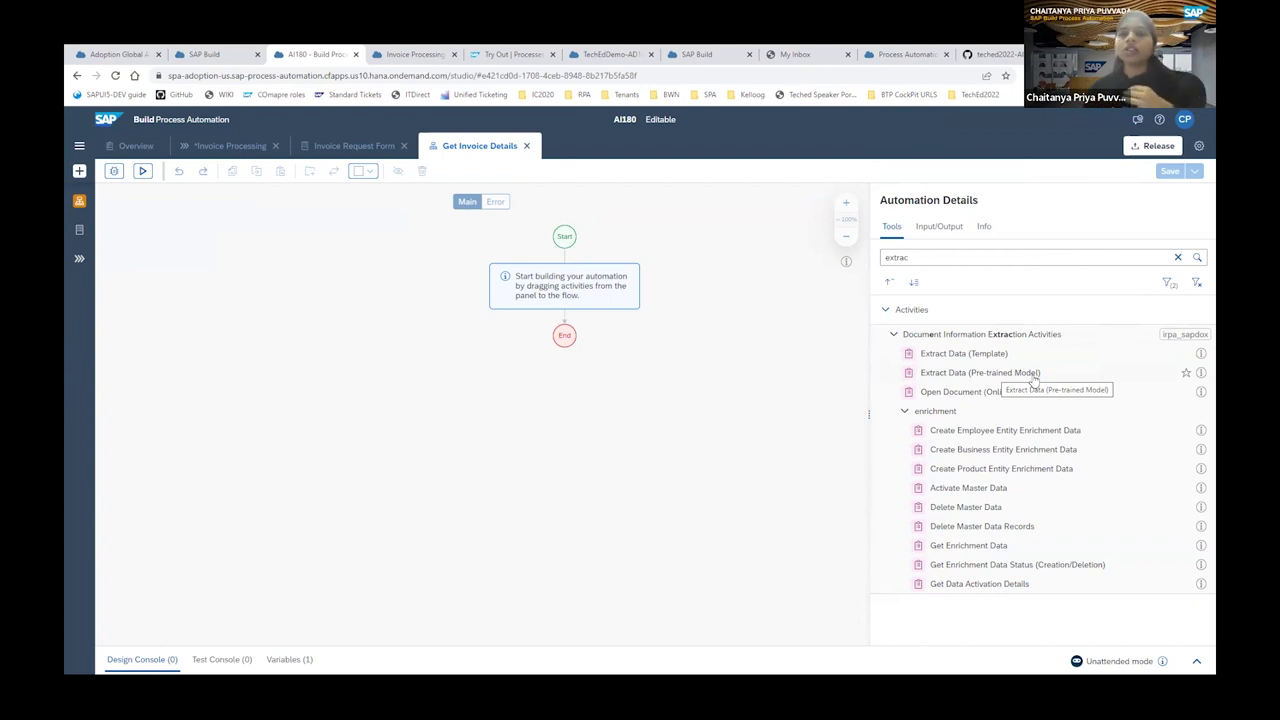
Place Extract Data (Pre-trained Model) in the flow, with Extract Data (Template) below it.
left_click_drag(1033, 381, 571, 270)
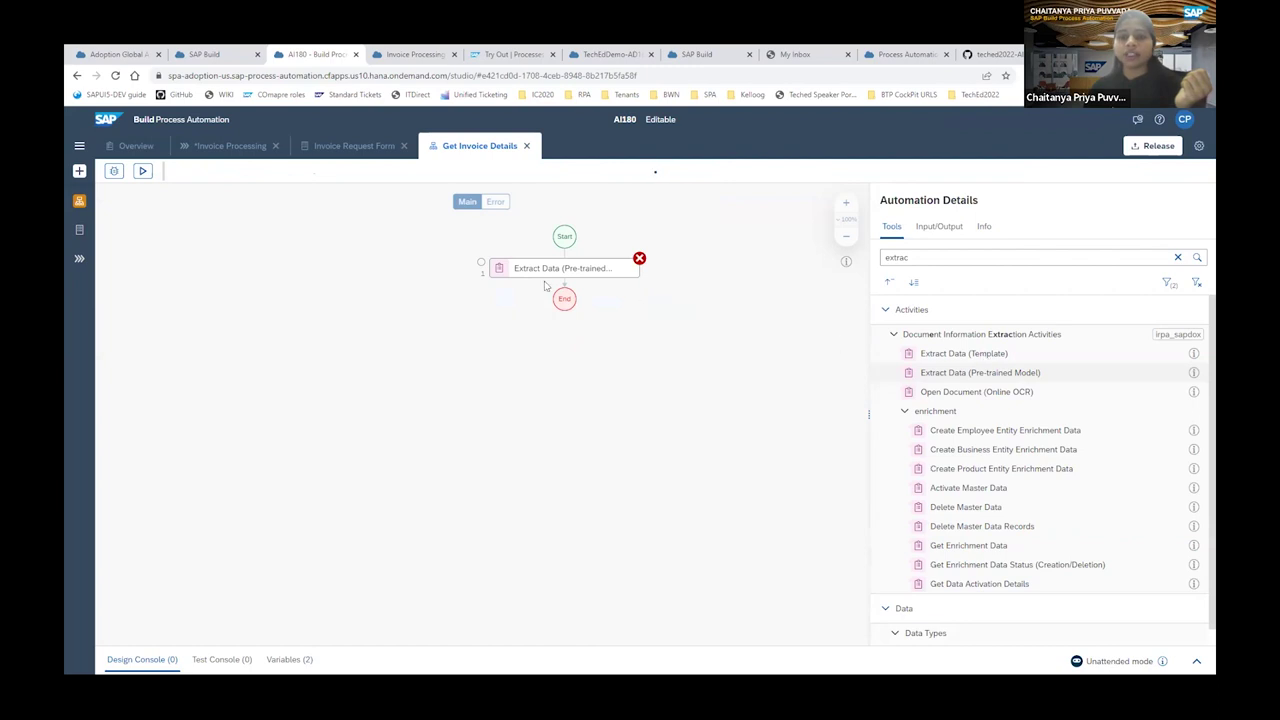
left_click_drag(561, 284, 559, 282)
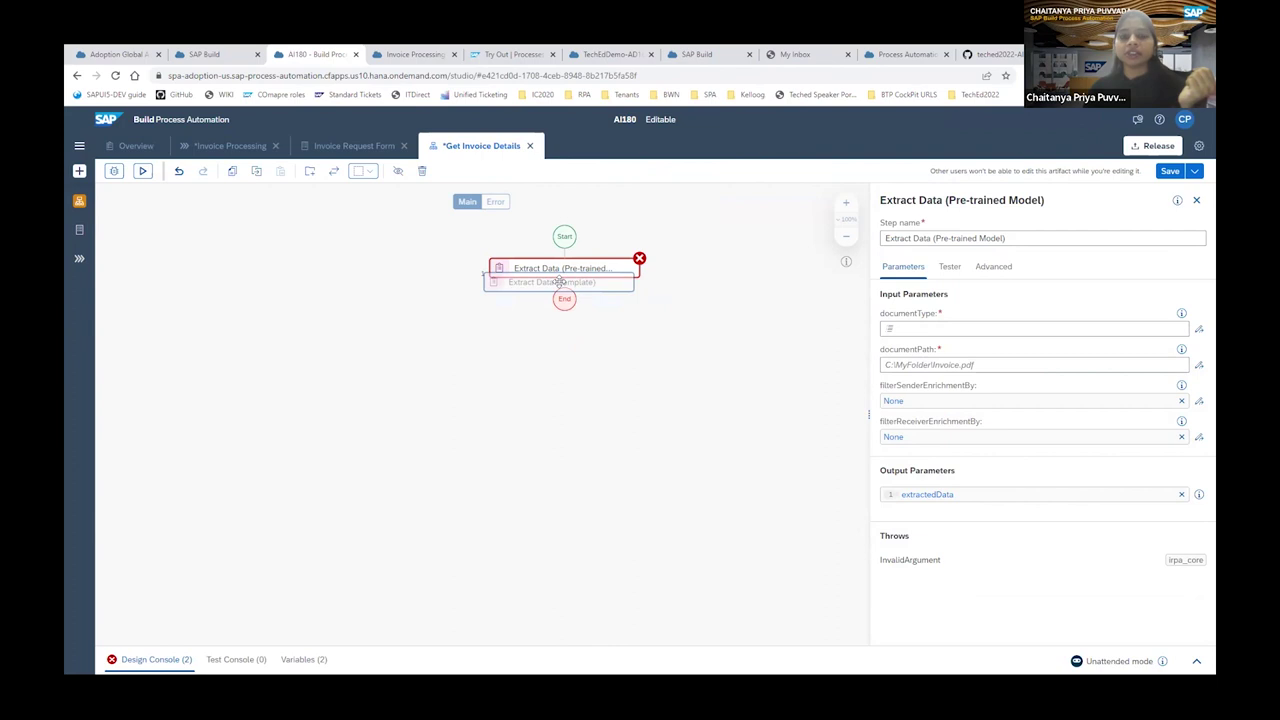
left_click_drag(559, 282, 559, 283)
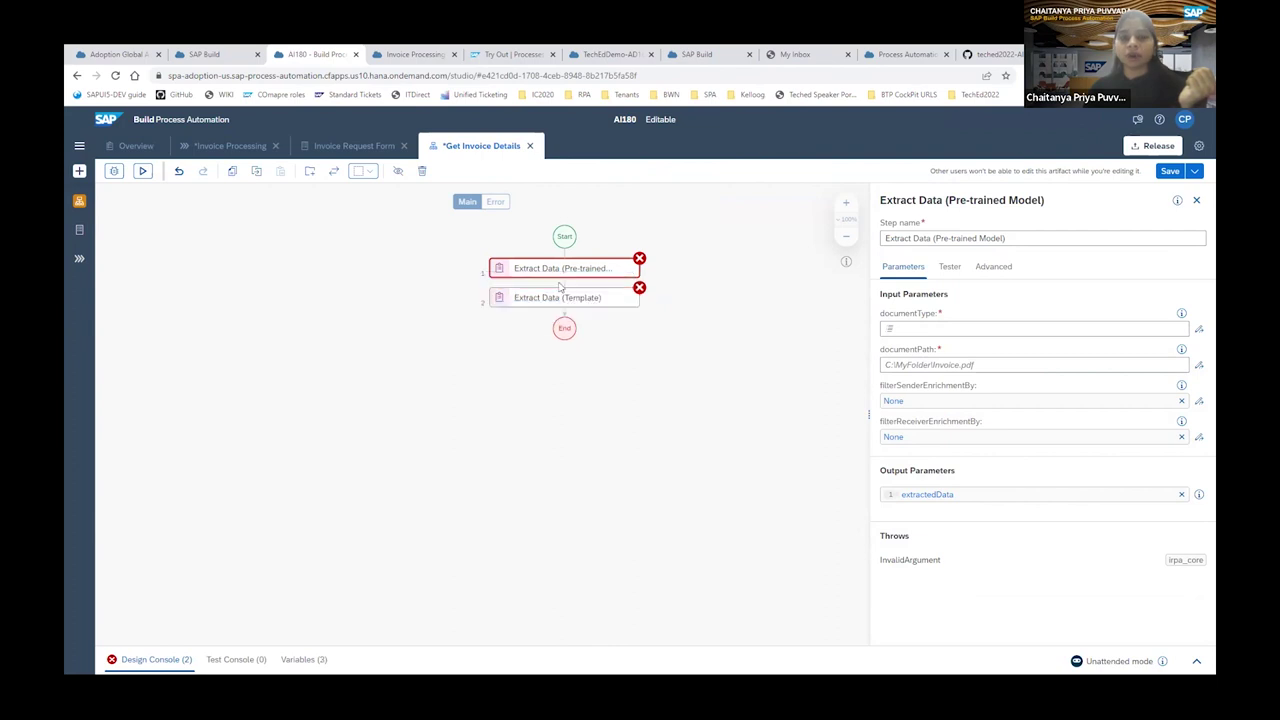
Set the pre-trained step's documentType to PaymentAdvice, then select the Extract Data (Template) step.
left_click(952, 333)
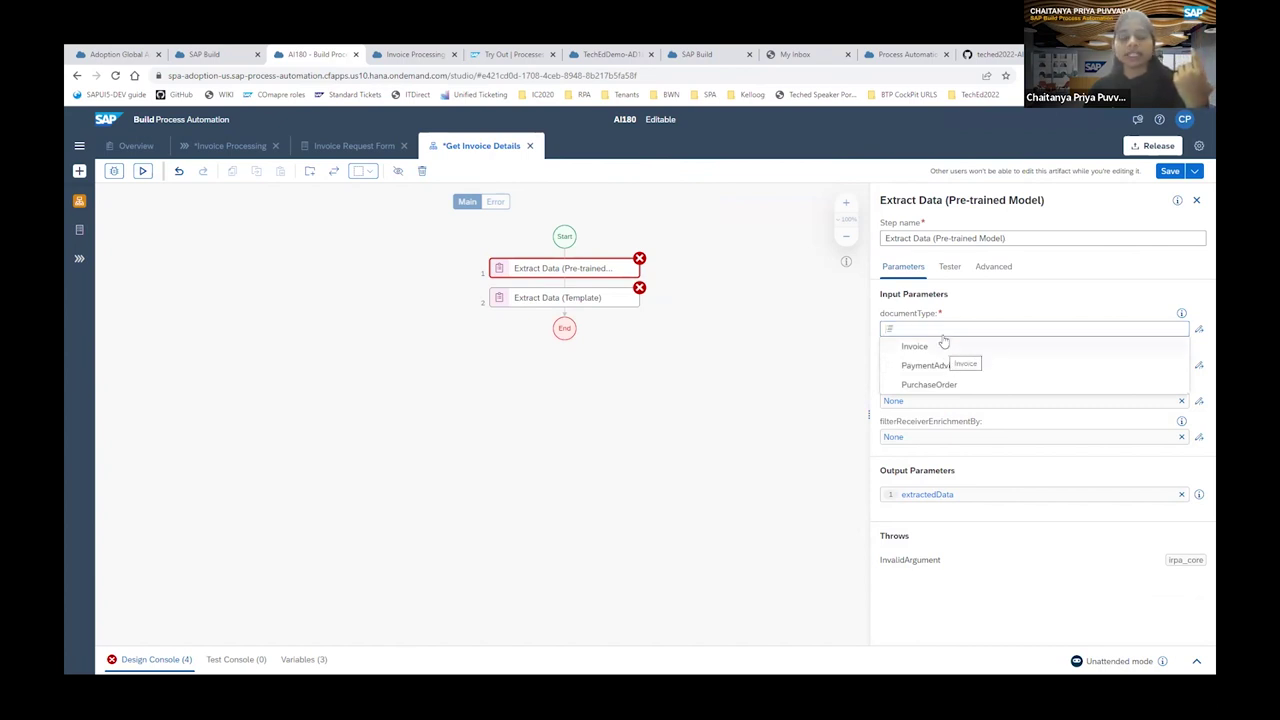
left_click(930, 365)
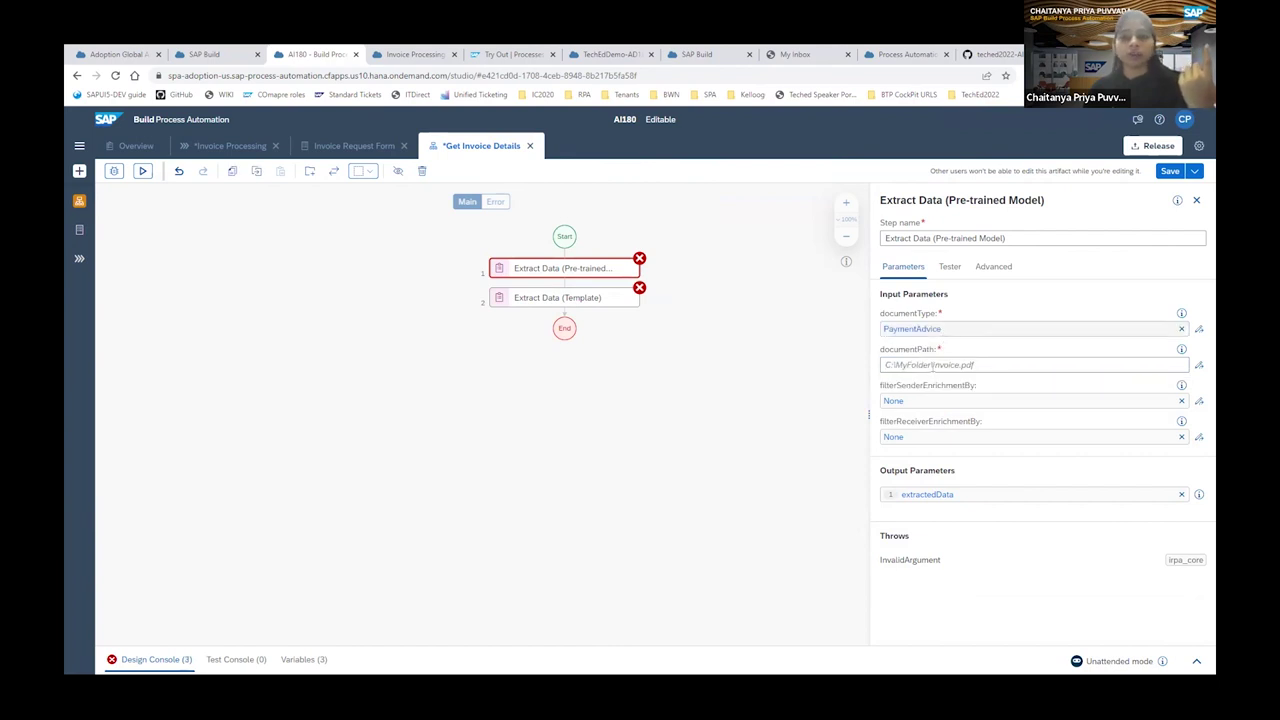
left_click(932, 365)
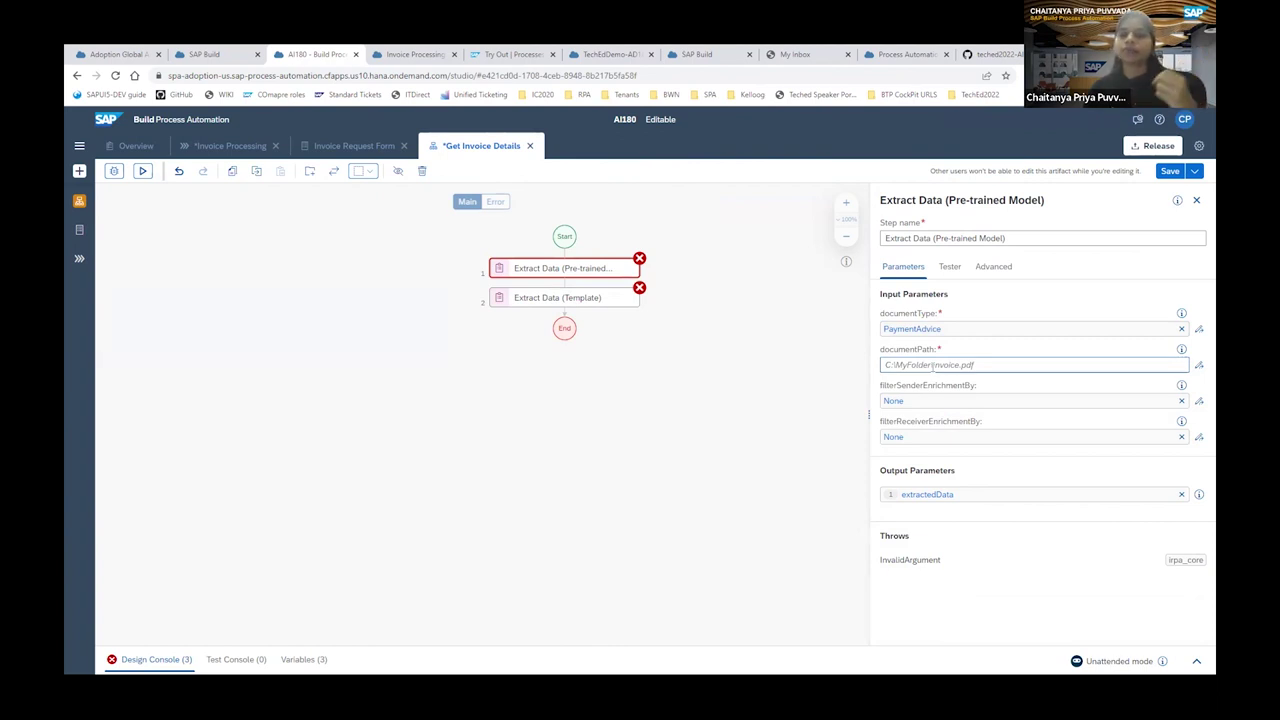
left_click(592, 298)
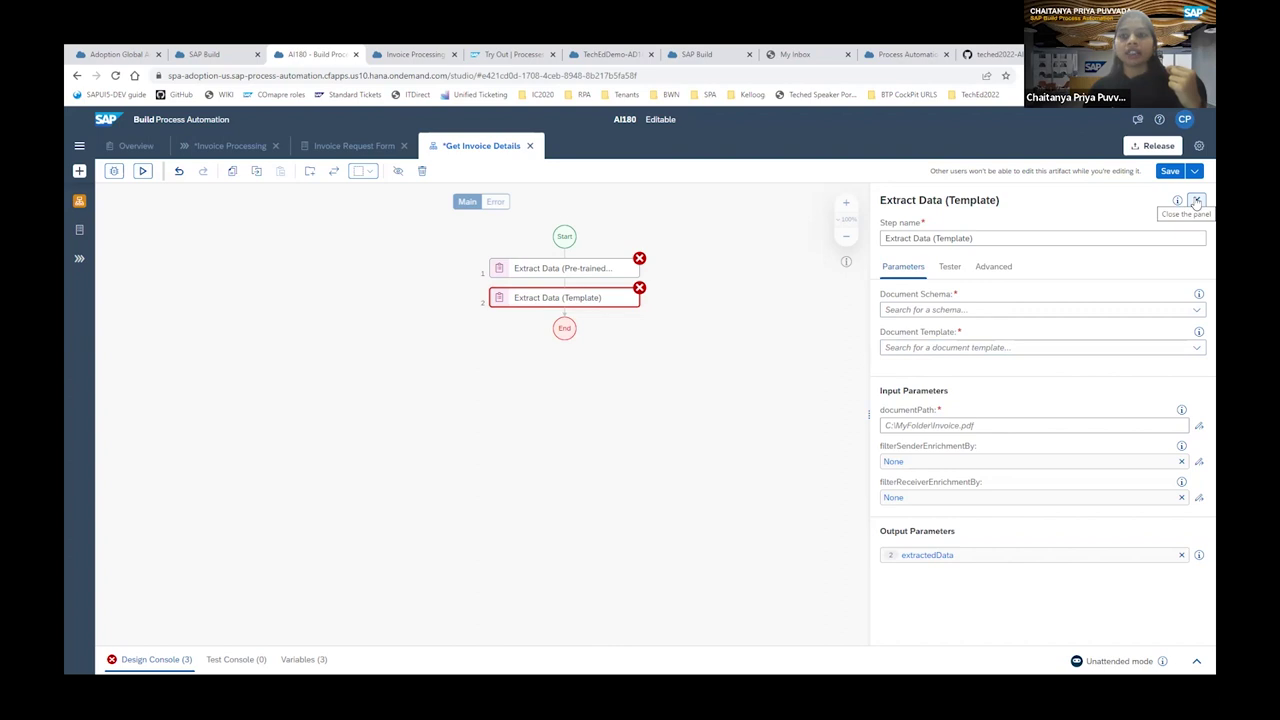
Close the Extract Data (Template) properties panel to return to the activity list.
left_click(1197, 201)
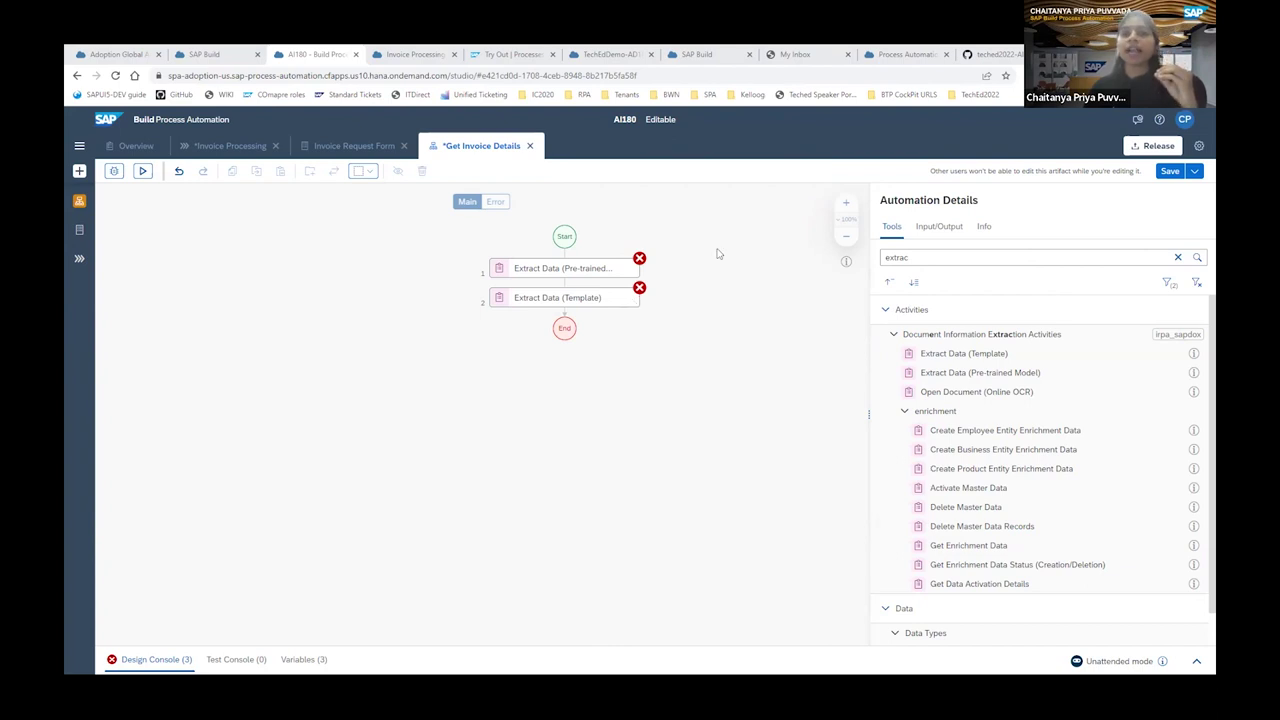
left_click(567, 270)
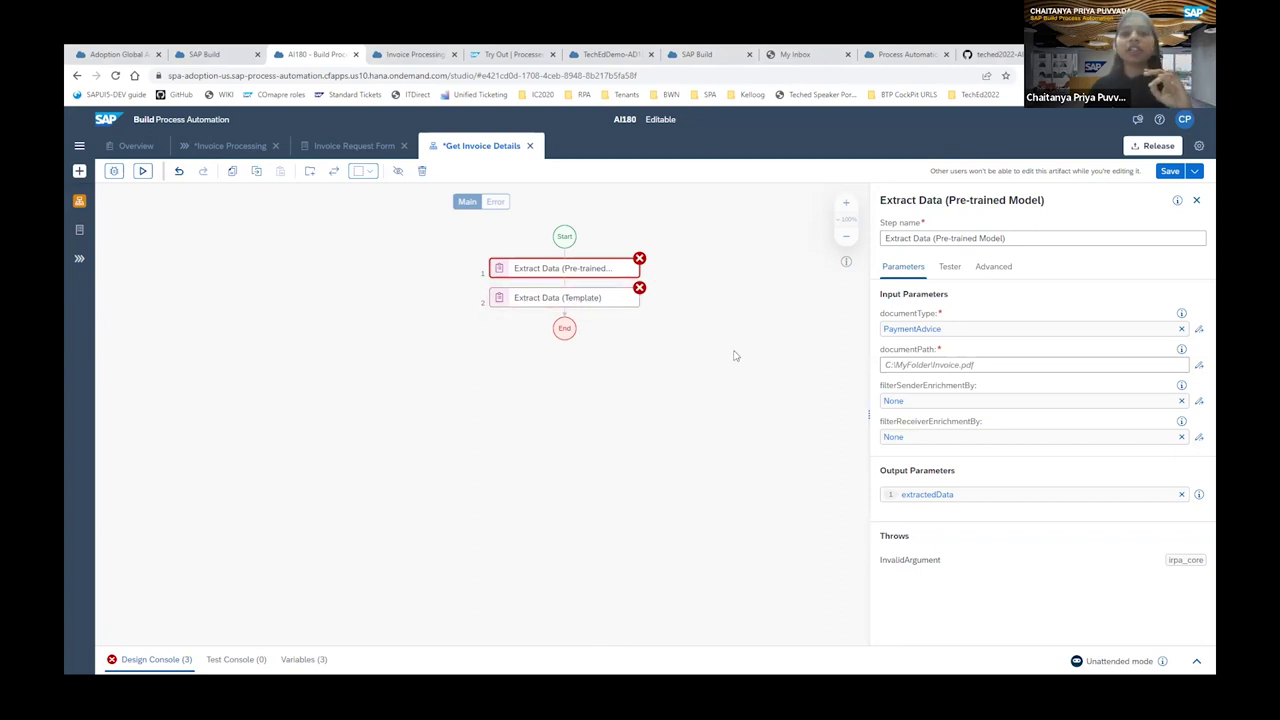
left_click(1197, 201)
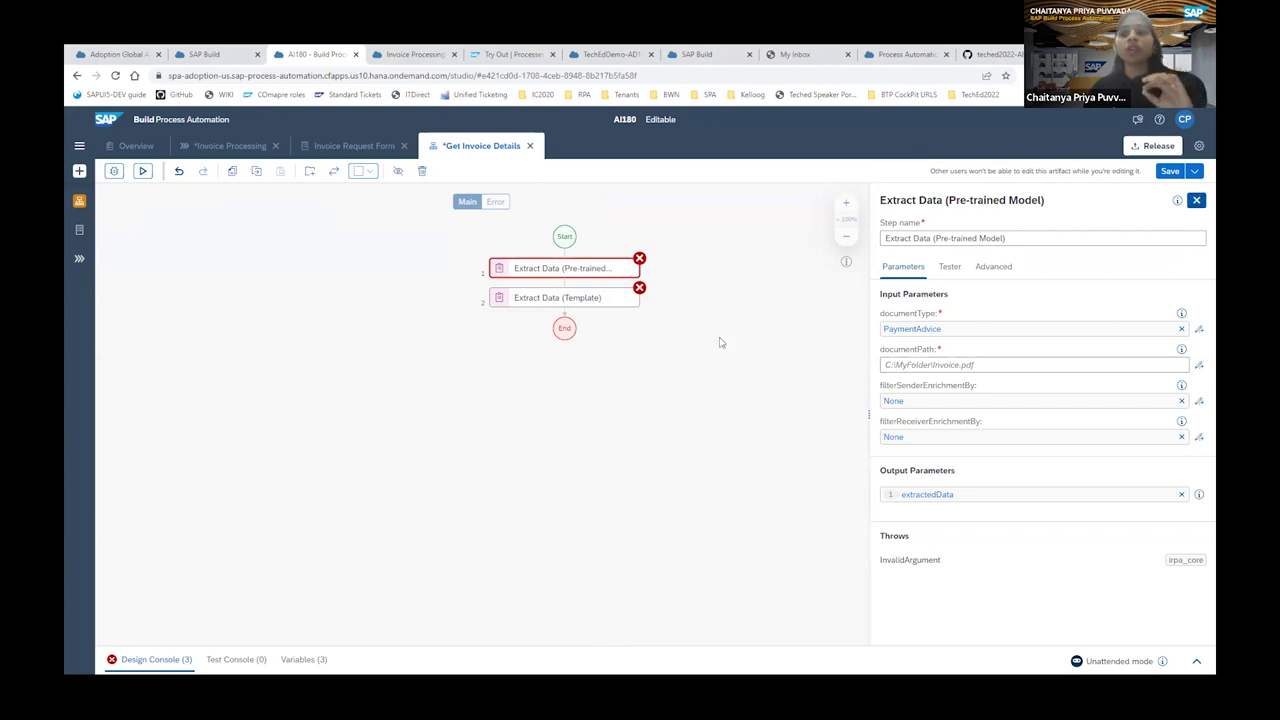
left_click(719, 343)
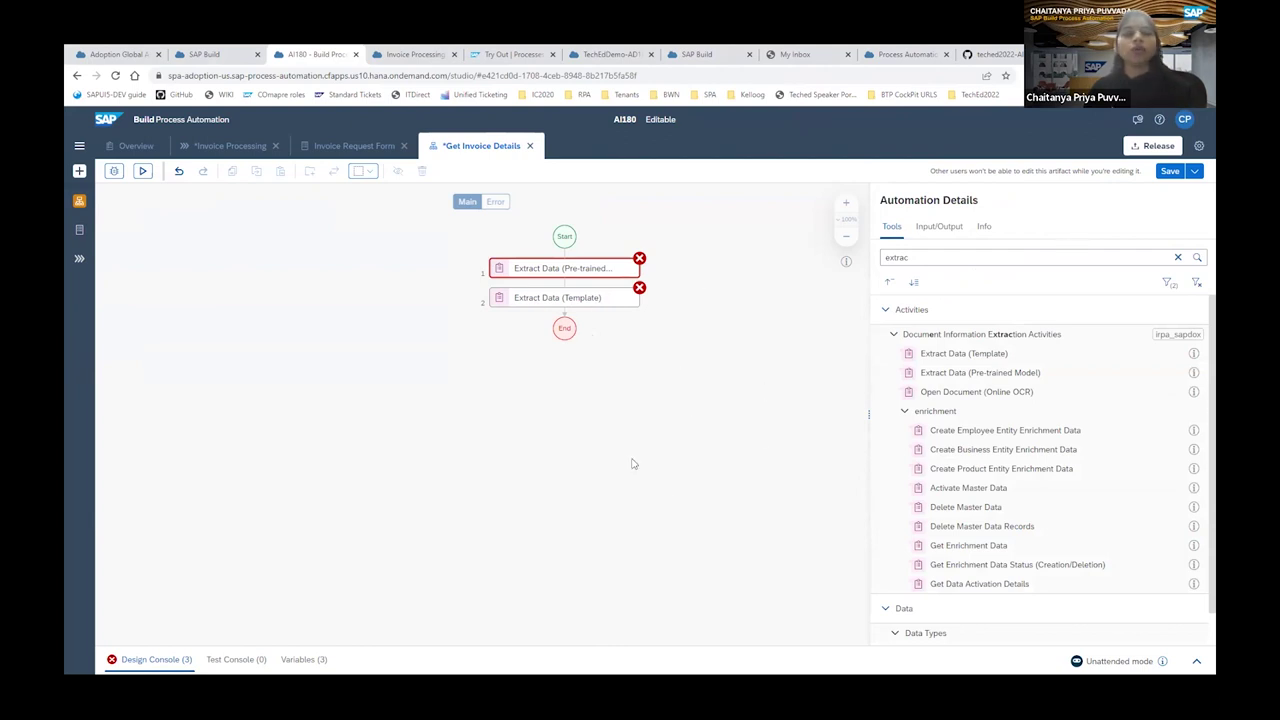
left_click(617, 388)
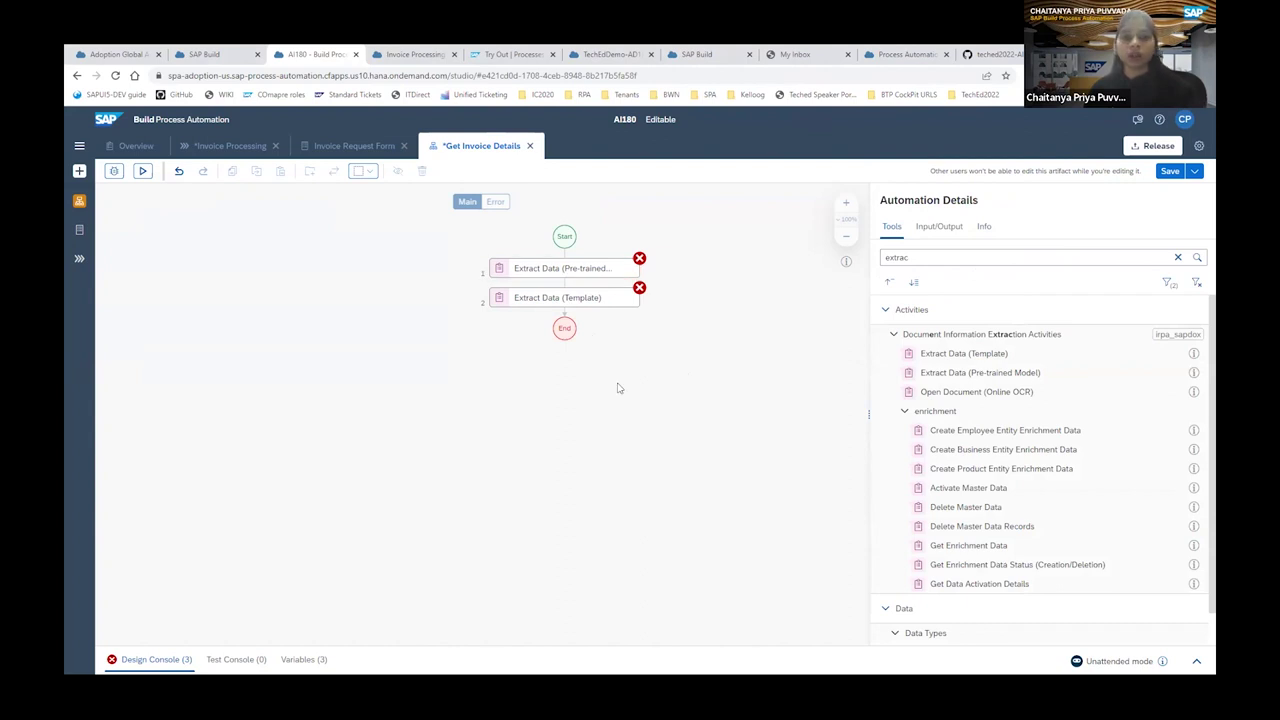
left_click(557, 270)
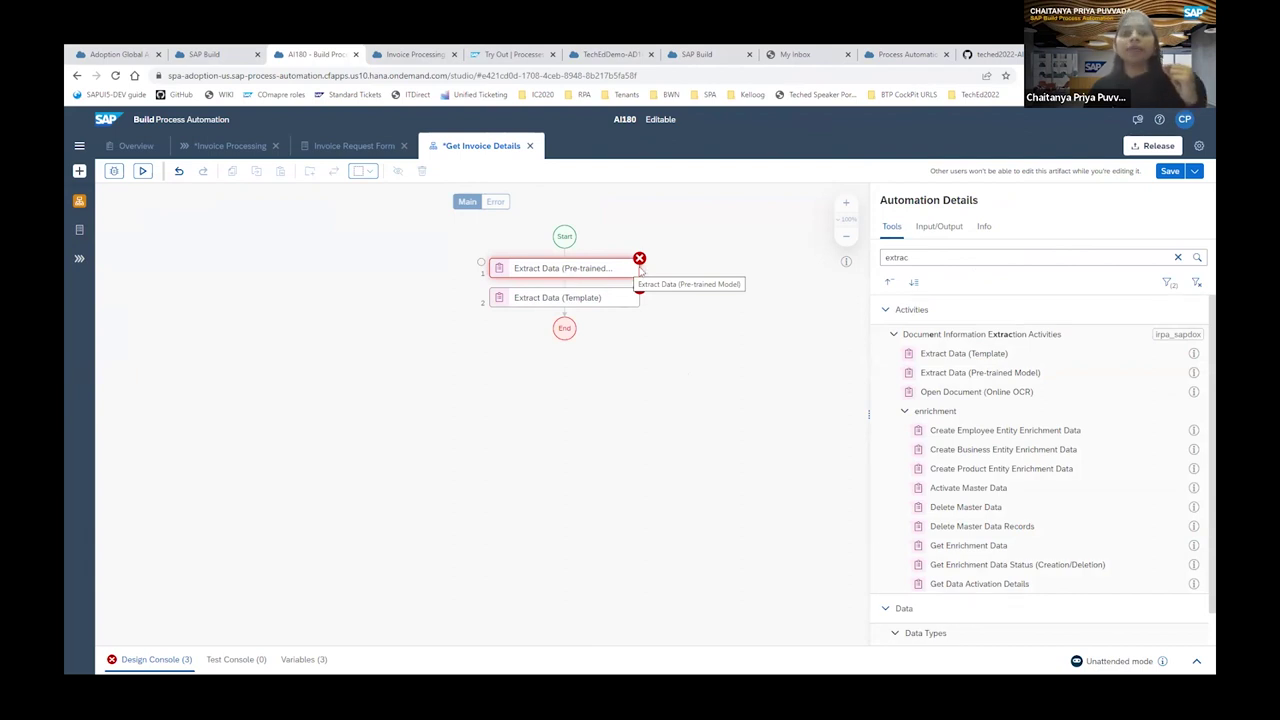
Delete the Extract Data (Pre-trained) step so only the Template step remains.
left_click(600, 270)
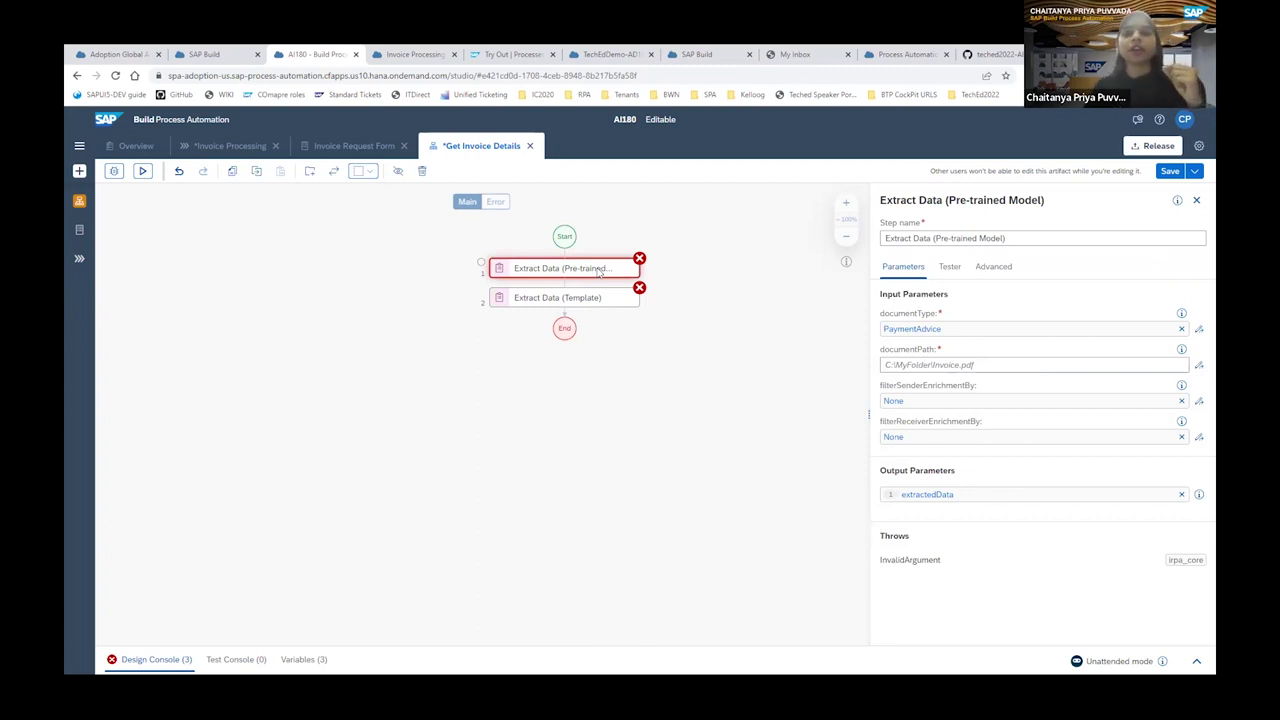
key("Delete")
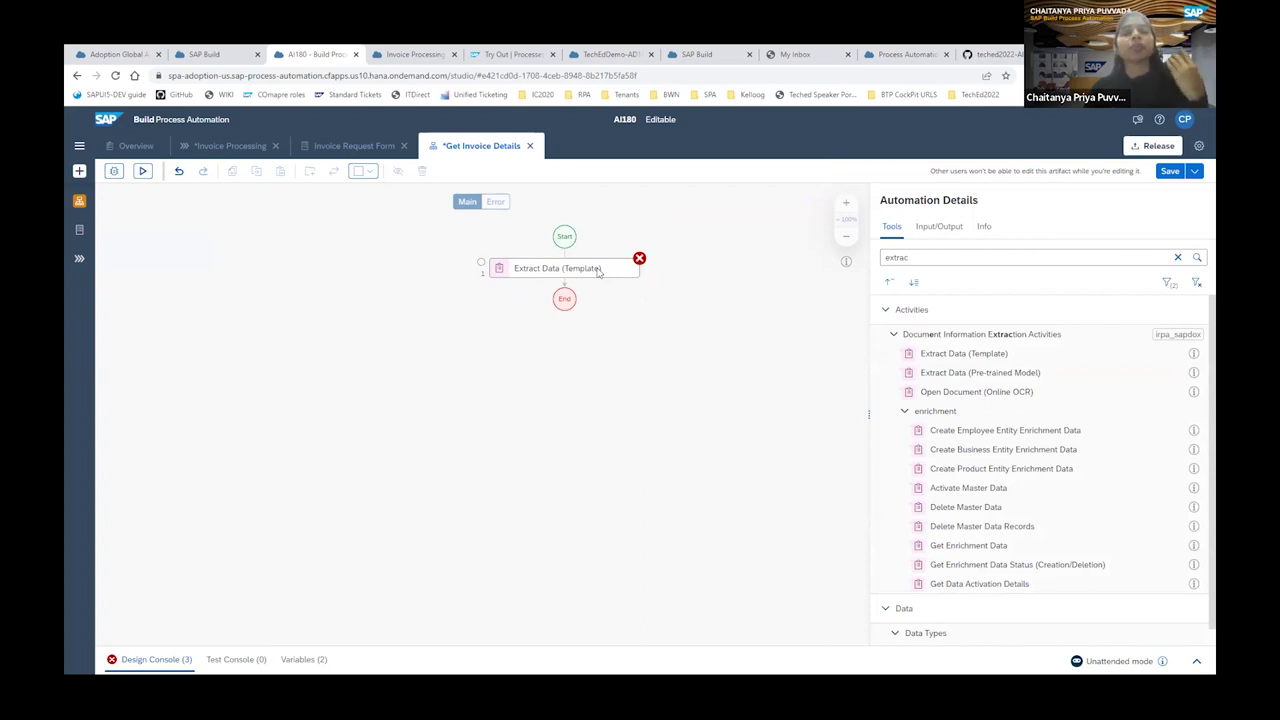
left_click(598, 270)
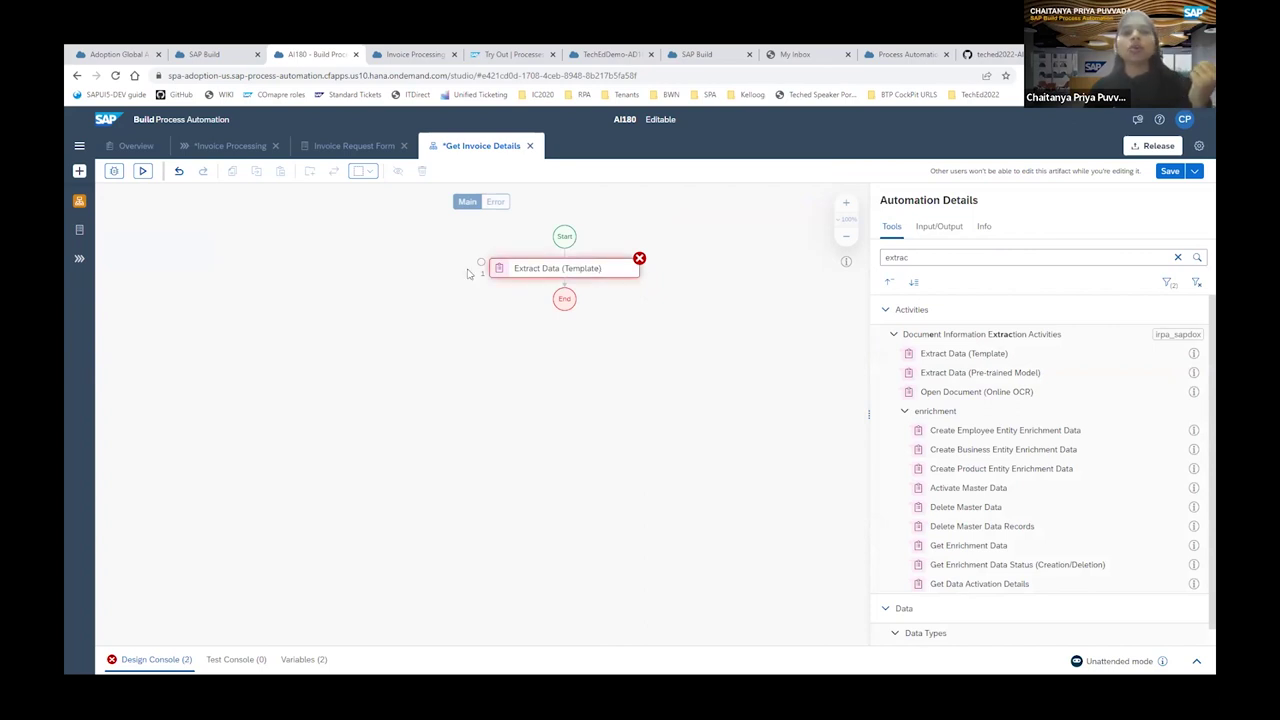
left_click(533, 272)
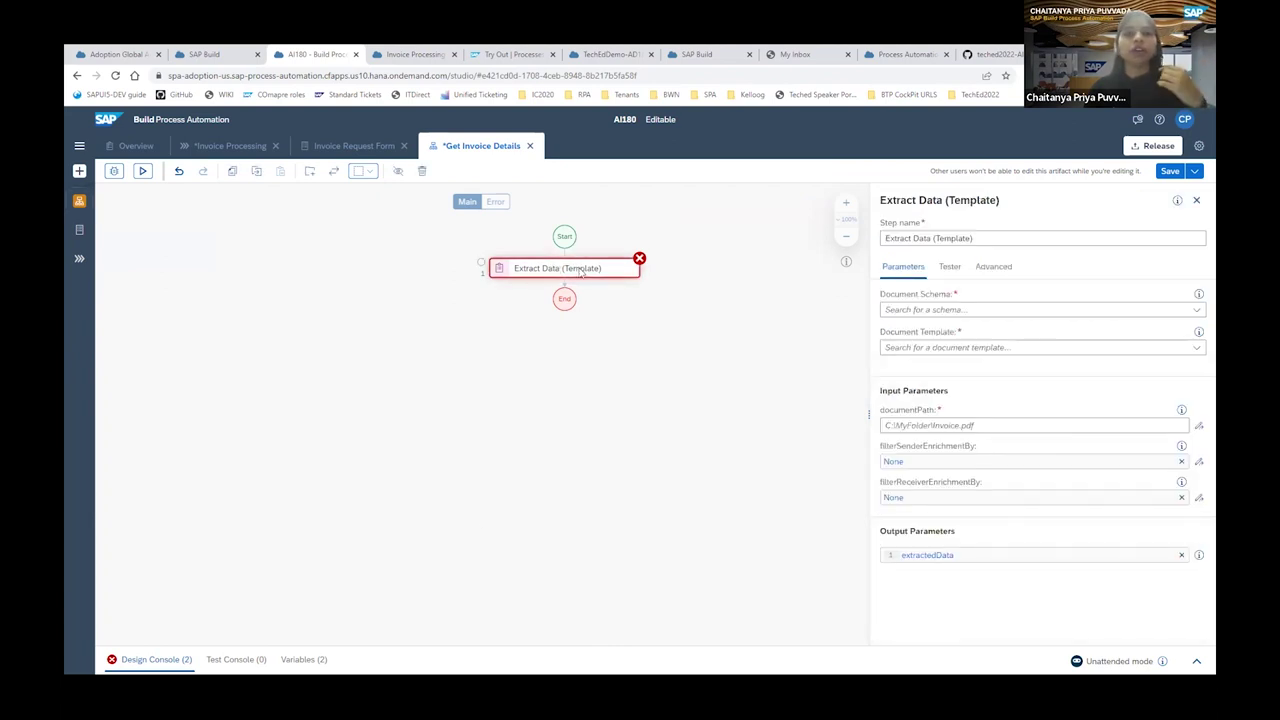
Start a new Document Template from the + > Create menu.
left_click(80, 172)
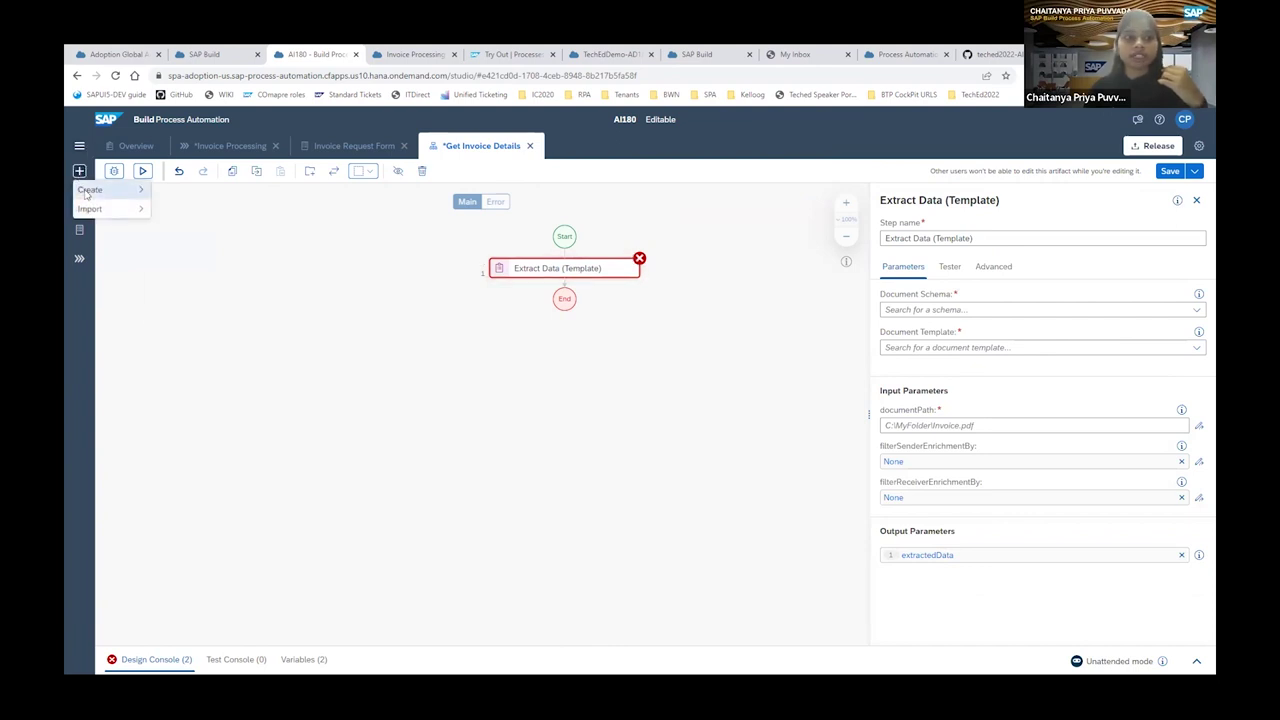
left_click(89, 191)
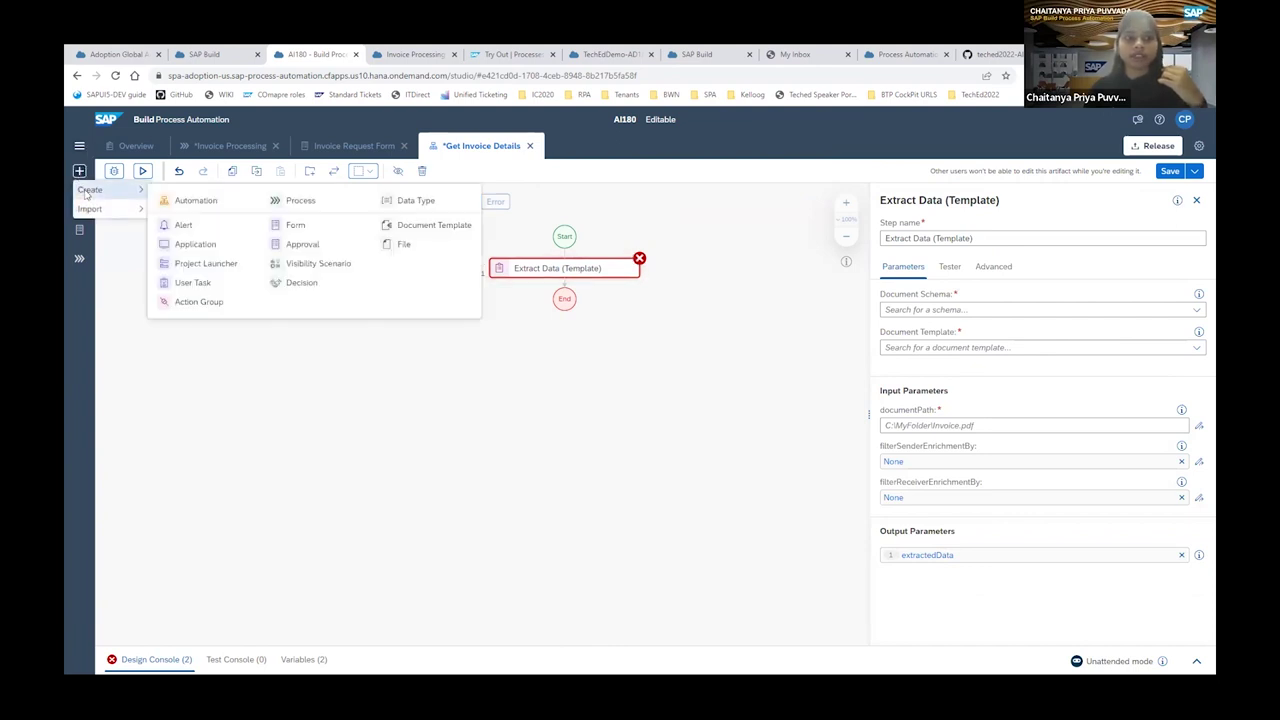
left_click(146, 211)
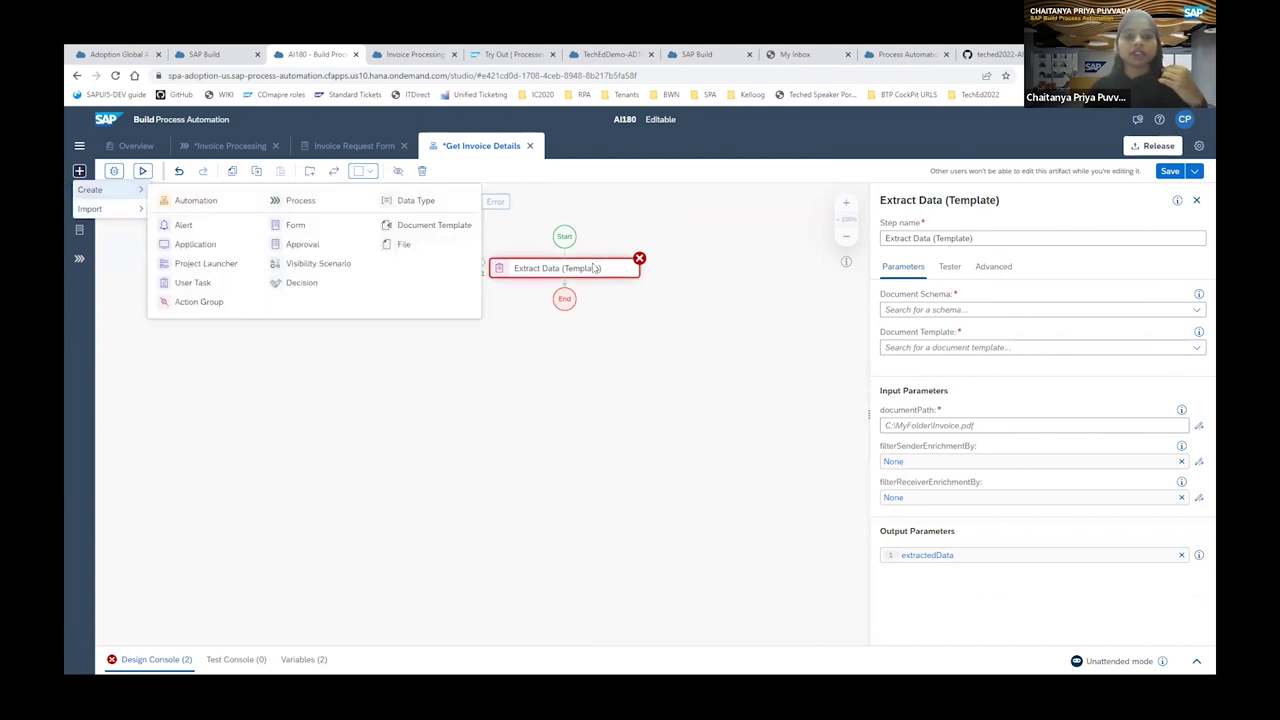
key("Escape")
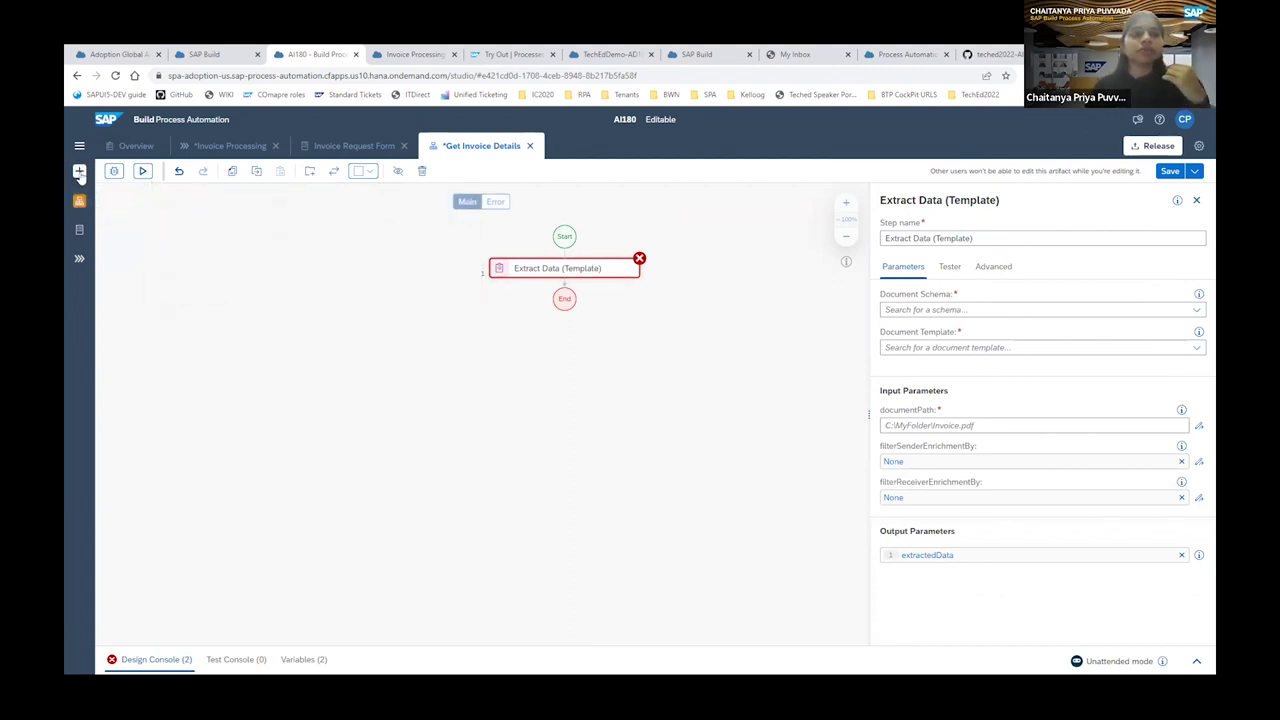
left_click(80, 172)
left_click(92, 192)
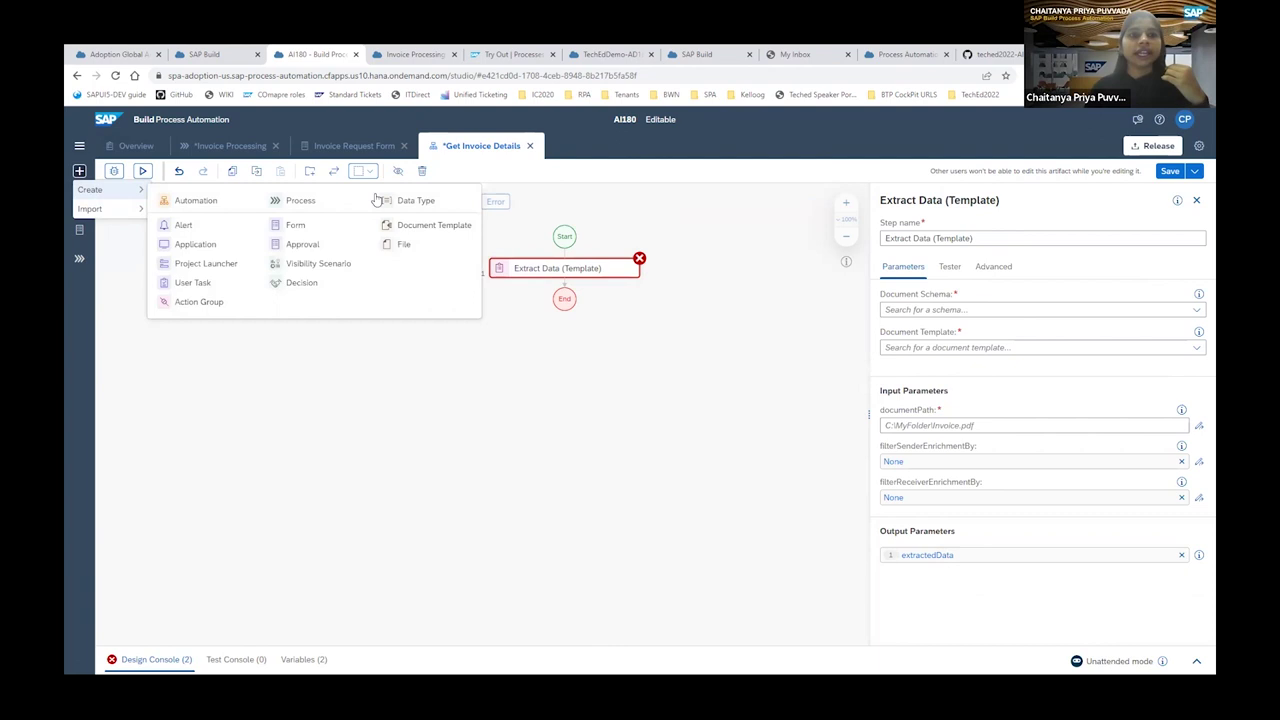
left_click(429, 230)
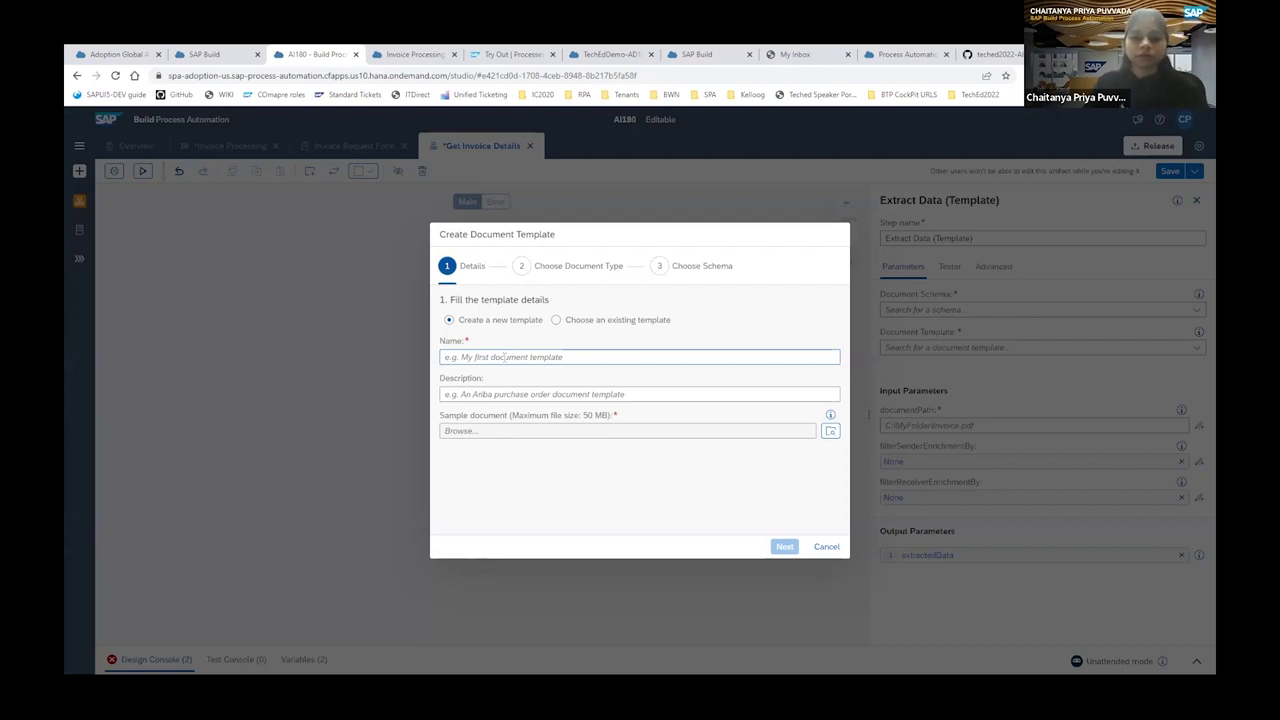
Name the template InvoiceTemplate, attach ABC_Demo_Invoice_remitTo1.pdf as its sample document, and continue.
type("Invoice")
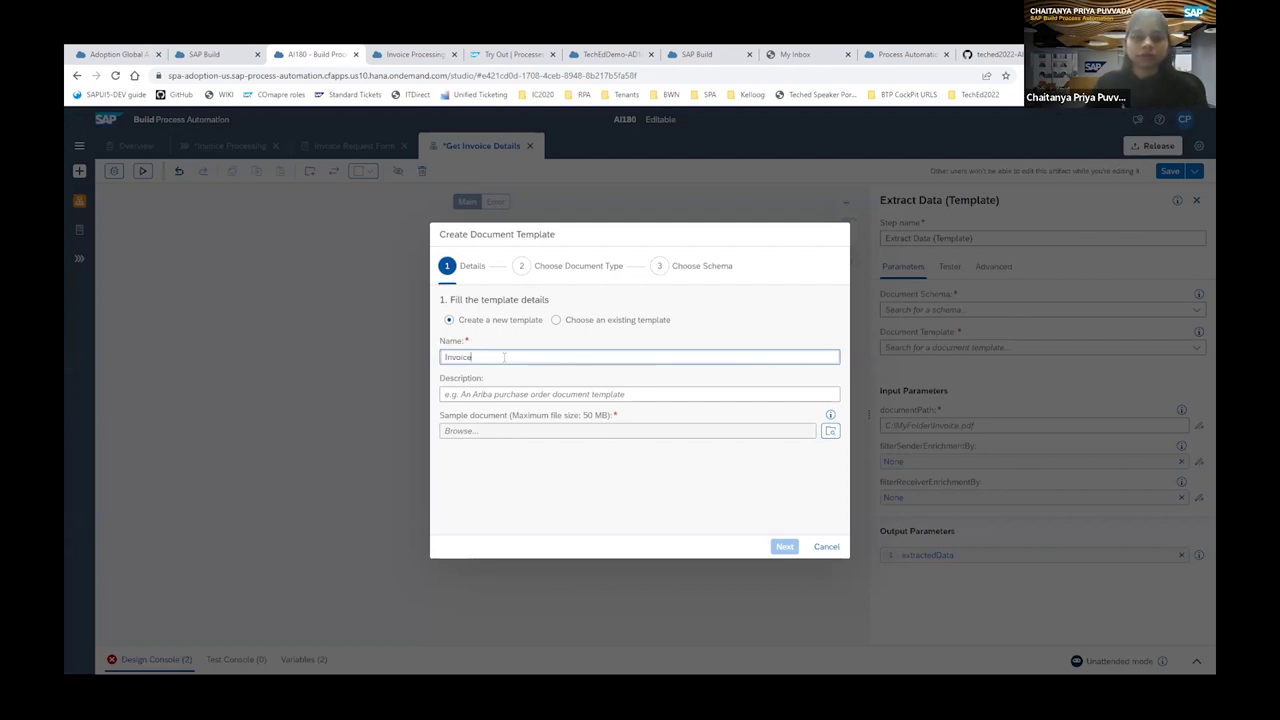
type("Template")
left_click(830, 433)
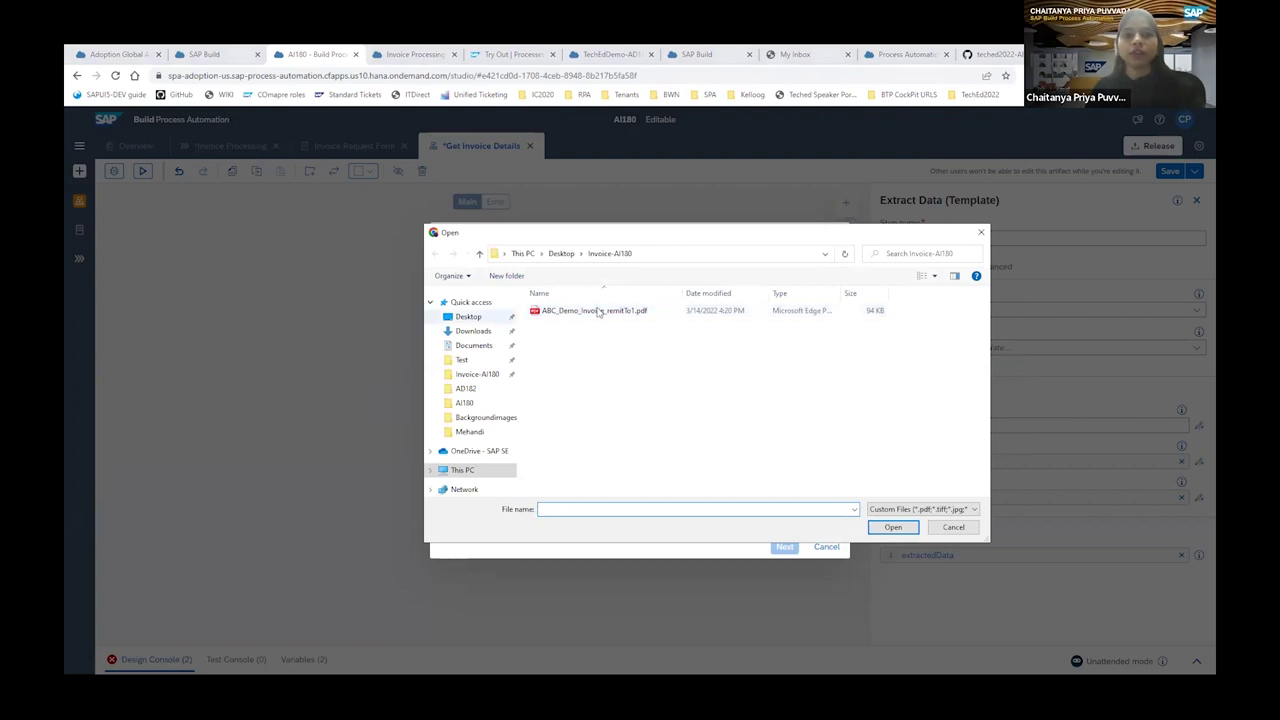
left_click(598, 311)
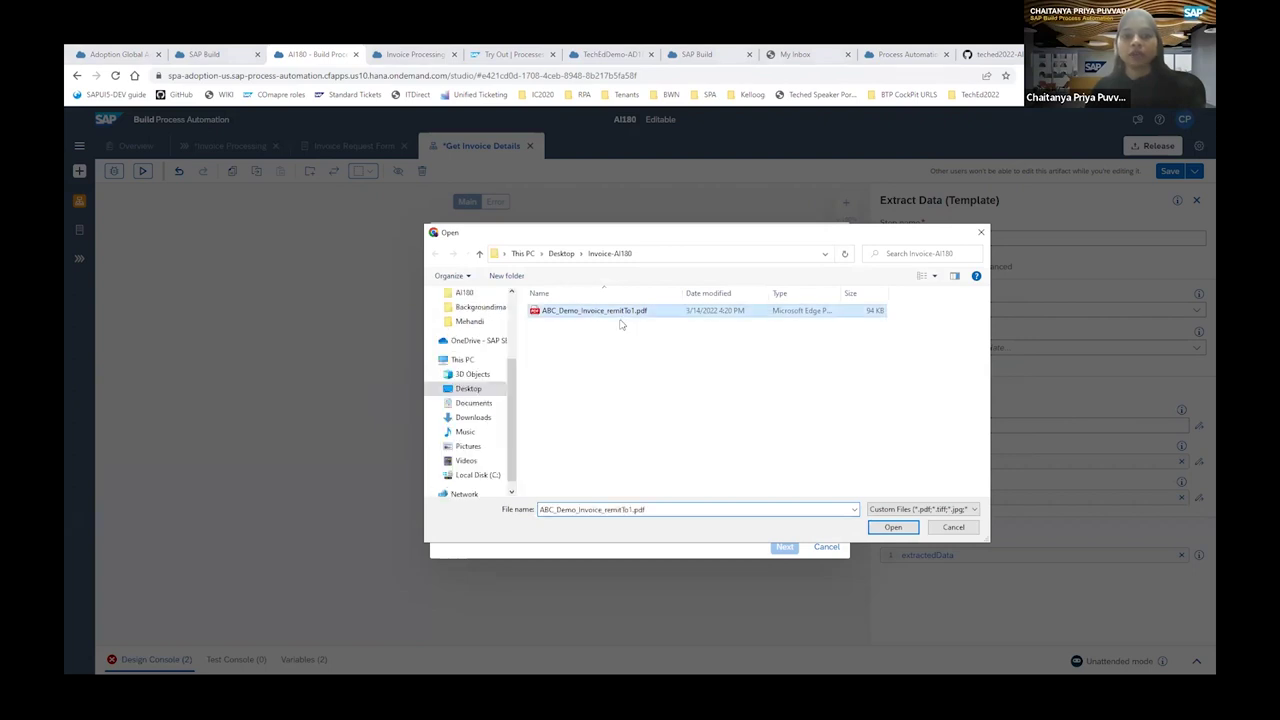
left_click(890, 528)
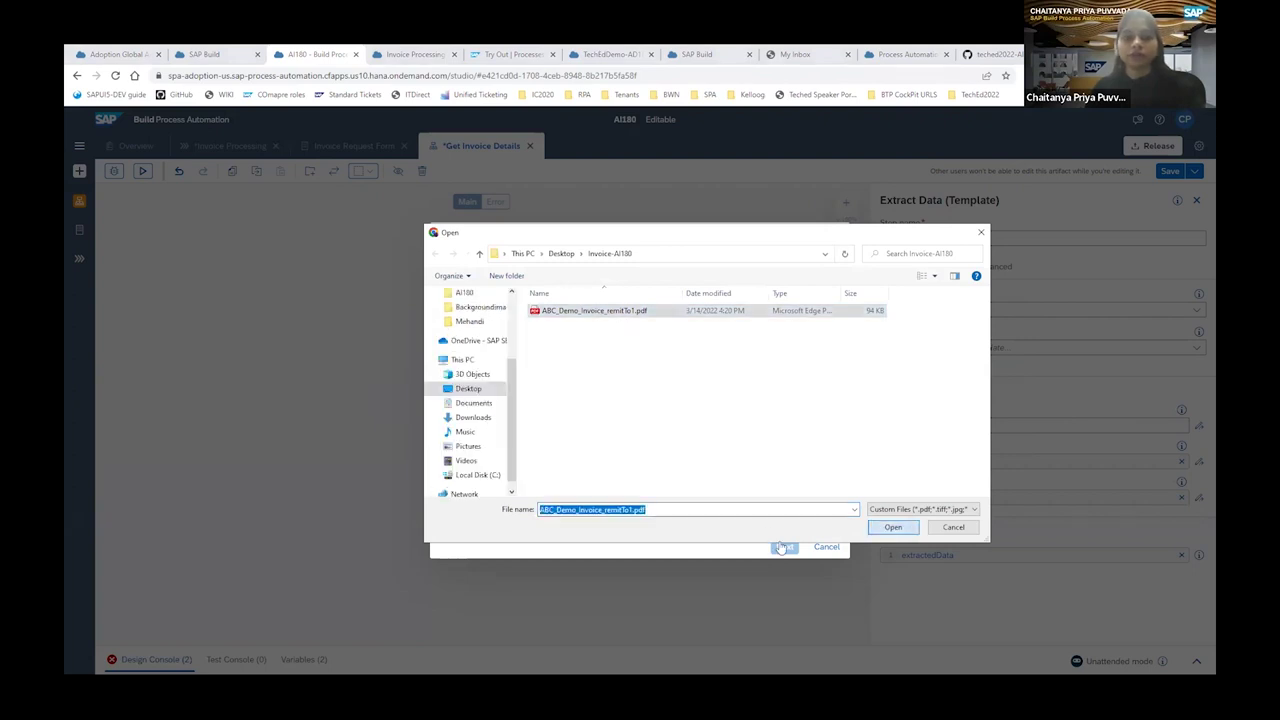
left_click(783, 547)
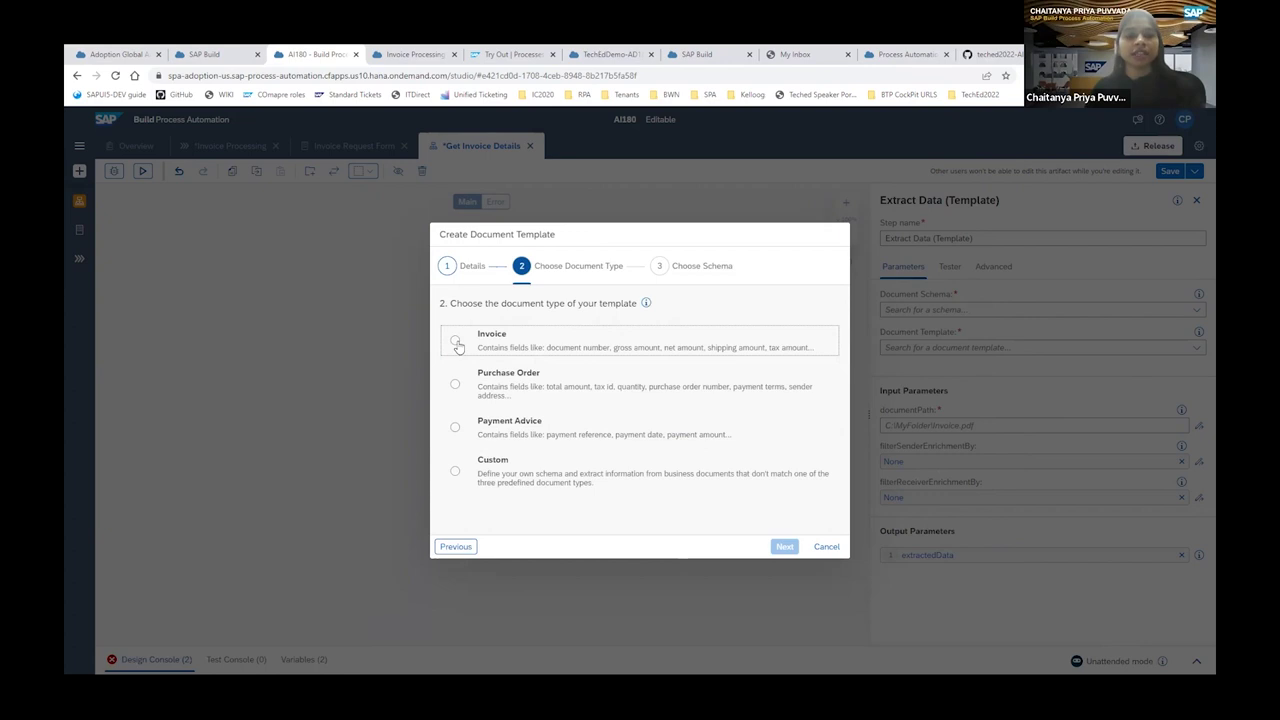
Choose Invoice as the document type and create a new schema named Myschema.
left_click(456, 342)
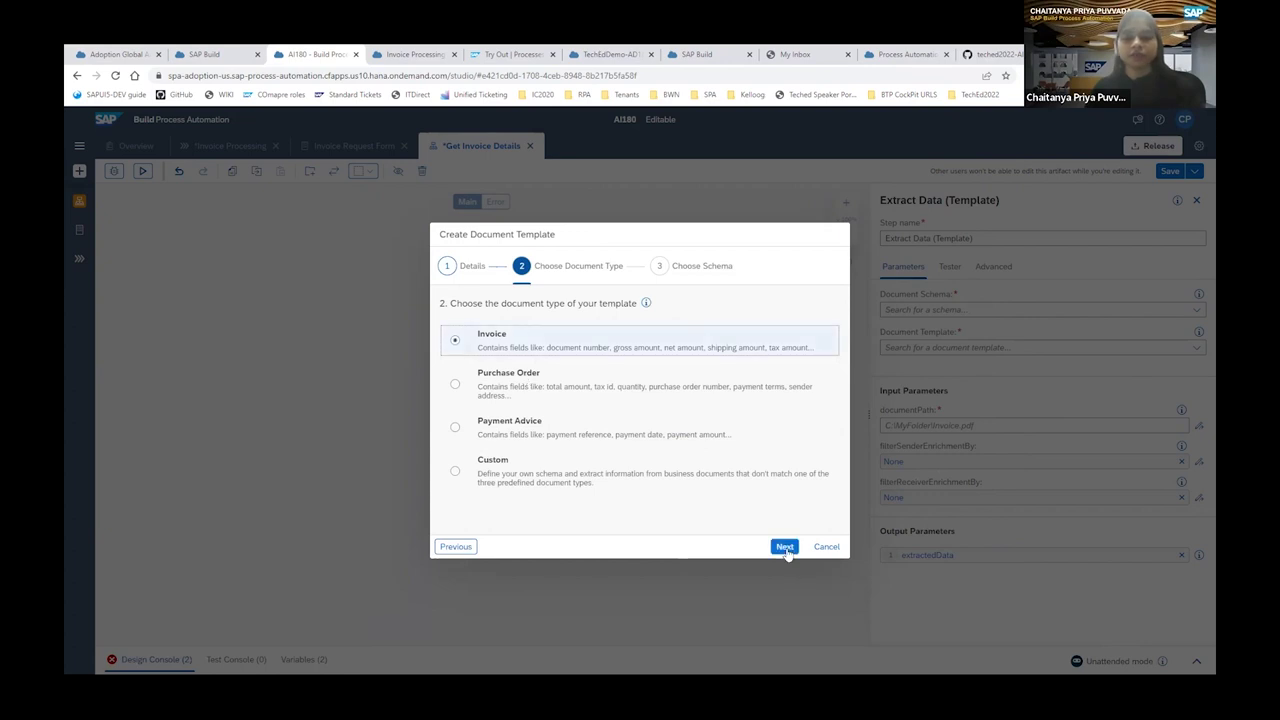
left_click(785, 548)
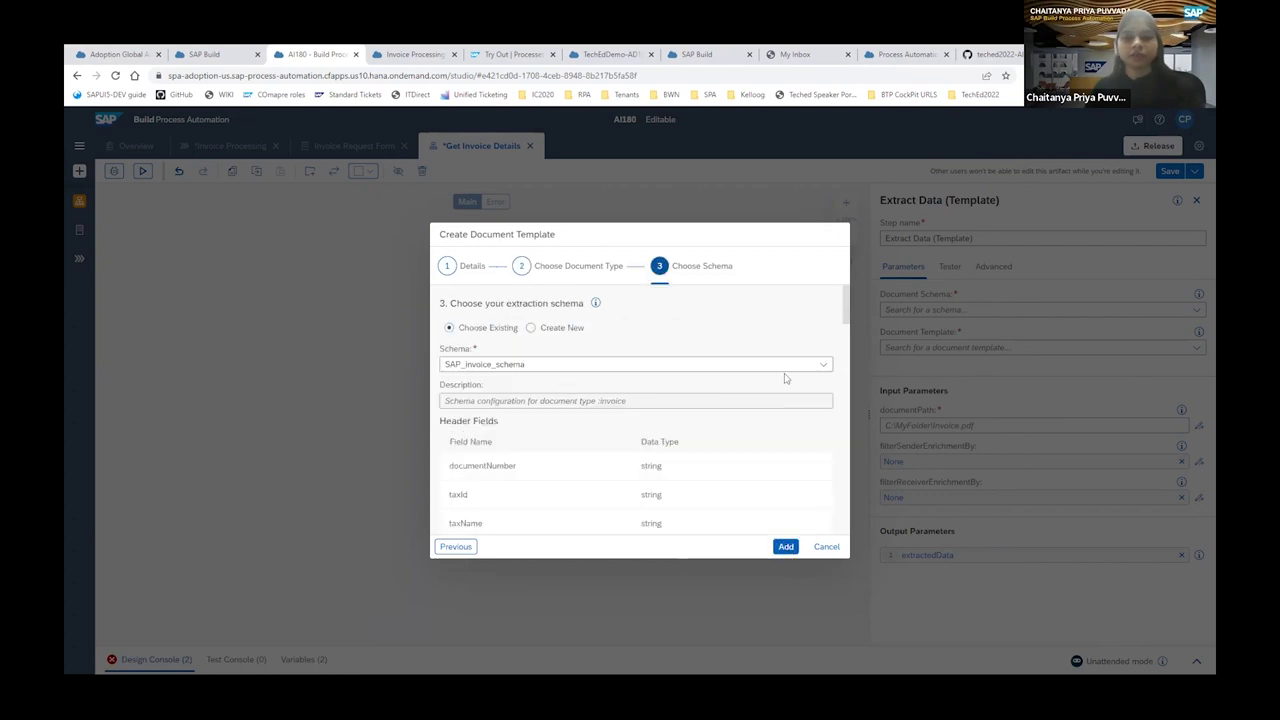
left_click(531, 329)
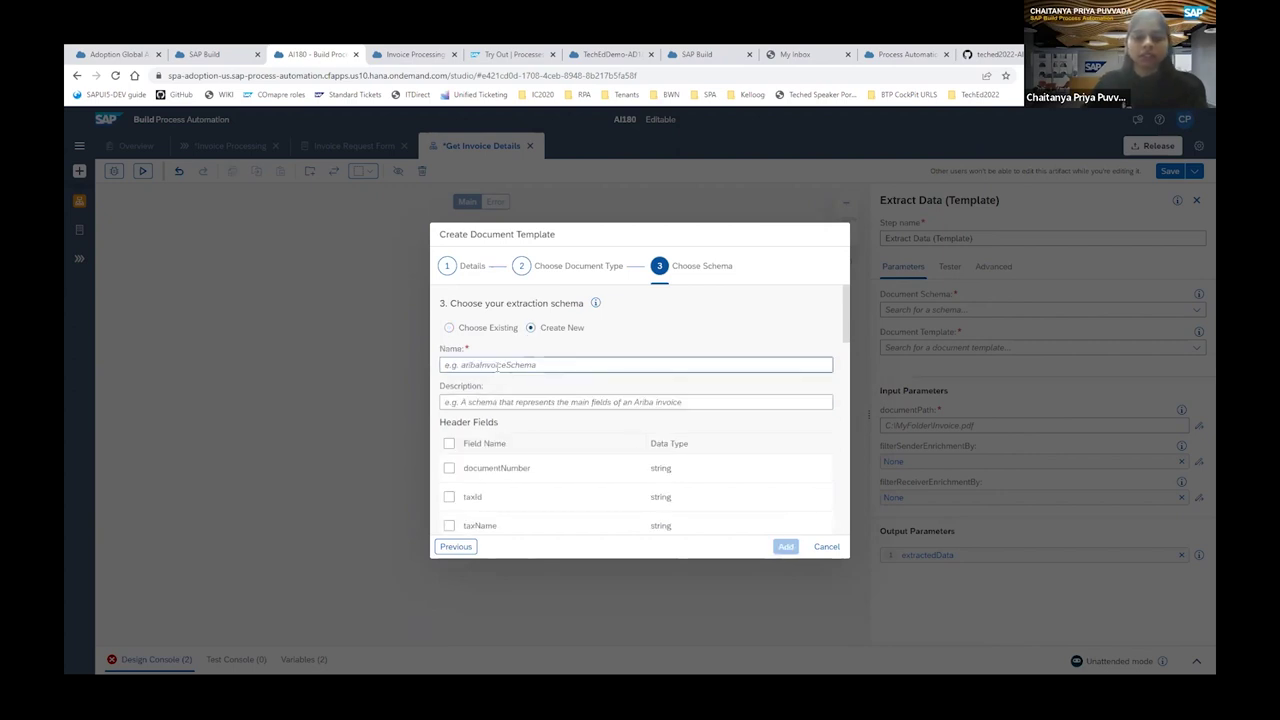
left_click(497, 366)
type("M")
key("BackSpace")
type("M")
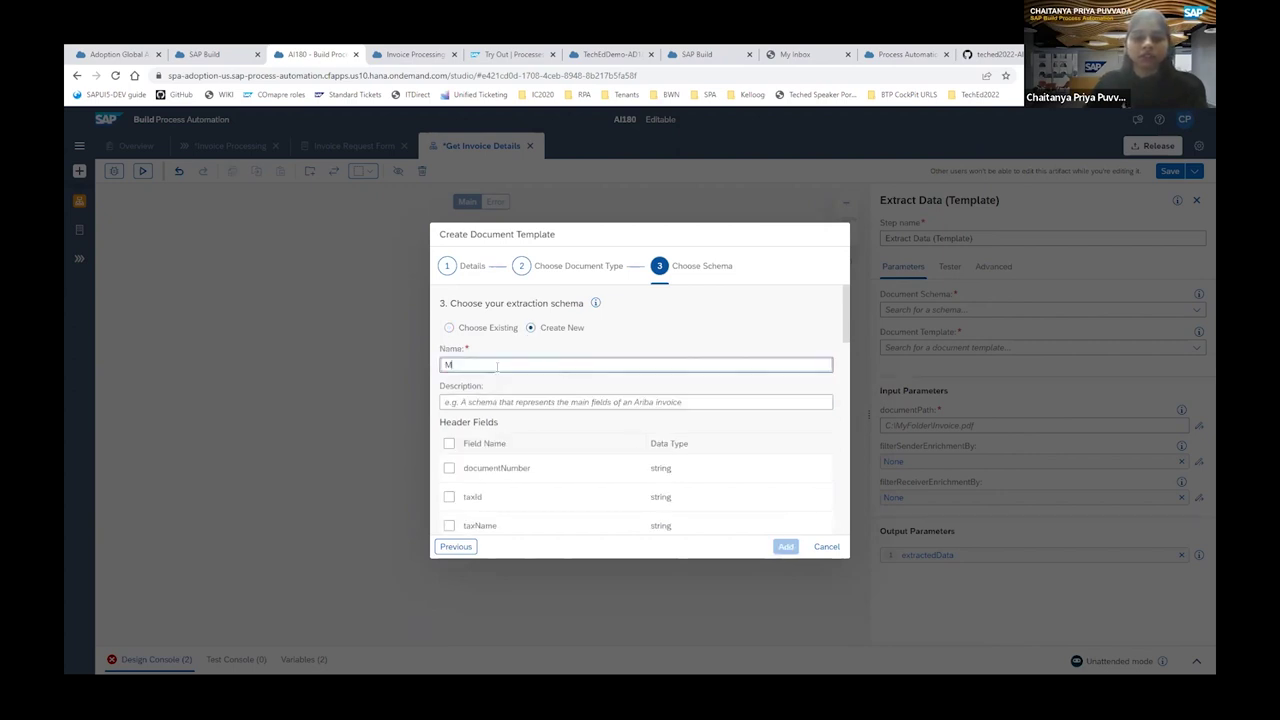
type("yschema")
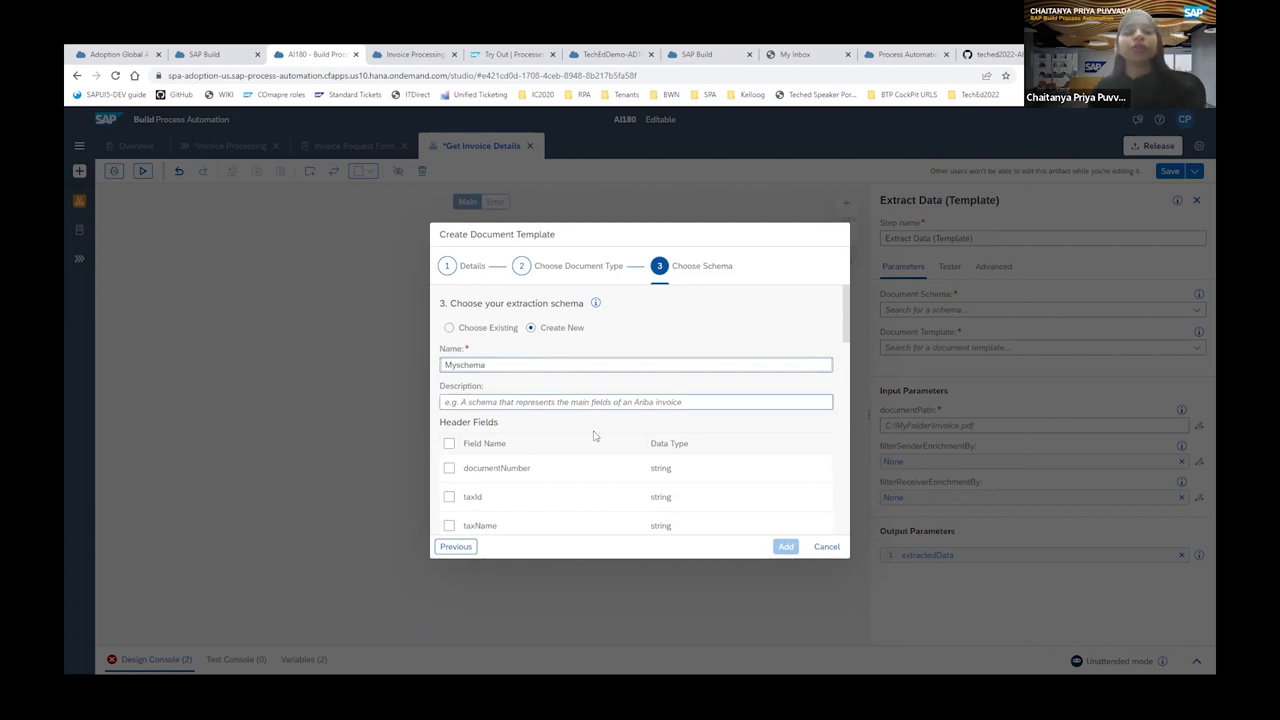
Include documentNumber, grossAmount and senderName in Myschema and add the template.
left_click(450, 471)
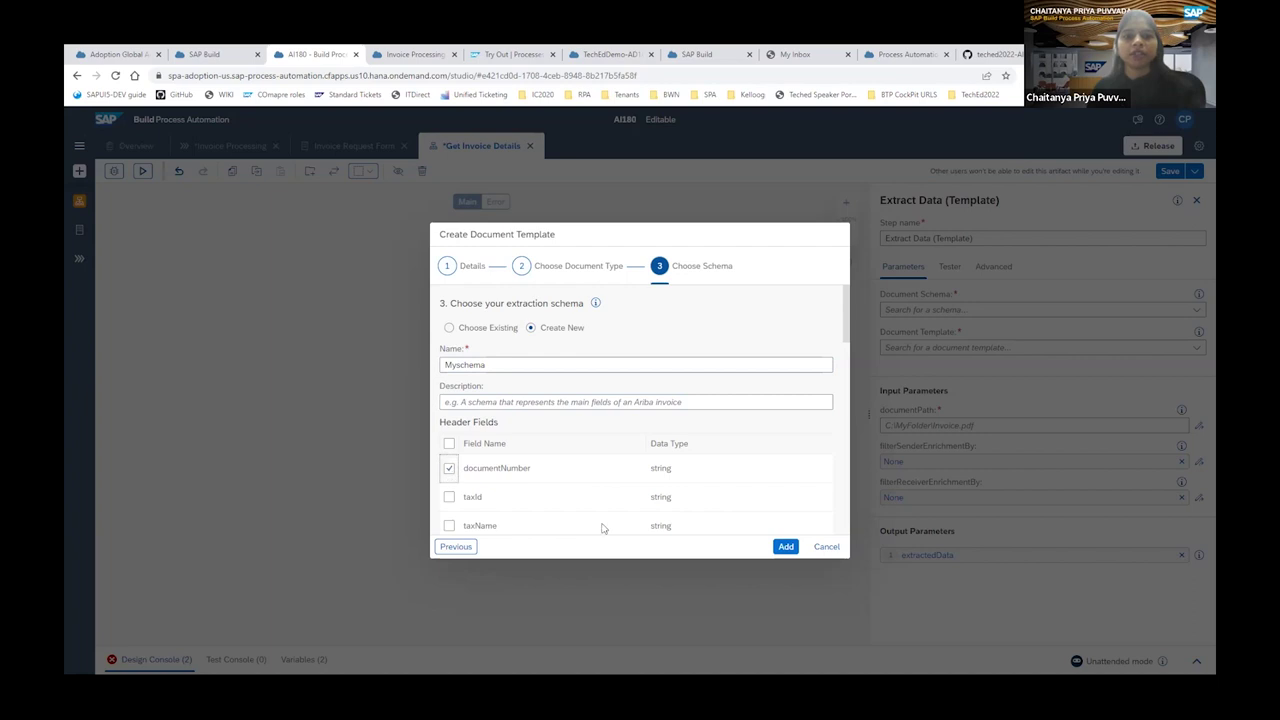
scroll(600, 523, "down", 2)
scroll(567, 514, "down", 1)
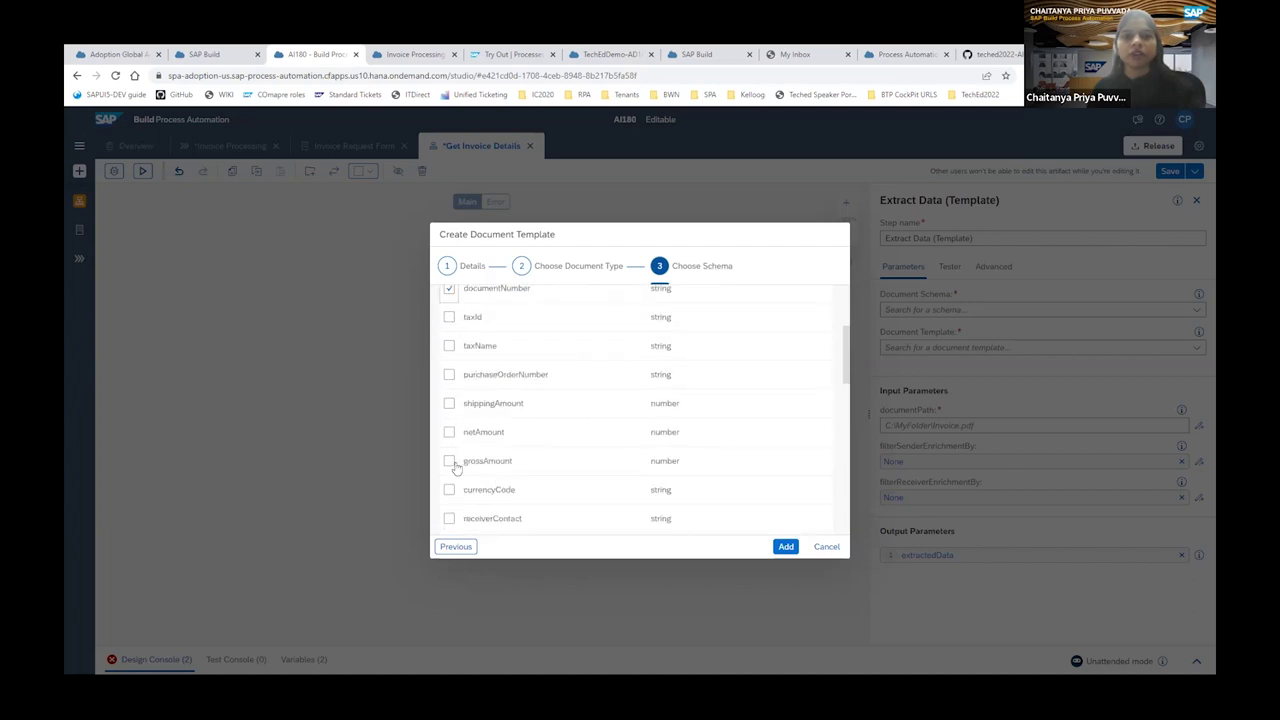
left_click(449, 461)
scroll(567, 492, "down", 1)
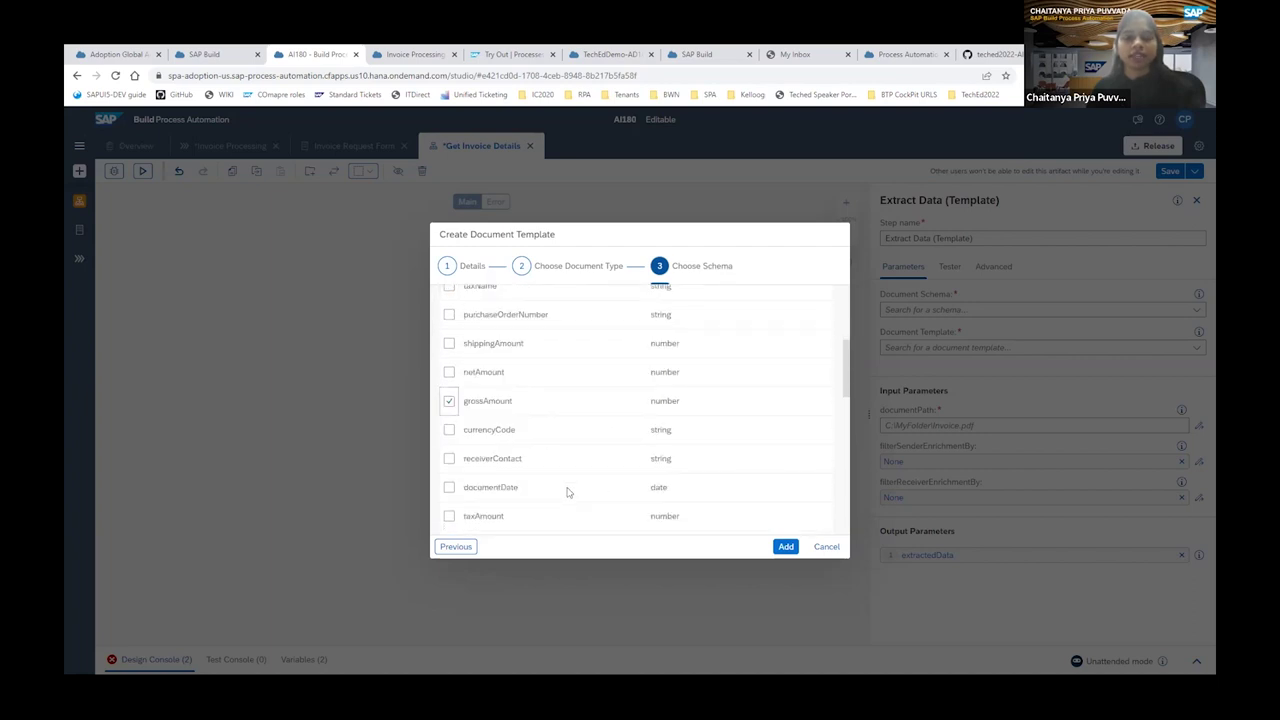
scroll(567, 492, "down", 3)
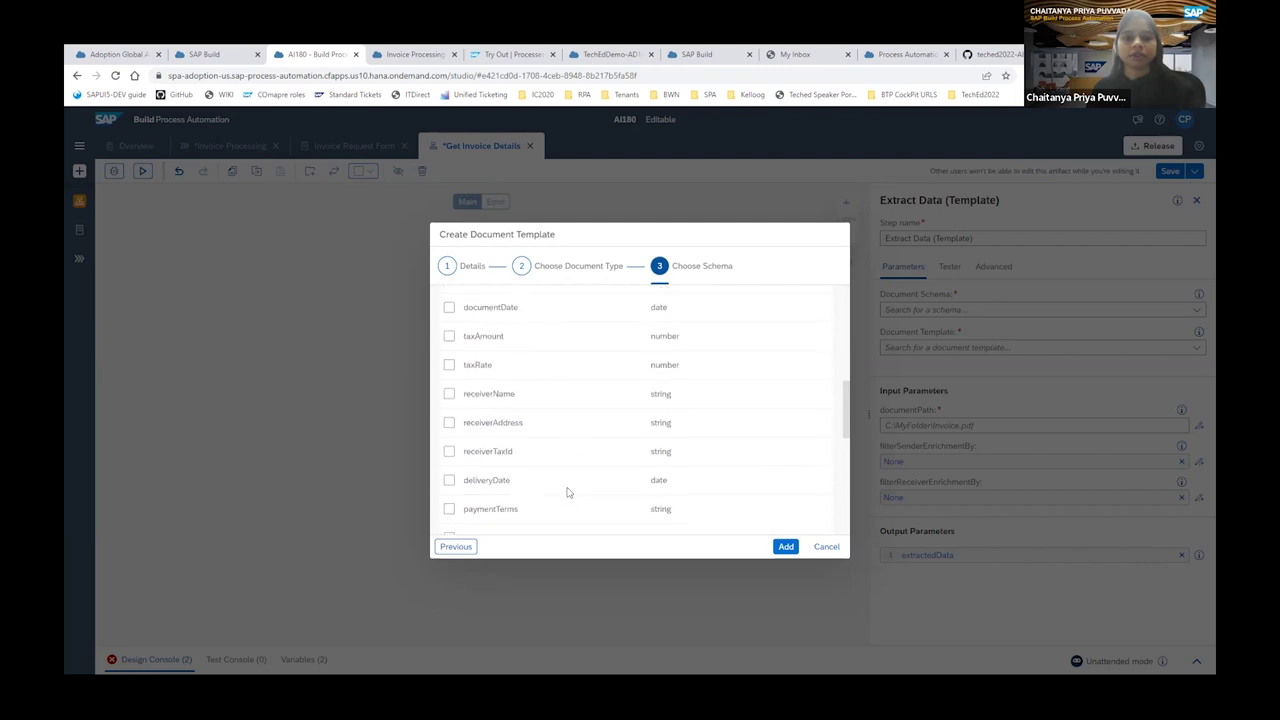
scroll(567, 492, "down", 2)
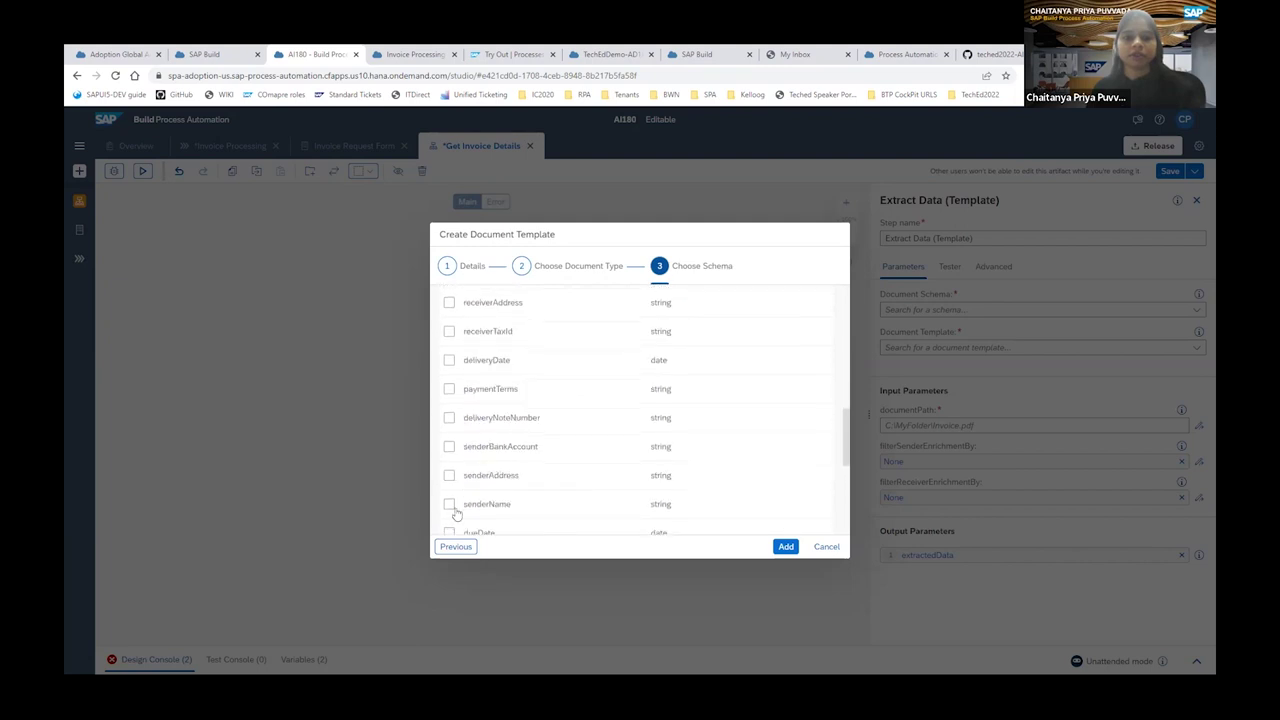
left_click(452, 507)
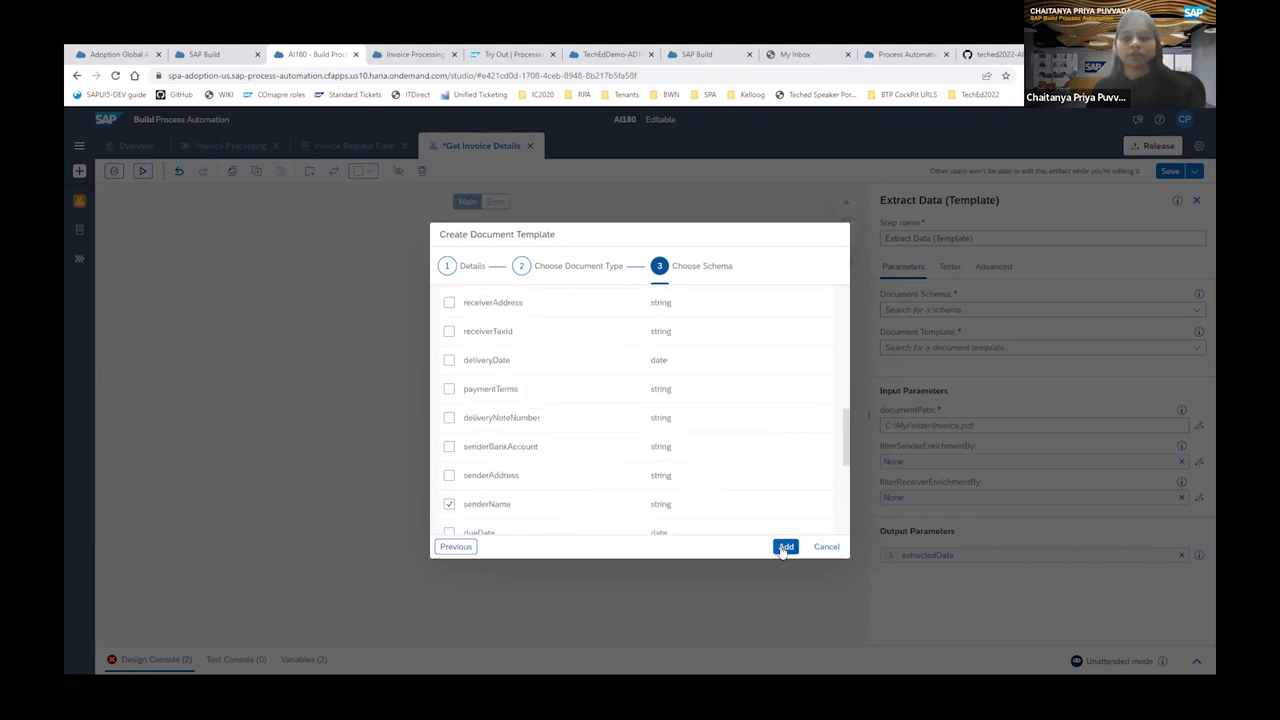
left_click(785, 548)
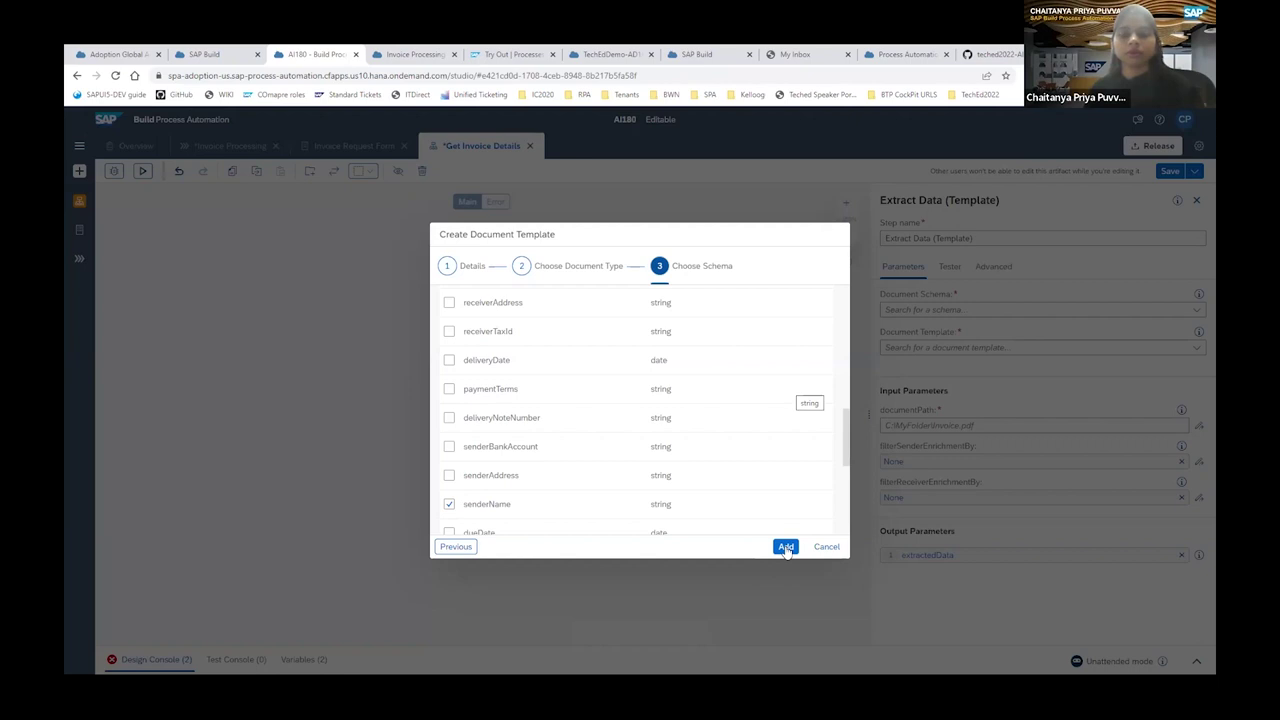
left_click(787, 548)
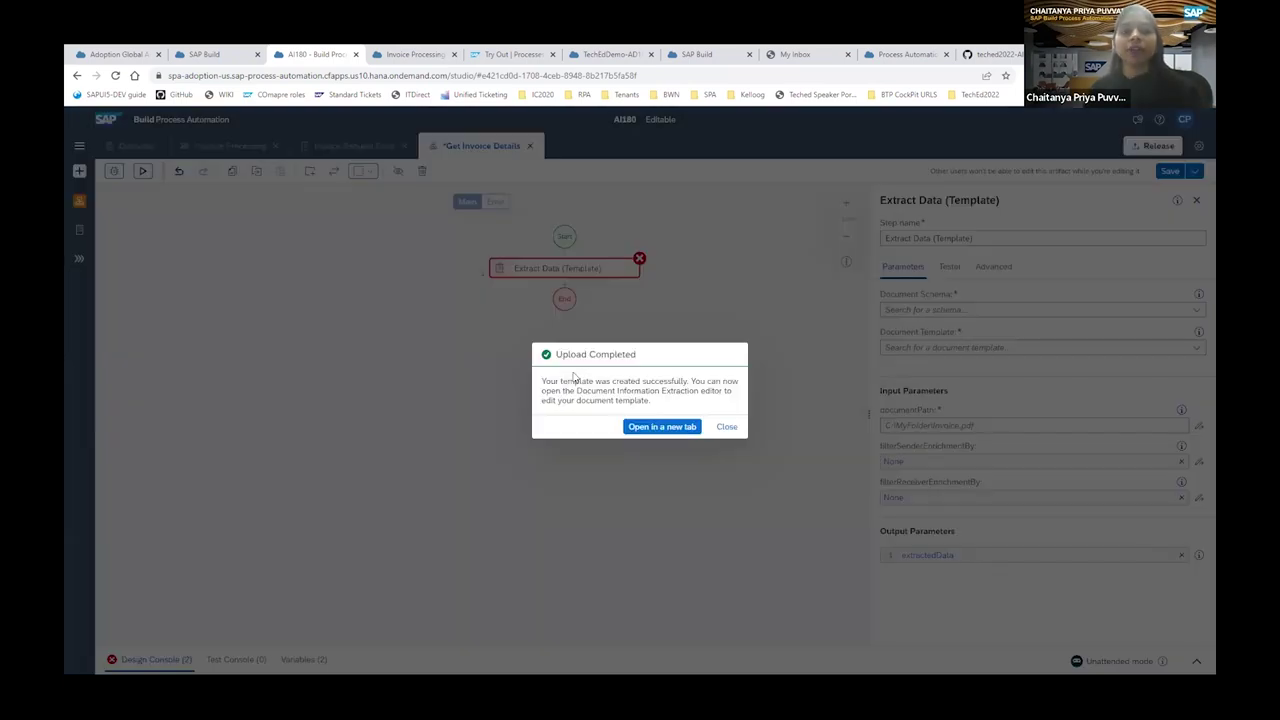
Open InvoiceTemplate in Document Information Extraction in a new browser tab.
left_click(663, 427)
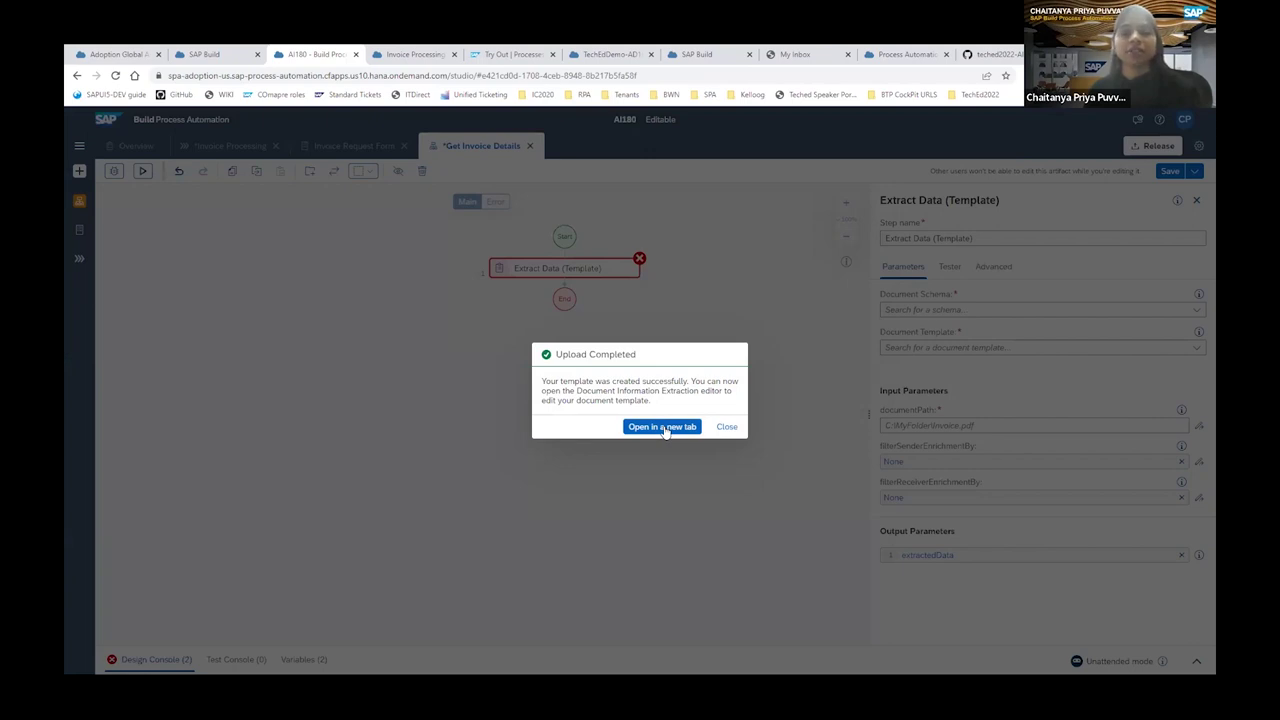
left_click(663, 427)
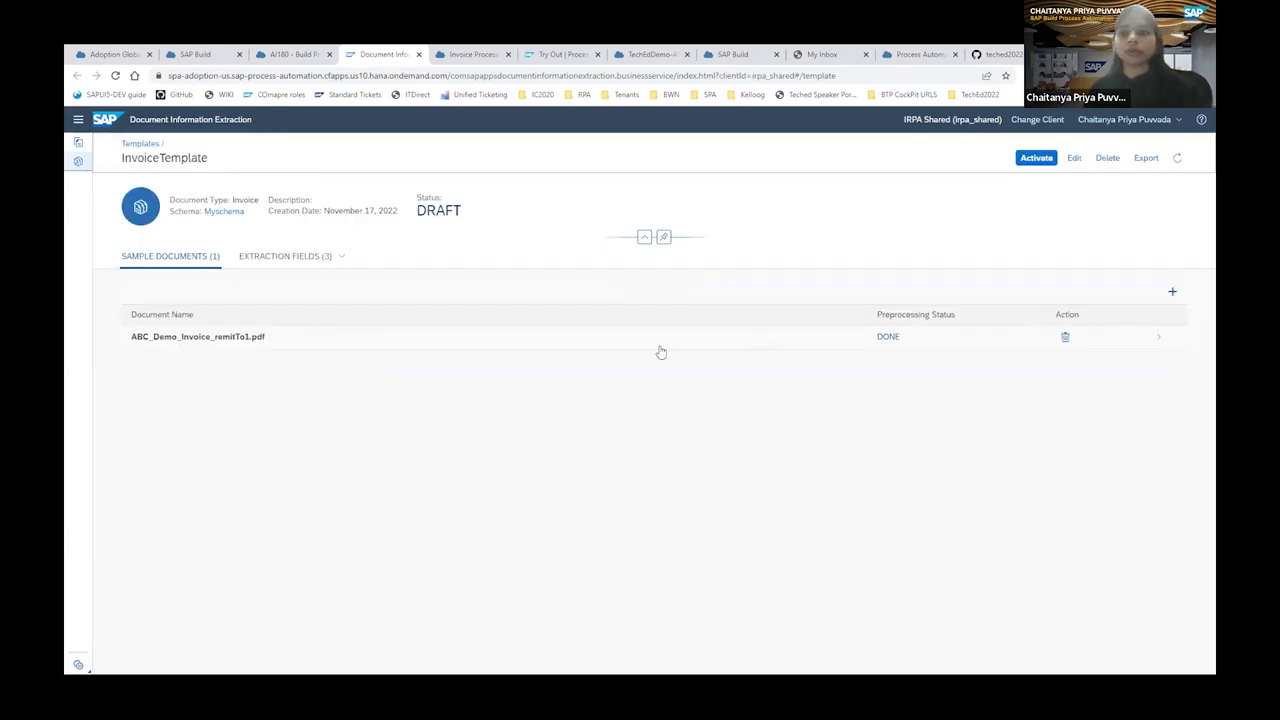
Open the ABC_Demo_Invoice_remitTo1.pdf sample and look through it, cancelling the template Edit dialog.
left_click(377, 342)
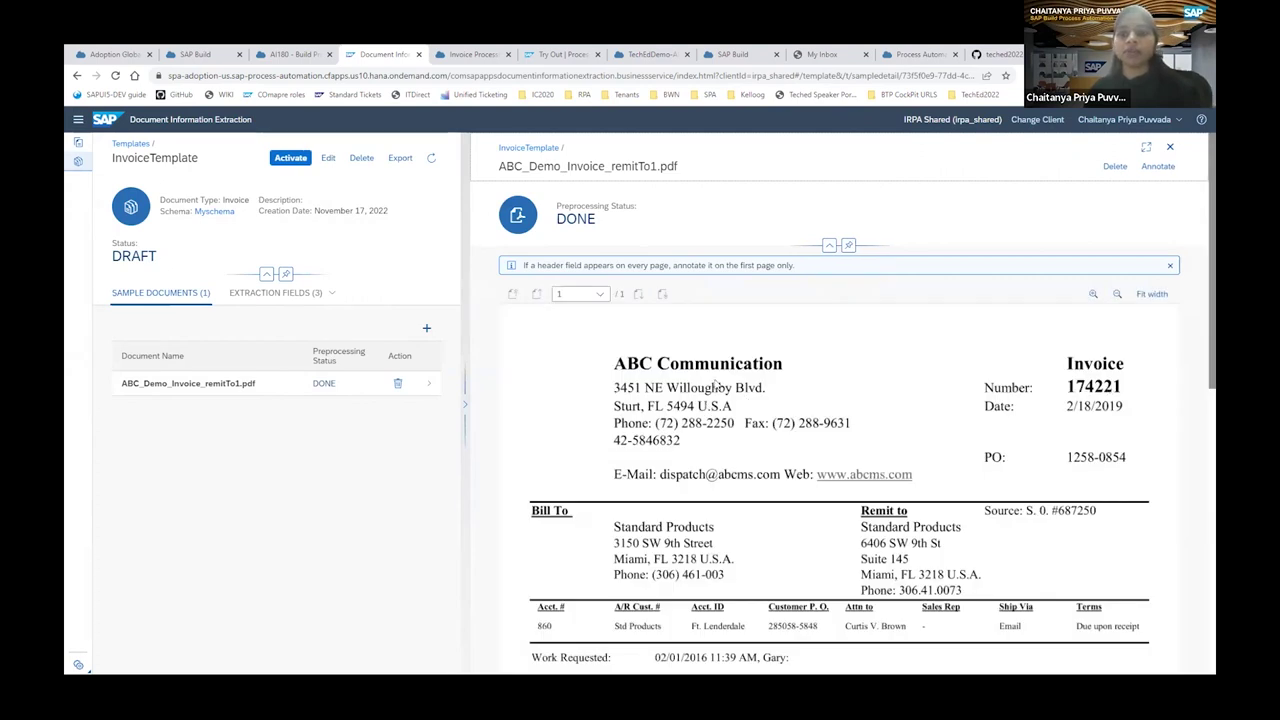
scroll(790, 425, "down", 1)
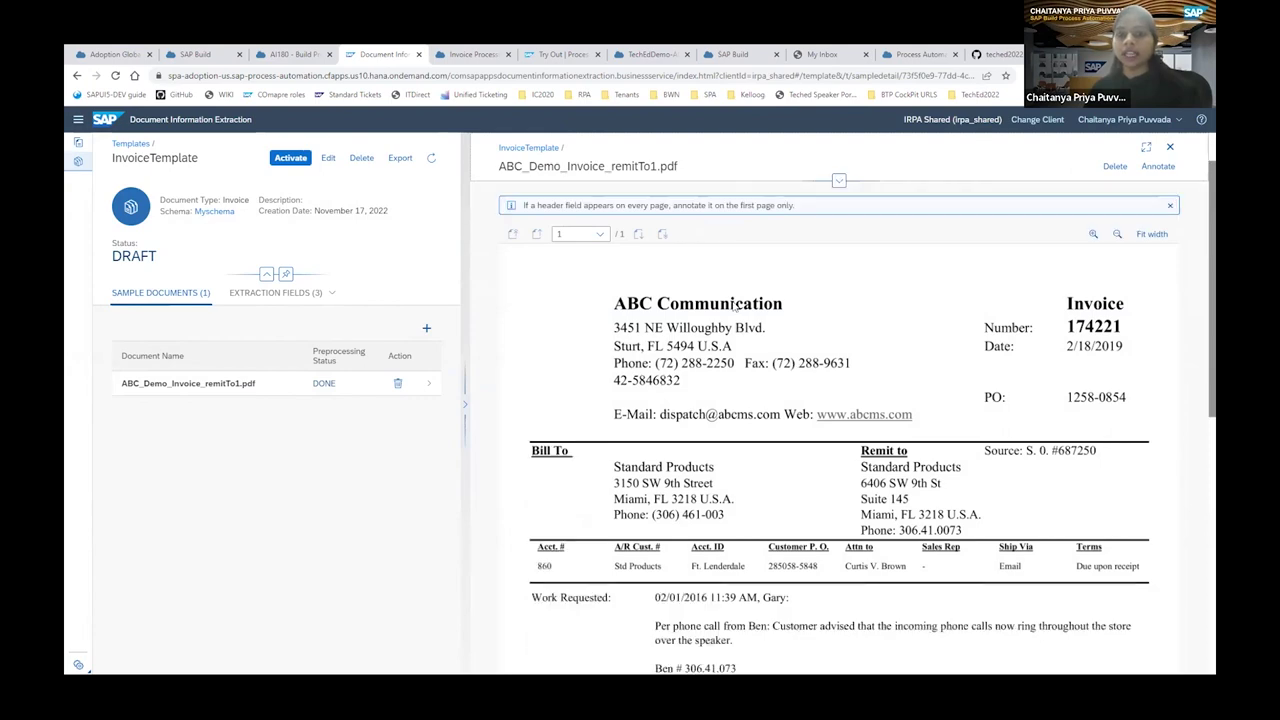
scroll(1110, 598, "down", 3)
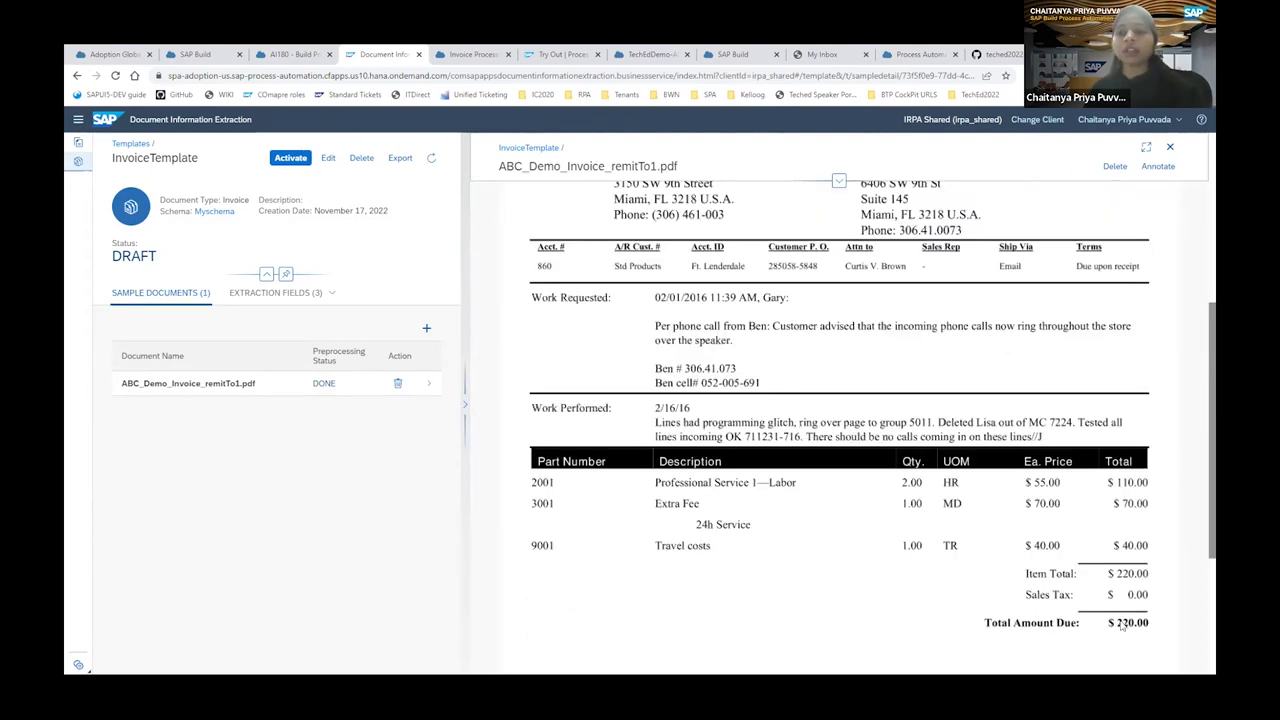
scroll(597, 305, "up", 4)
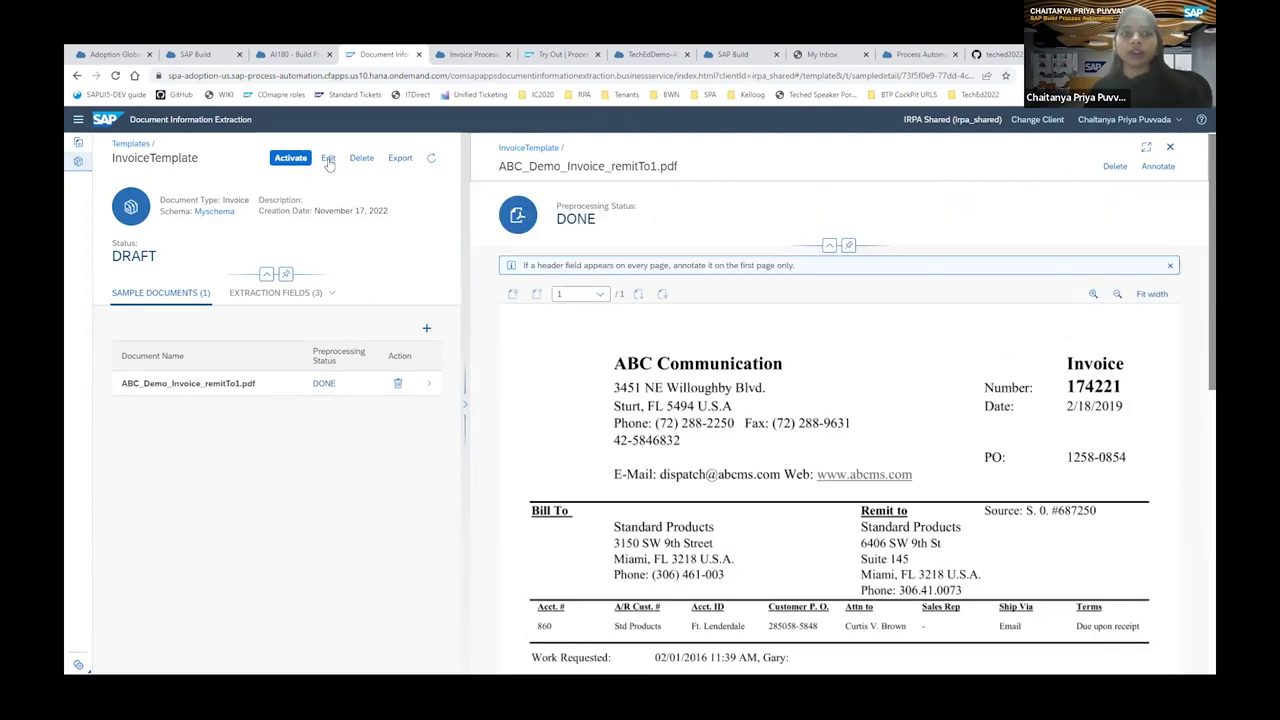
left_click(328, 160)
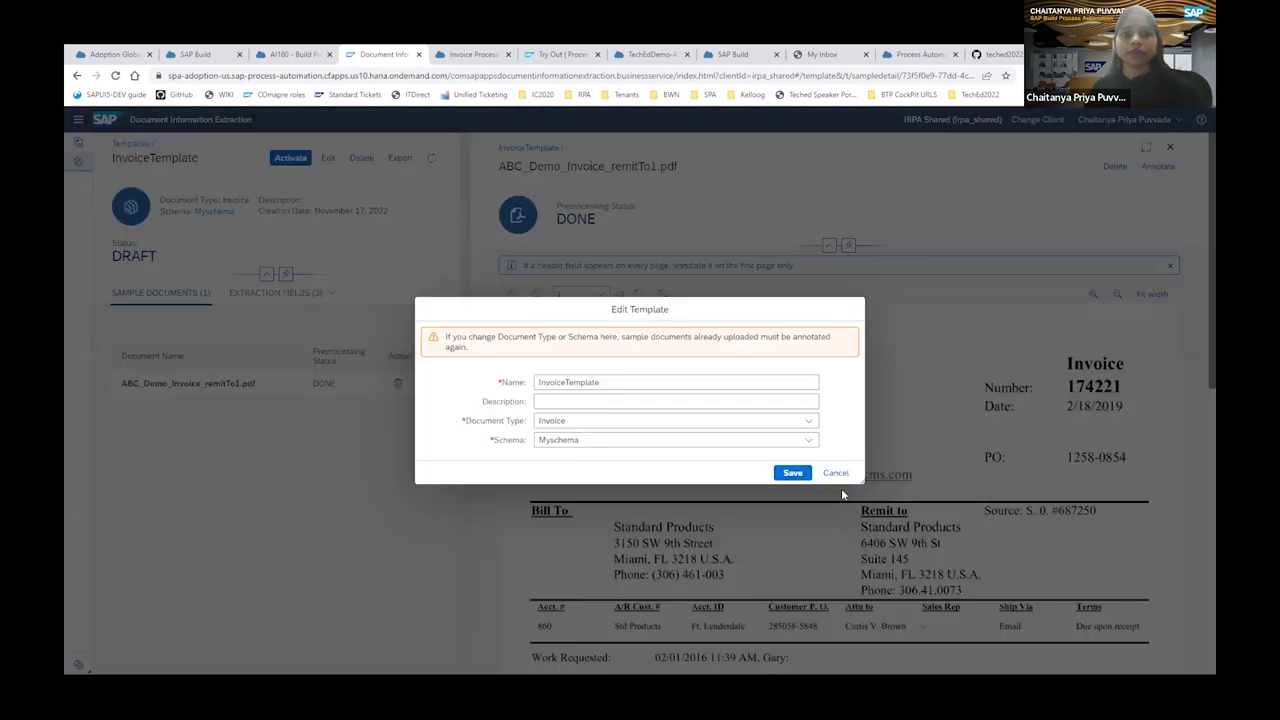
key("Escape")
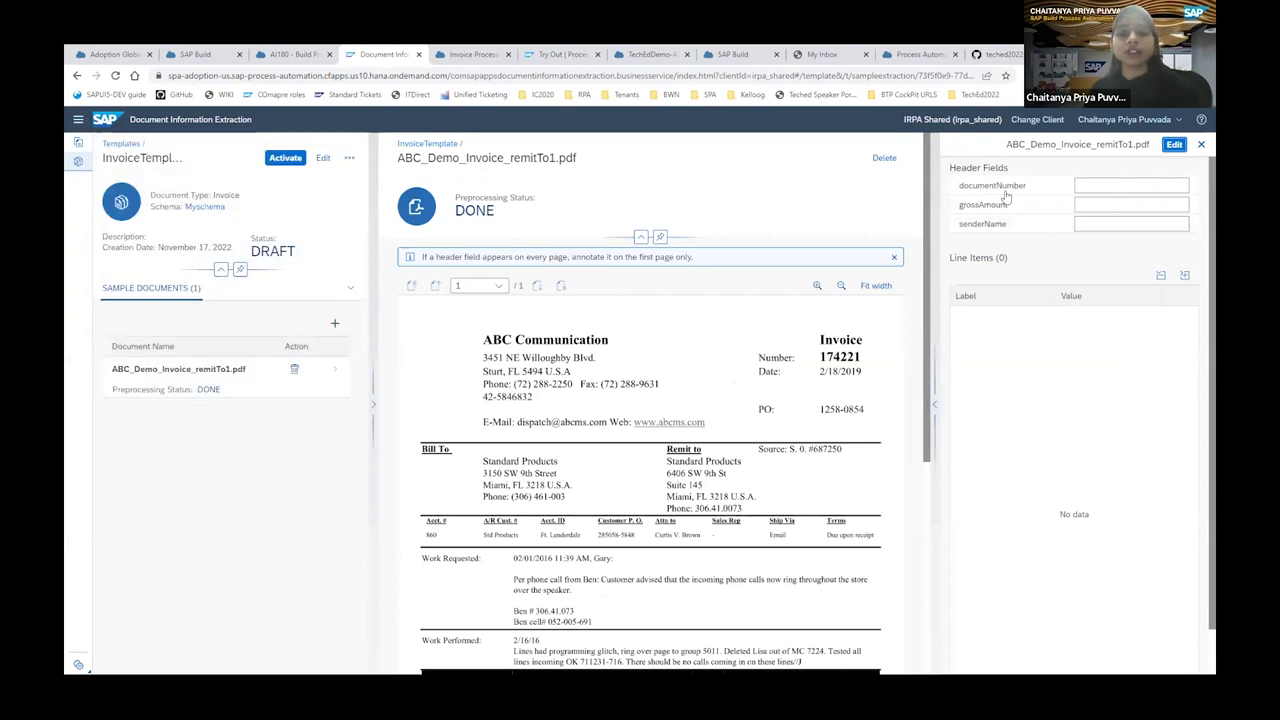
Annotate the invoice number 174221 as the documentNumber header field.
left_click(1174, 146)
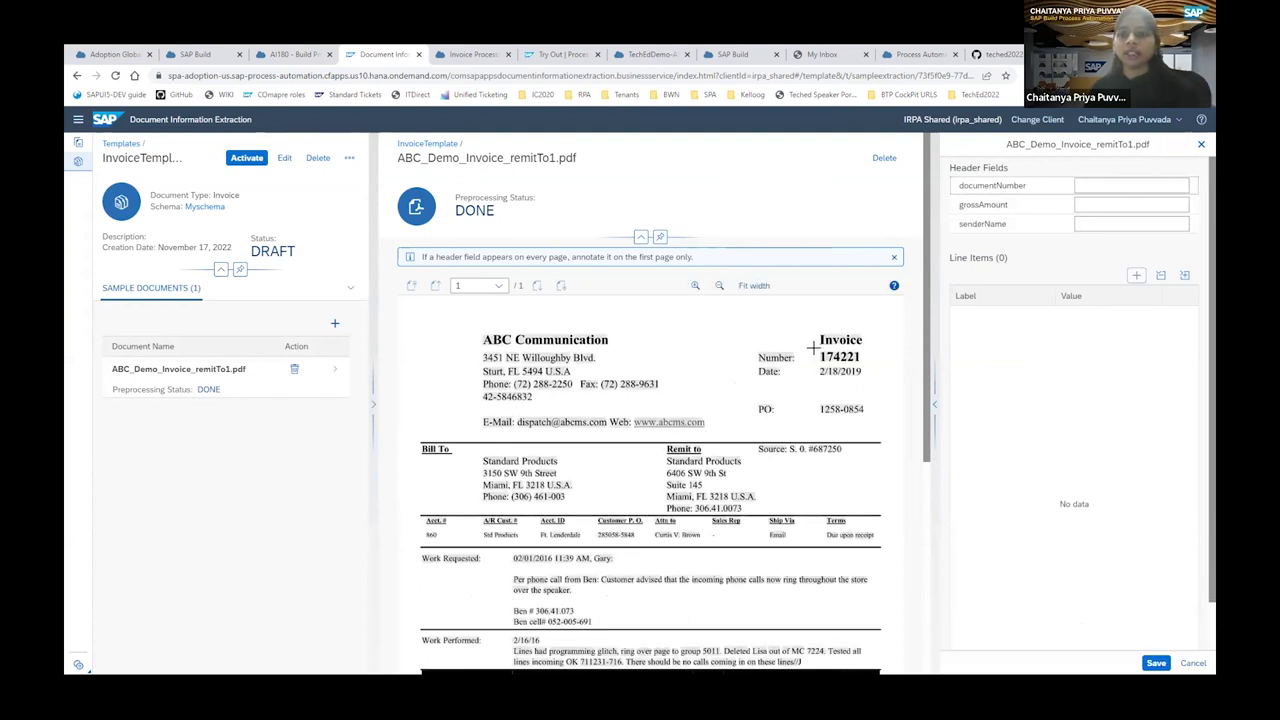
left_click_drag(812, 346, 864, 368)
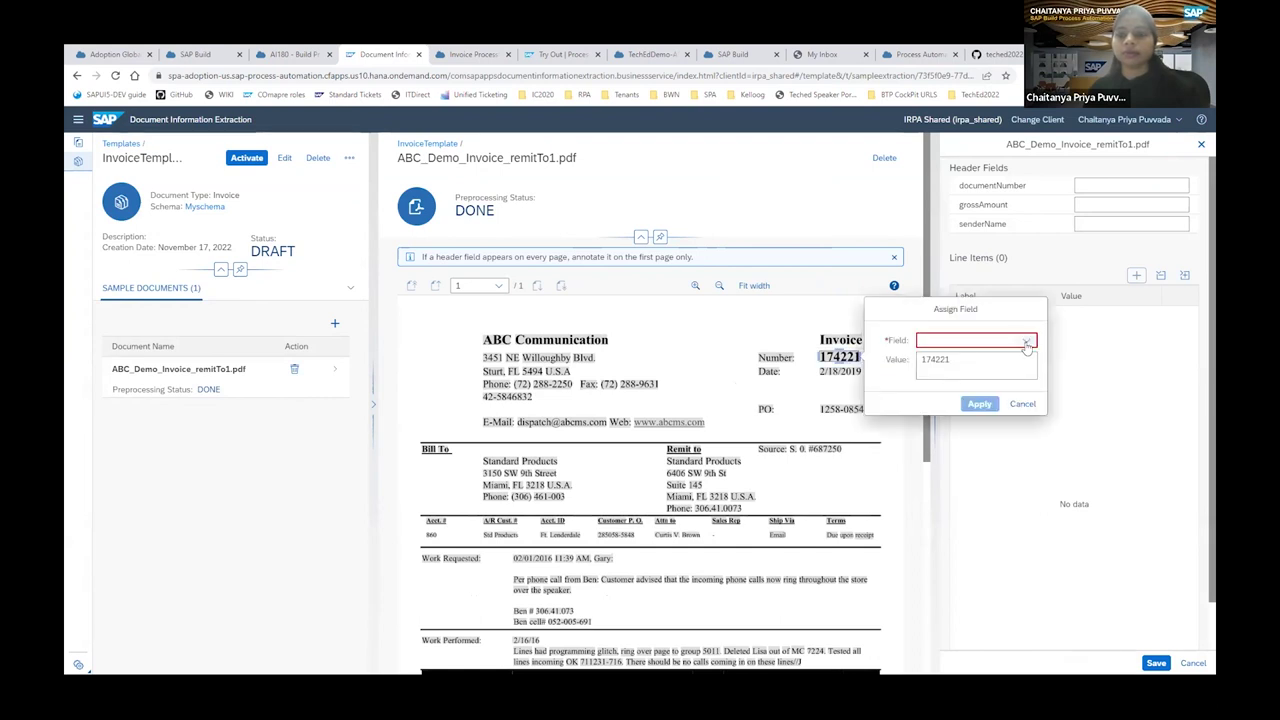
left_click(1026, 342)
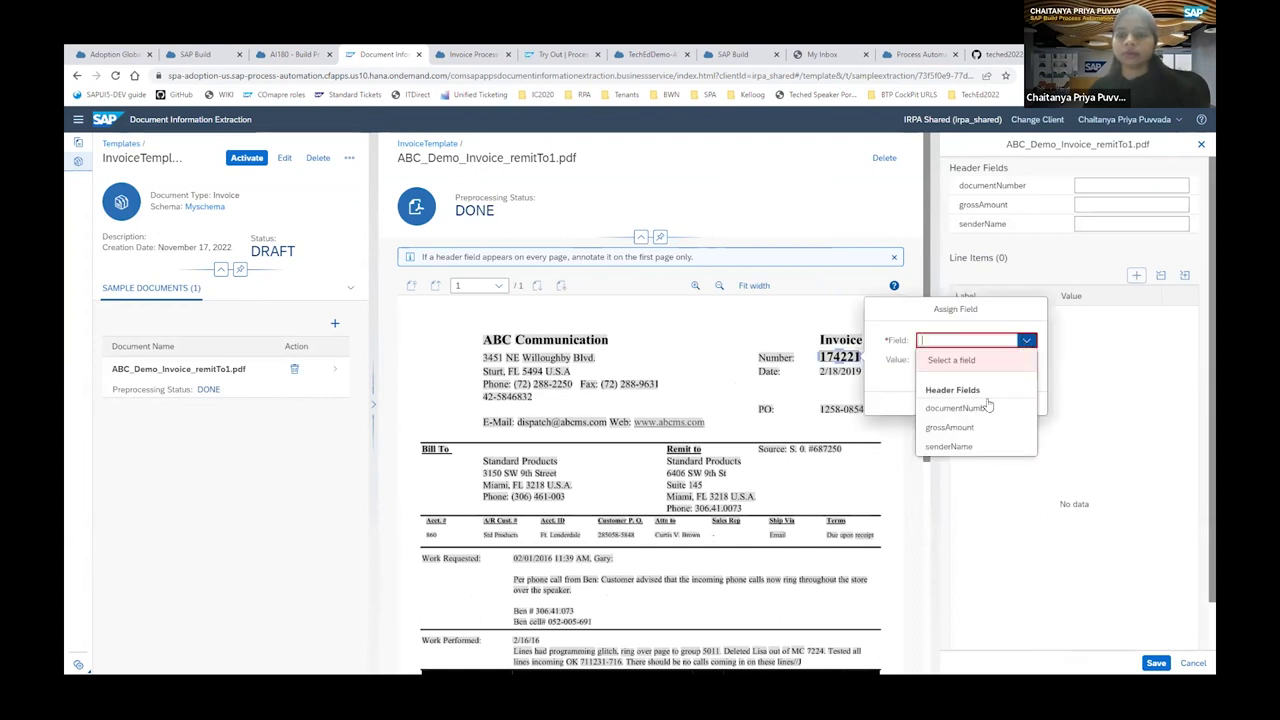
left_click(980, 408)
left_click(980, 404)
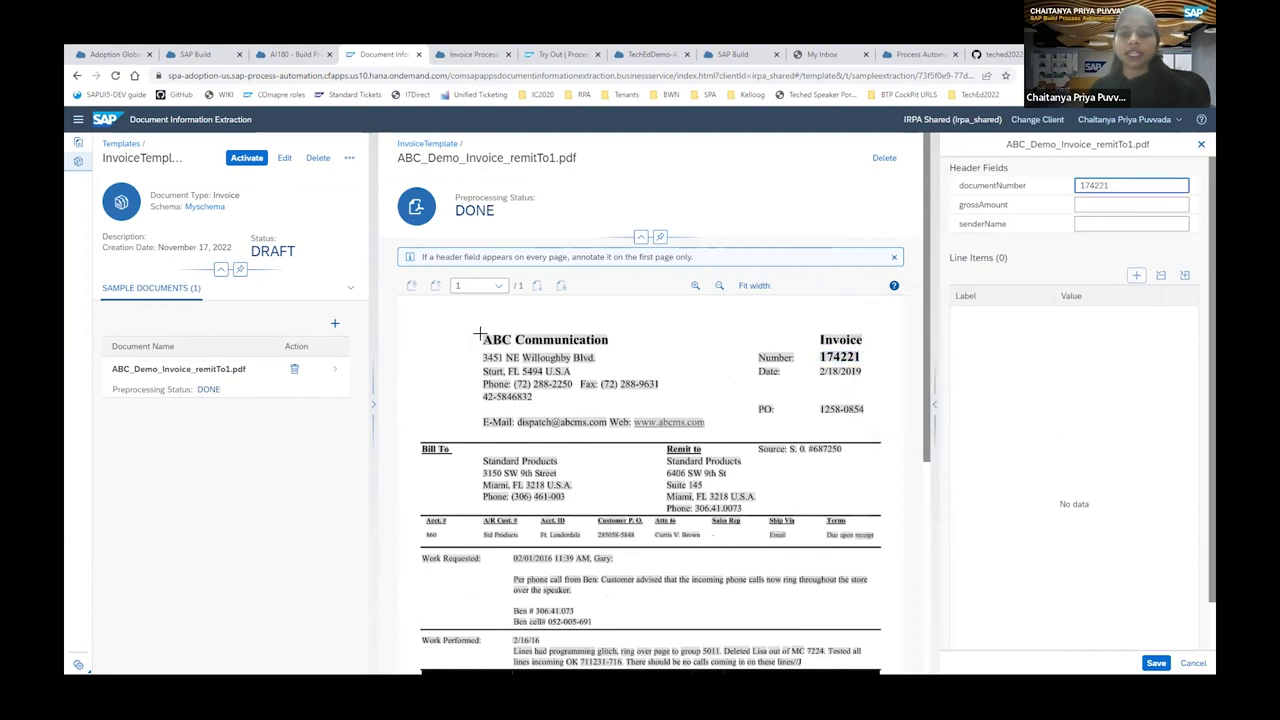
Annotate ABC Communication as the senderName header field.
left_click(616, 340)
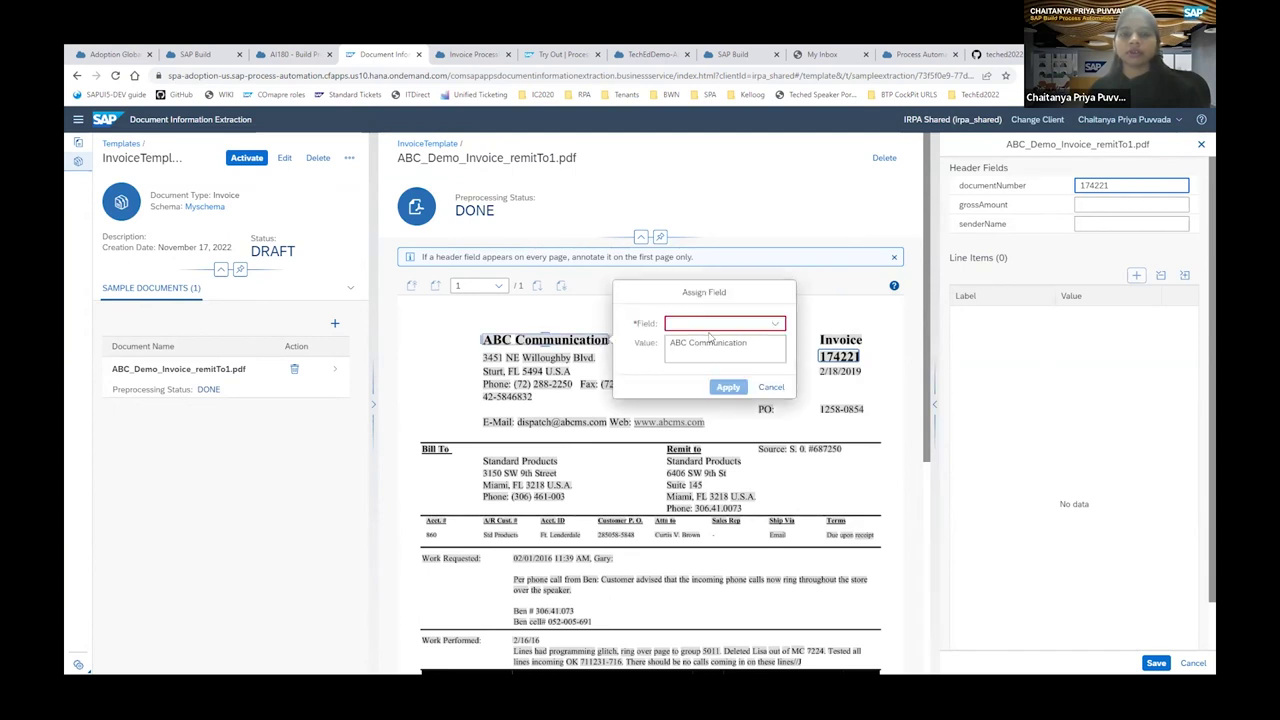
left_click(776, 325)
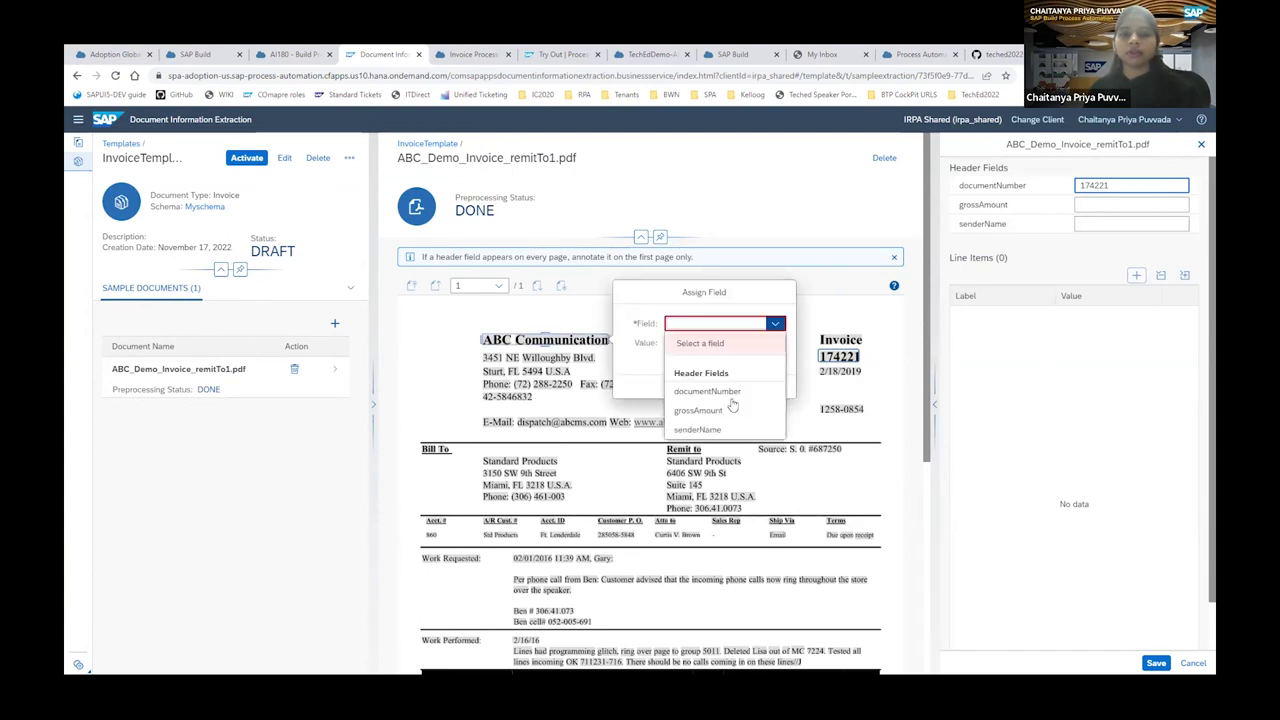
left_click(712, 429)
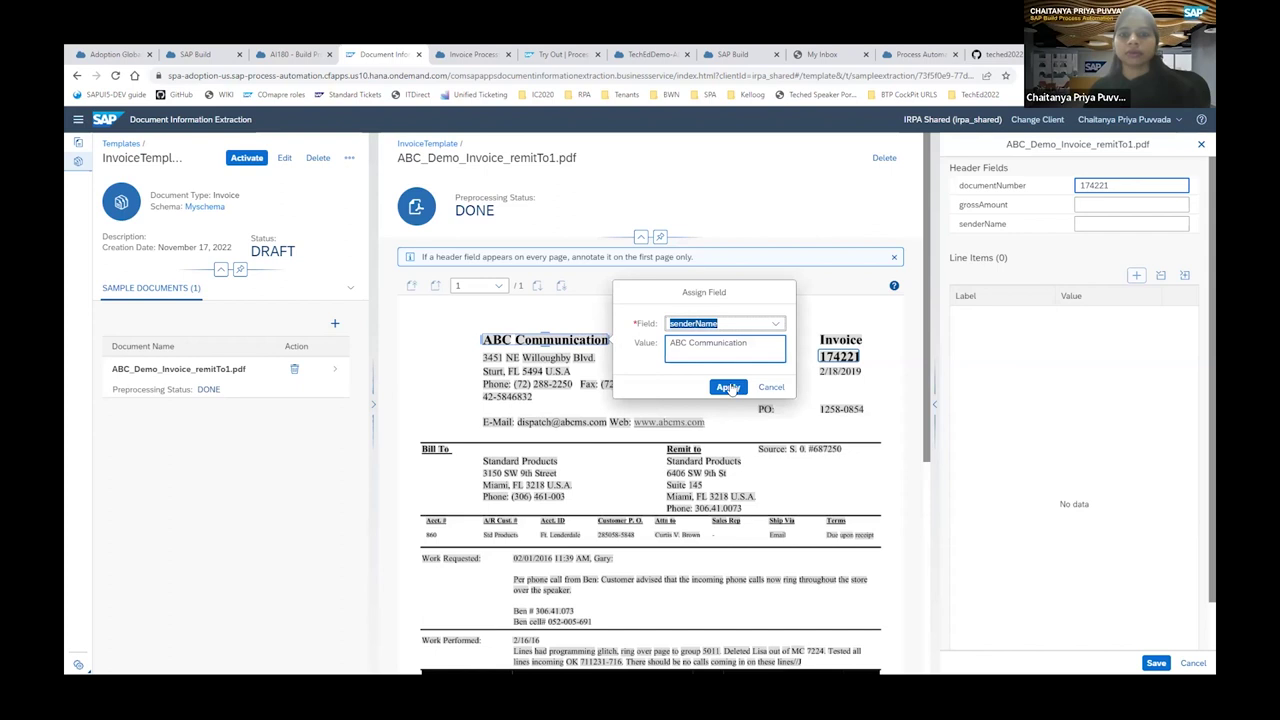
left_click(728, 387)
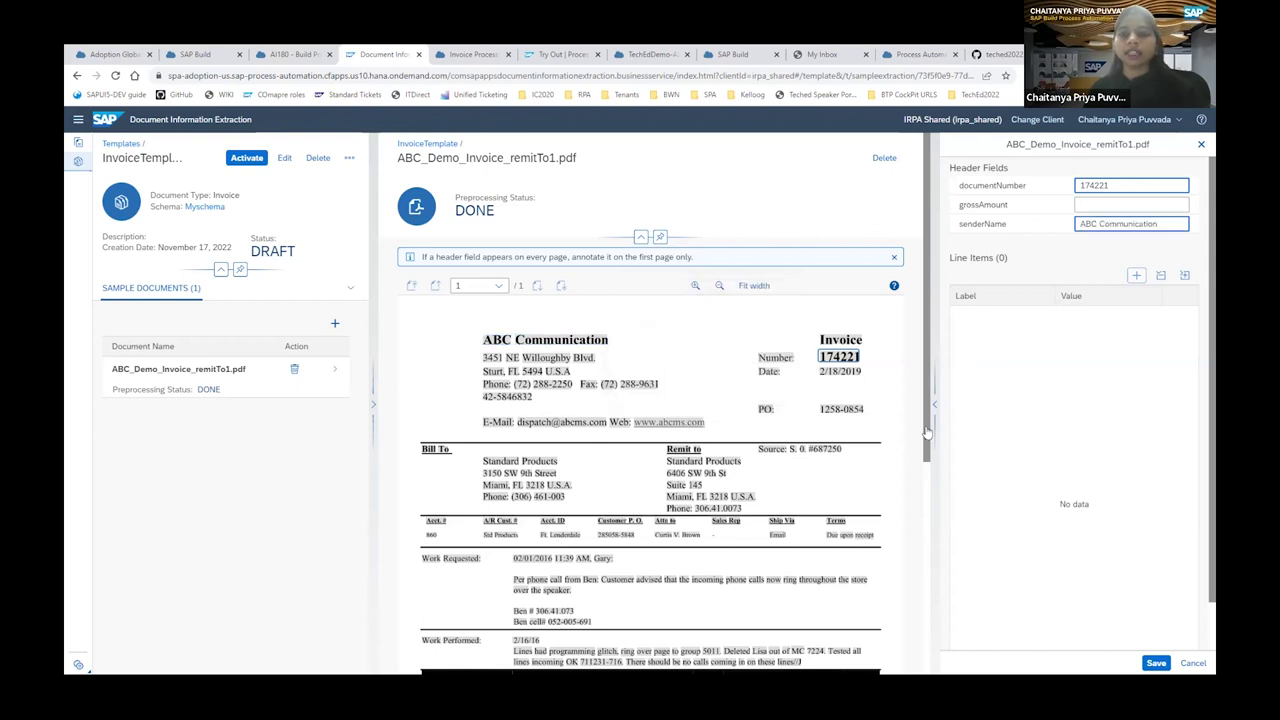
Box the $220.00 Total Amount Due and apply it as grossAmount 220.00.
scroll(908, 590, "down", 3)
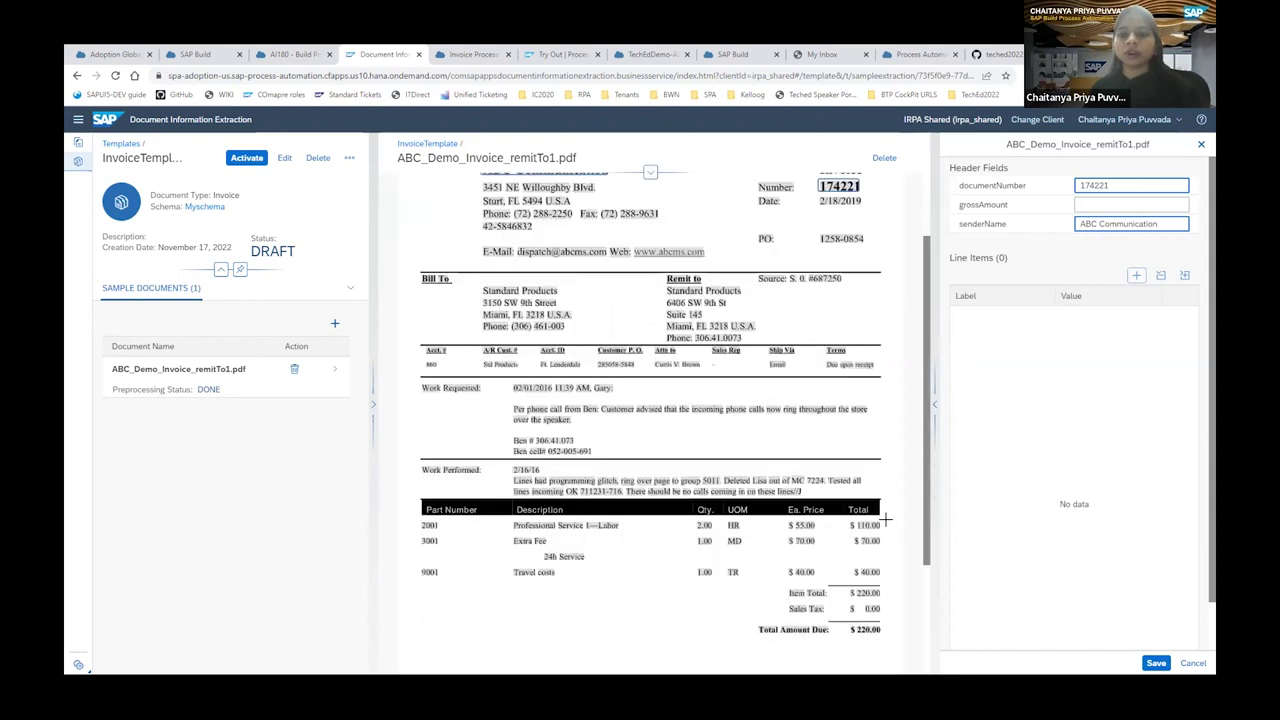
scroll(868, 438, "down", 3)
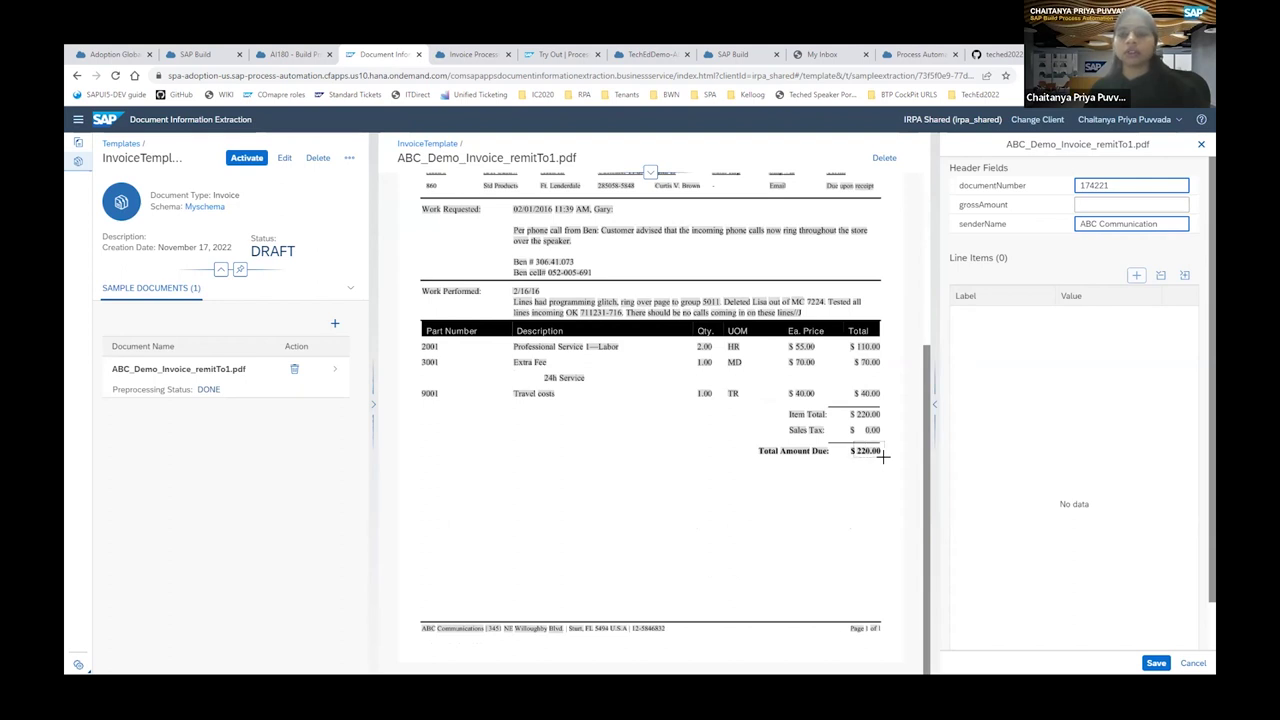
left_click(1050, 438)
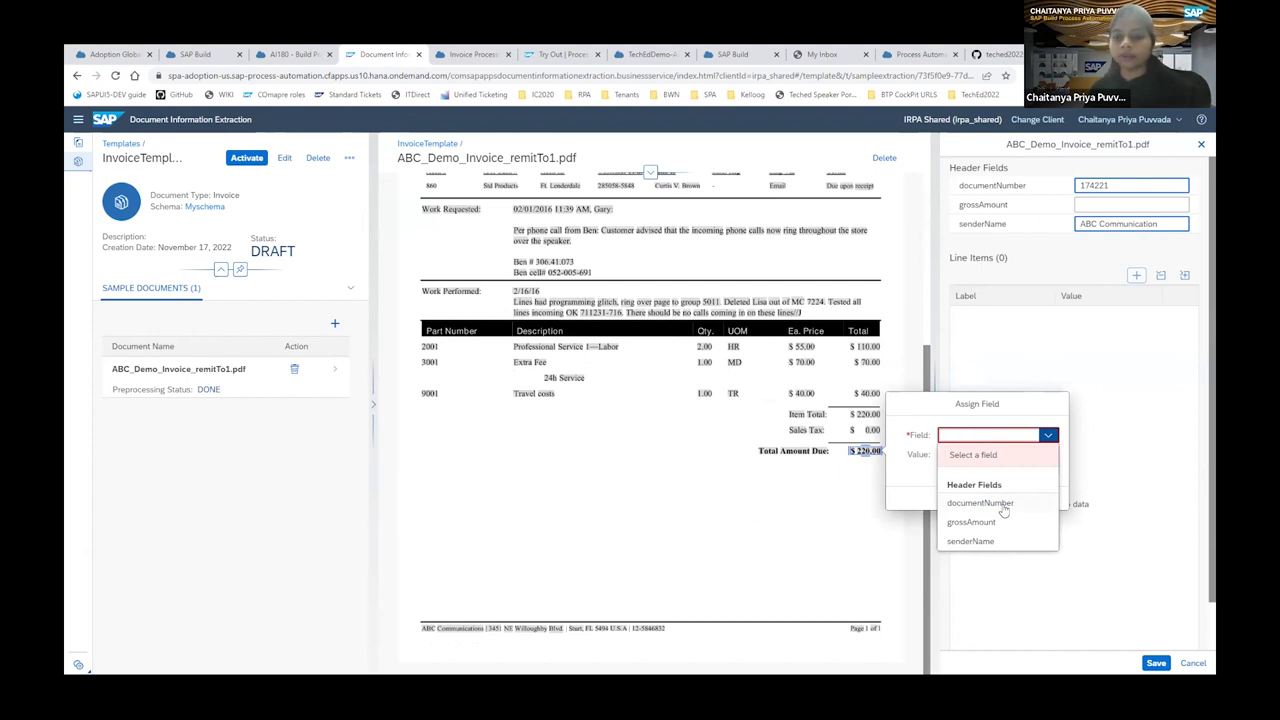
left_click(985, 527)
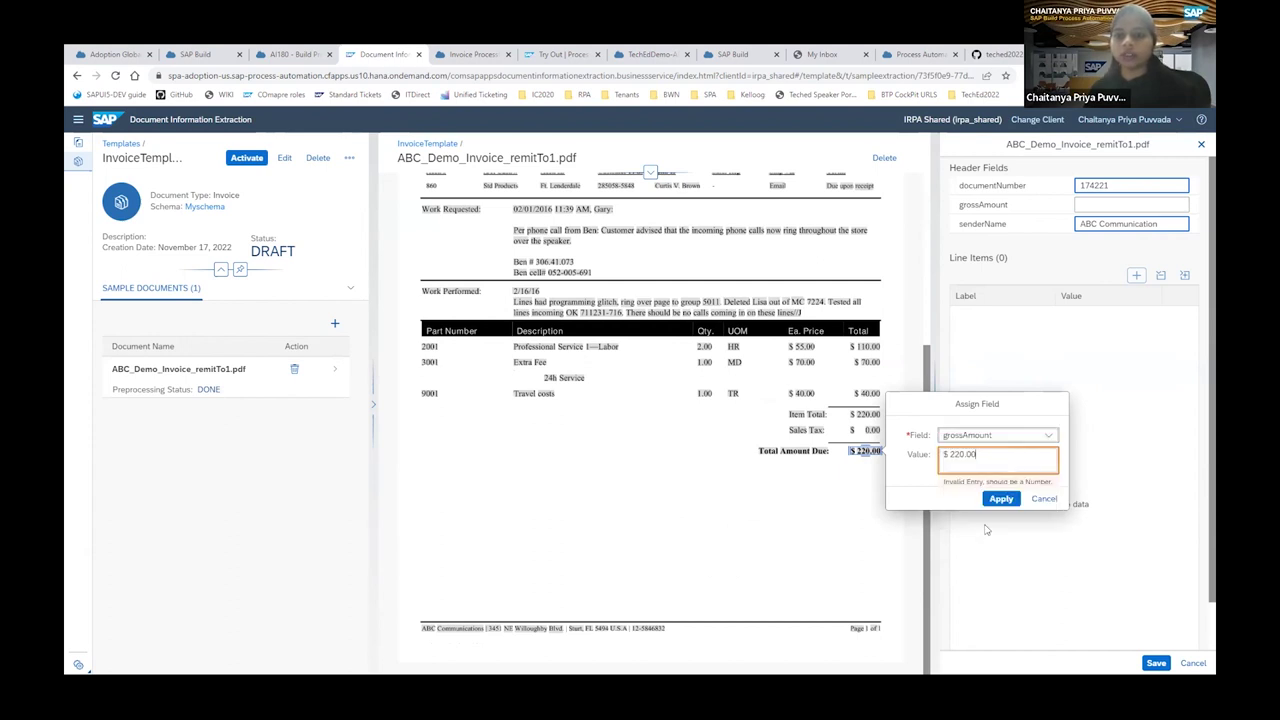
left_click(1043, 498)
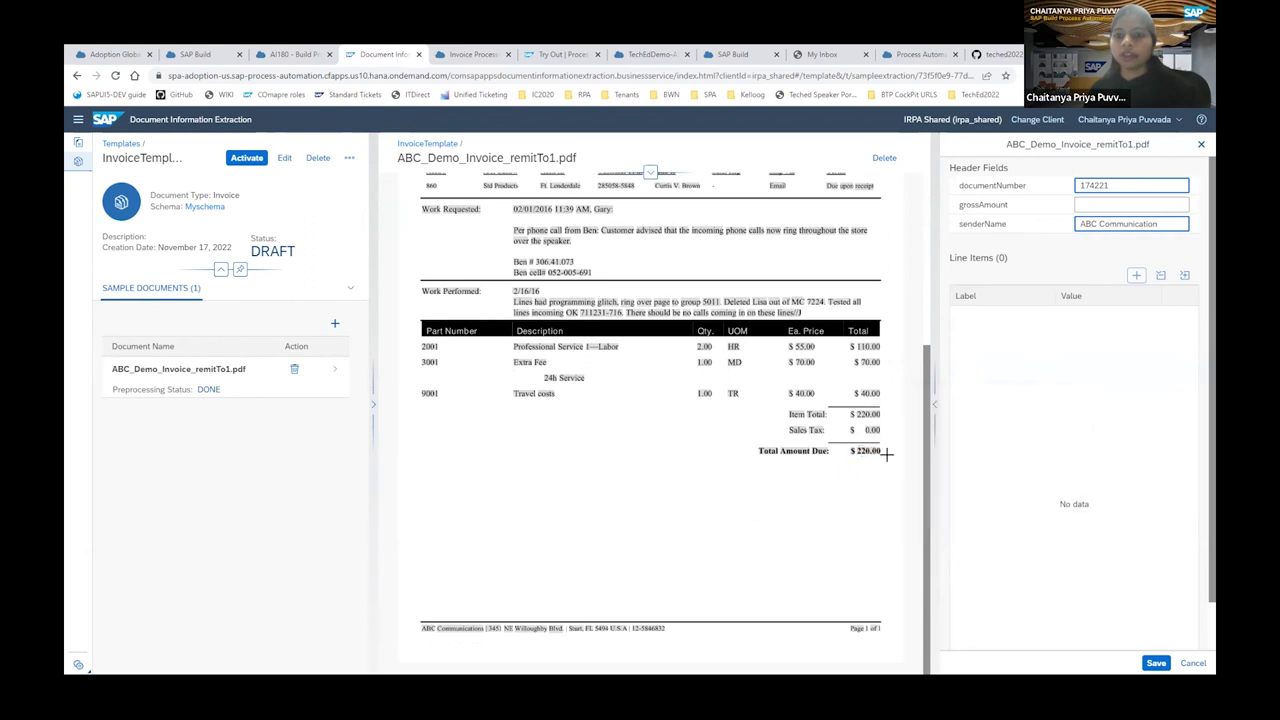
left_click_drag(886, 453, 888, 459)
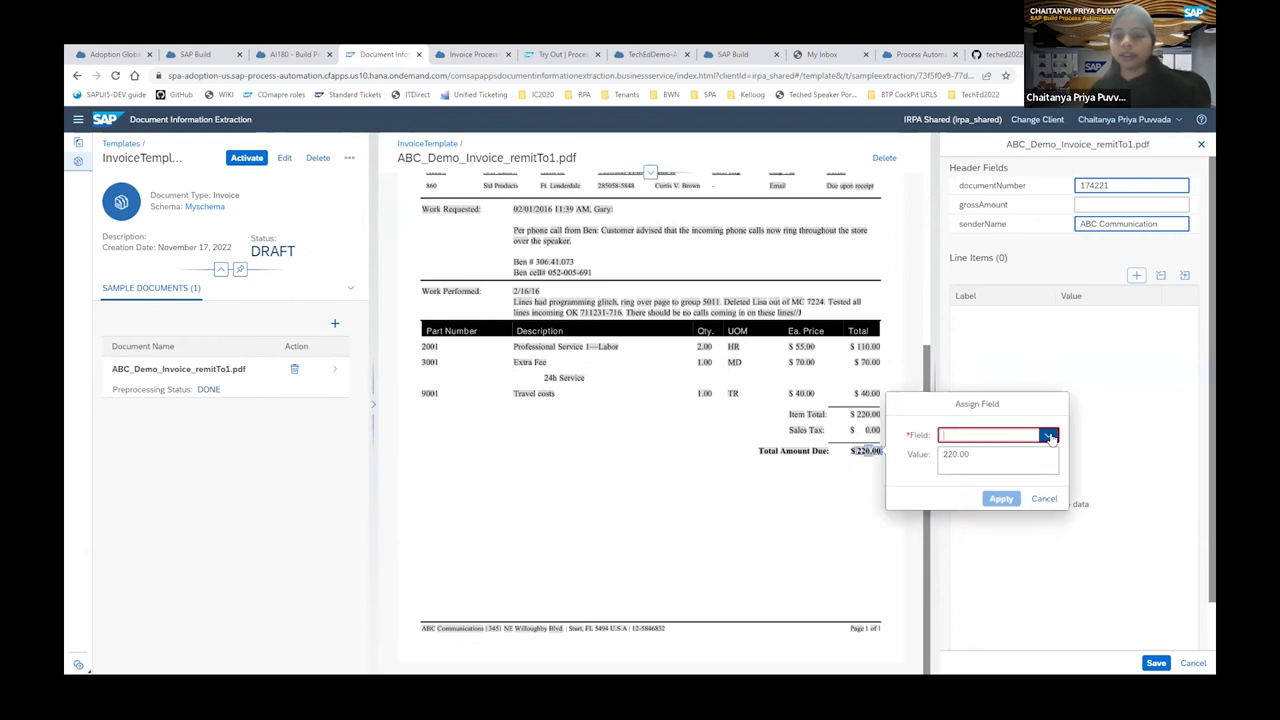
left_click(1048, 435)
left_click(991, 523)
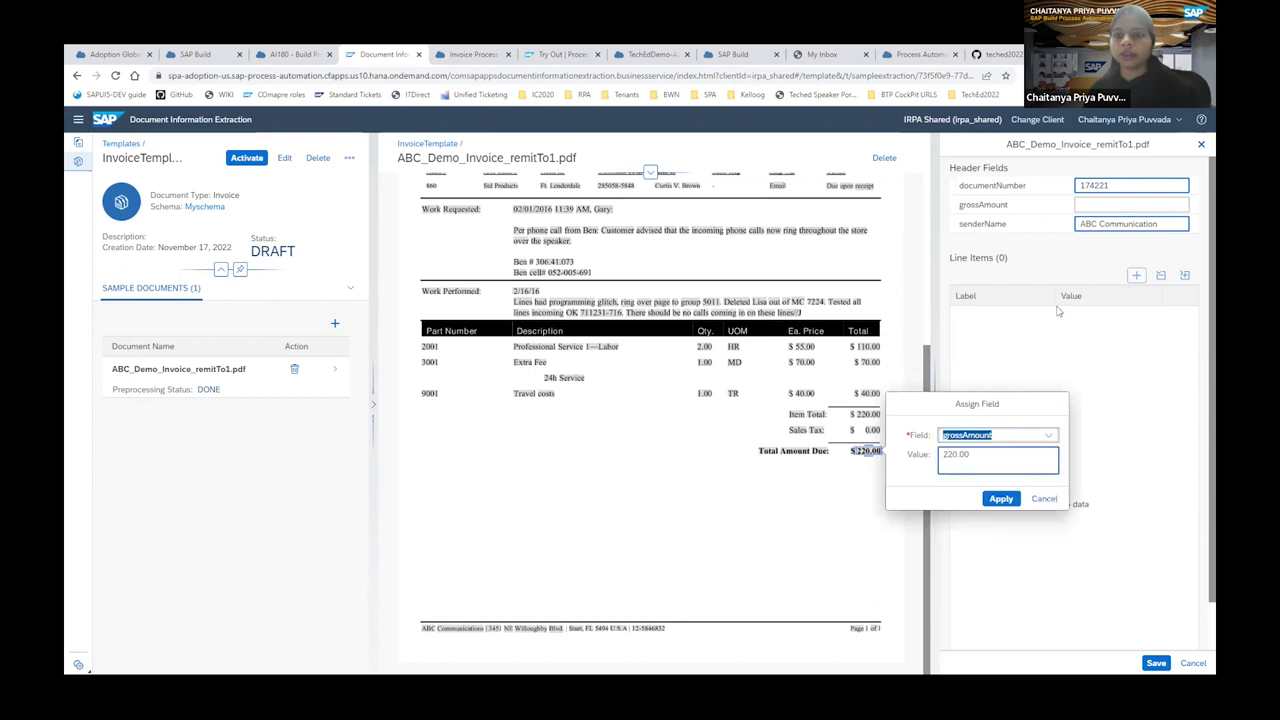
left_click(999, 498)
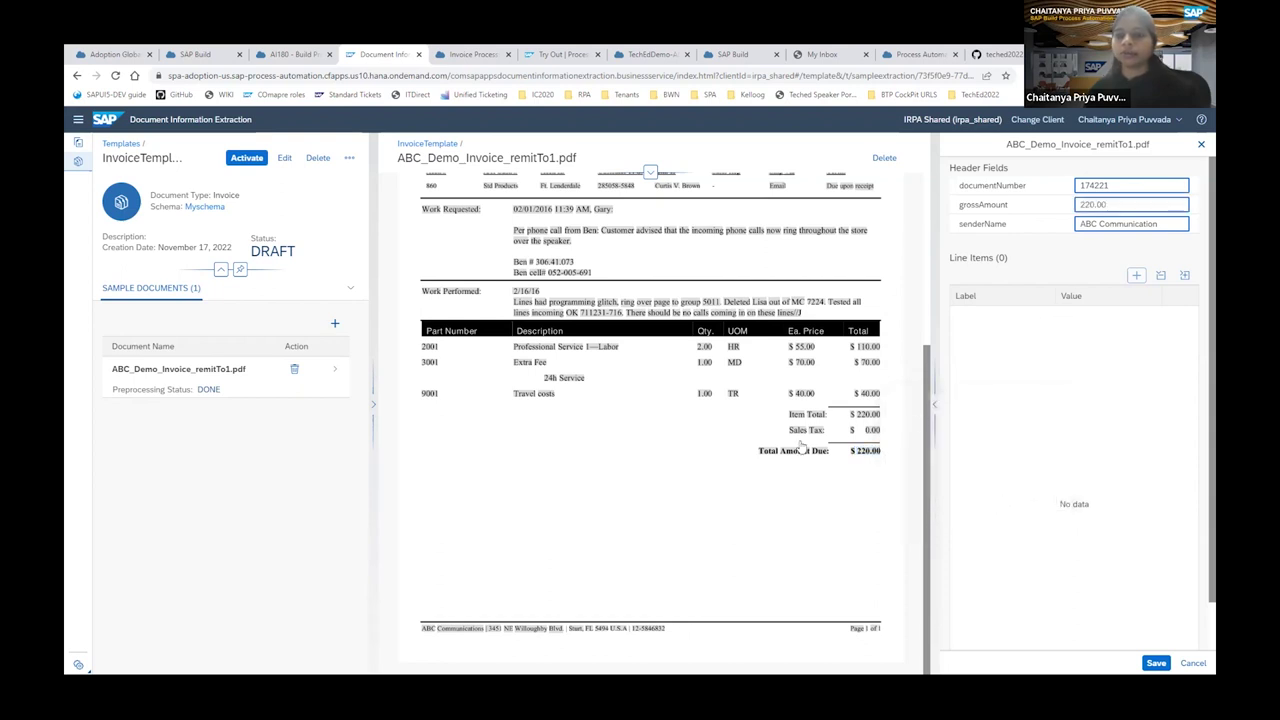
Save the header field annotations and activate InvoiceTemplate, then return to Build Process Automation.
left_click(1156, 663)
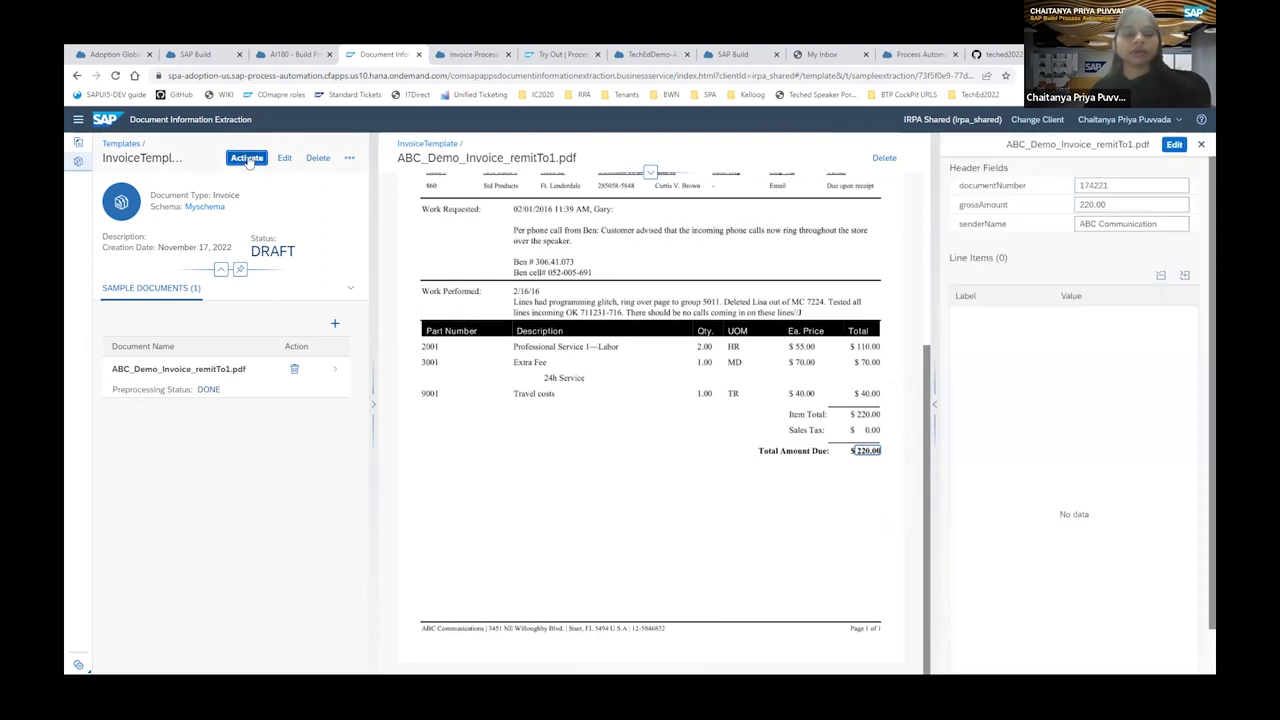
left_click(247, 158)
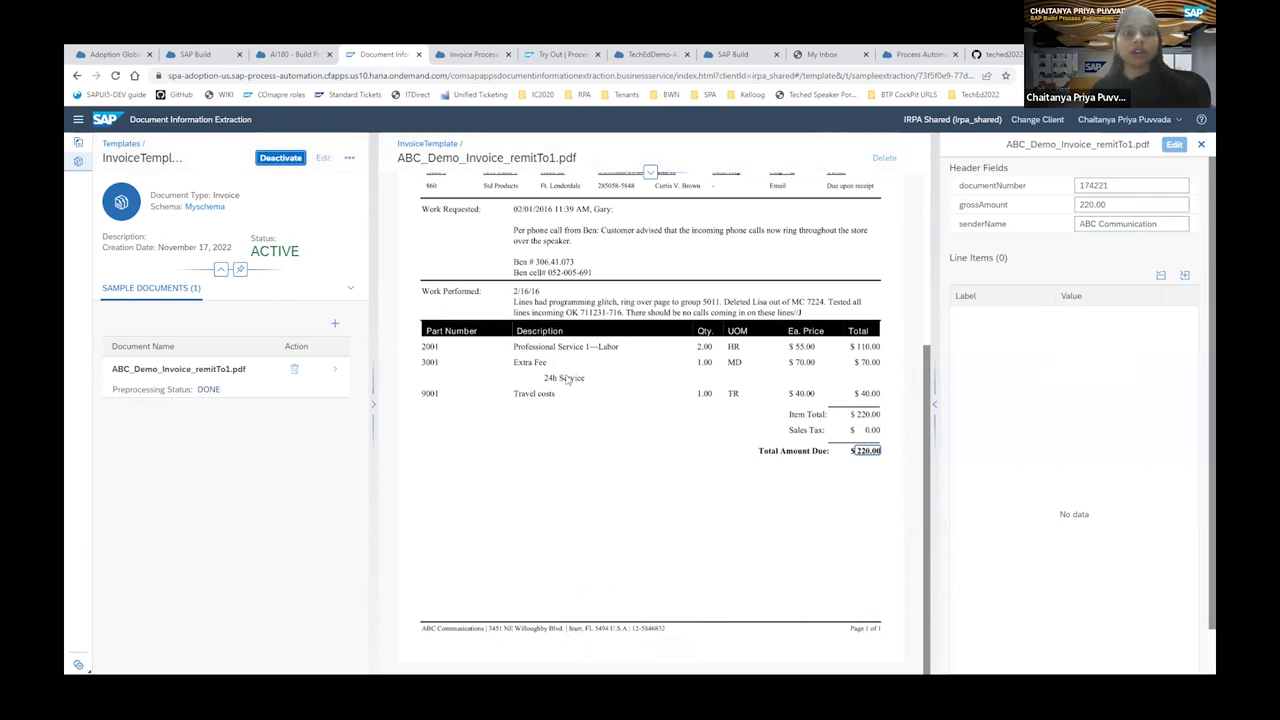
left_click(298, 55)
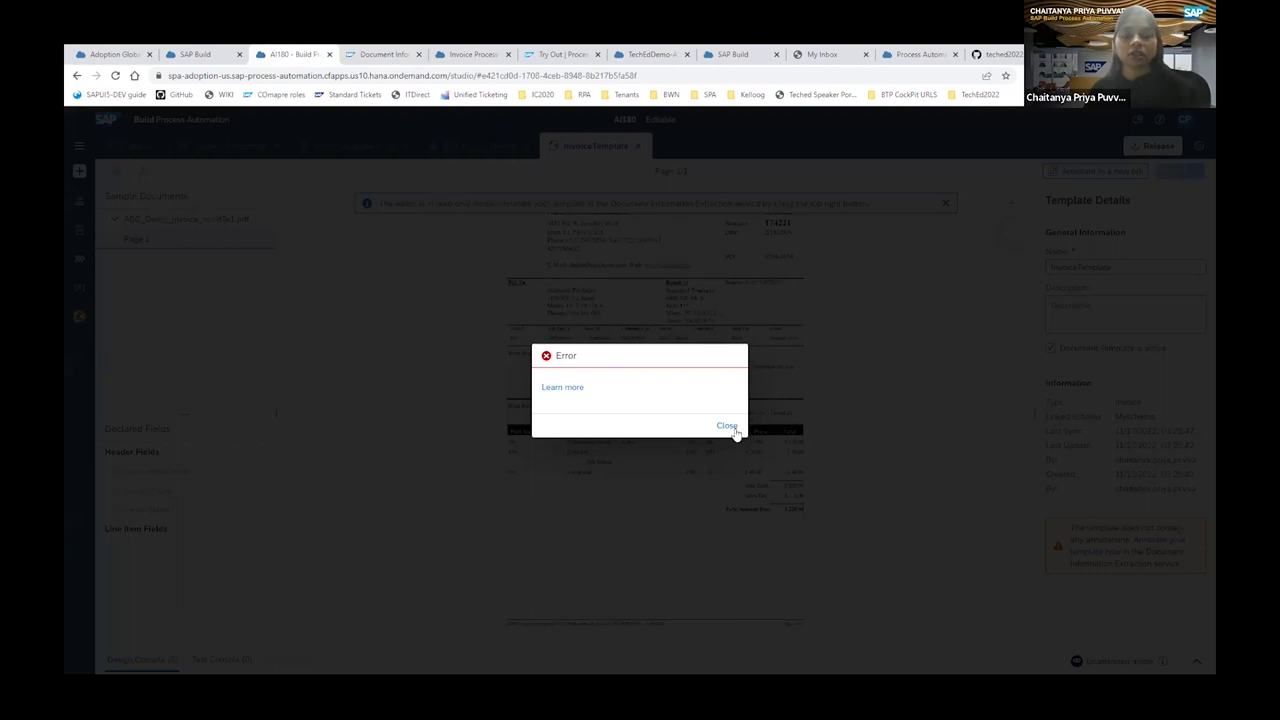
Dismiss the InvoiceTemplate error and return to the Get Invoice Details automation.
left_click(727, 426)
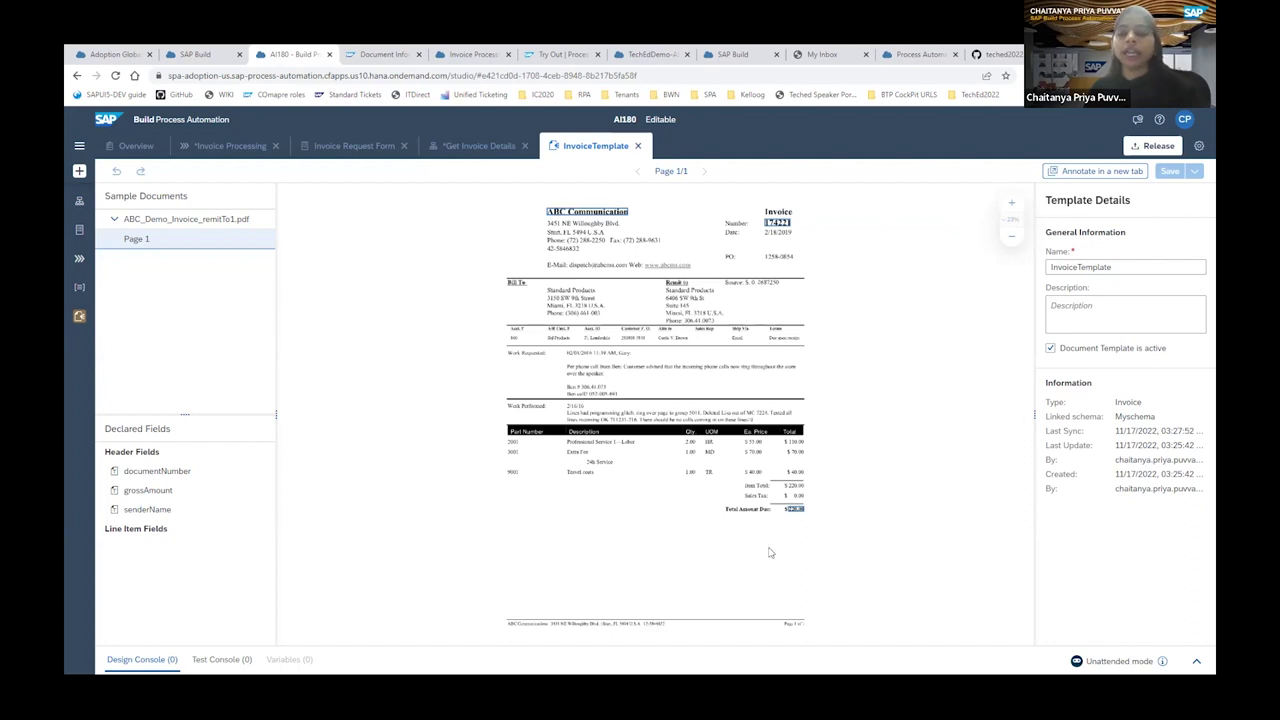
left_click(478, 147)
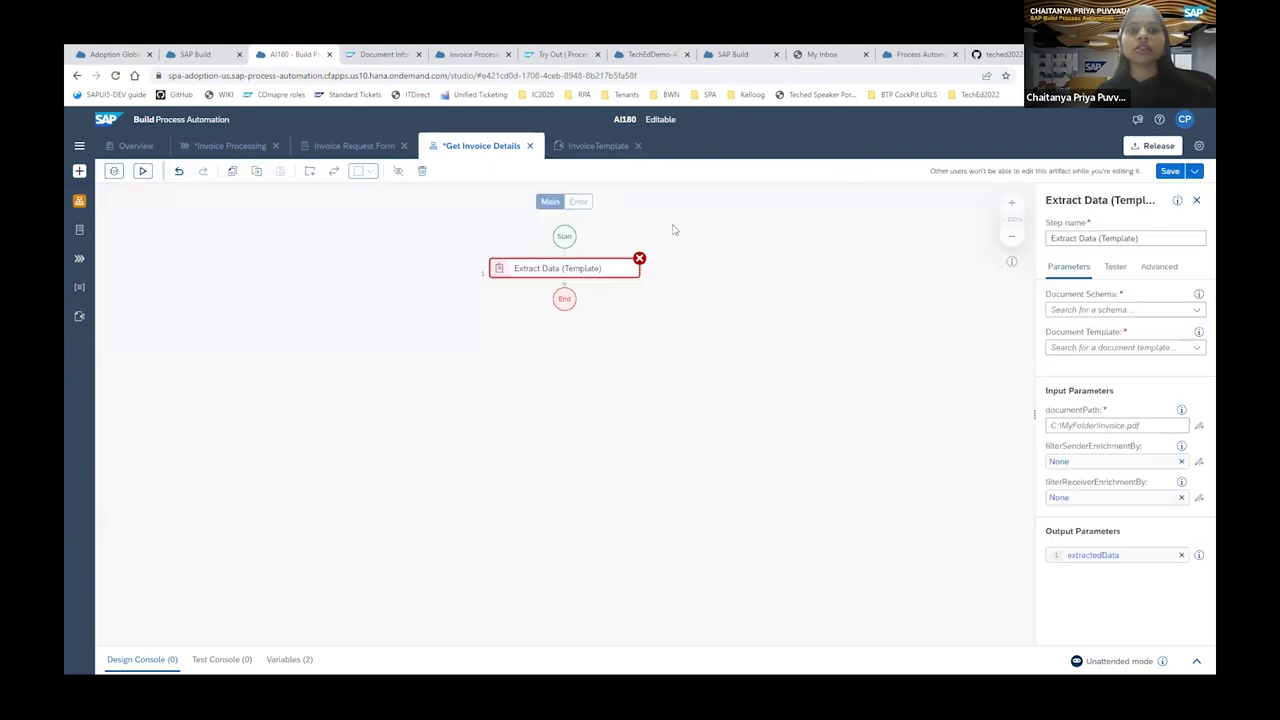
Add a String input parameter invoicefilepath to Get Invoice Details and save the automation.
left_click(1196, 202)
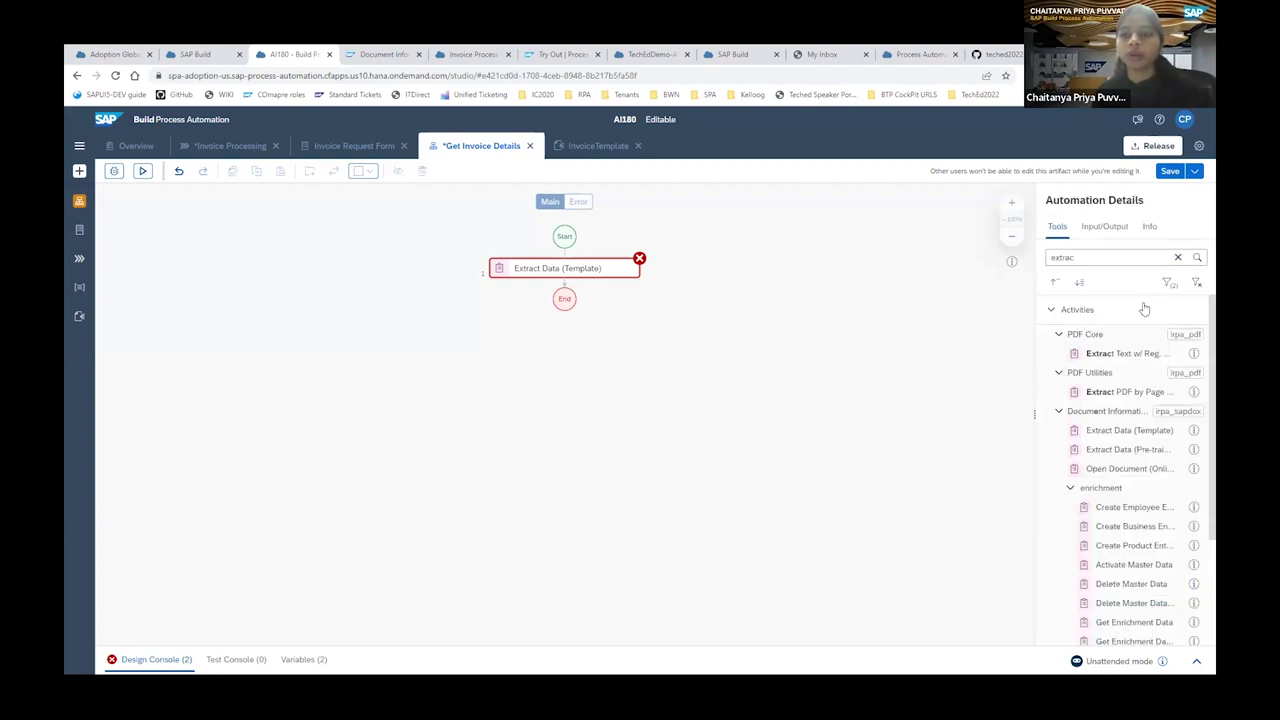
left_click(1104, 226)
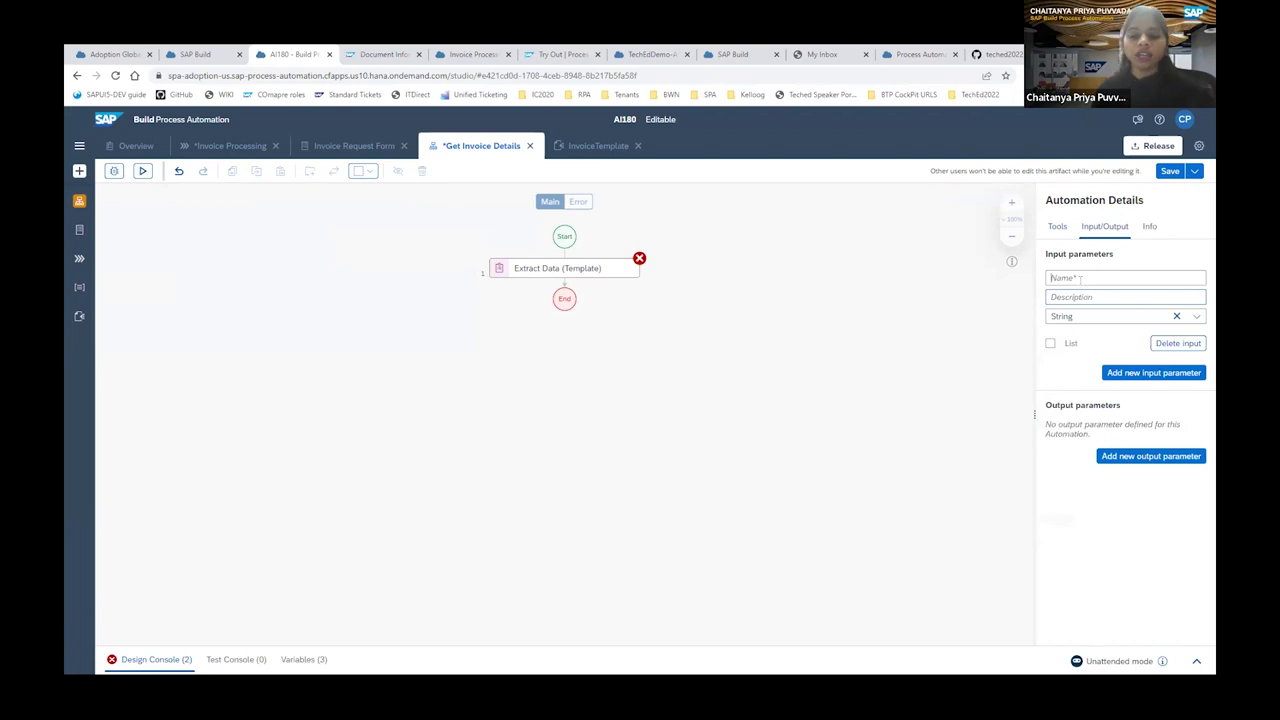
left_click(1080, 278)
type("N")
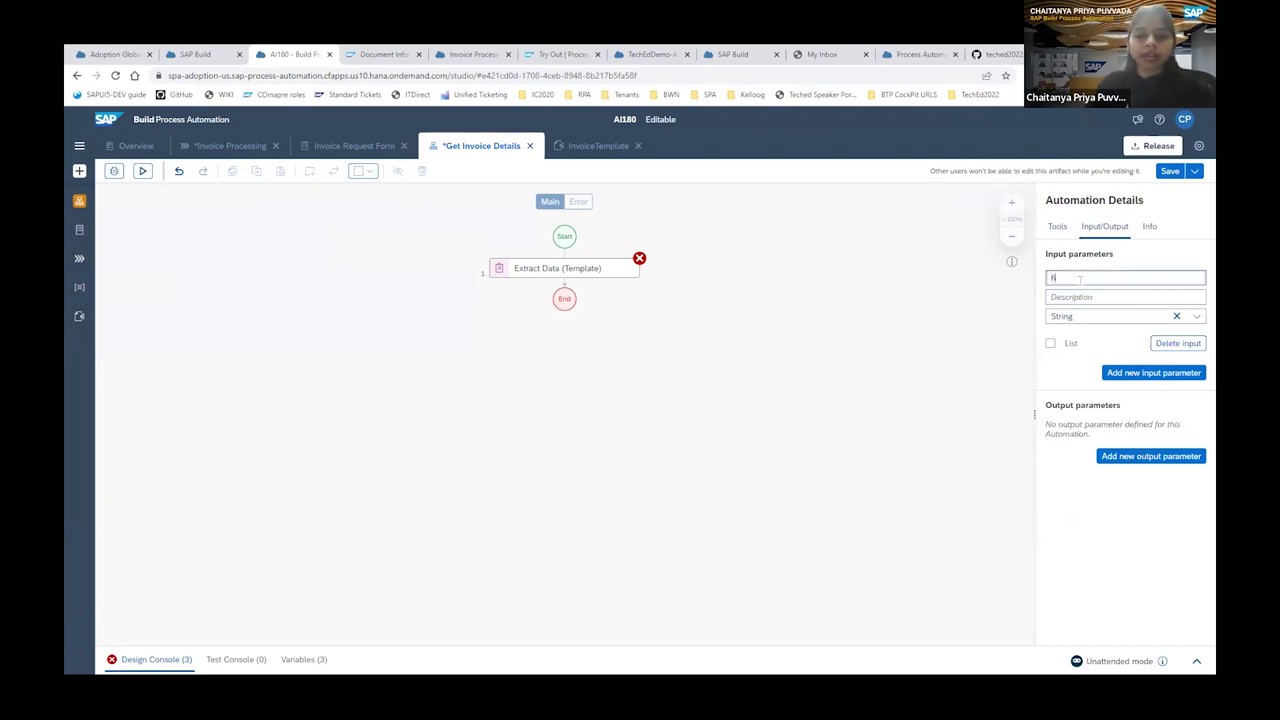
type("ilep")
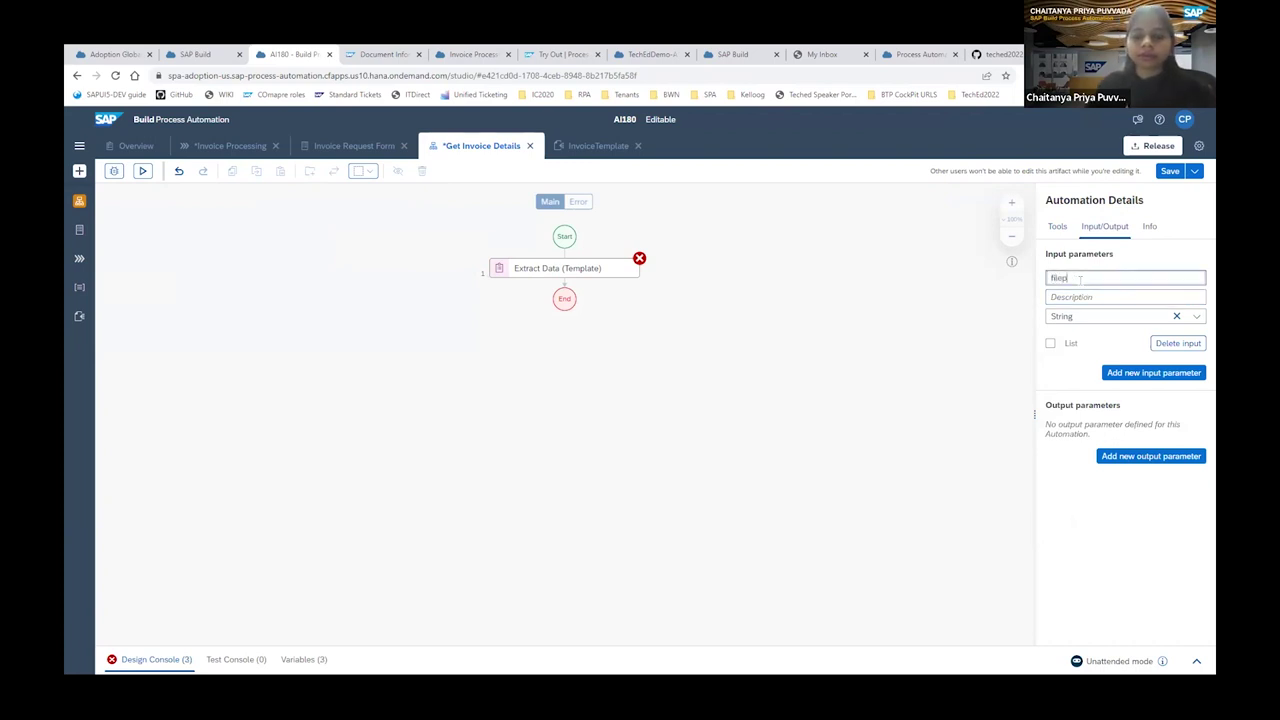
type("ath")
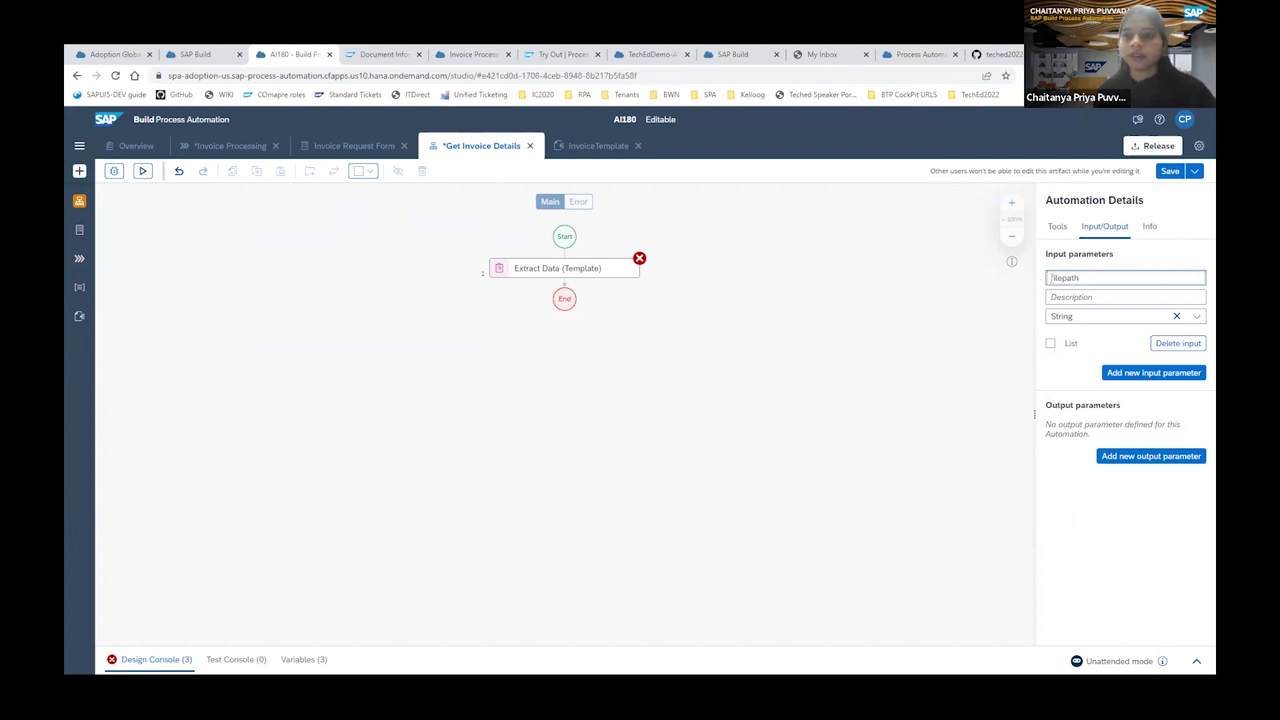
left_click(1052, 278)
type("invoice")
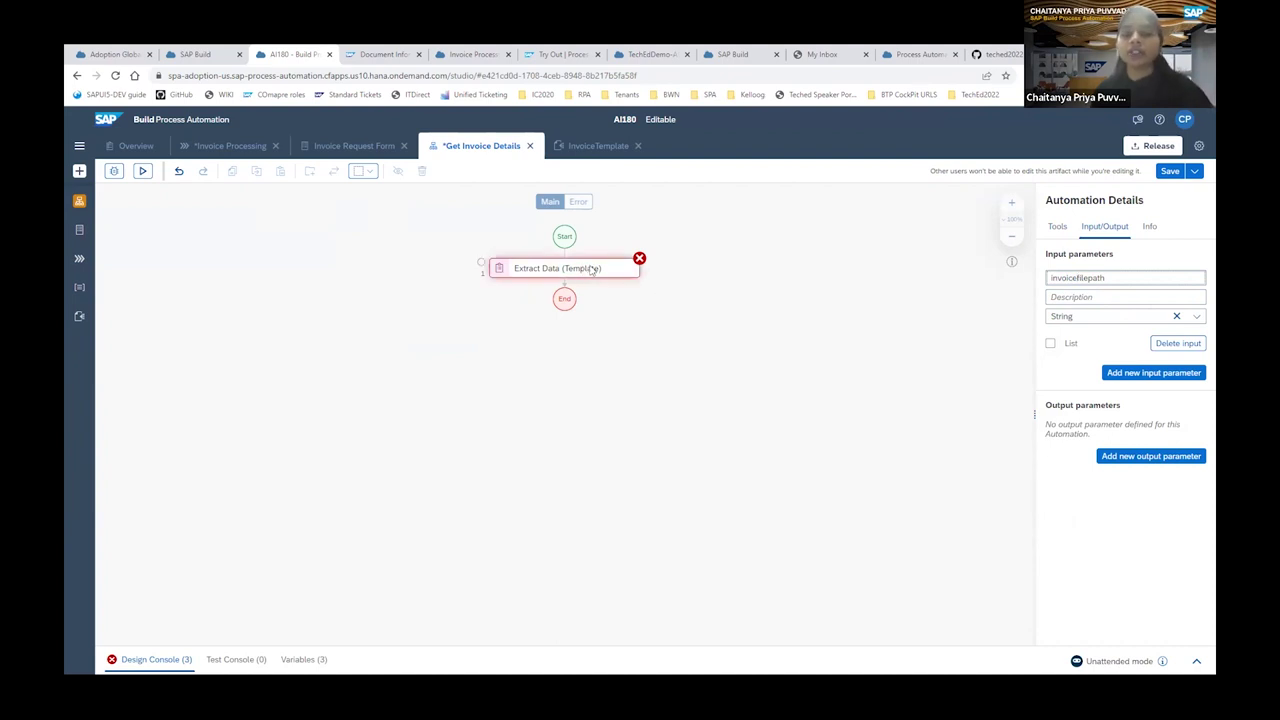
left_click(1172, 172)
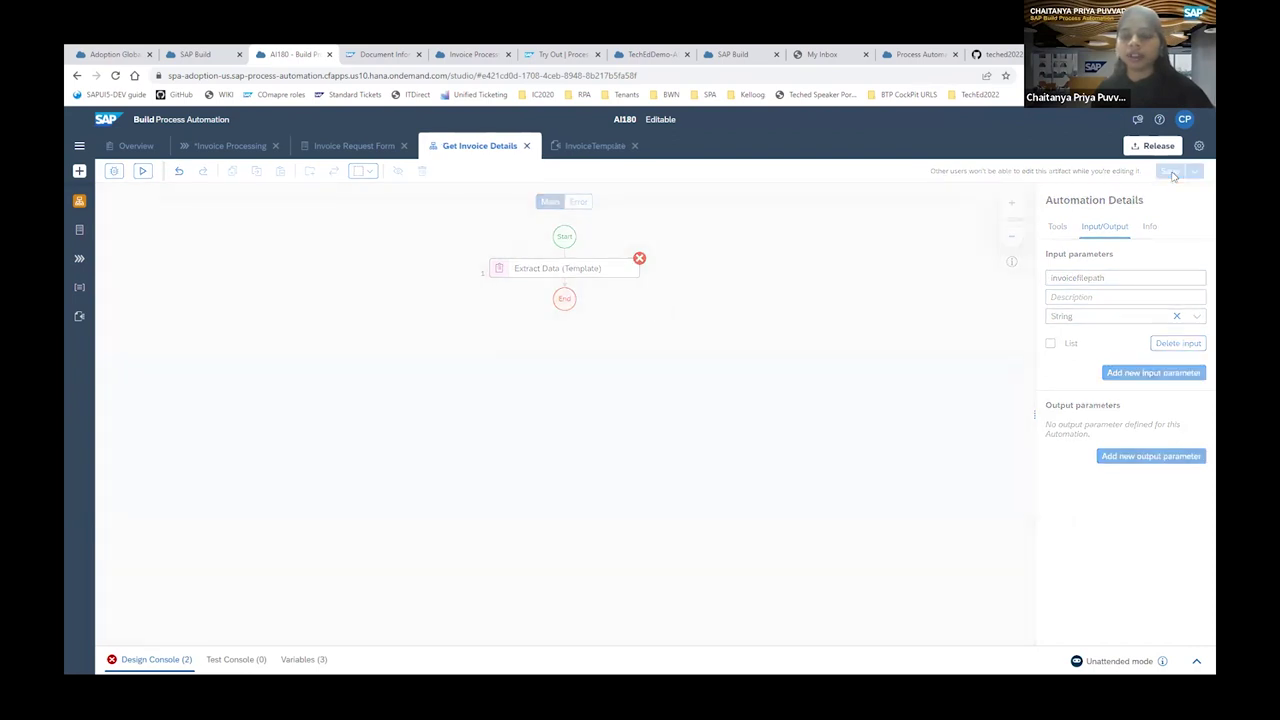
left_click(79, 148)
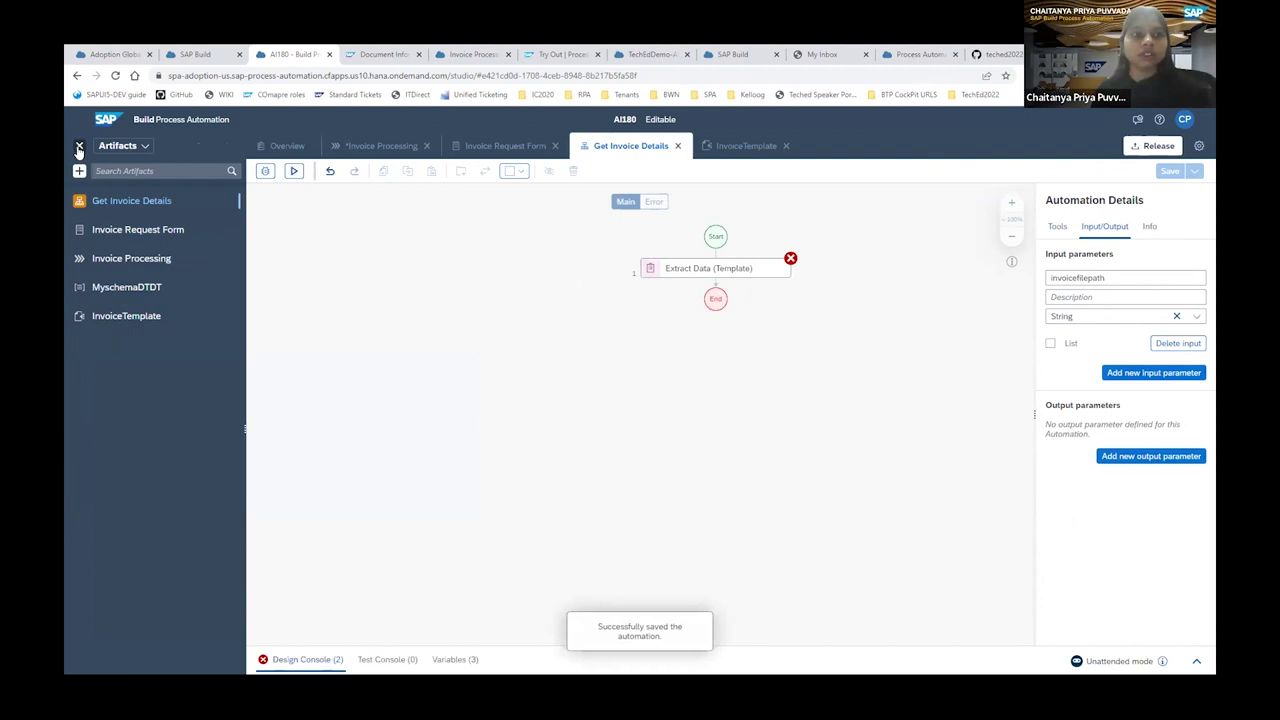
Review MyschemaDT's headerFields (documentNumber, grossAmount, senderName) before creating a new data type.
left_click(141, 289)
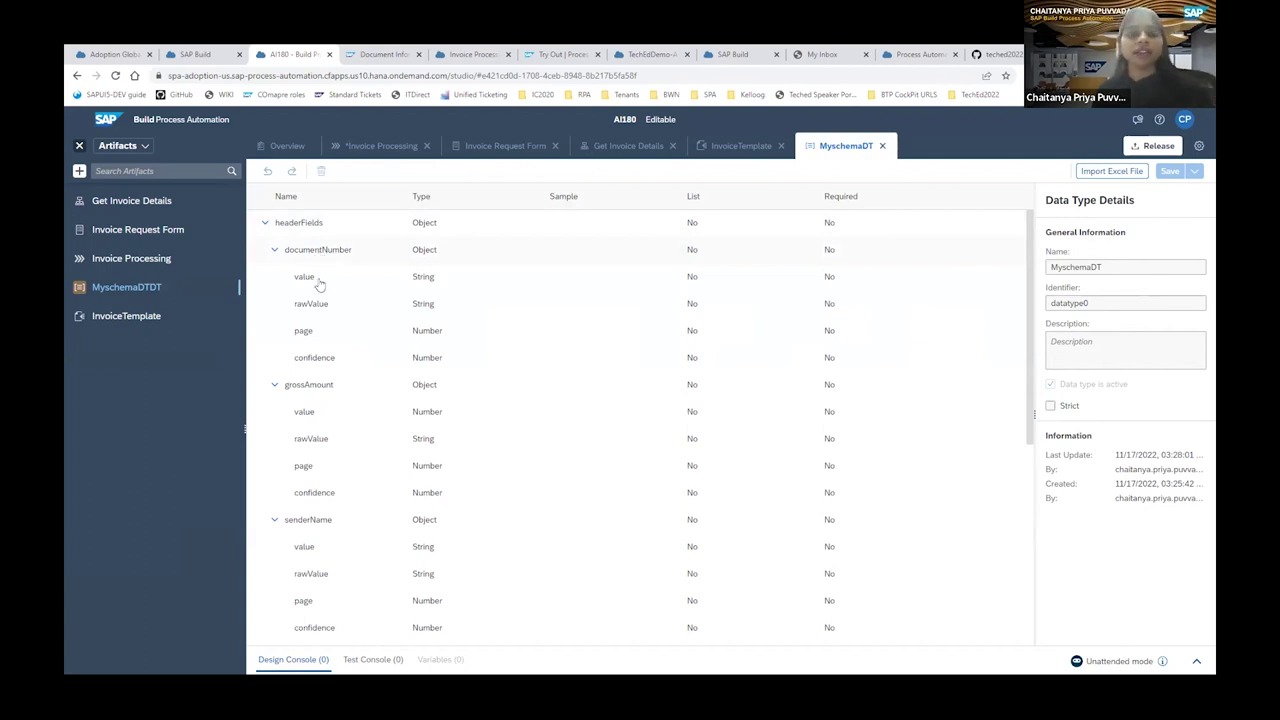
left_click(80, 172)
mouse_move(95, 190)
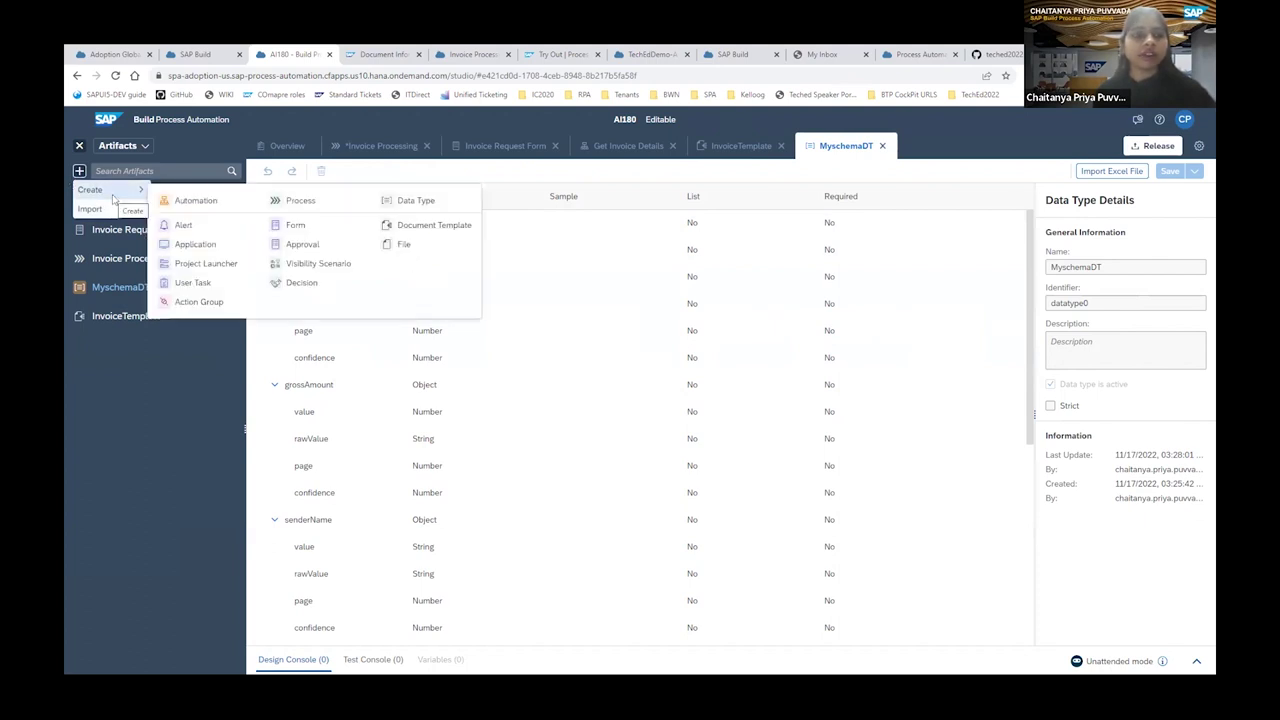
Create a new data type named InvoiceDatatype.
left_click(405, 201)
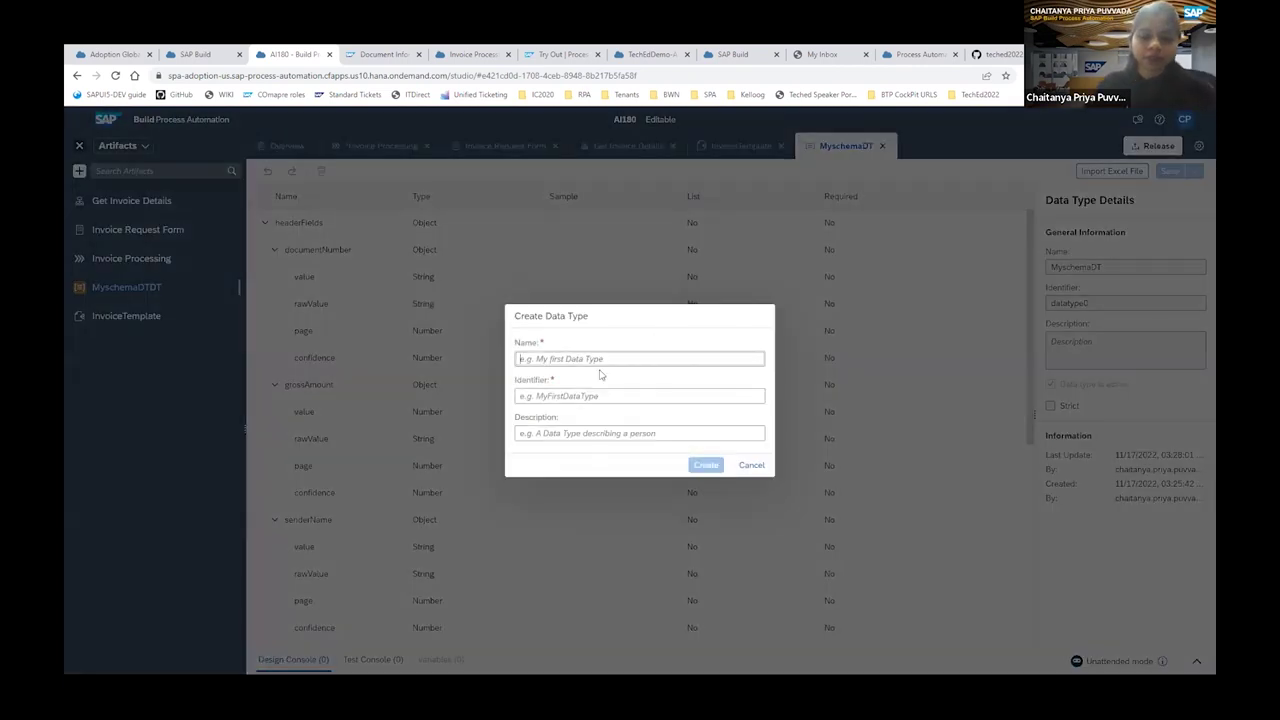
type("Invoice")
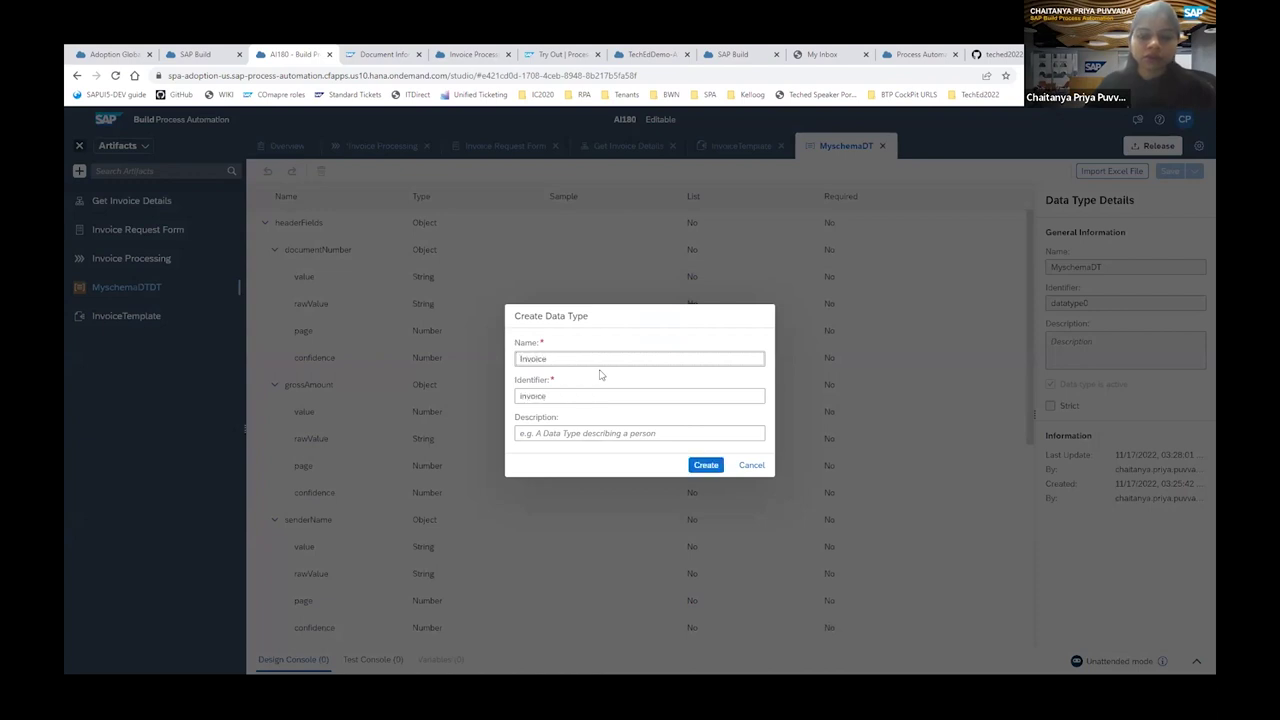
type("Datatype")
left_click(712, 467)
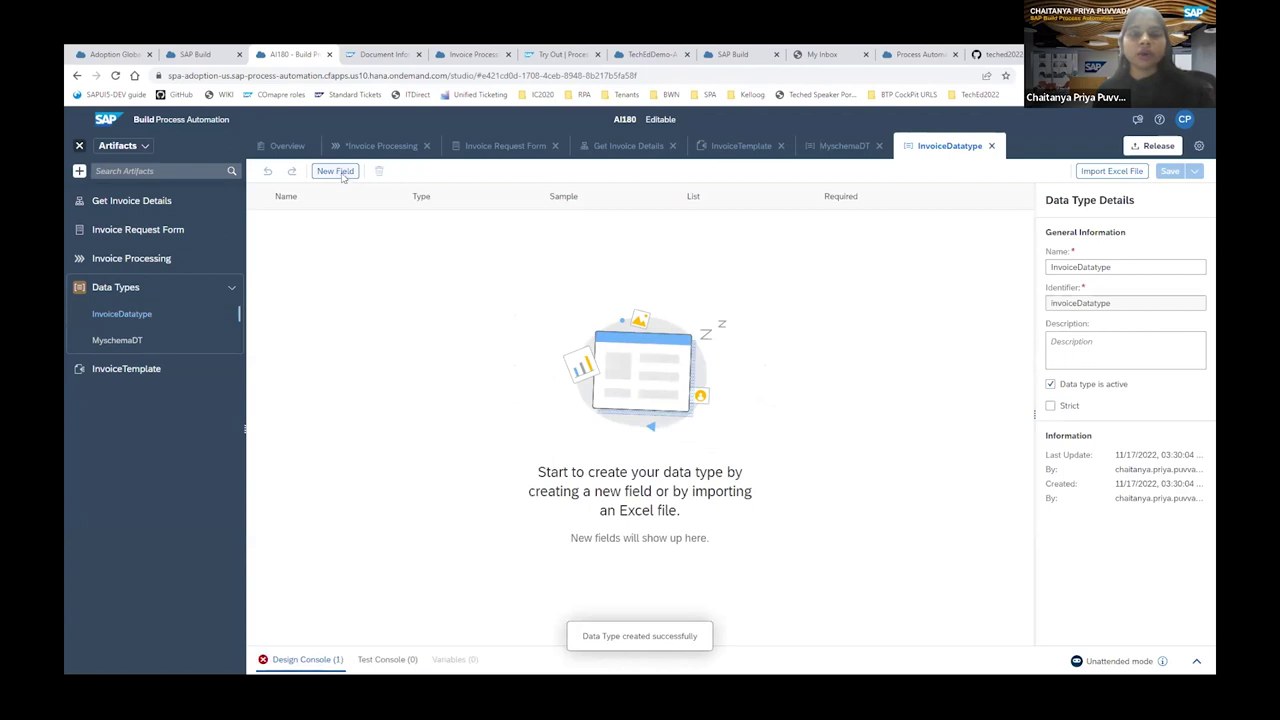
Add a senderName field and a Number field grossnumber to InvoiceDatatype.
left_click(336, 171)
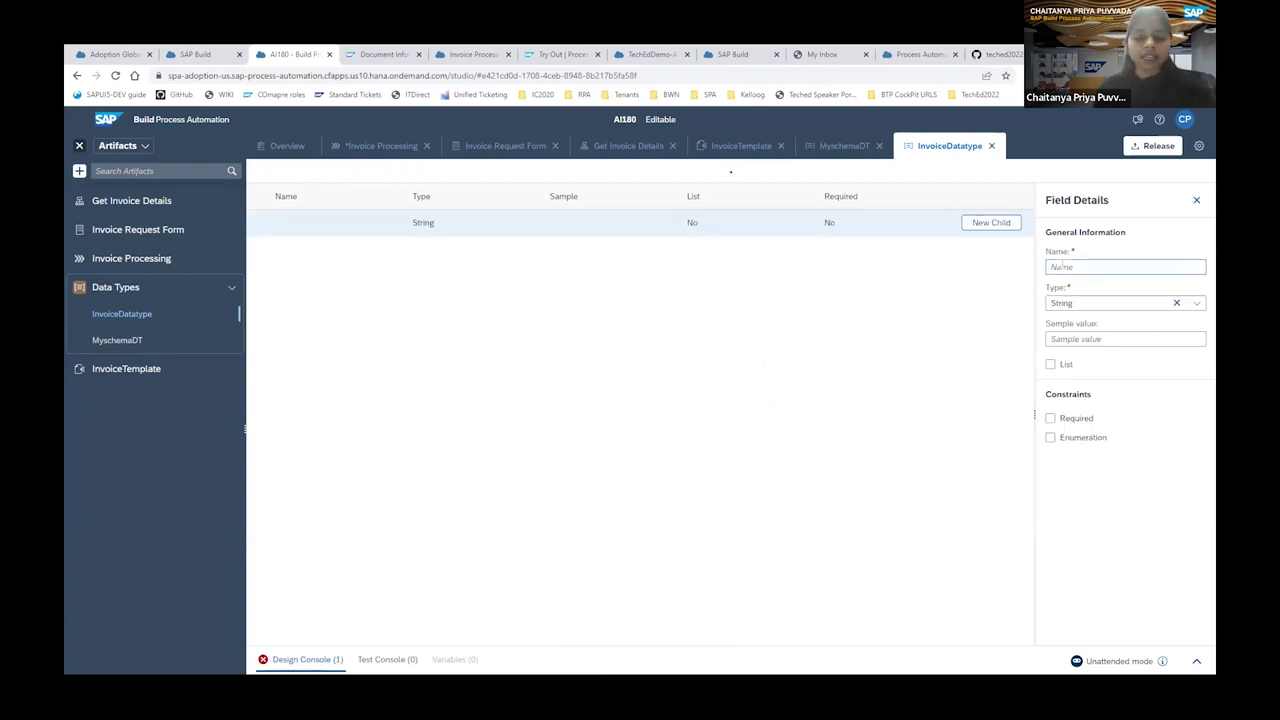
type("sender")
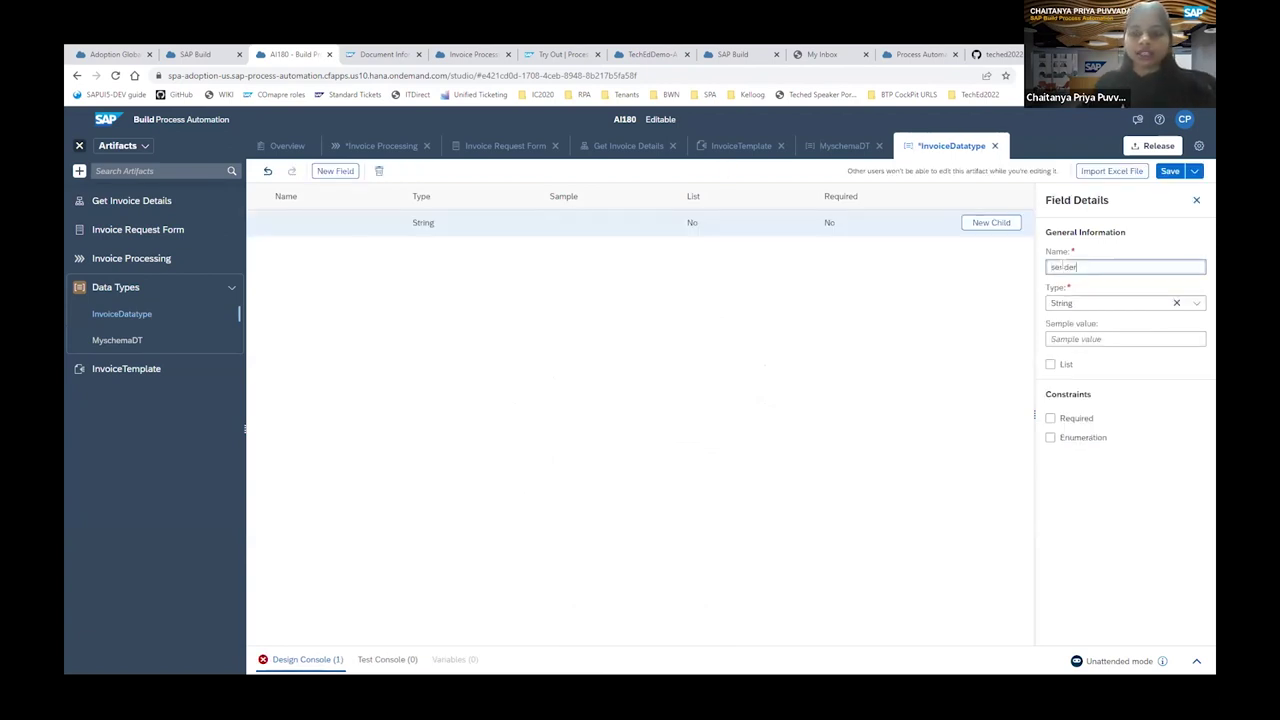
type("Nmae")
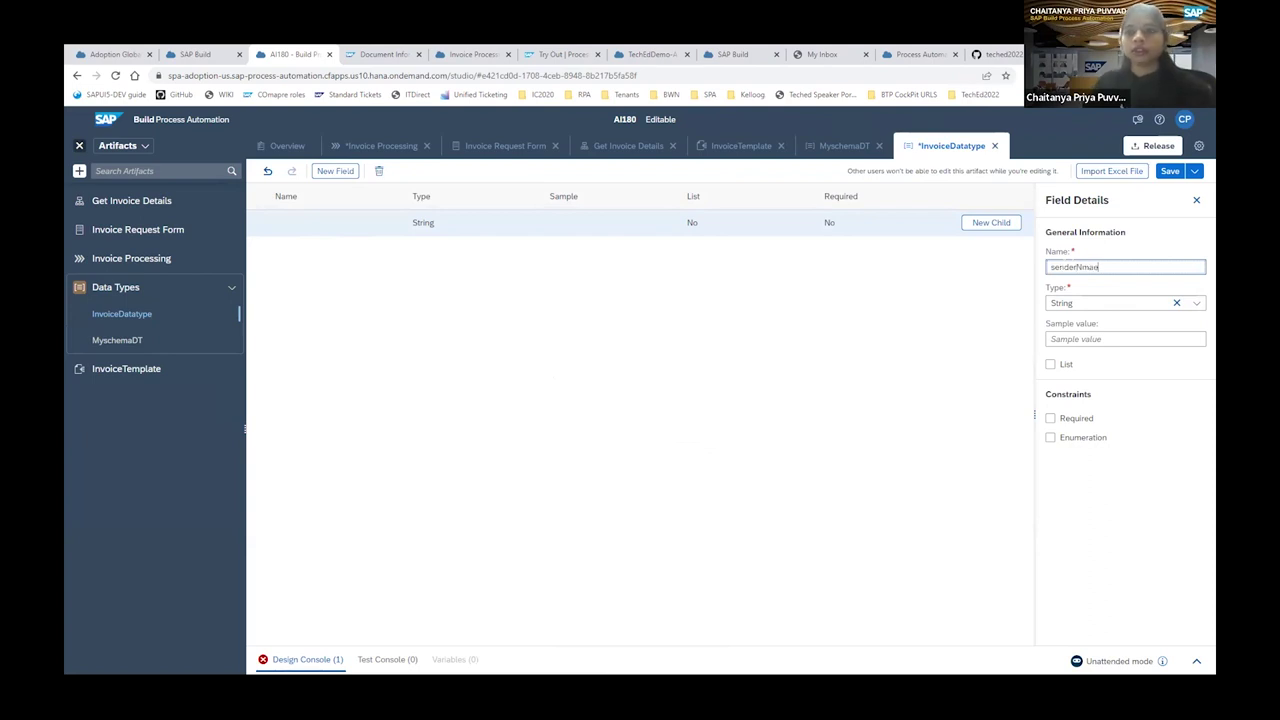
key("BackSpace")
key("BackSpace")
key("BackSpace")
type("am")
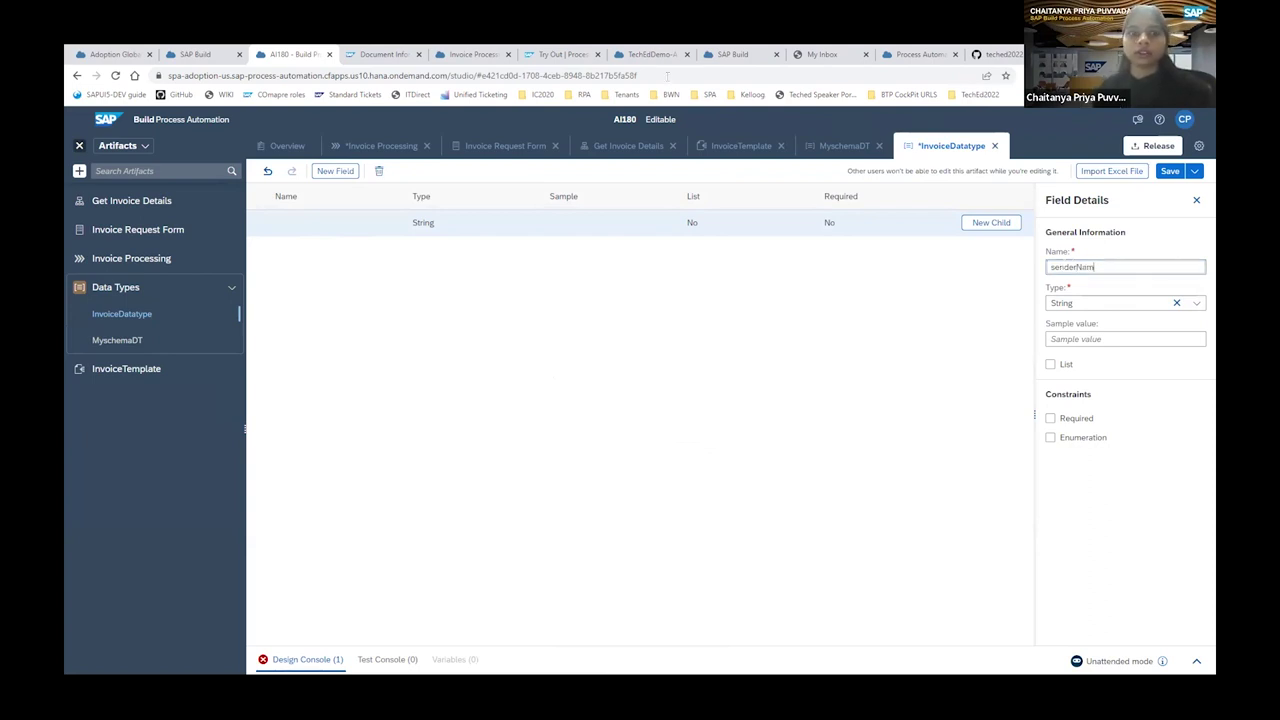
type("e")
left_click(338, 172)
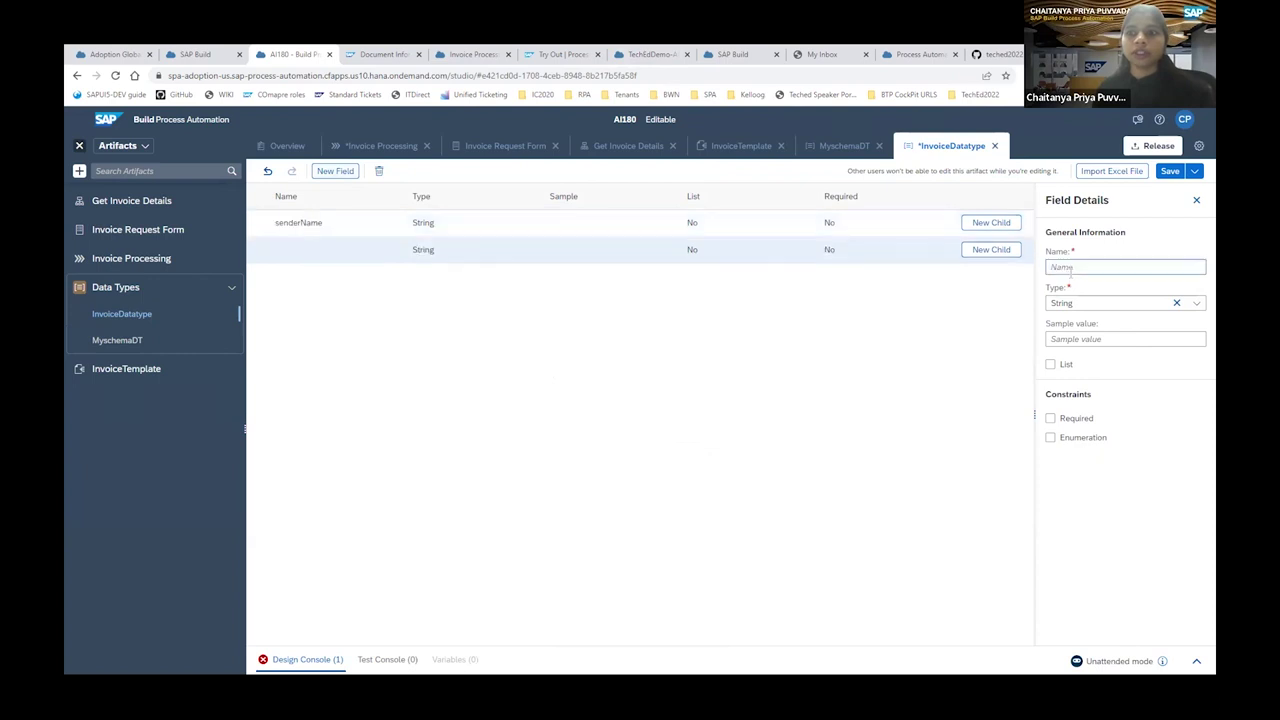
type("gros")
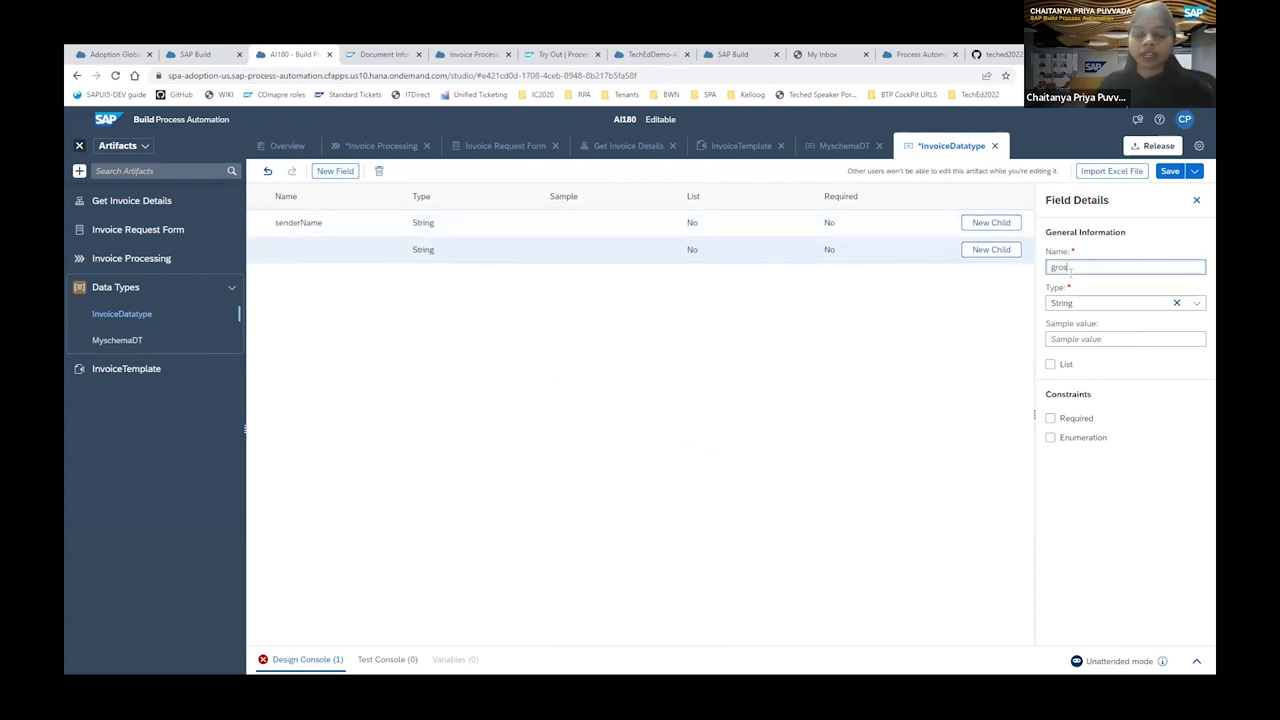
type("snumber")
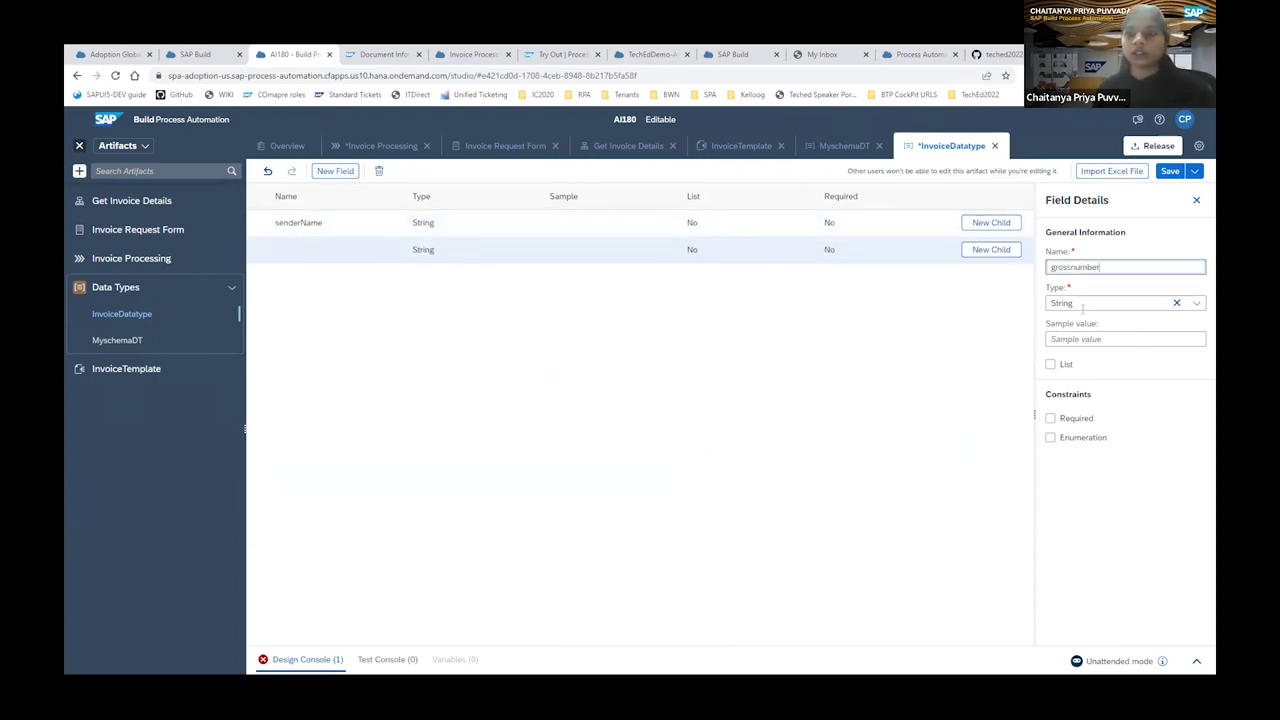
left_click(1198, 304)
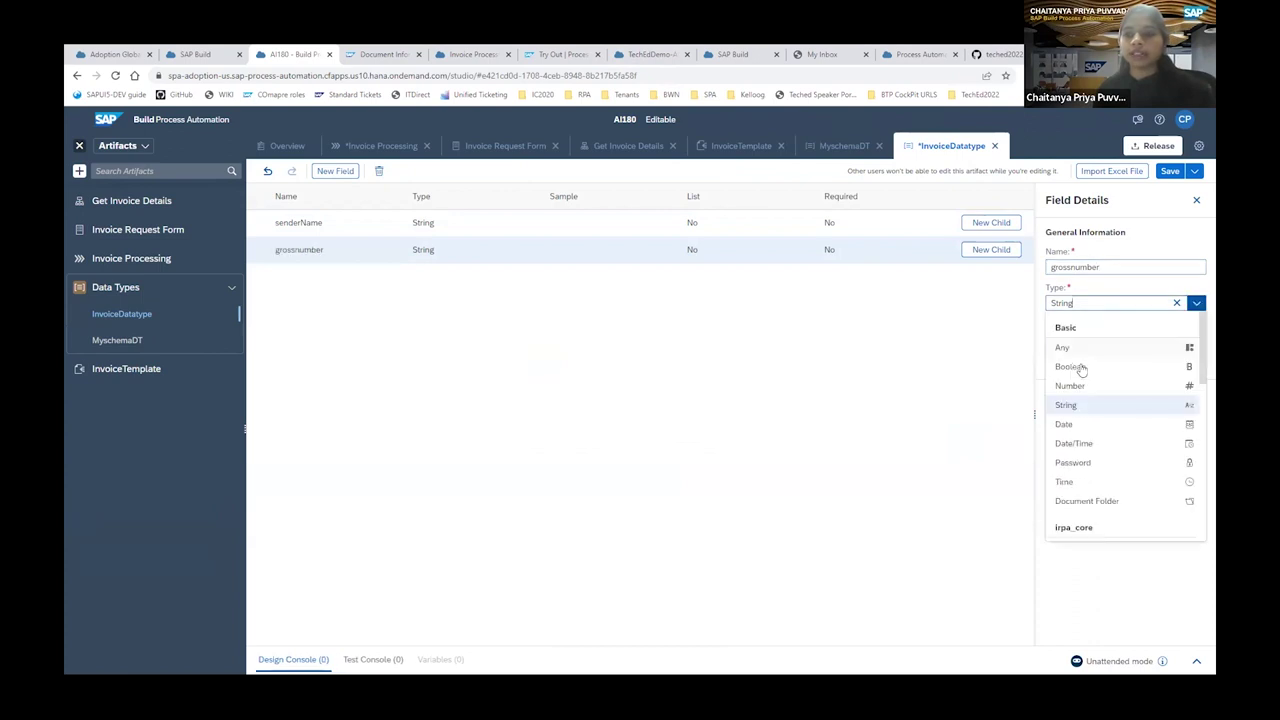
left_click(1078, 388)
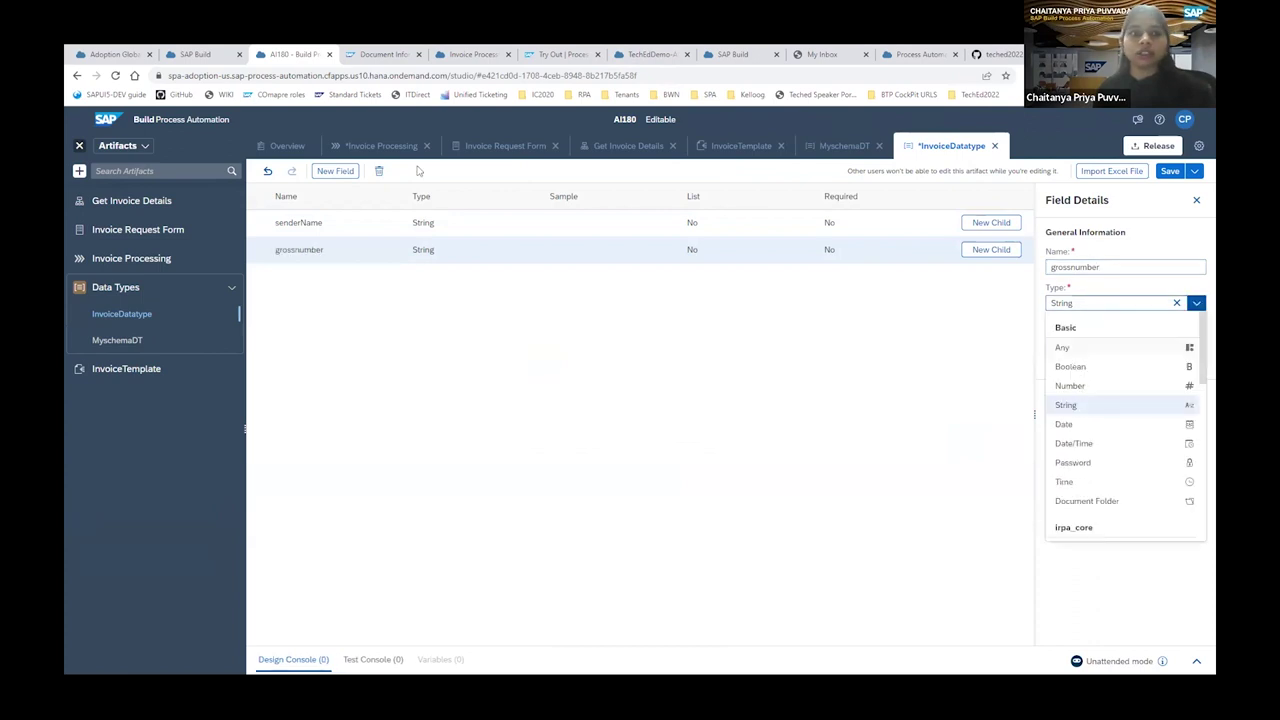
Add an Invoice field and save InvoiceDatatype.
left_click(335, 171)
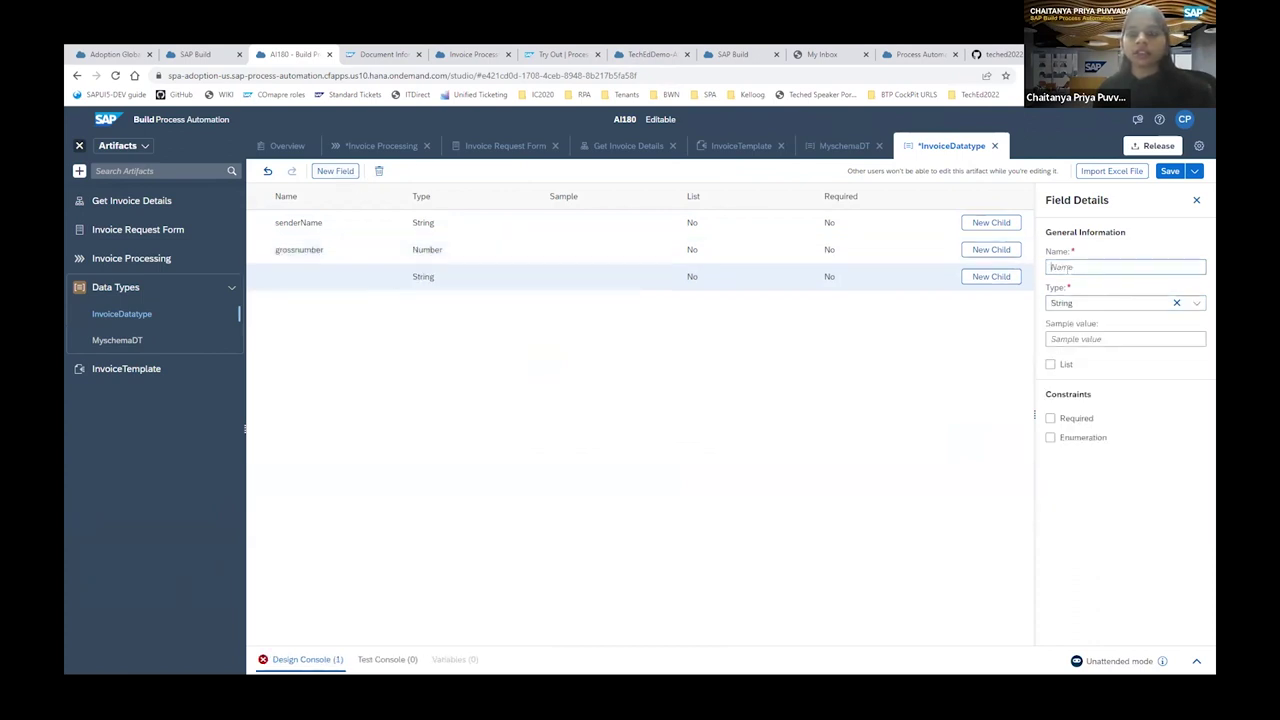
left_click(1068, 267)
type("In")
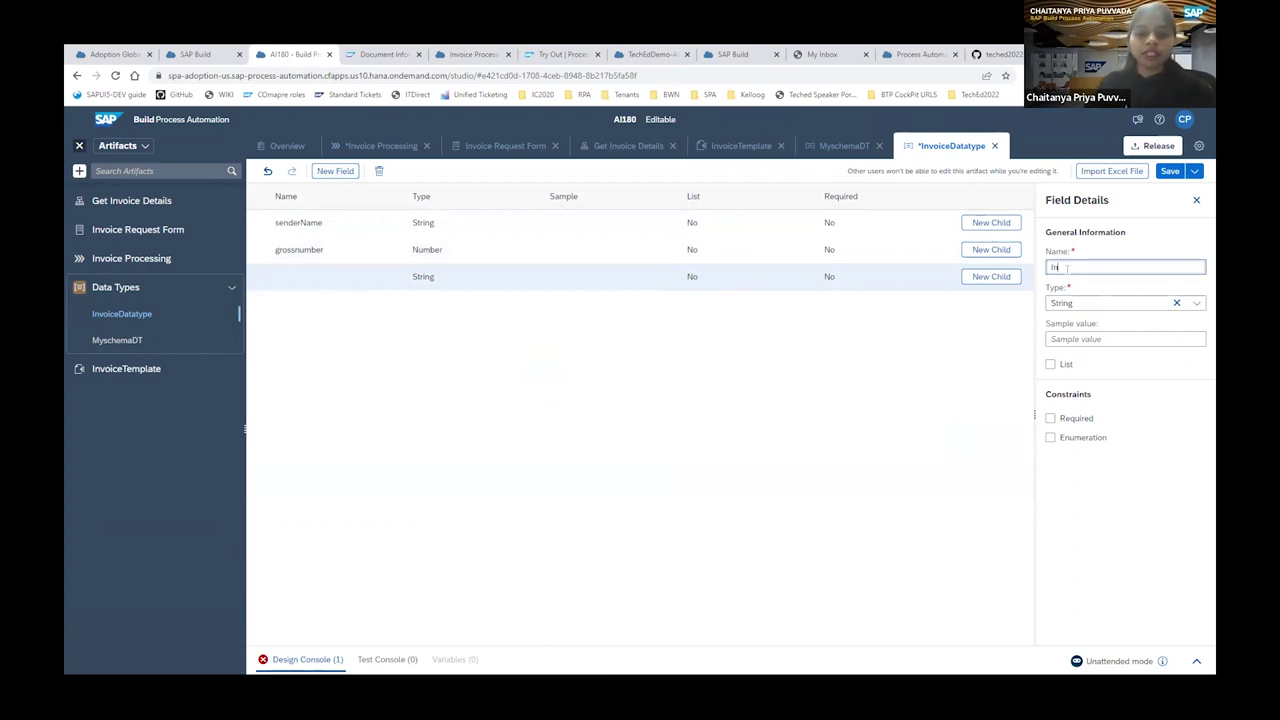
type("voice")
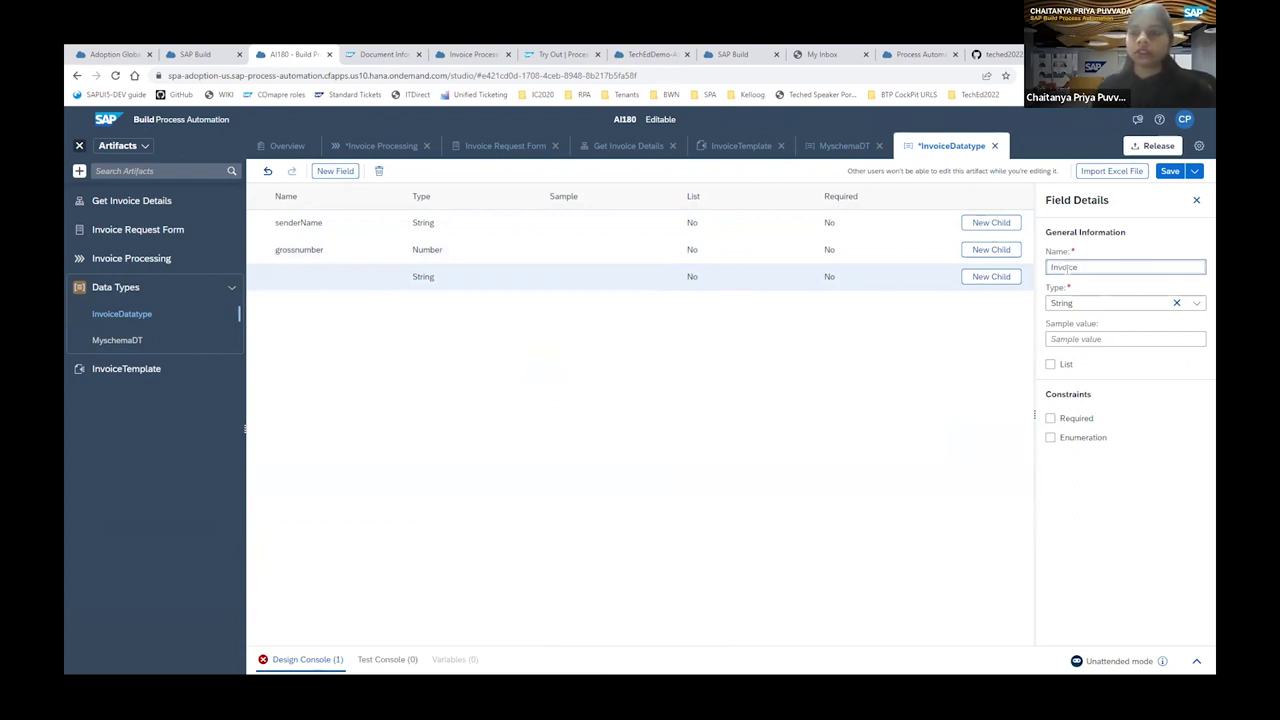
left_click(1168, 176)
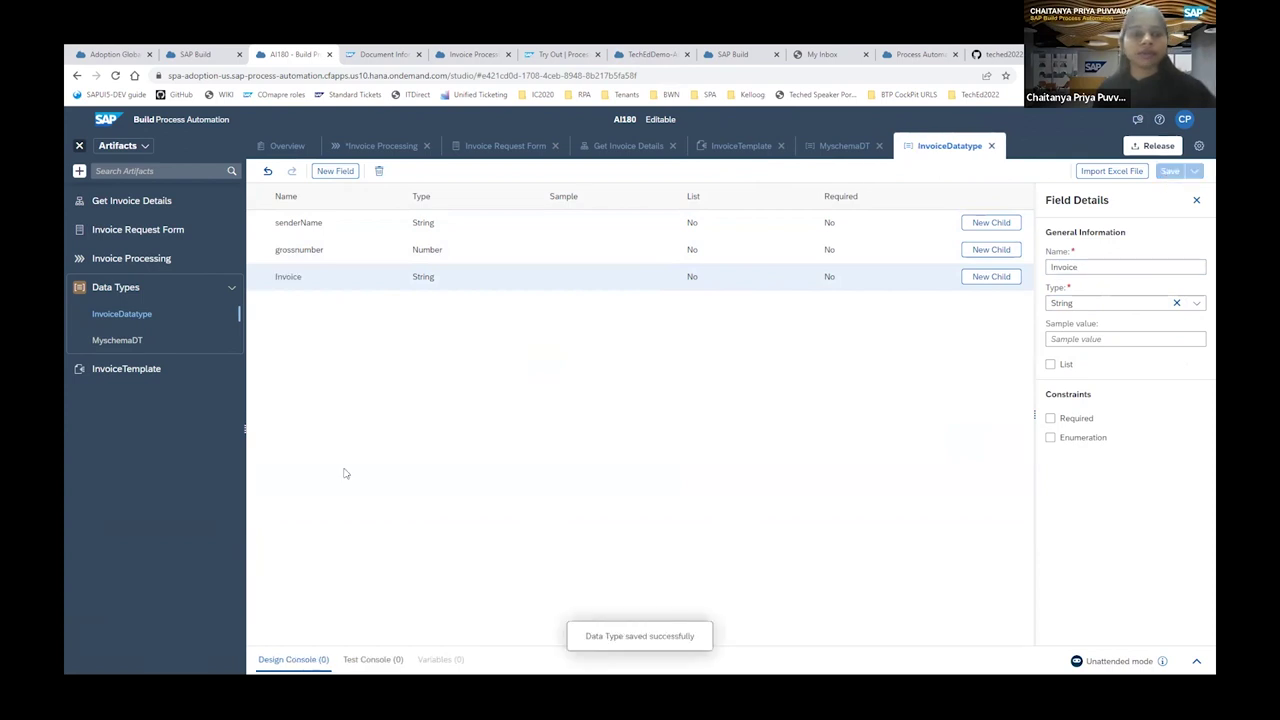
left_click(619, 147)
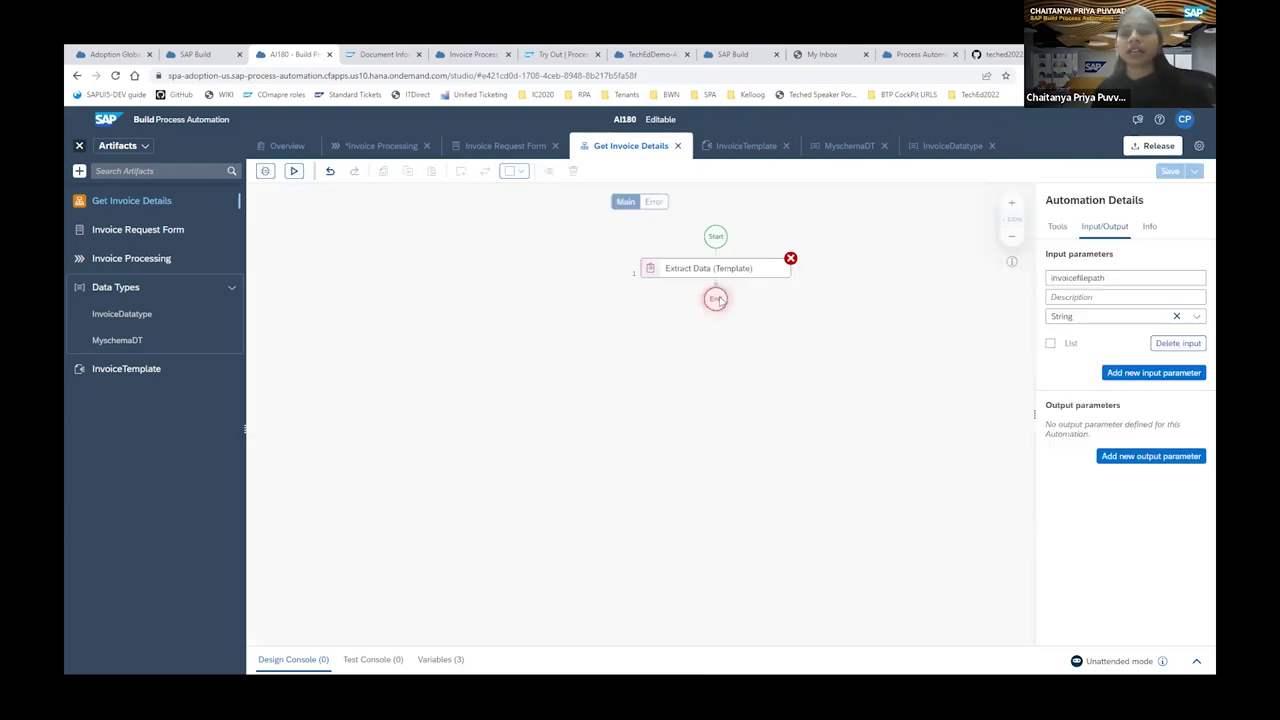
Add output parameter InvoiceDetails typed InvoiceDatatype to Get Invoice Details and save.
left_click(1147, 459)
left_click(1061, 428)
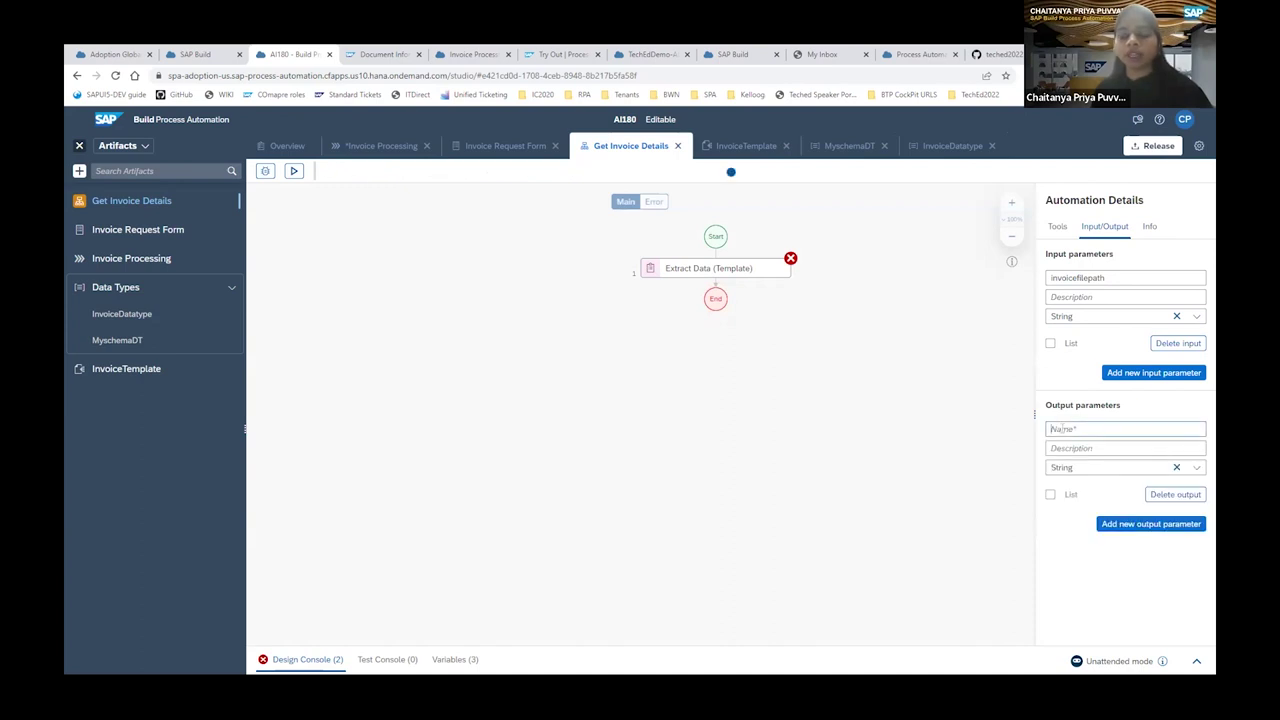
type("Invoice")
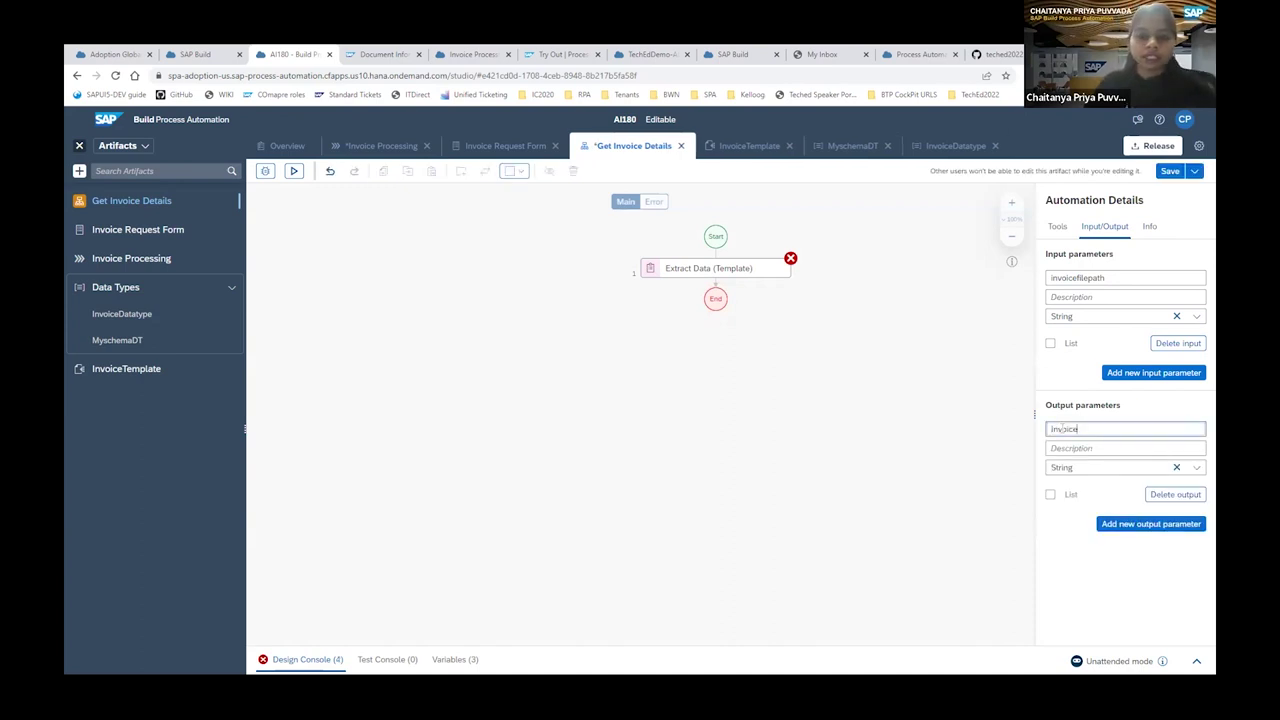
type("Details")
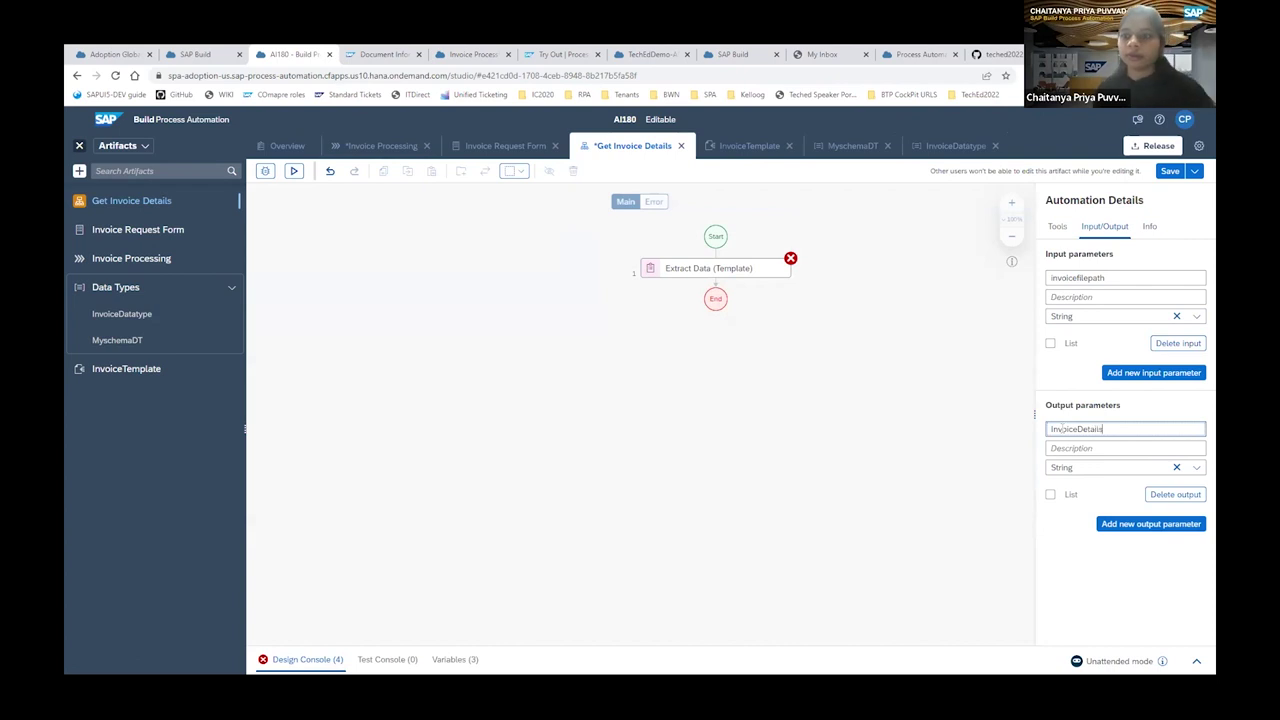
left_click(1198, 469)
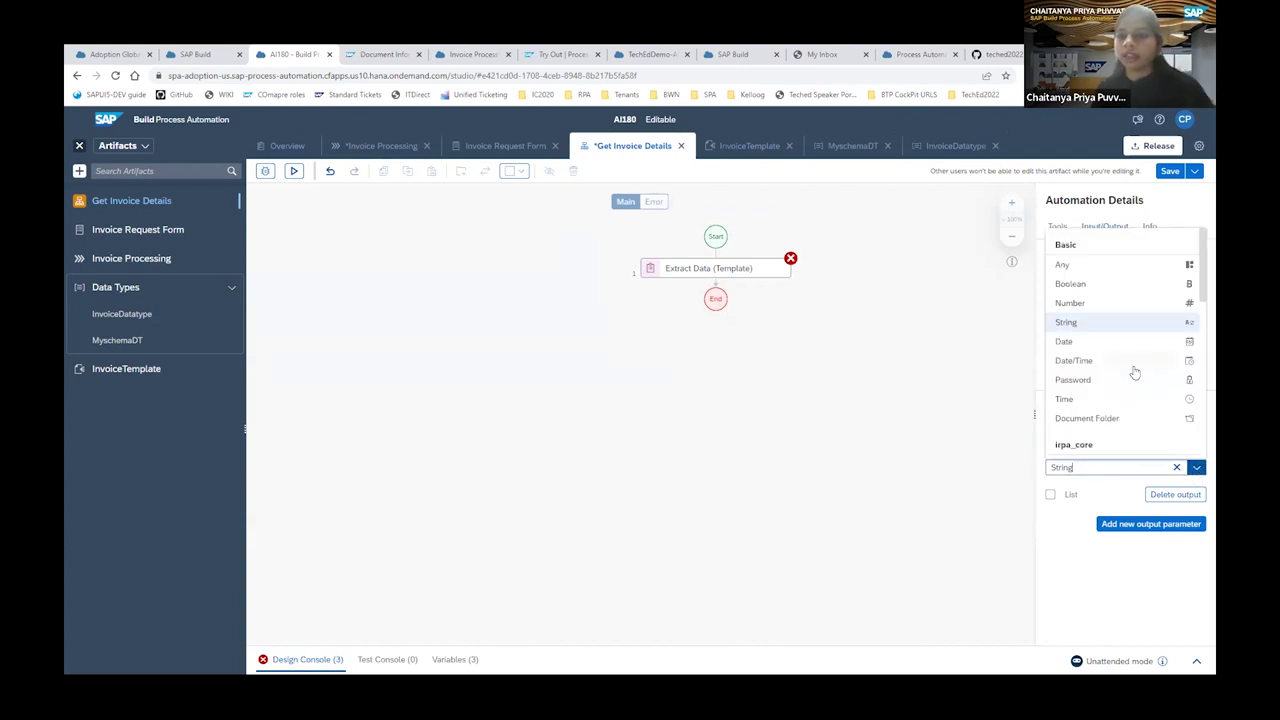
scroll(1130, 393, "down", 5)
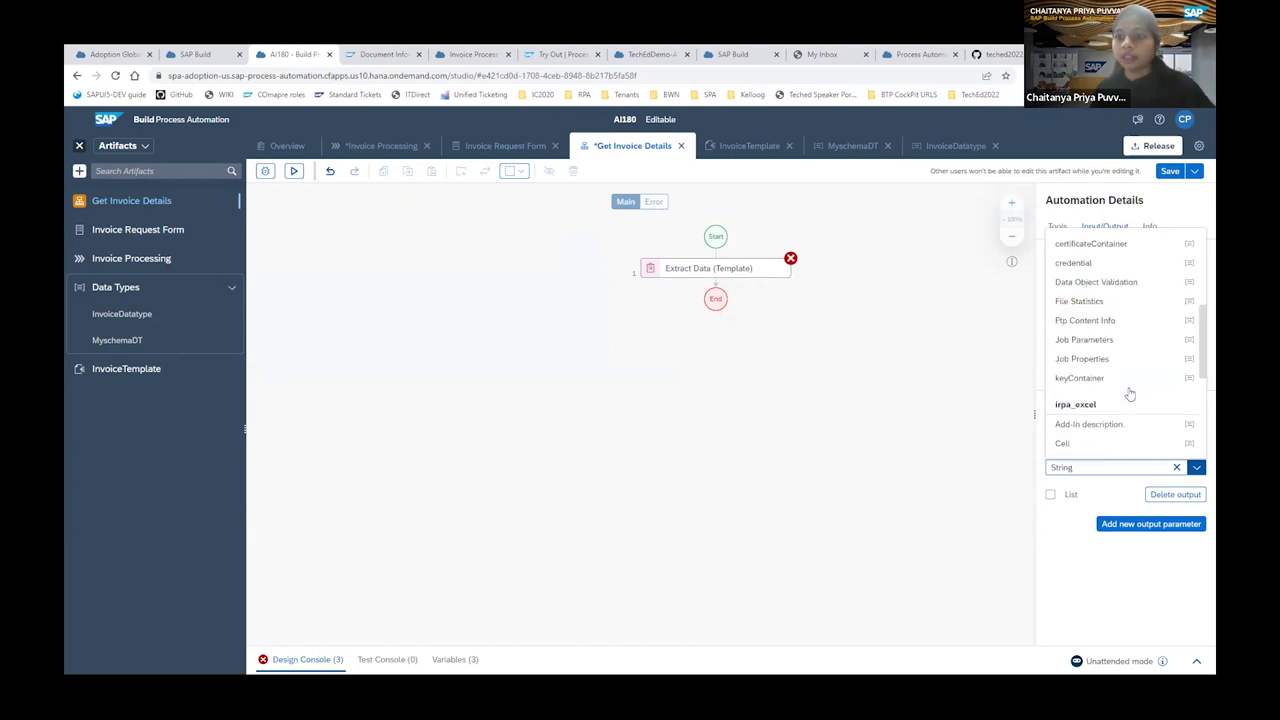
scroll(1130, 393, "down", 5)
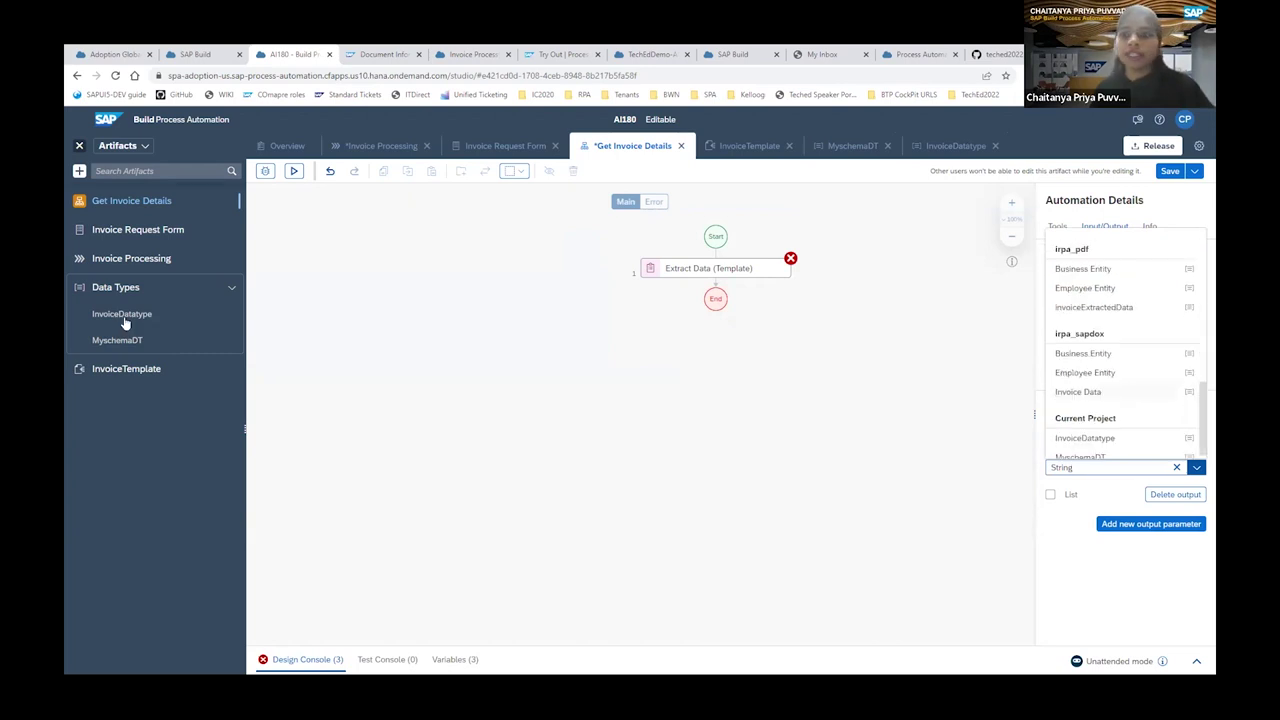
scroll(1115, 431, "down", 1)
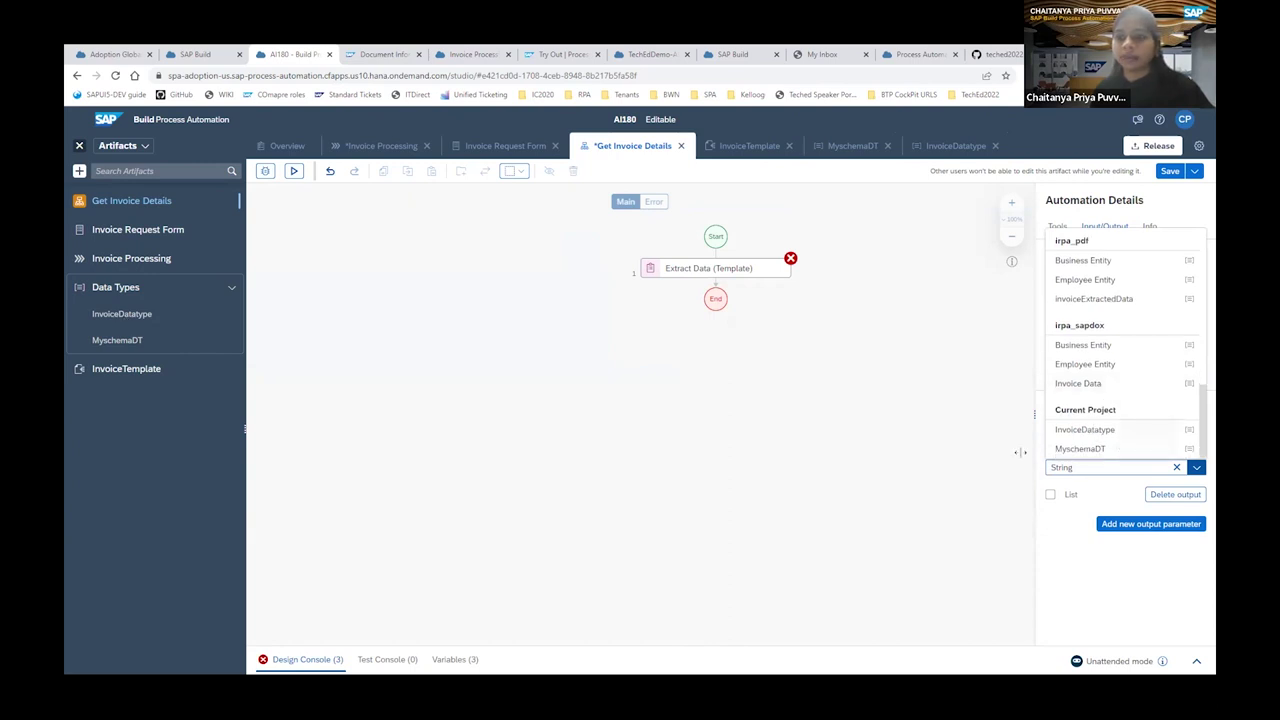
left_click(1085, 429)
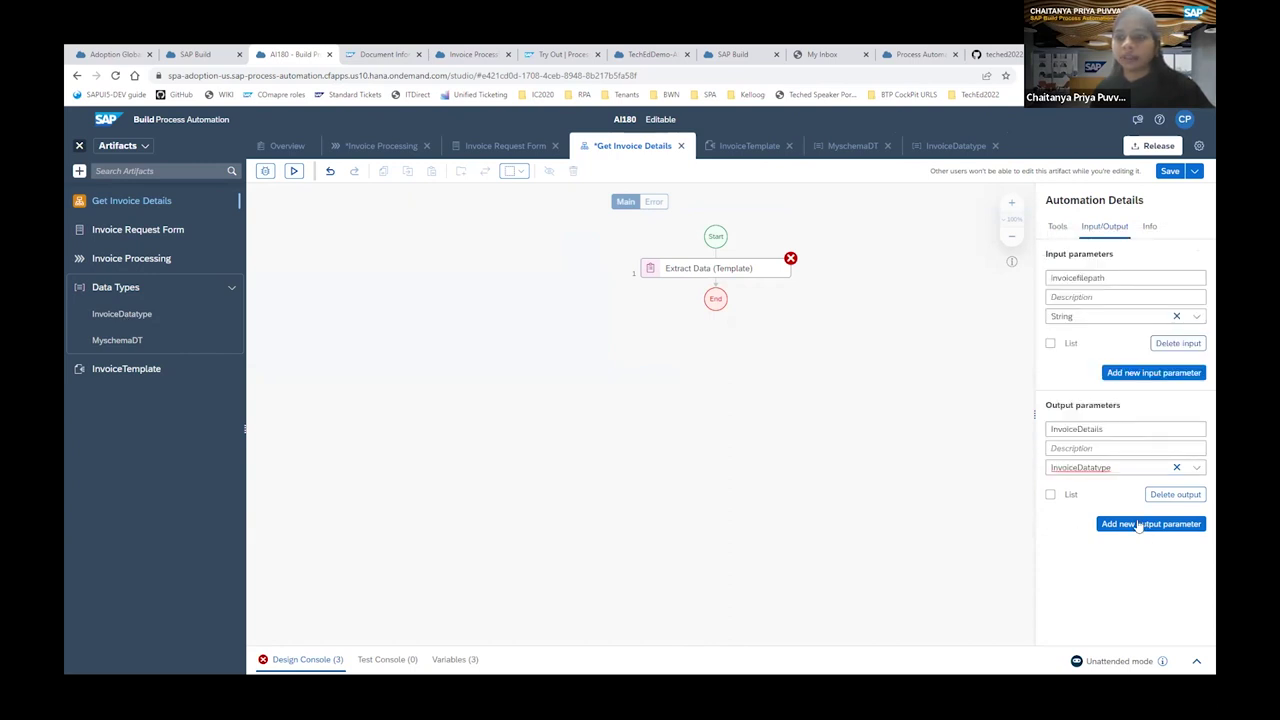
left_click(1166, 174)
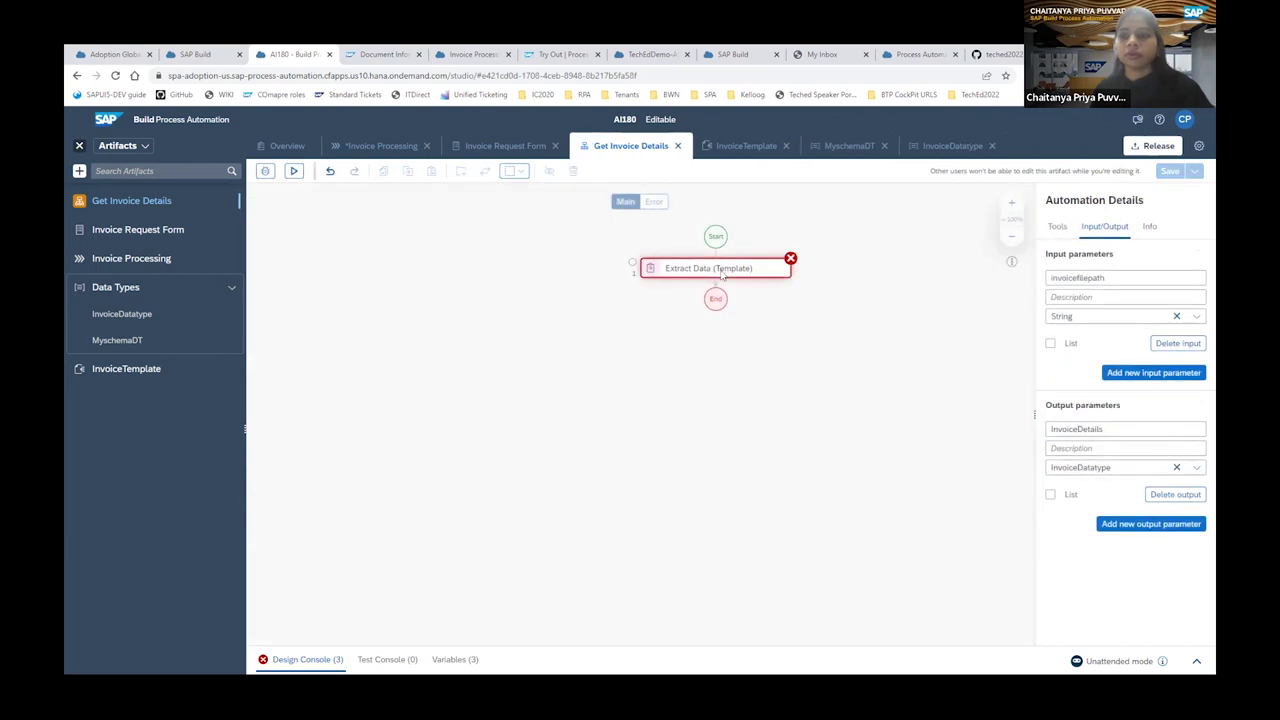
Set Extract Data to schema Myschema, template InvoiceTemplate, documentPath from invoicefilepath.
left_click(730, 274)
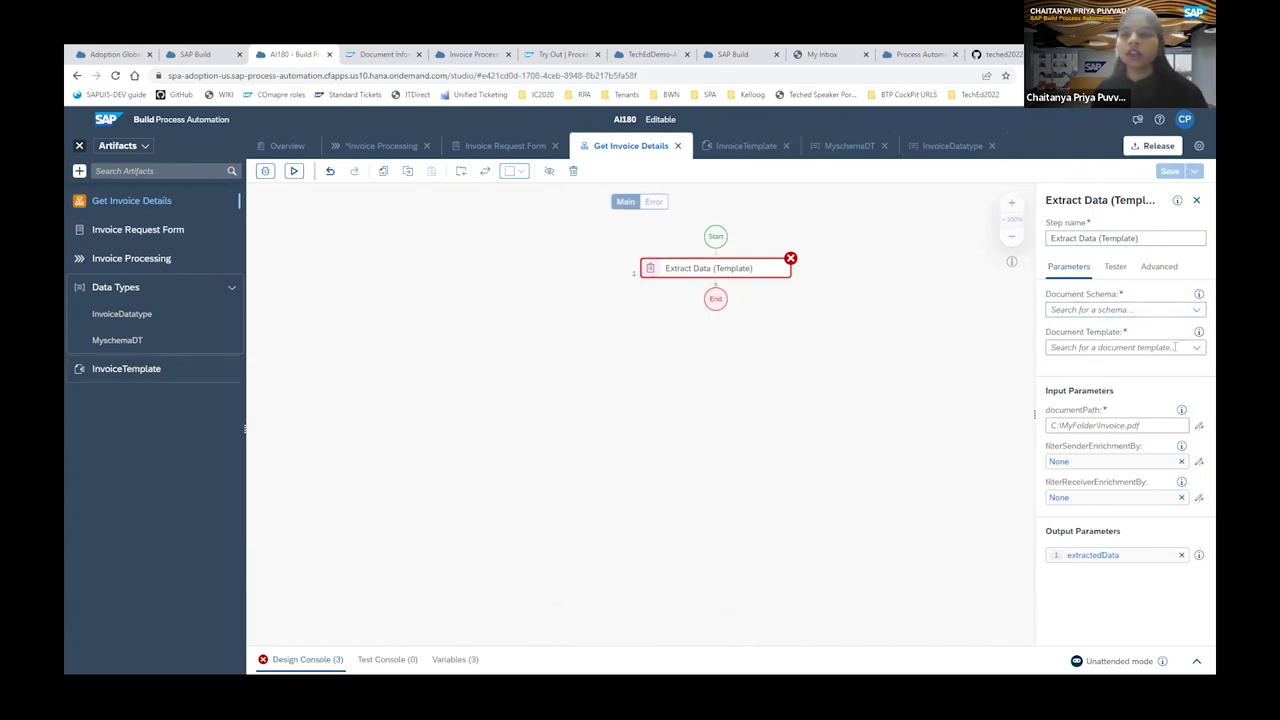
left_click(1196, 309)
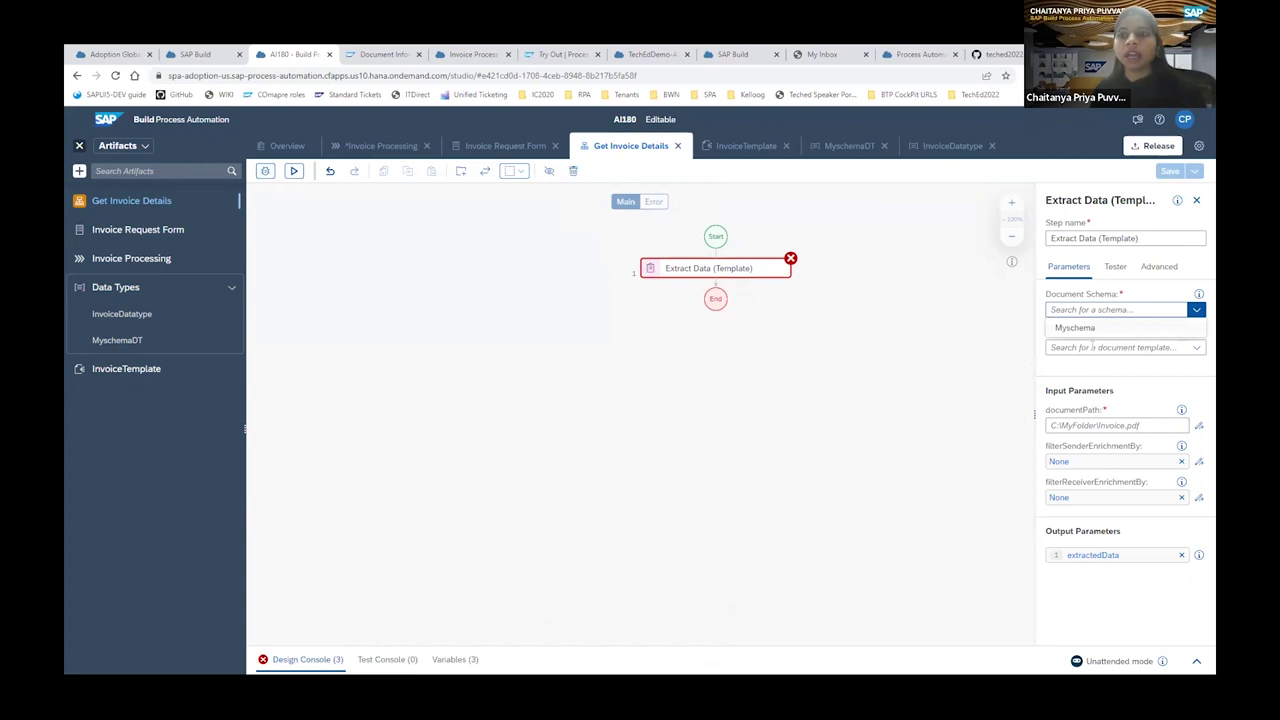
left_click(1092, 329)
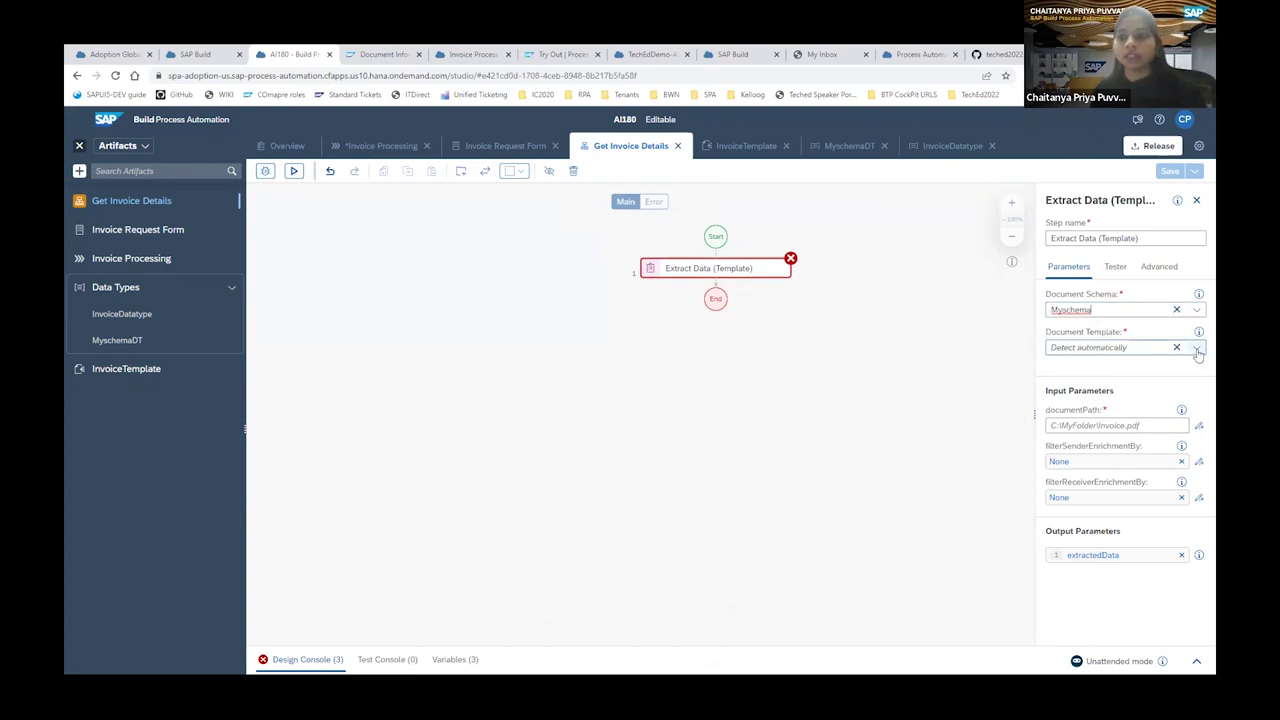
left_click(1094, 388)
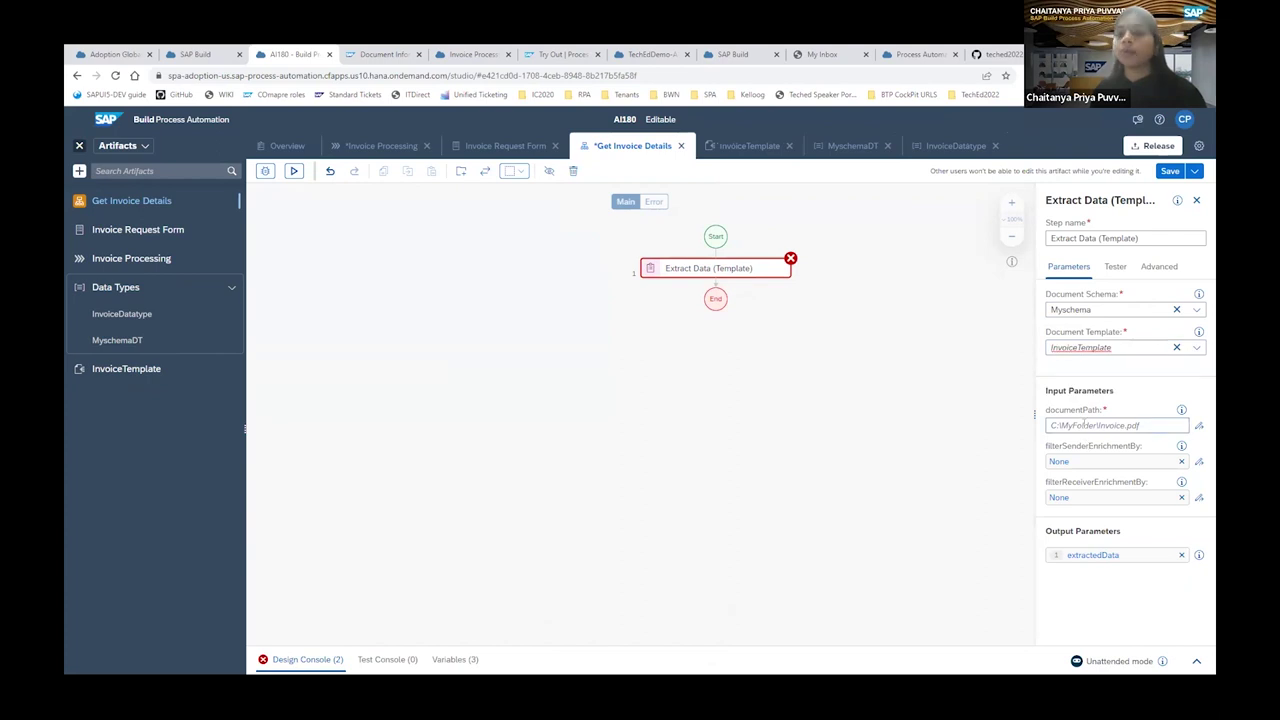
left_click(1080, 425)
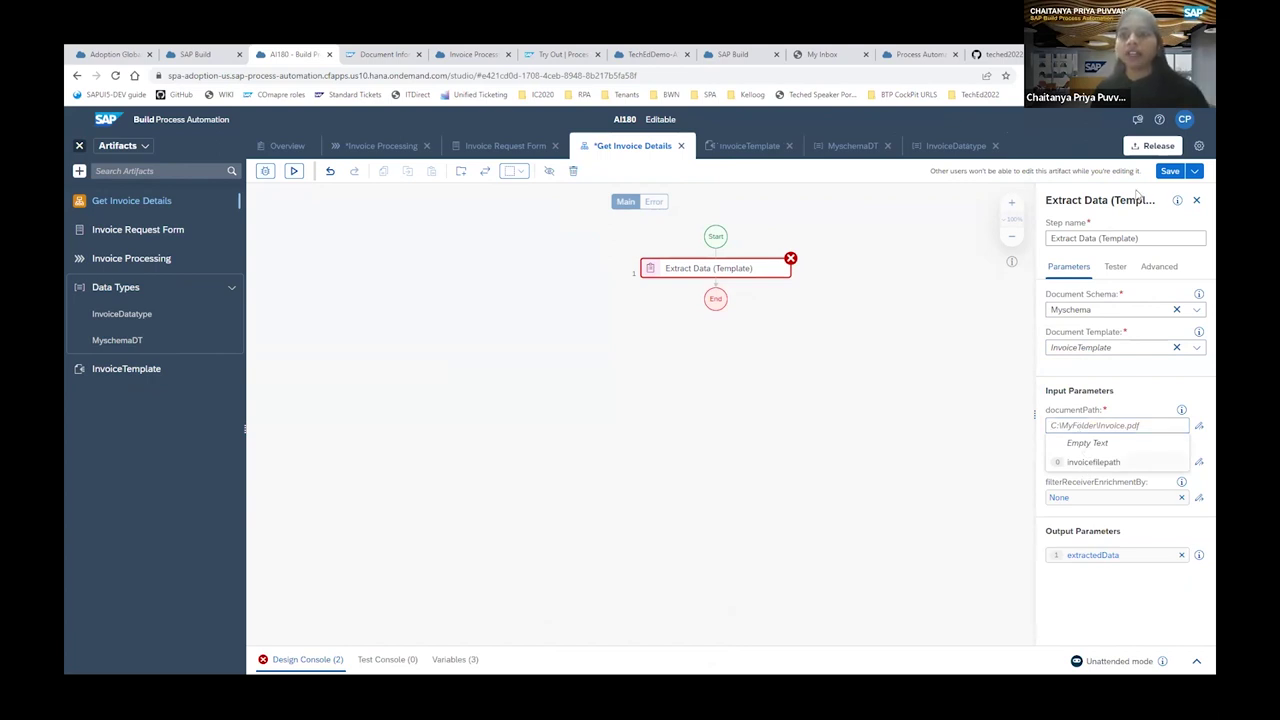
left_click(1088, 465)
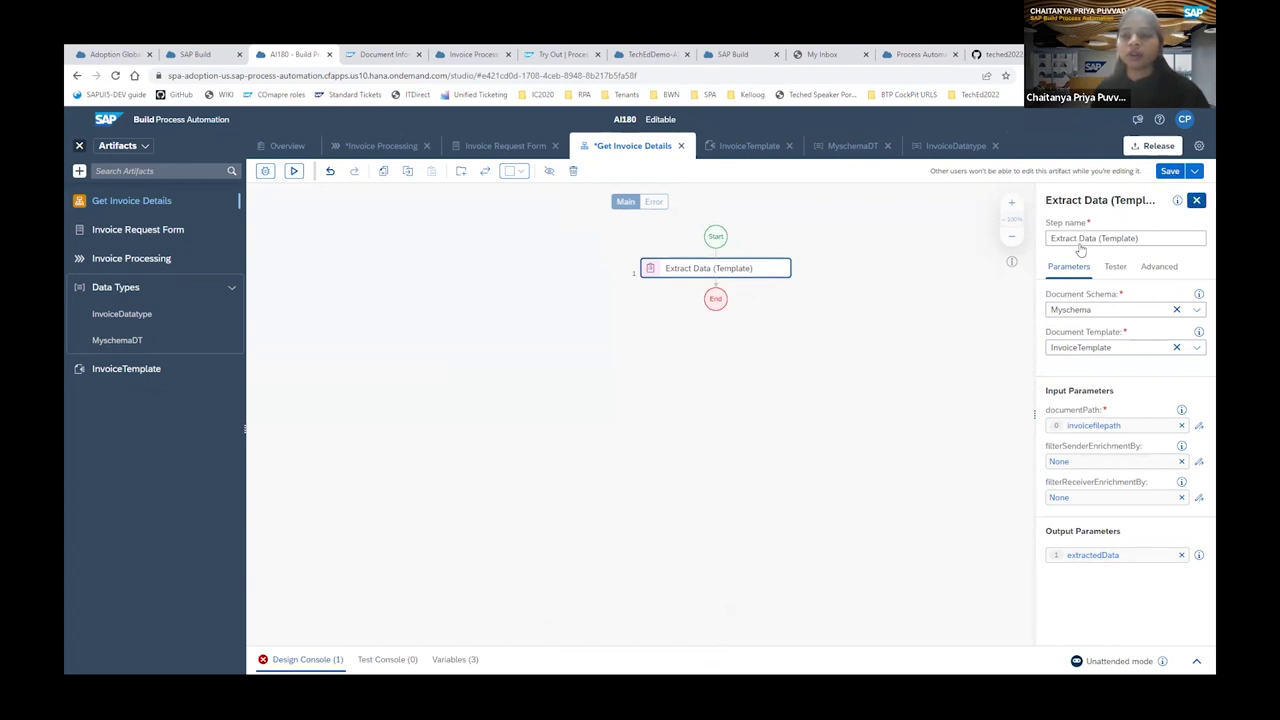
left_click(929, 278)
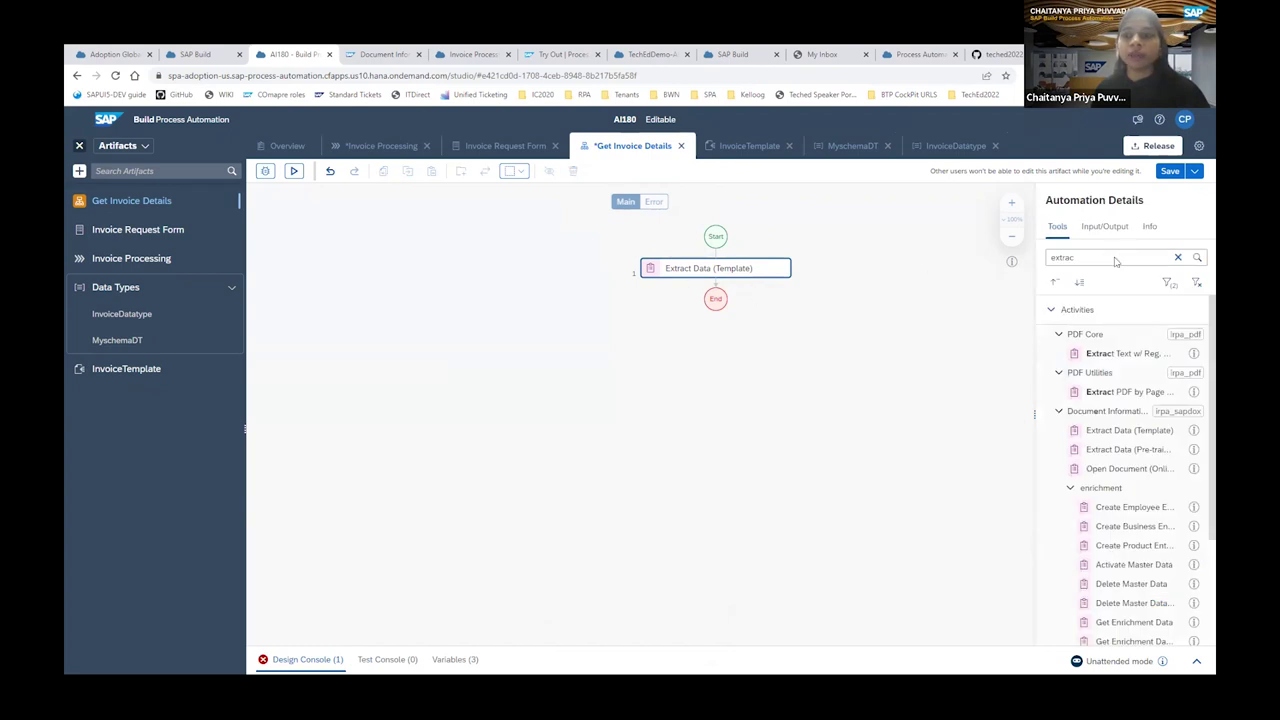
List all data types under Data and drag an InvoiceDatatype variable after Extract Data.
left_click(1177, 257)
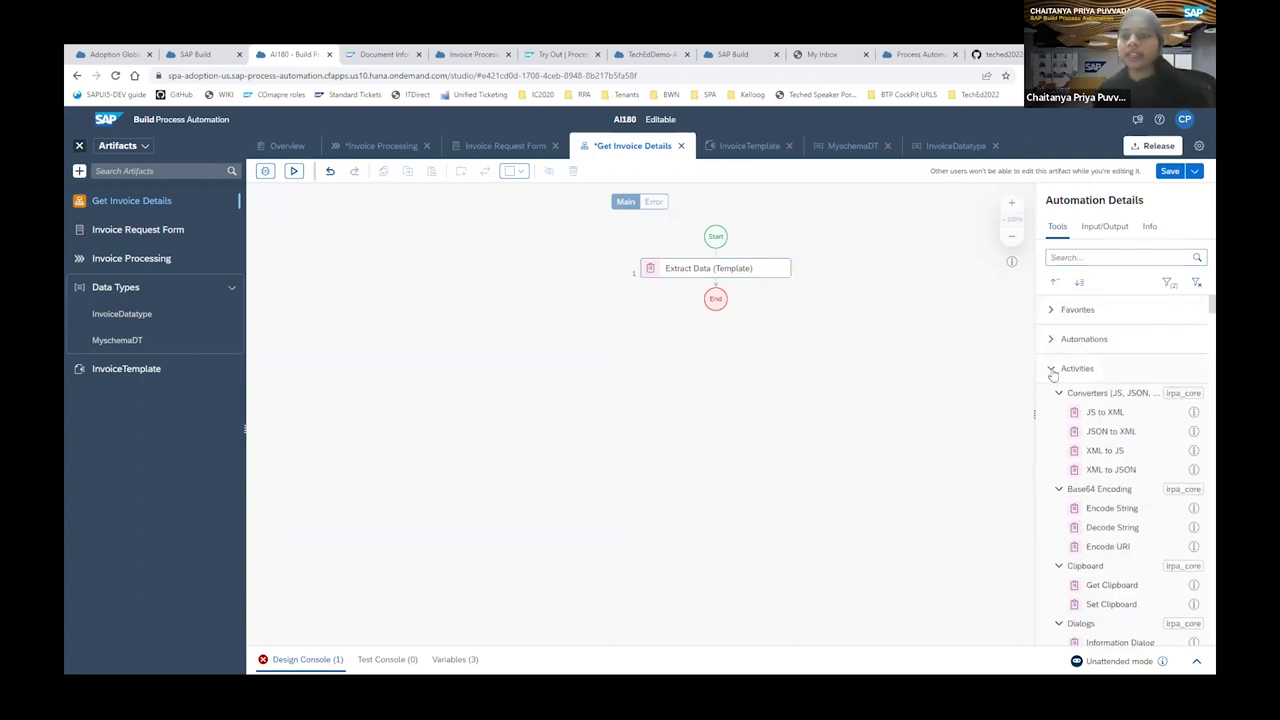
left_click(1051, 368)
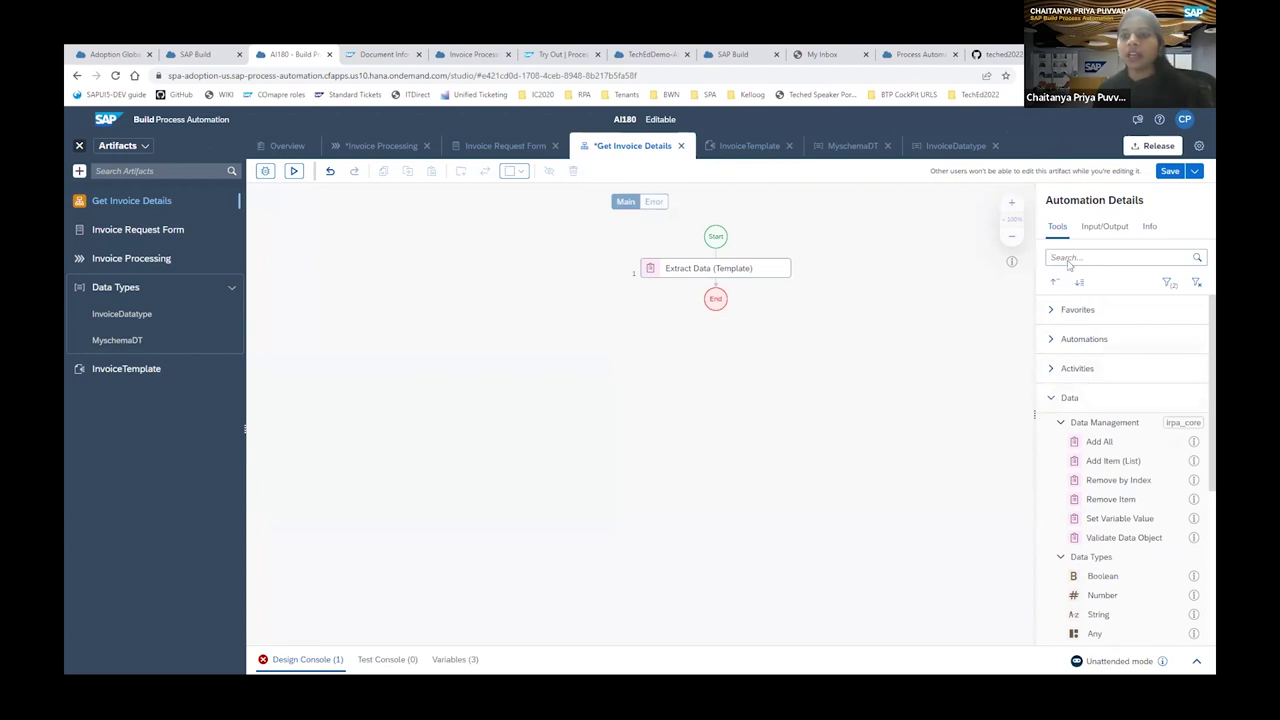
scroll(1095, 517, "down", 1)
scroll(1095, 517, "down", 5)
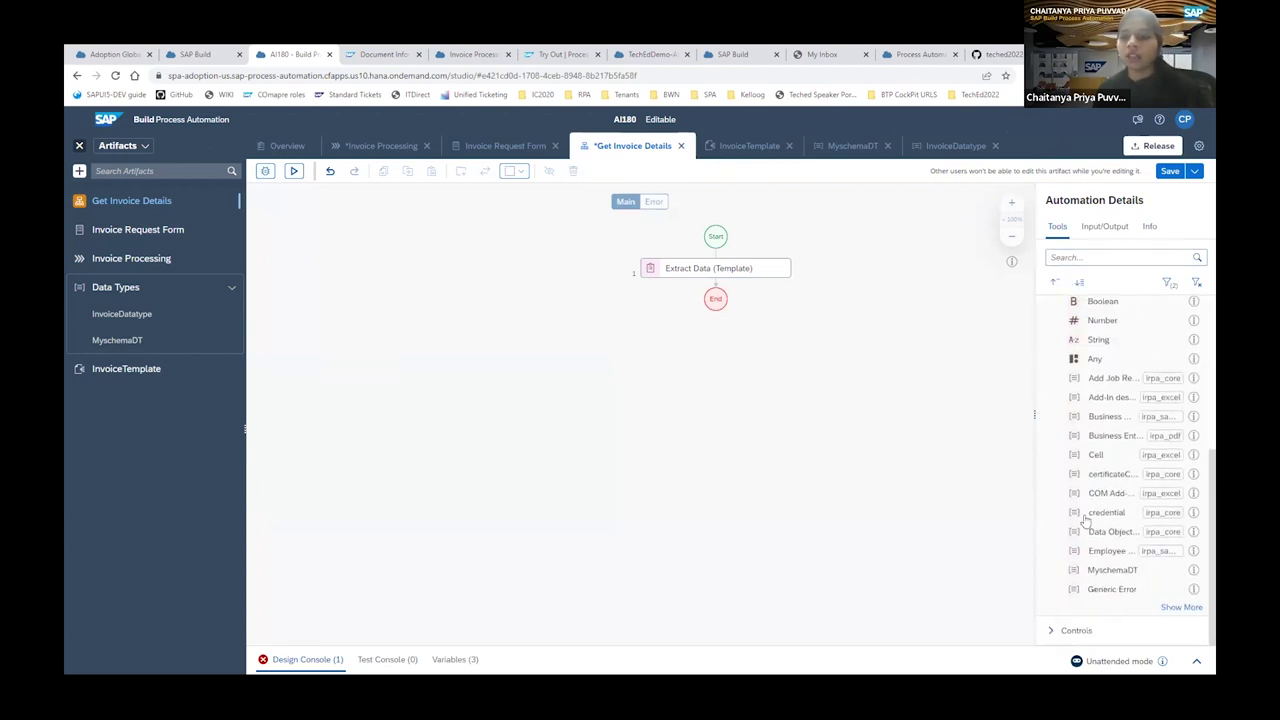
left_click(1181, 607)
scroll(1127, 572, "down", 3)
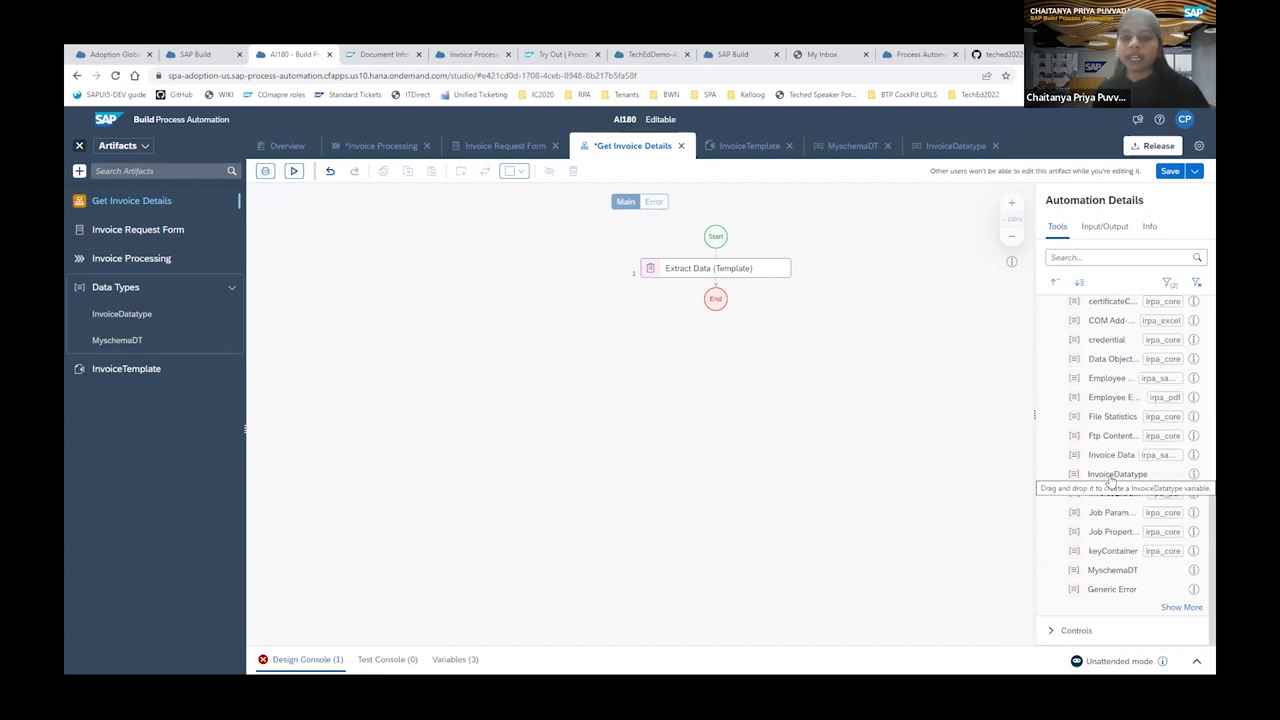
left_click_drag(1107, 478, 711, 283)
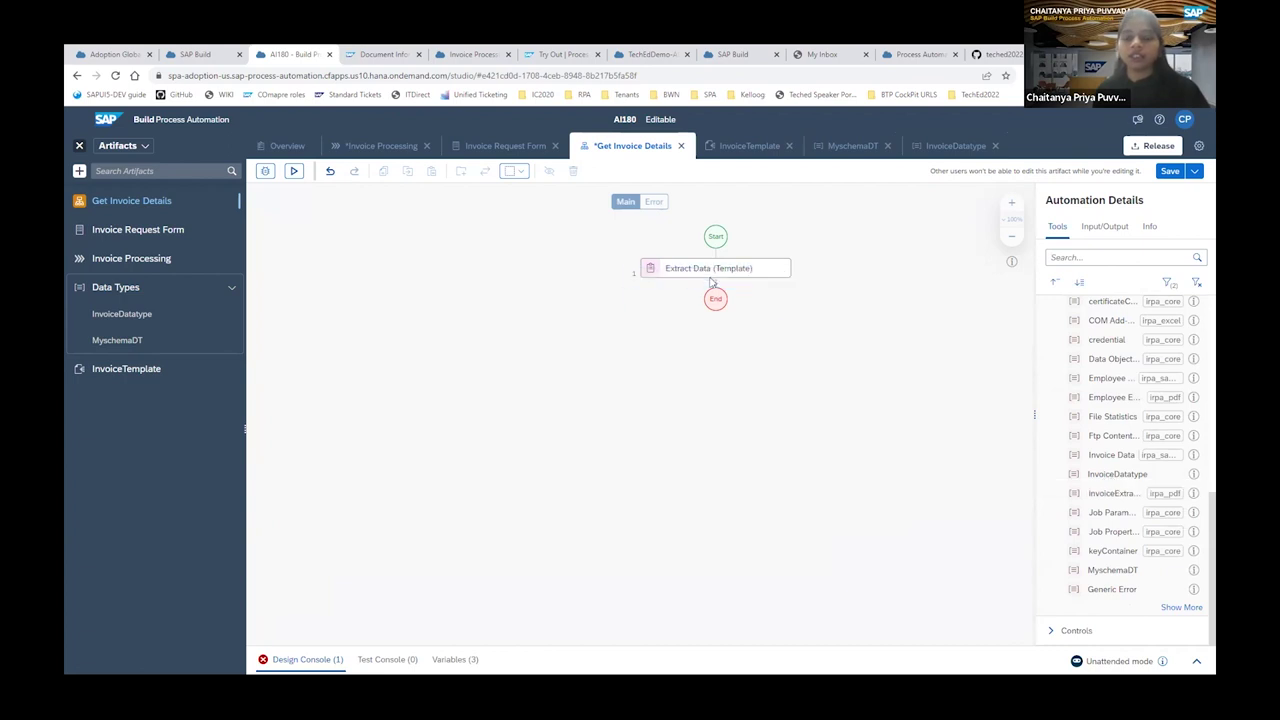
Insert the InvoiceDatatype variable step after Extract Data and fill it with custom field values.
left_click(711, 300)
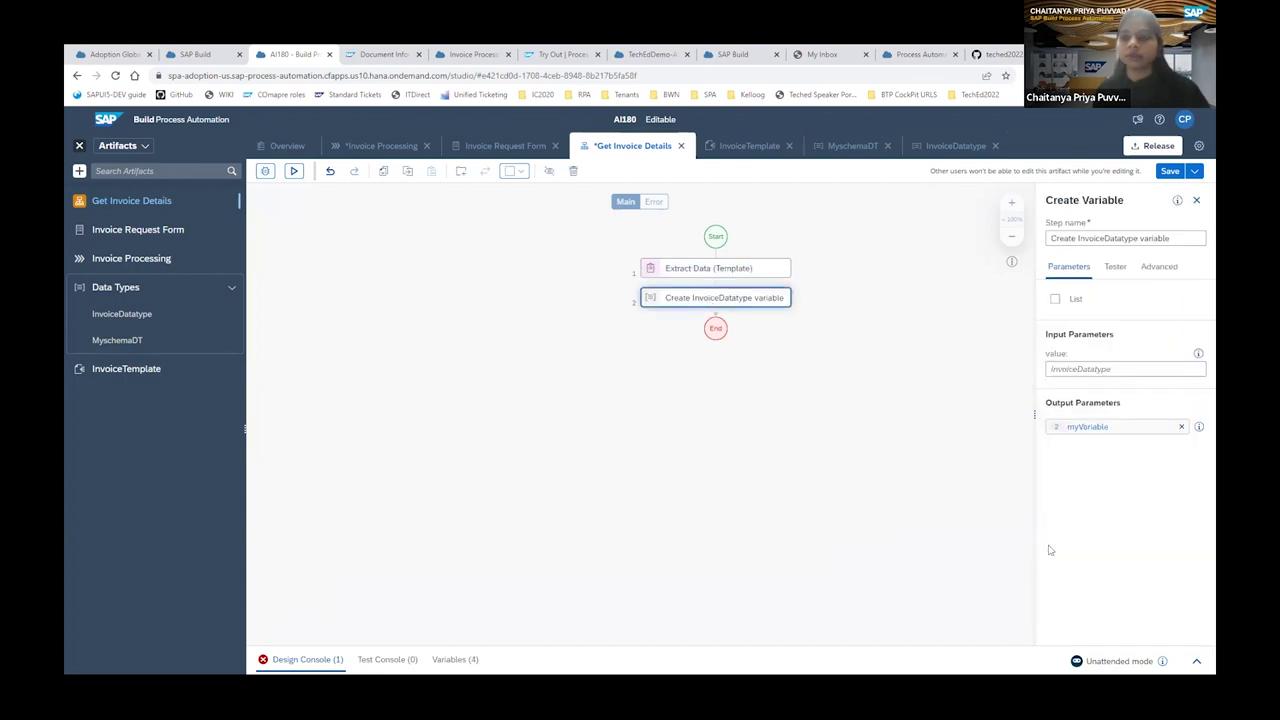
left_click(1082, 369)
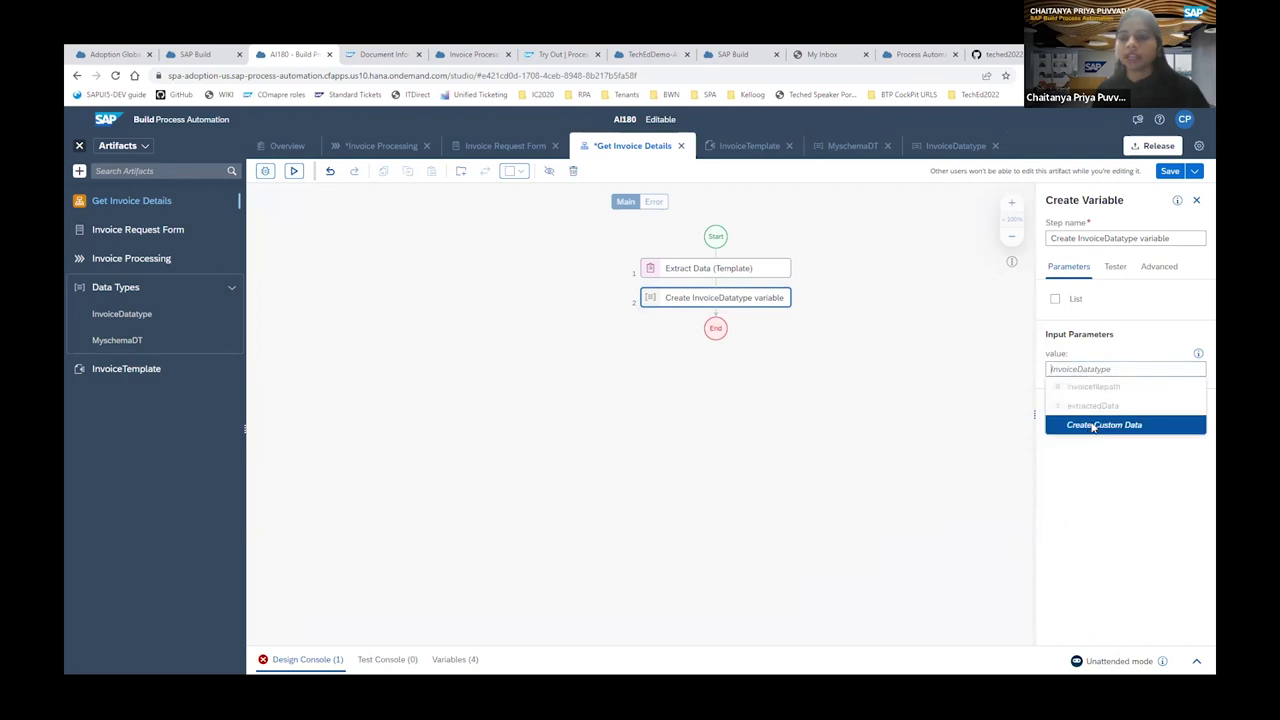
left_click(1093, 426)
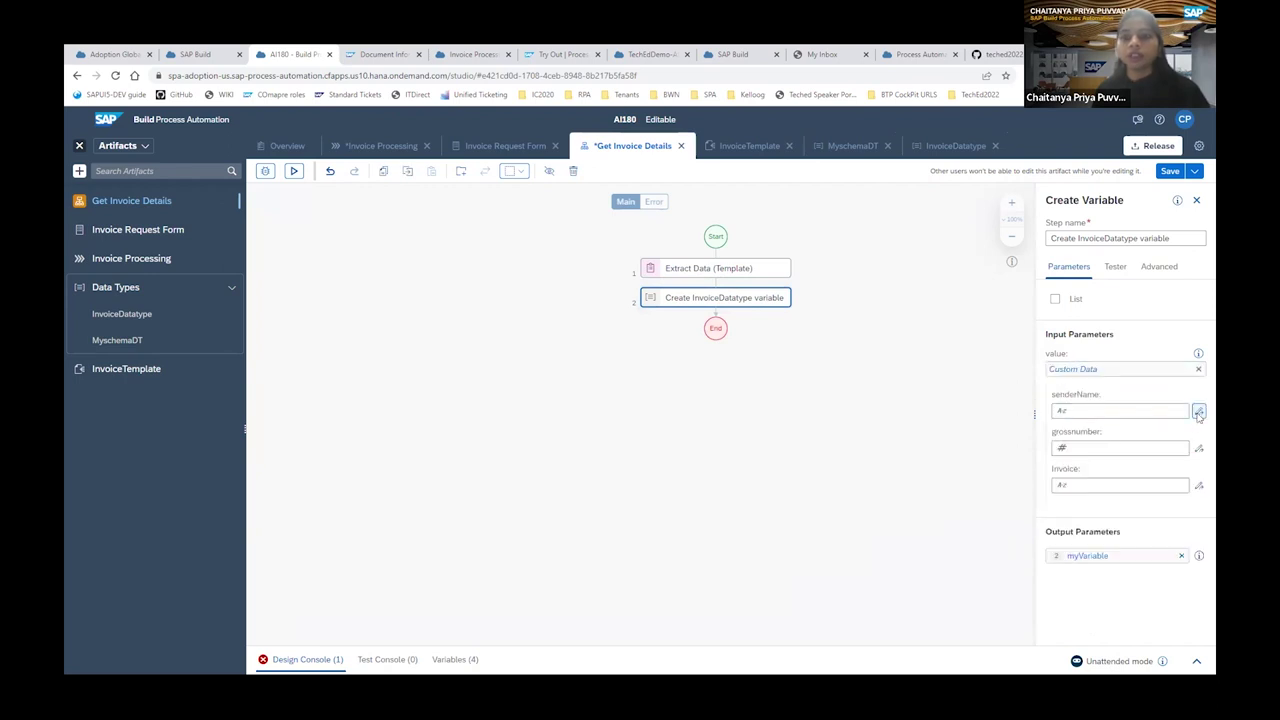
Map senderName to Step1.extractedData.headerFields.senderName.value.
left_click(1199, 412)
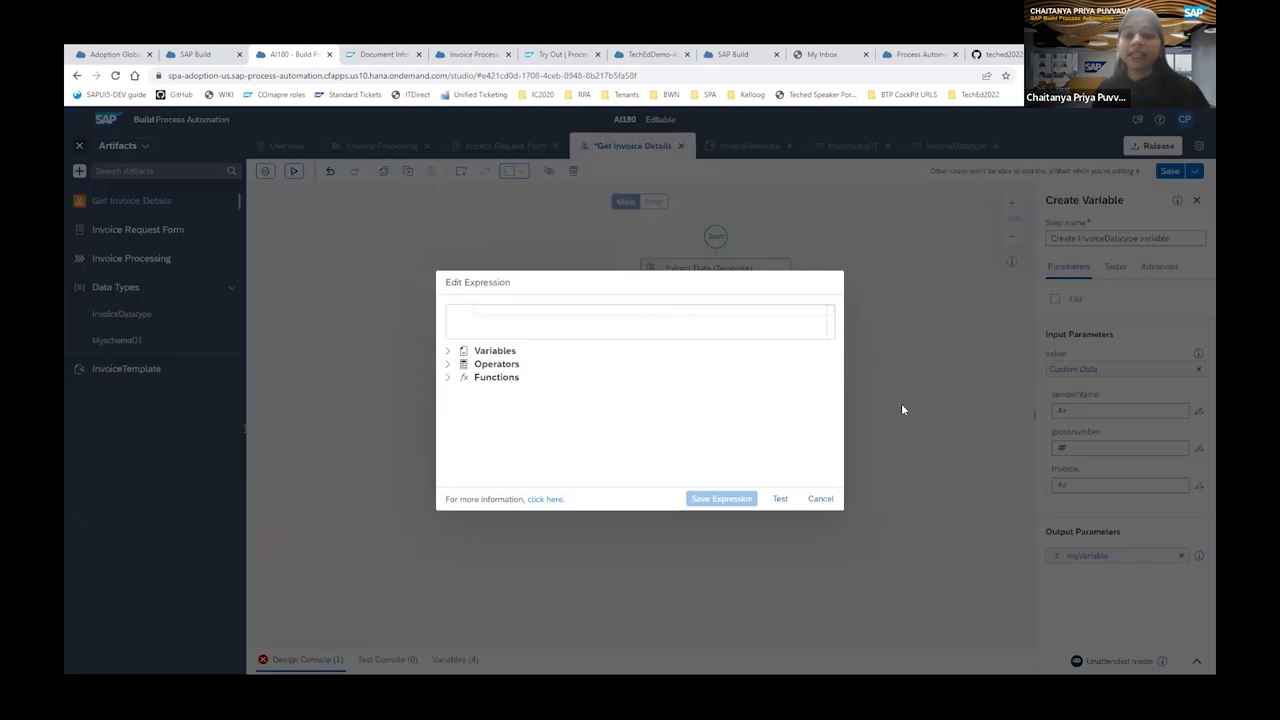
left_click(449, 352)
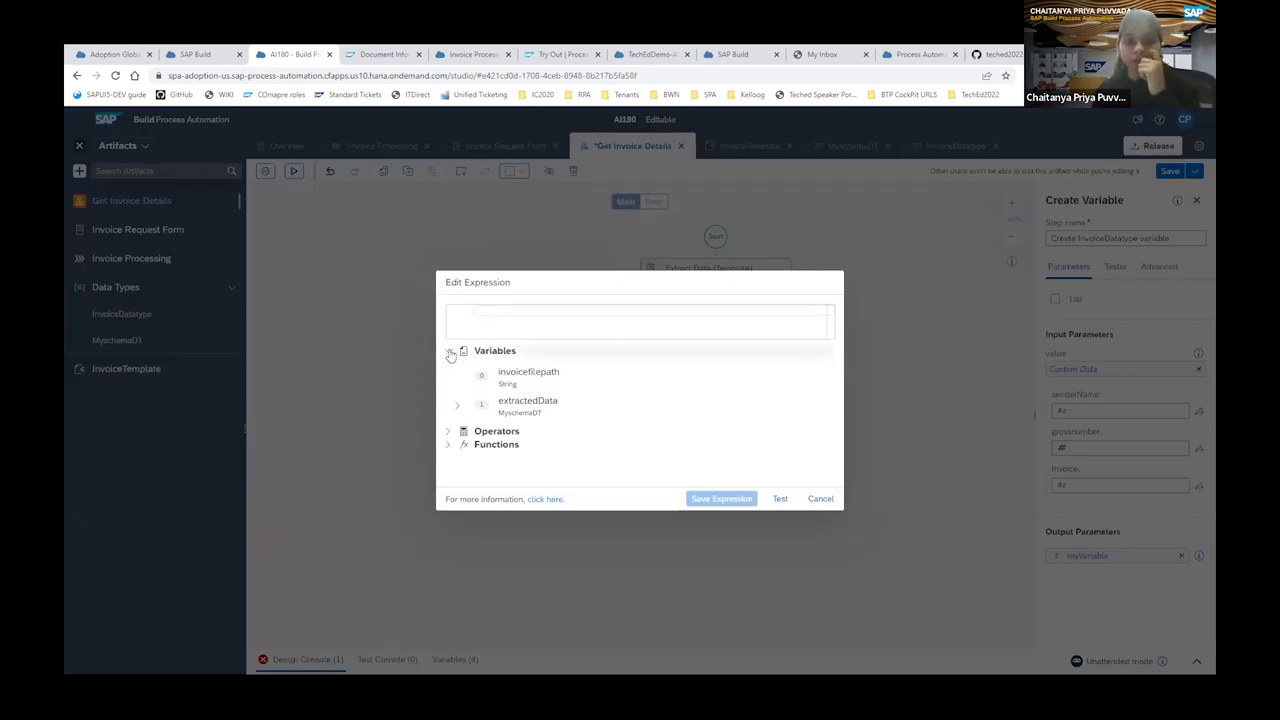
left_click(458, 408)
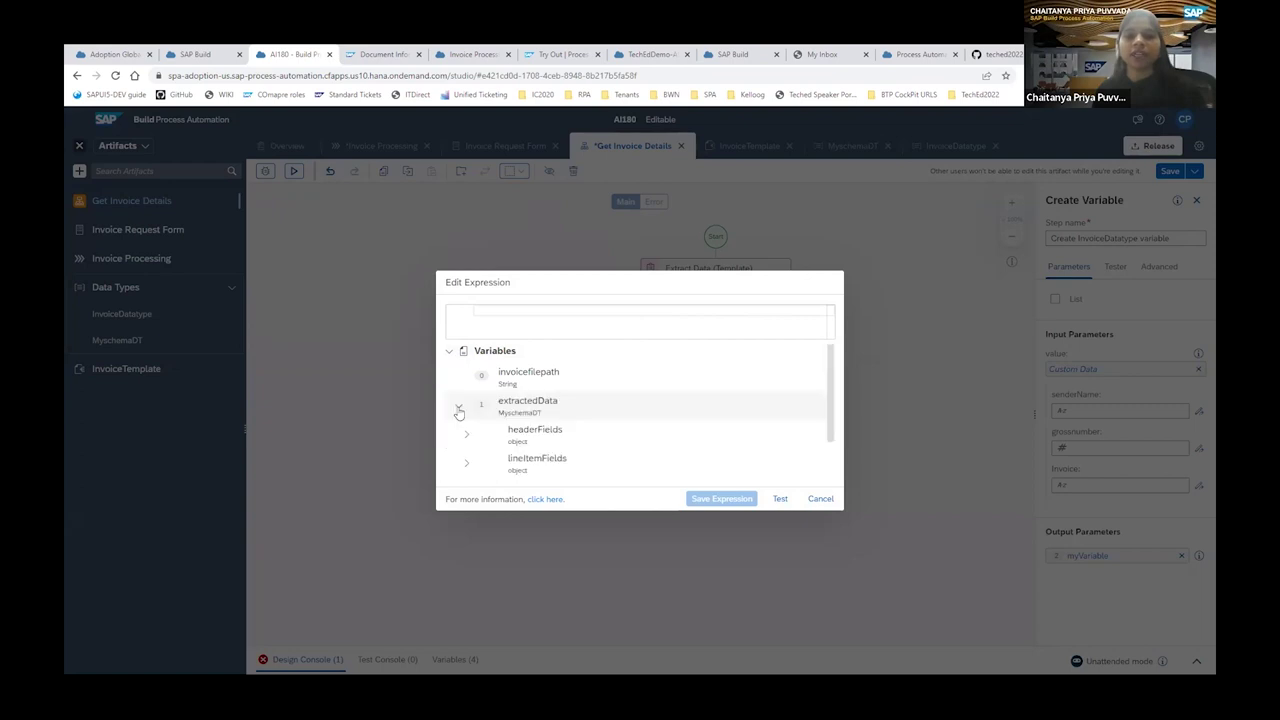
left_click(516, 440)
left_click(466, 434)
scroll(475, 432, "down", 2)
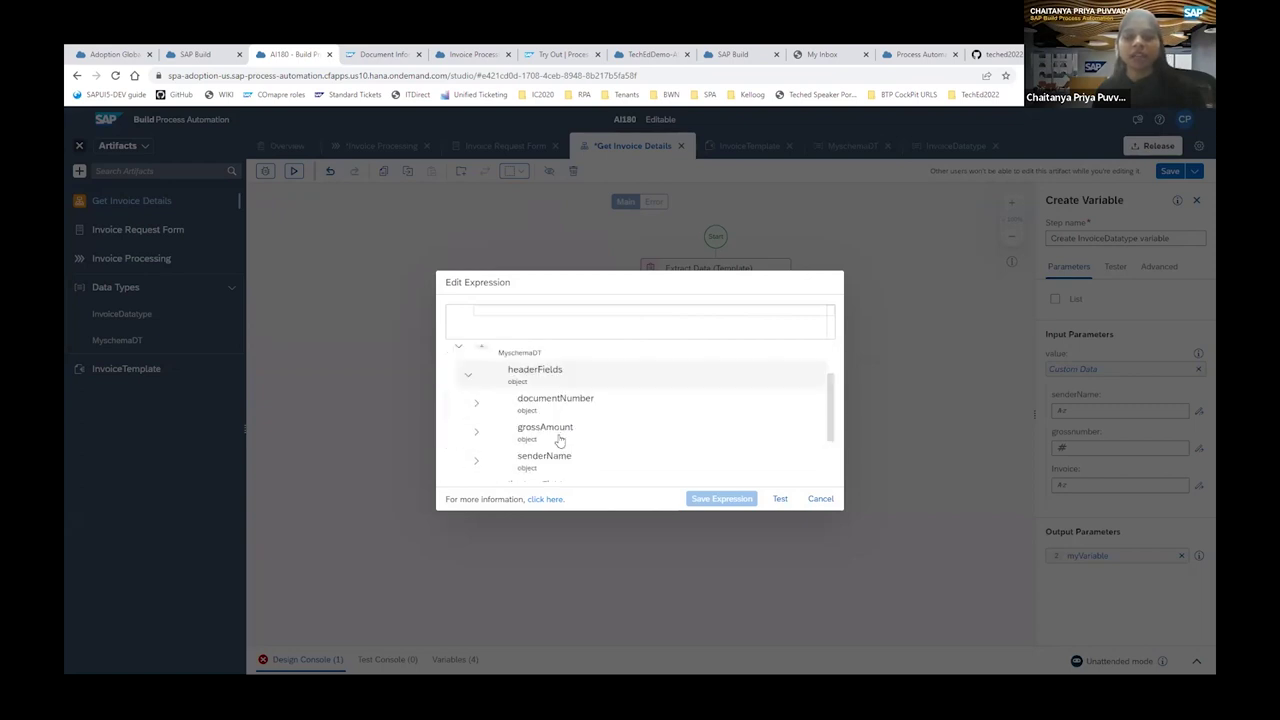
scroll(485, 425, "up", 1)
left_click(476, 406)
left_click(476, 408)
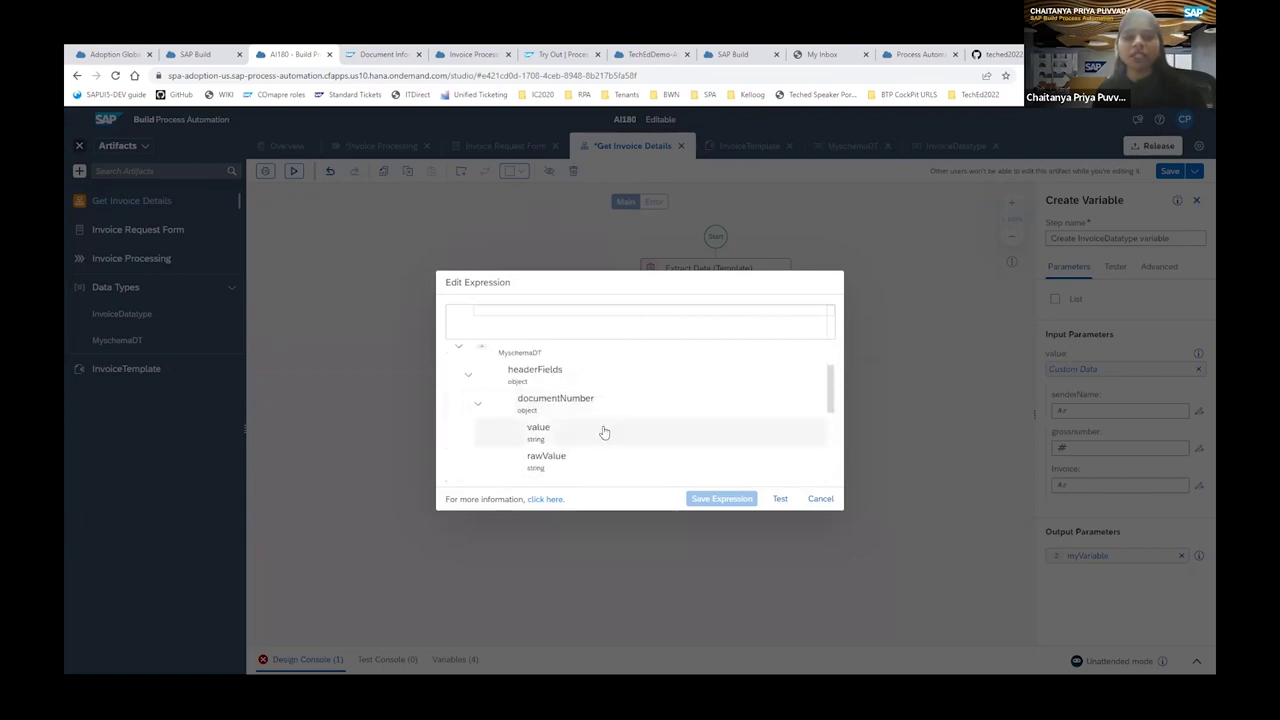
scroll(600, 420, "down", 2)
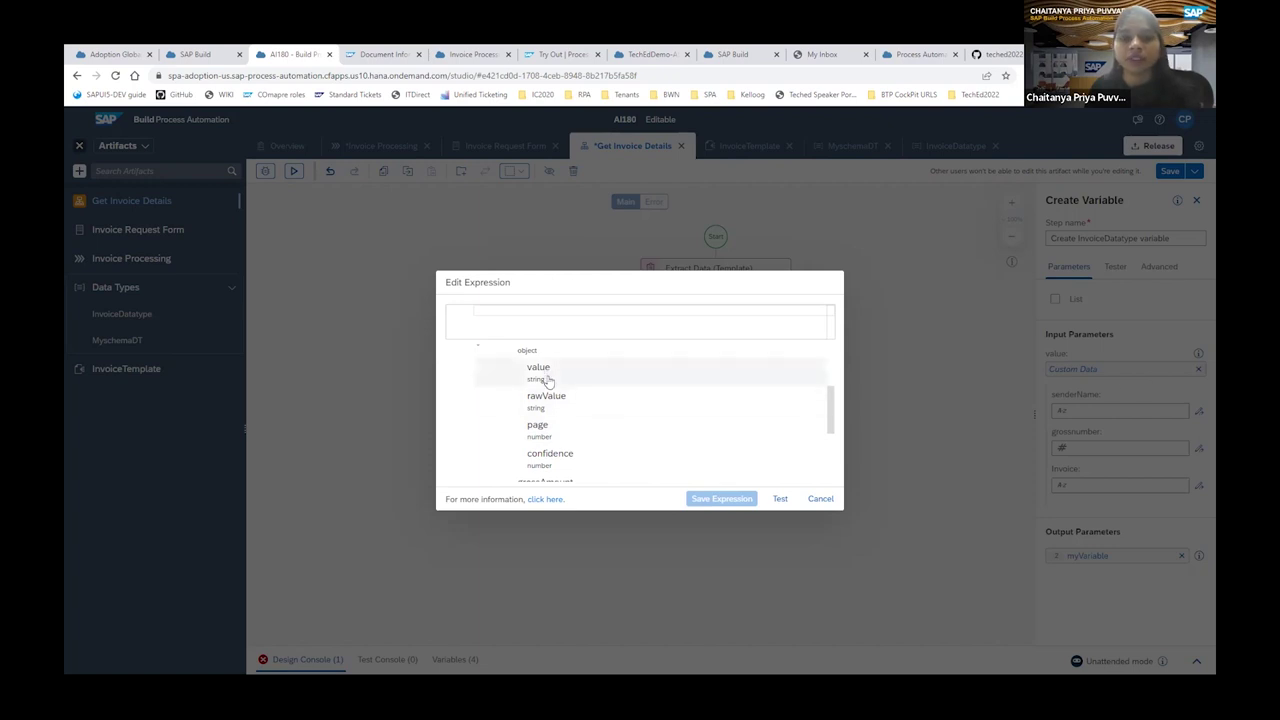
scroll(548, 380, "up", 1)
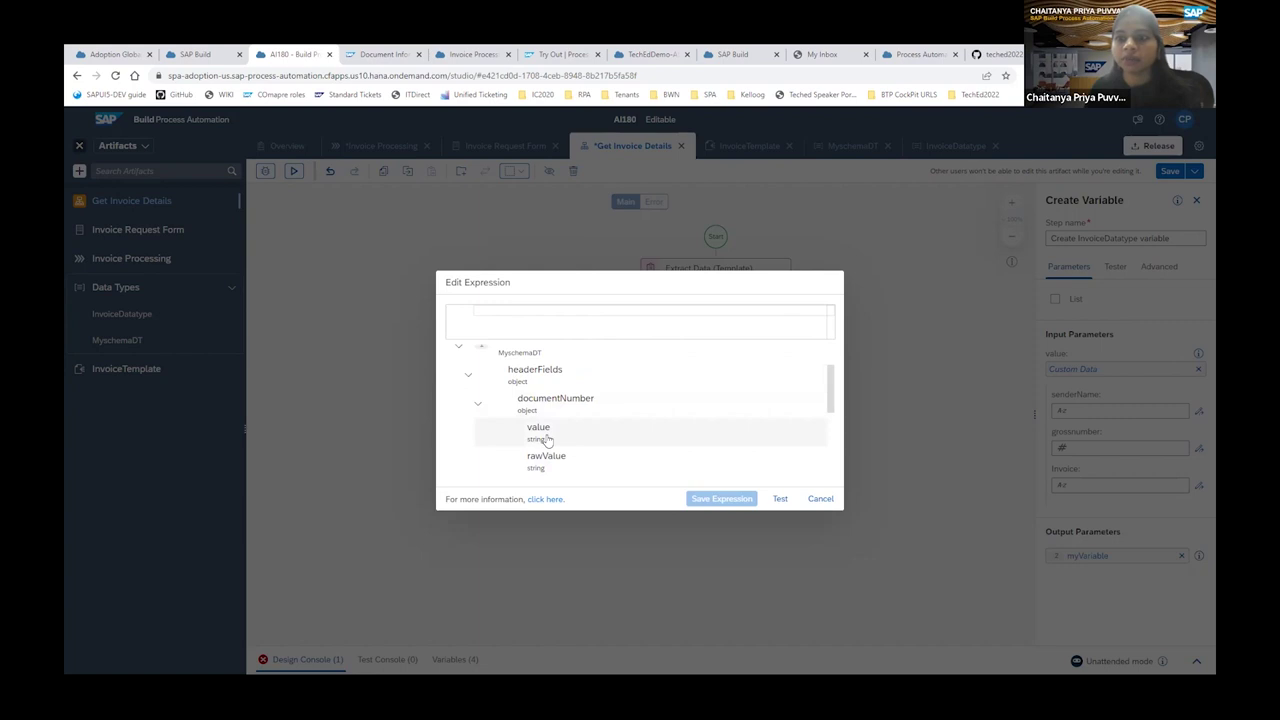
left_click(476, 403)
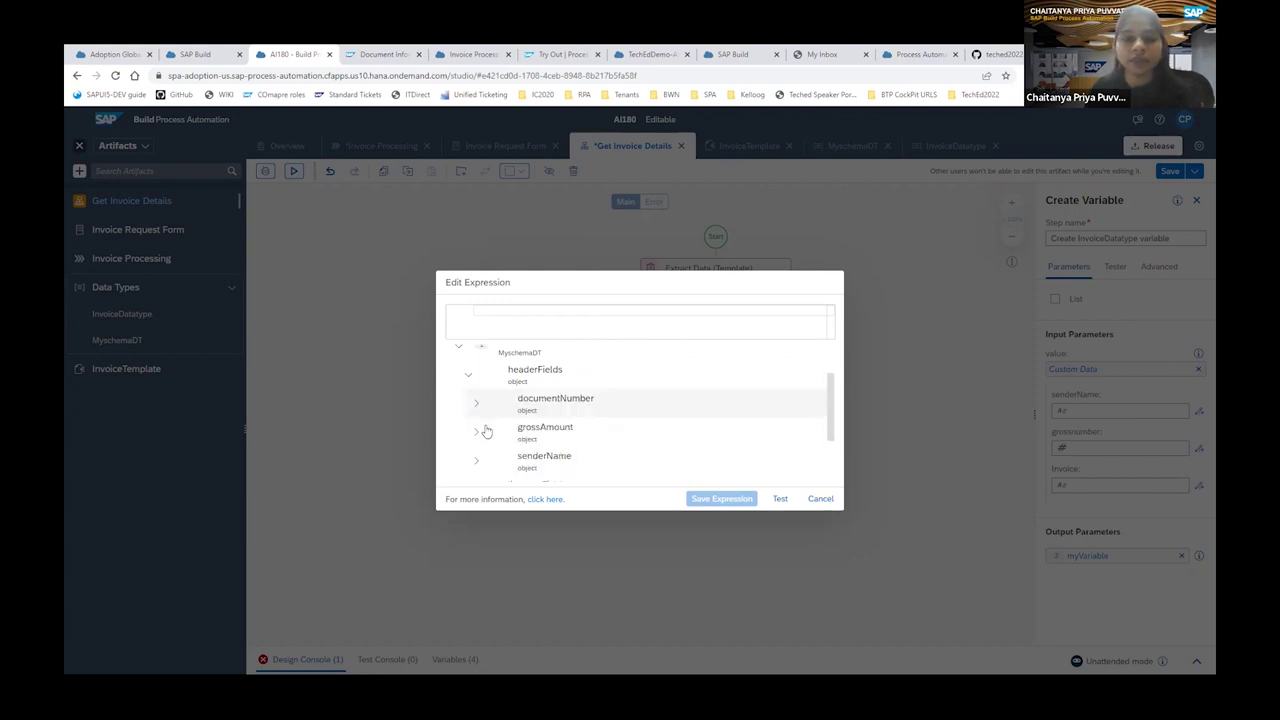
left_click(475, 459)
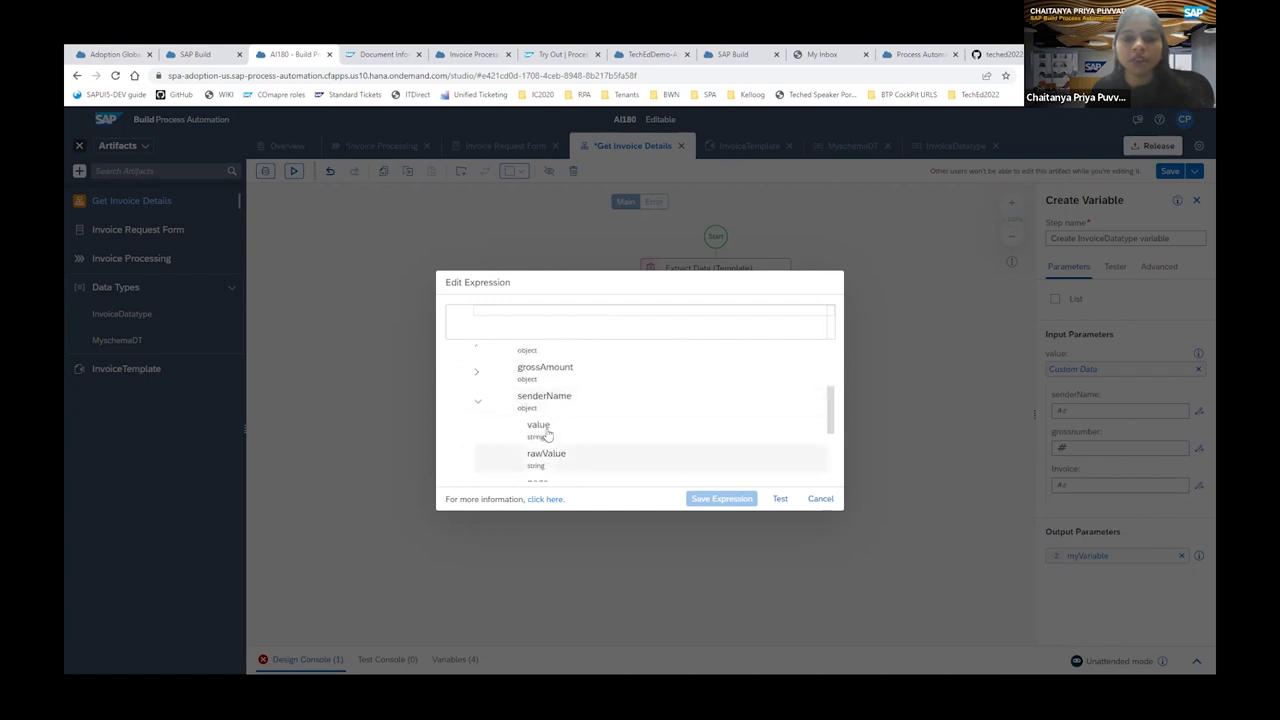
left_click(548, 434)
double_click(608, 430)
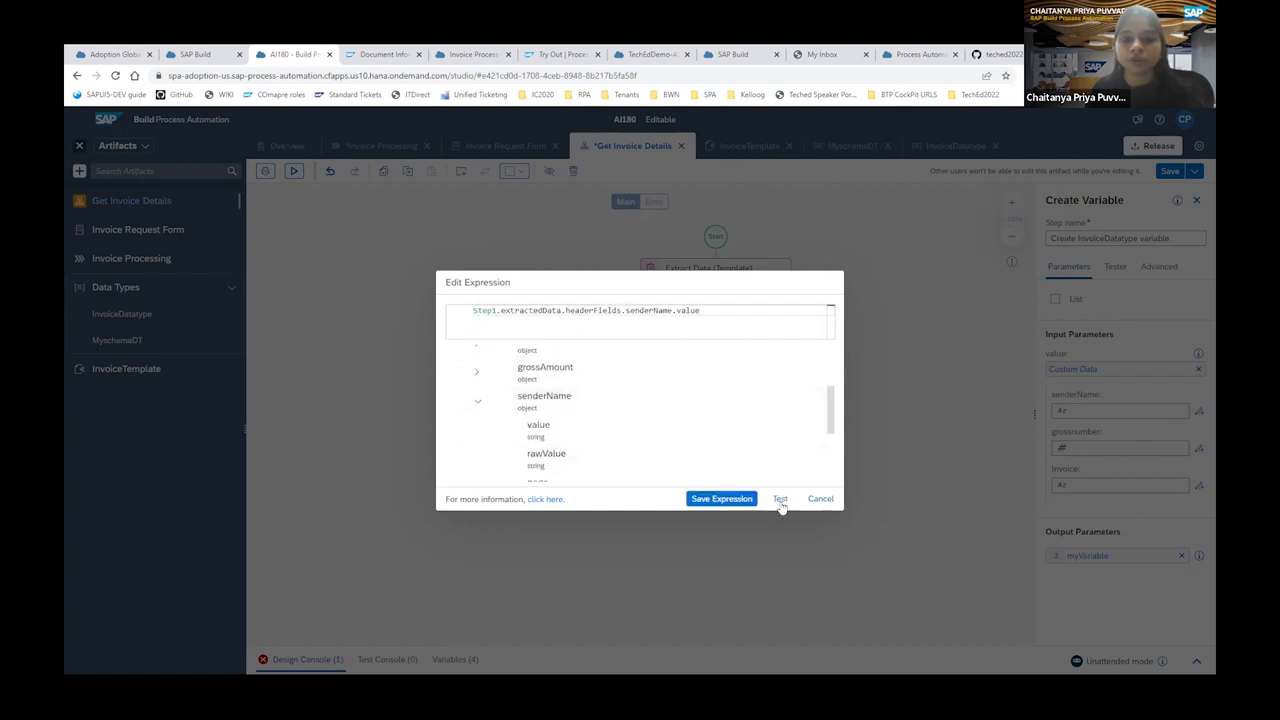
left_click(724, 499)
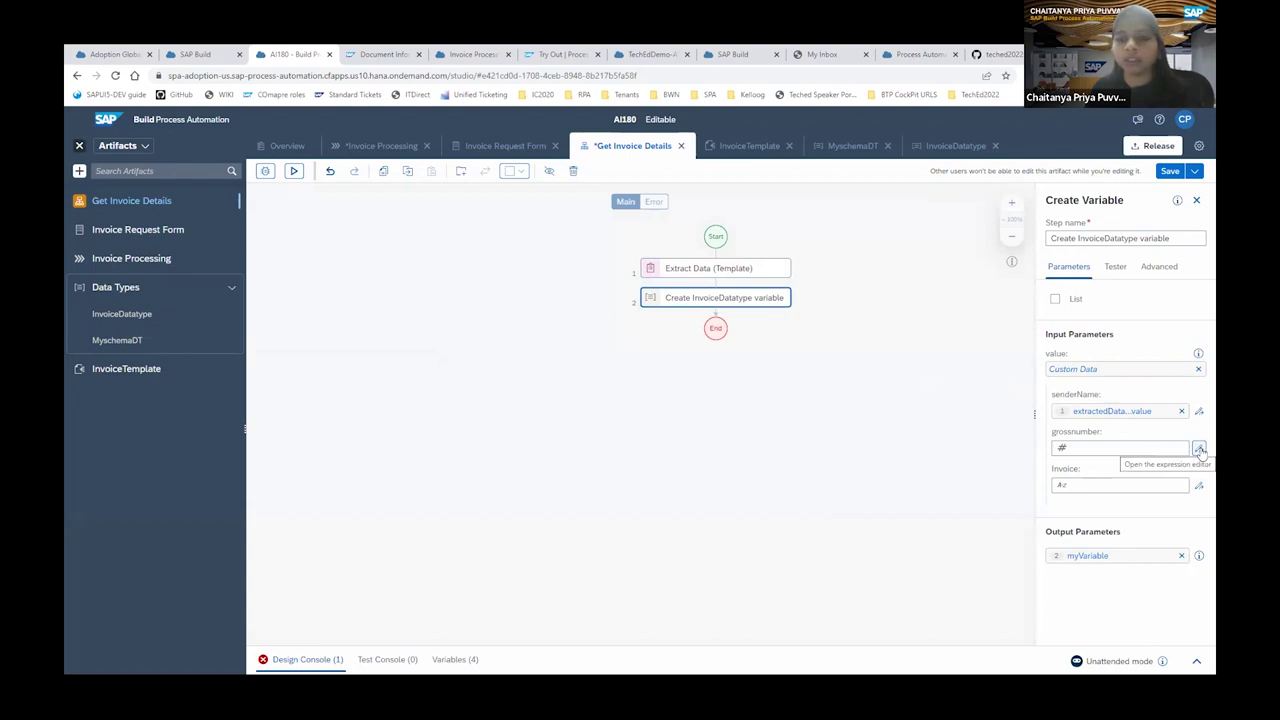
Map grossnumber to the extracted grossAmount value.
left_click(1199, 449)
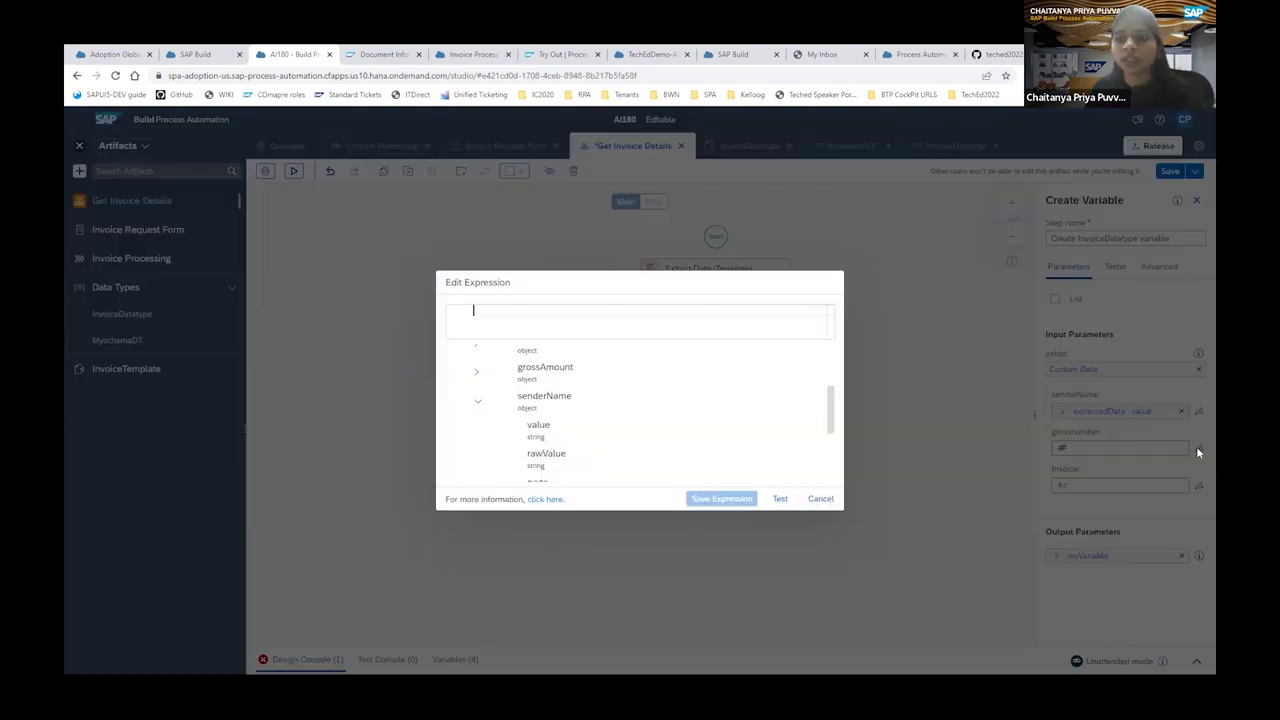
left_click(476, 376)
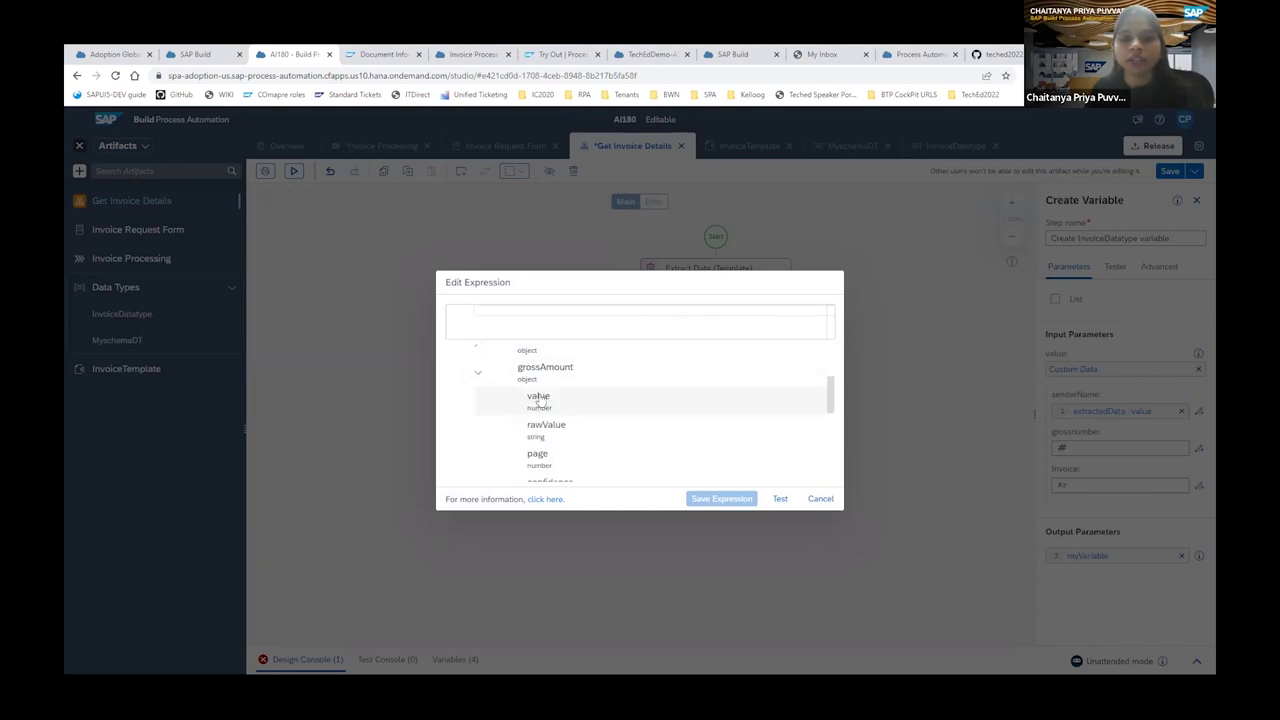
left_click(538, 398)
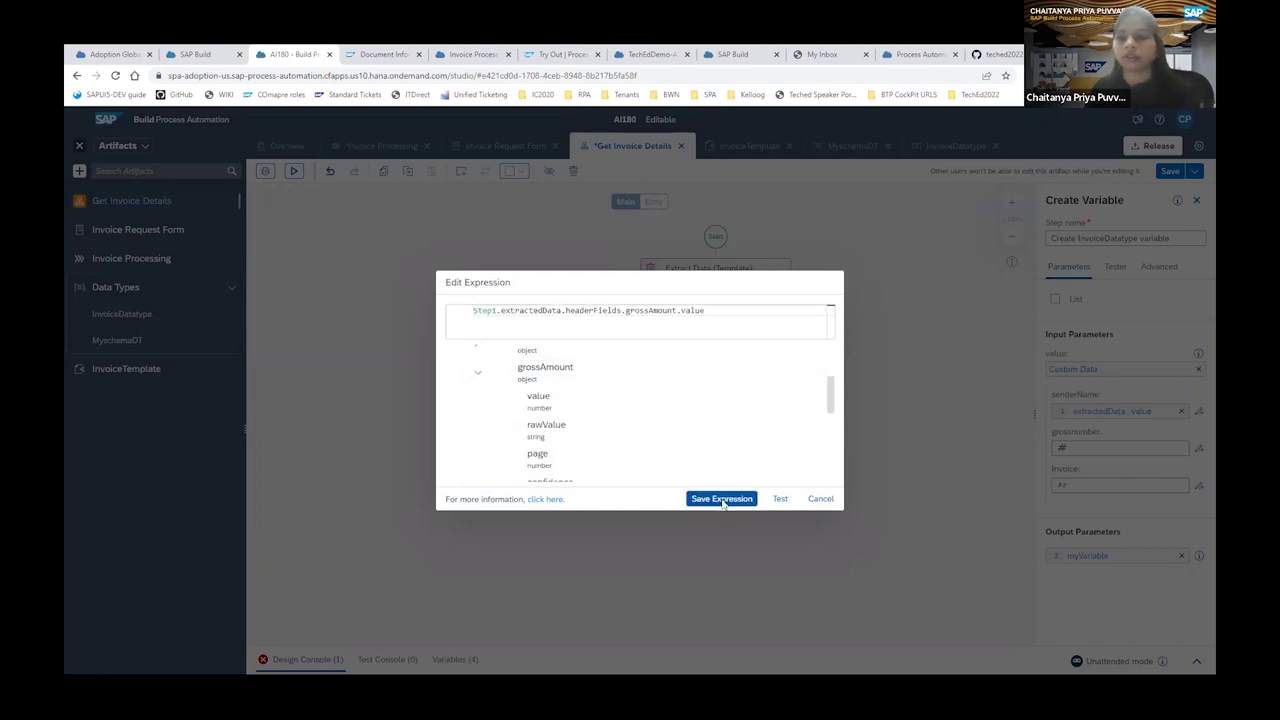
left_click(722, 499)
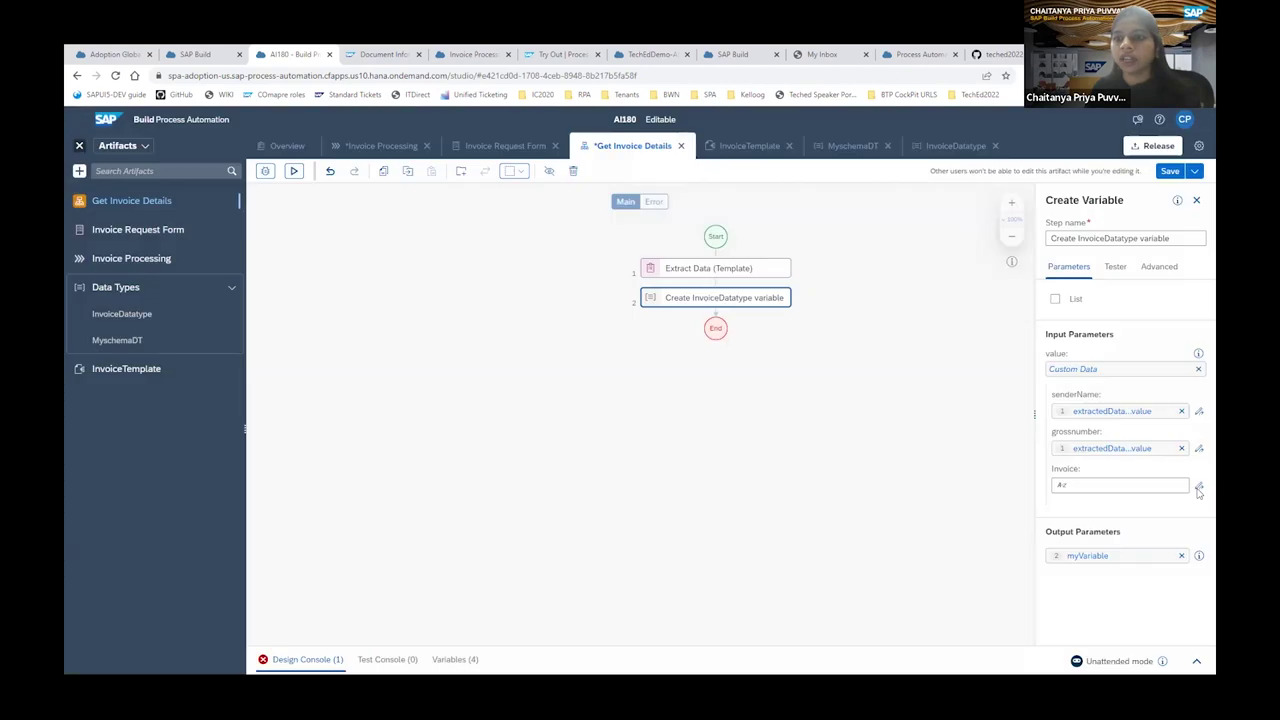
Map Invoice to Step1.extractedData.headerFields.documentNumber.value and close the variable settings.
left_click(1199, 487)
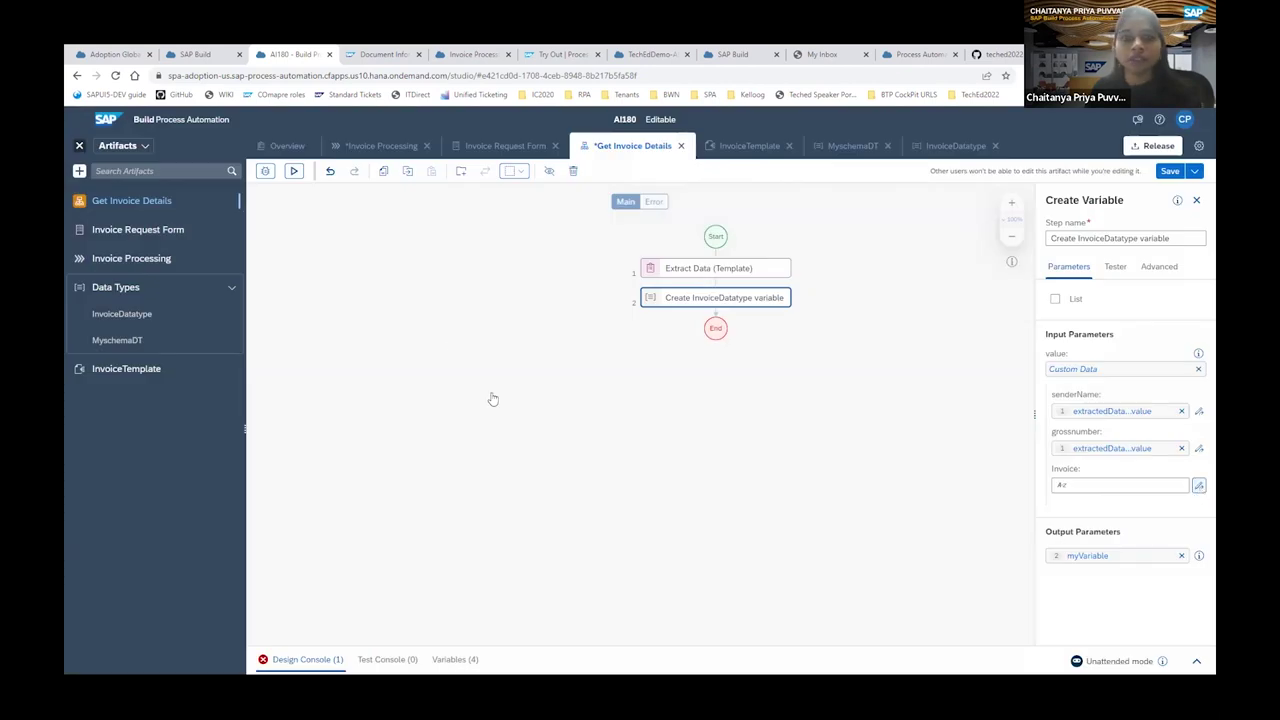
left_click(489, 387)
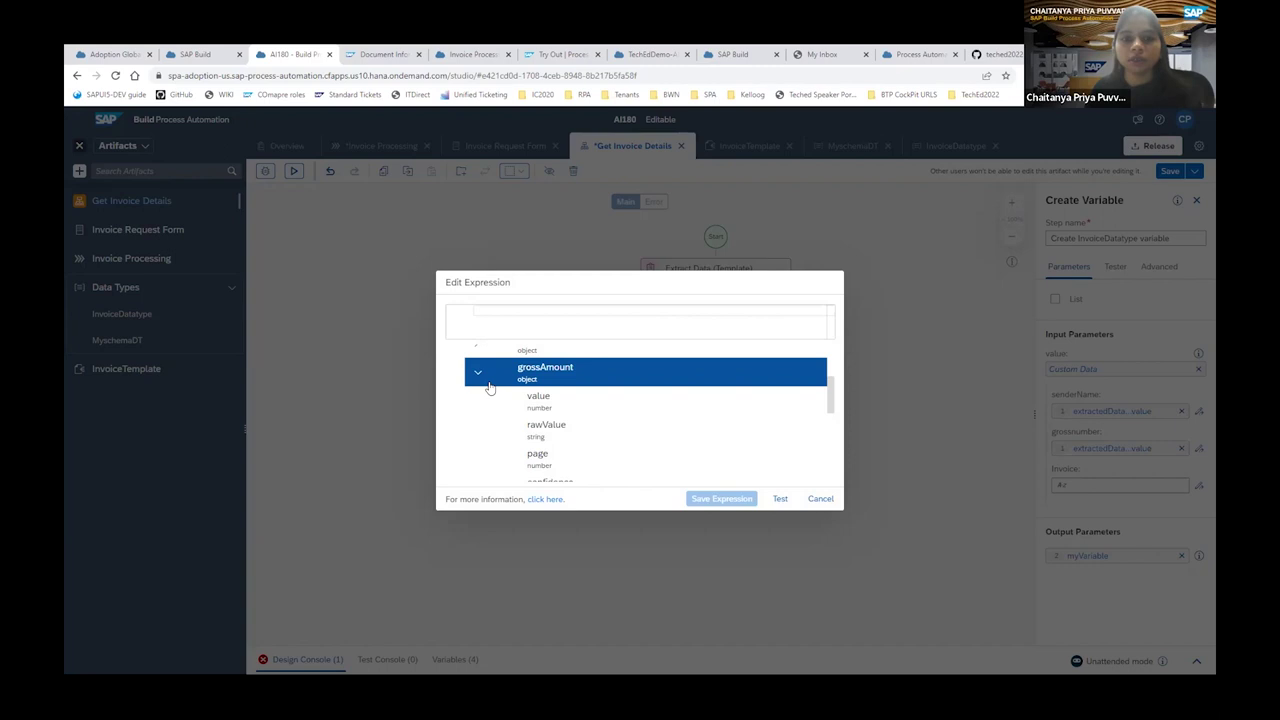
scroll(487, 436, "up", 5)
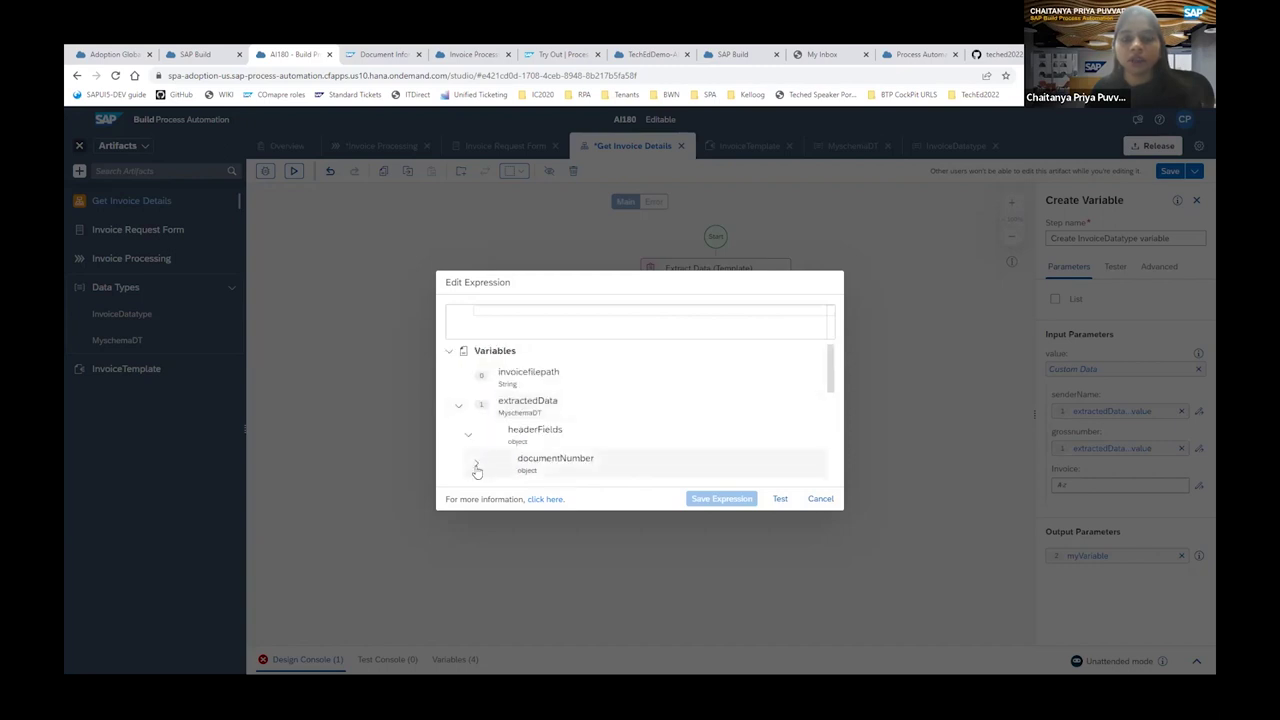
left_click(477, 470)
left_click(556, 452)
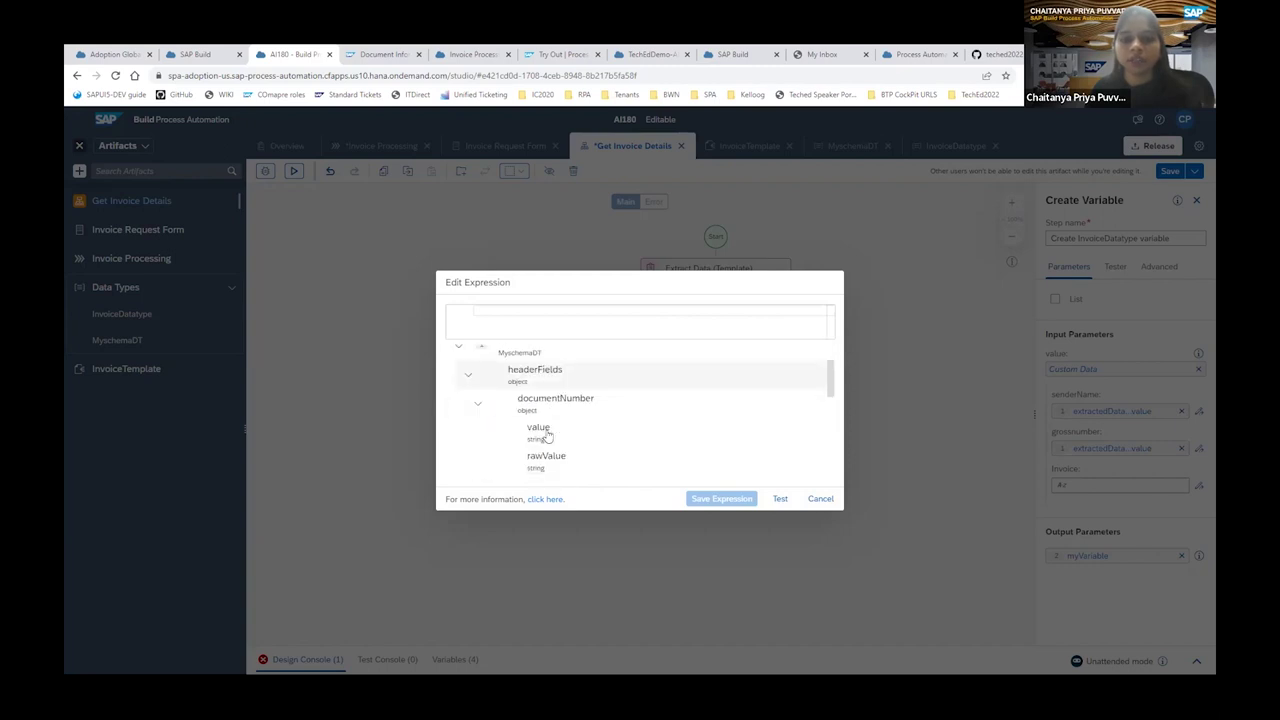
left_click(543, 430)
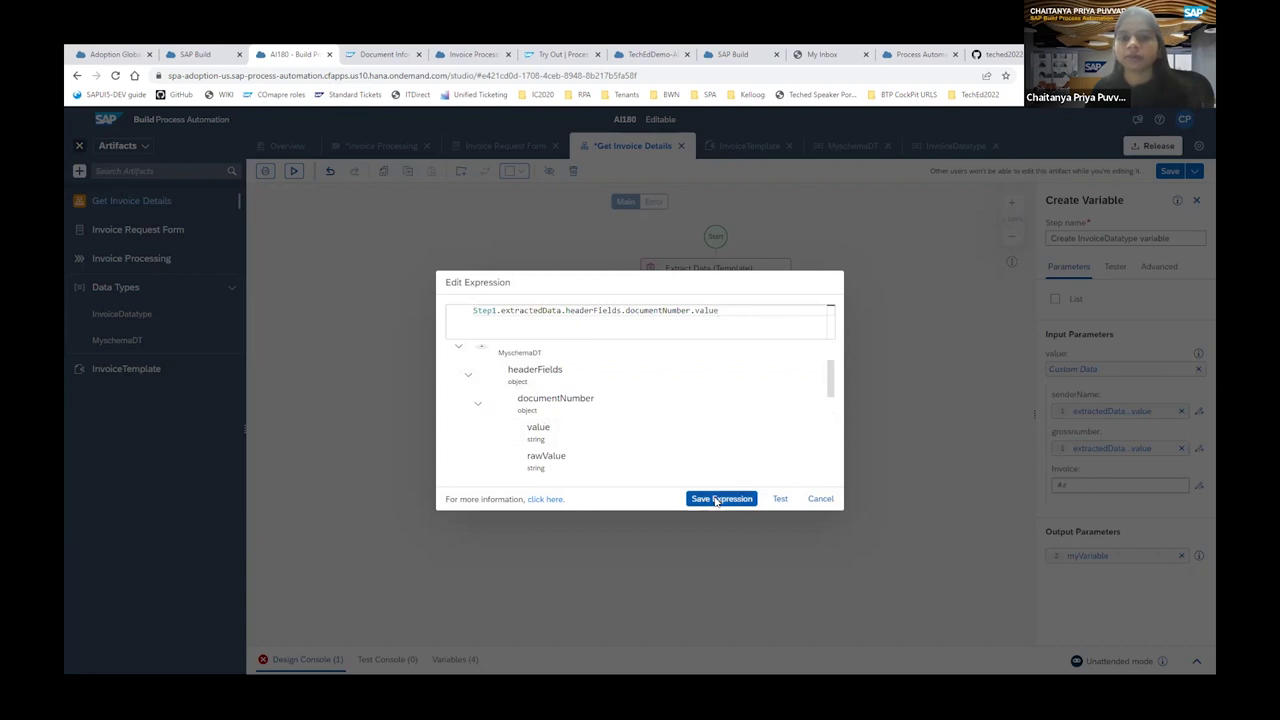
left_click(716, 499)
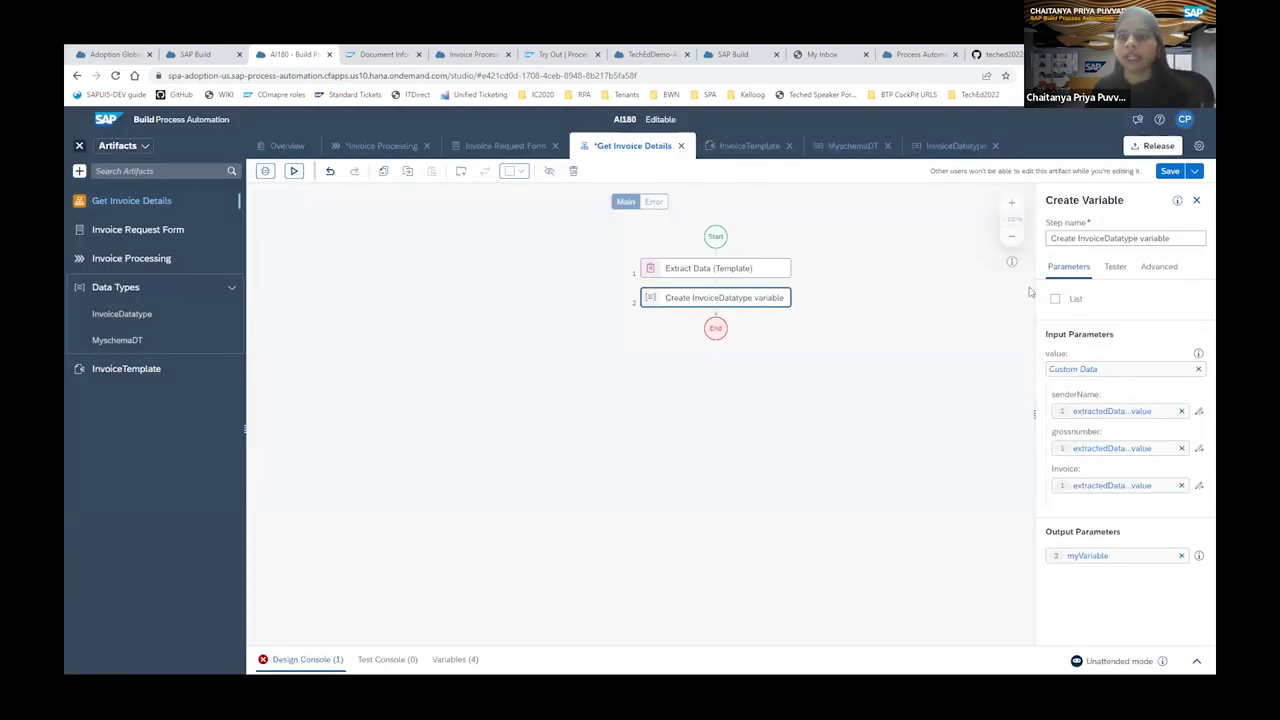
left_click(1197, 202)
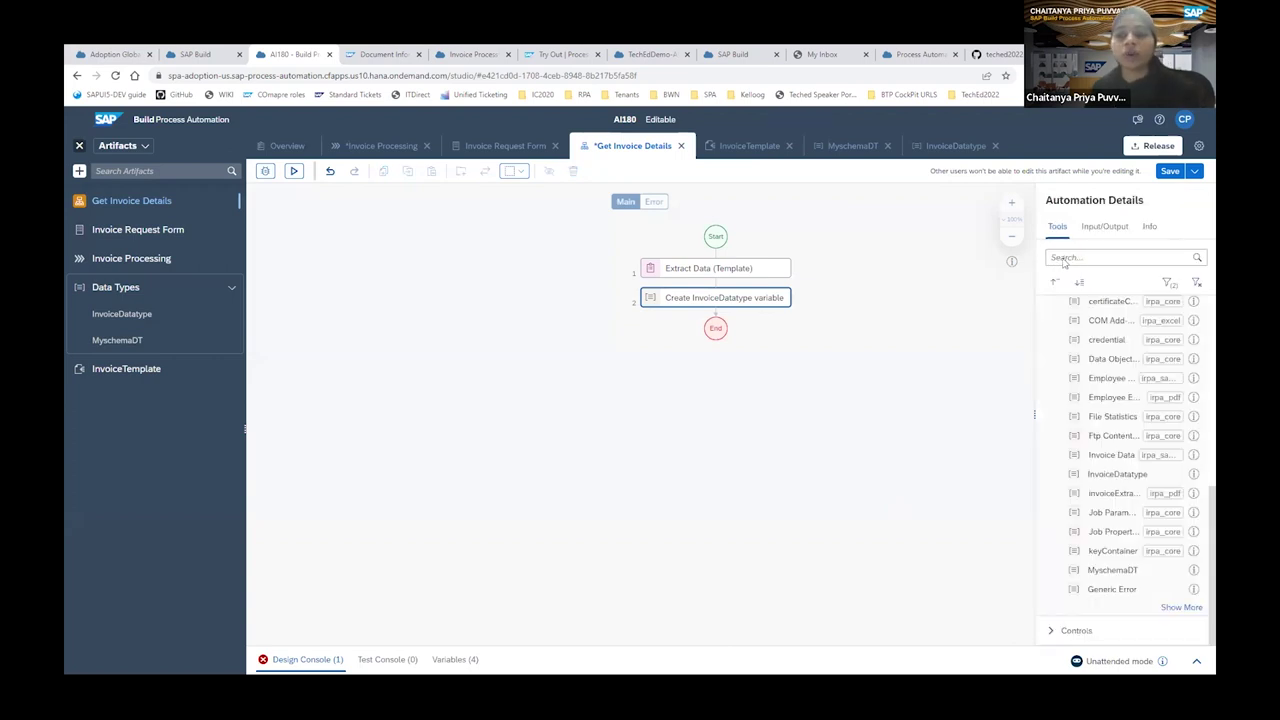
Add a Log Message step after Create InvoiceDatatype that logs myVariable, then select the End step.
left_click(1065, 257)
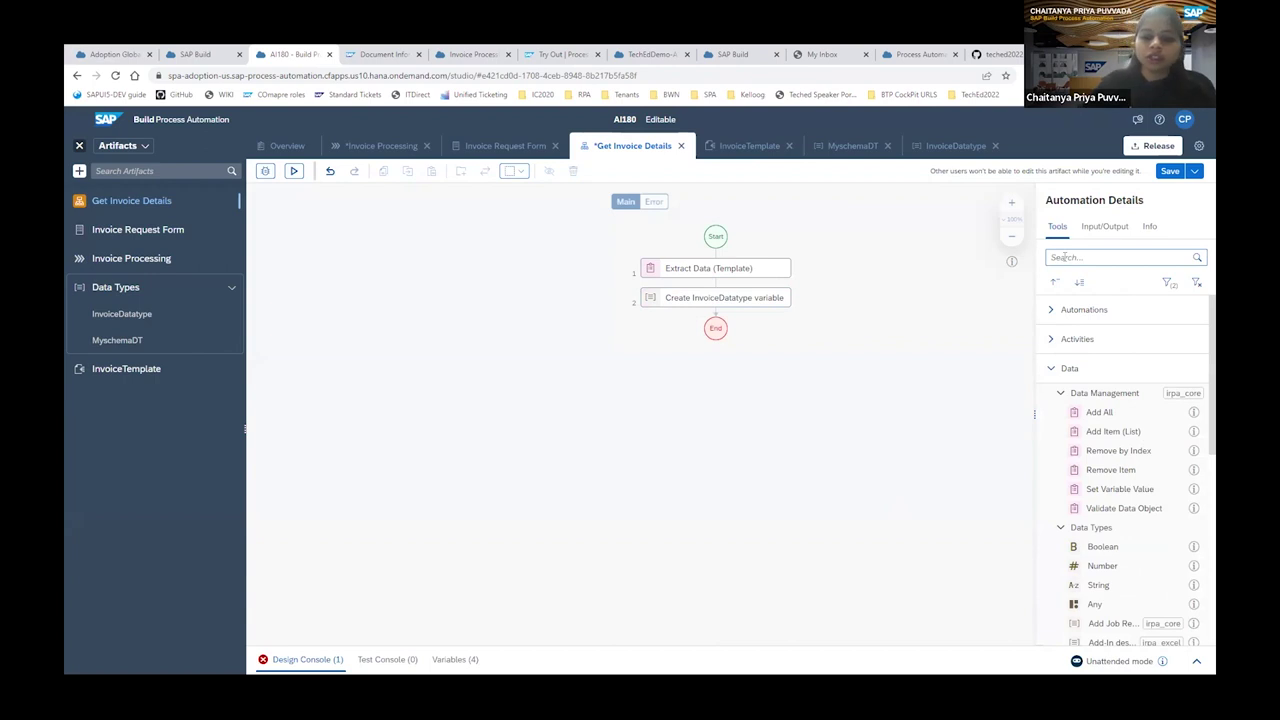
type("log")
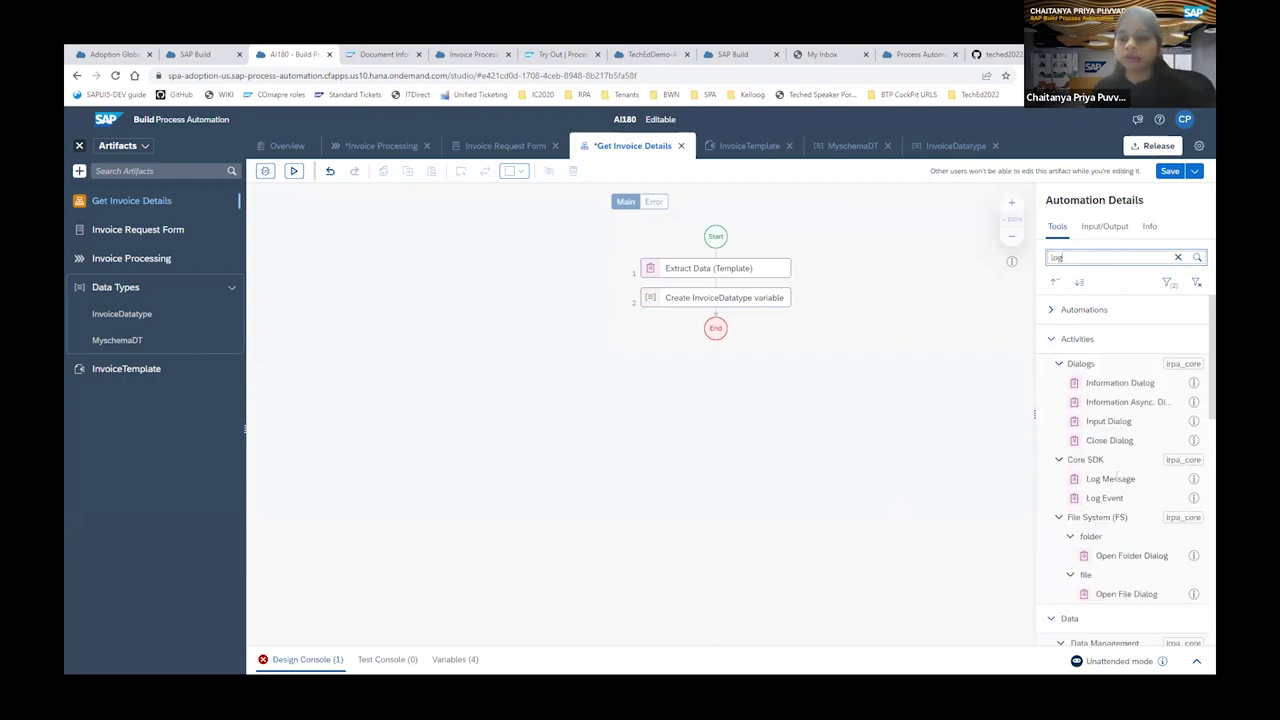
scroll(1110, 480, "down", 5)
scroll(1110, 470, "up", 4)
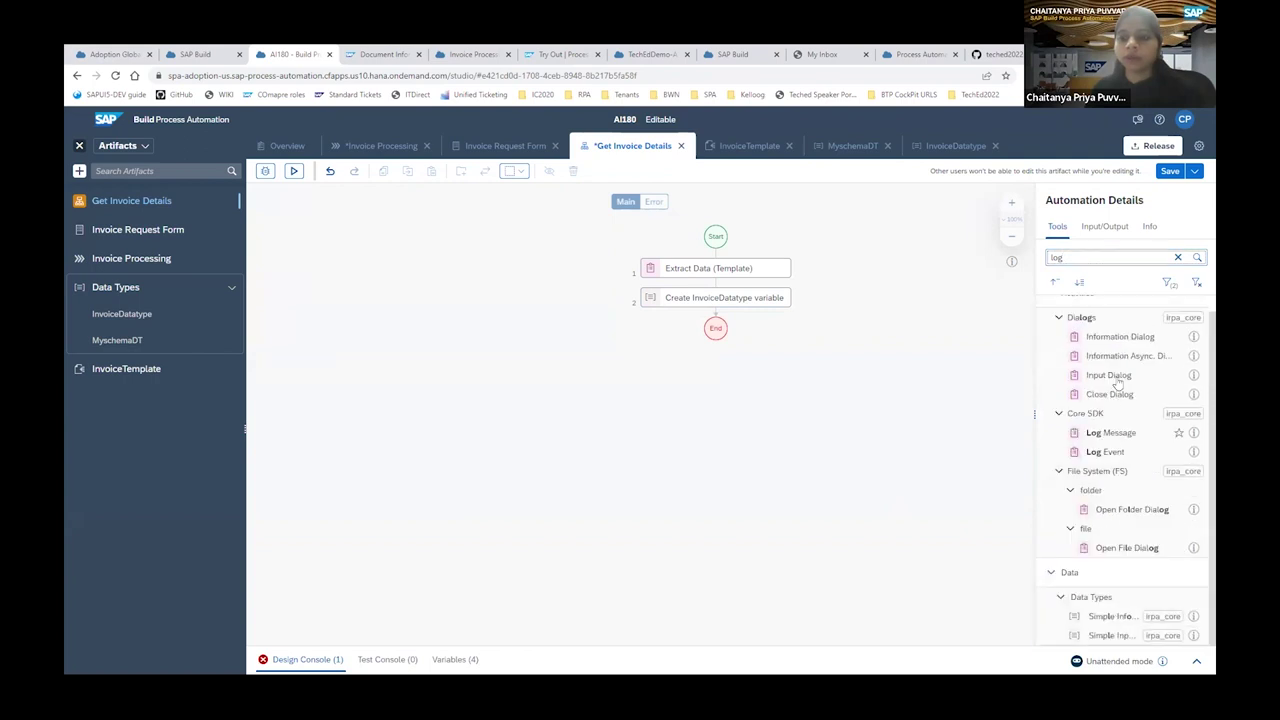
left_click_drag(1120, 434, 719, 316)
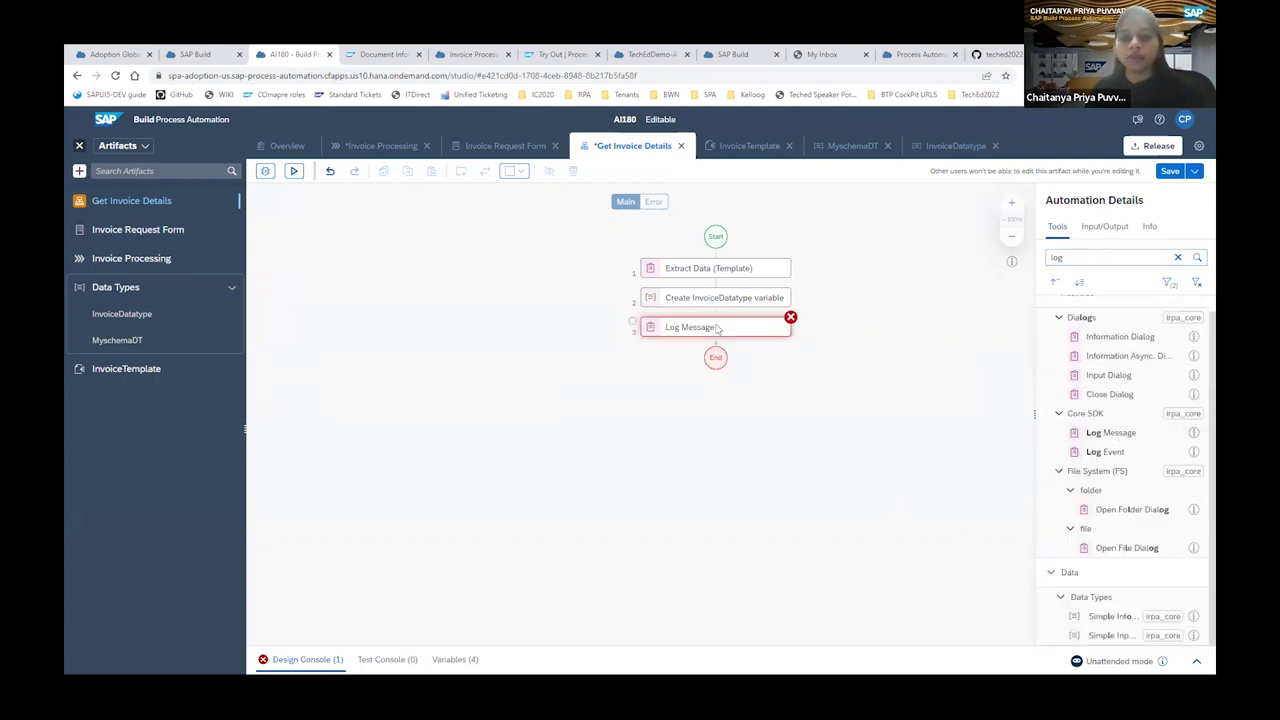
left_click(1068, 328)
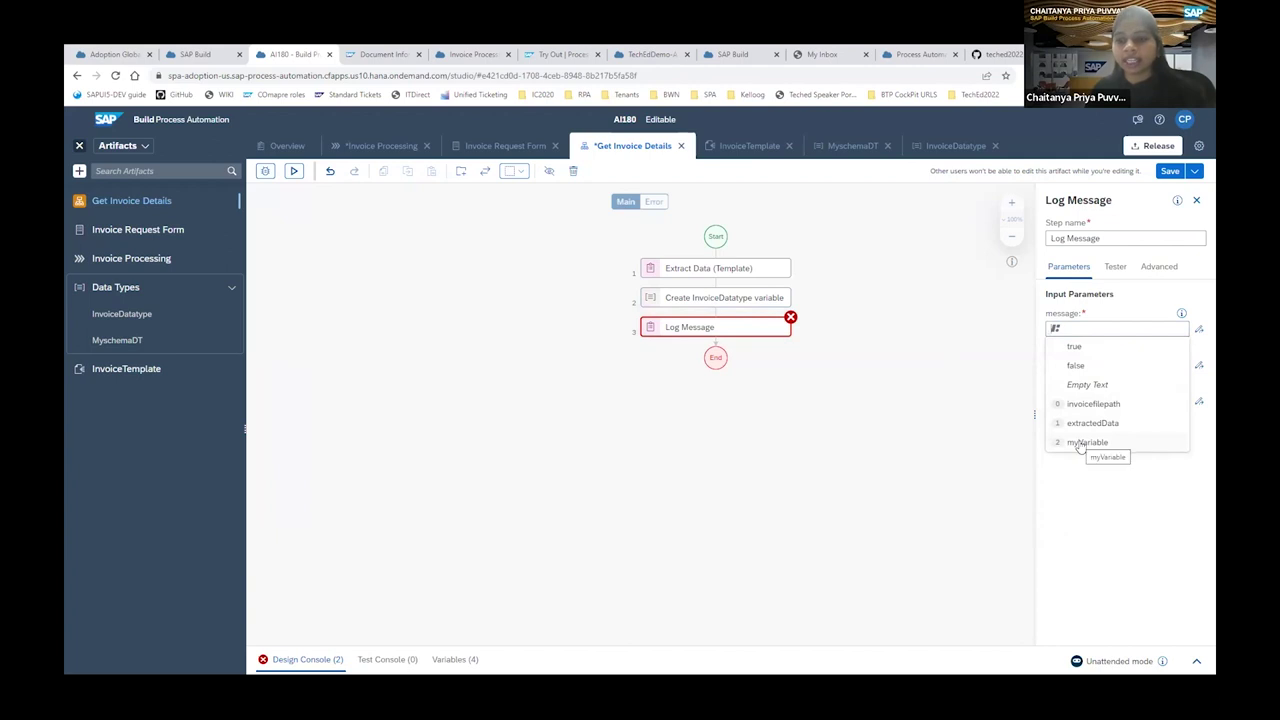
left_click(1080, 443)
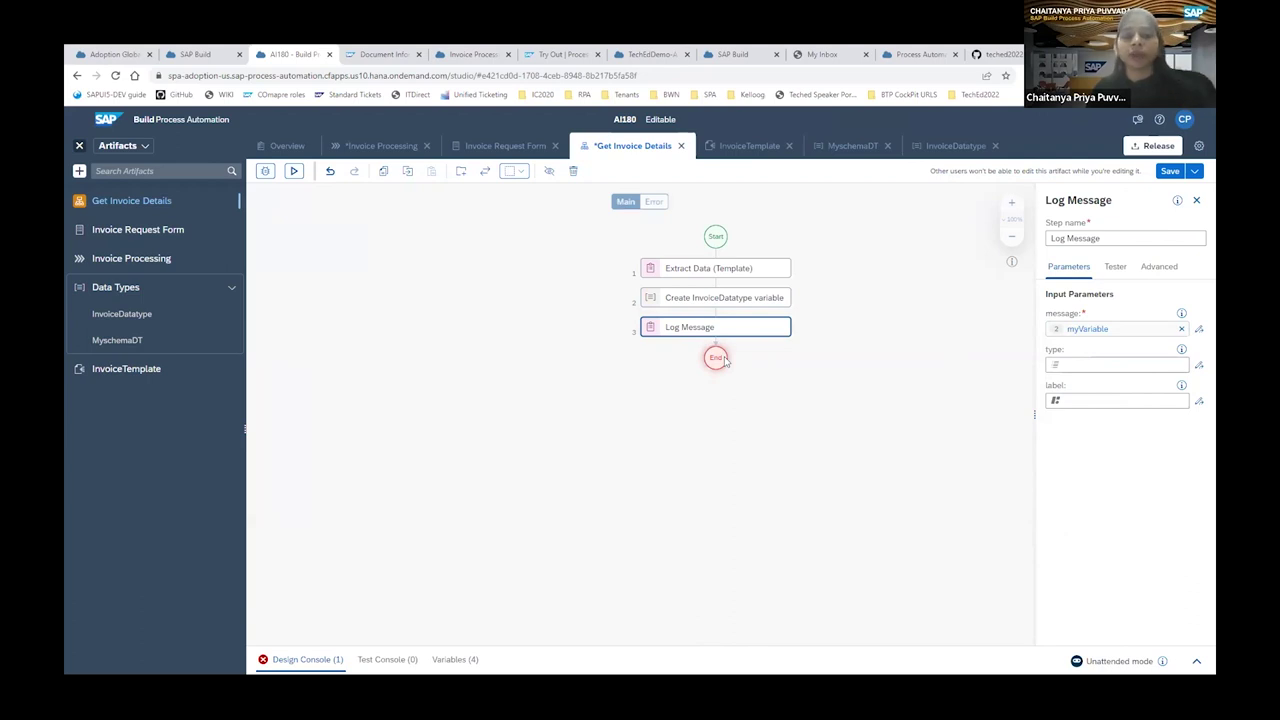
left_click(724, 361)
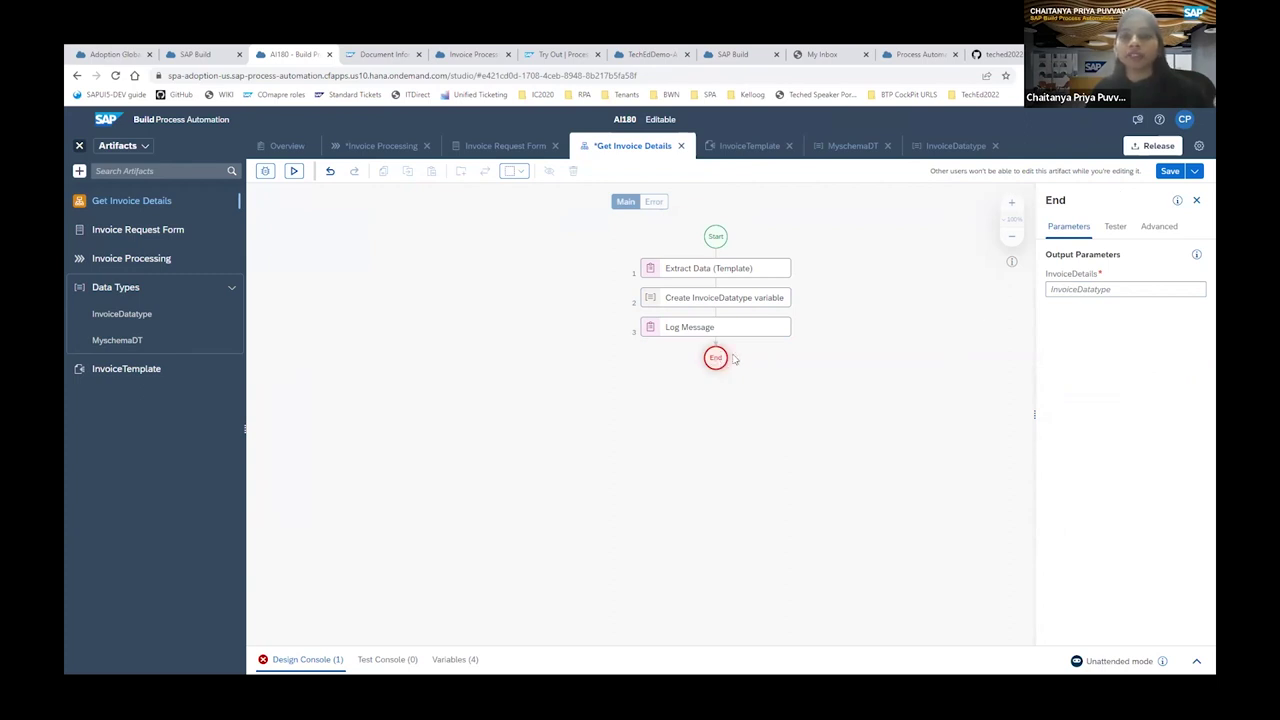
Set the End step's InvoiceDetails output to myVariable and save Get Invoice Details.
left_click(1075, 289)
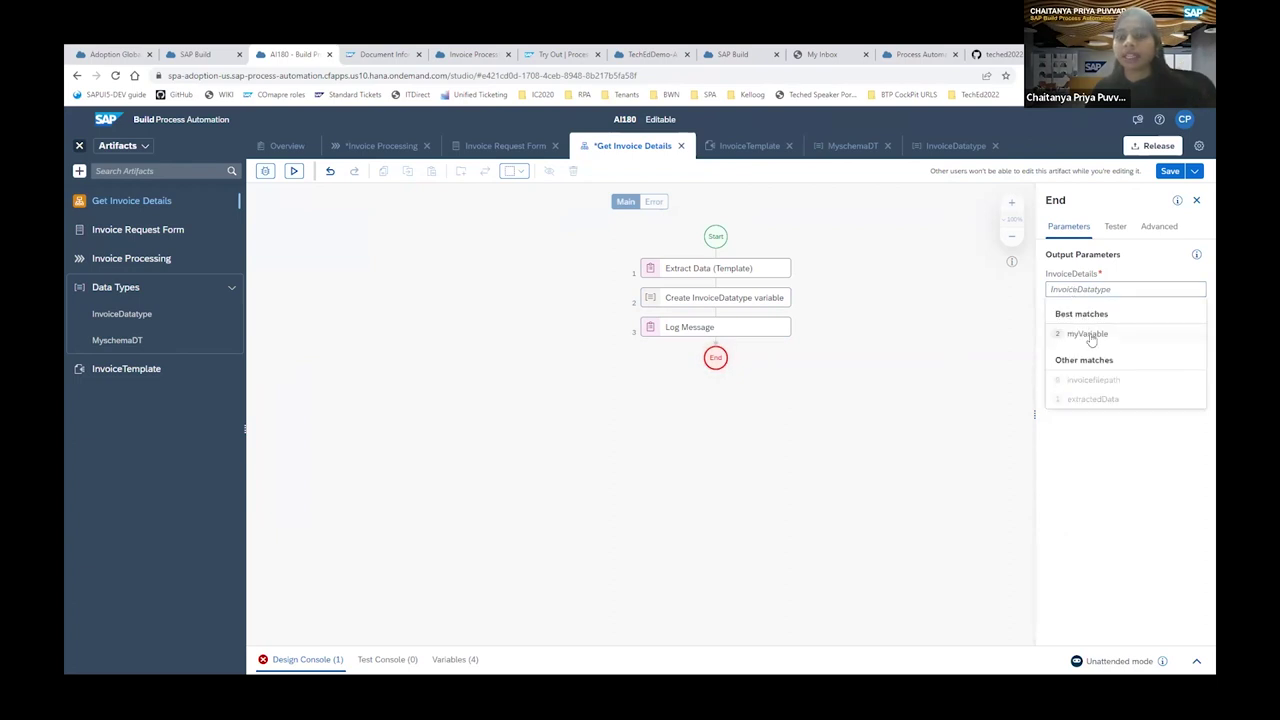
left_click(1092, 338)
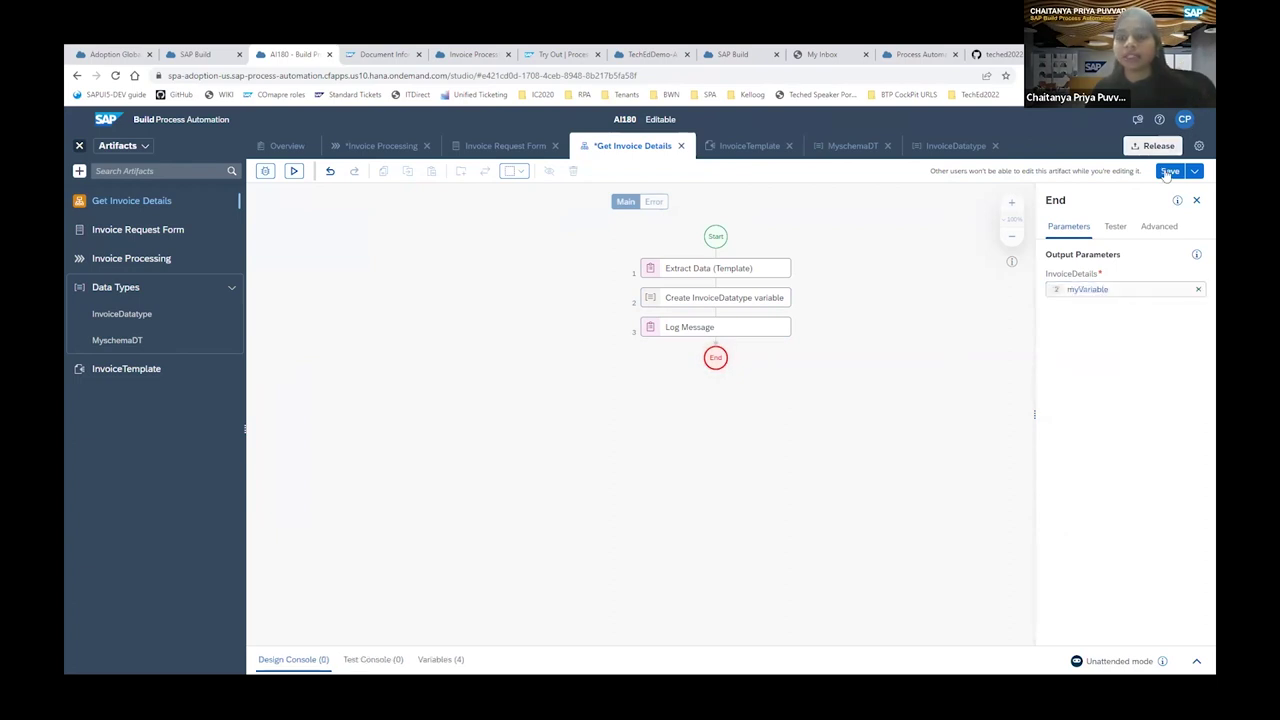
left_click(1168, 172)
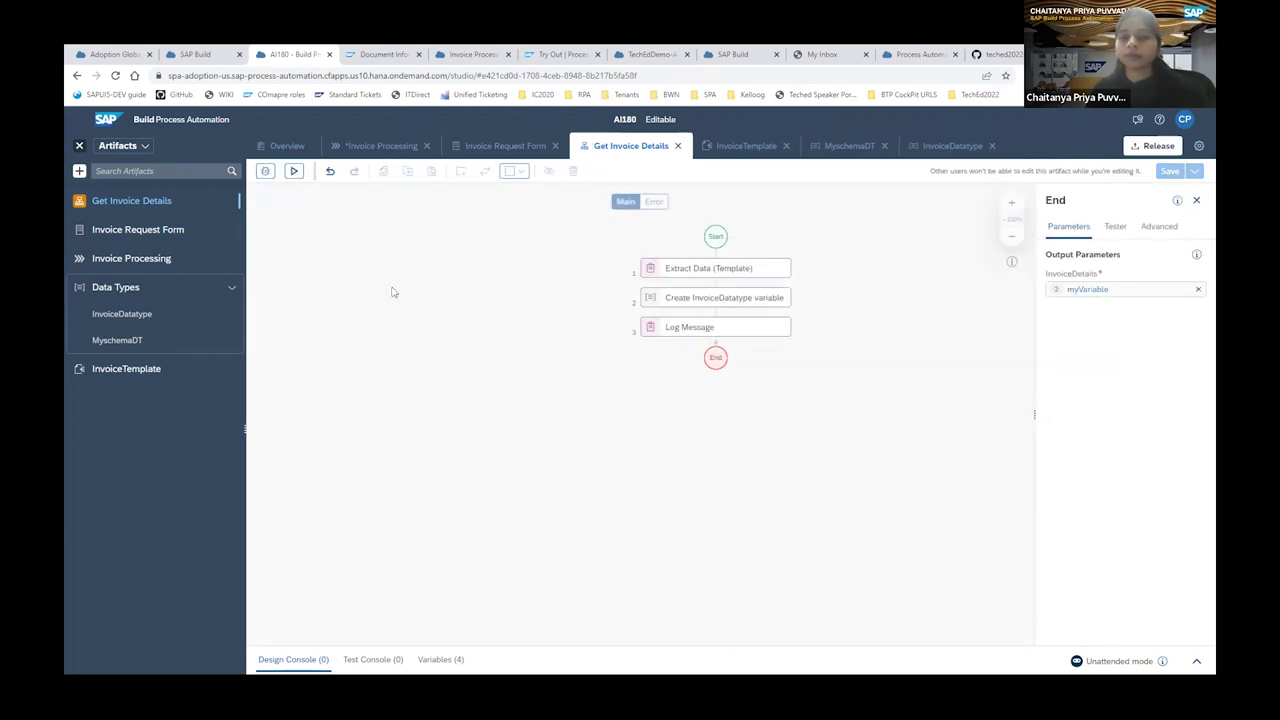
left_click(293, 171)
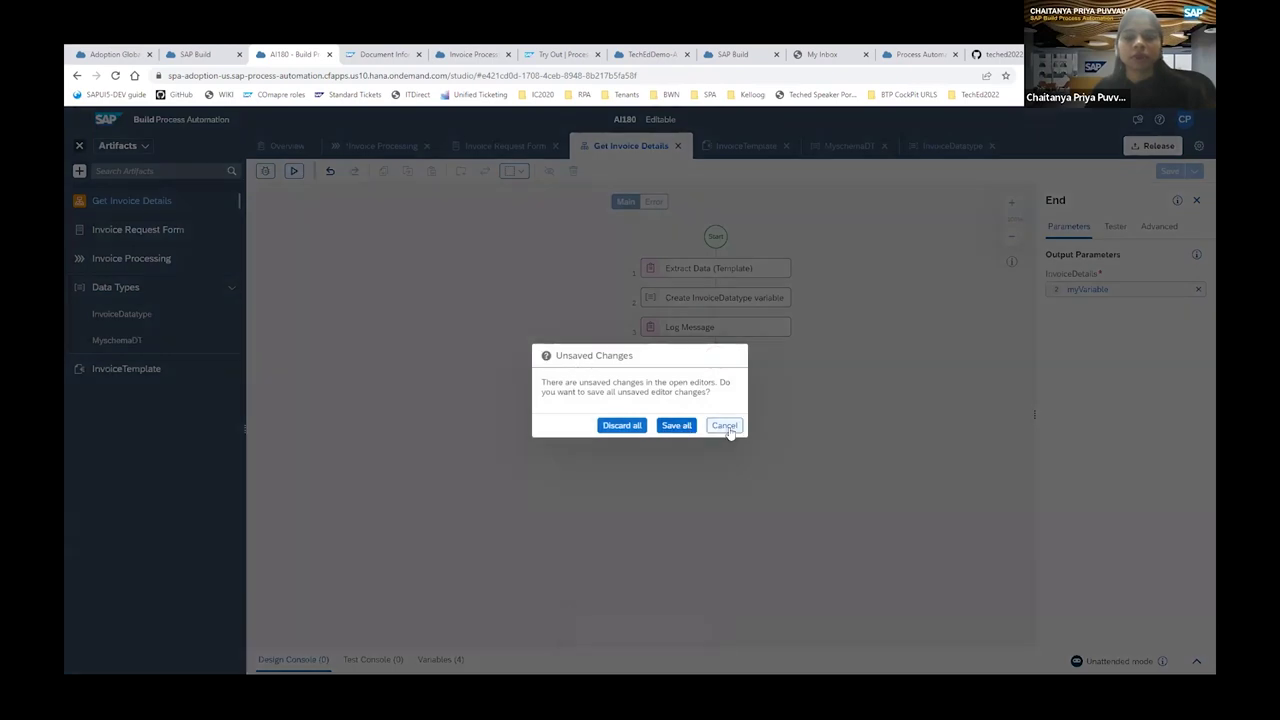
Switch to Invoice Processing, dismiss the session-expired and error messages, and select Get Invoice Details.
left_click(724, 426)
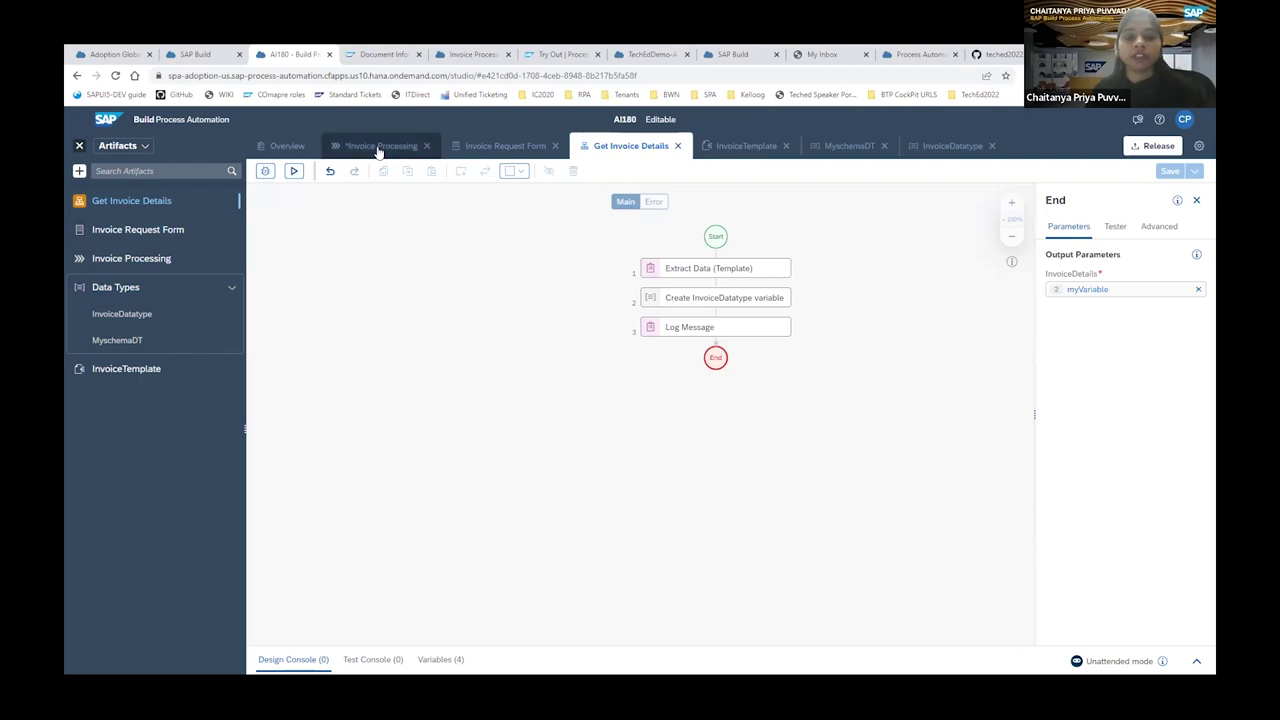
left_click(378, 147)
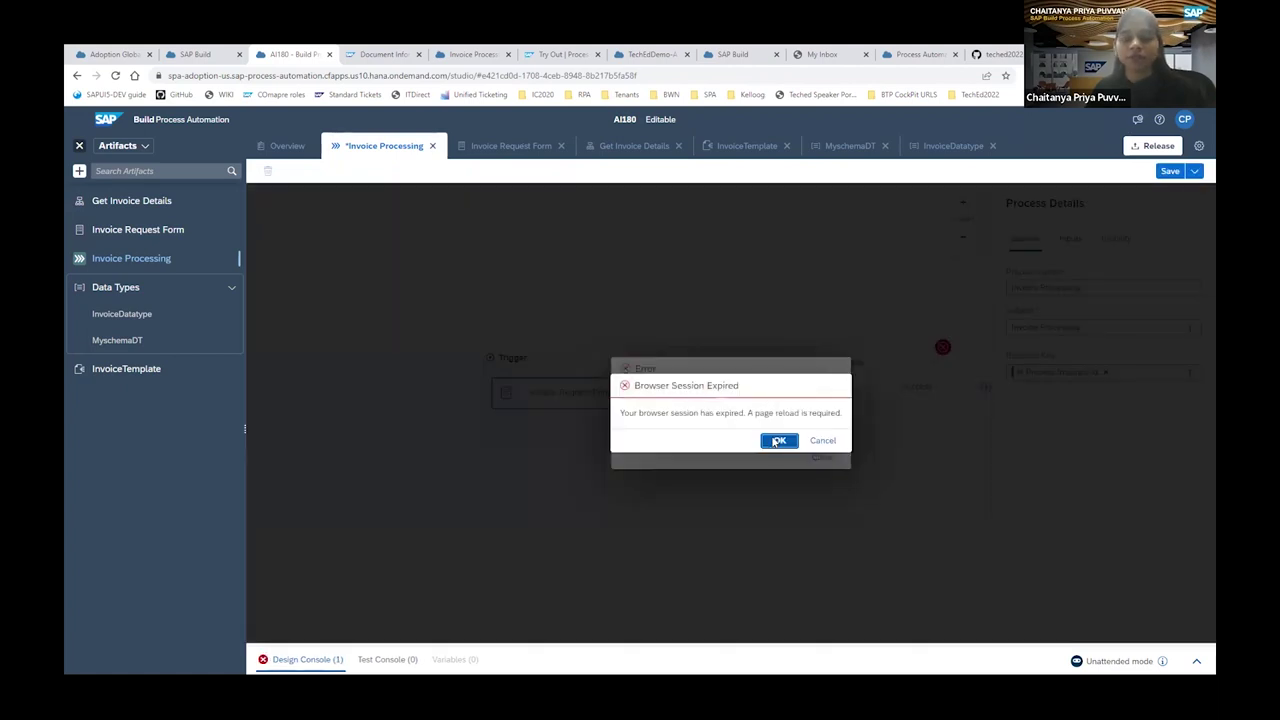
left_click(790, 442)
left_click(824, 458)
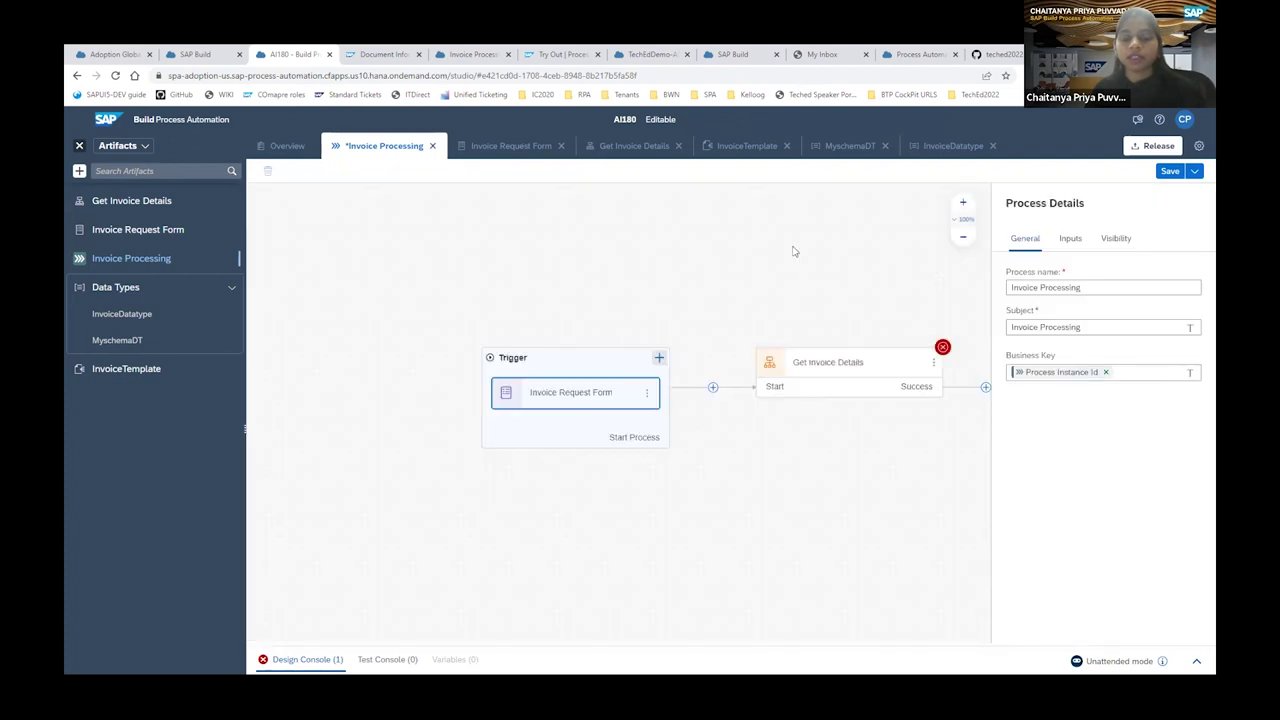
left_click(698, 368)
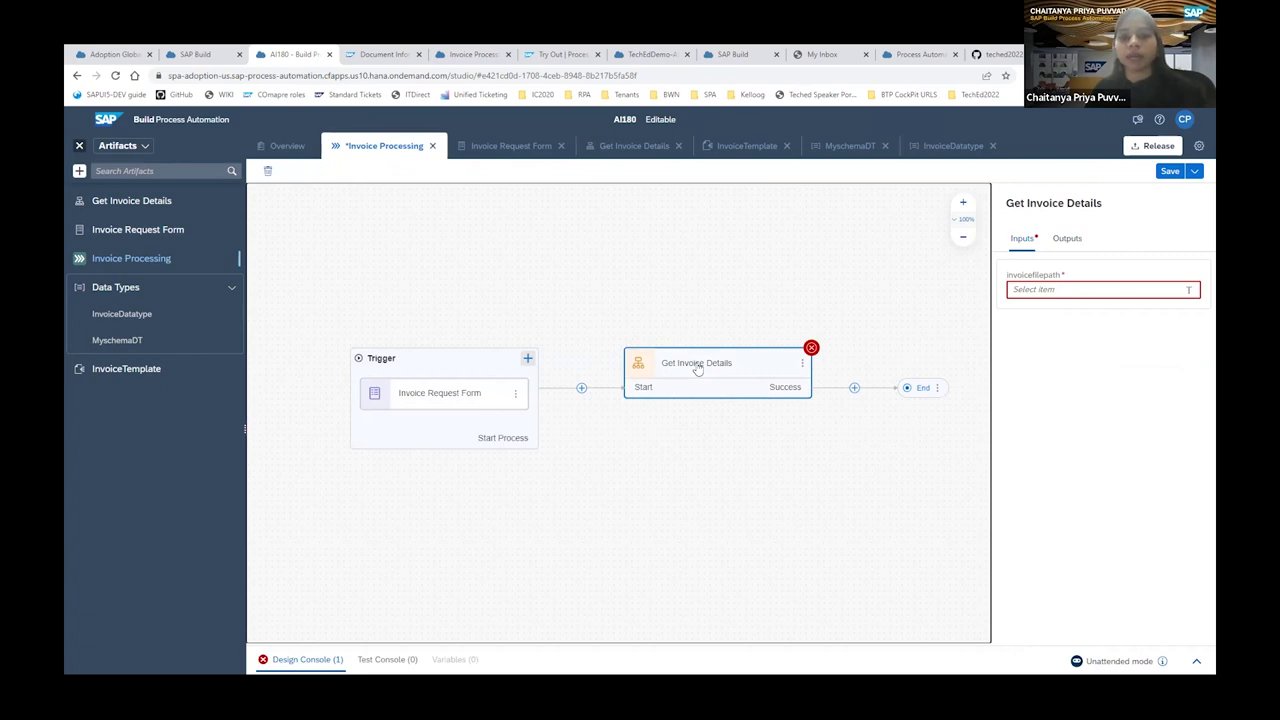
Map invoicefilepath to the Filepath field from Process Content and save Invoice Processing.
left_click(1191, 291)
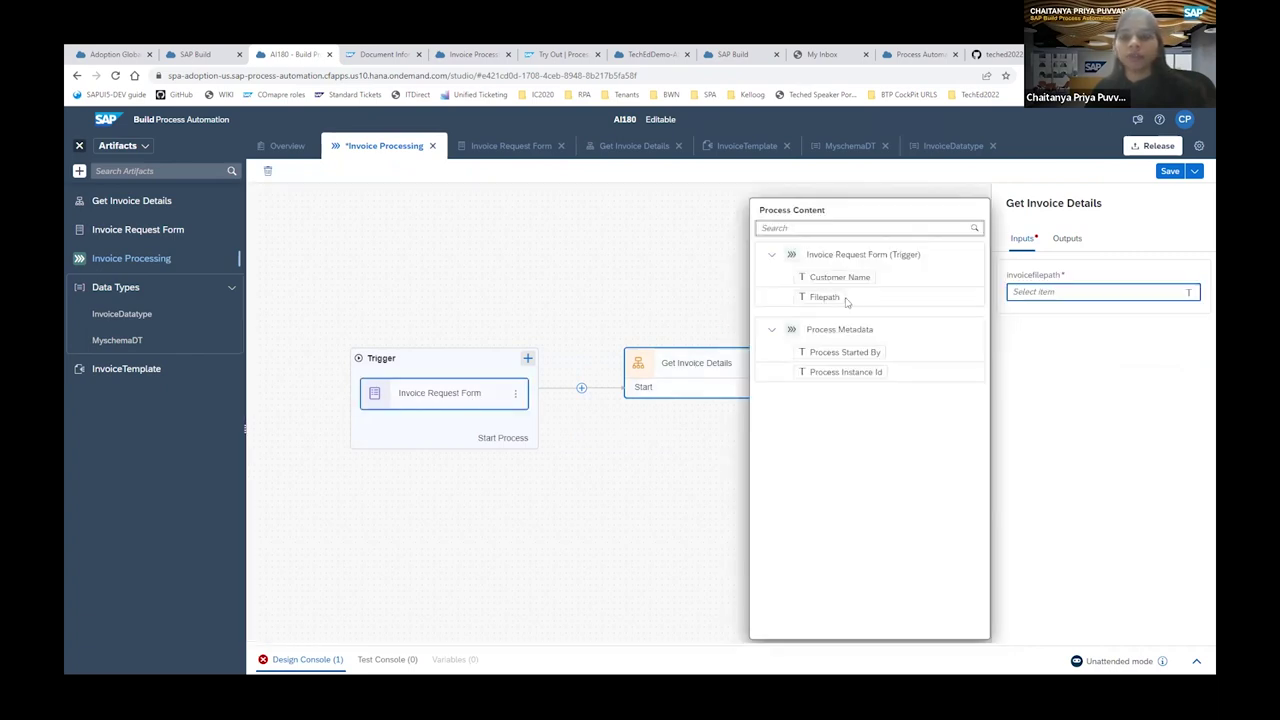
left_click(824, 297)
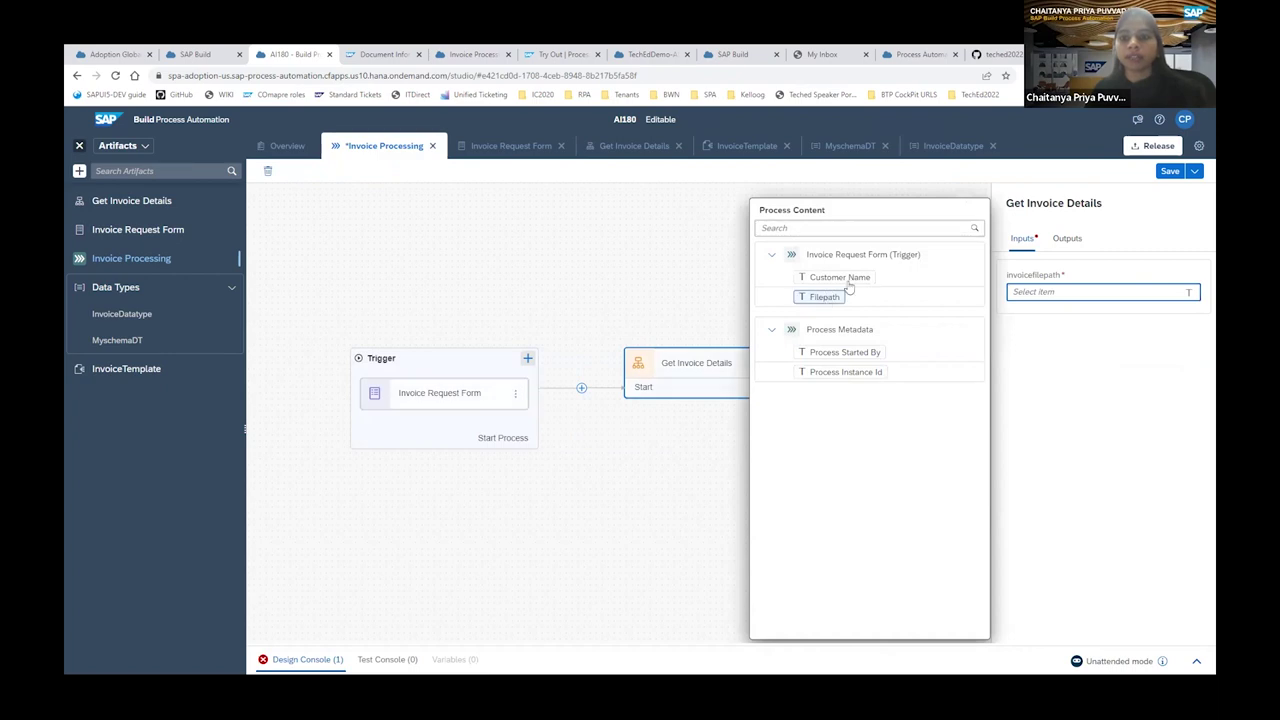
left_click(1167, 172)
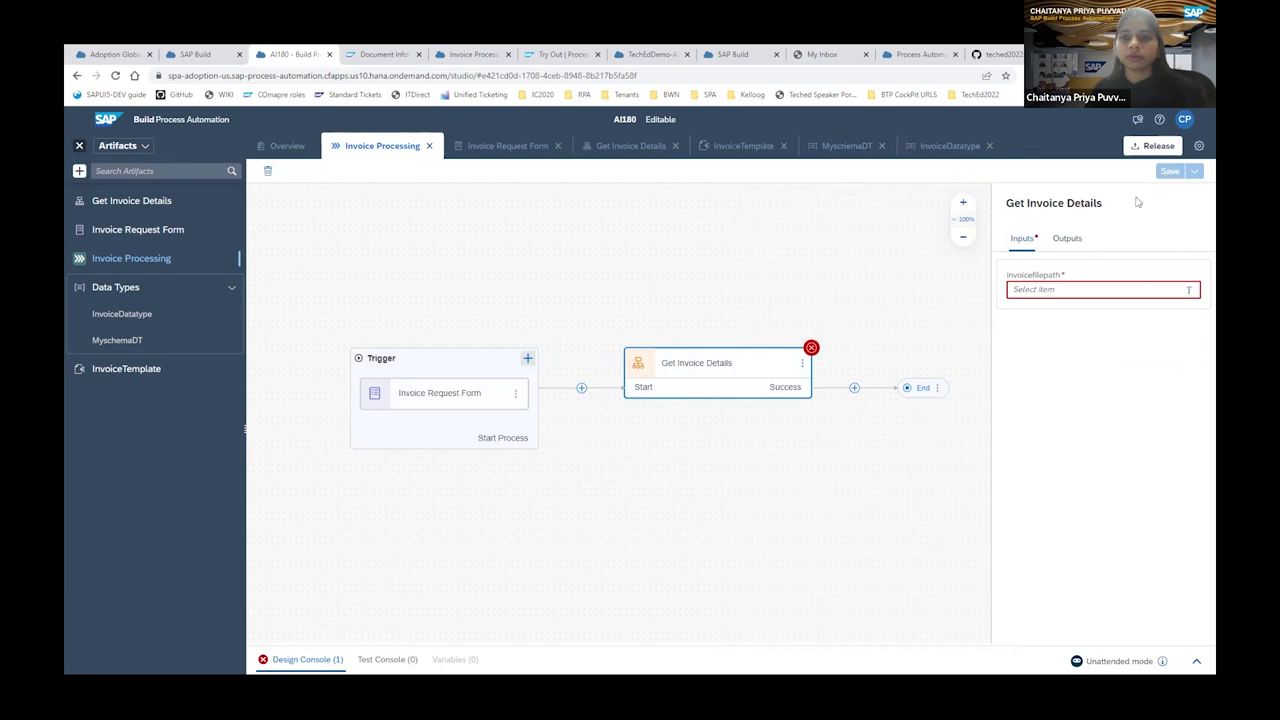
left_click(1090, 292)
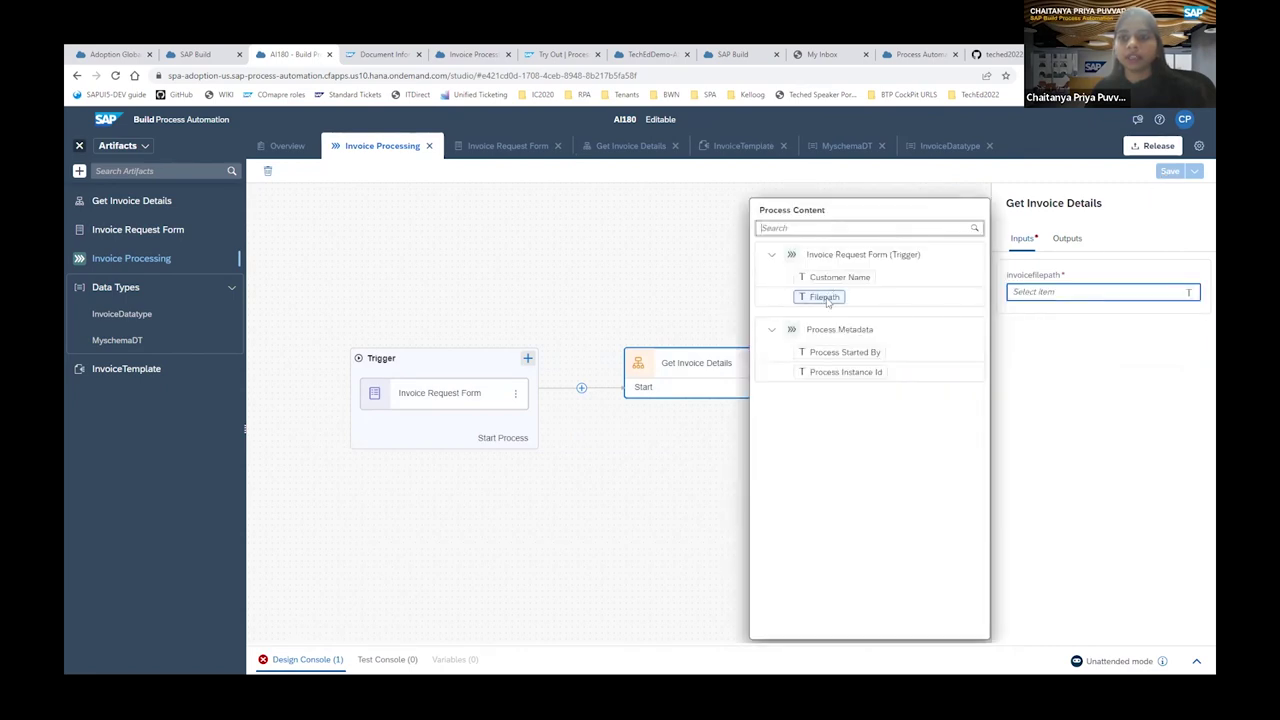
left_click(825, 298)
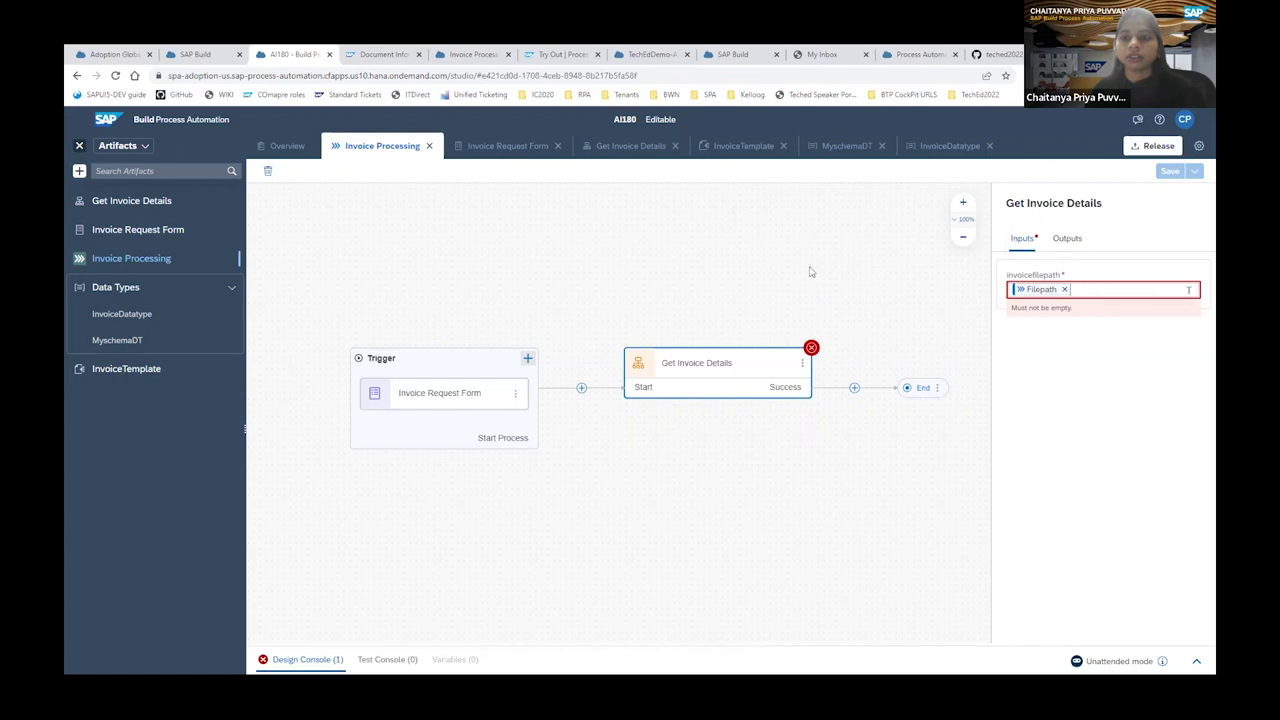
left_click(811, 272)
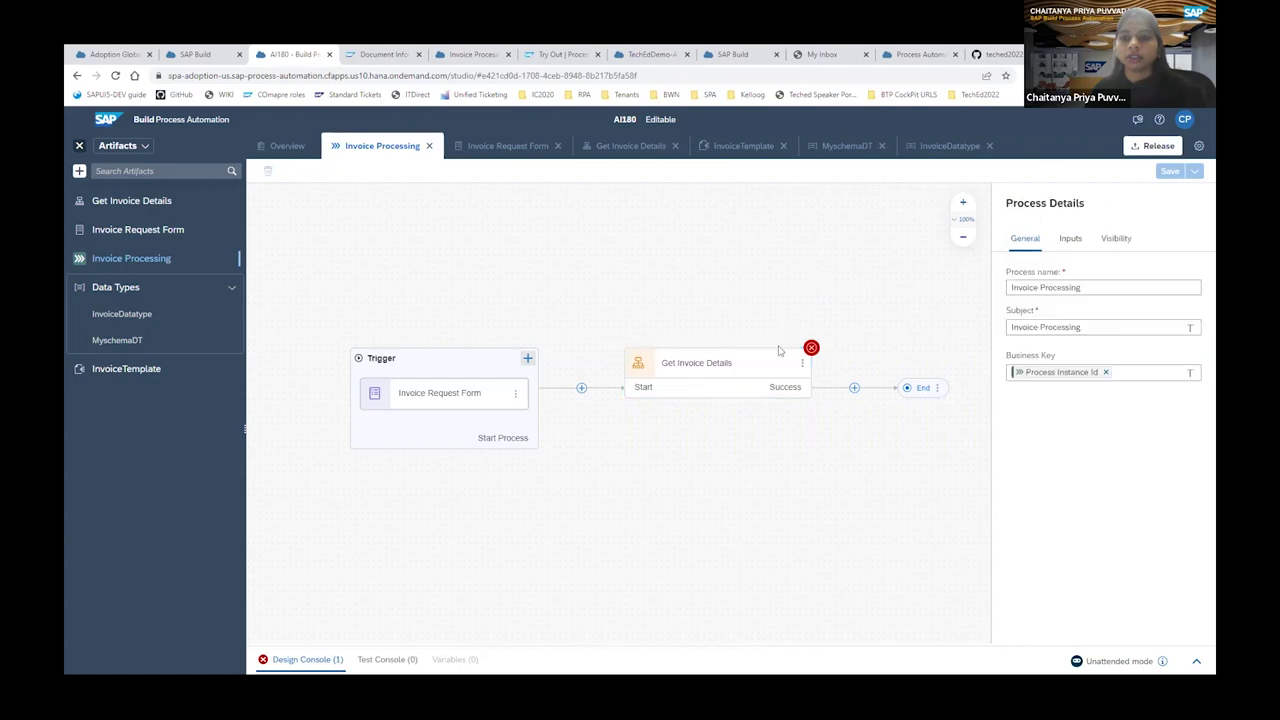
left_click(775, 376)
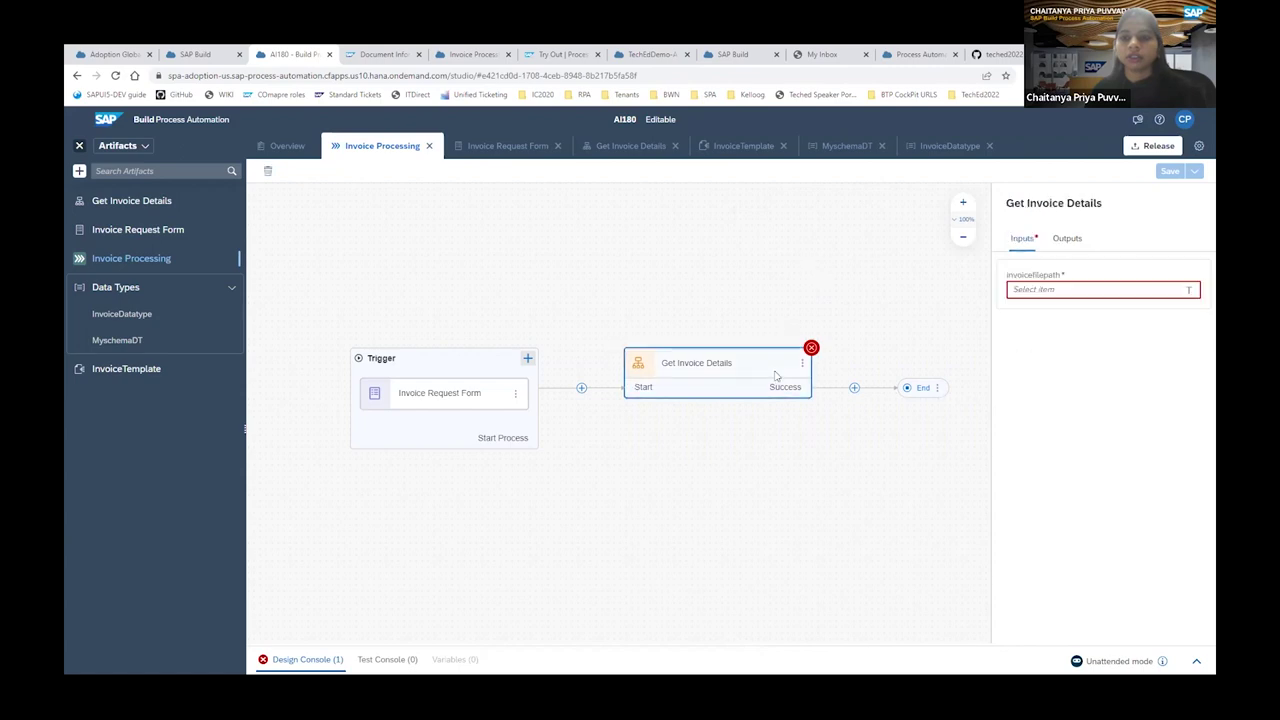
left_click(1032, 291)
left_click(817, 298)
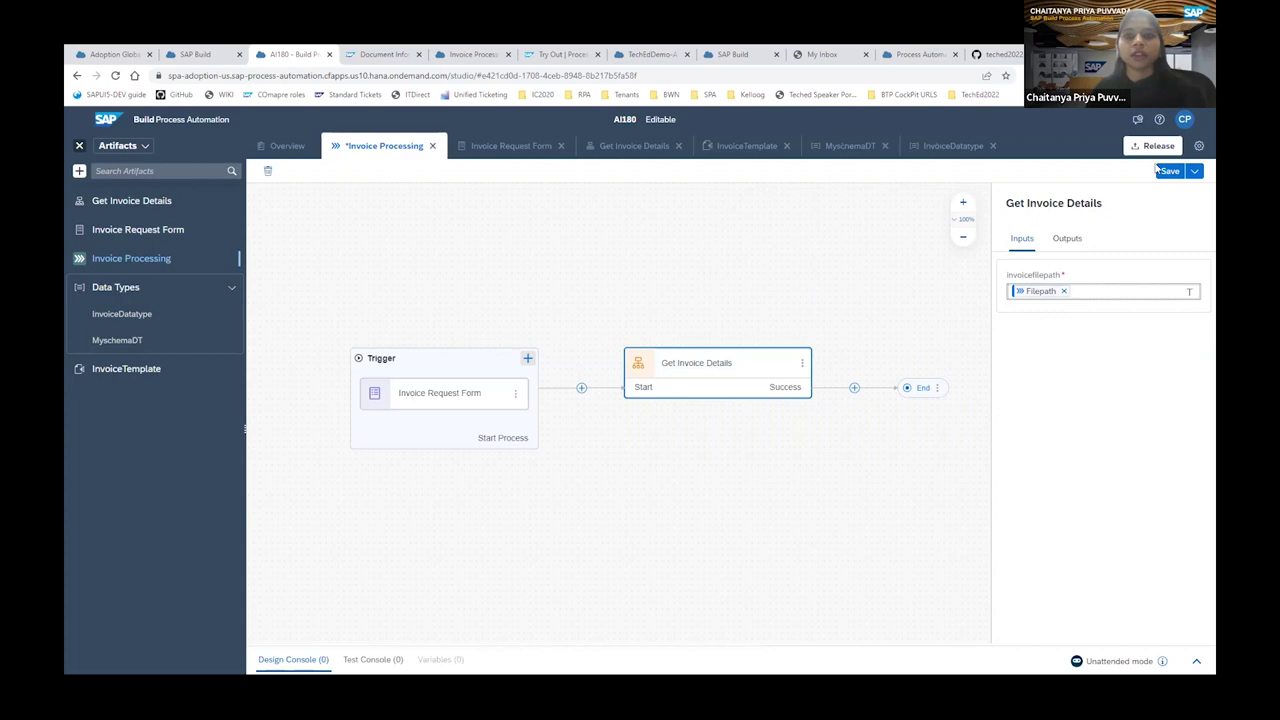
Switch back to the Get Invoice Details automation tab.
left_click(627, 147)
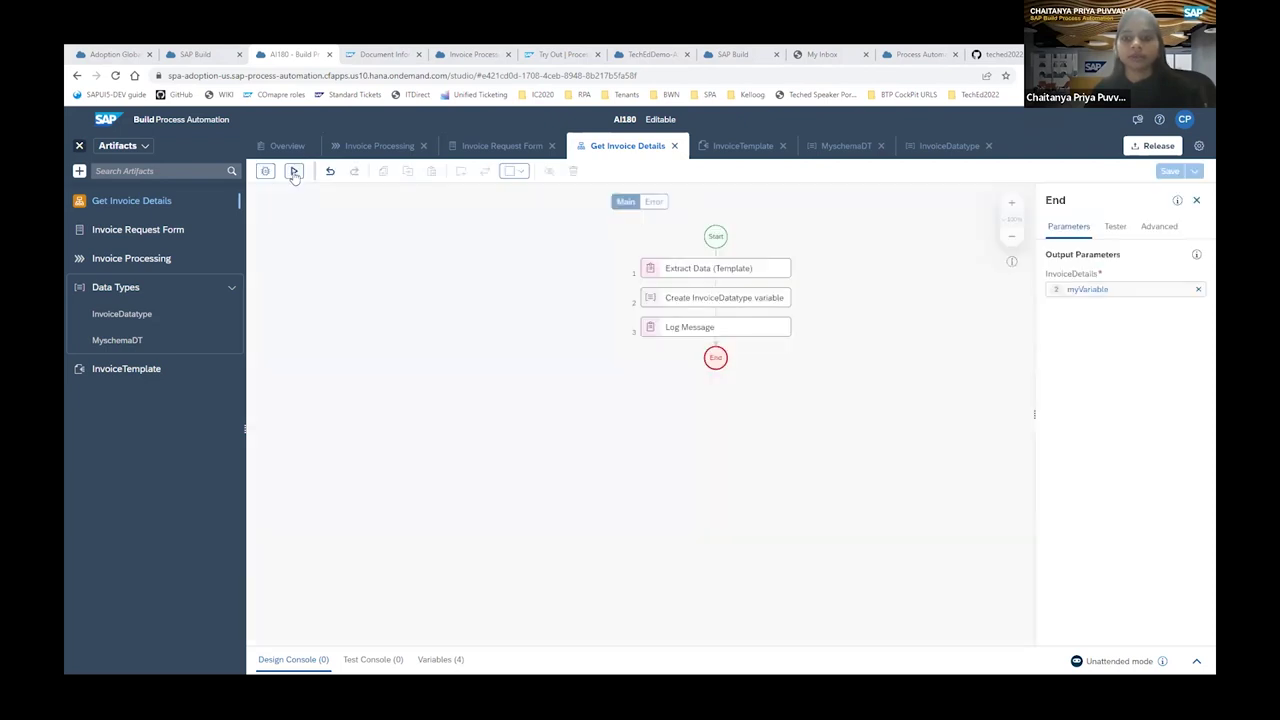
Open the Test Automation dialog for Get Invoice Details, cancelling once and reopening it.
left_click(295, 172)
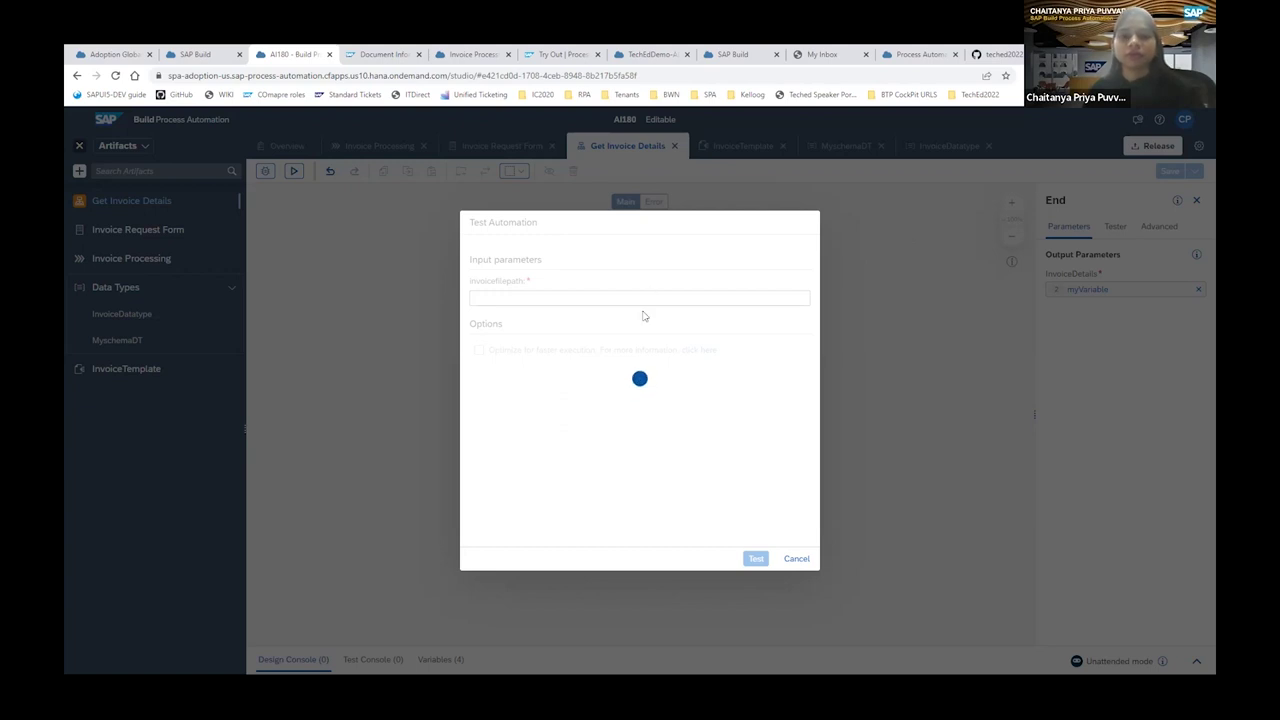
left_click(795, 560)
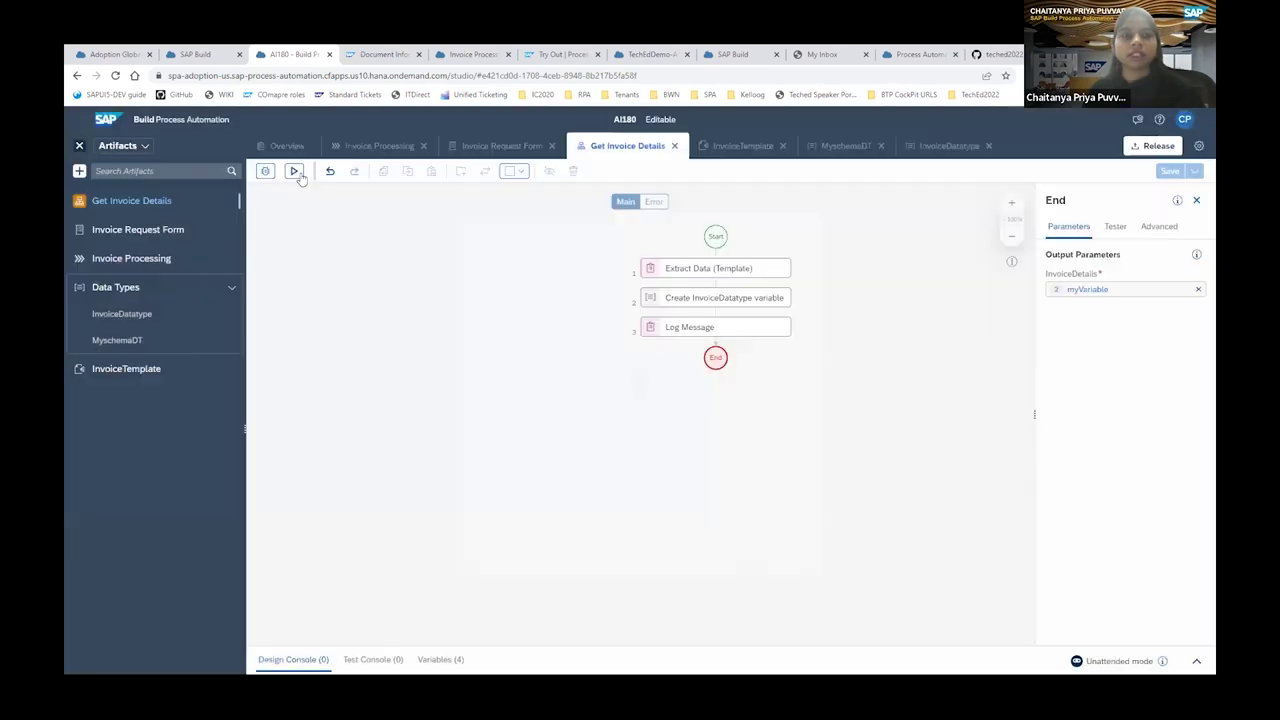
left_click(294, 171)
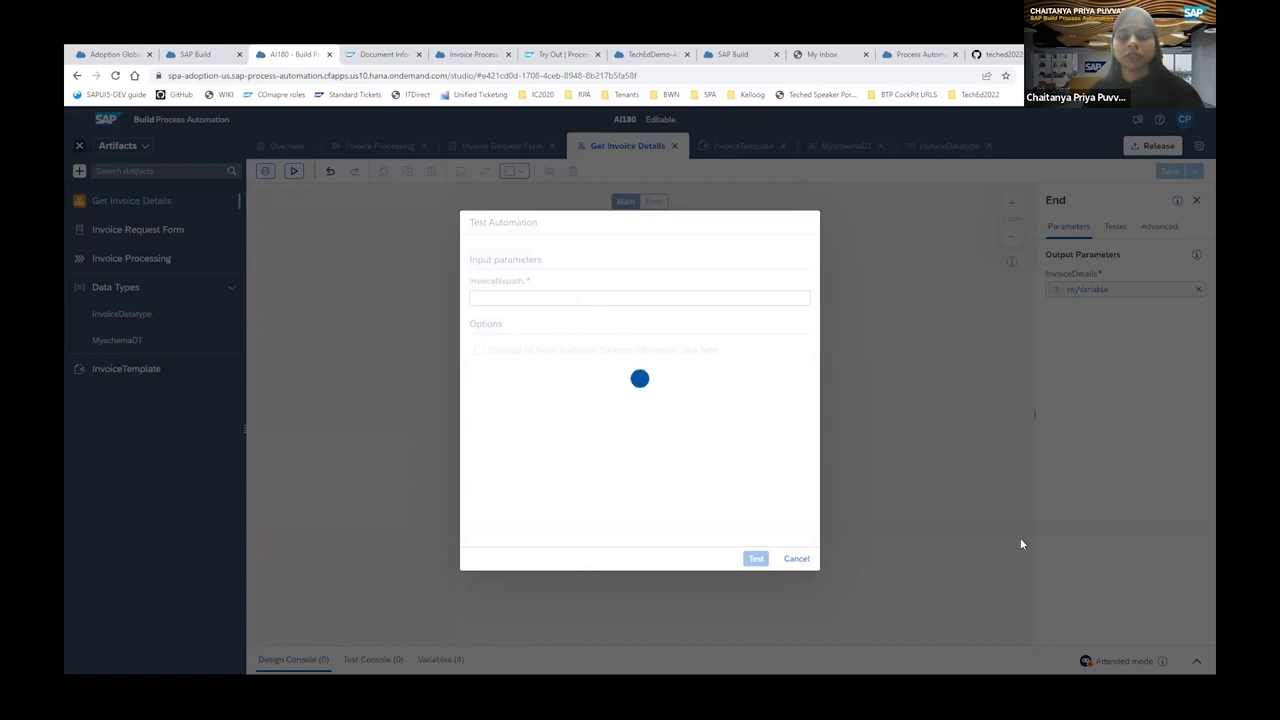
Run the test with the pasted ABC_Demo_Invoice_remitTo1.pdf path as invoicefilepath.
left_click(502, 297)
type("C:\\Users\\I055180\\Desktop\\Invoice-AI180\\ABC_Demo_Invoice_remitTo1.pdf")
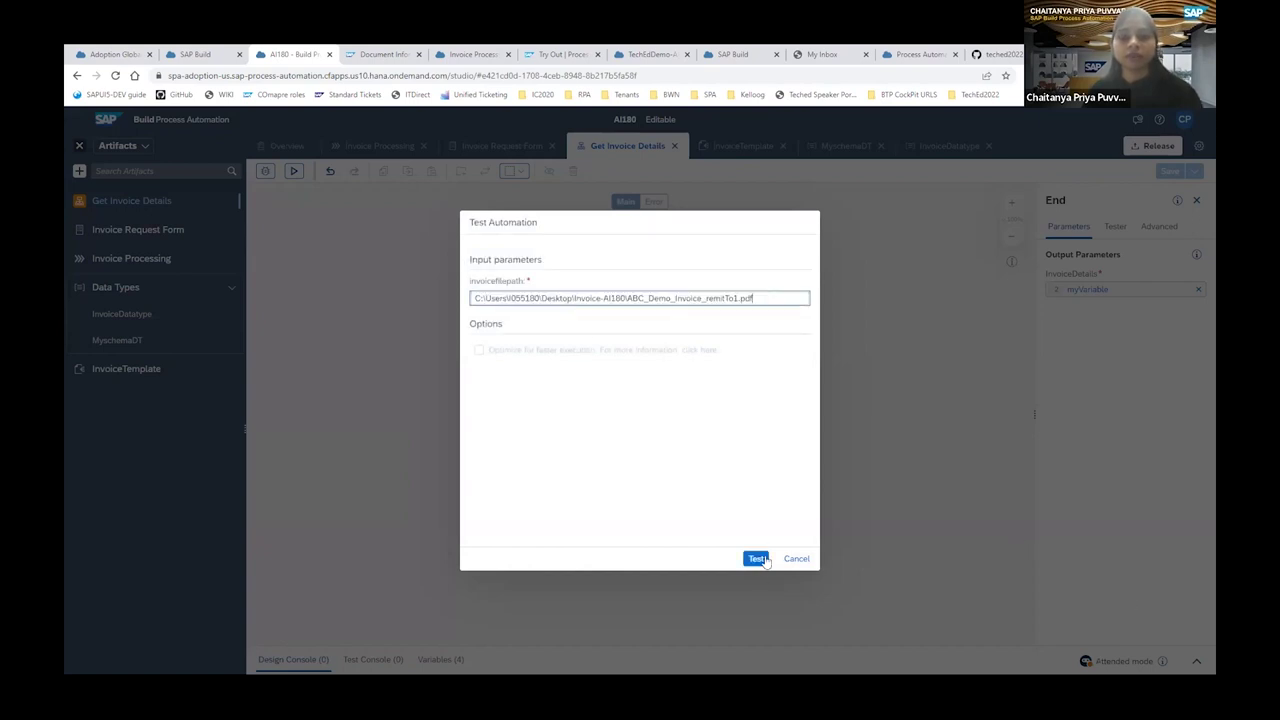
left_click(757, 559)
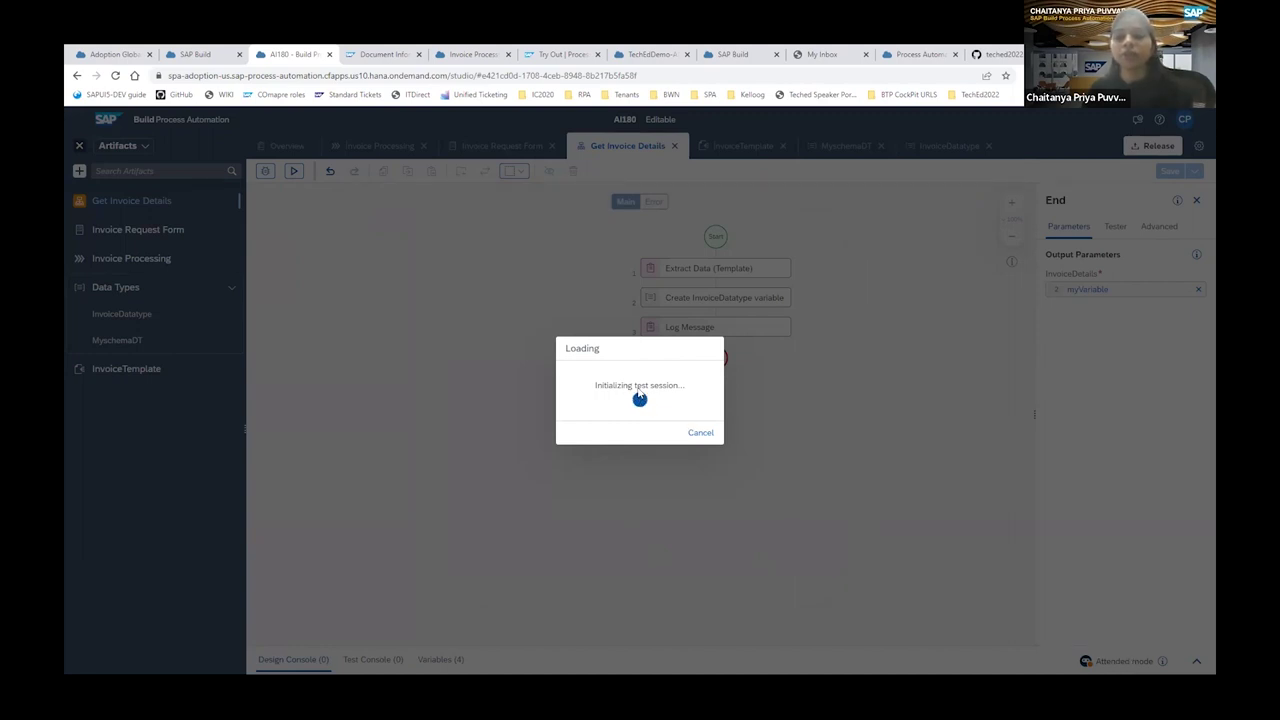
left_click(1075, 660)
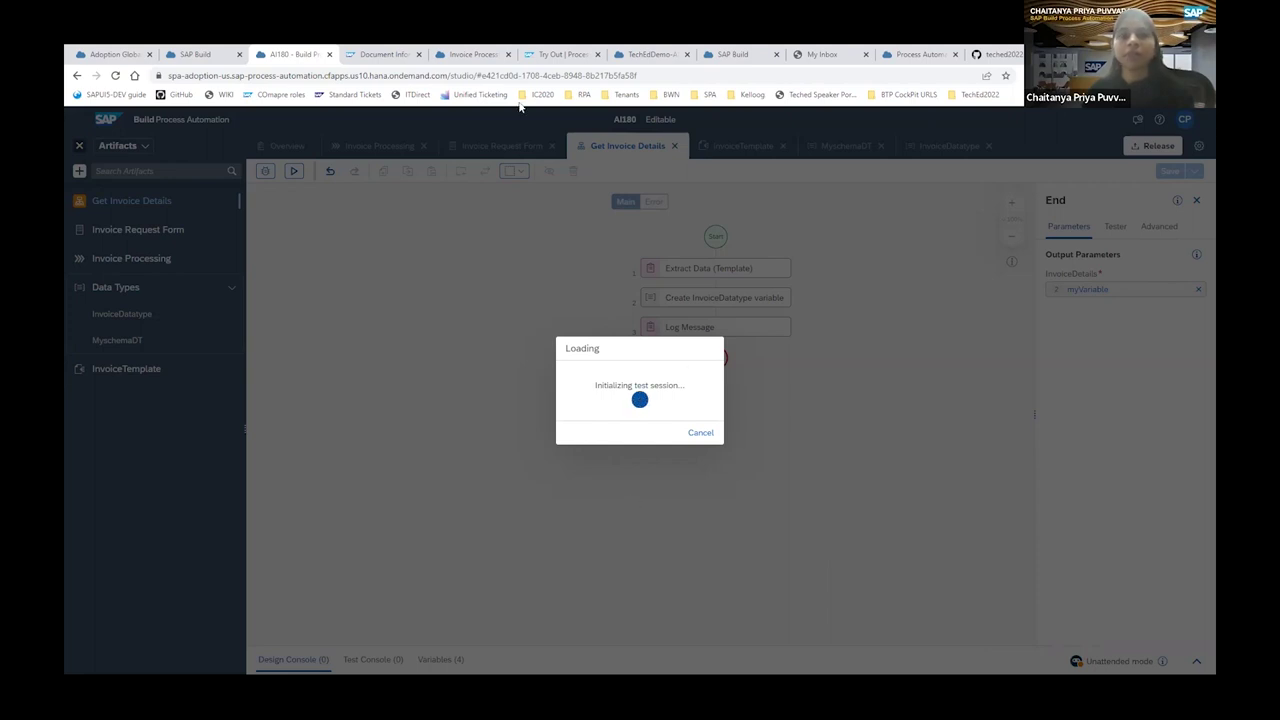
left_click(478, 56)
left_click(726, 433)
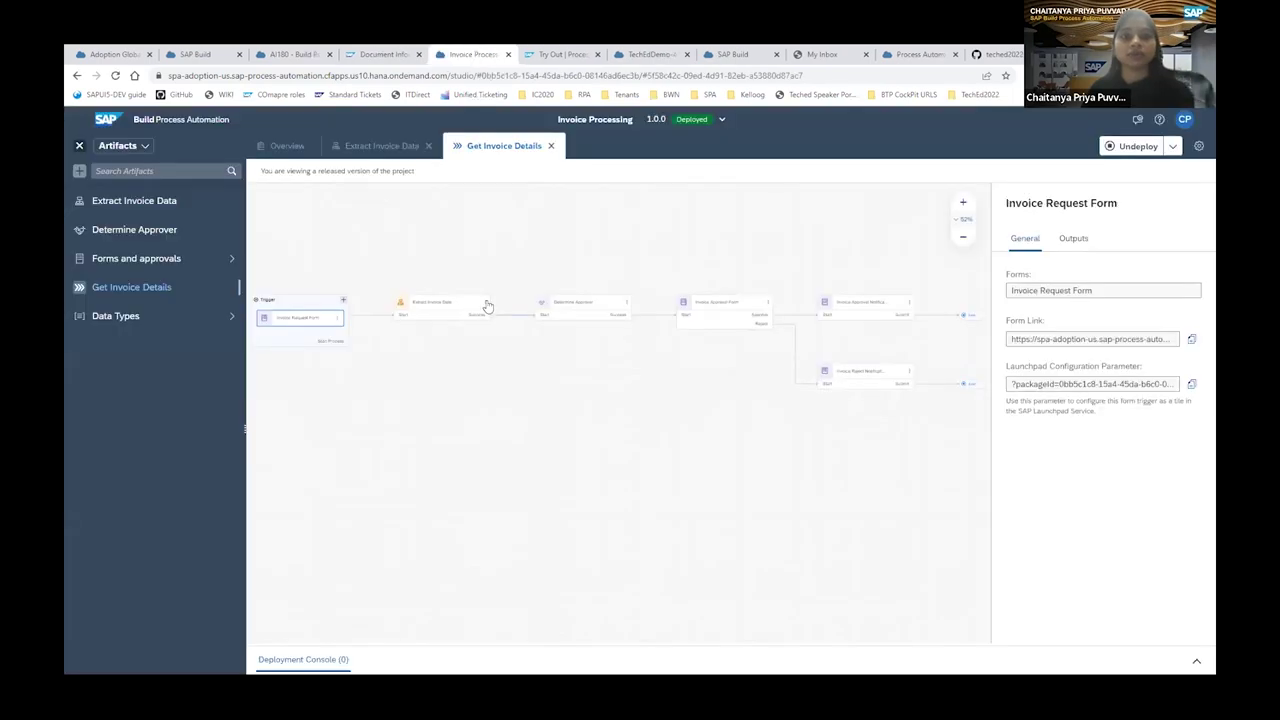
left_click(487, 304)
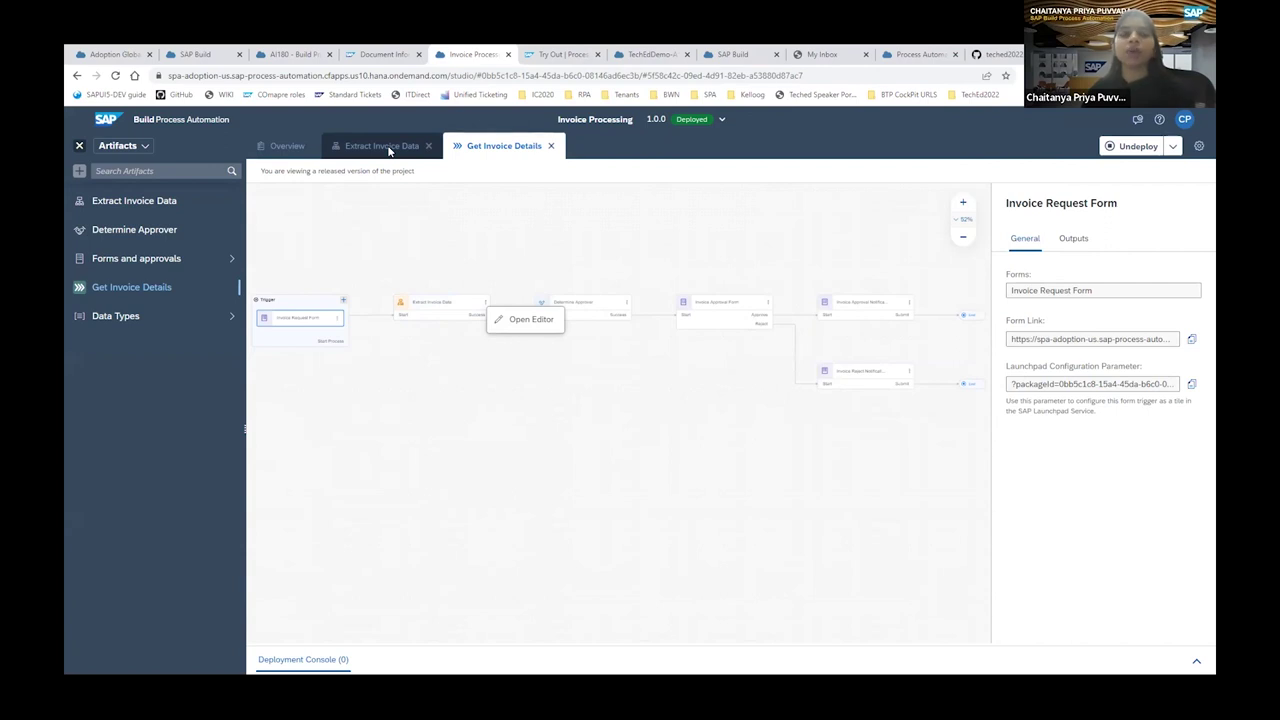
left_click(389, 150)
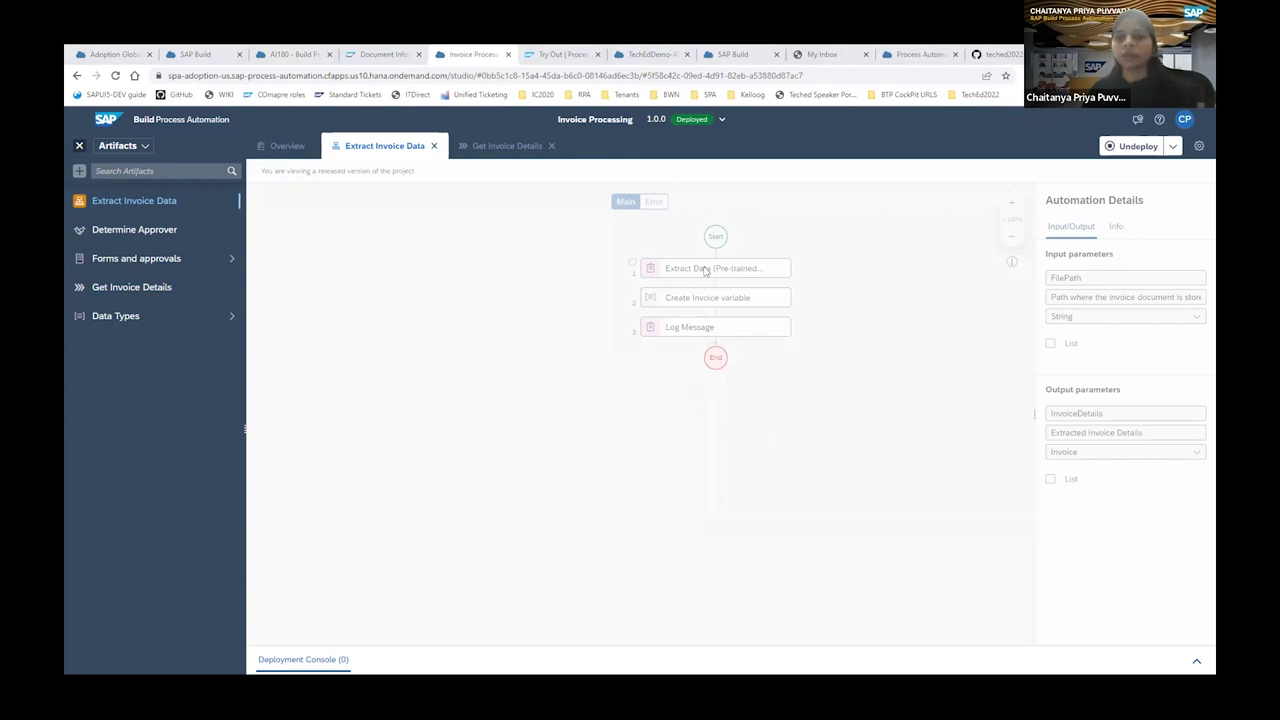
left_click(704, 270)
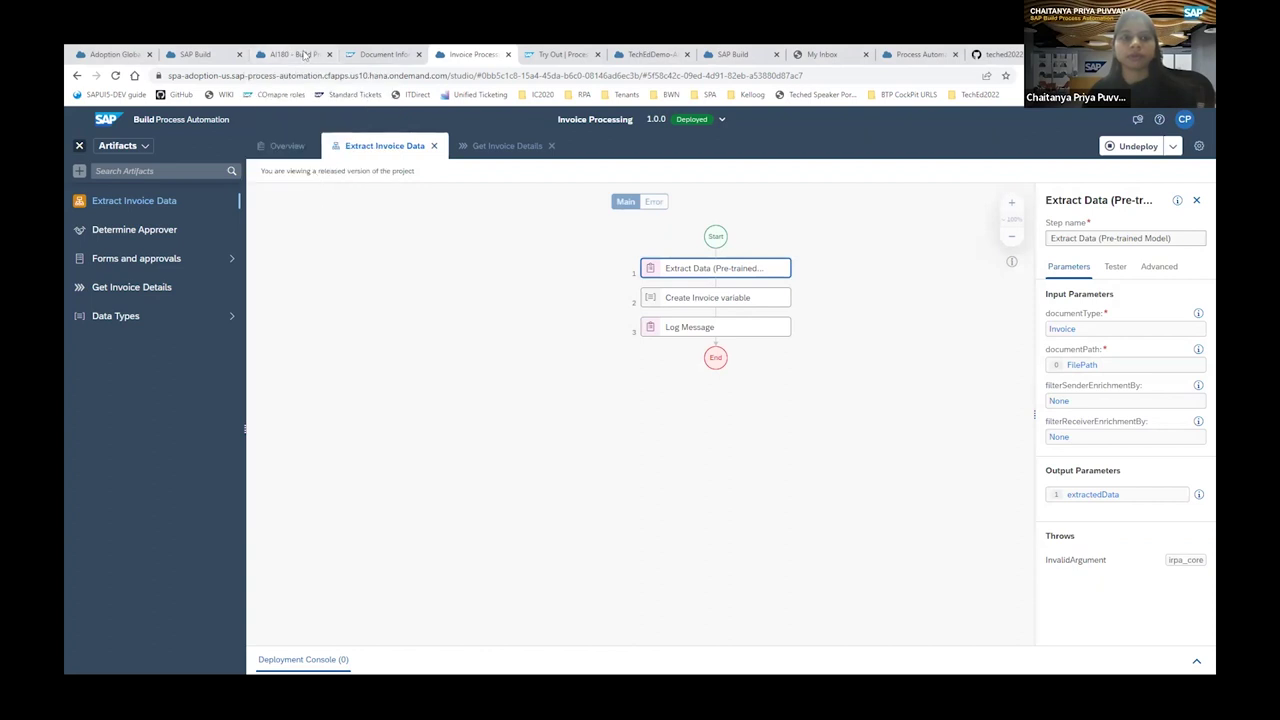
left_click(304, 55)
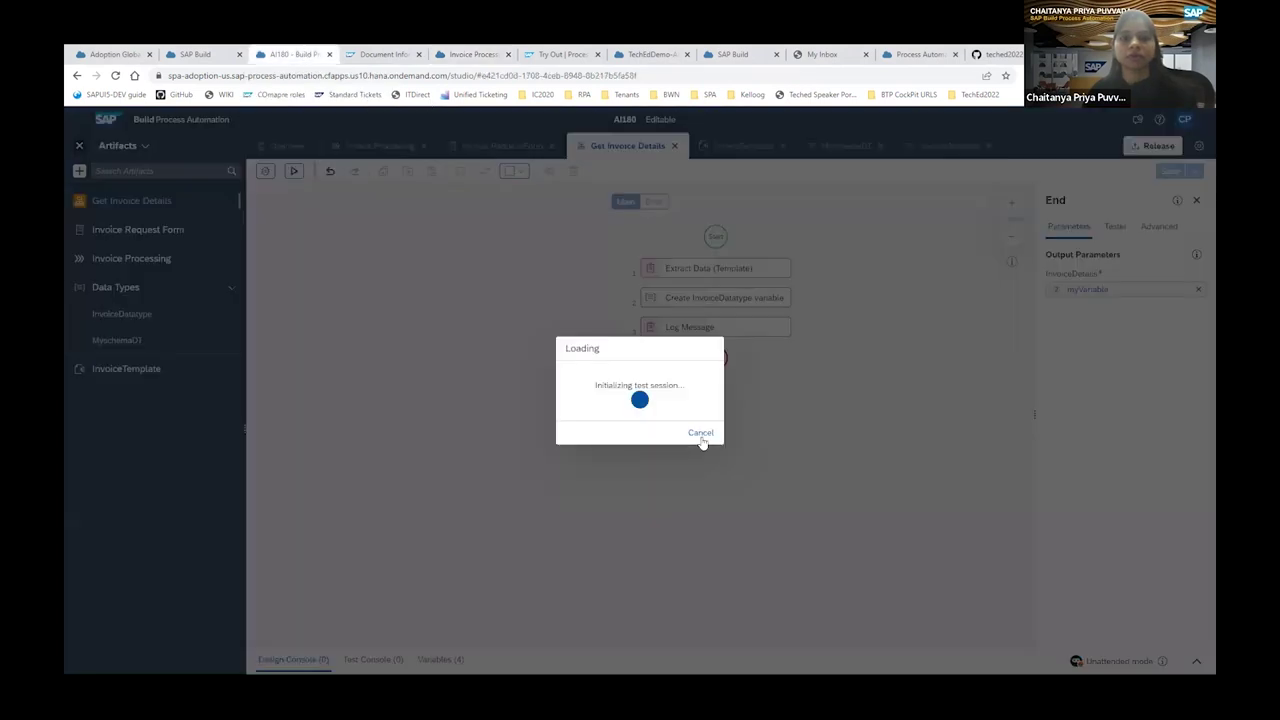
Cancel the stalled Loading dialog and rerun the test with ABC_Demo_Invoice_remitTo1.pdf.
left_click(707, 431)
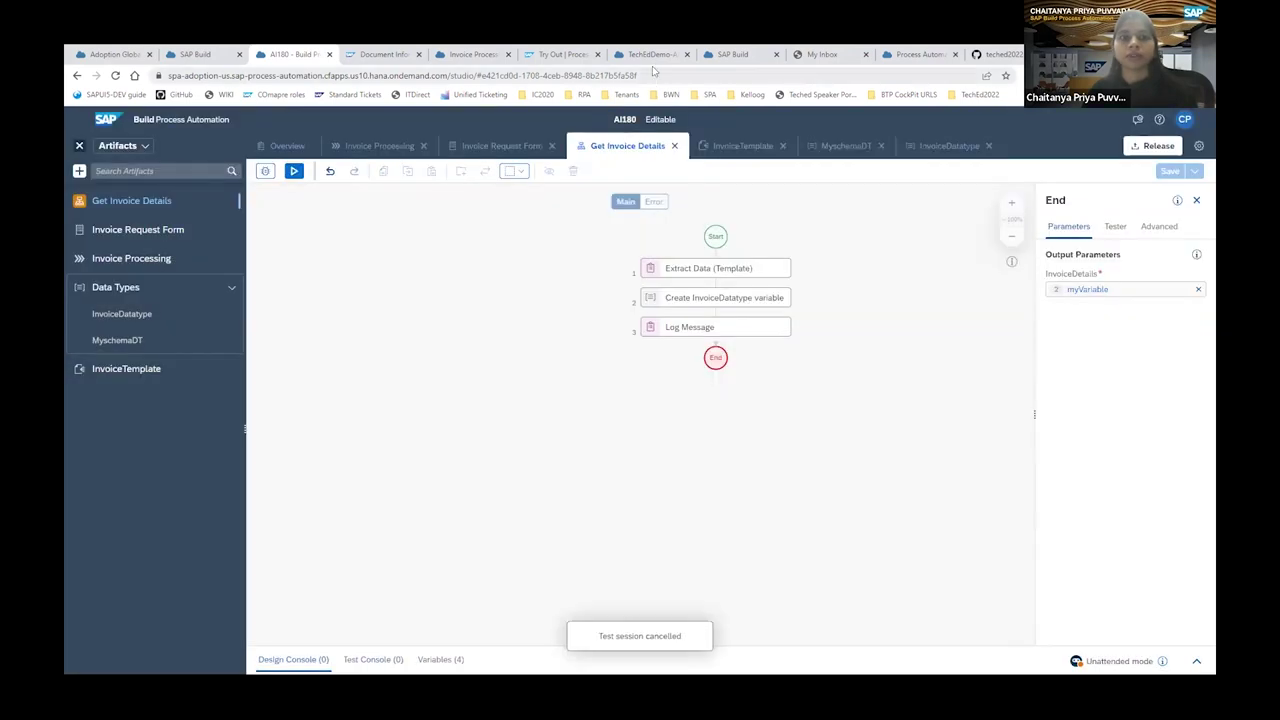
left_click(295, 172)
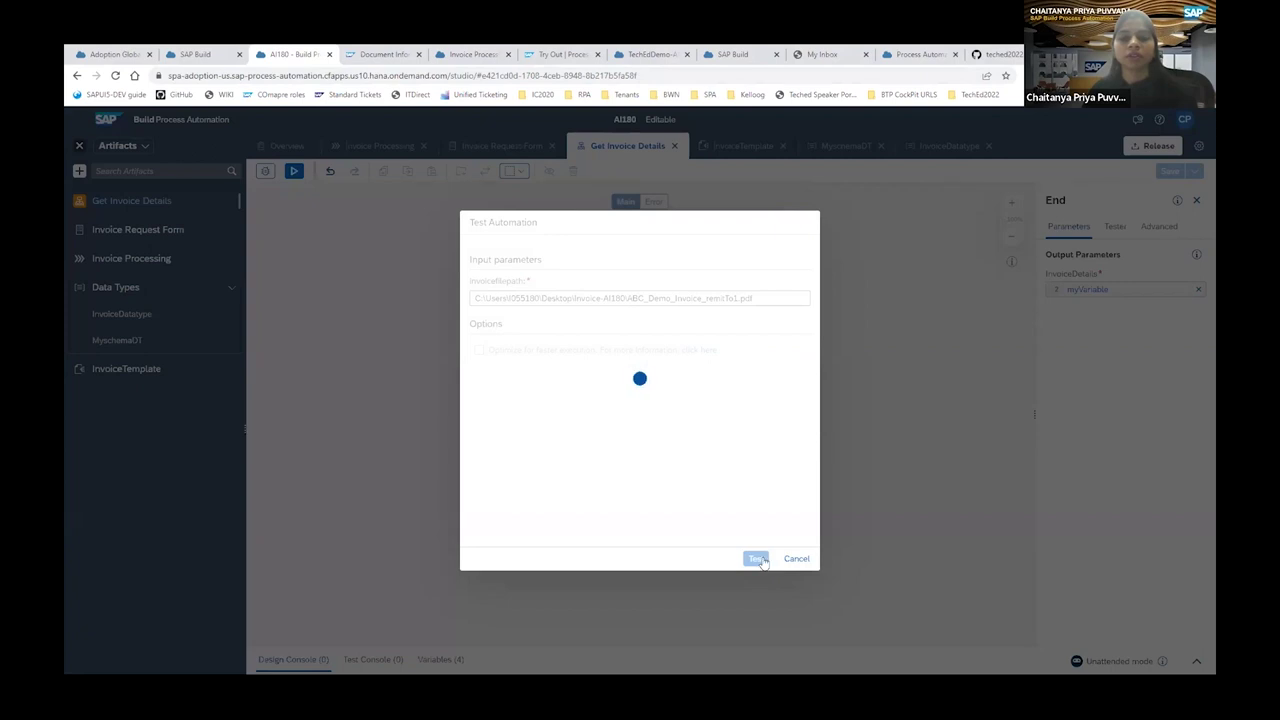
left_click(757, 559)
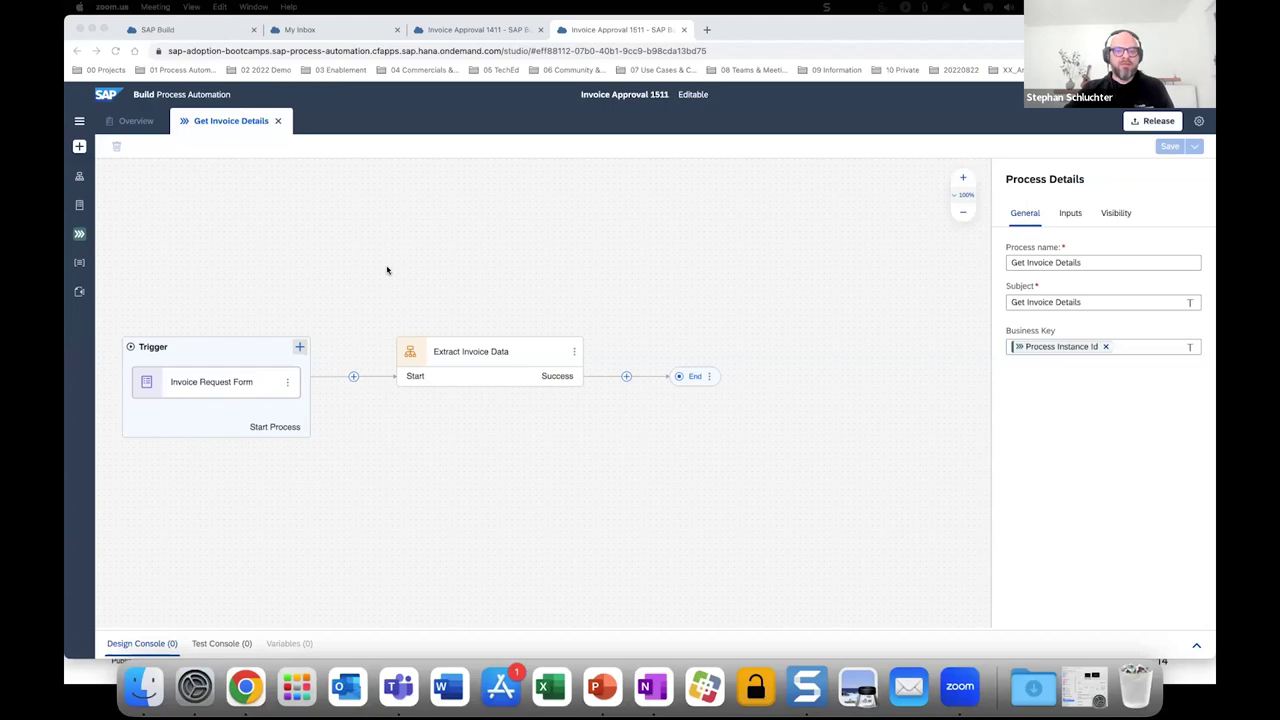
left_click(285, 230)
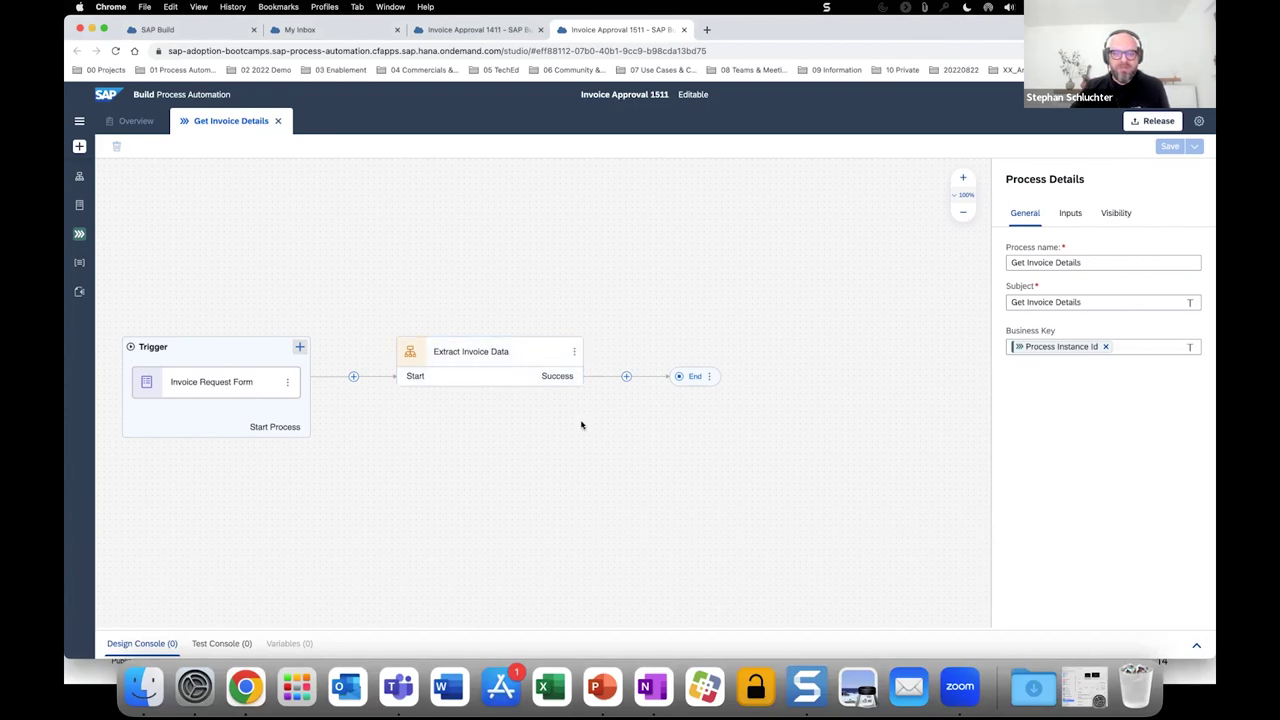
Create a new decision named 'Determine Approver' after Extract Invoice Data.
left_click(626, 378)
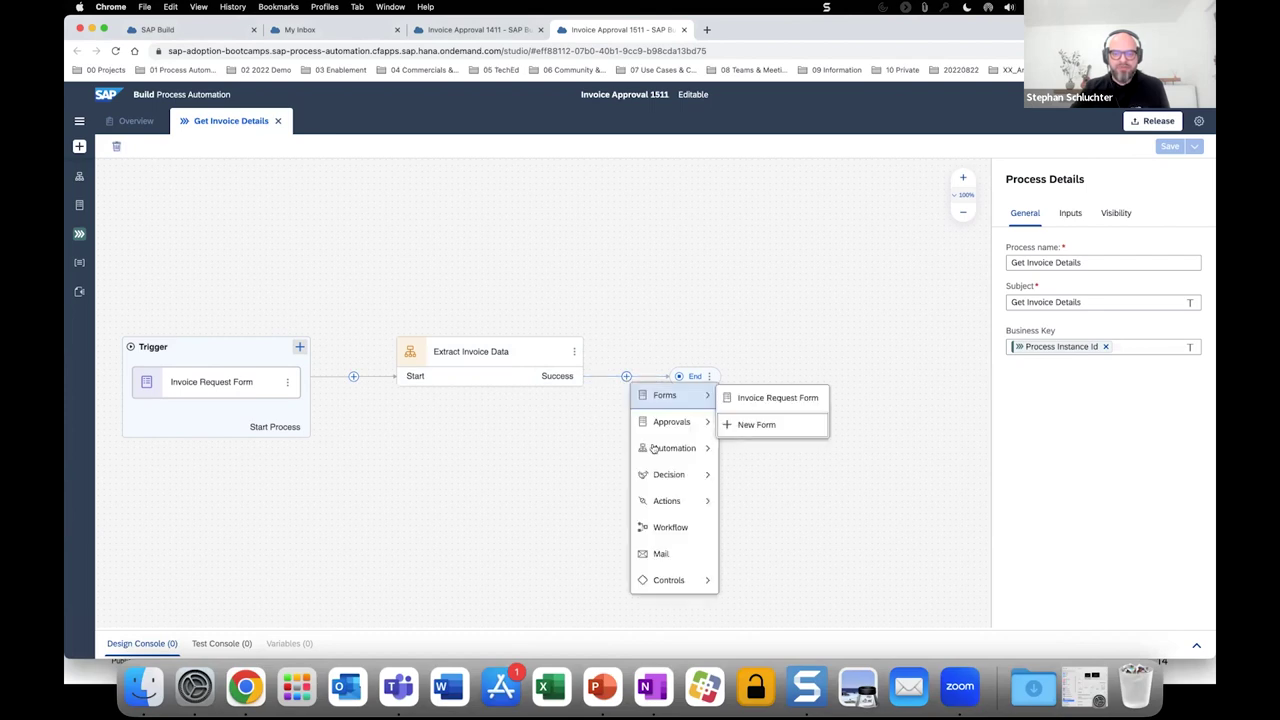
mouse_move(668, 484)
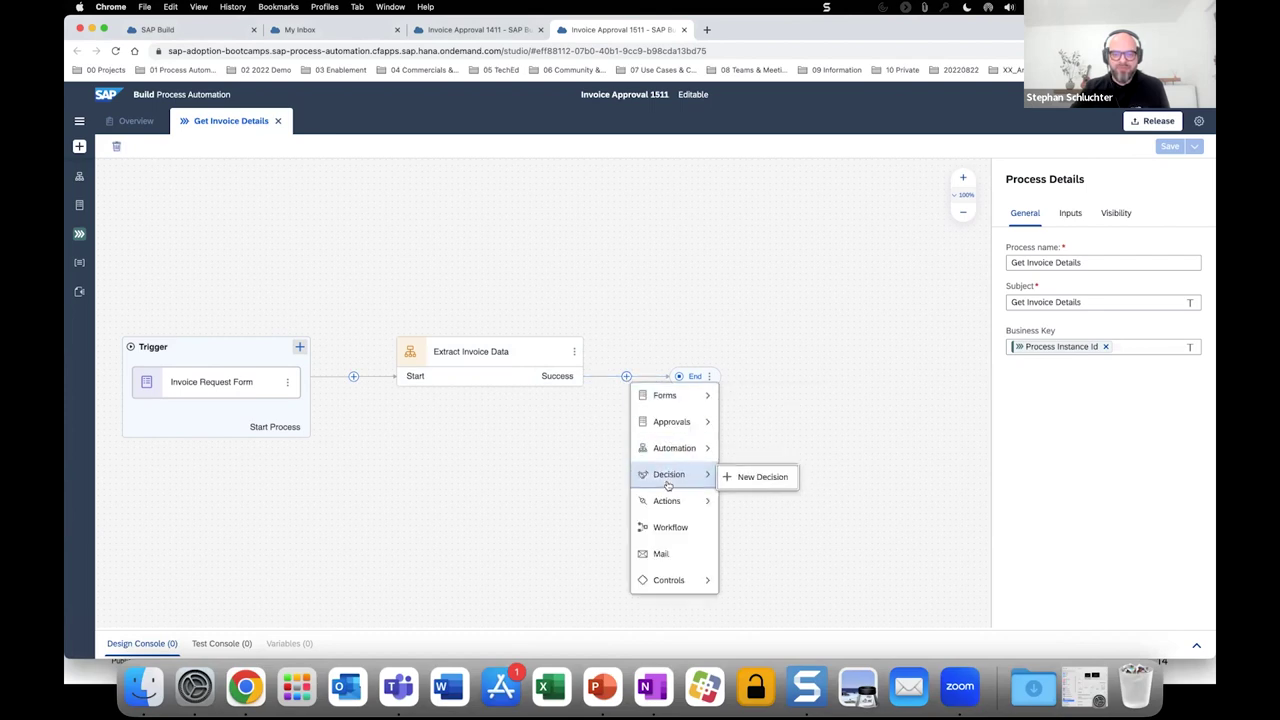
left_click(739, 480)
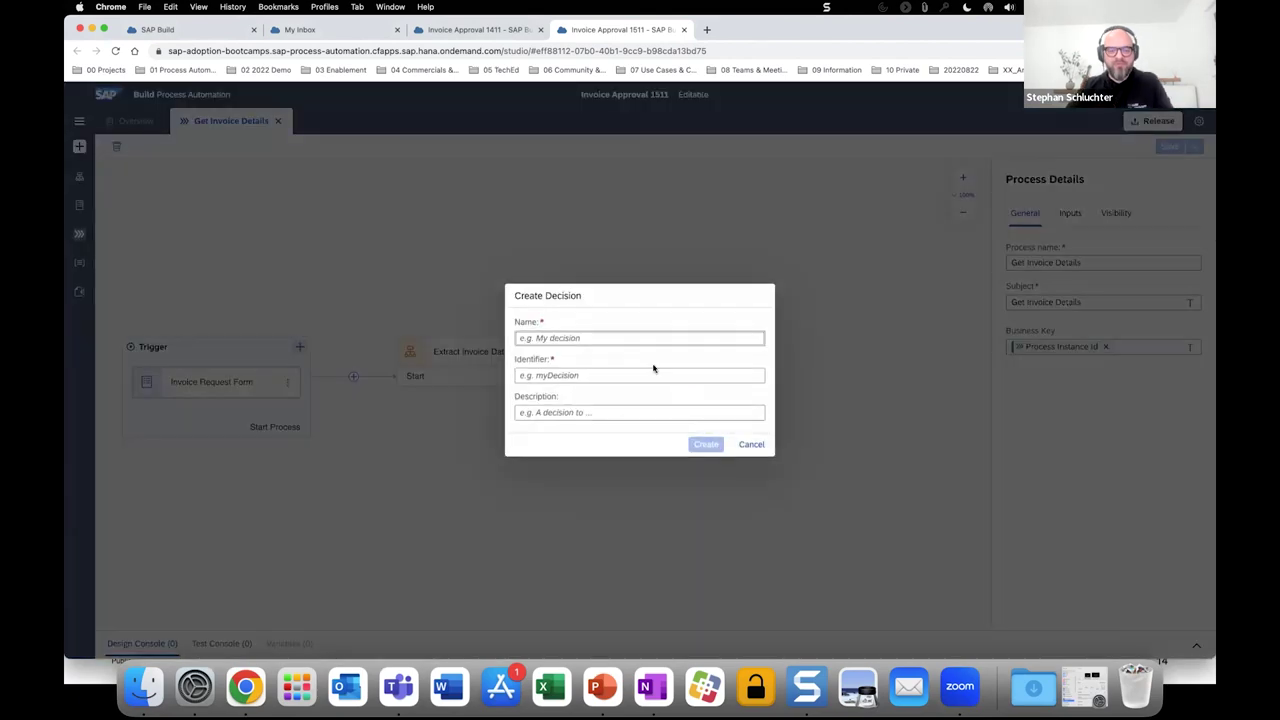
type("Determ")
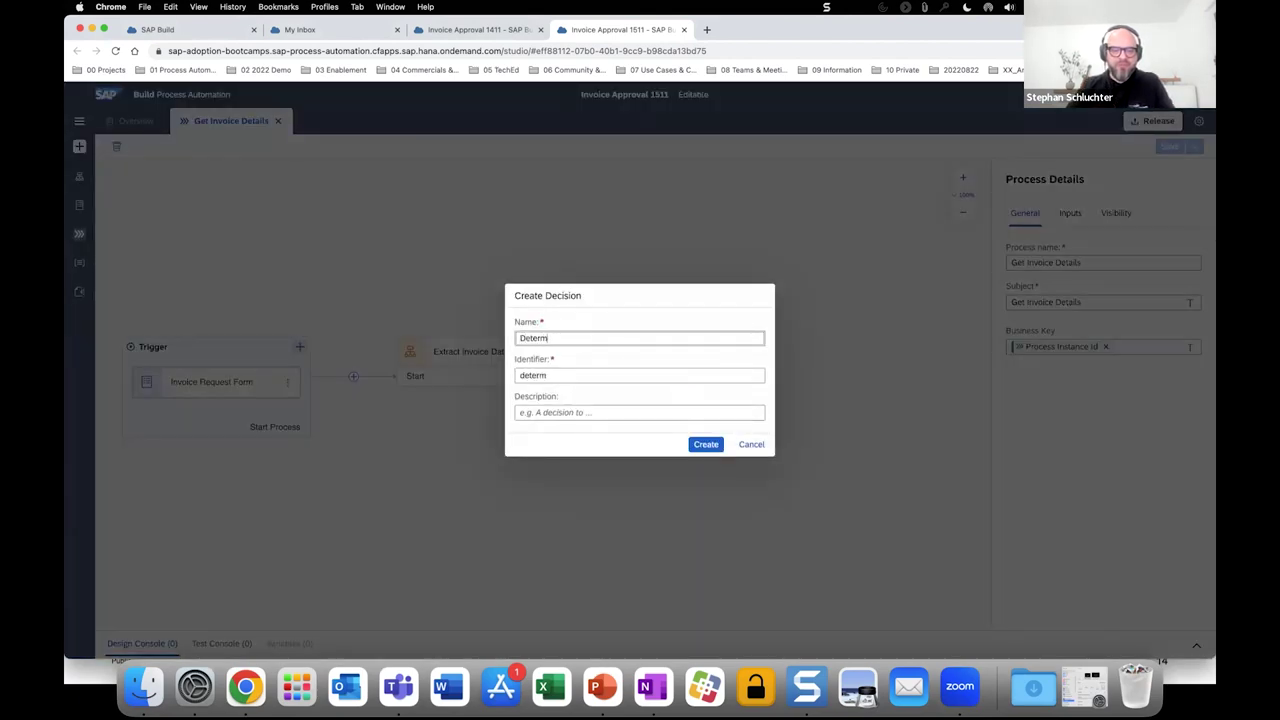
type("ine Approver")
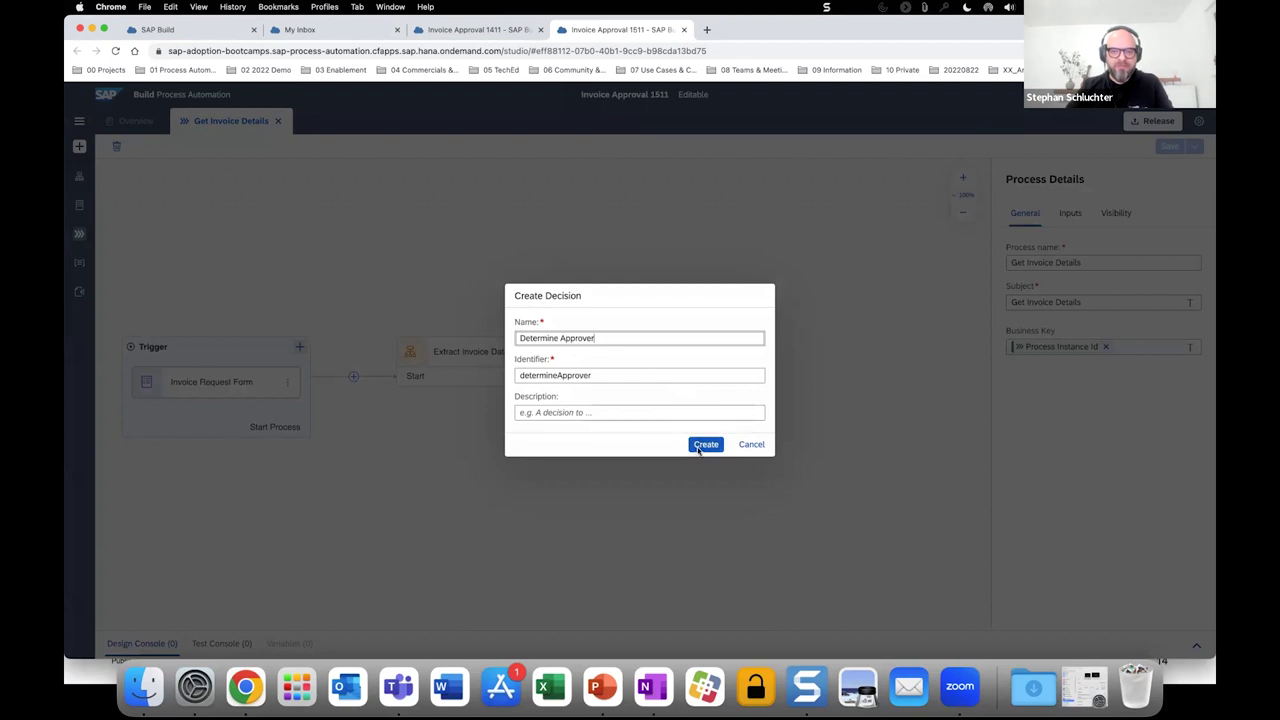
left_click(702, 445)
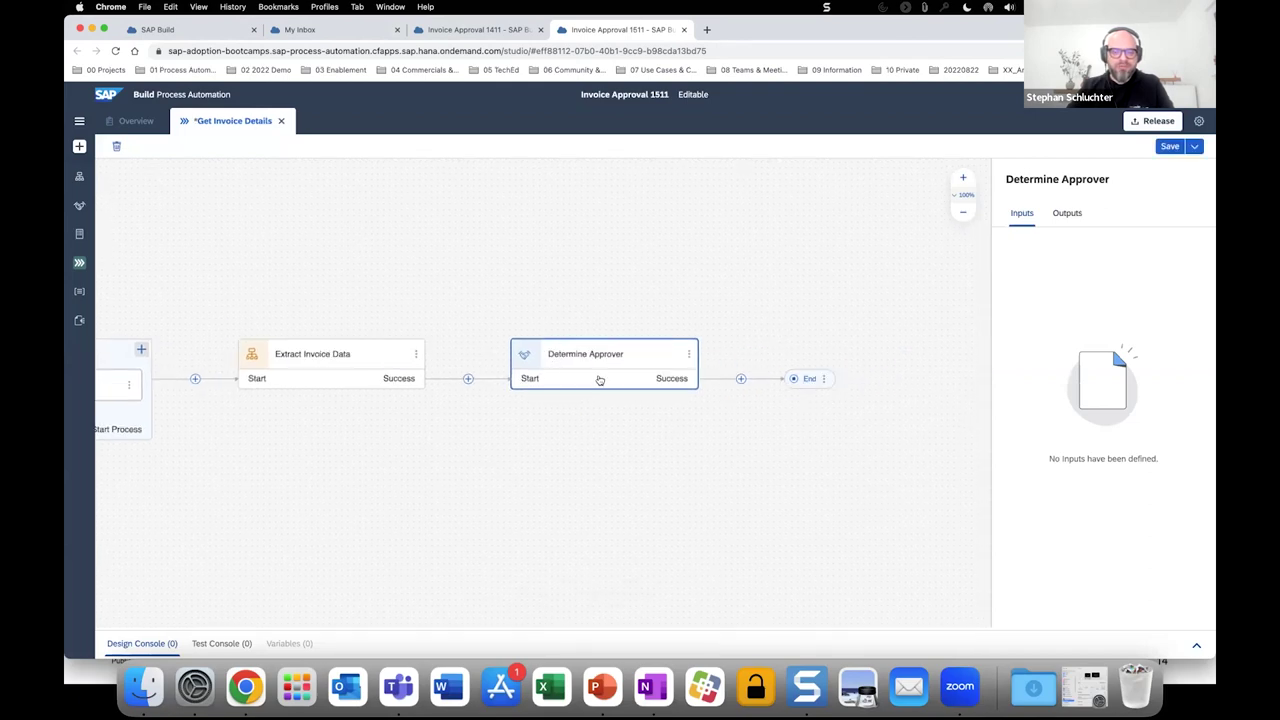
Open Determine Approver in its editor via the node's Open Editor menu option.
left_click(686, 356)
left_click(700, 373)
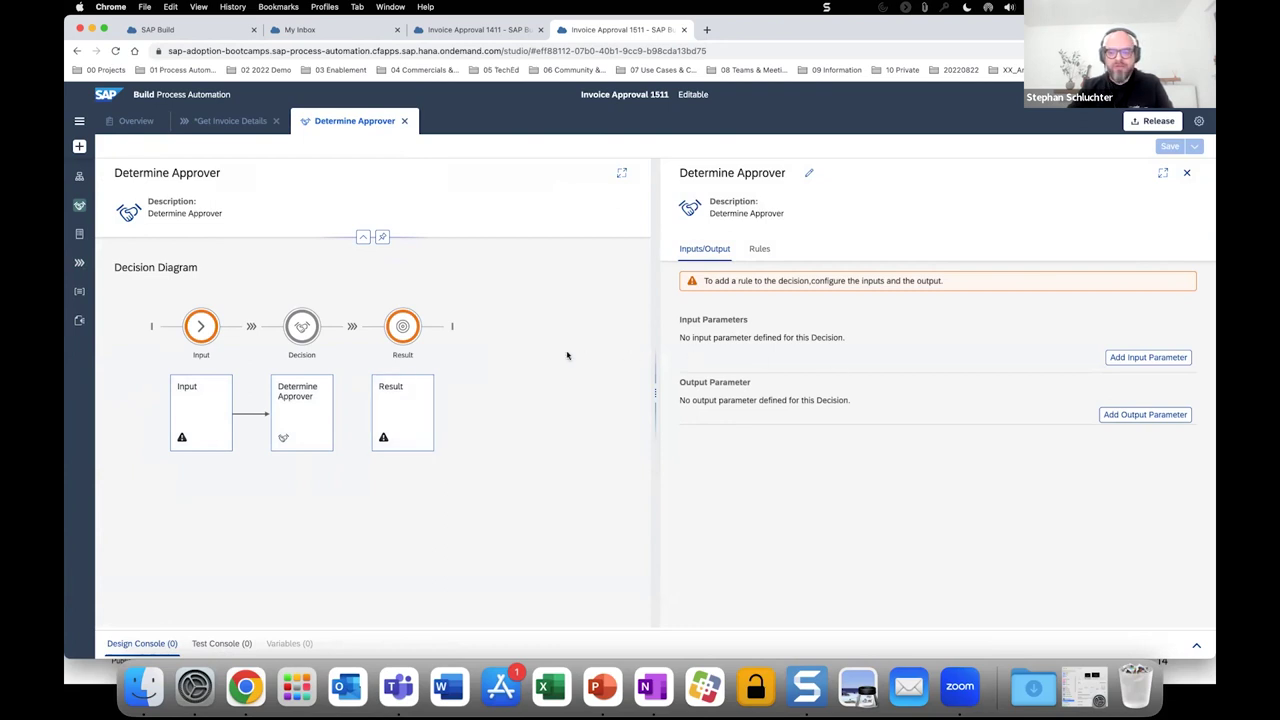
Add an input parameter 'Invoice' of type Invoice, described as 'Invoice Details'.
left_click(1117, 359)
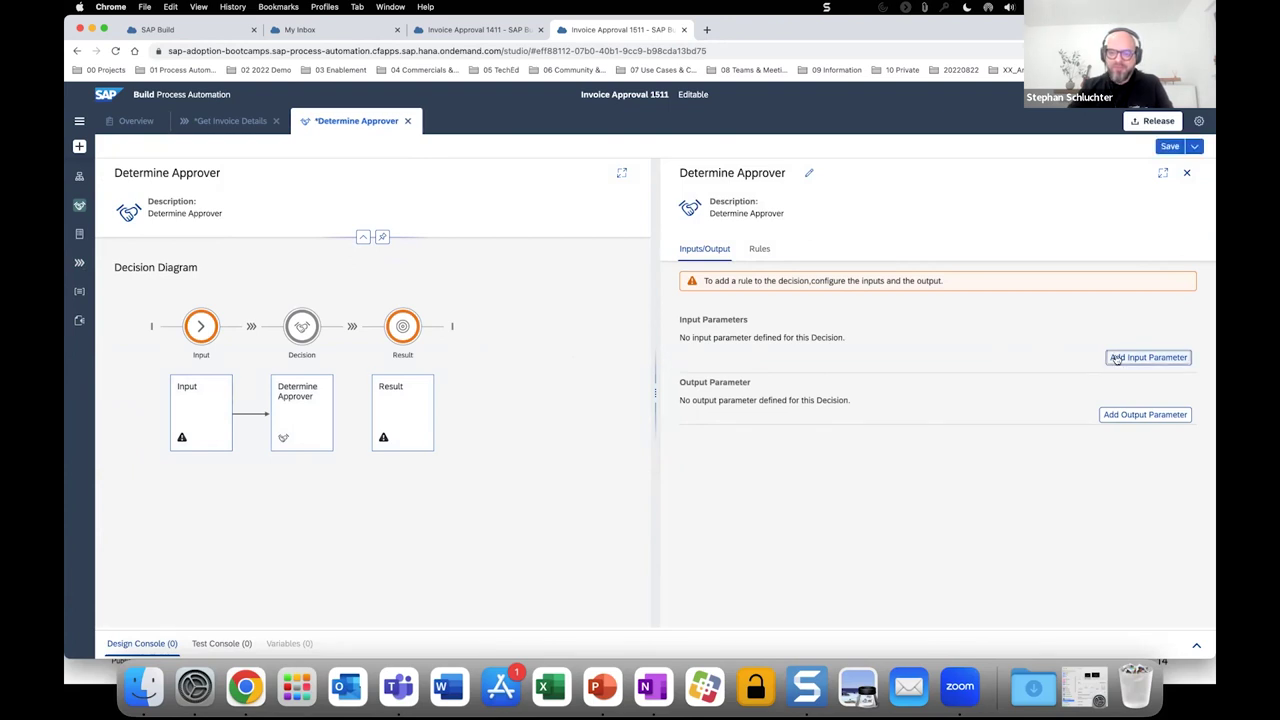
left_click(786, 352)
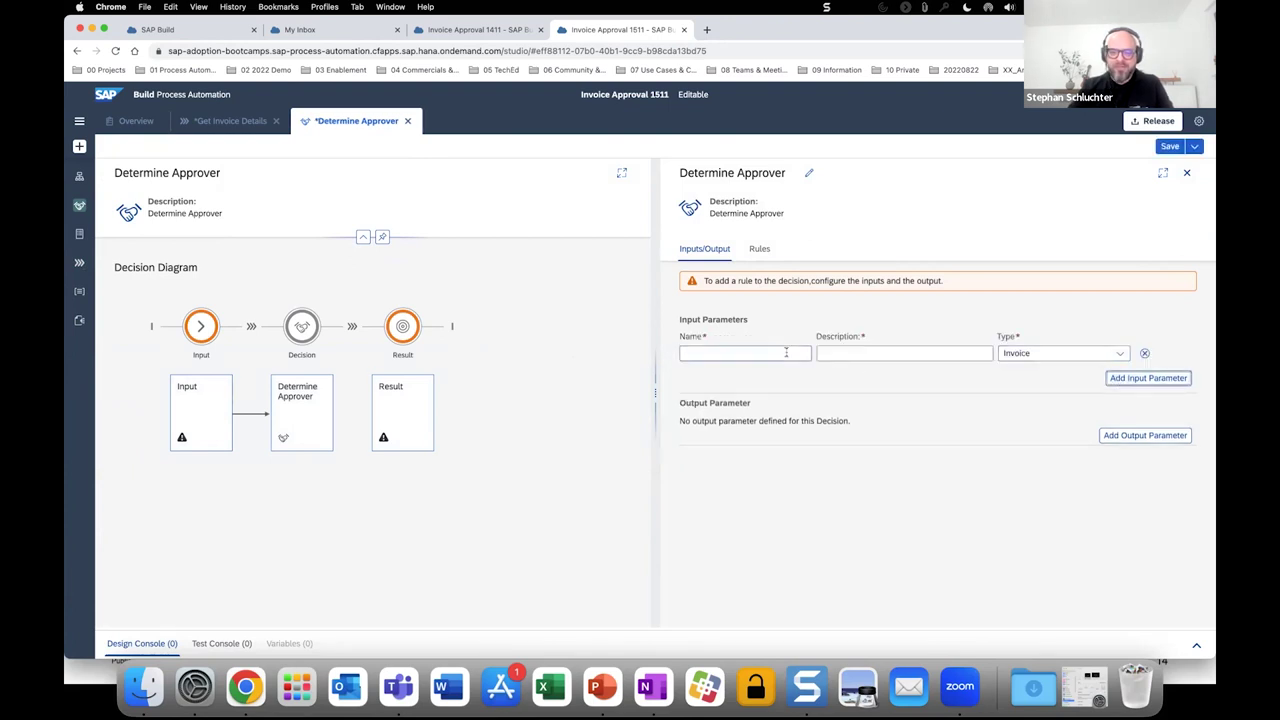
left_click(786, 352)
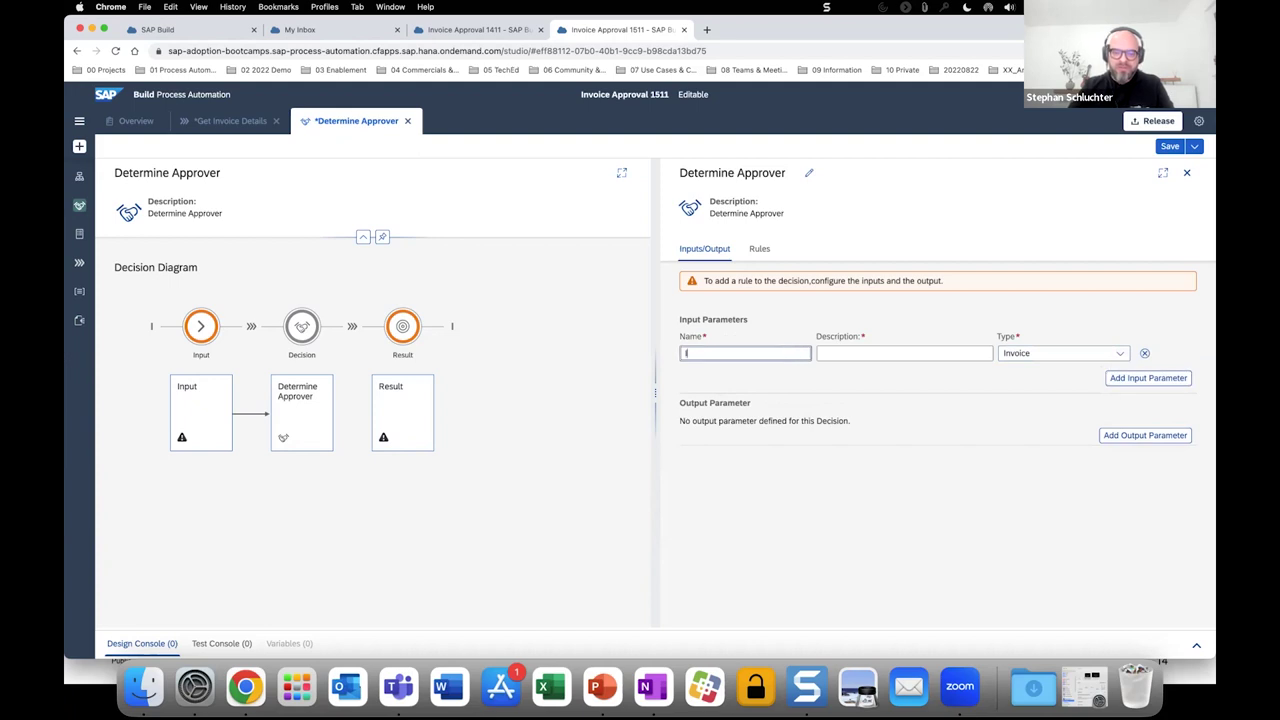
type("Invoice")
left_click(843, 355)
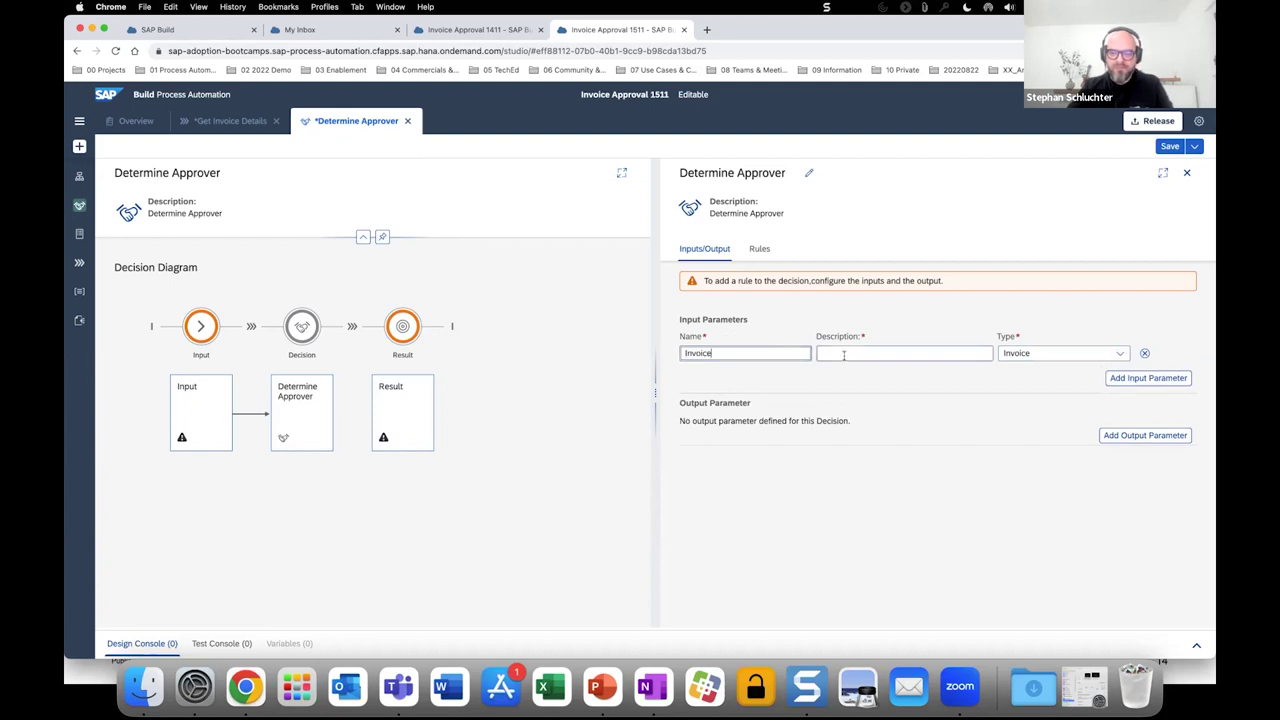
type("Invo")
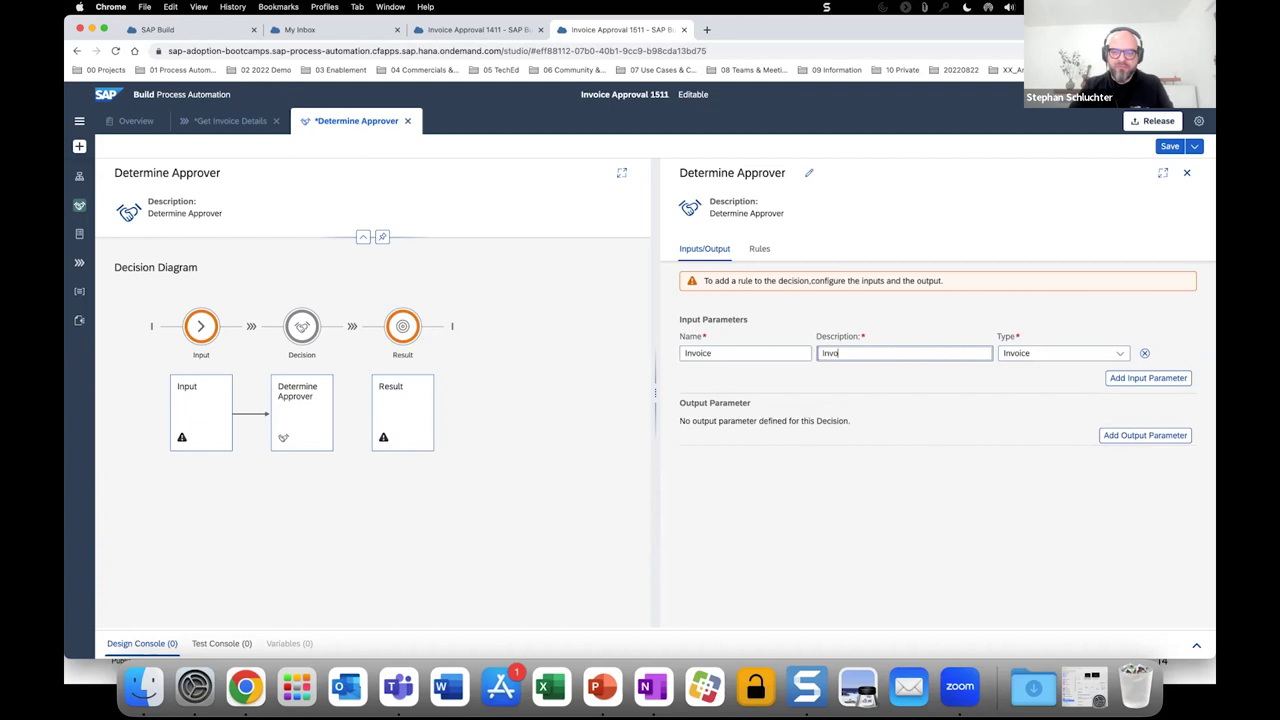
type("ice Details")
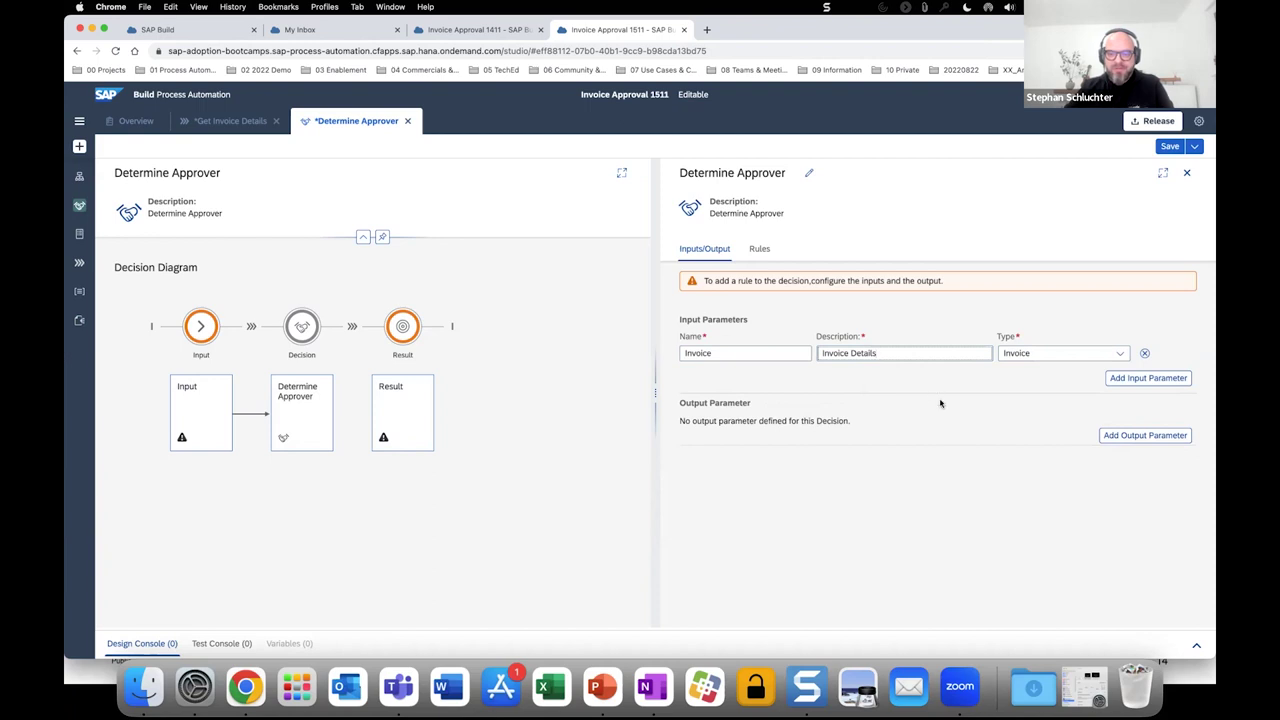
left_click(1015, 430)
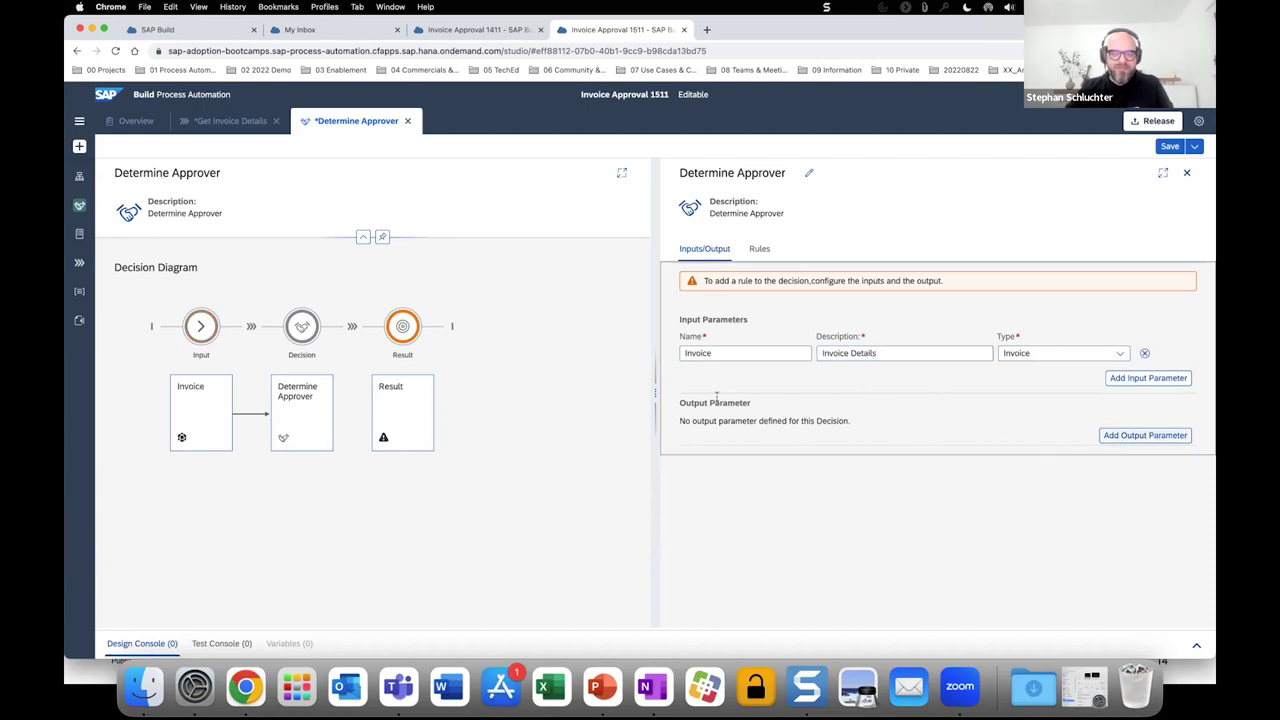
Create a new data type named Approver.
left_click(80, 147)
mouse_move(95, 165)
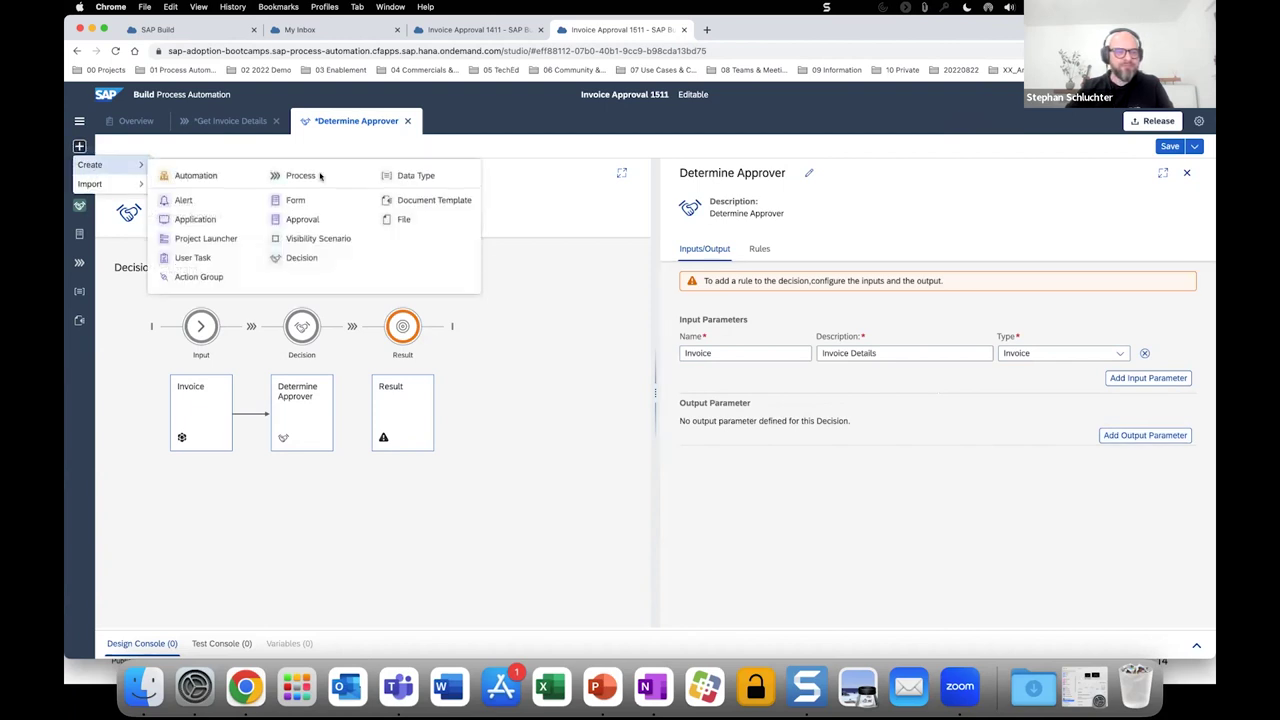
left_click(401, 176)
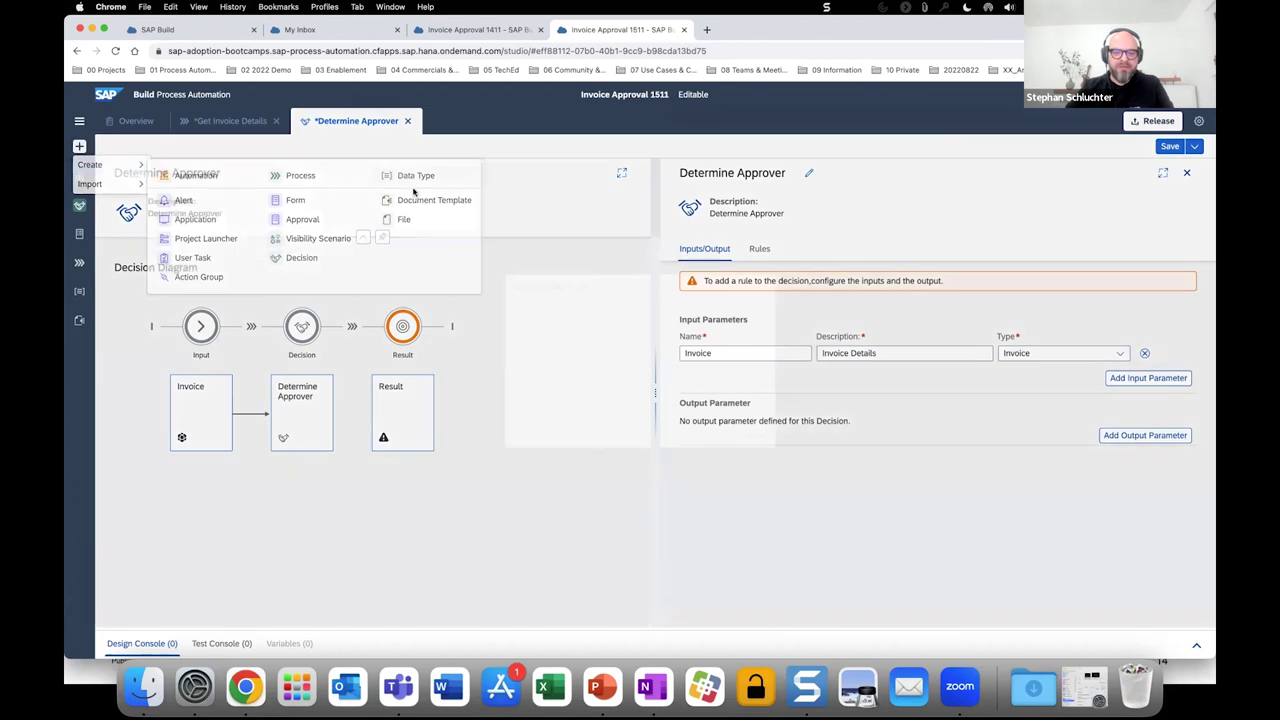
type("A")
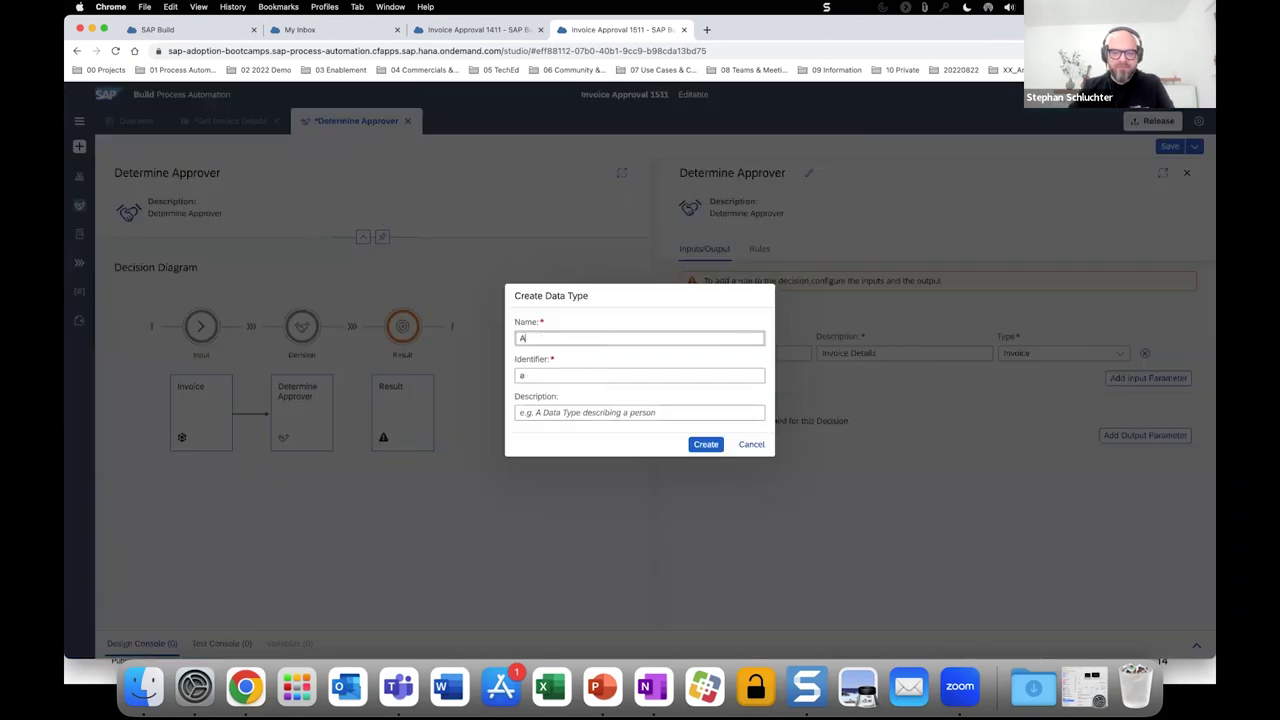
type("pprover")
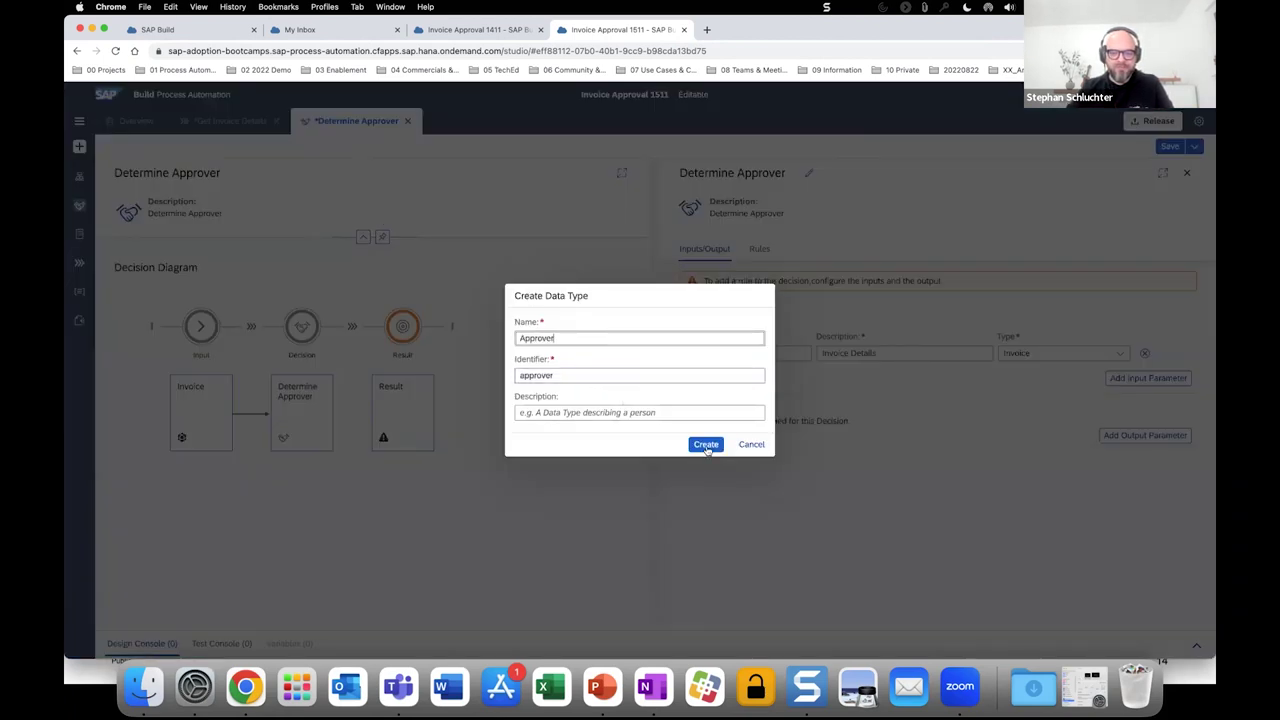
left_click(706, 444)
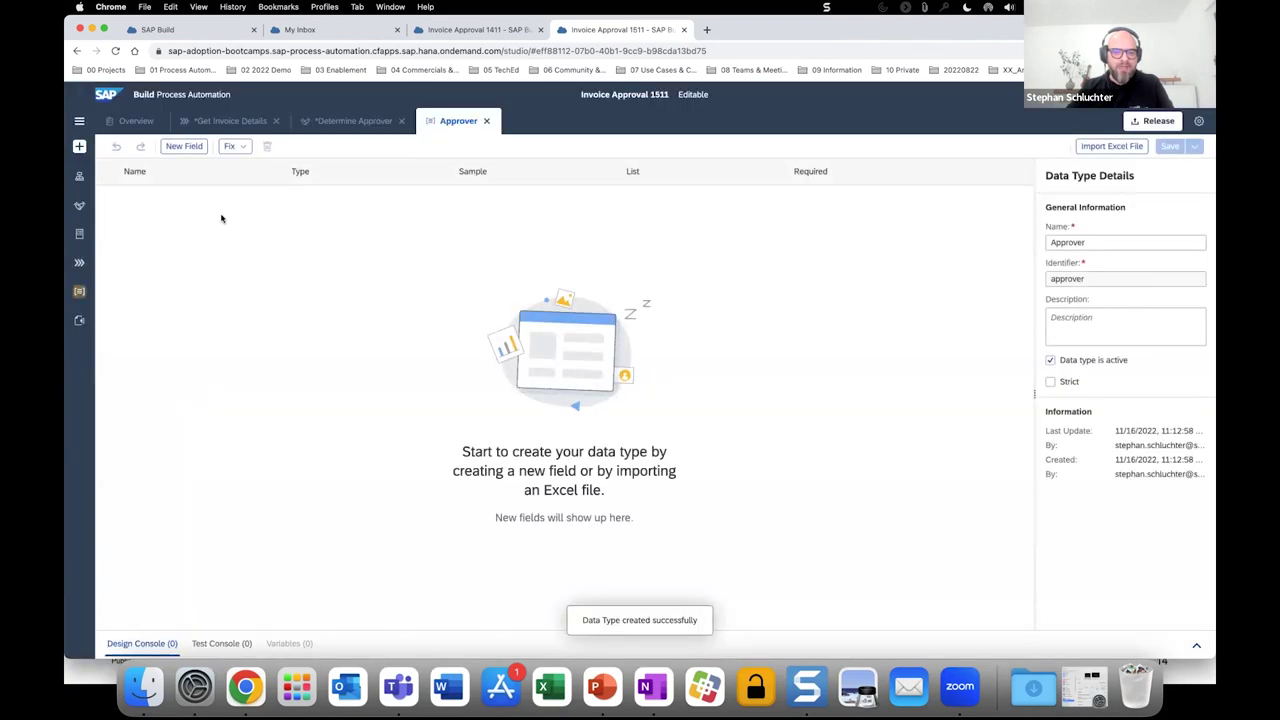
Give Approver an eMail field, save it, and return to Determine Approver.
left_click(184, 146)
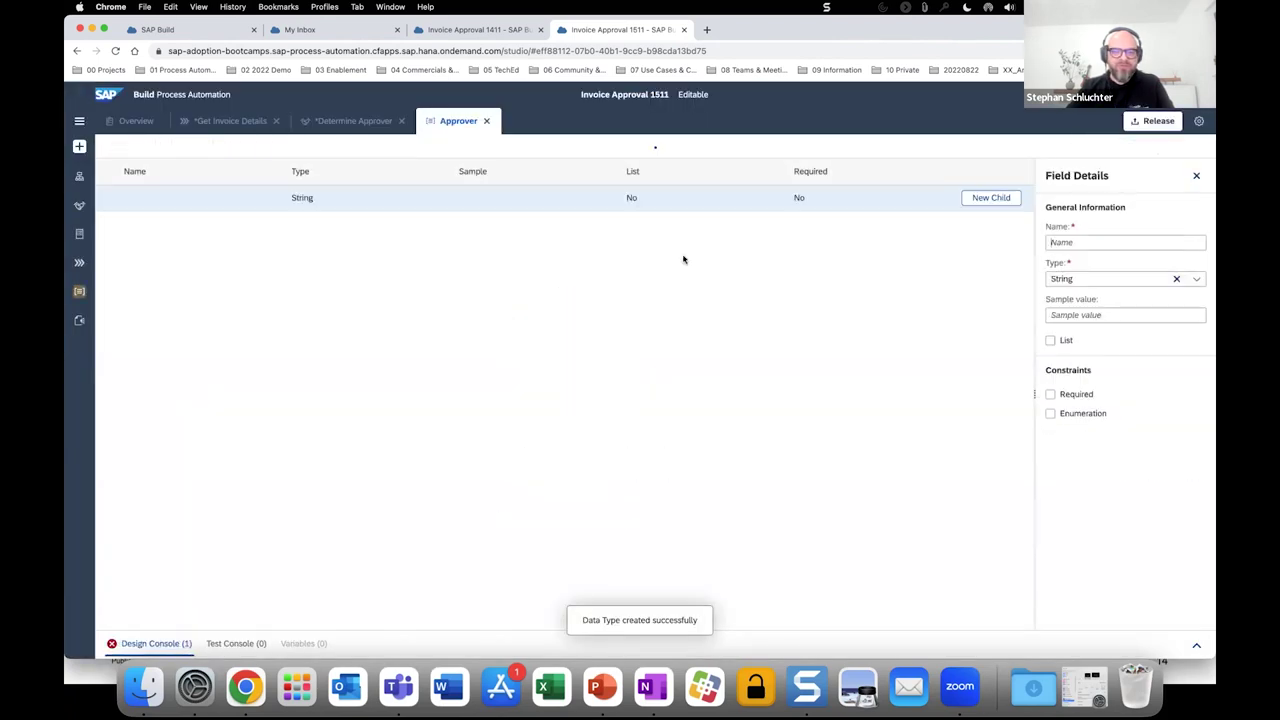
type("e")
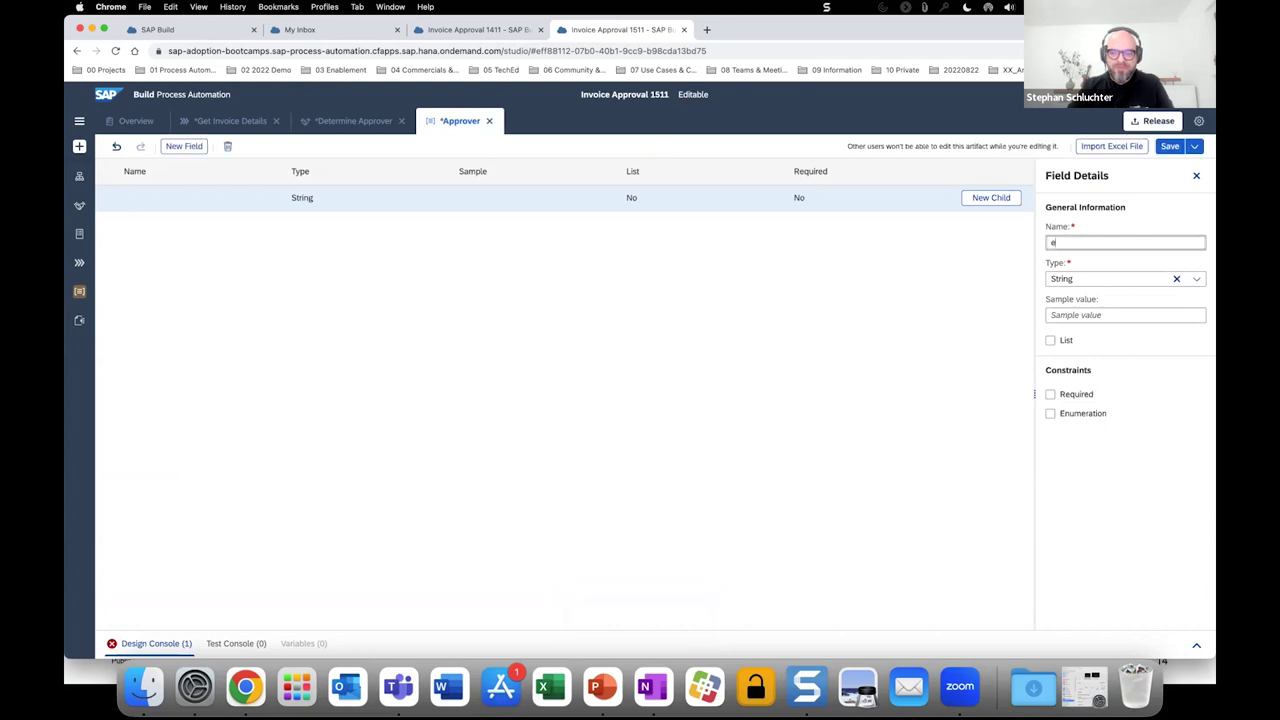
type("Mail")
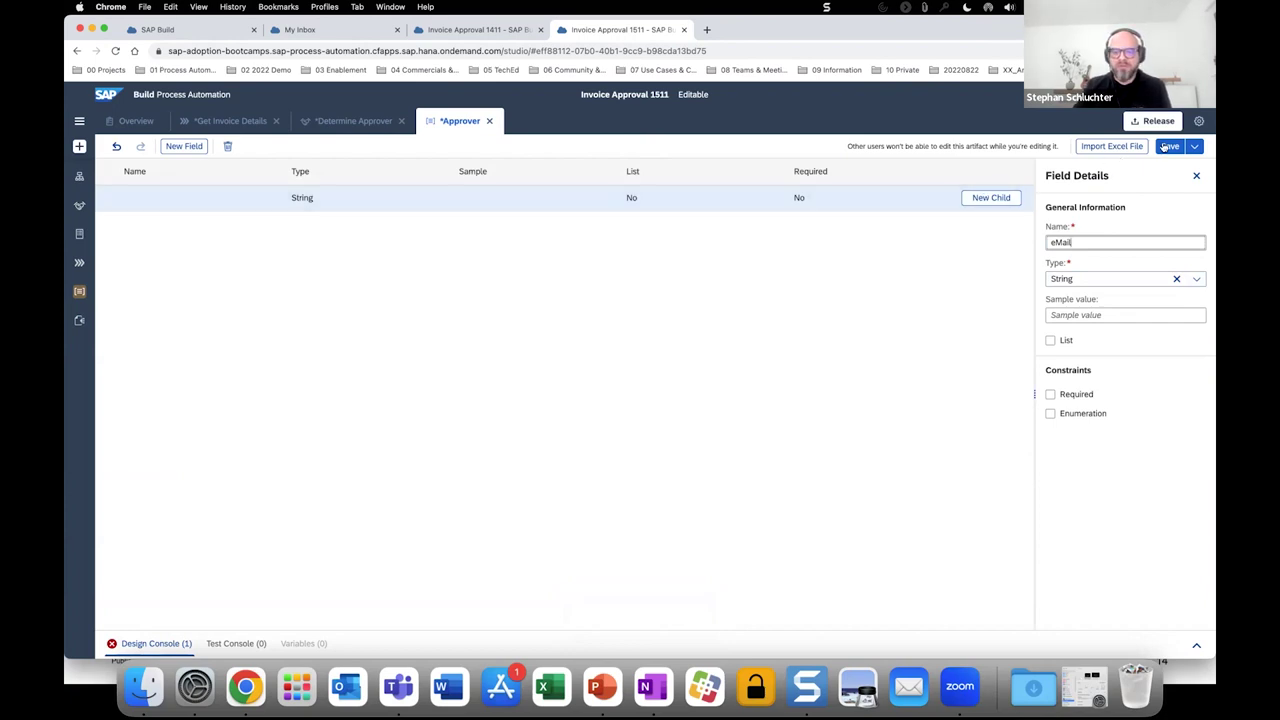
key("super+s")
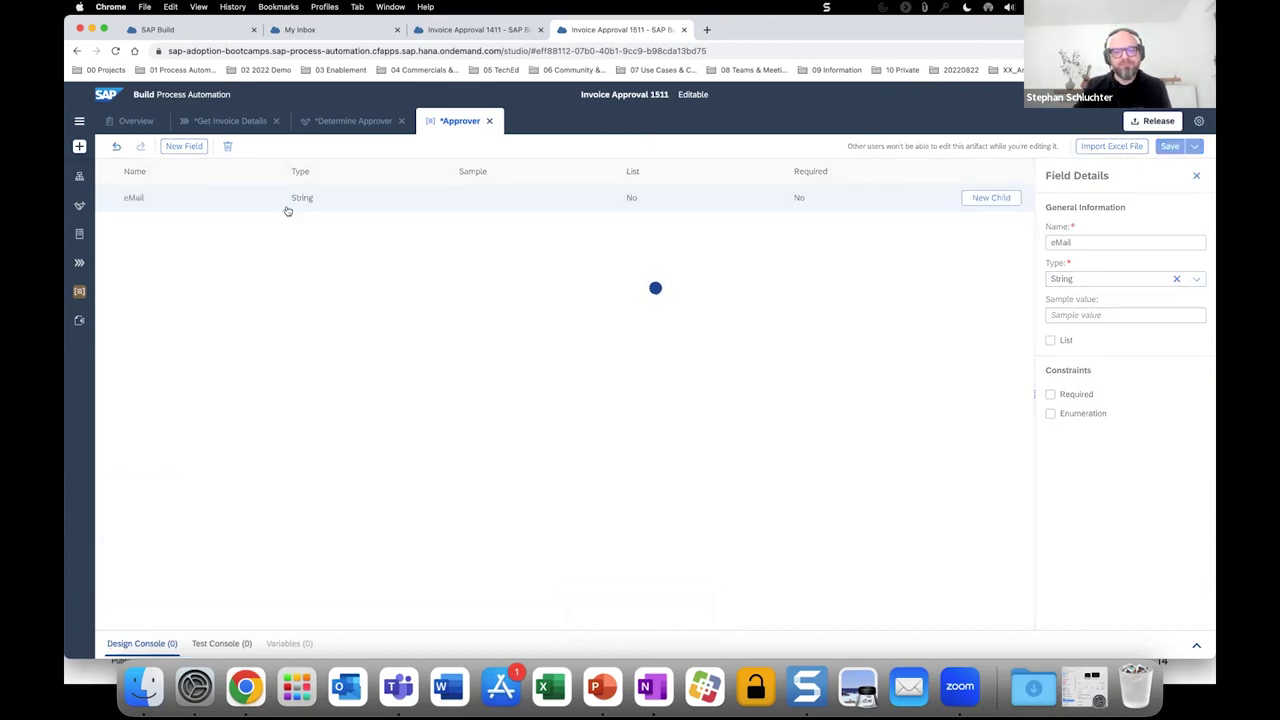
left_click(333, 123)
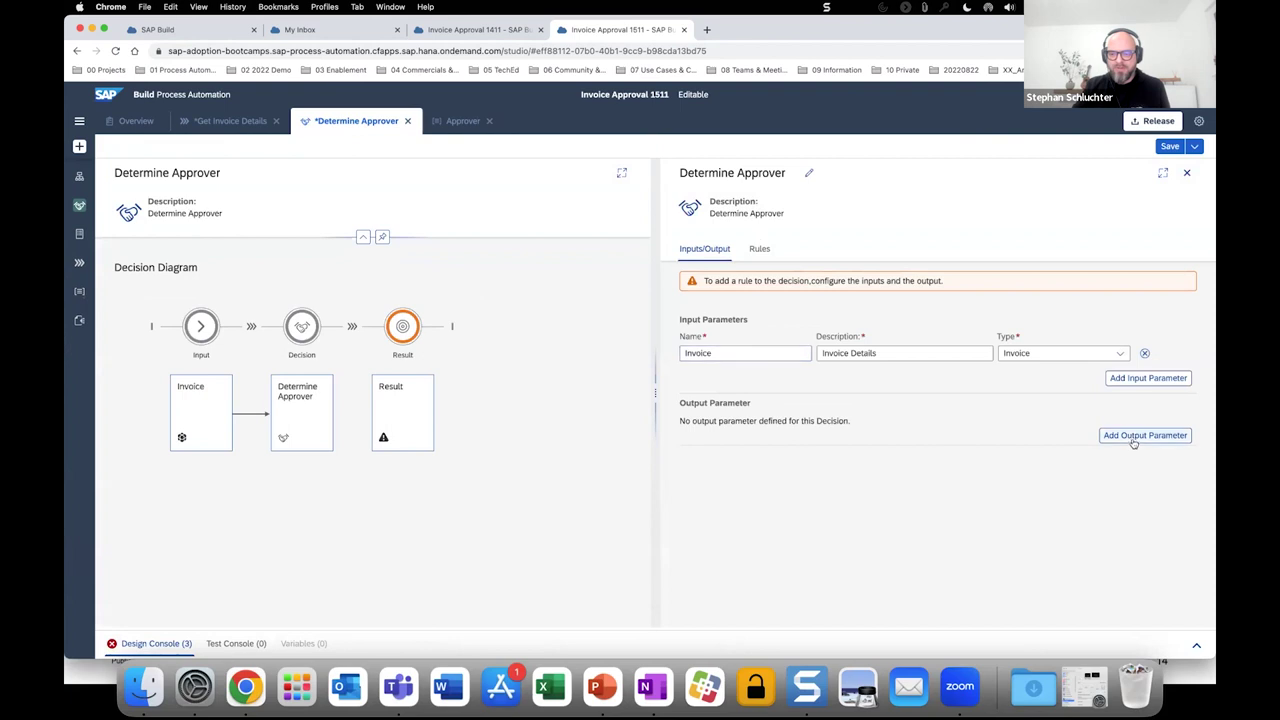
Add and save output parameter 'Approver Output' of type Approver, then review the design errors.
left_click(1136, 439)
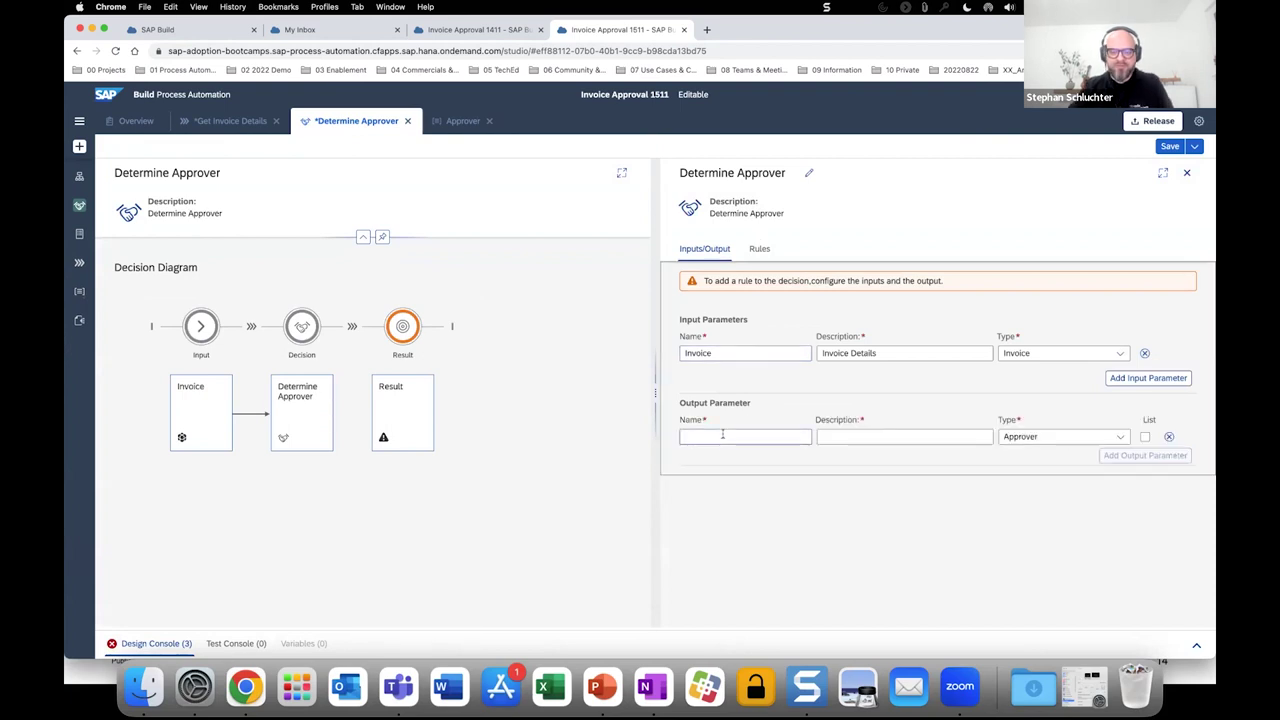
left_click(722, 434)
type("Approver")
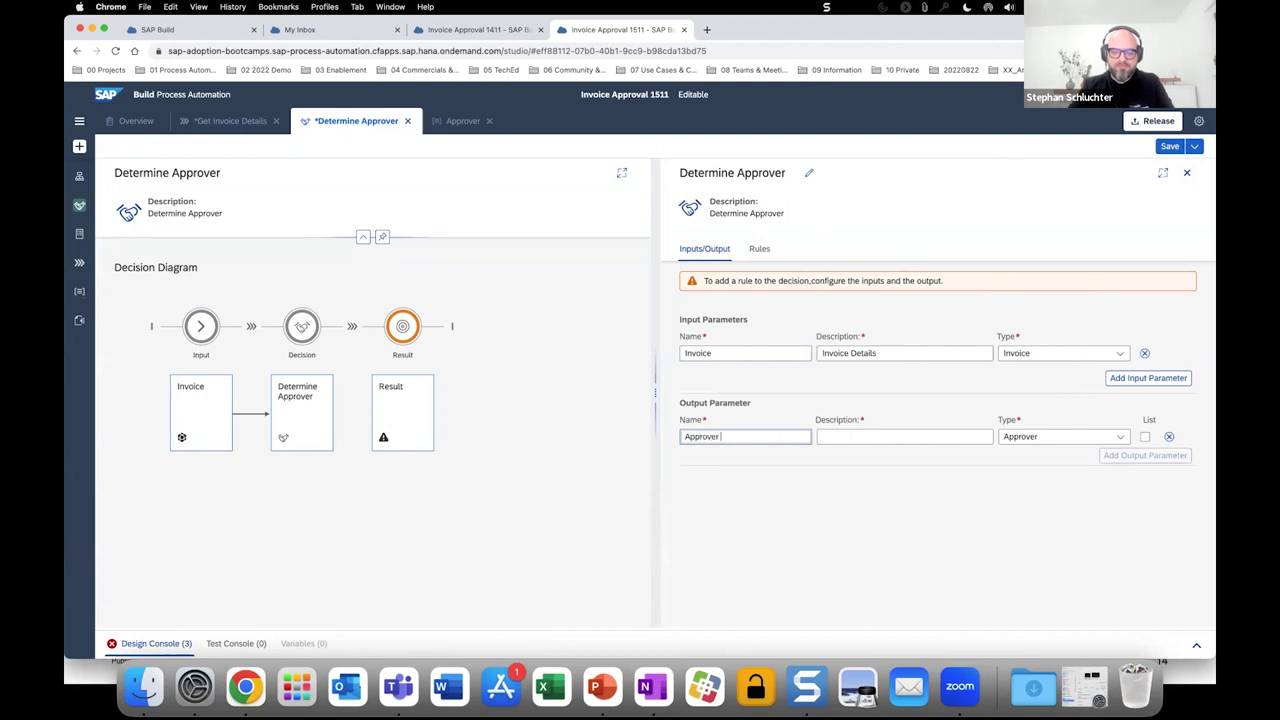
type(" Output")
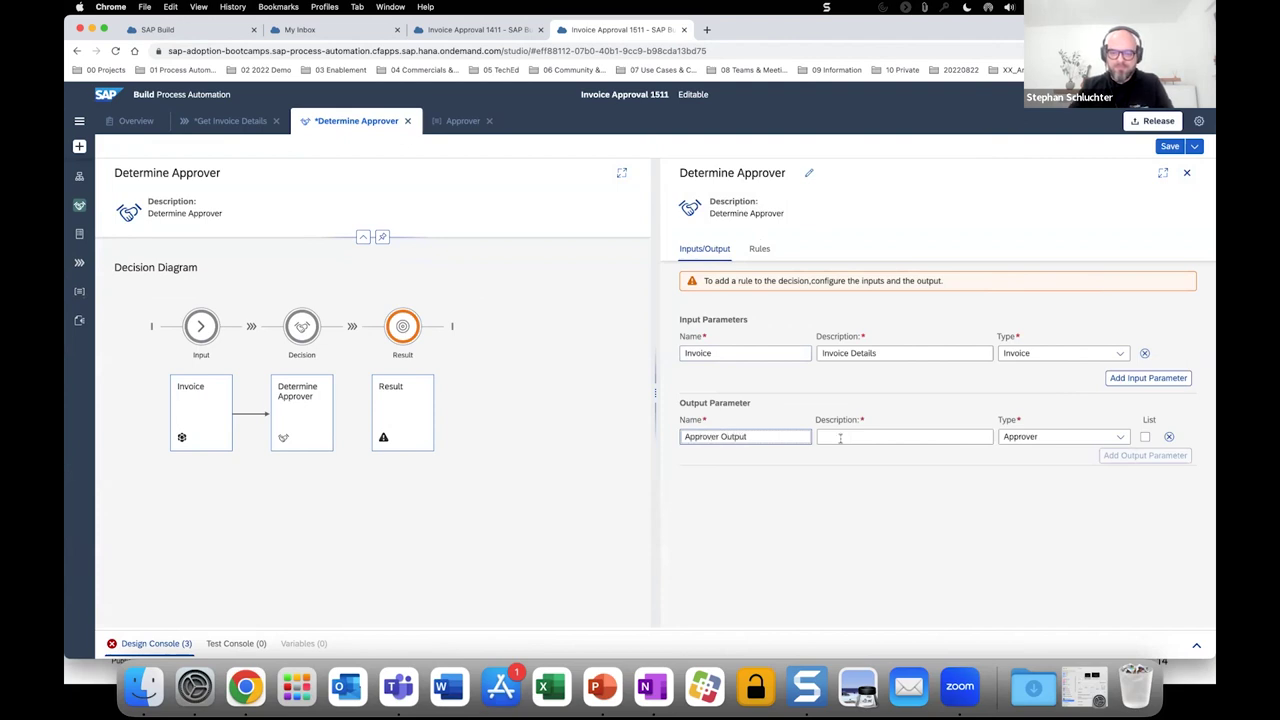
left_click(840, 438)
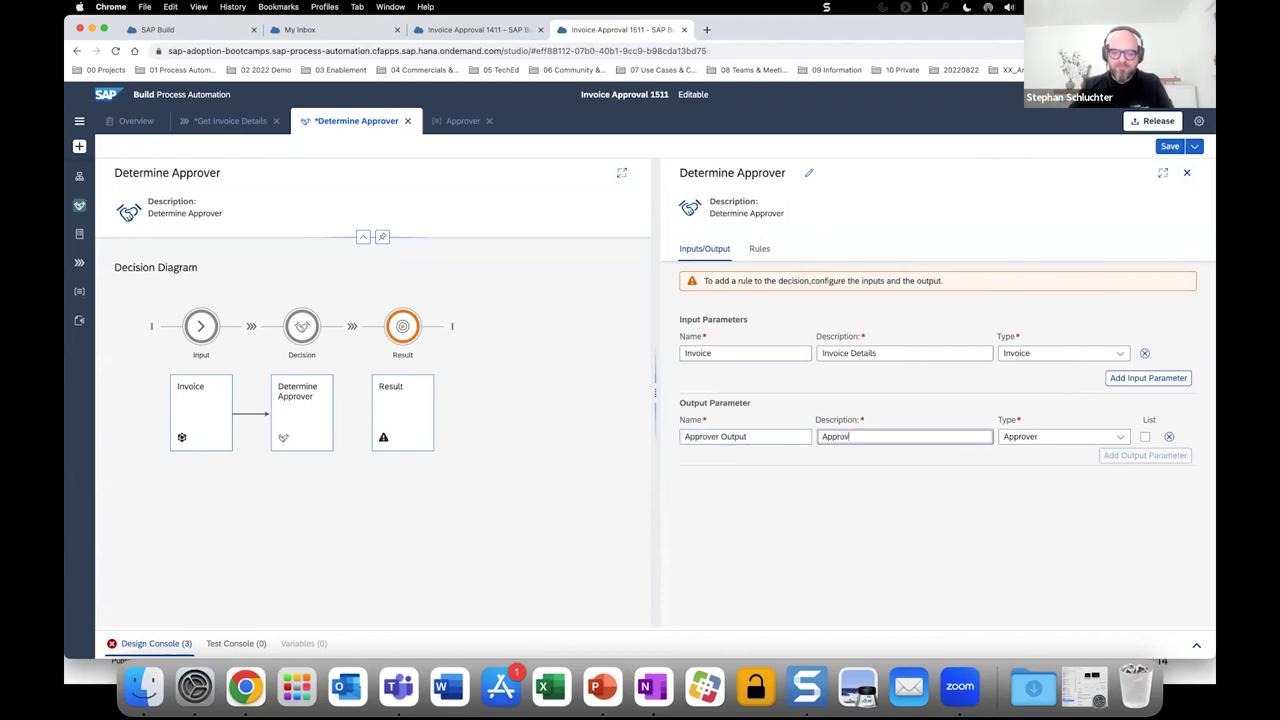
type("Approver Output")
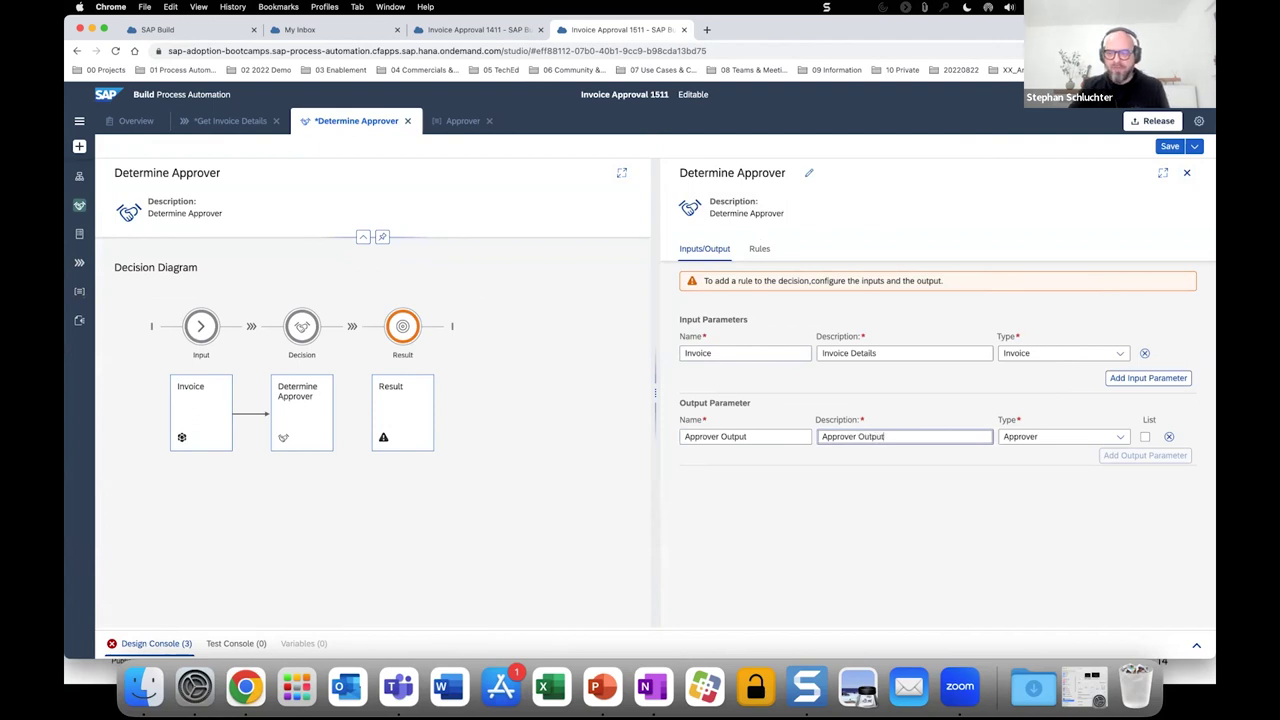
left_click(768, 305)
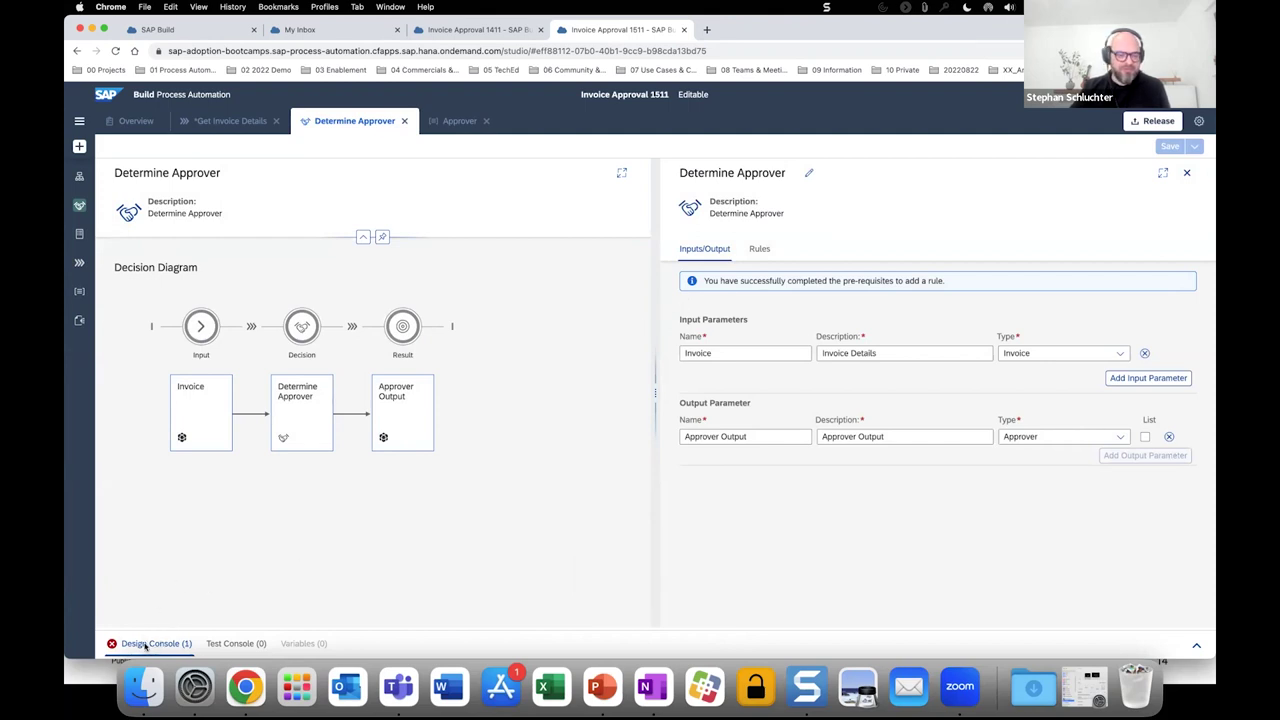
left_click(145, 645)
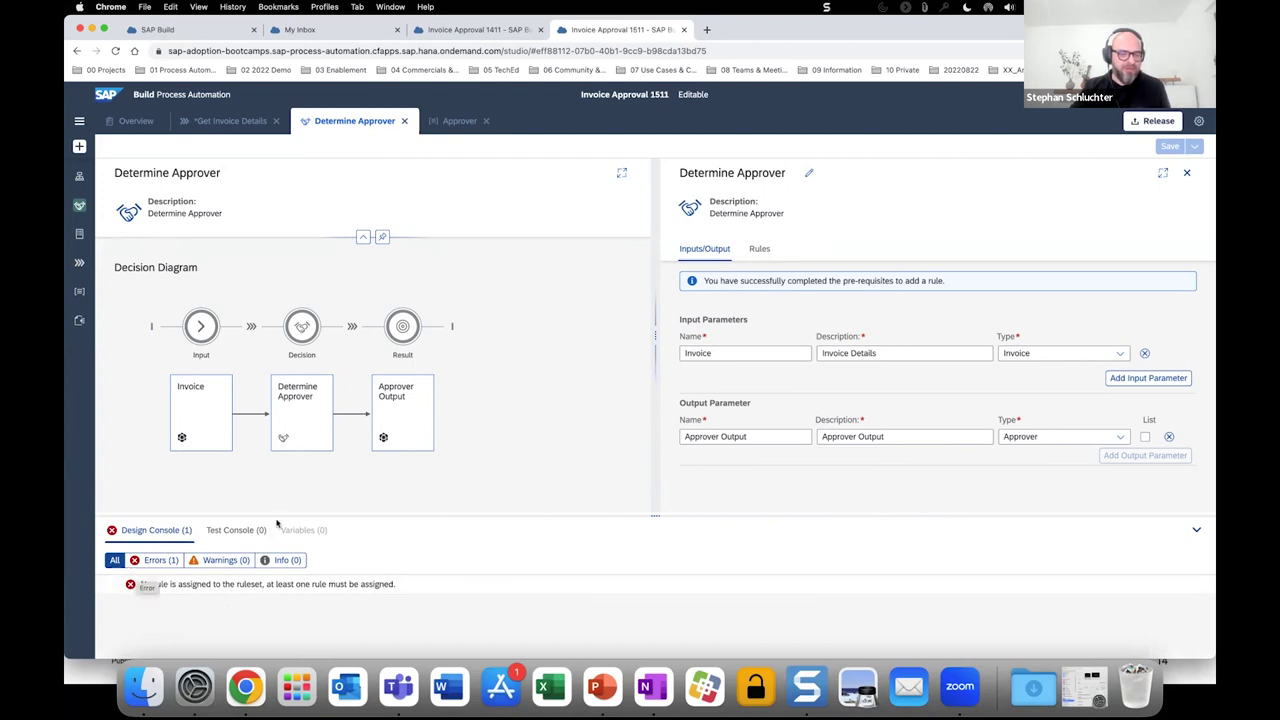
left_click(1198, 530)
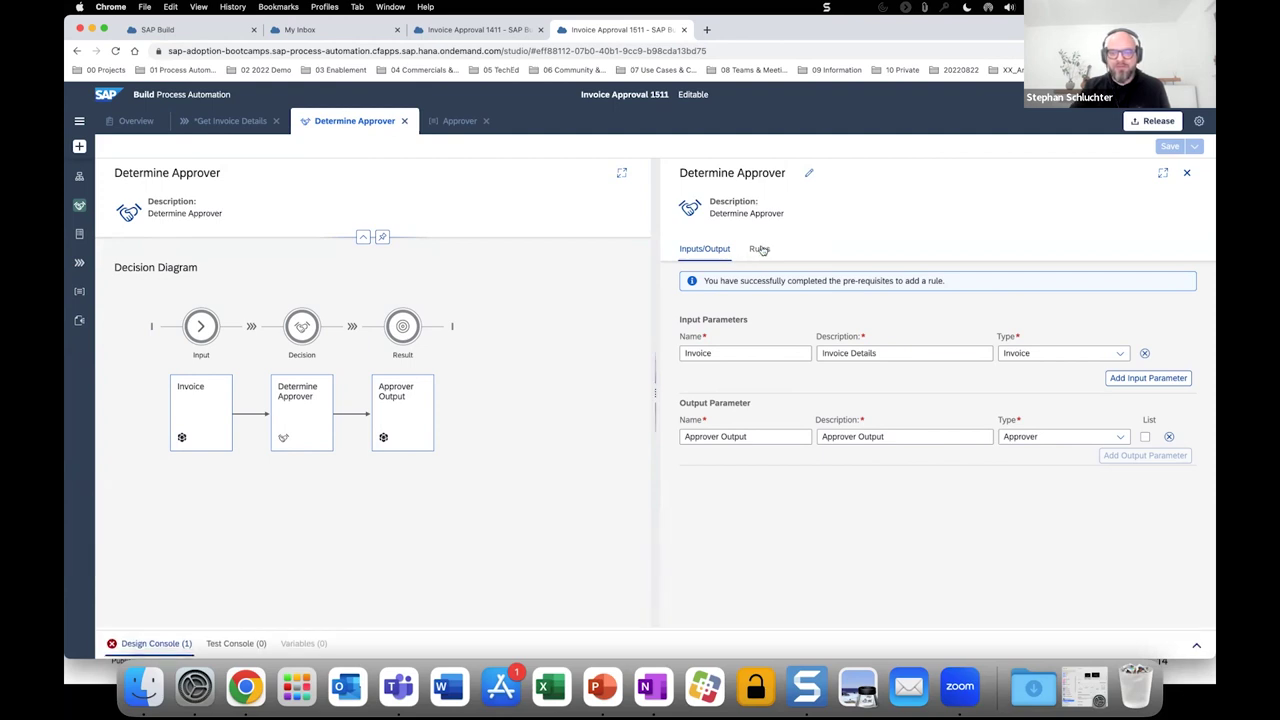
Add a rule 'DT Determine Approver' described as 'Decision Table to determine the approver of the invoice'.
left_click(762, 249)
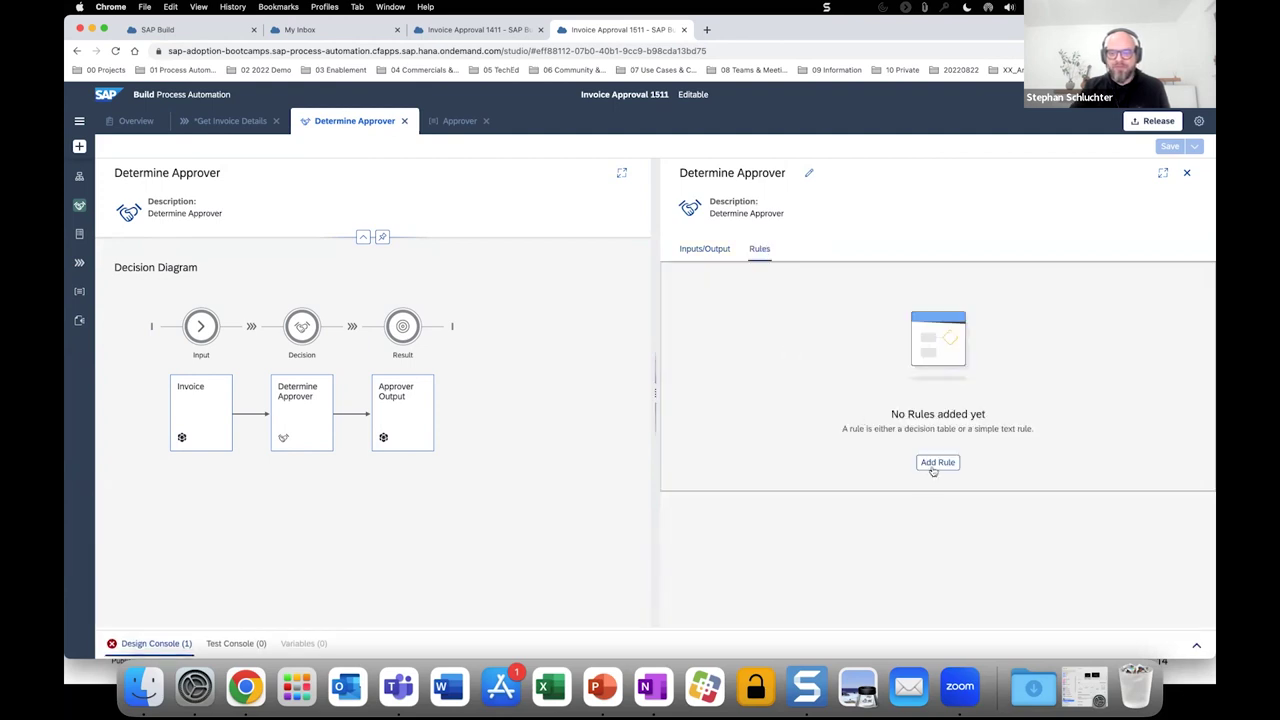
left_click(937, 462)
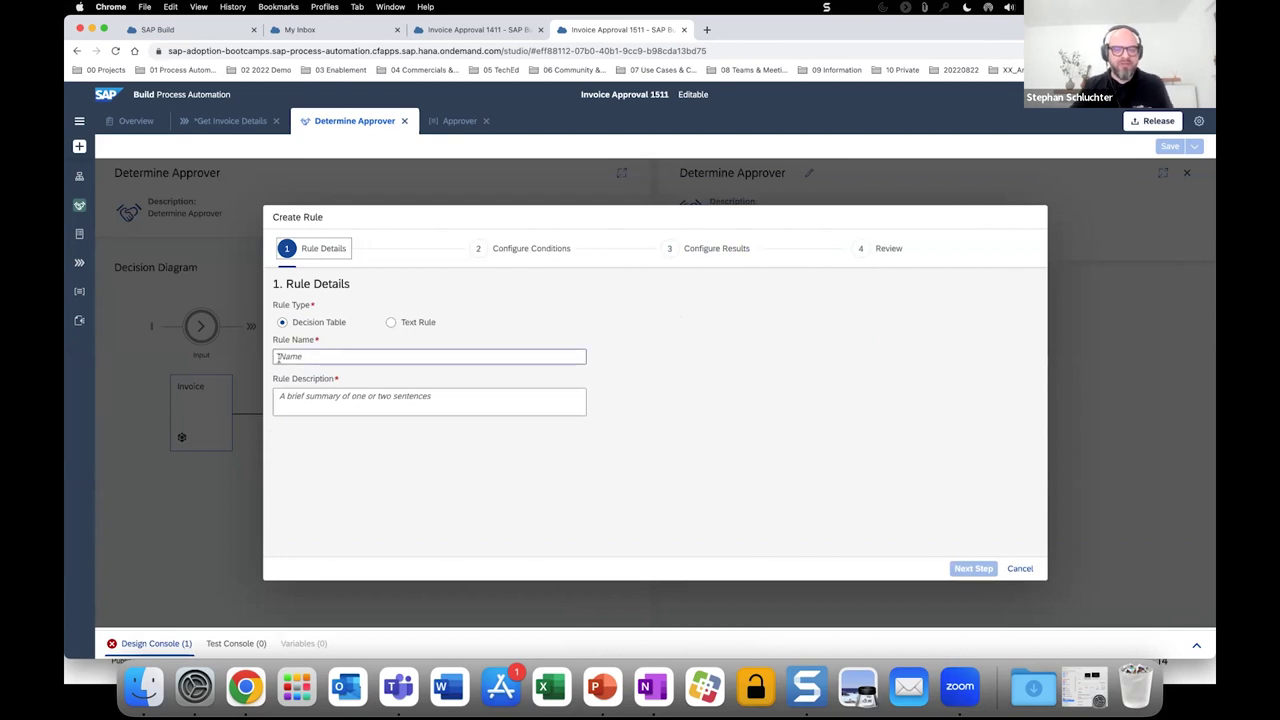
left_click(336, 360)
type("DT D")
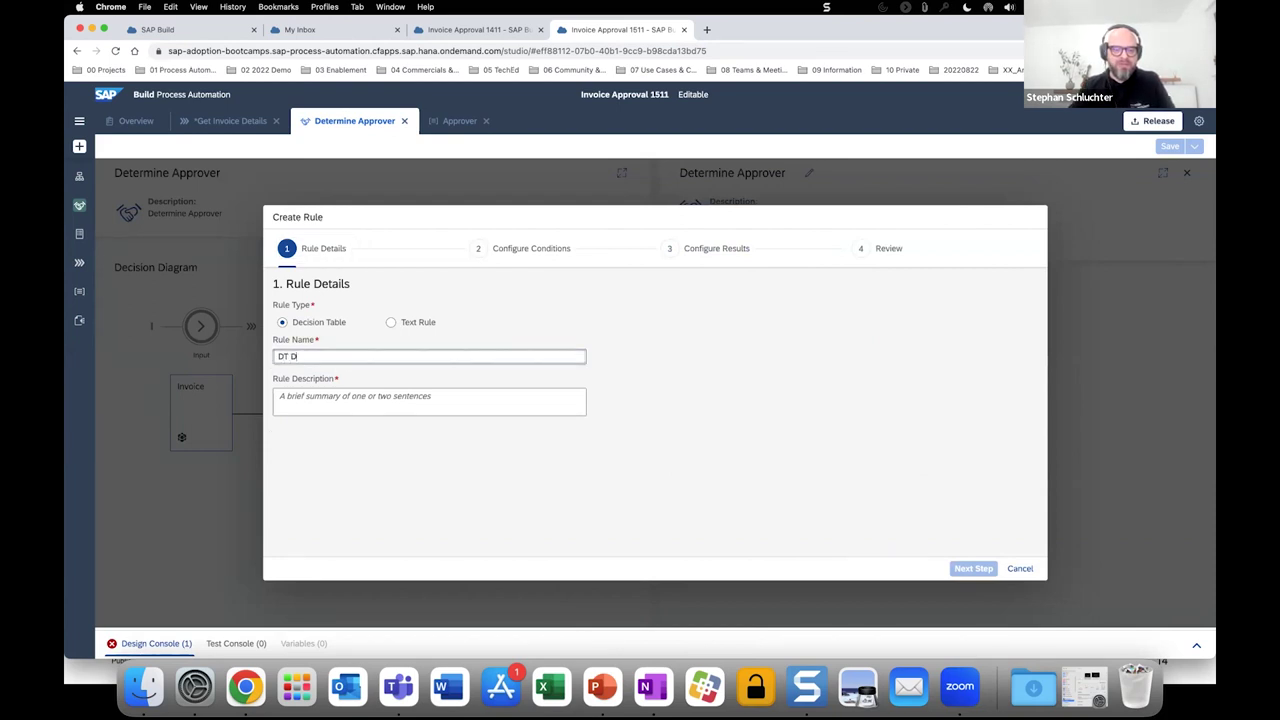
type("etermine ")
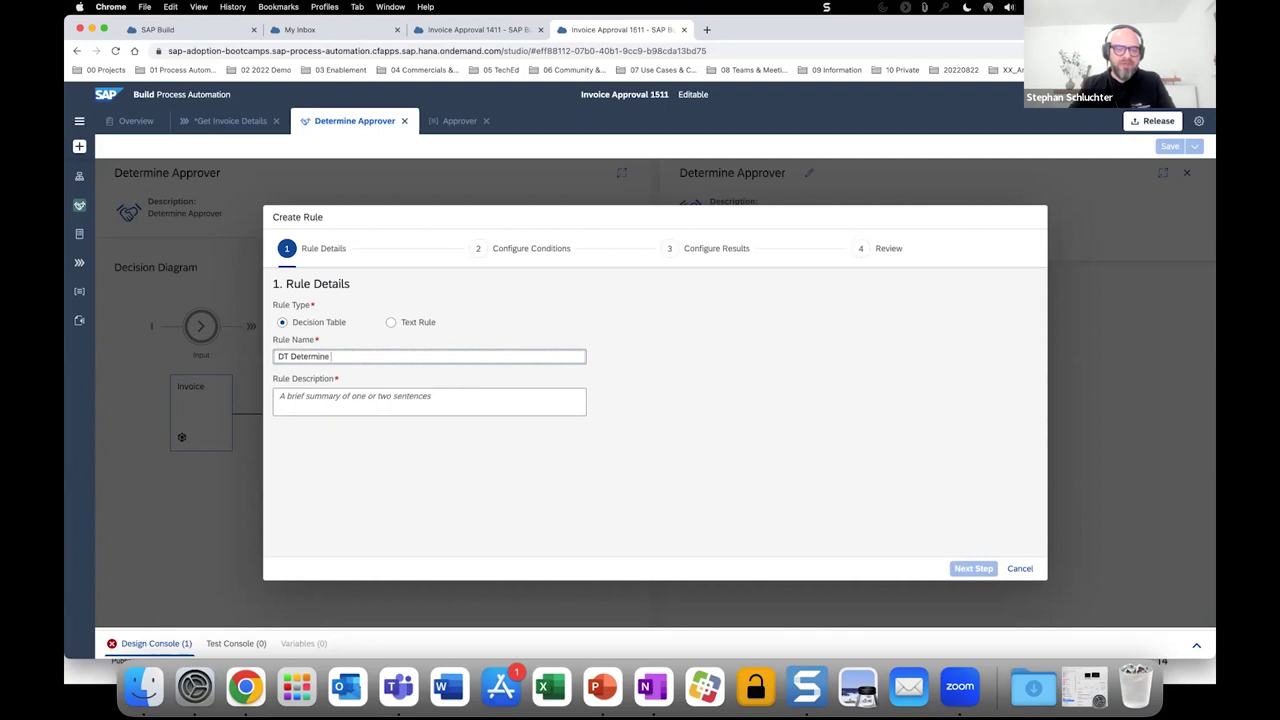
type("Apprive")
type("over")
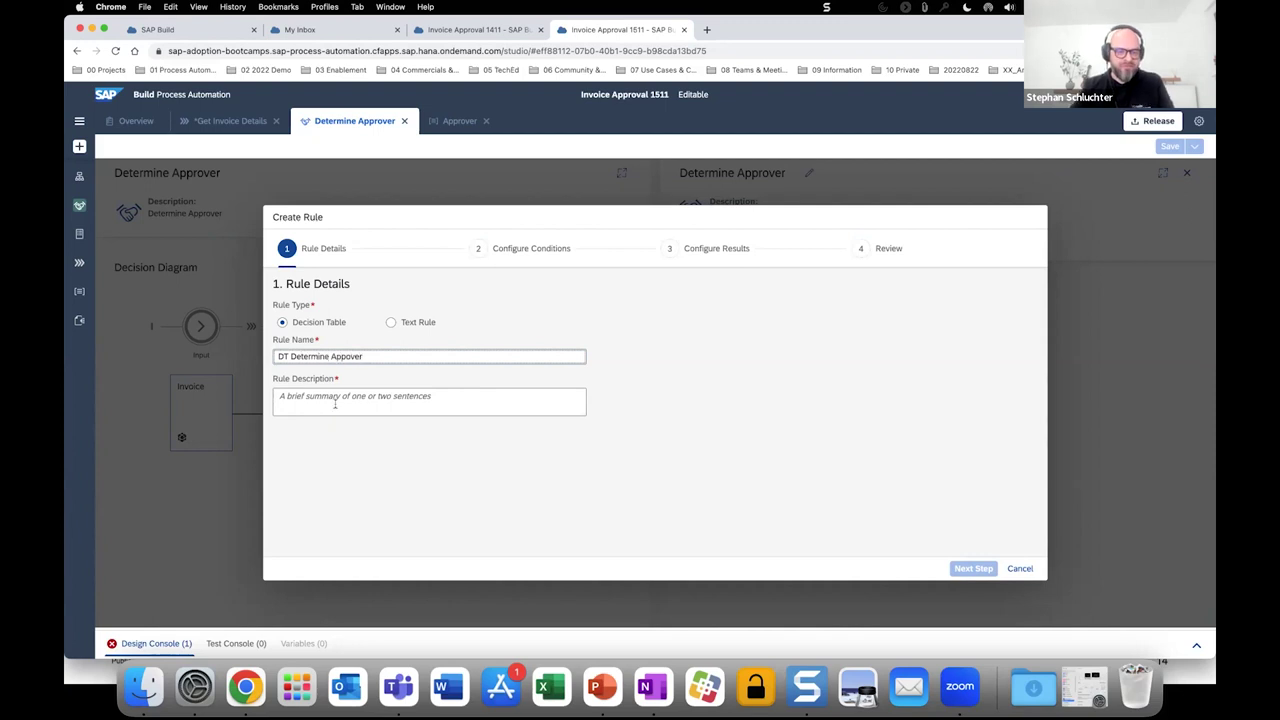
left_click(345, 397)
left_click(345, 397)
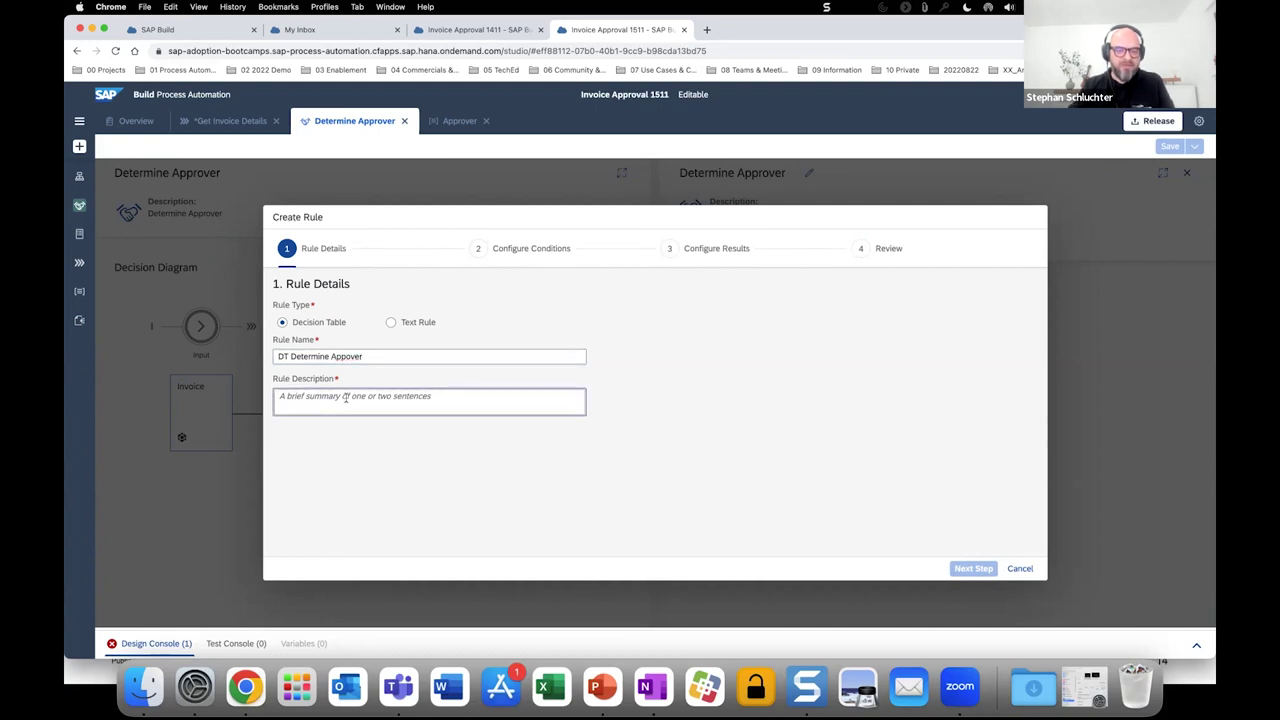
left_click(345, 357)
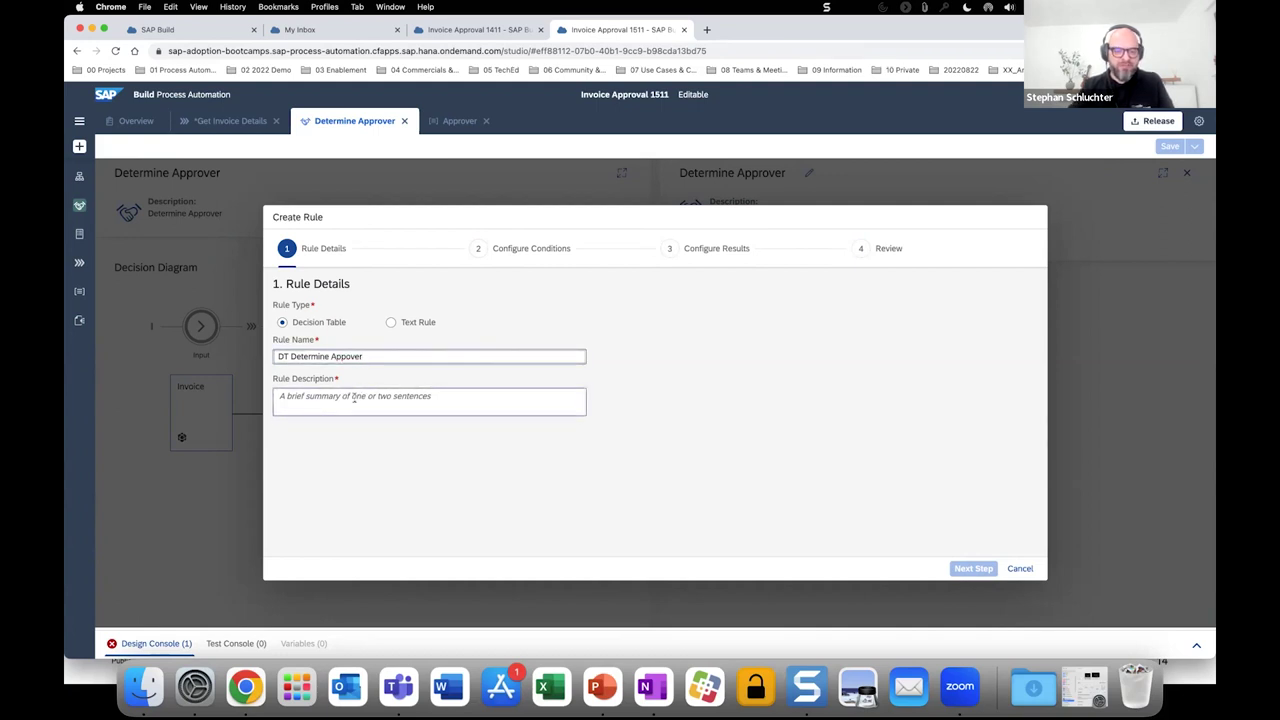
type("r")
left_click(356, 395)
type("Deci")
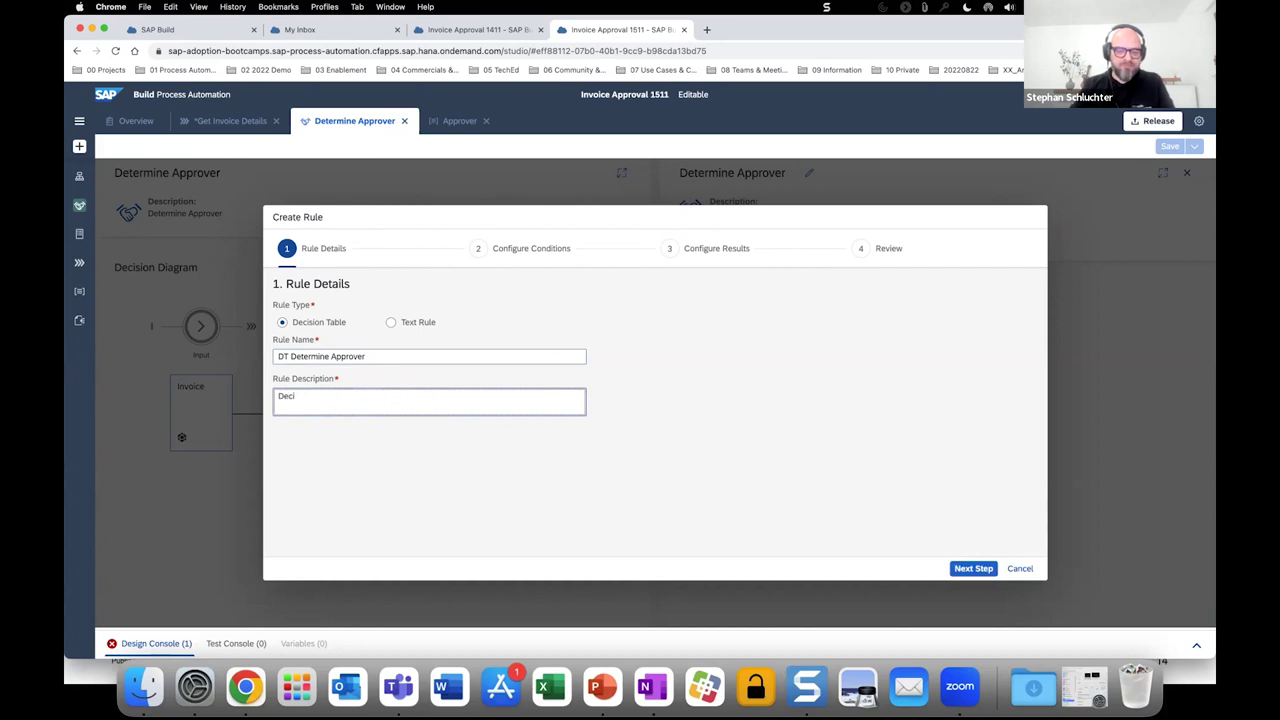
type("sionision Table to dete")
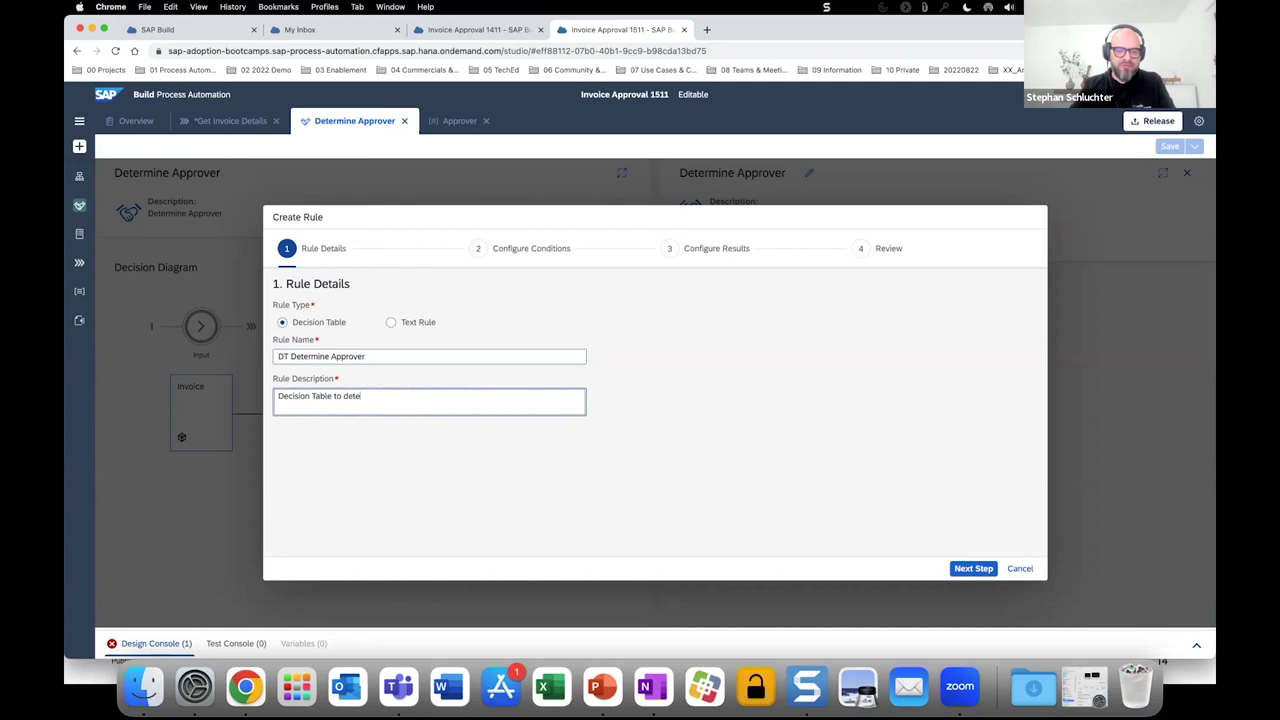
type("rmine the approver of th")
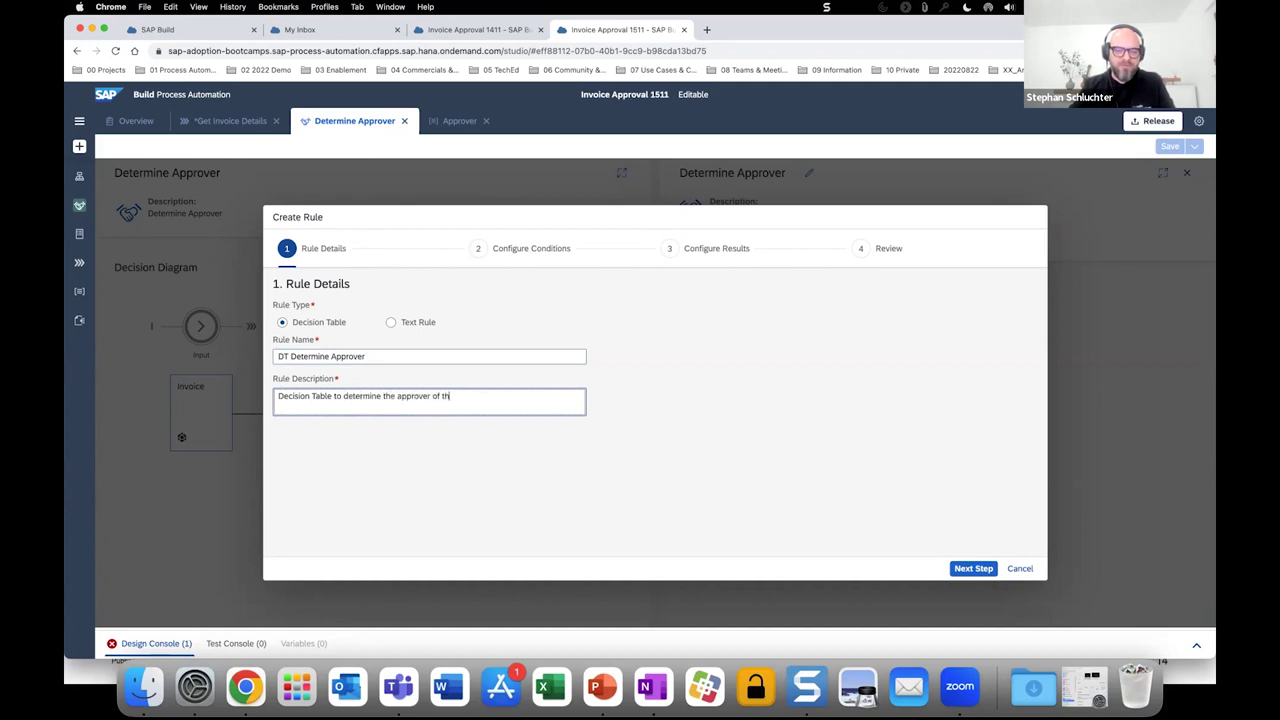
type("e invoice")
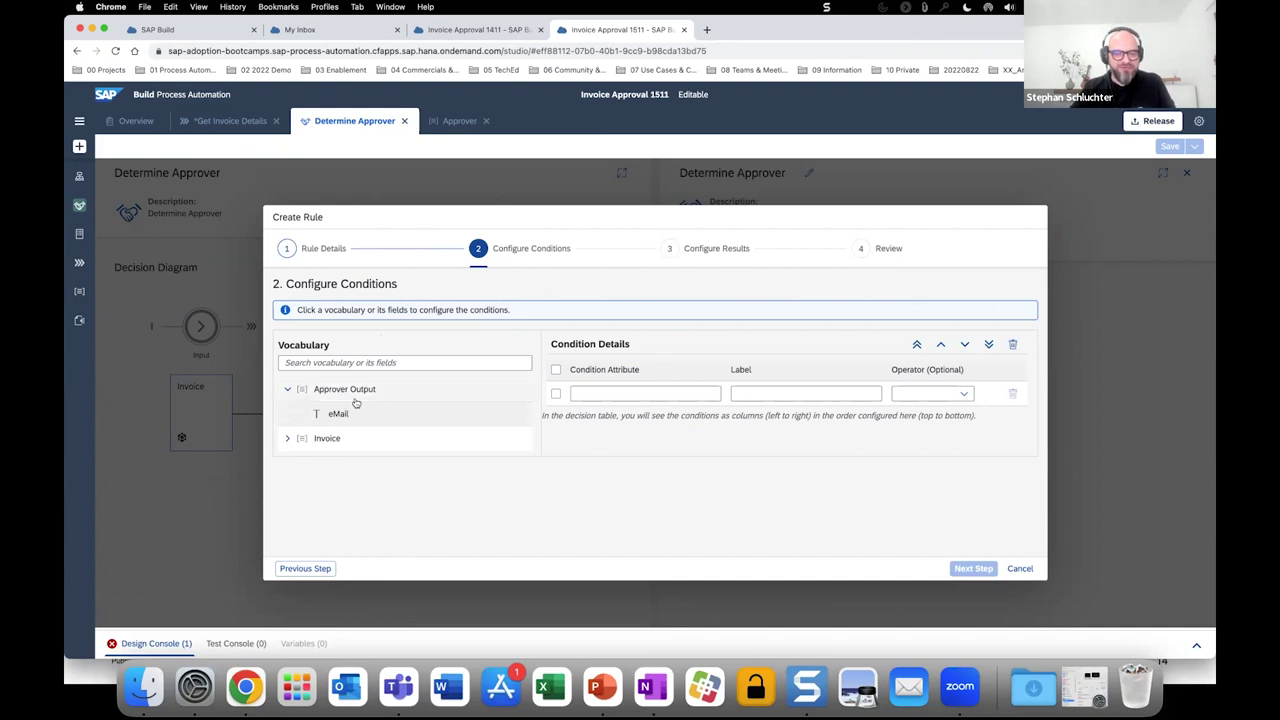
Use Invoice SenderName as the condition and Approver Output eMail as the result, then create the rule.
left_click(289, 439)
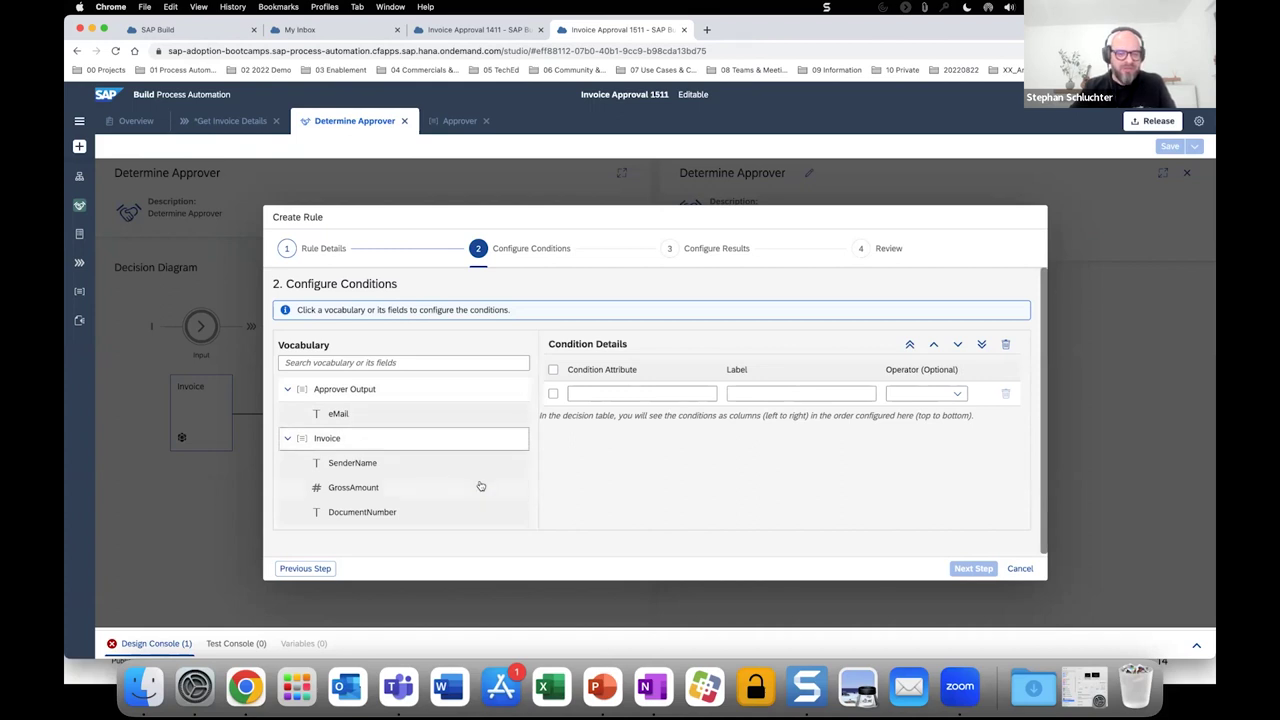
left_click(341, 467)
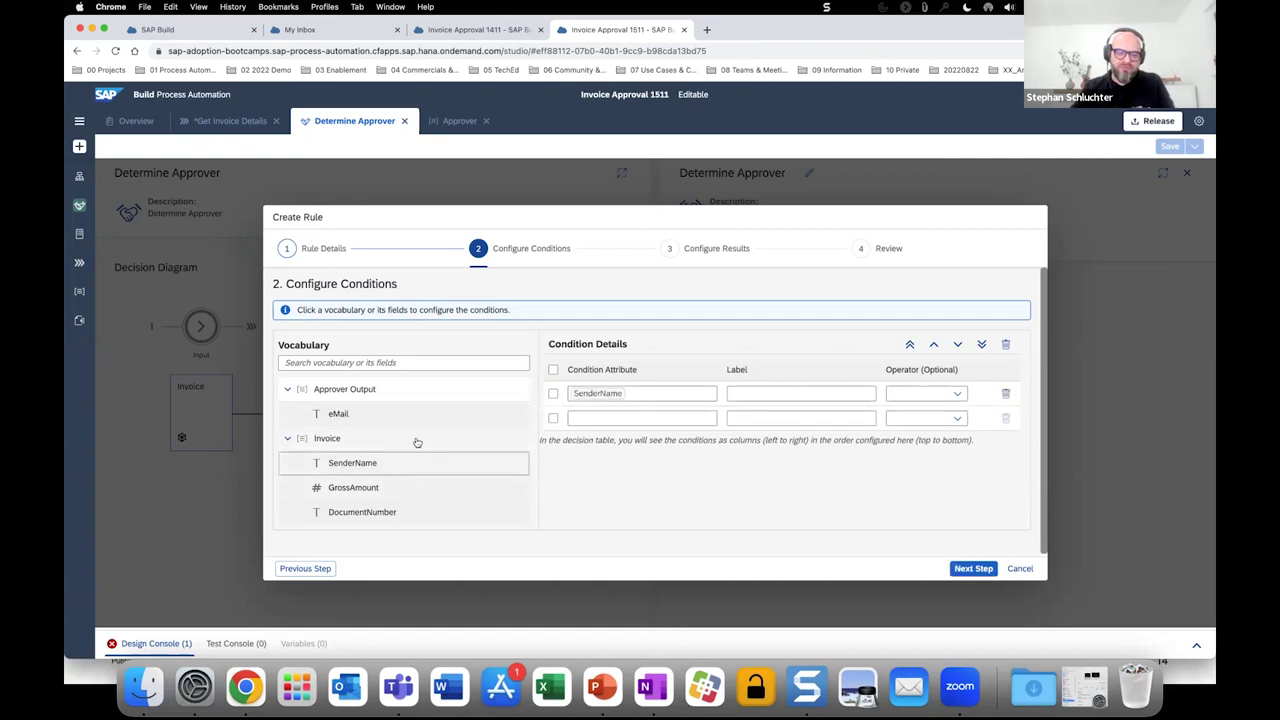
left_click(968, 570)
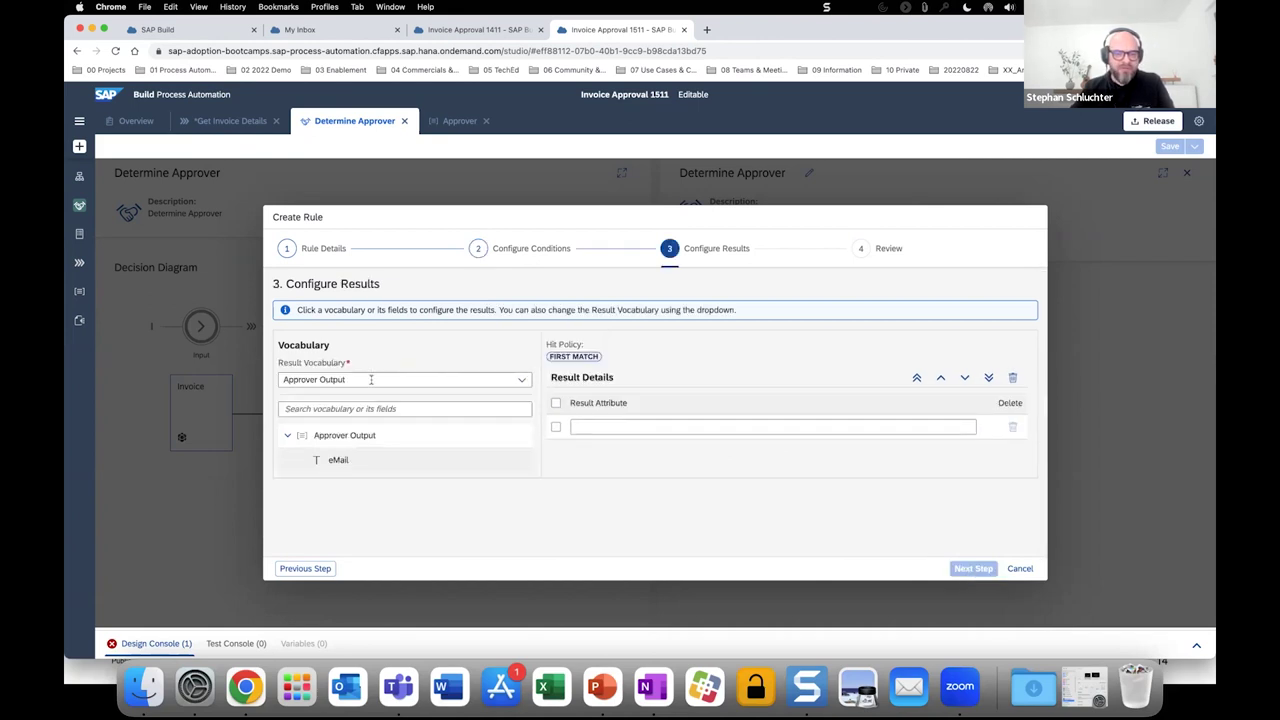
left_click(336, 461)
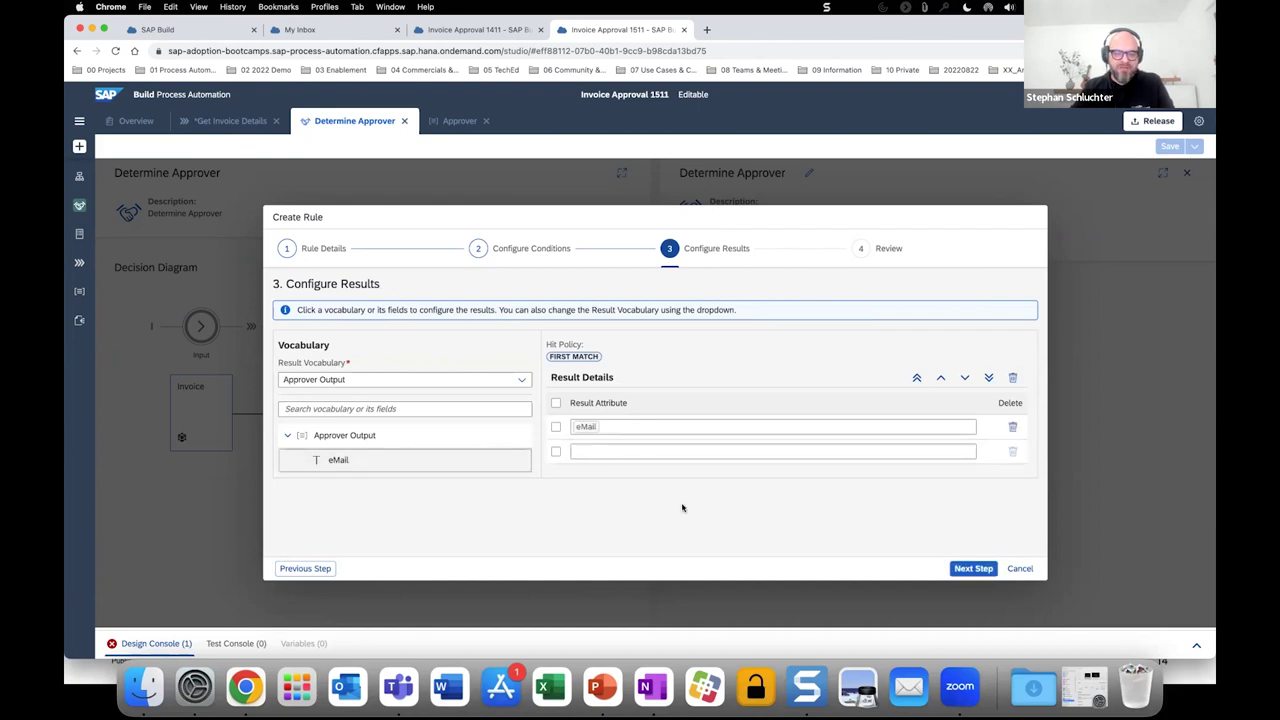
left_click(973, 569)
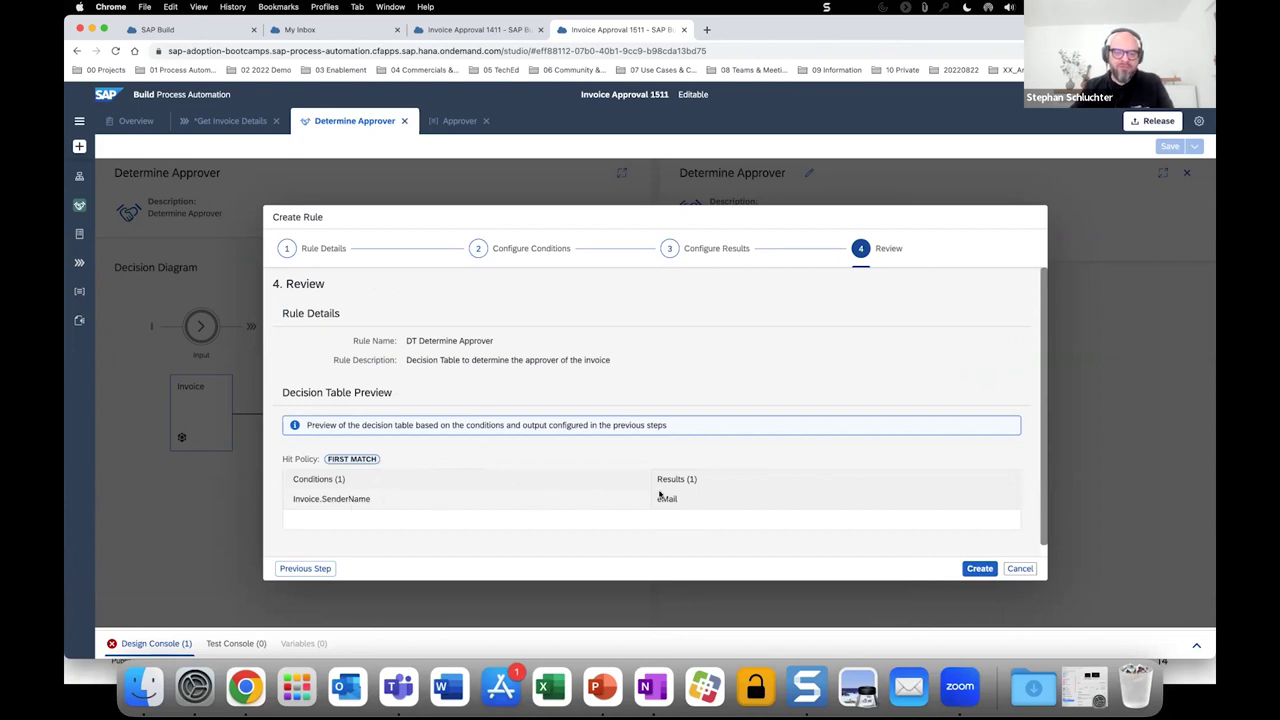
left_click(975, 570)
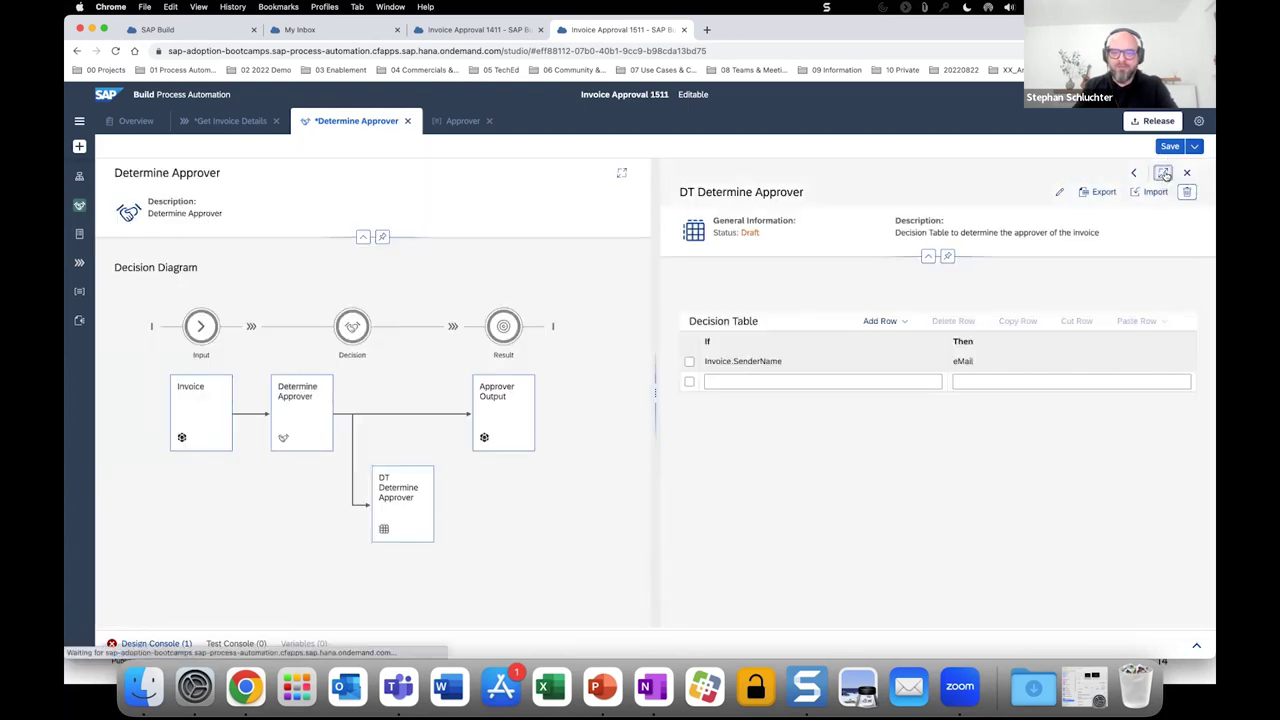
Enter the first row's condition EXISTSIN ['ABC Communication'] in the enlarged decision table.
left_click(1164, 173)
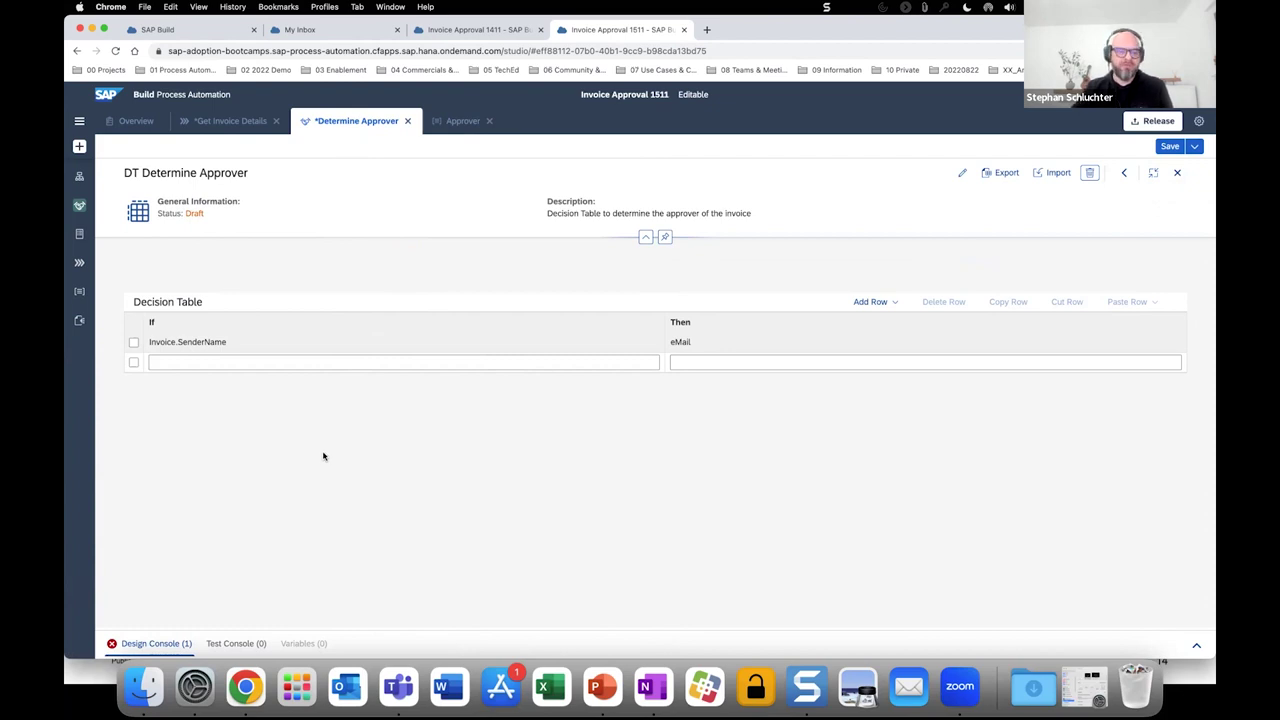
left_click(240, 367)
type("exi")
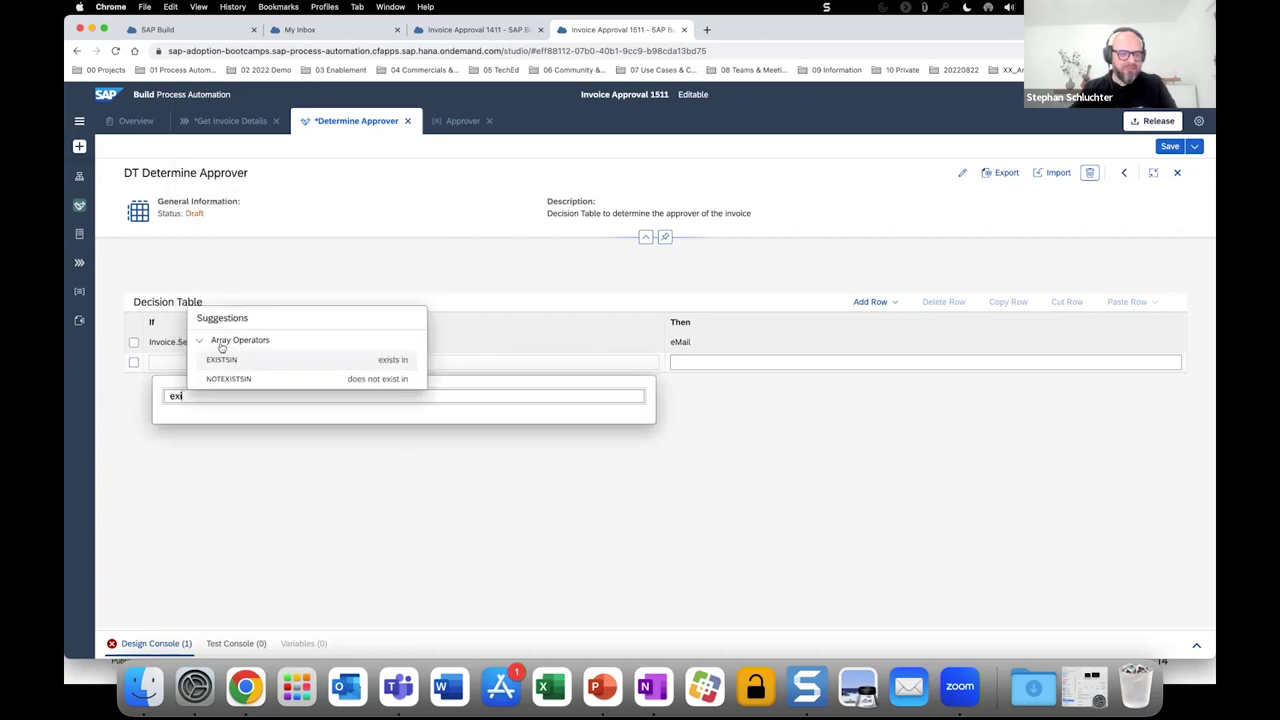
left_click(220, 361)
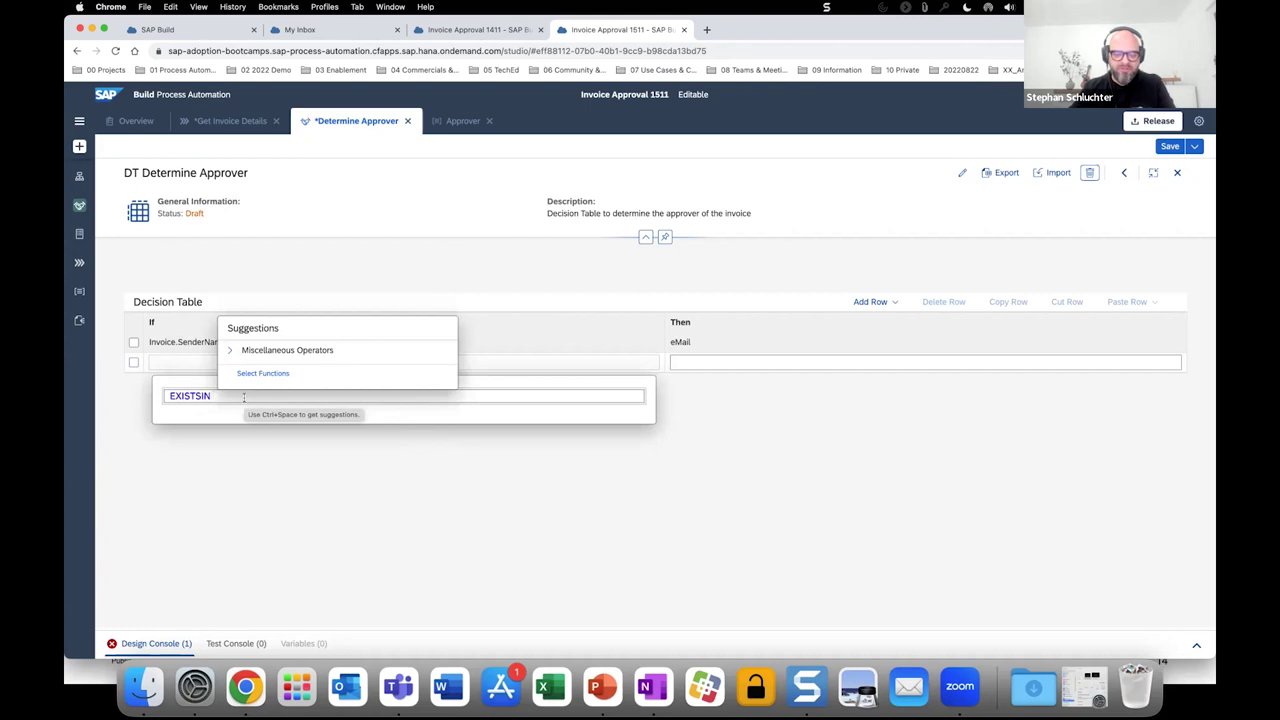
type("[")
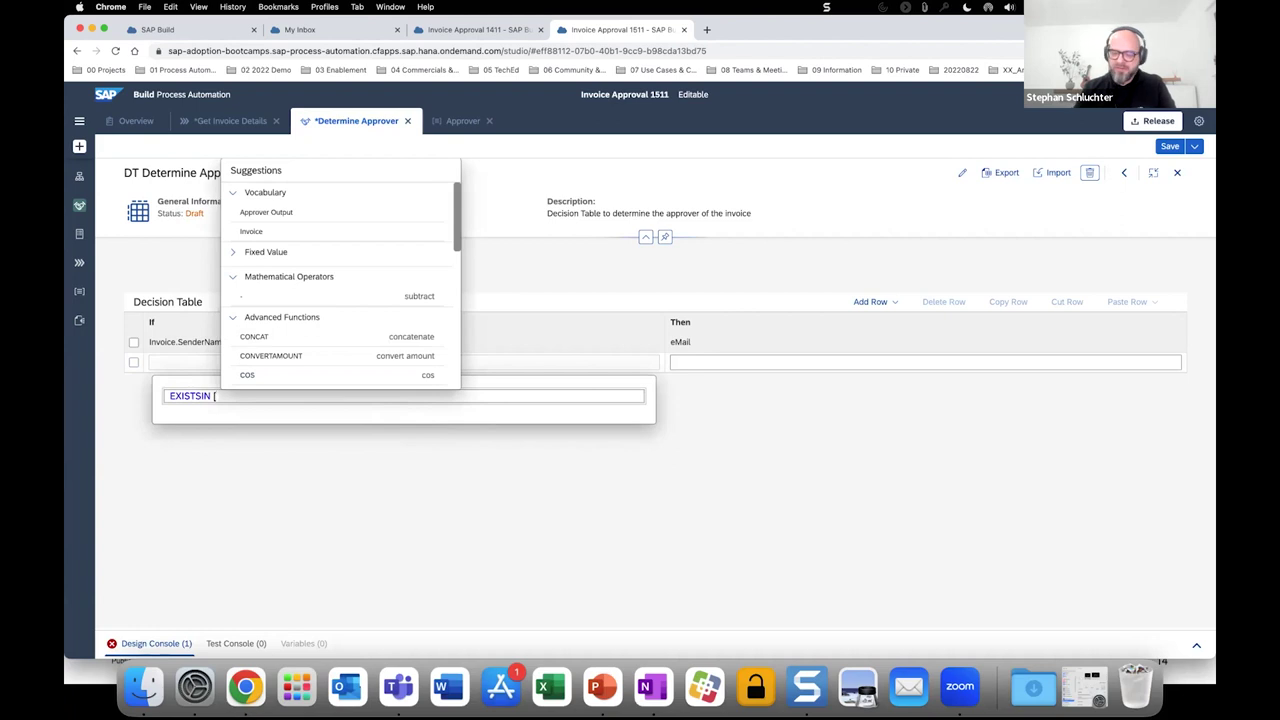
type("ACB Co")
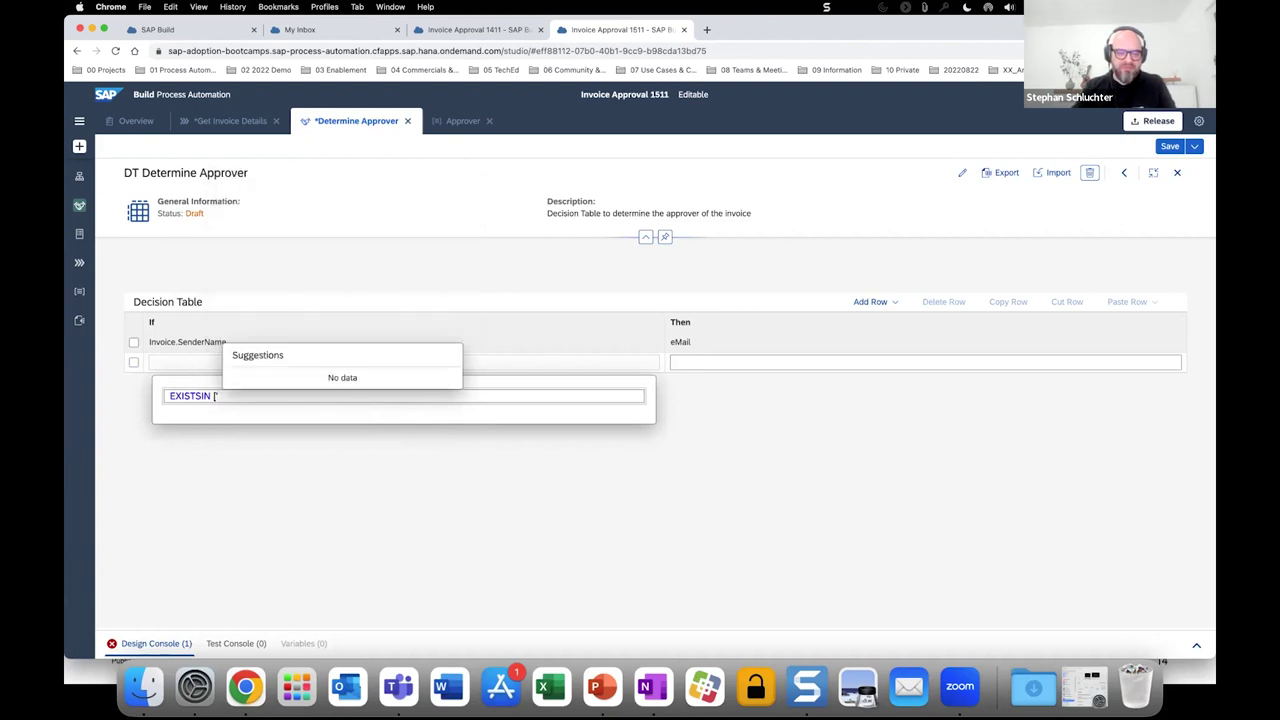
key("BackSpace")
key("BackSpace")
key("BackSpace")
key("BackSpace")
key("BackSpace")
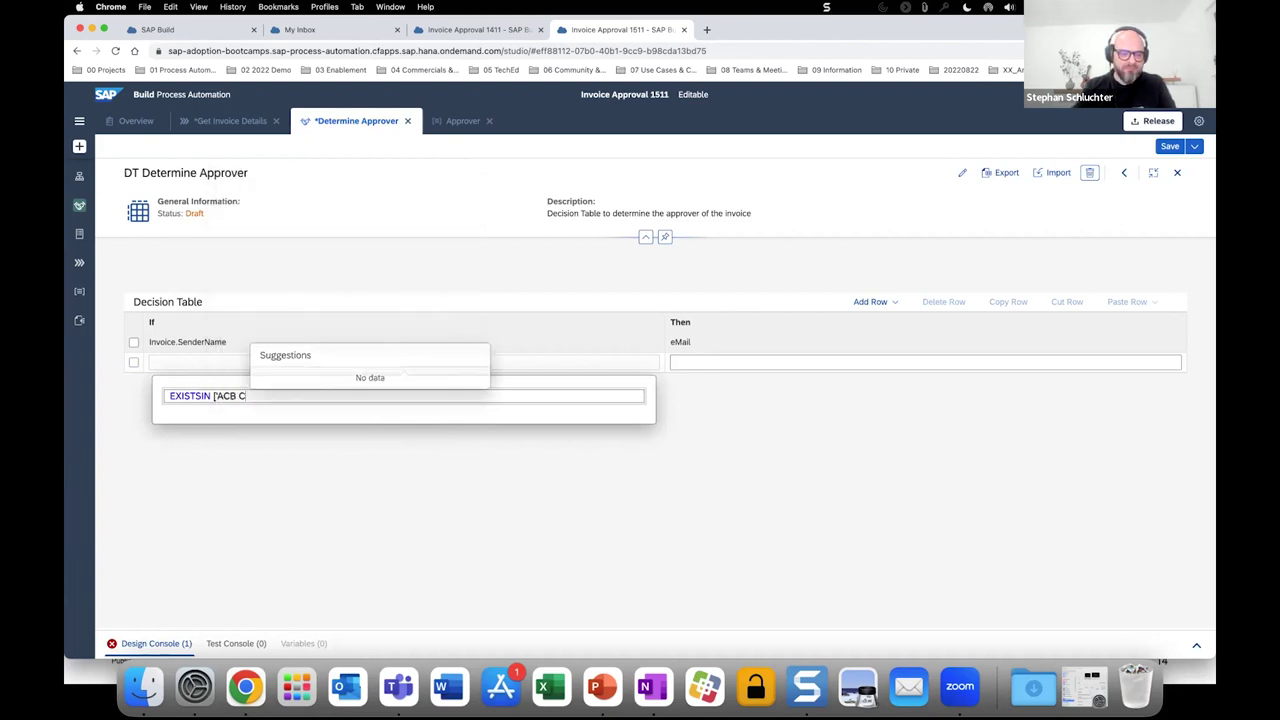
type("BC C")
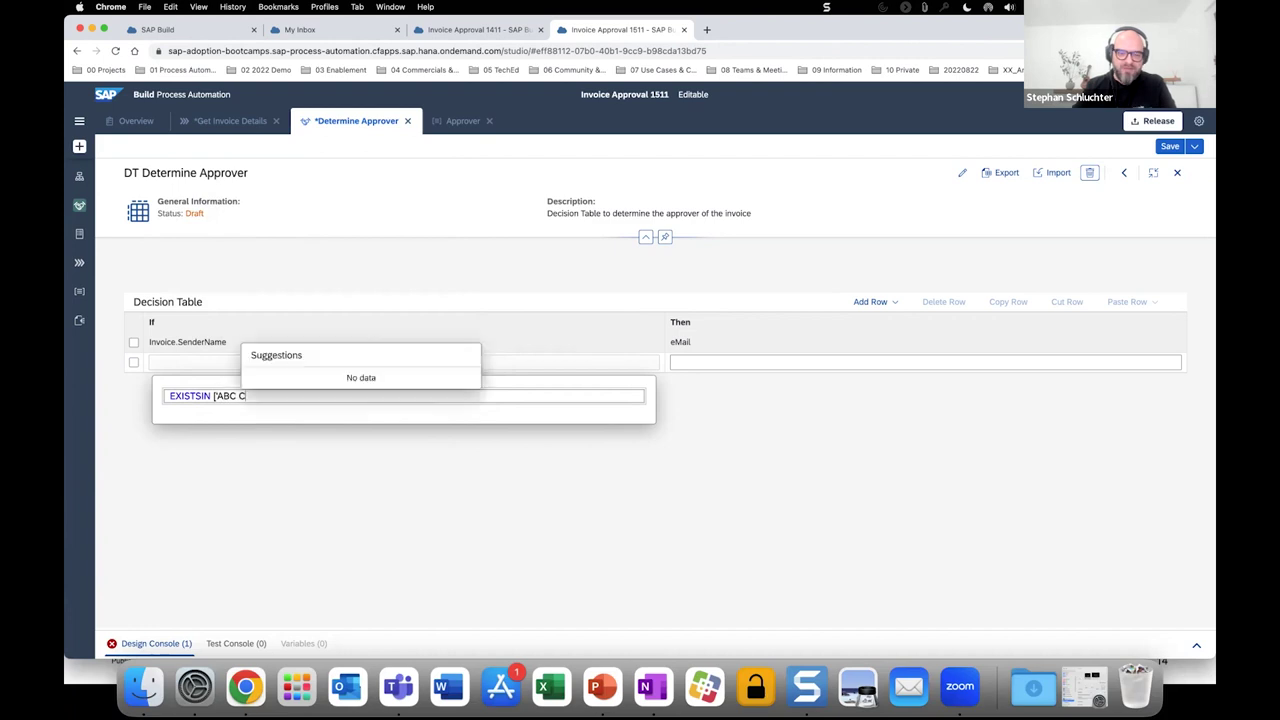
type("ommunication")
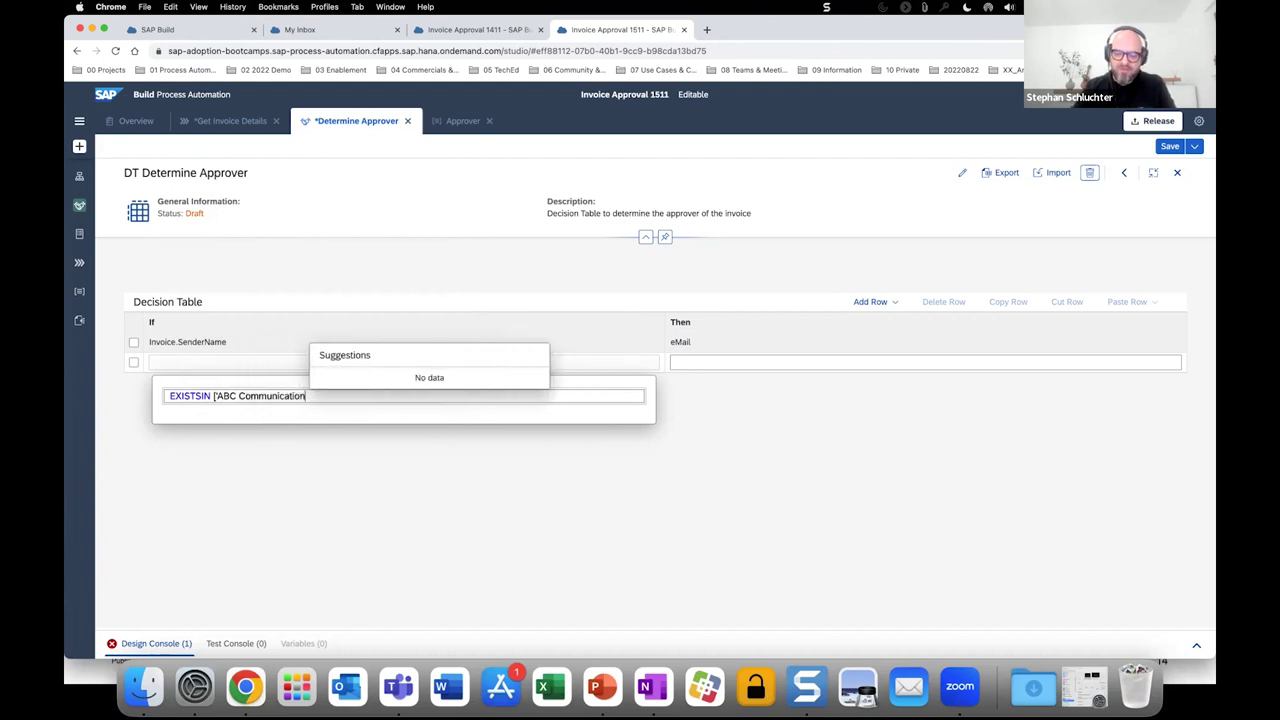
type("\"]")
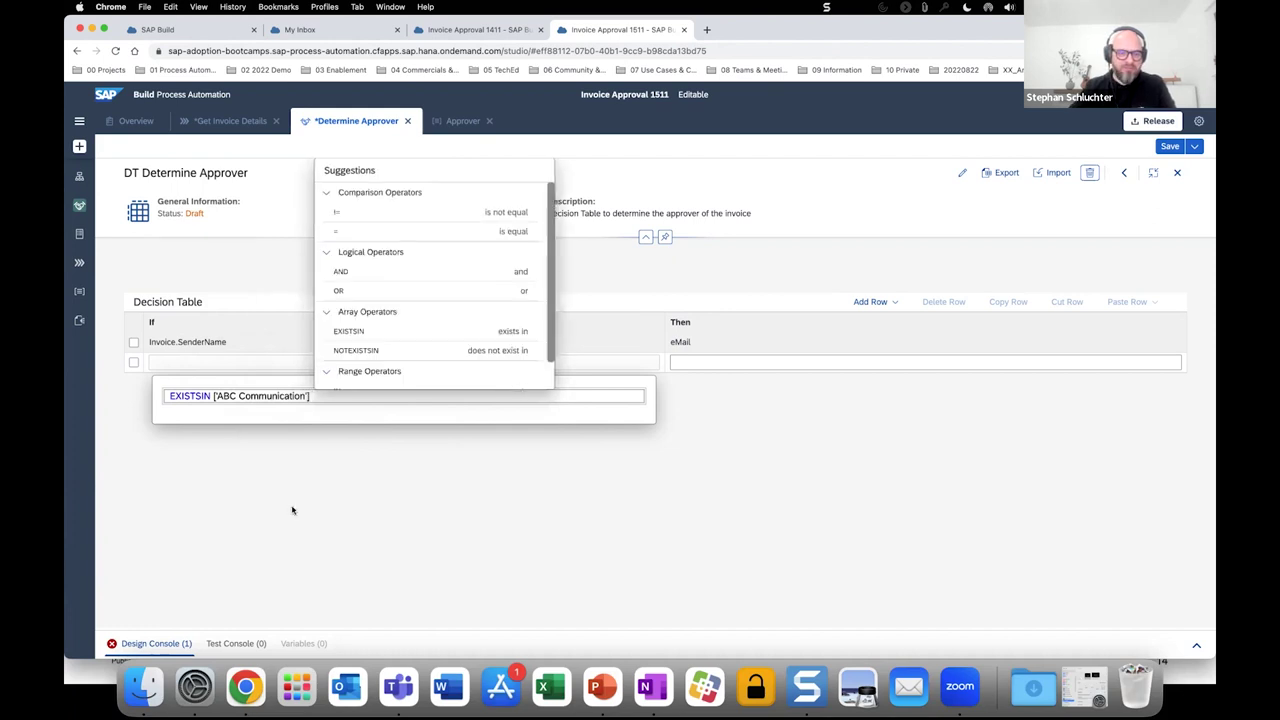
left_click(292, 510)
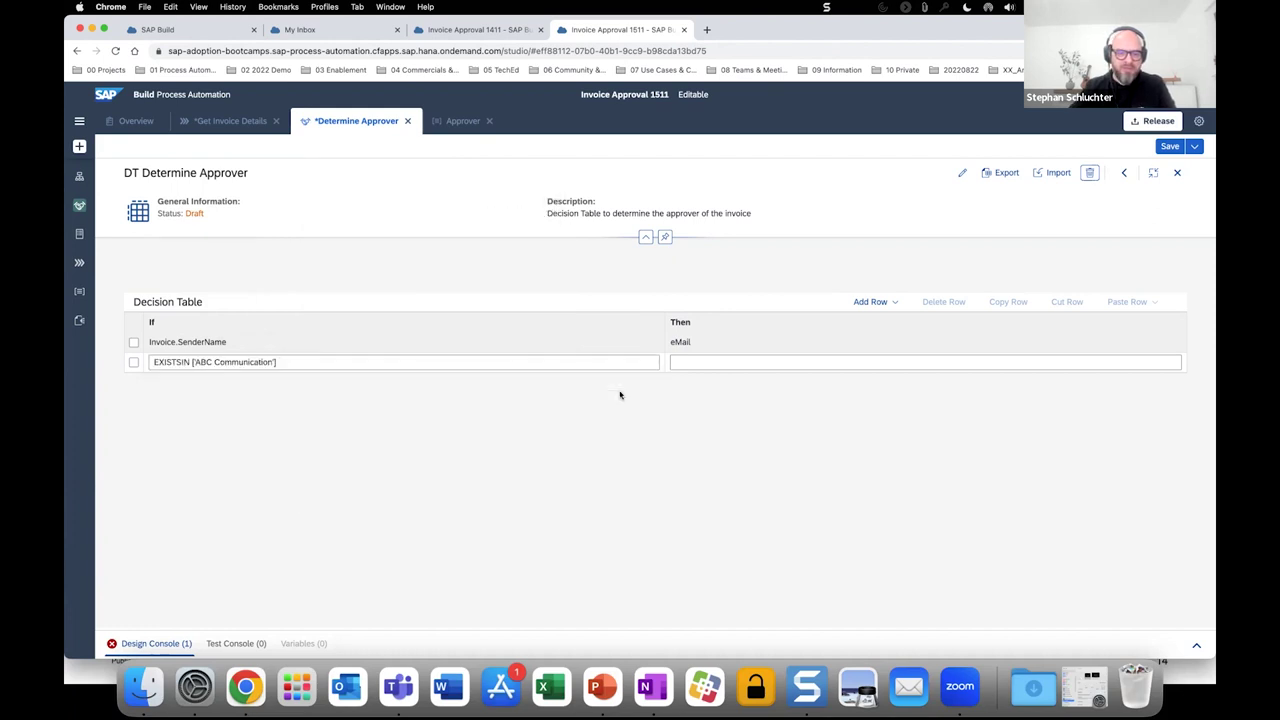
Set the first row's eMail result to the approver's quoted e-mail address.
left_click(714, 368)
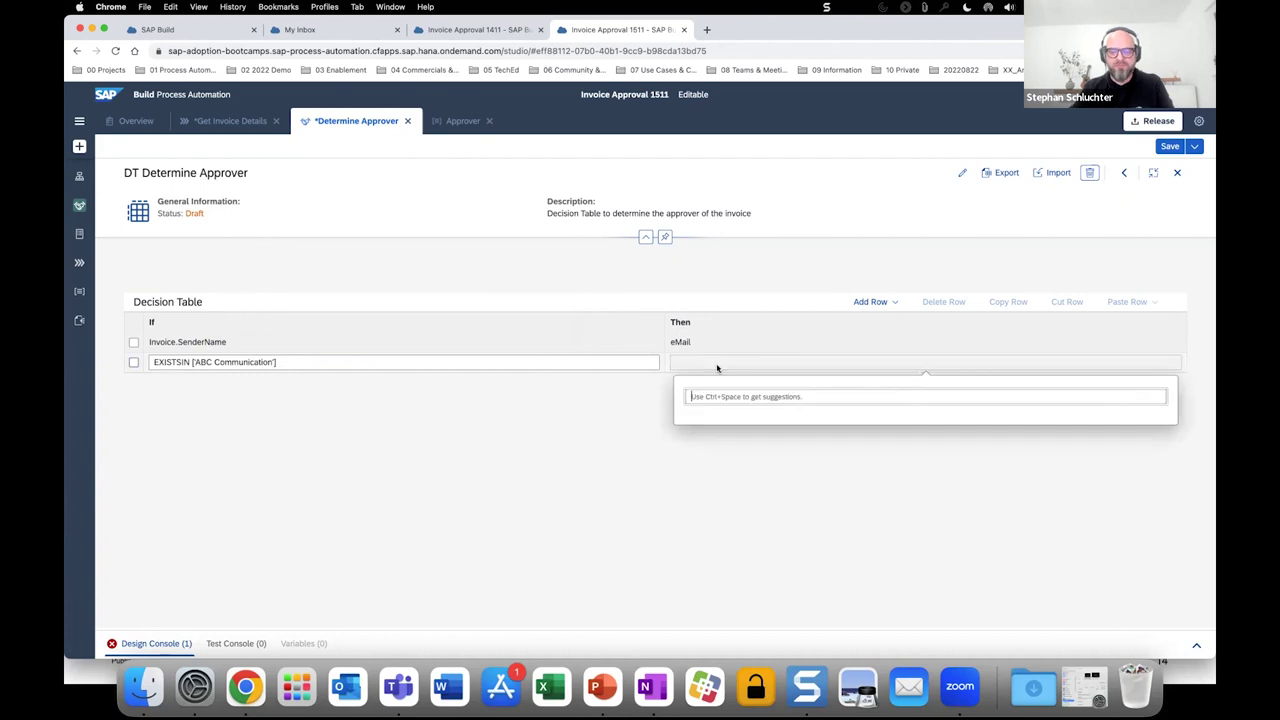
type("'")
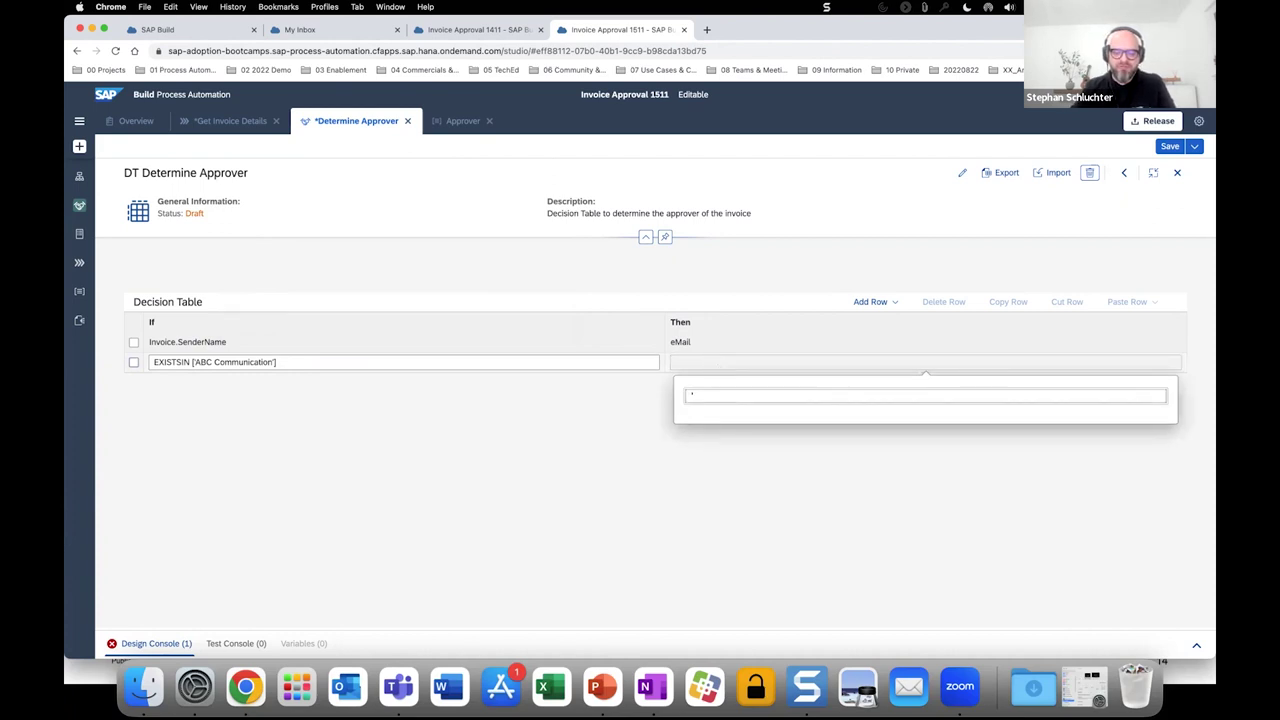
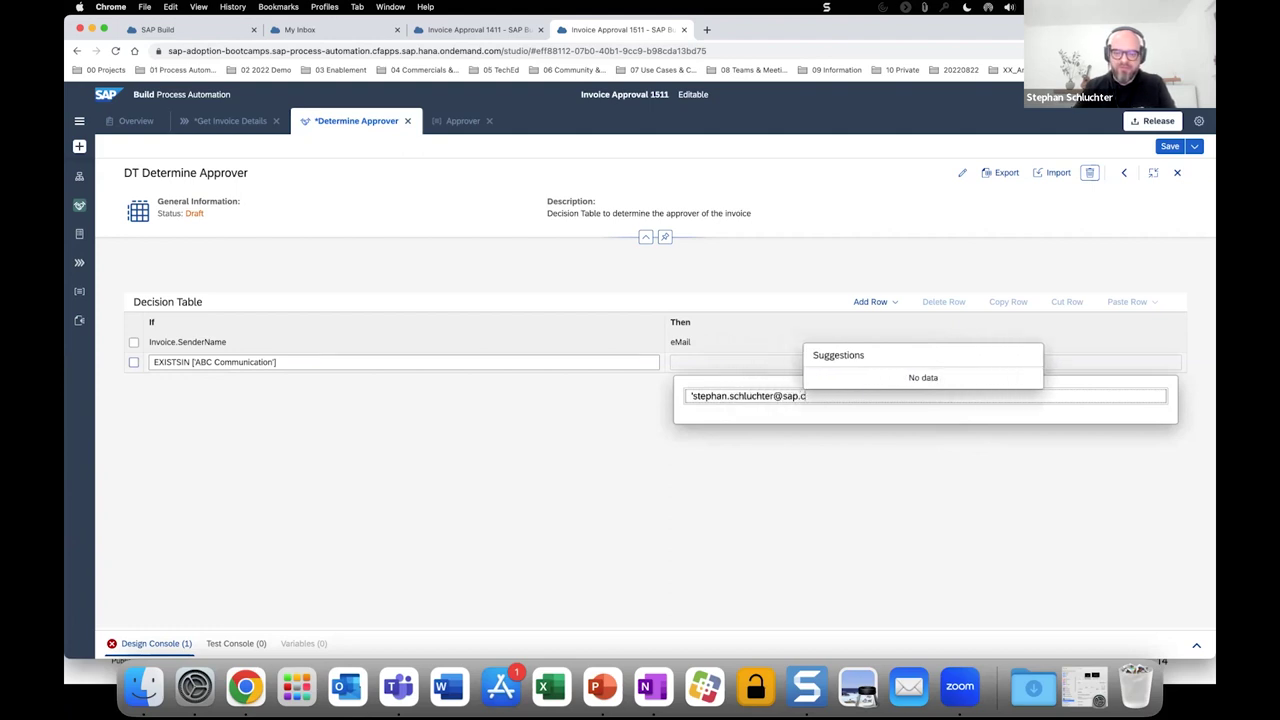
left_click(580, 443)
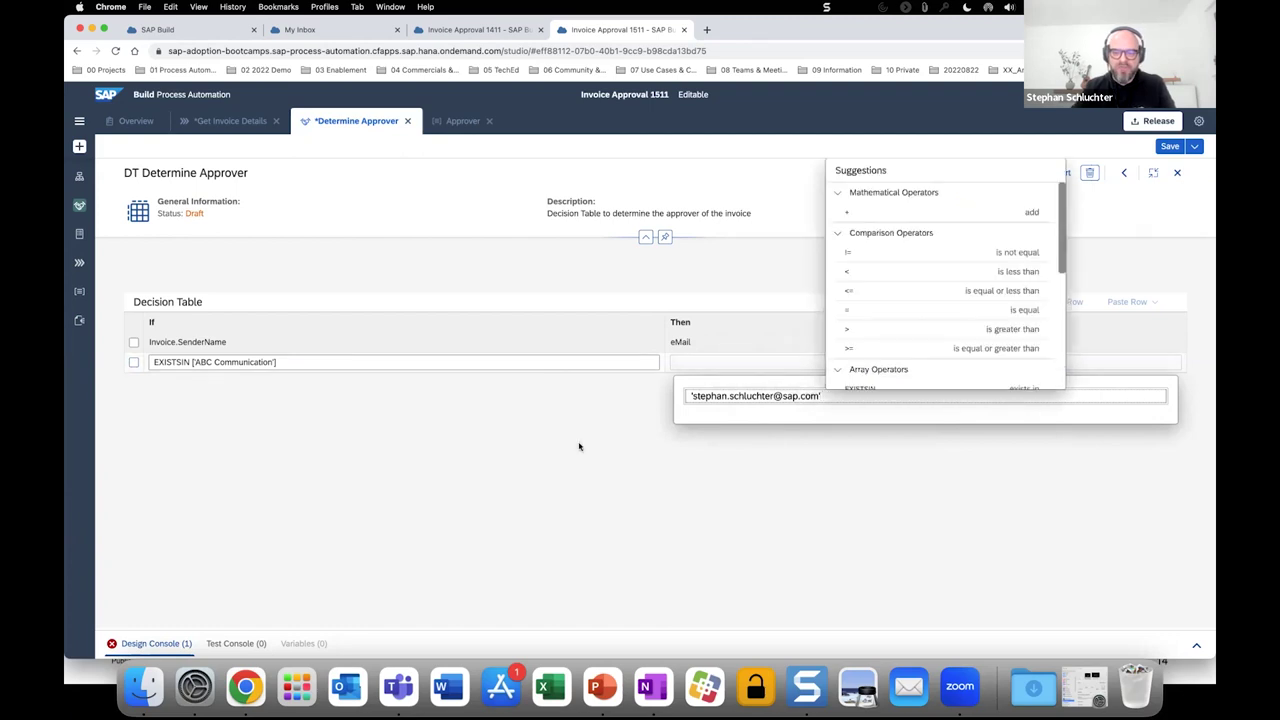
left_click(134, 362)
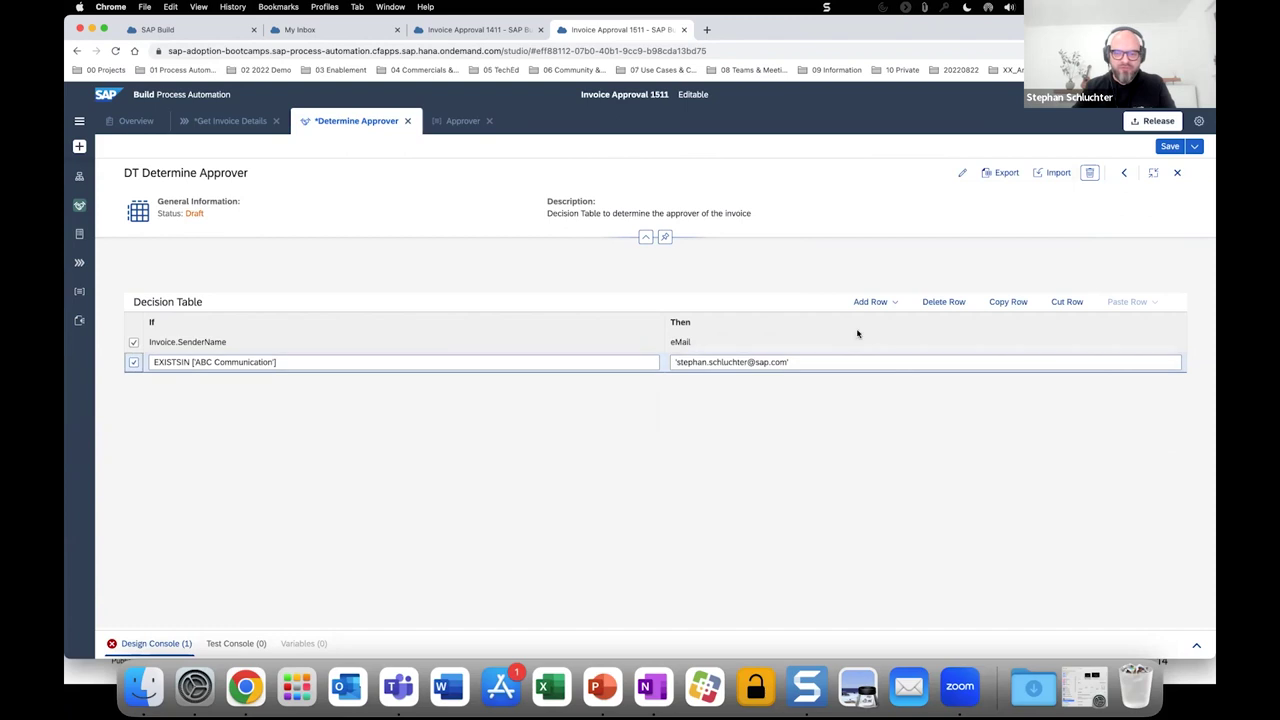
Insert a row after the first with condition EXISTSIN ['Telecommunication'].
left_click(897, 303)
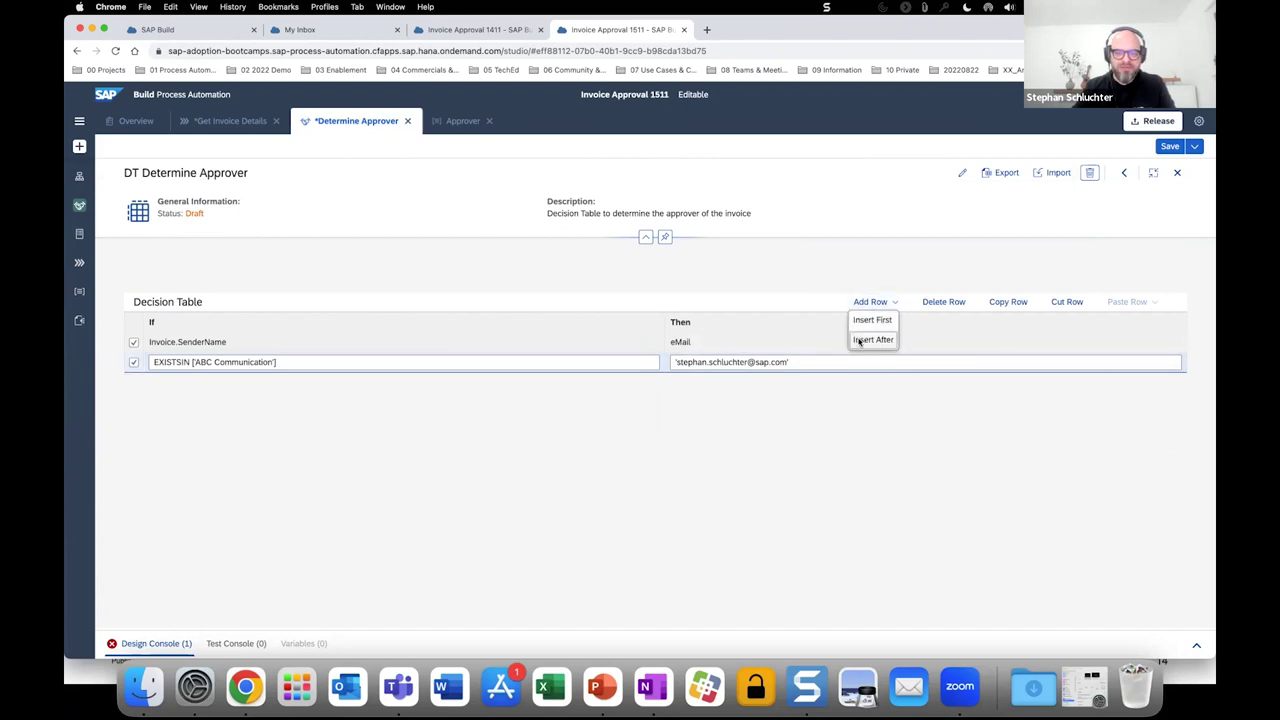
left_click(860, 341)
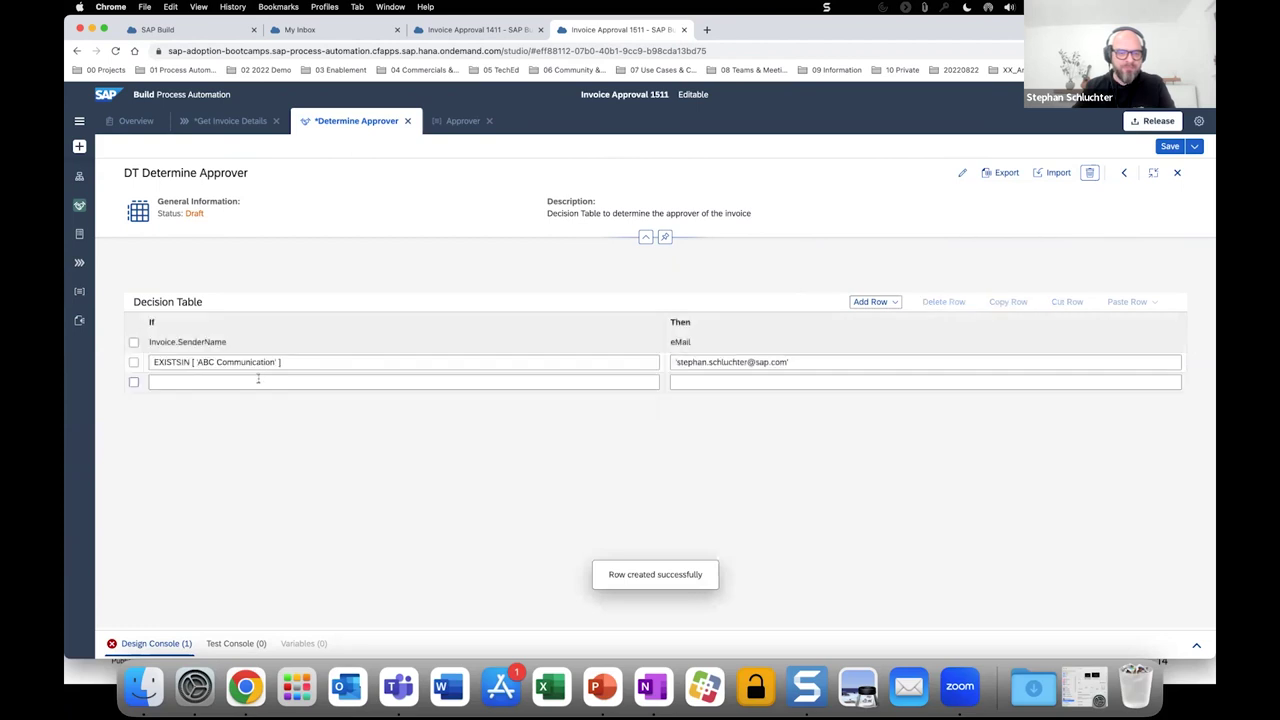
left_click(258, 380)
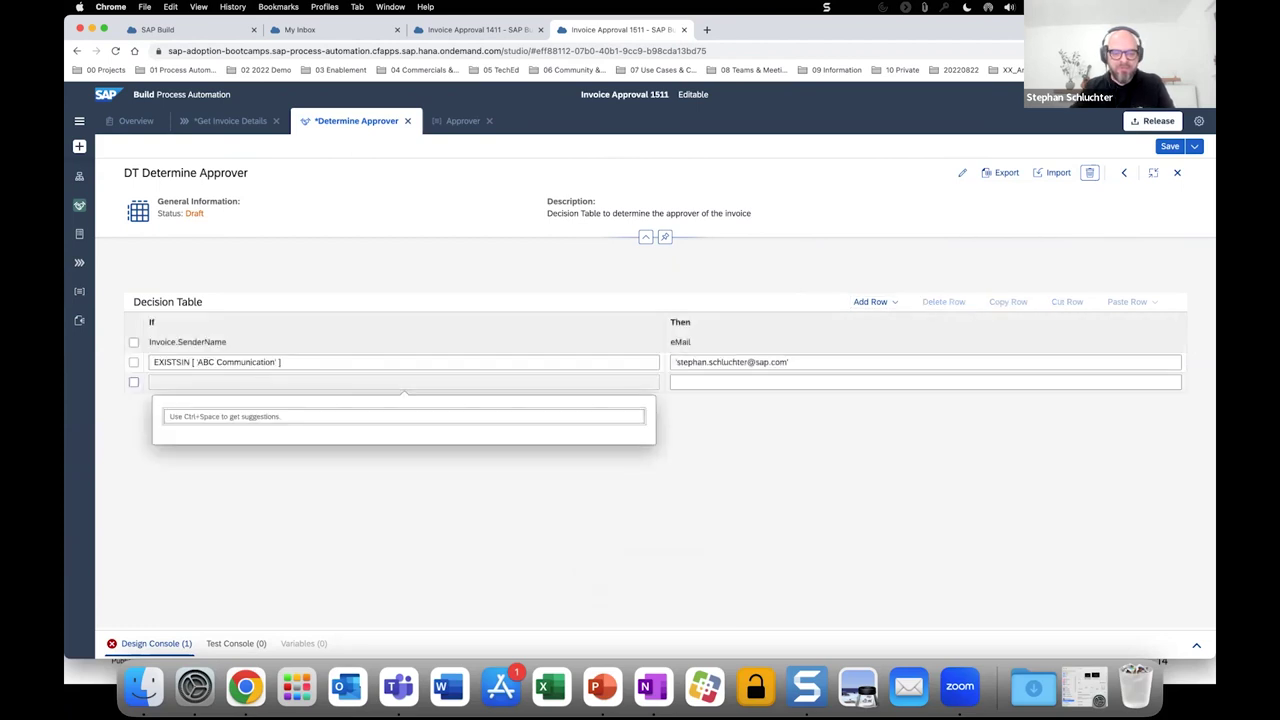
type("exi")
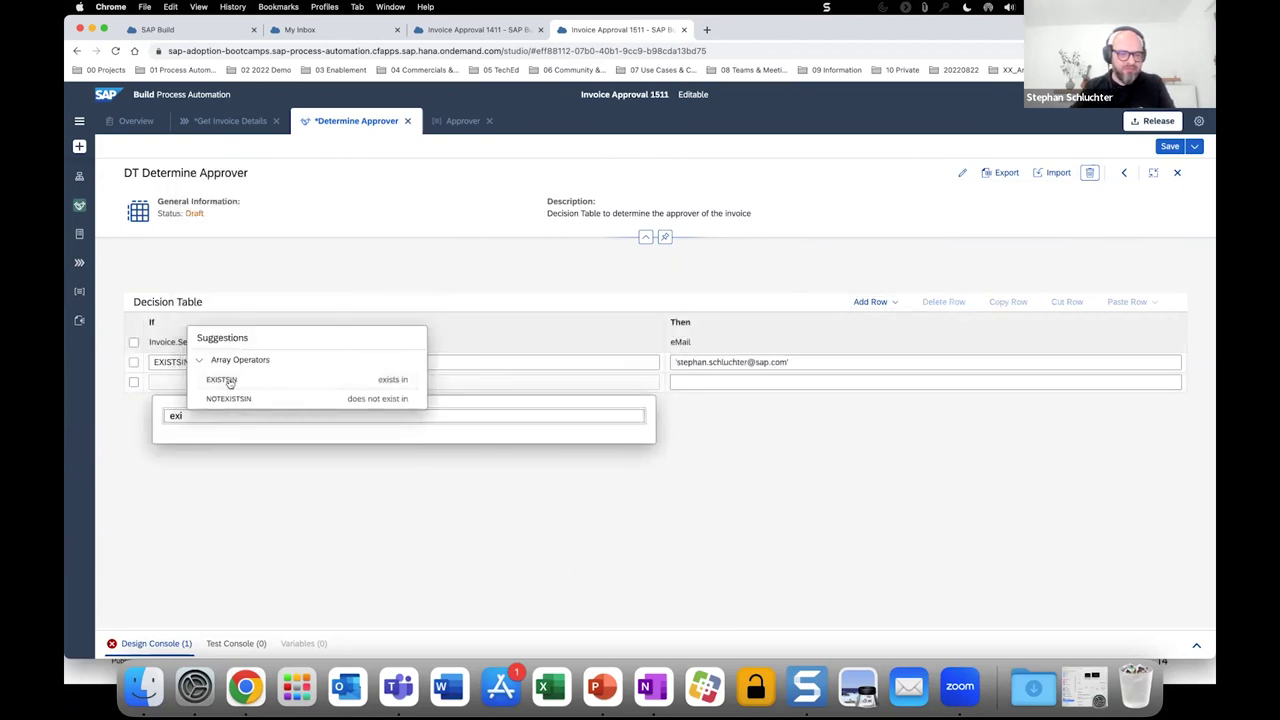
key("Return")
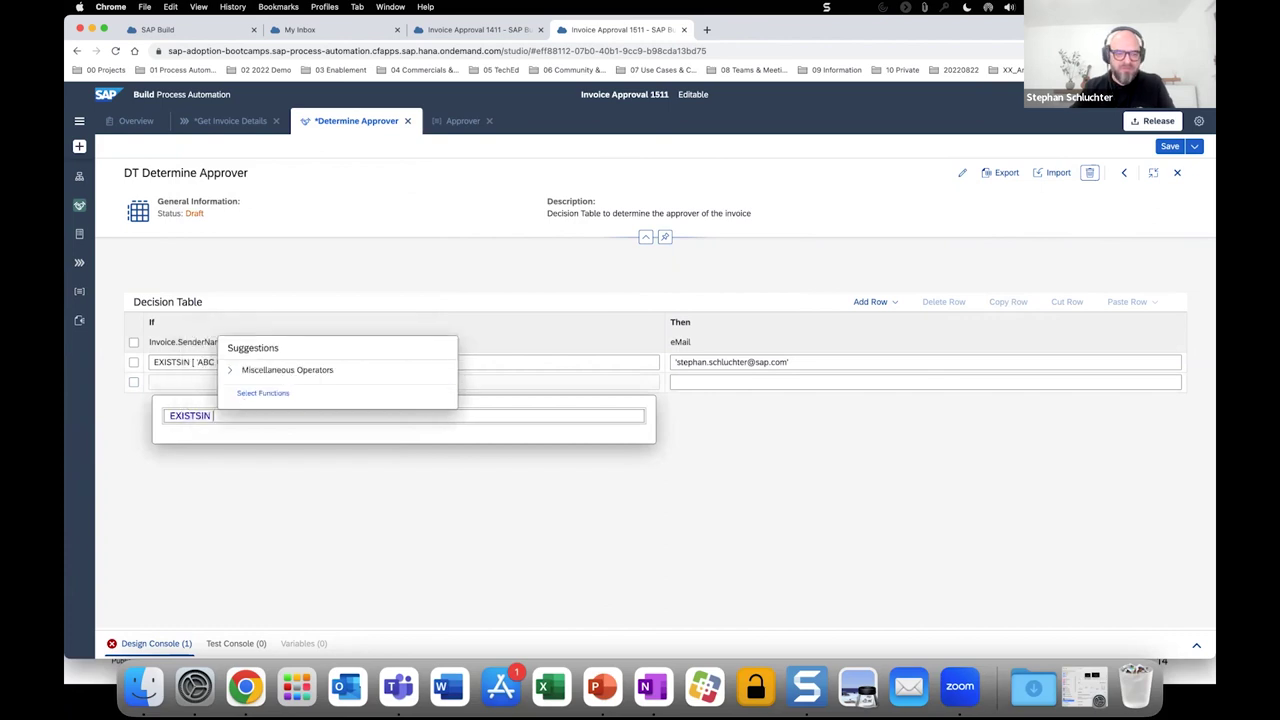
type("'")
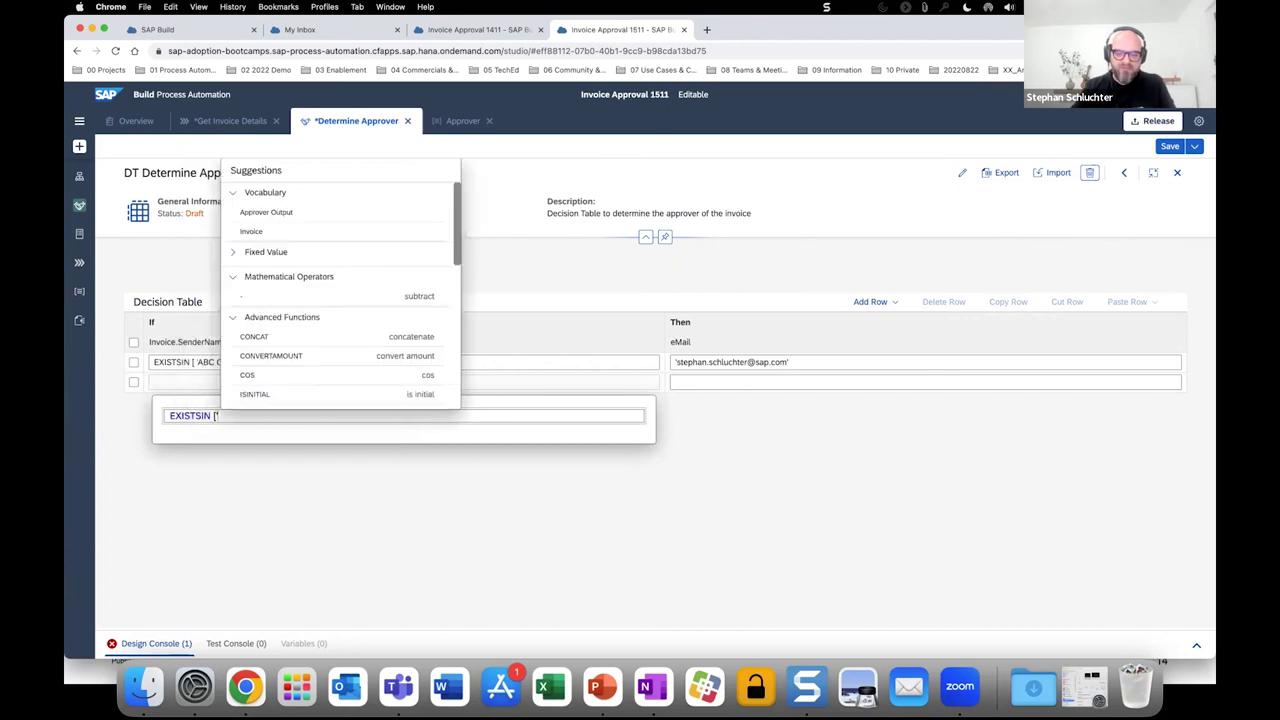
type("Teleco")
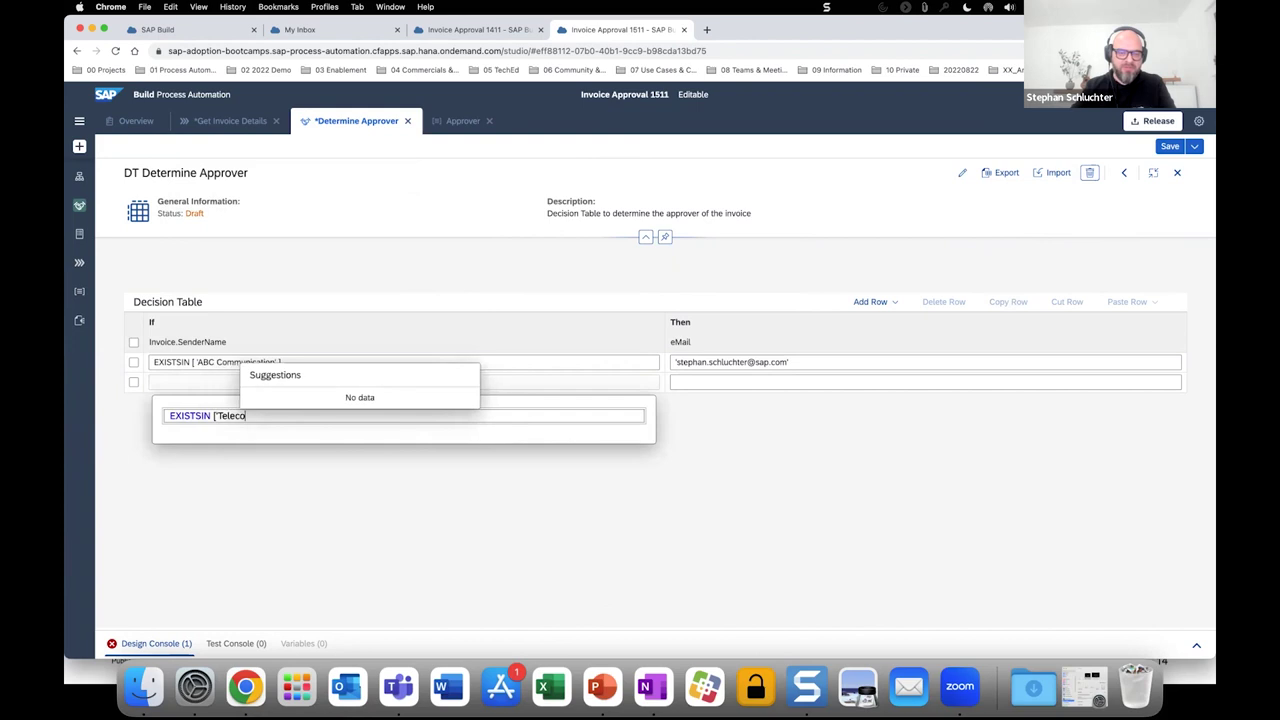
type("mmunic")
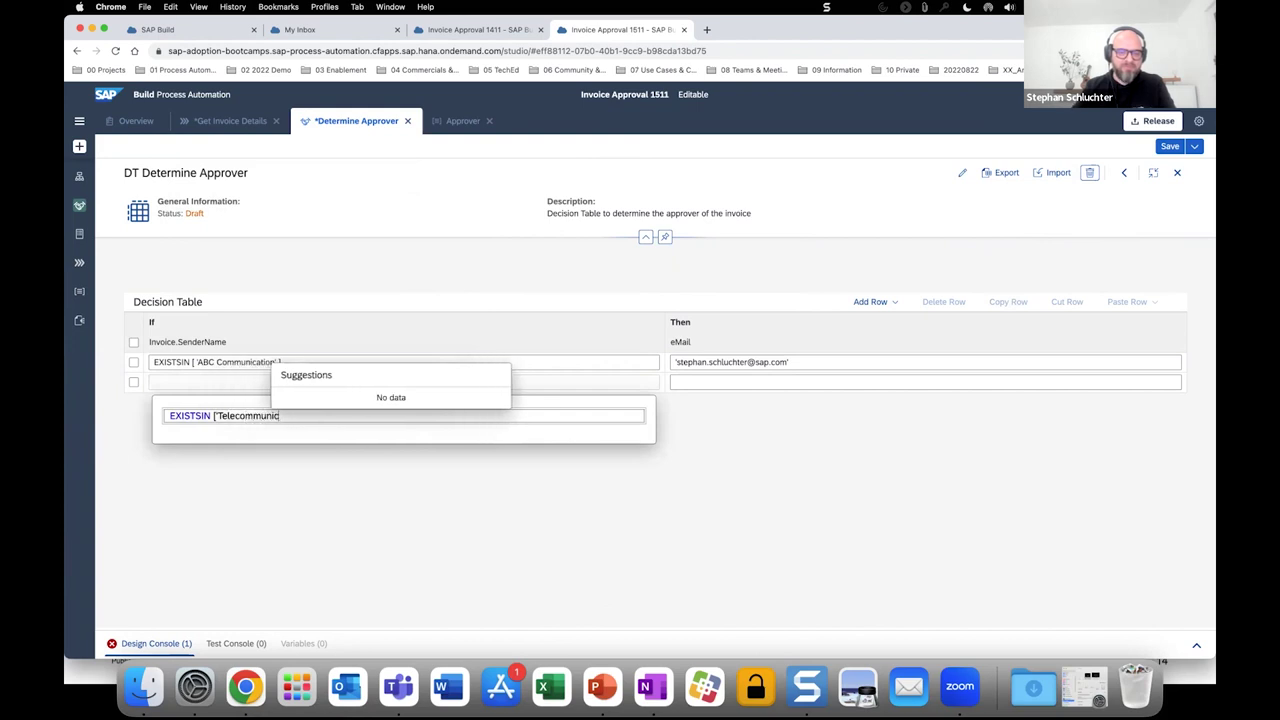
type("ation'")
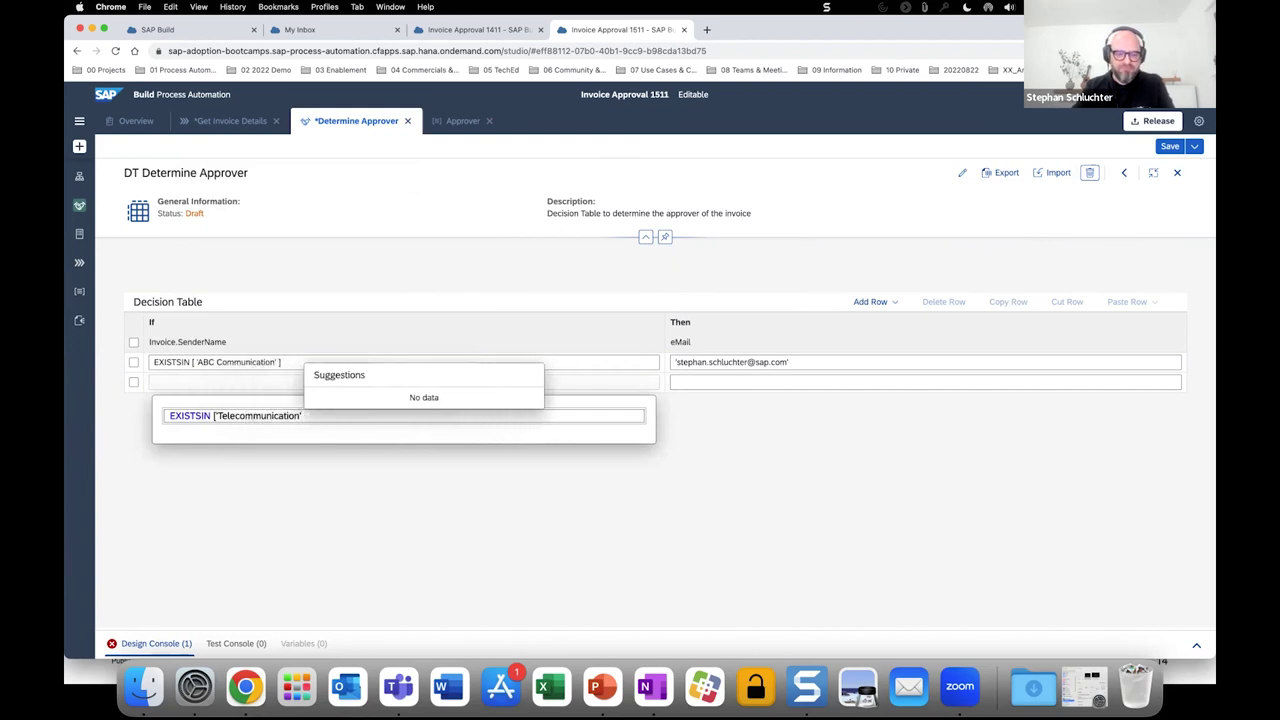
type("]")
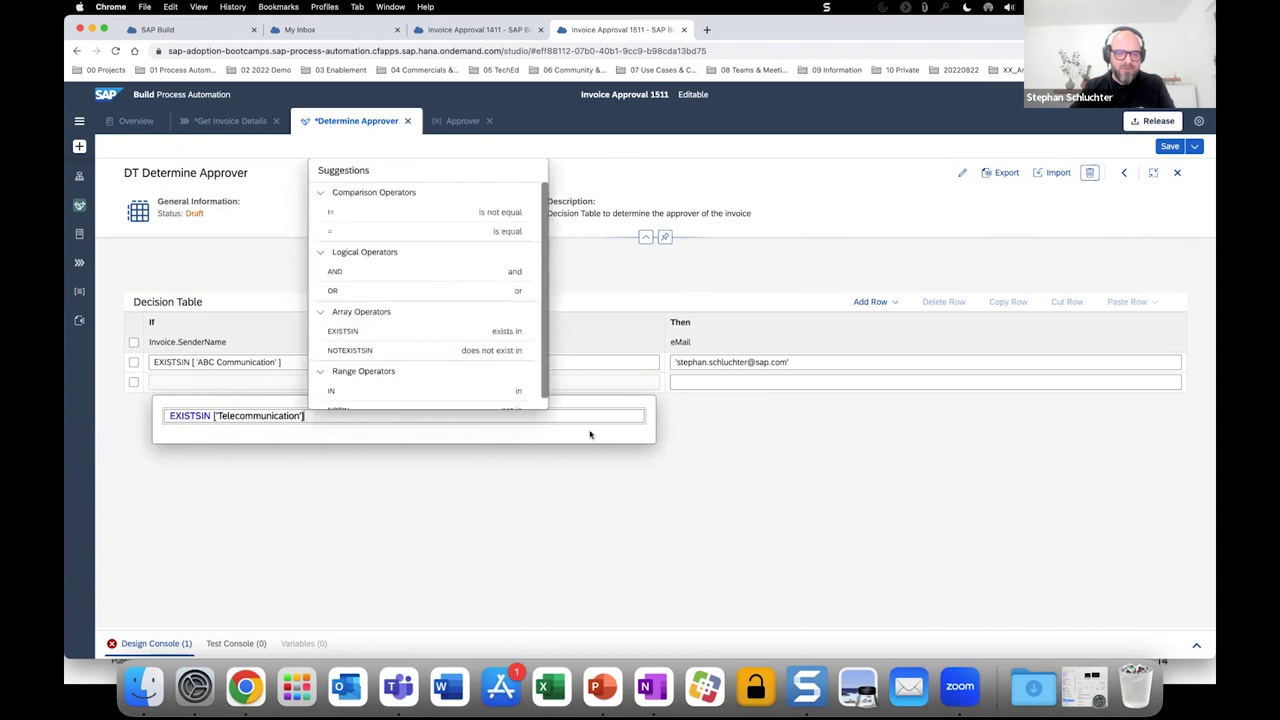
left_click(706, 393)
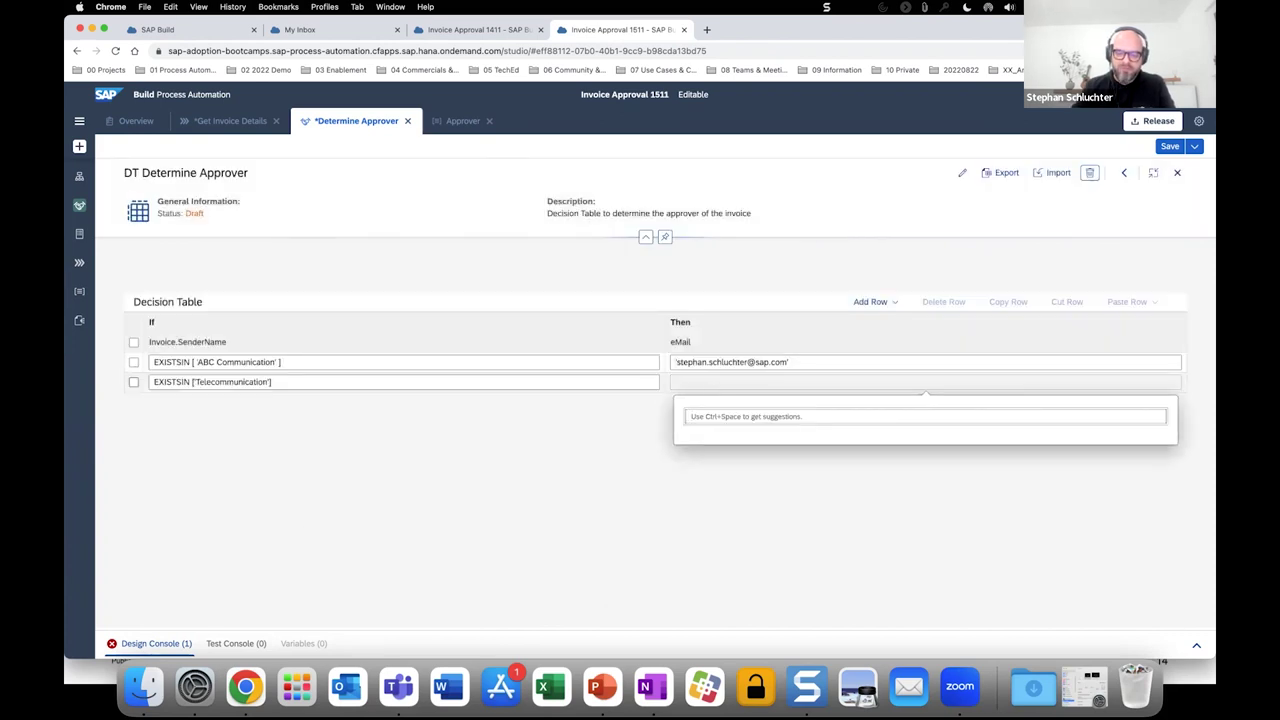
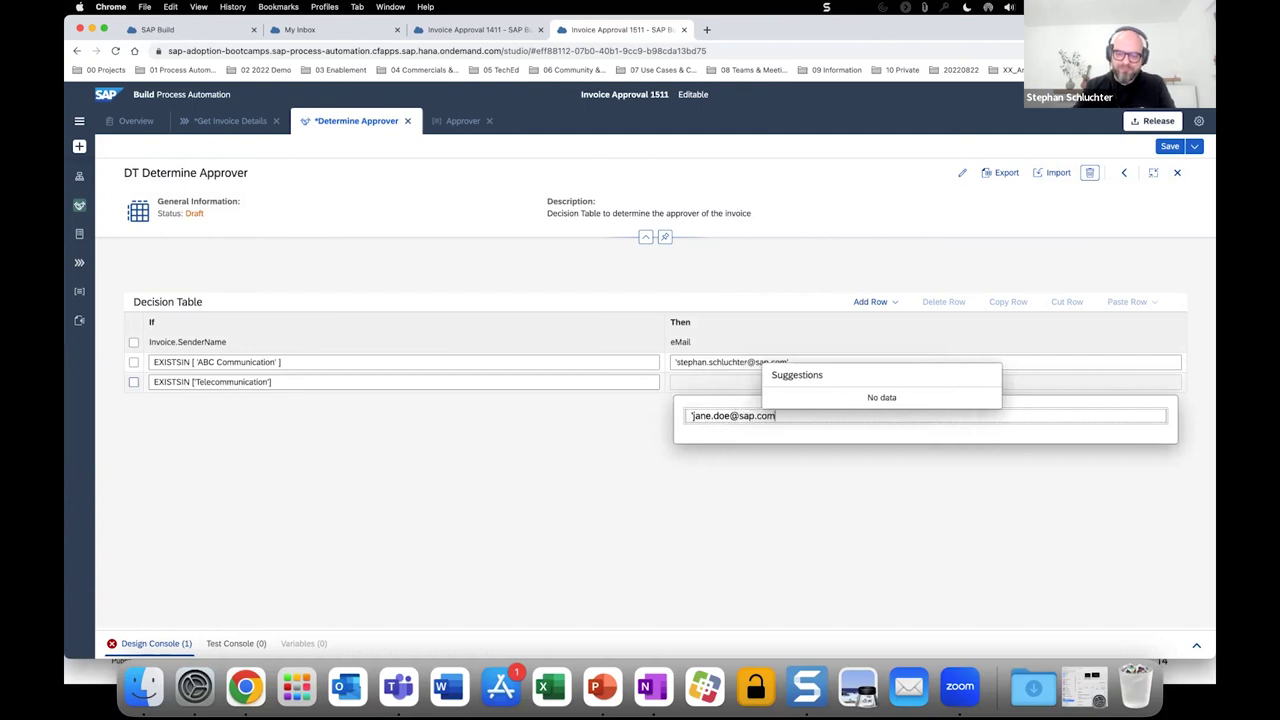
Set the new row's result to the second approver's e-mail and save the decision table.
type("'")
left_click(518, 474)
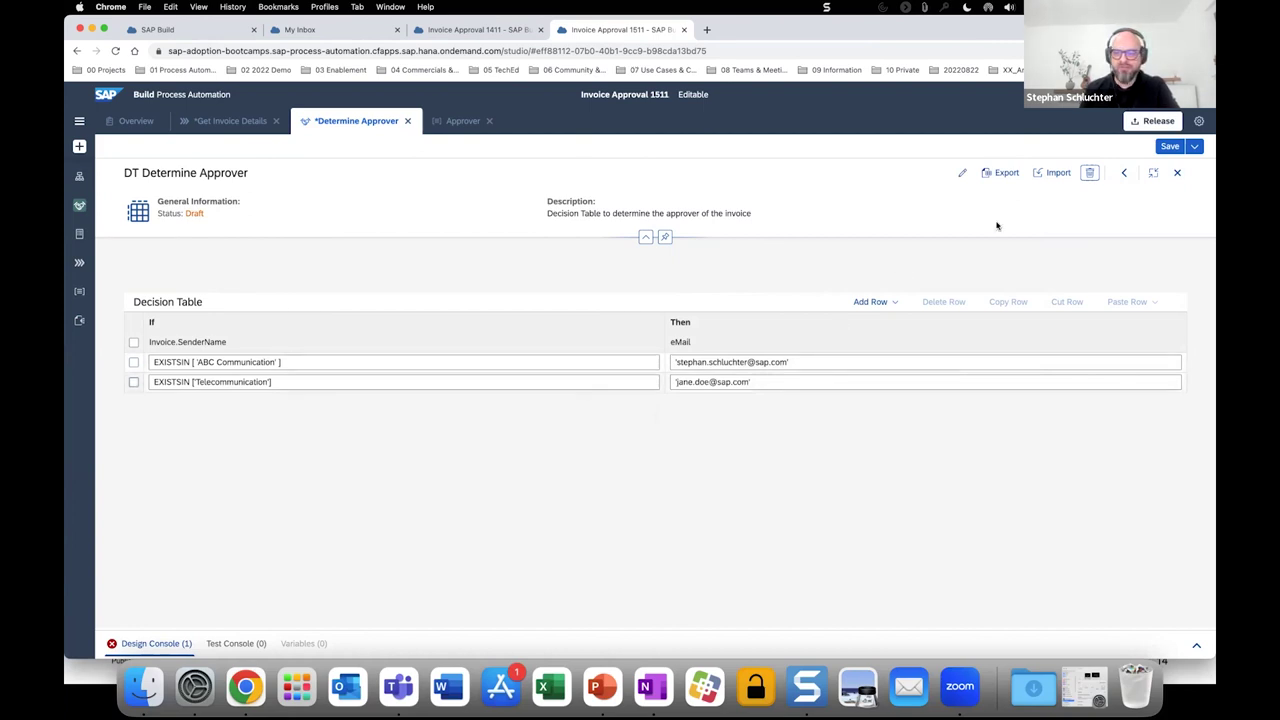
left_click(1169, 148)
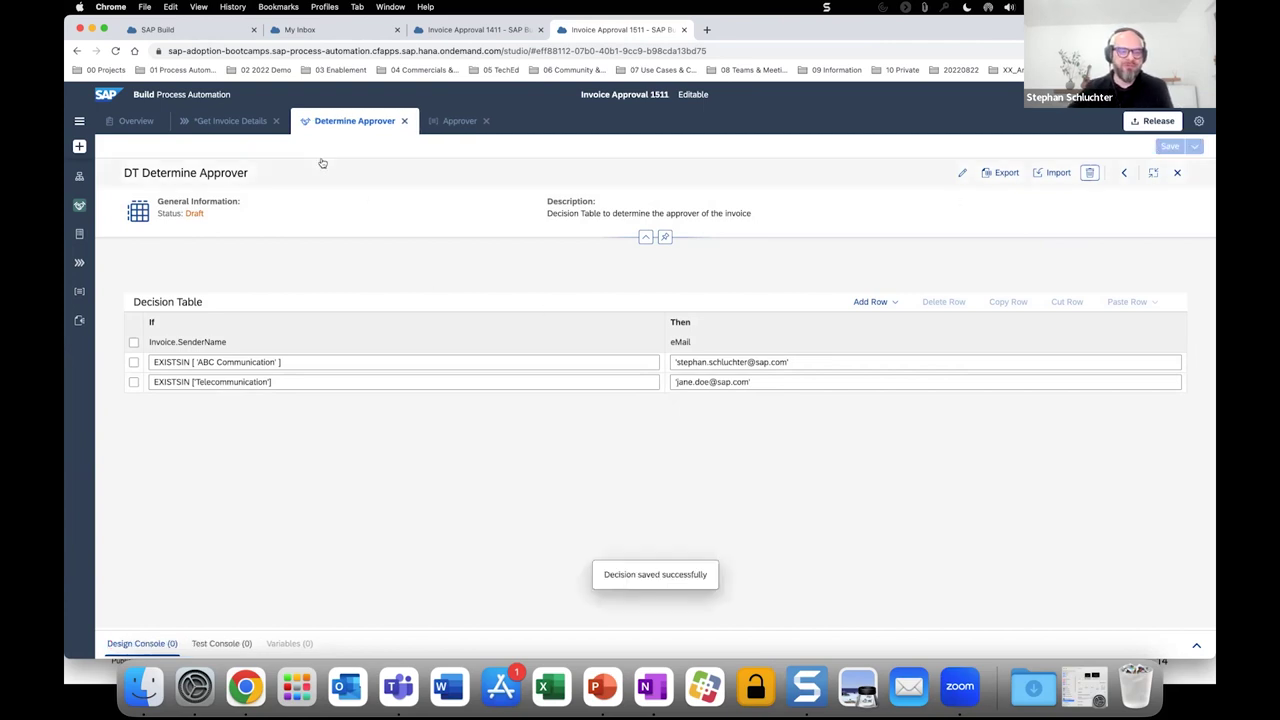
Return to the Get Invoice Details process.
left_click(242, 121)
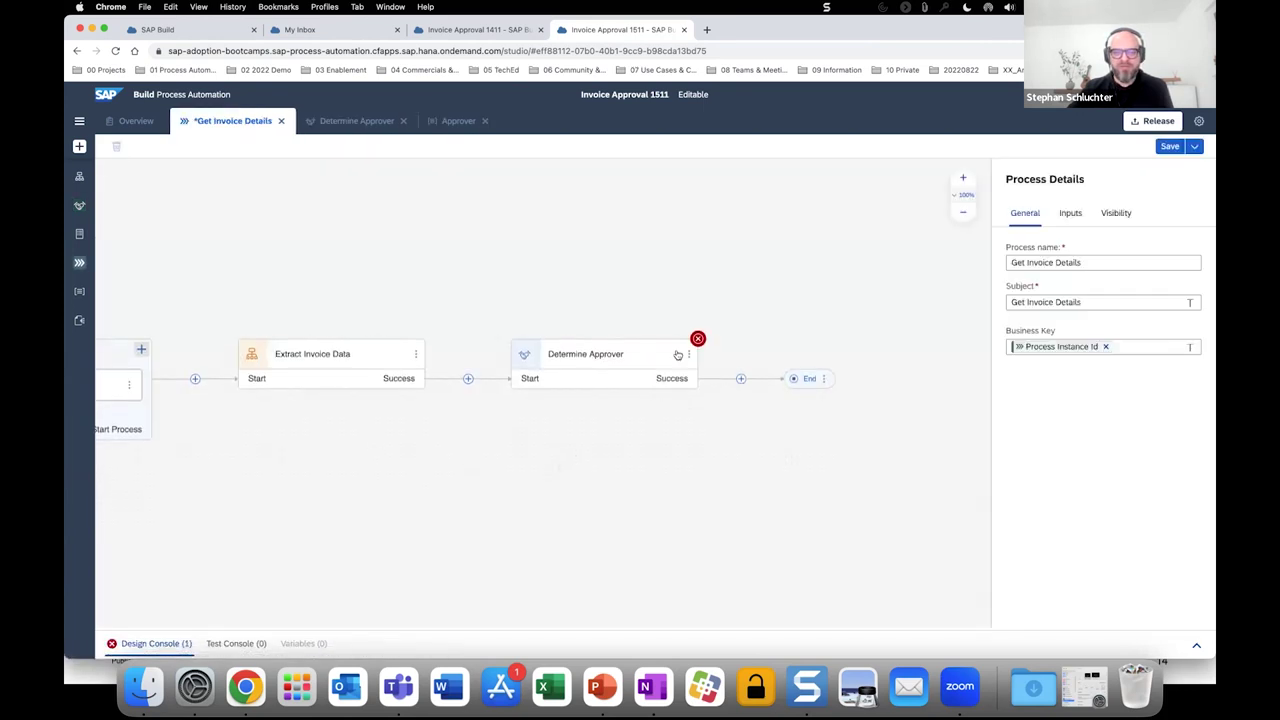
Map DocumentNumber, GrossAmount and SenderName from Extract Invoice Data, check the eMail output, and save.
left_click(590, 366)
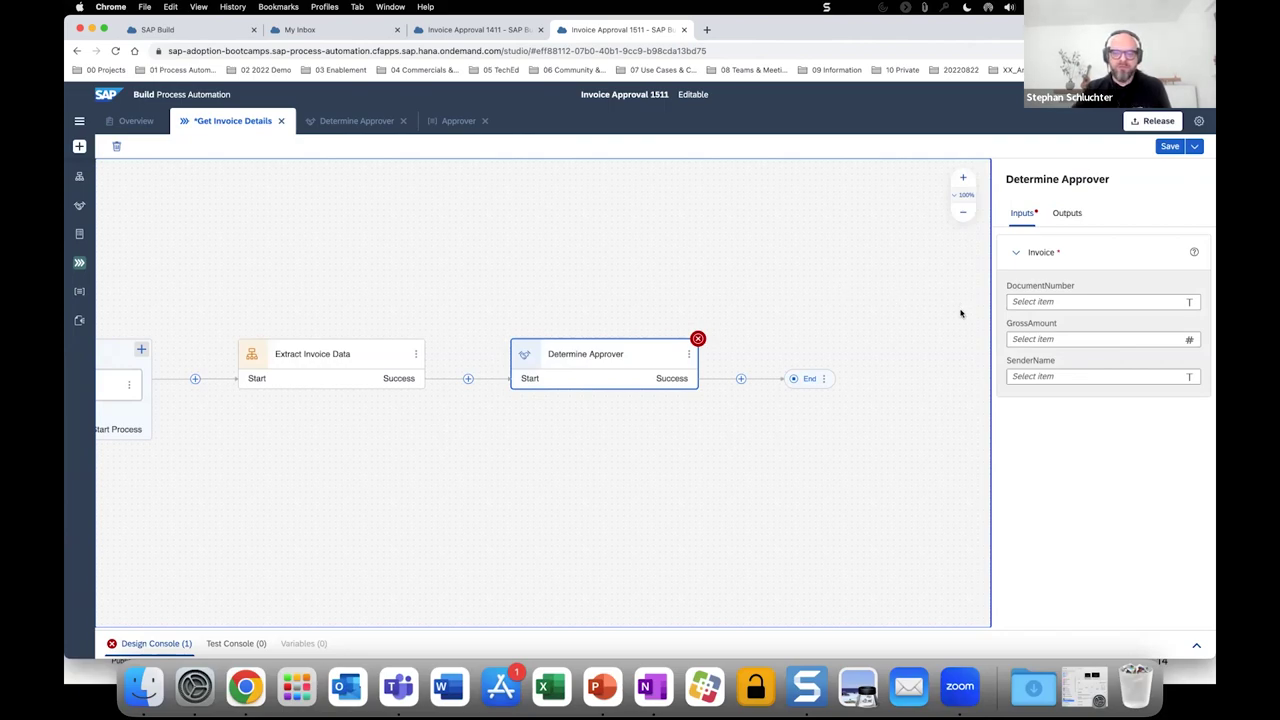
left_click(1032, 304)
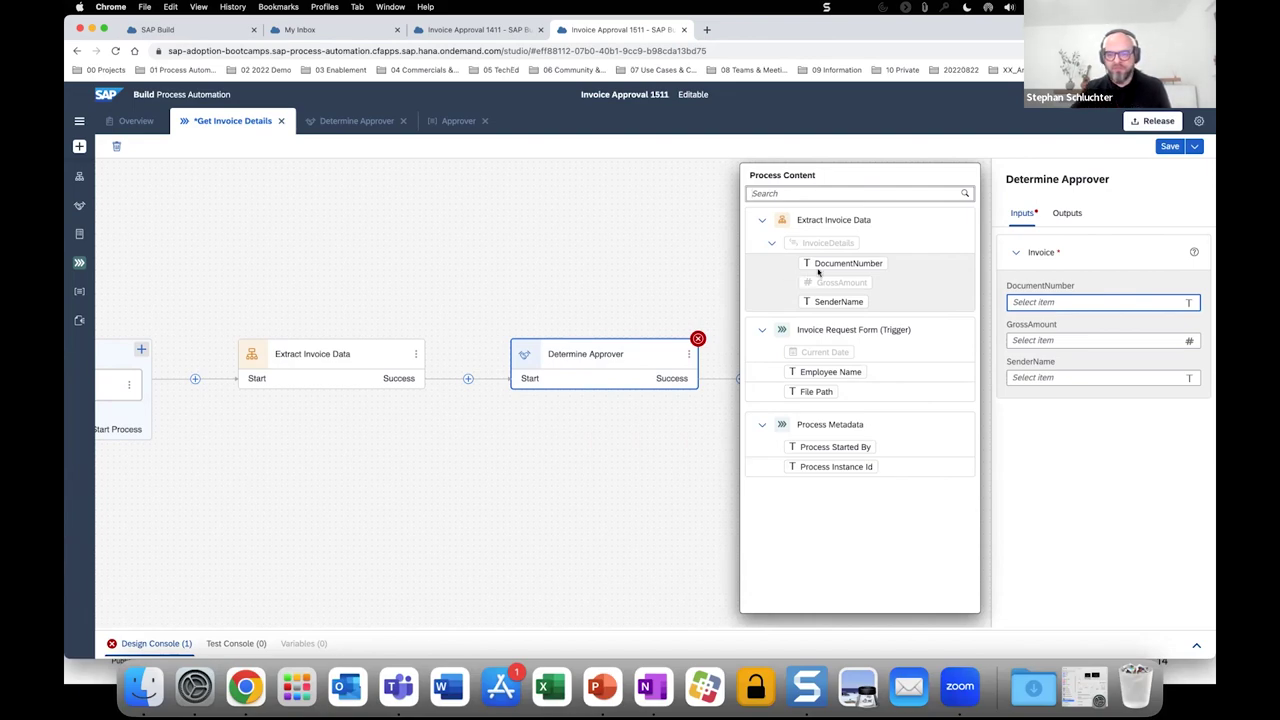
key("Return")
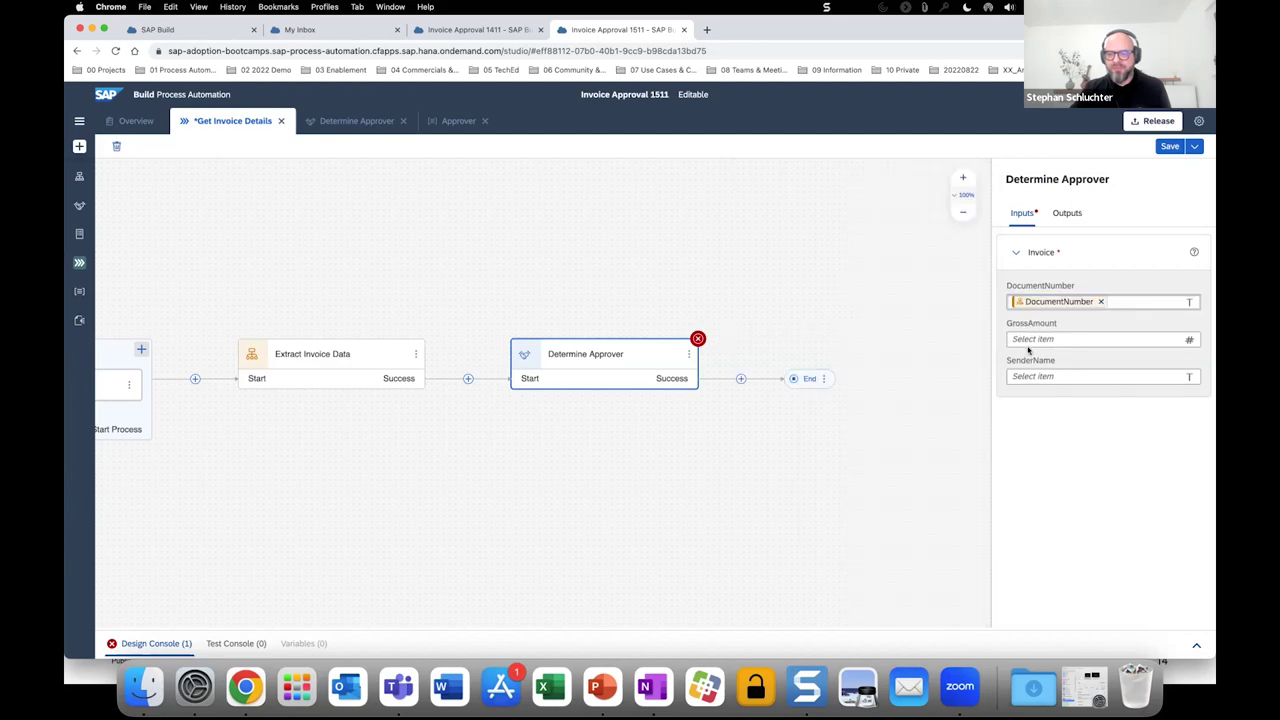
left_click(1030, 341)
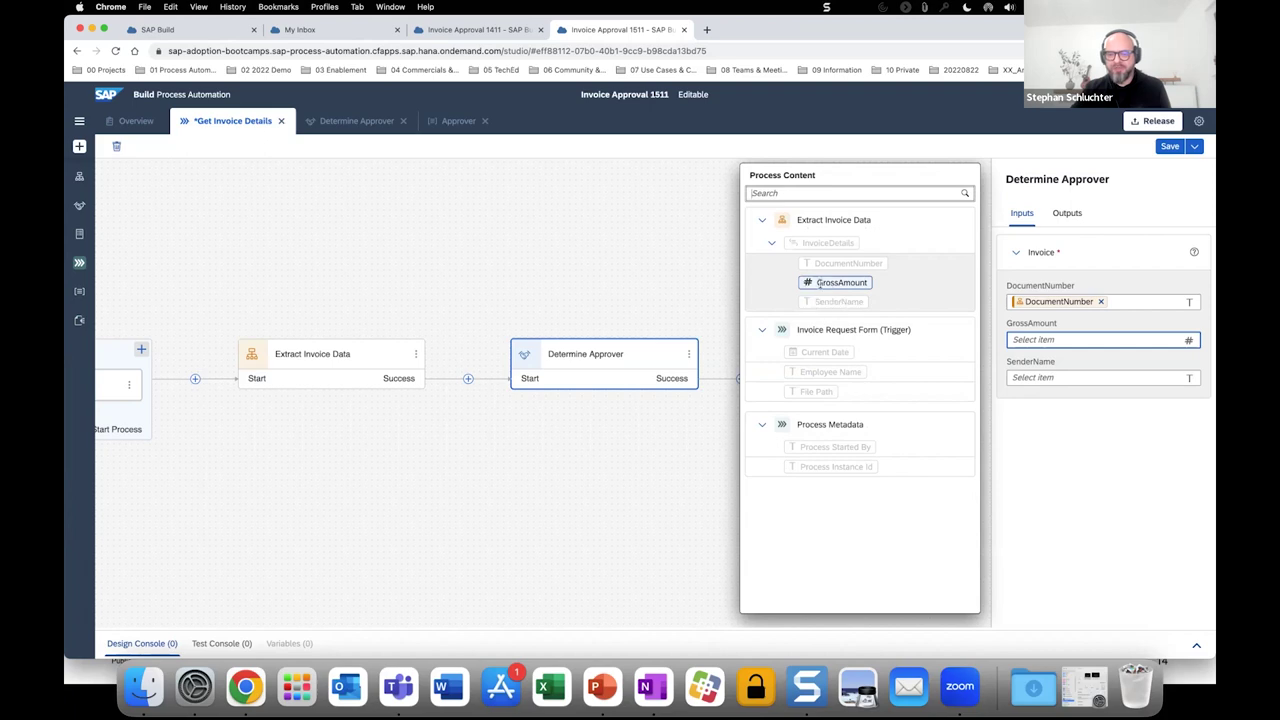
left_click(818, 283)
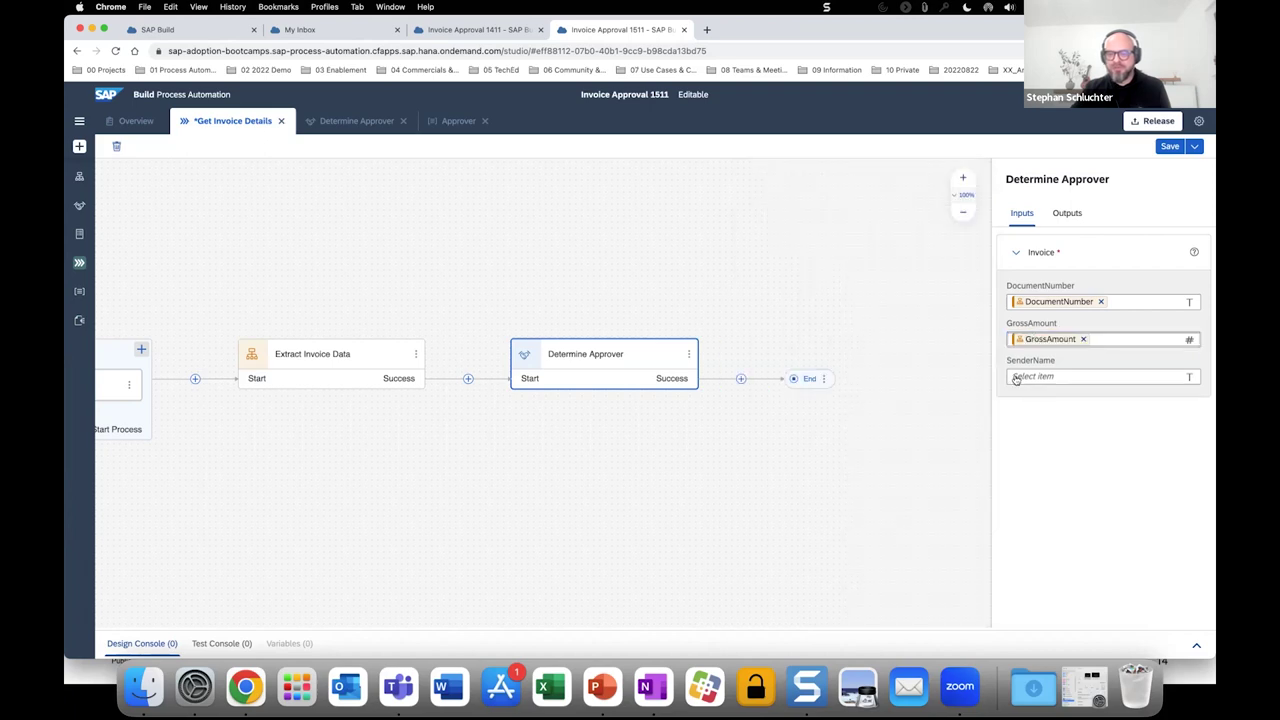
left_click(1015, 379)
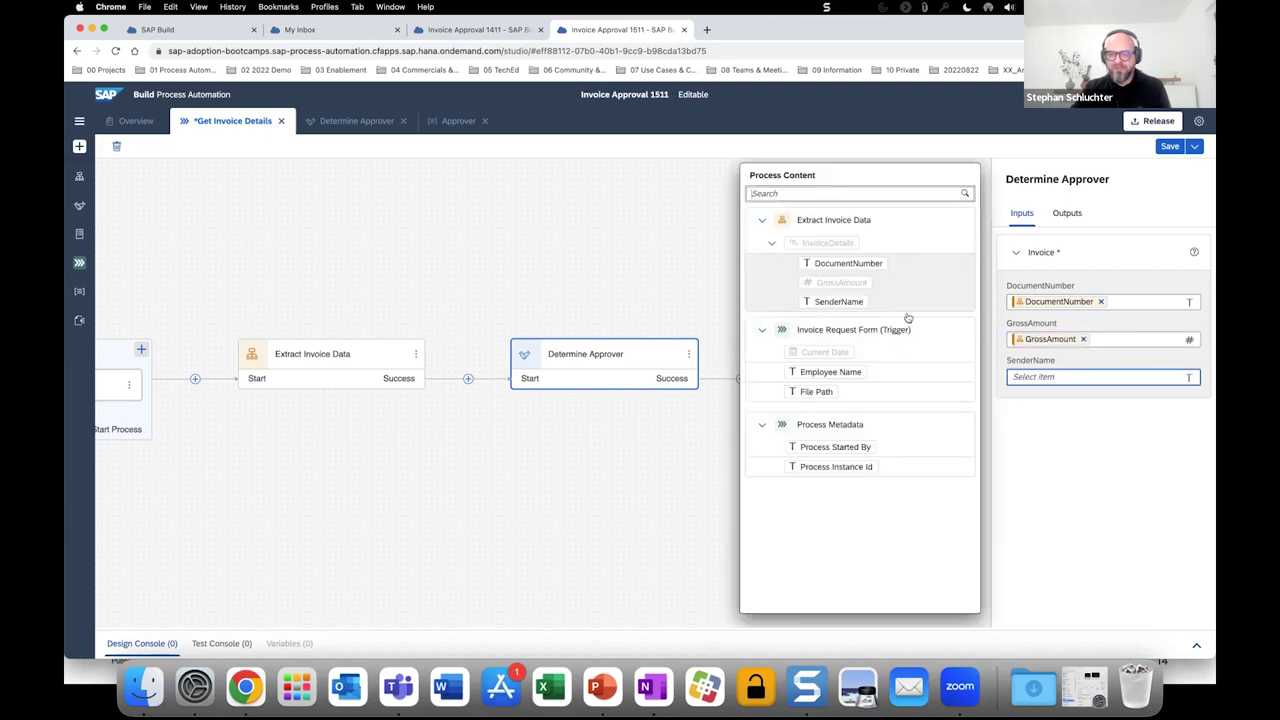
left_click(856, 304)
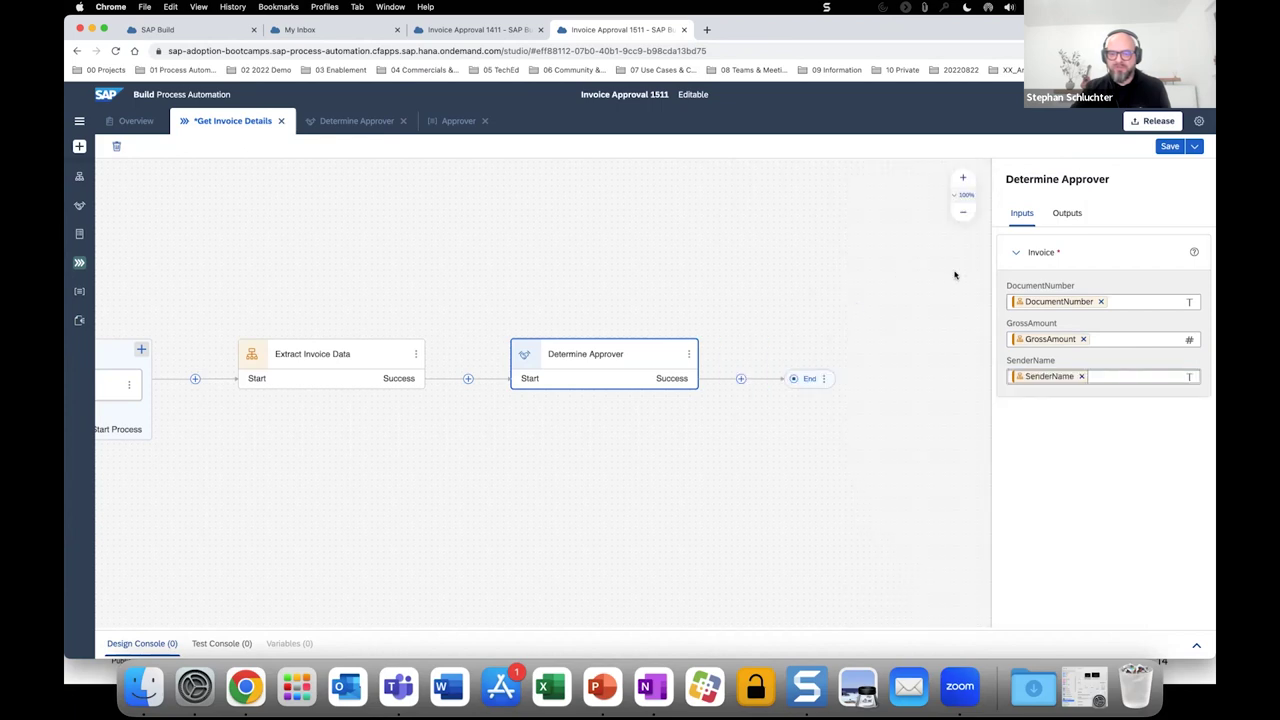
left_click(1066, 214)
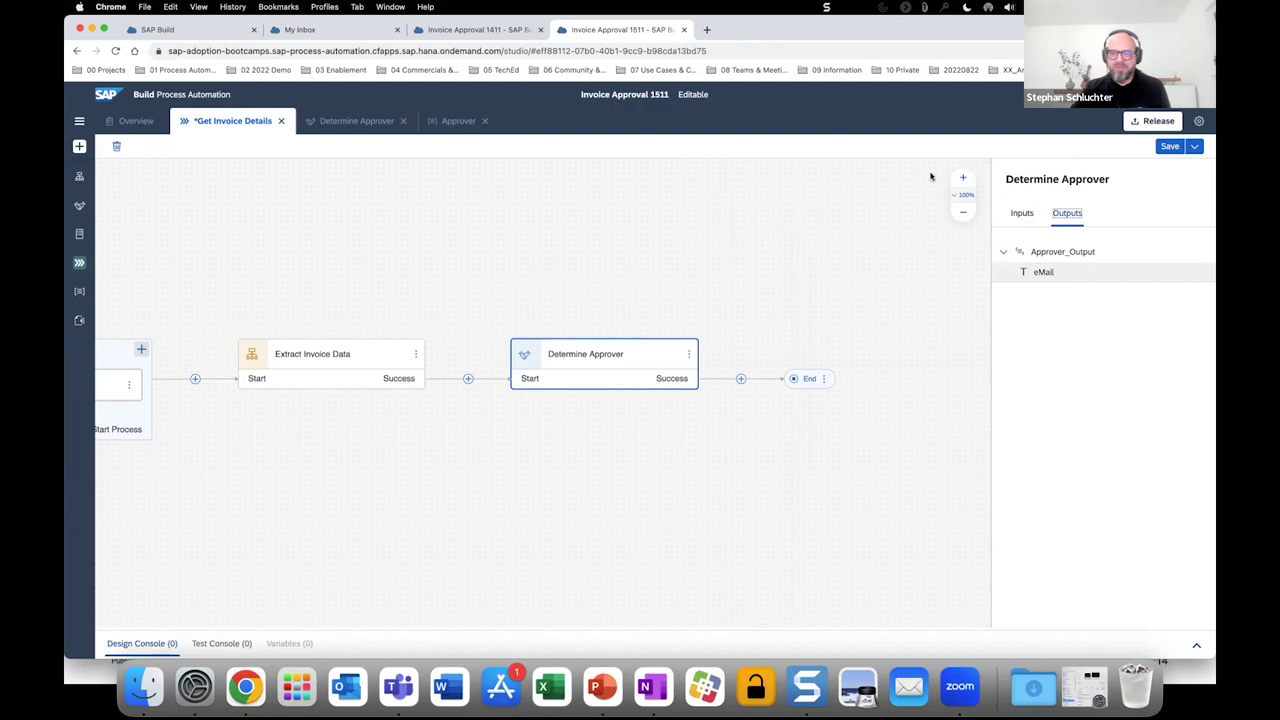
left_click(1167, 147)
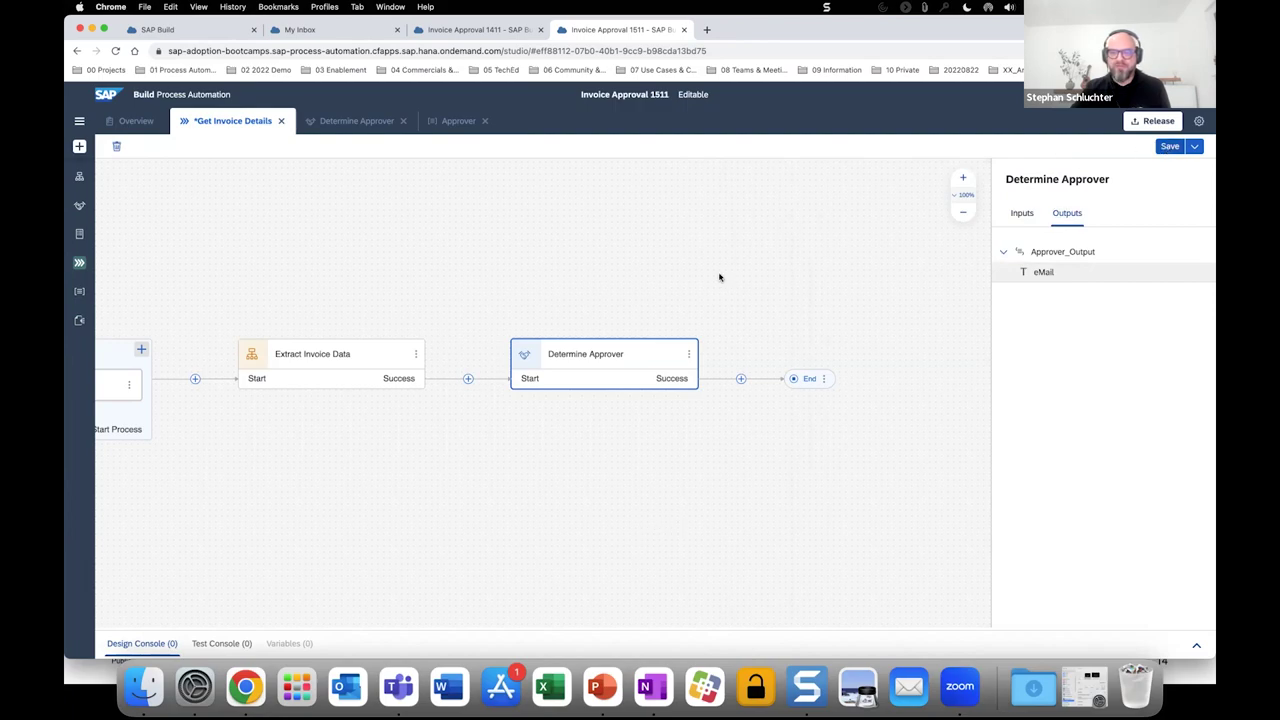
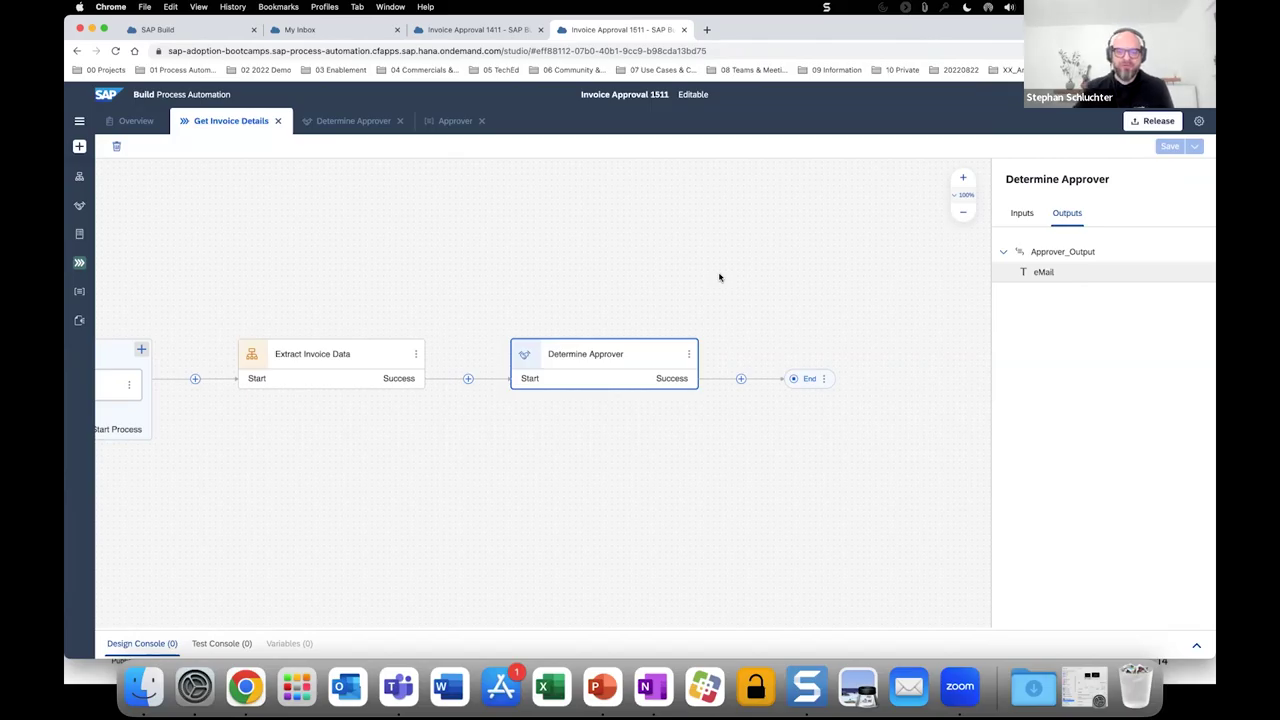
Show the add-step choices after Determine Approver, revealing New Approval Form under Approvals.
scroll(597, 461, "right", 10)
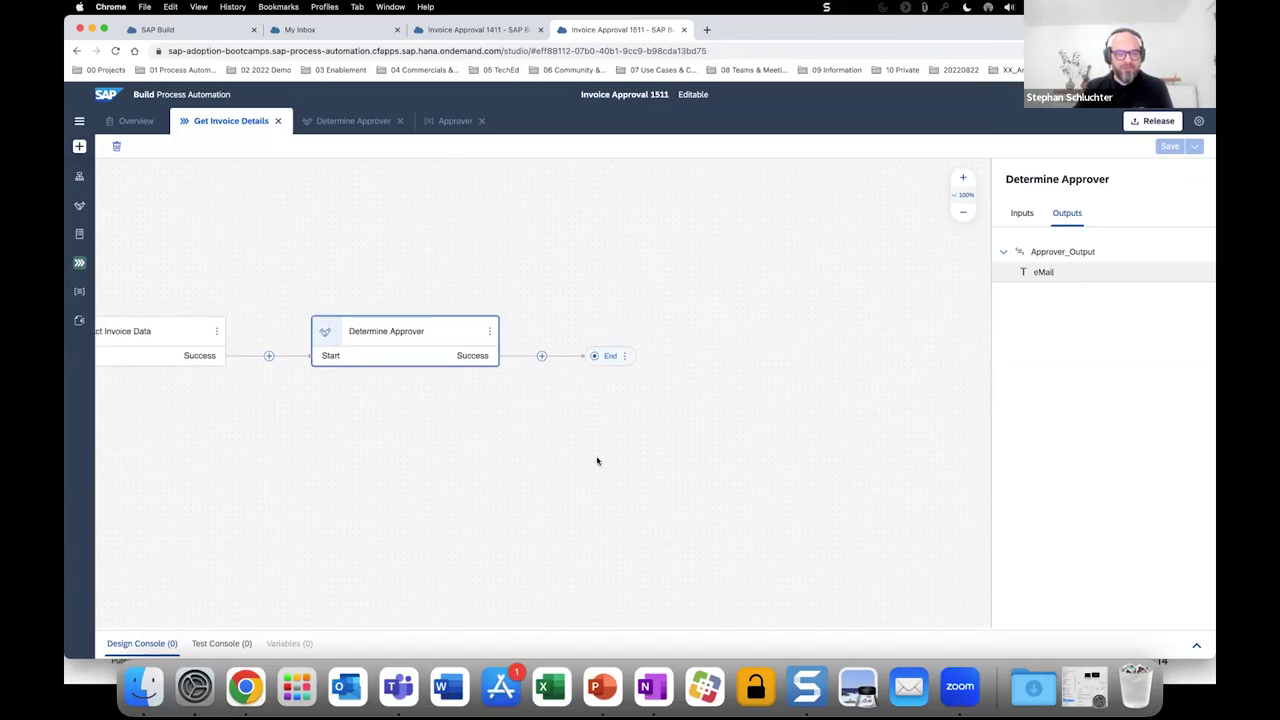
scroll(597, 461, "right", 3)
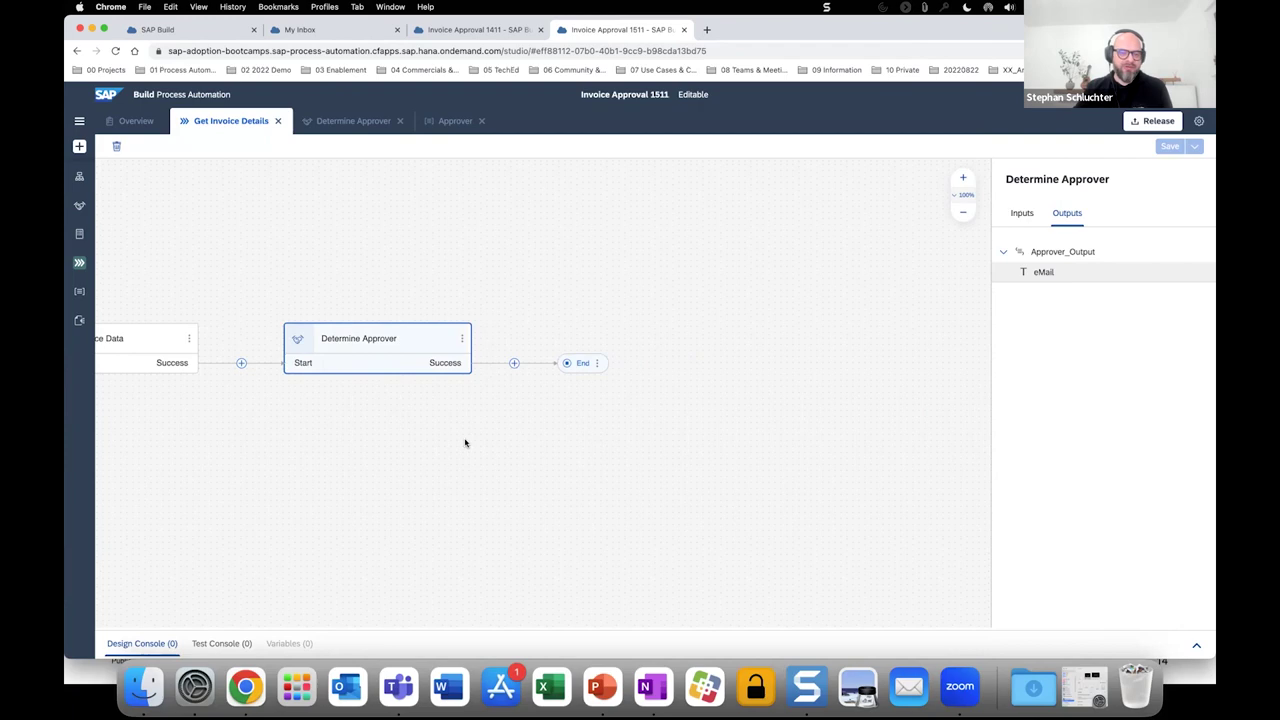
left_click(514, 364)
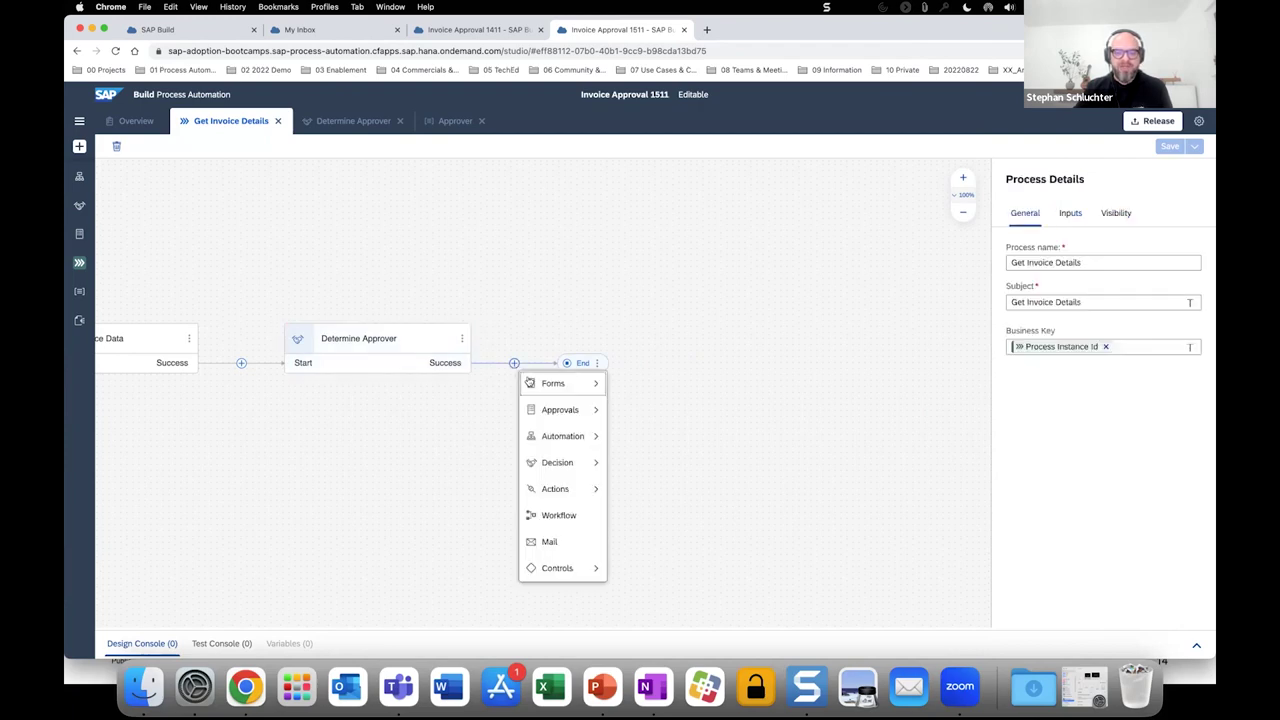
mouse_move(530, 383)
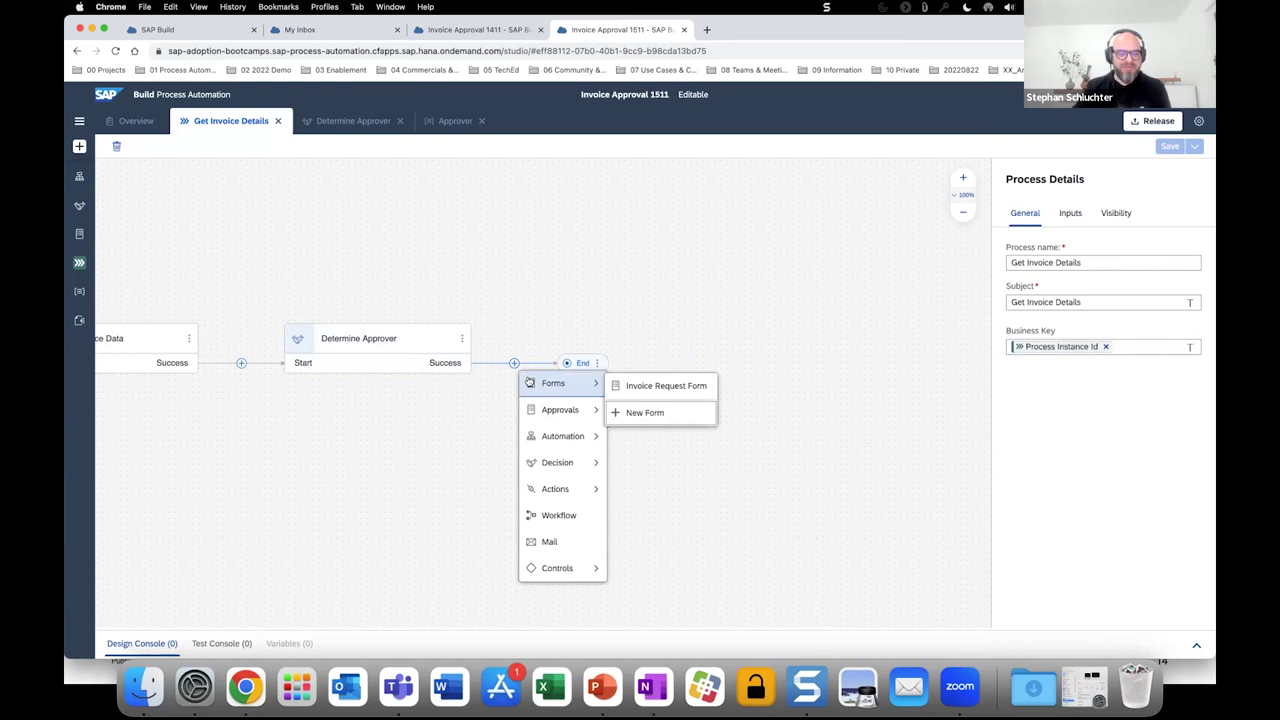
mouse_move(548, 412)
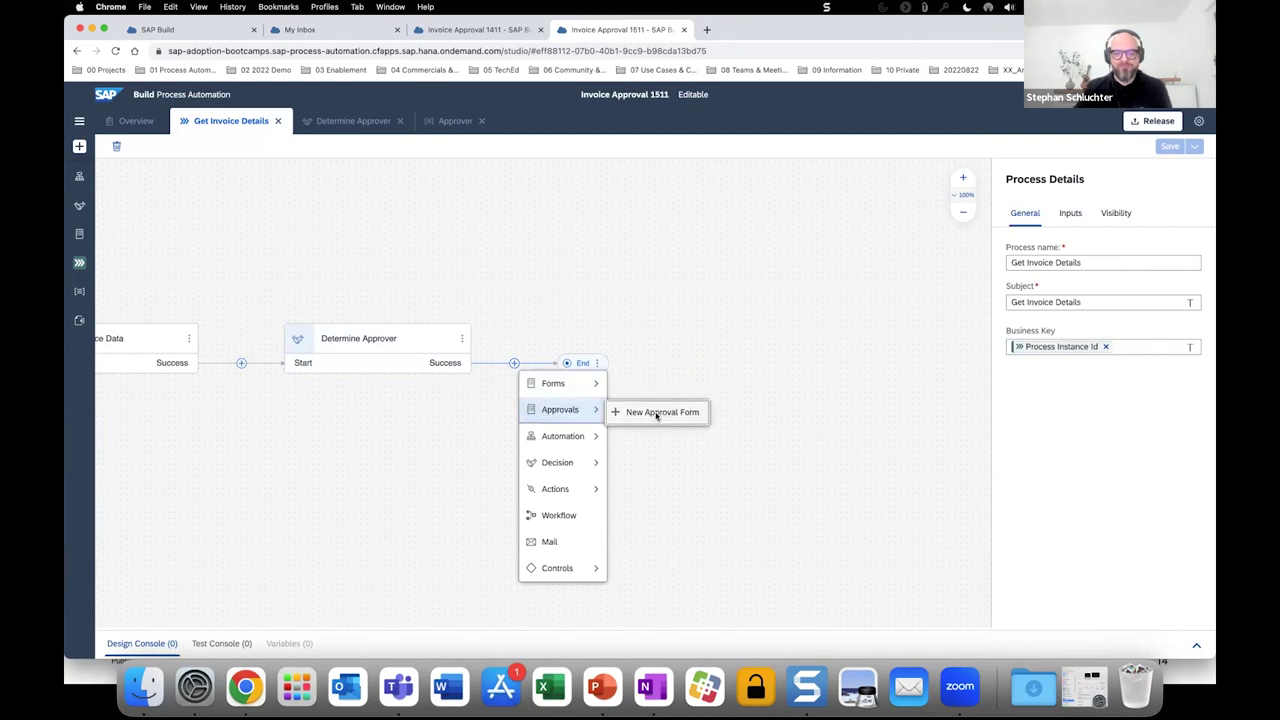
Create a new approval form named 'Invoice Approval Form' after Determine Approver.
left_click(655, 414)
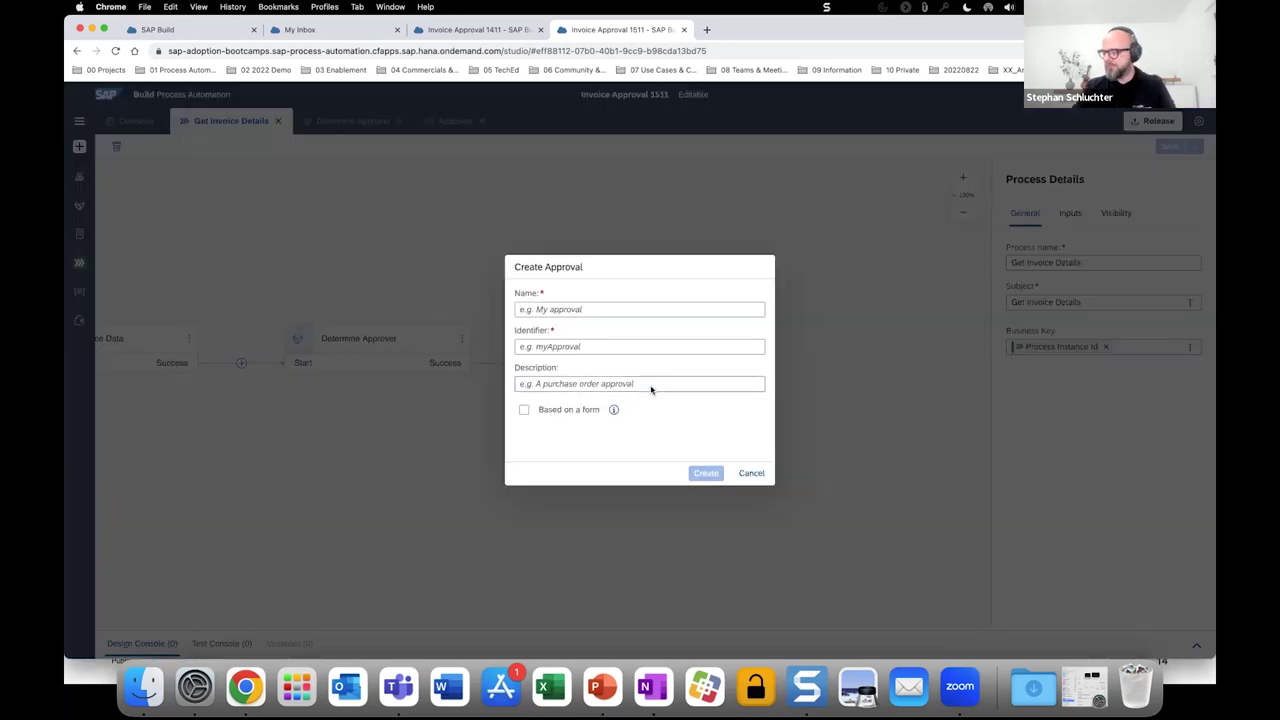
type("Invoic")
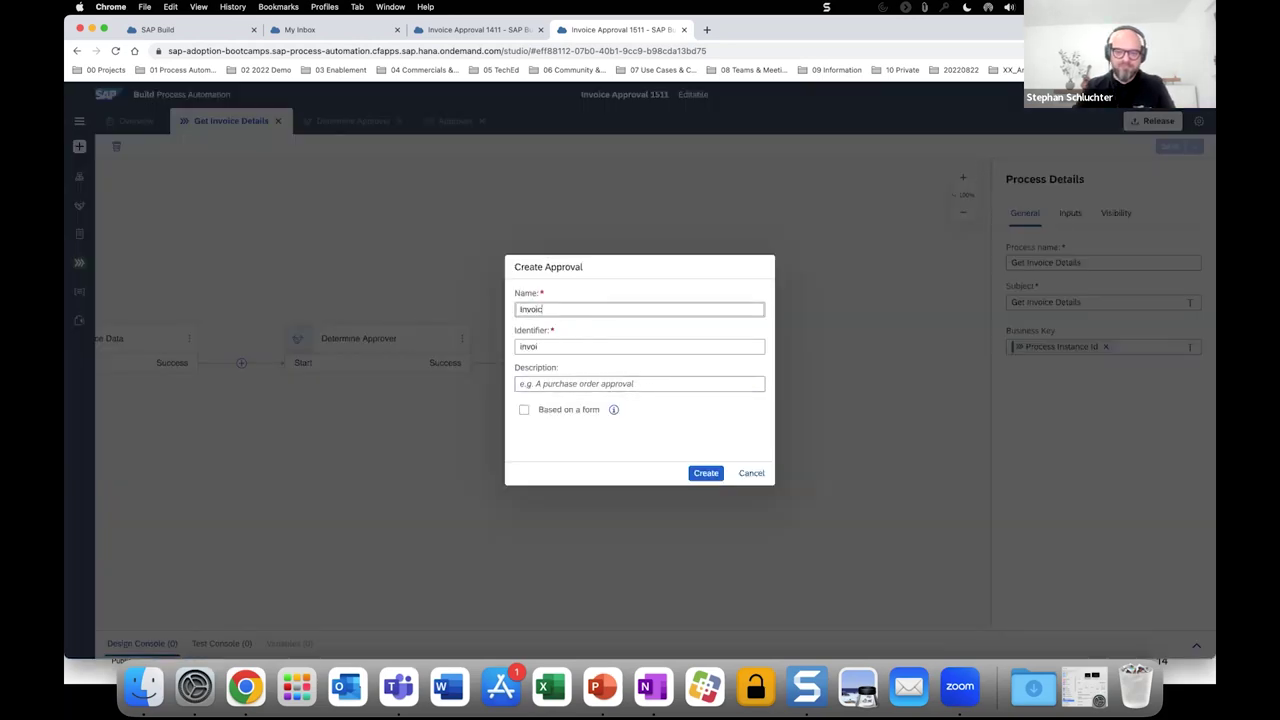
type("e Approv")
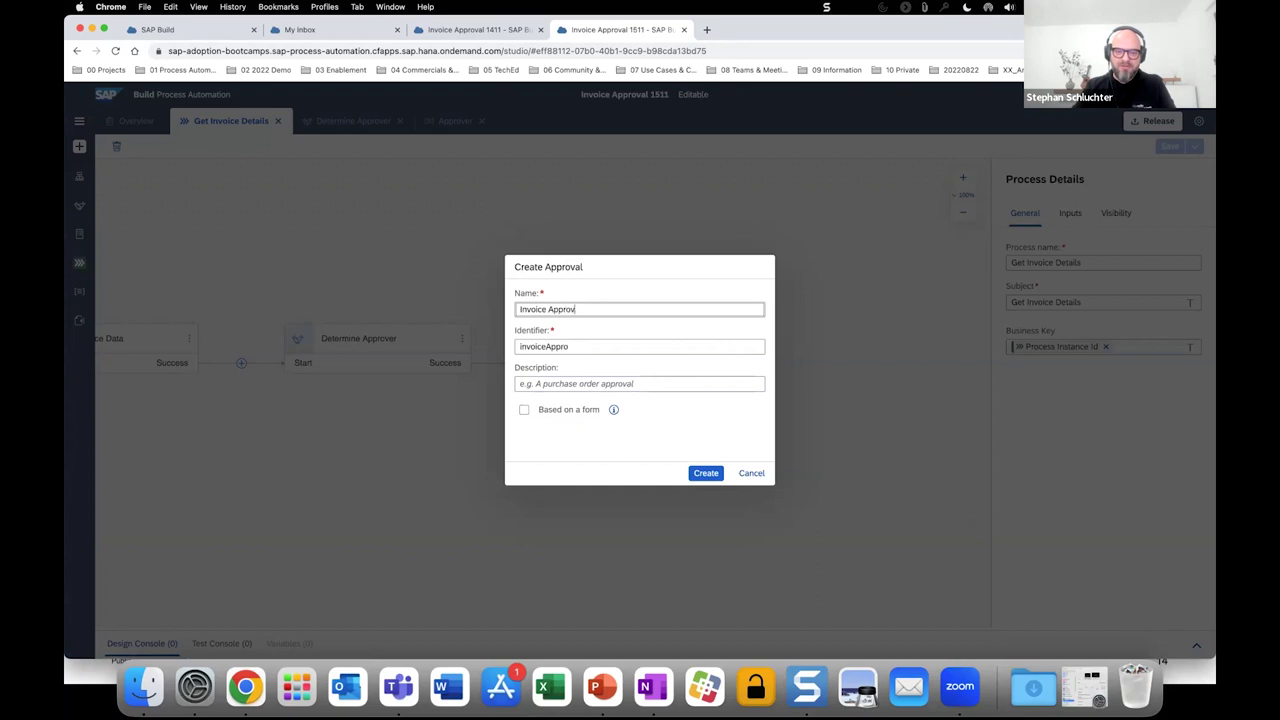
type("al Form")
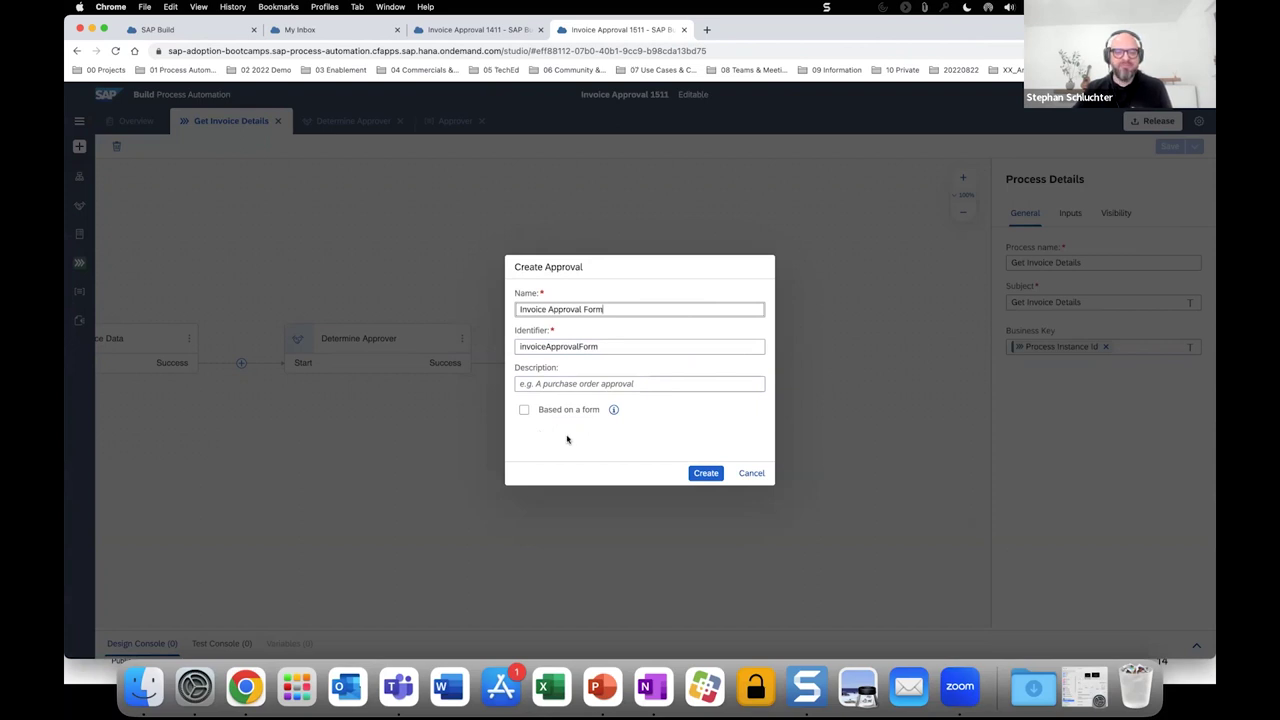
left_click(702, 476)
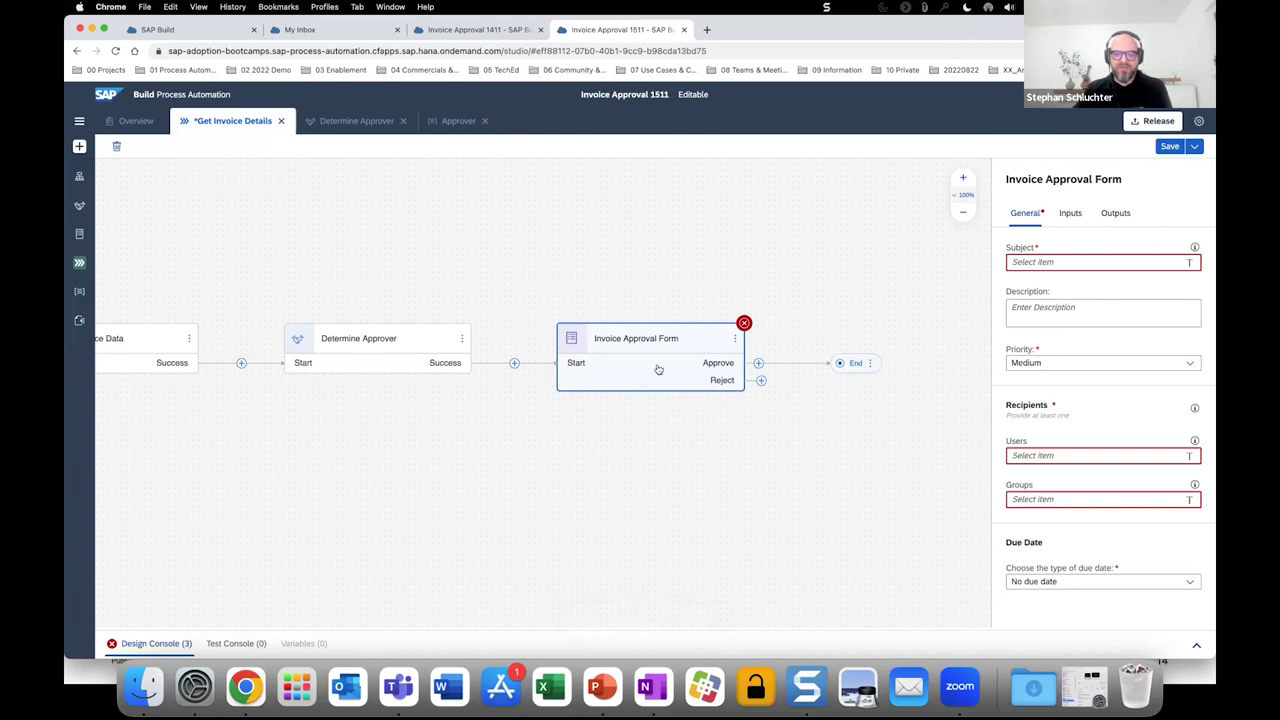
Title the form 'Invoice Approval' and add the paragraph 'Please approve the following invoice:'.
left_click(736, 342)
left_click(765, 354)
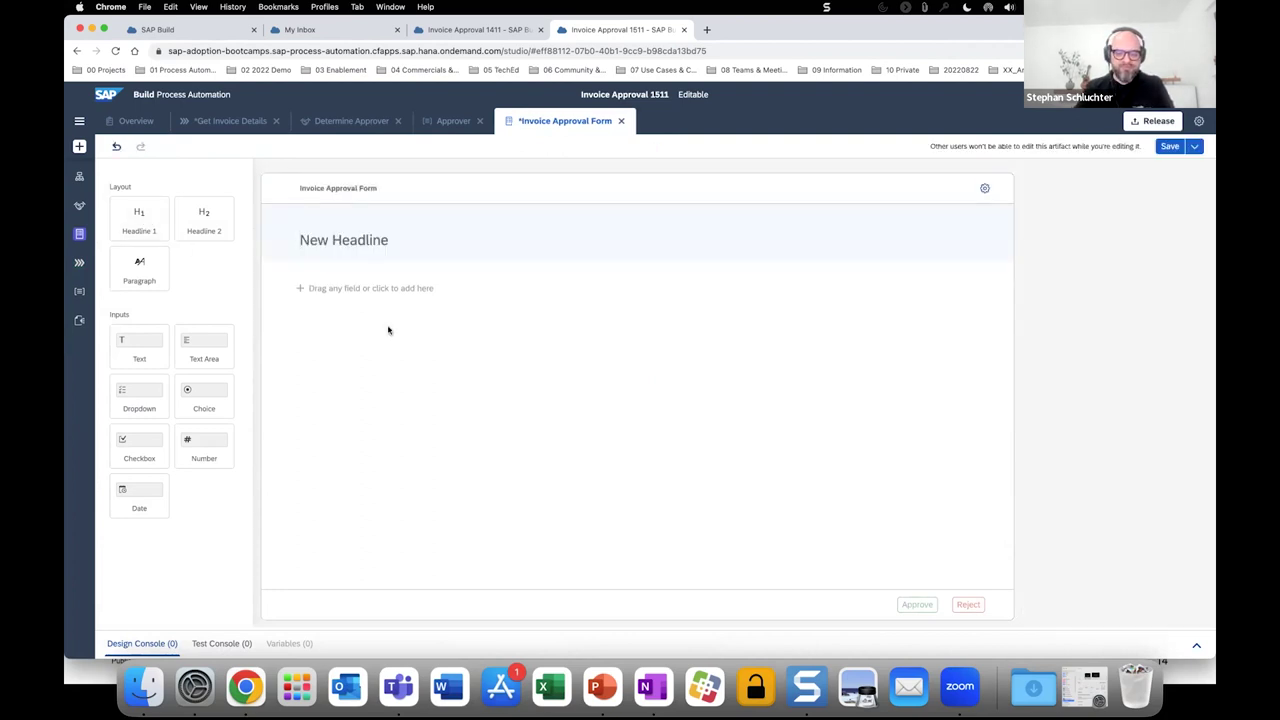
type("I")
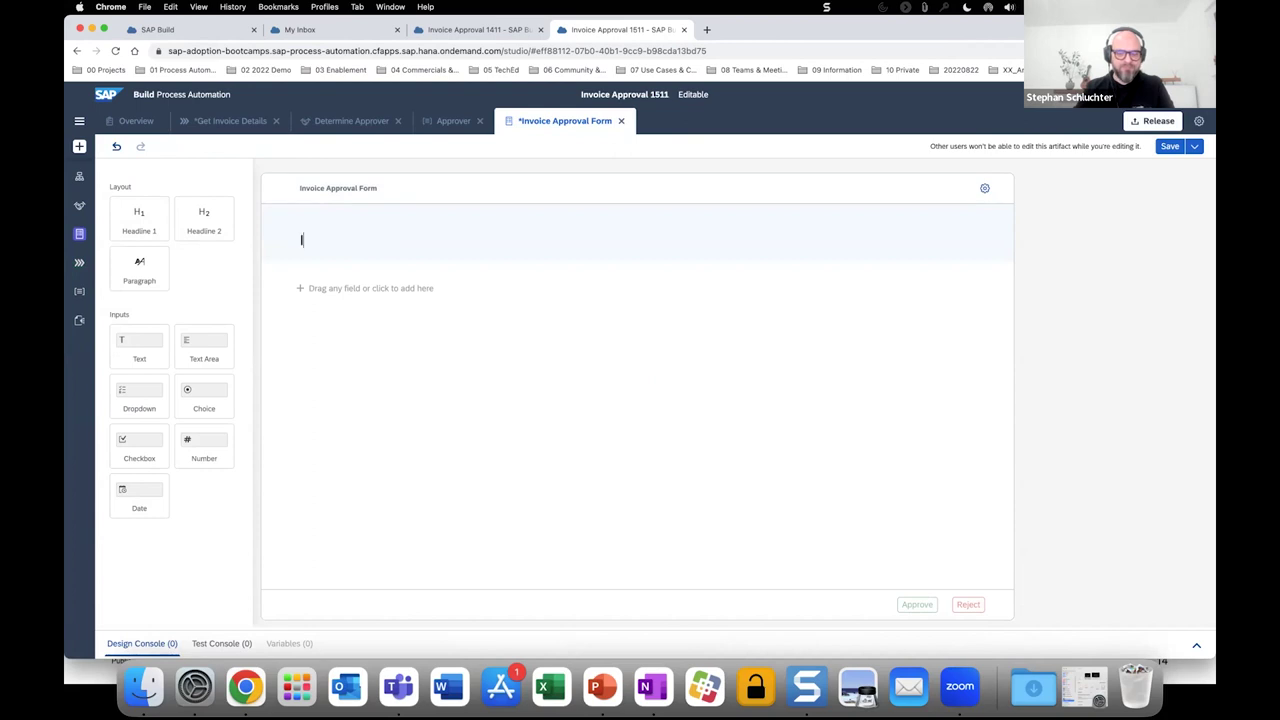
type("nvoice Ap")
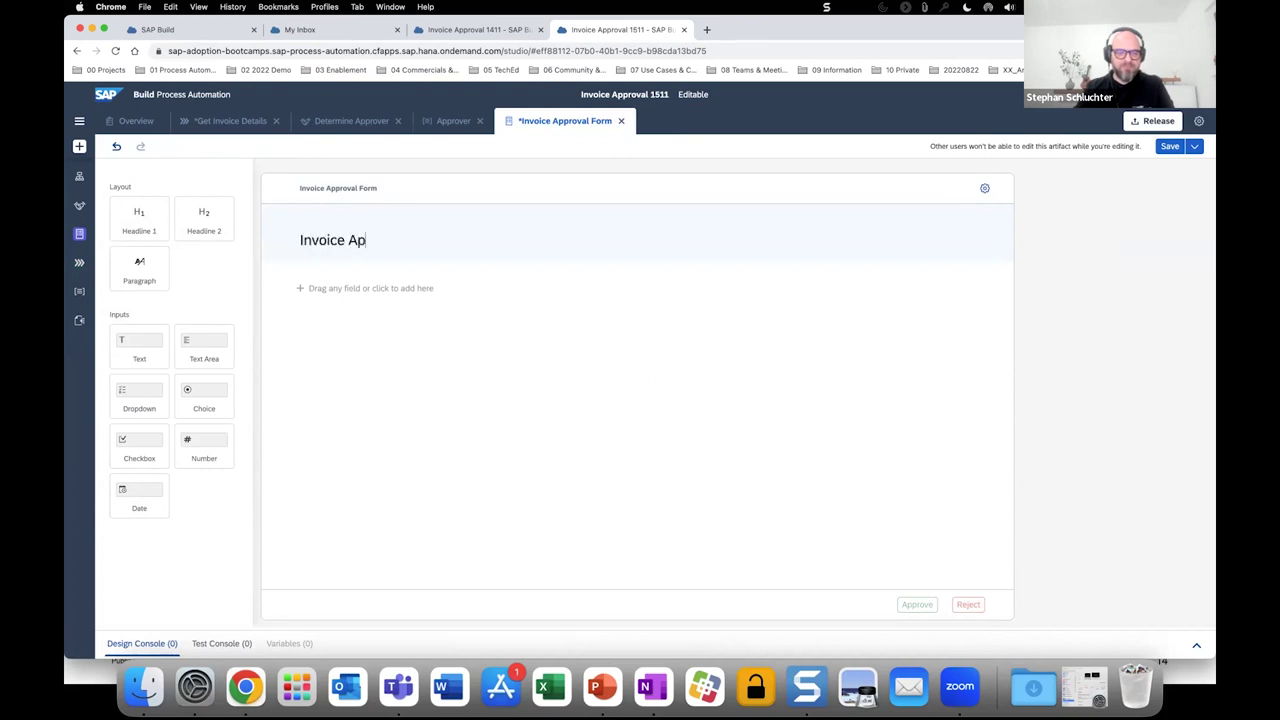
type("proval")
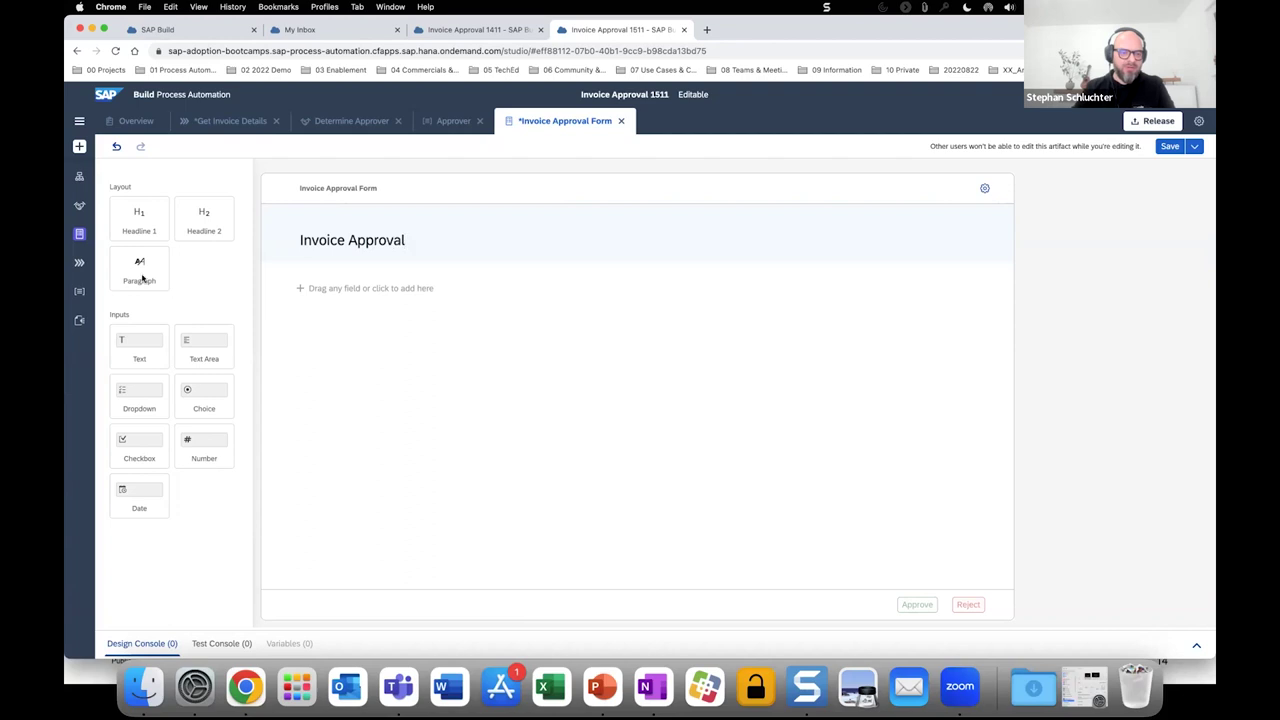
left_click_drag(139, 272, 303, 321)
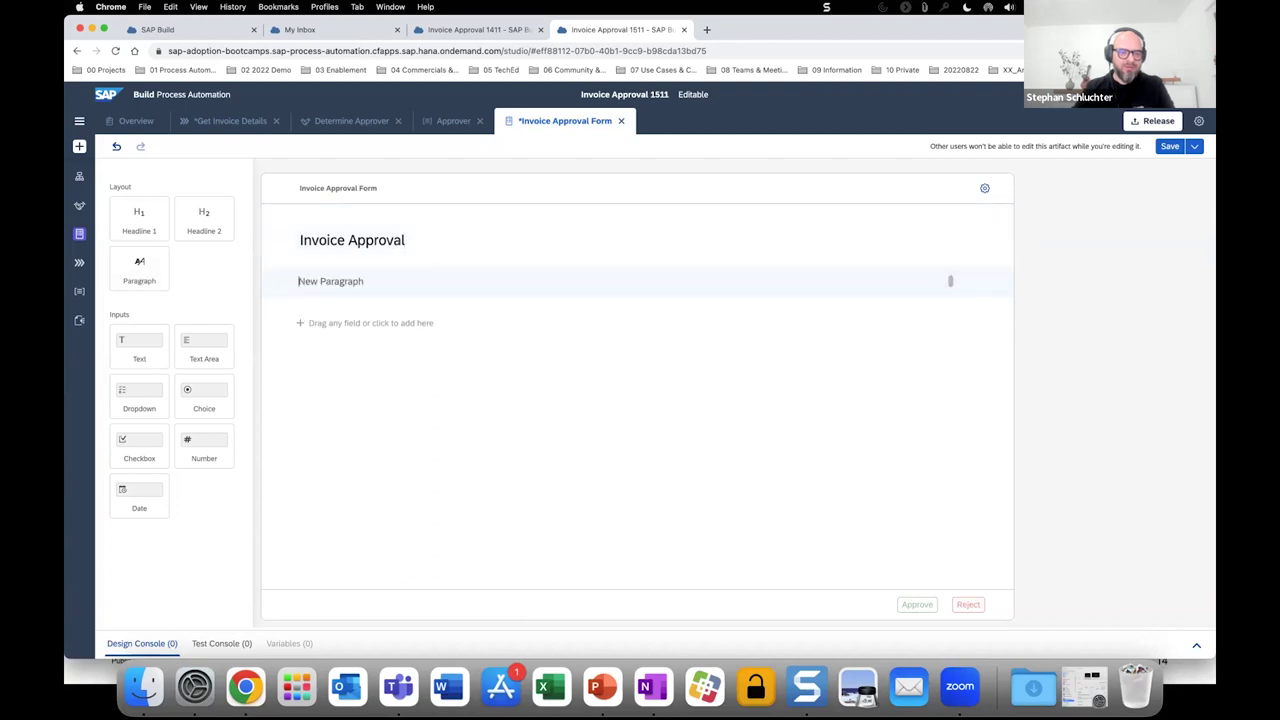
type("Please appr")
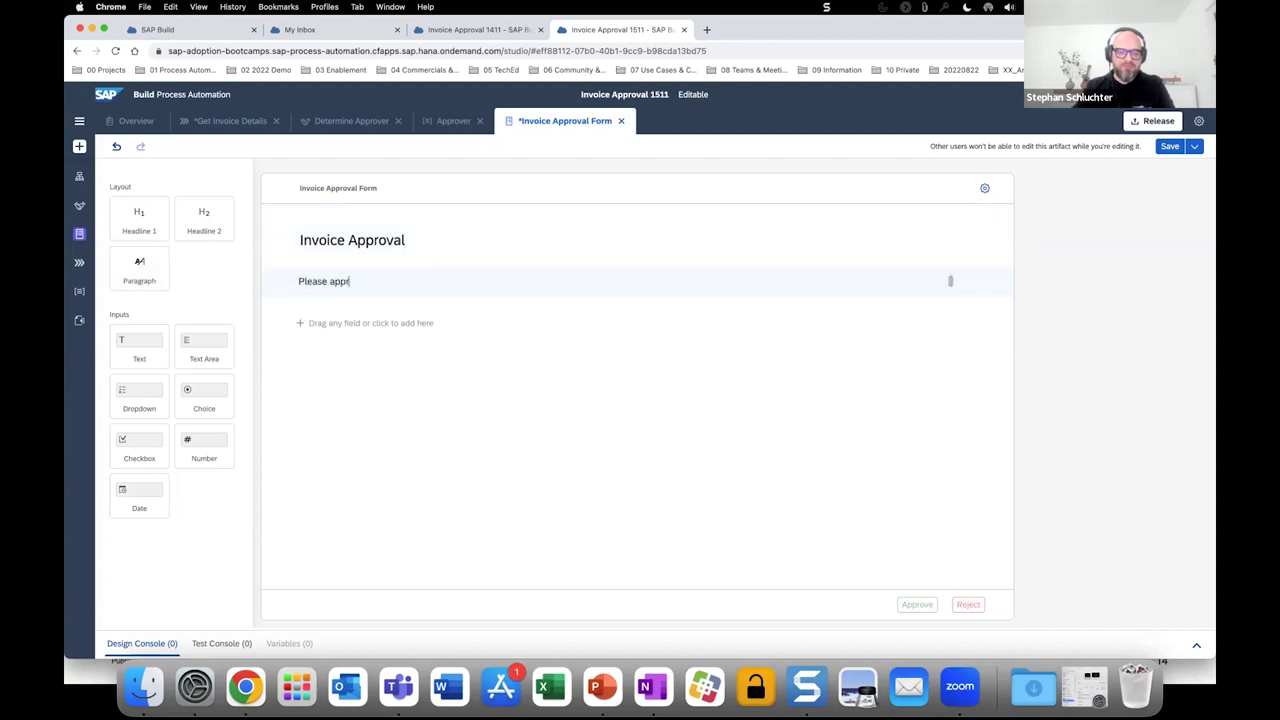
type("ove the following invoice:")
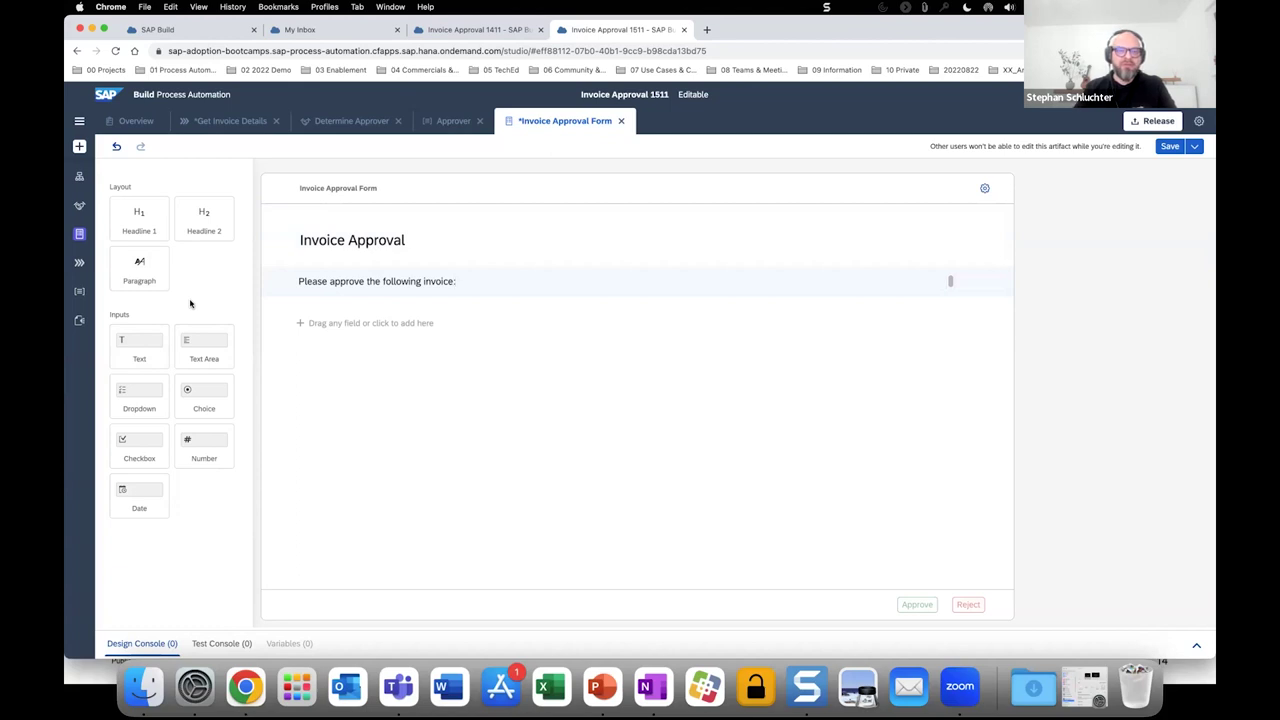
Add read-only Company Name and Invoice Number text fields below the instruction line.
left_click_drag(131, 352, 305, 332)
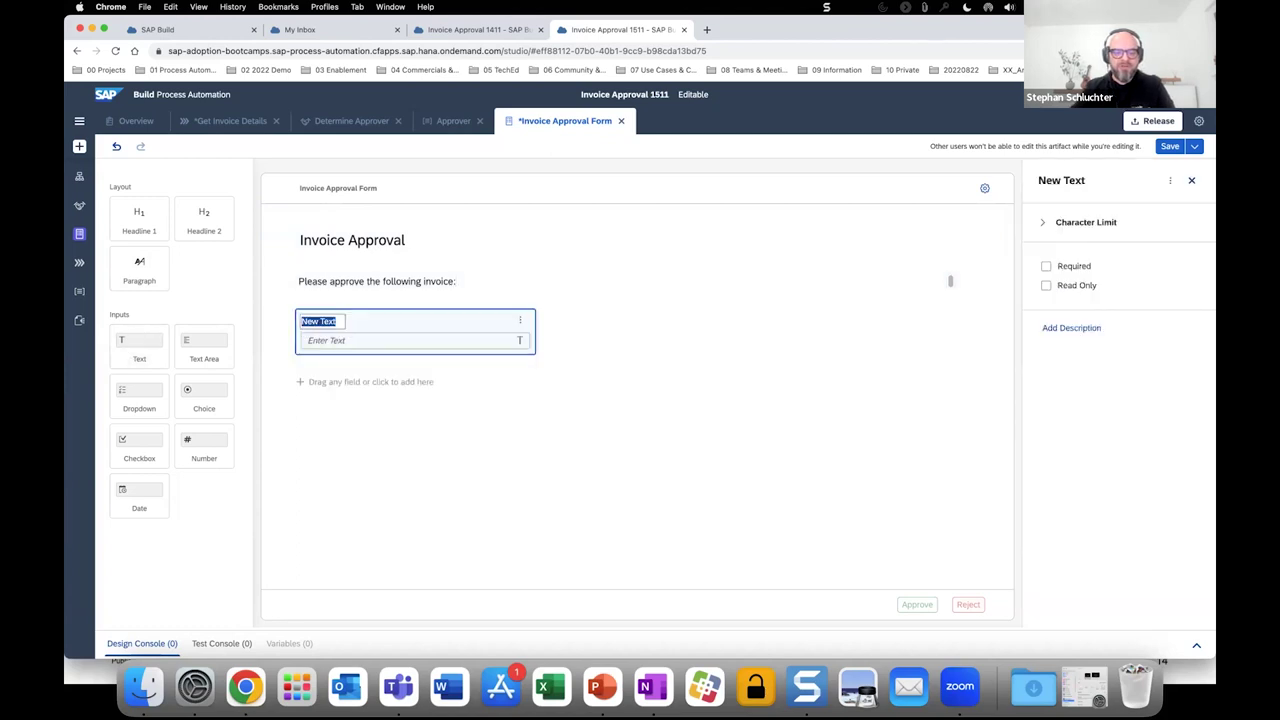
type("Company")
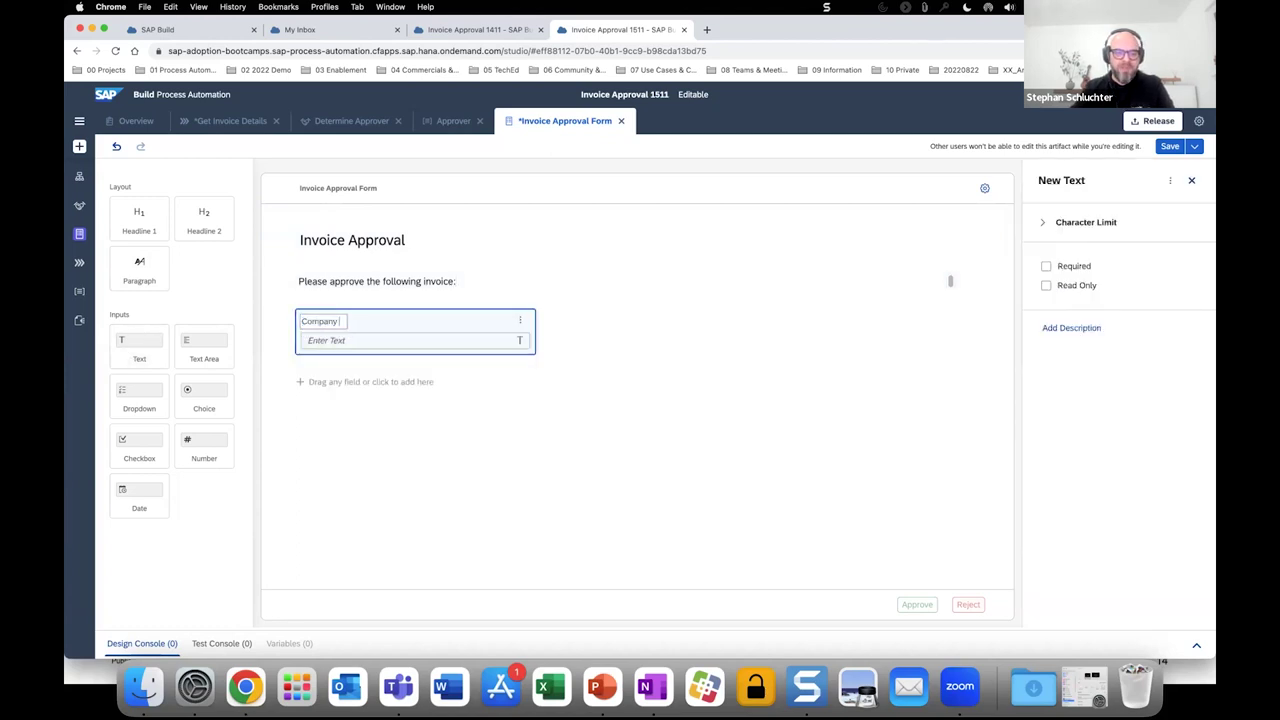
type(" Name")
left_click(489, 331)
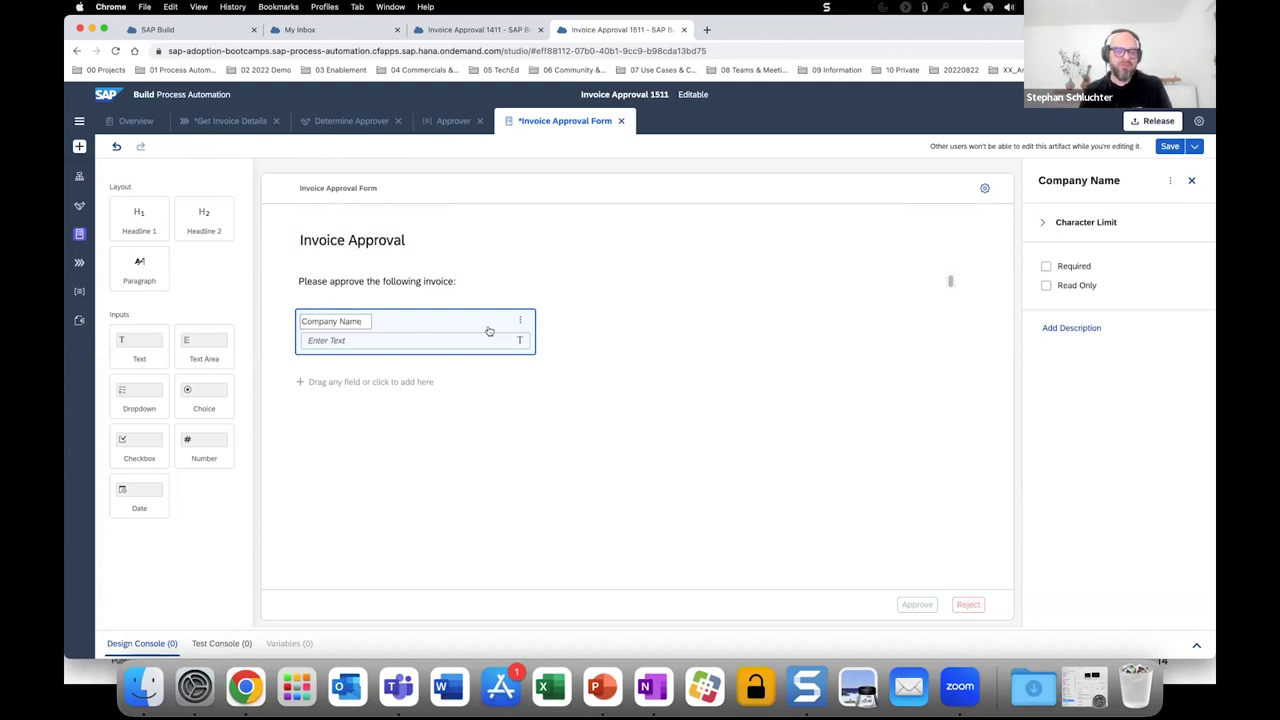
left_click(1046, 286)
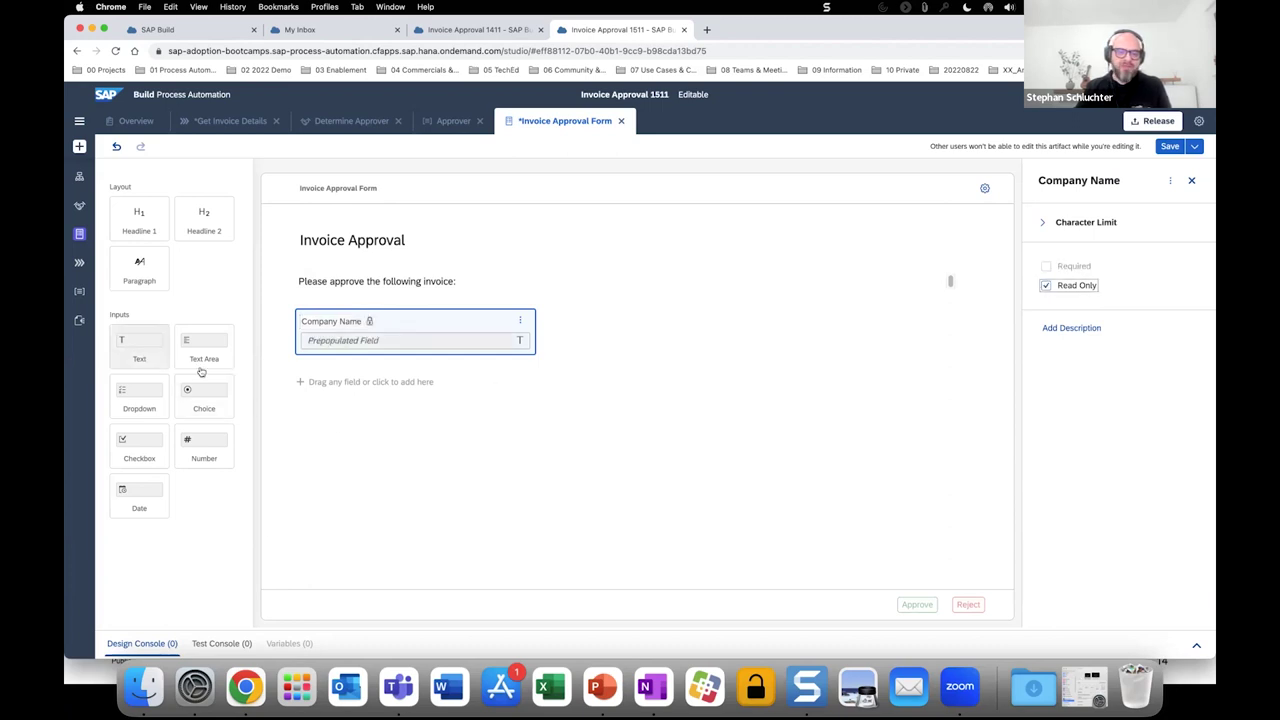
left_click(146, 354)
type("Inv")
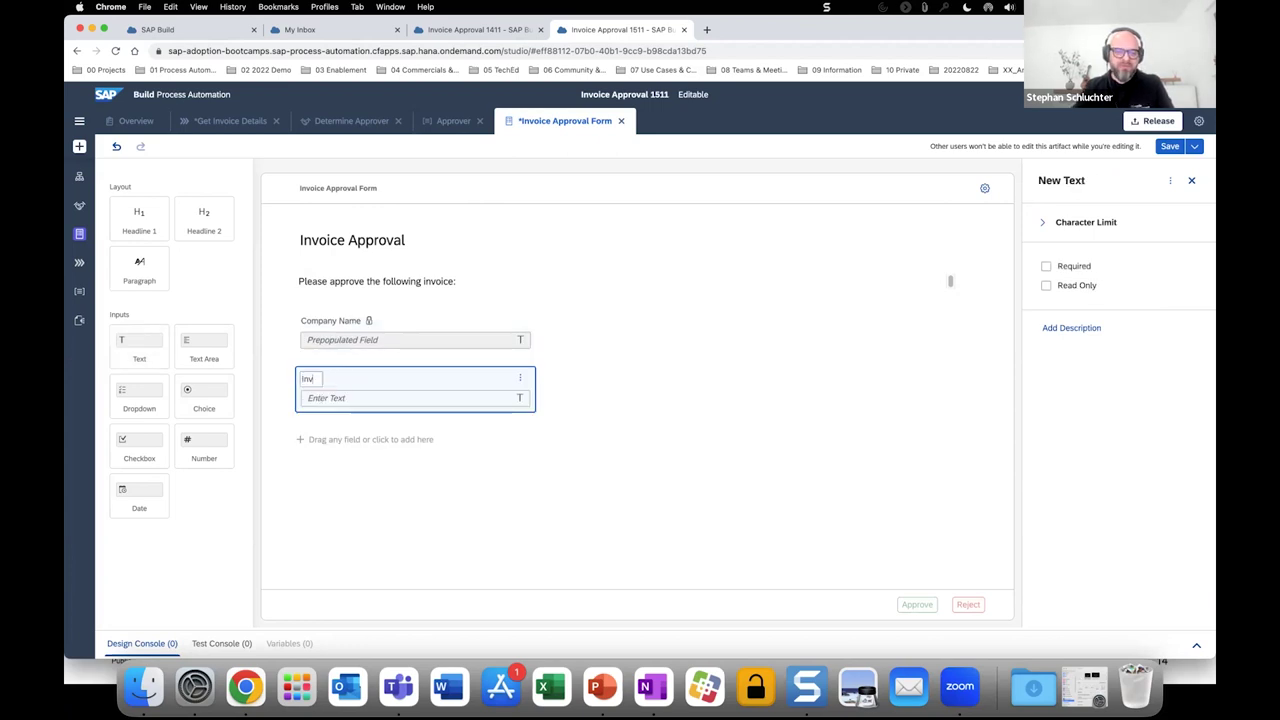
type("oice Number")
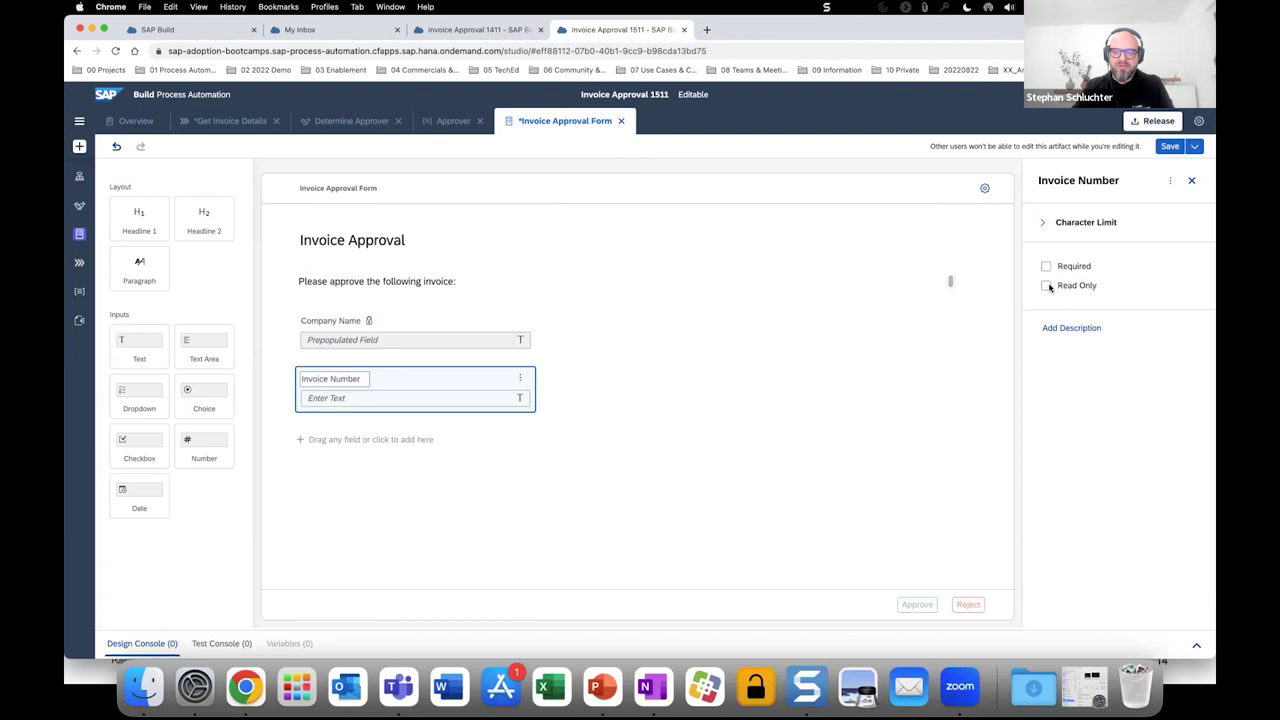
left_click(1047, 286)
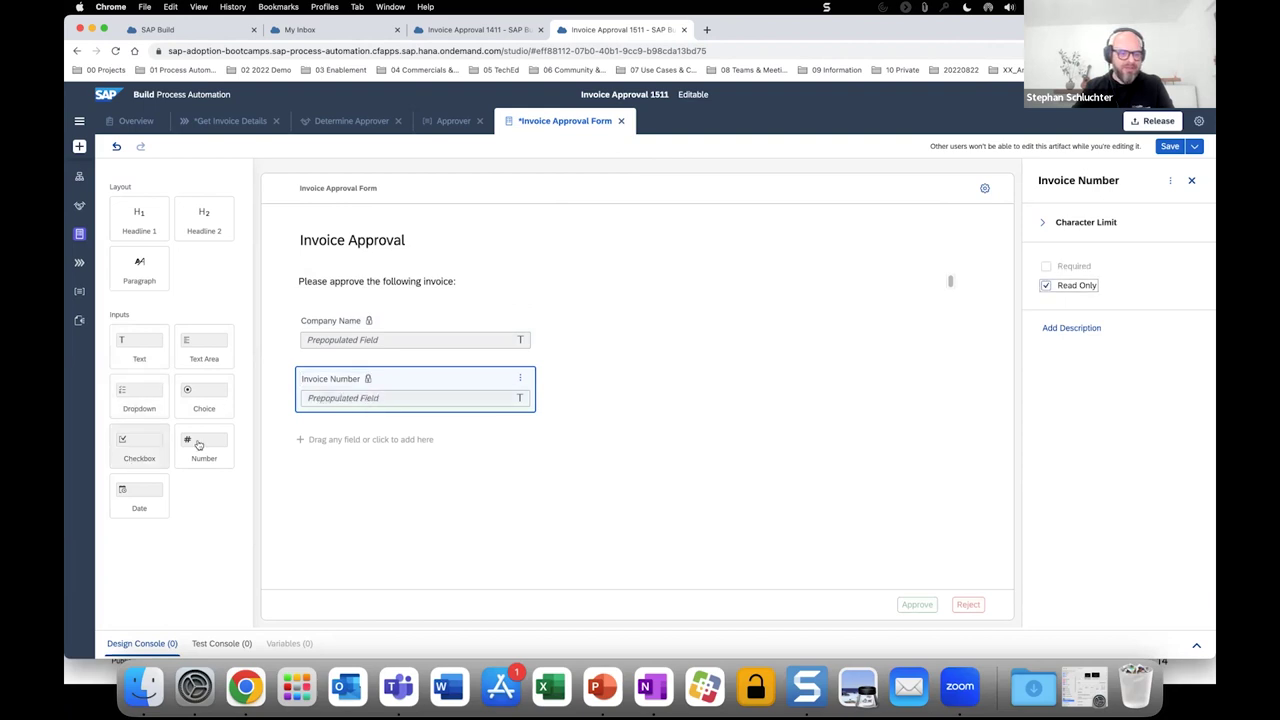
Add a read-only Gross Amount number field and a read-only Employee Name field, then save.
left_click_drag(270, 440, 300, 440)
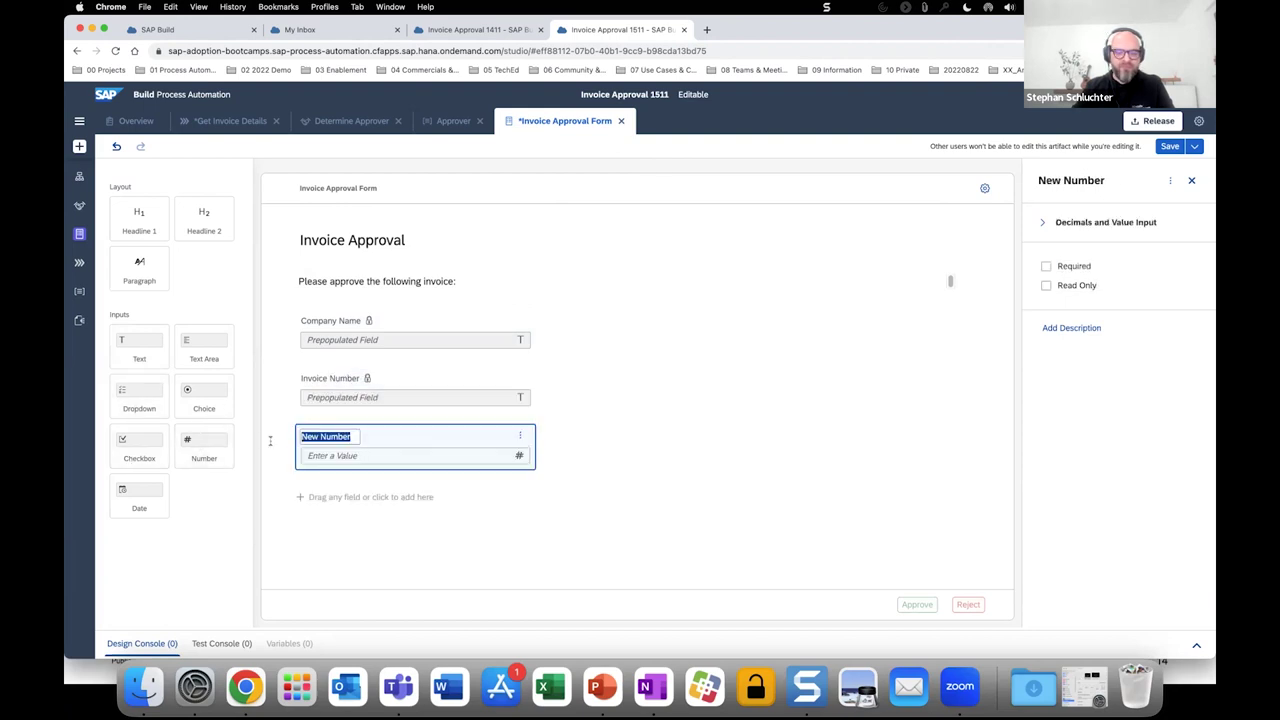
type("Gros")
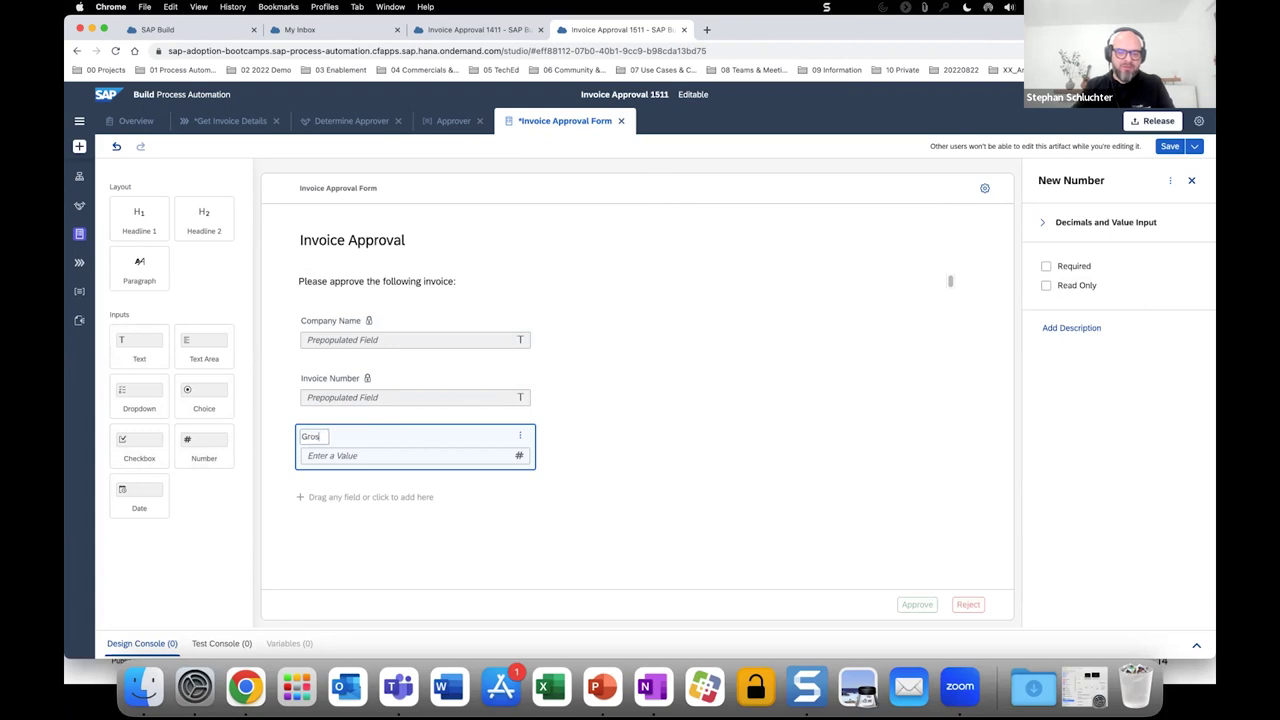
type("s Amount")
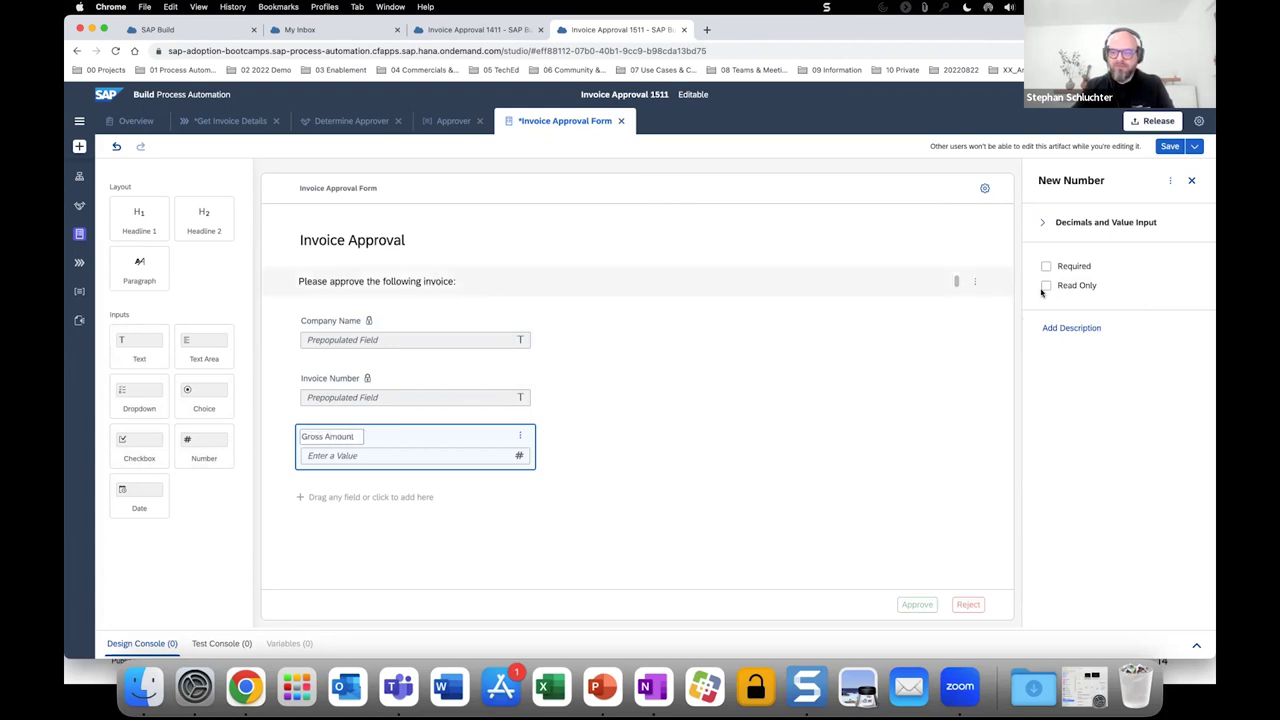
left_click(1045, 287)
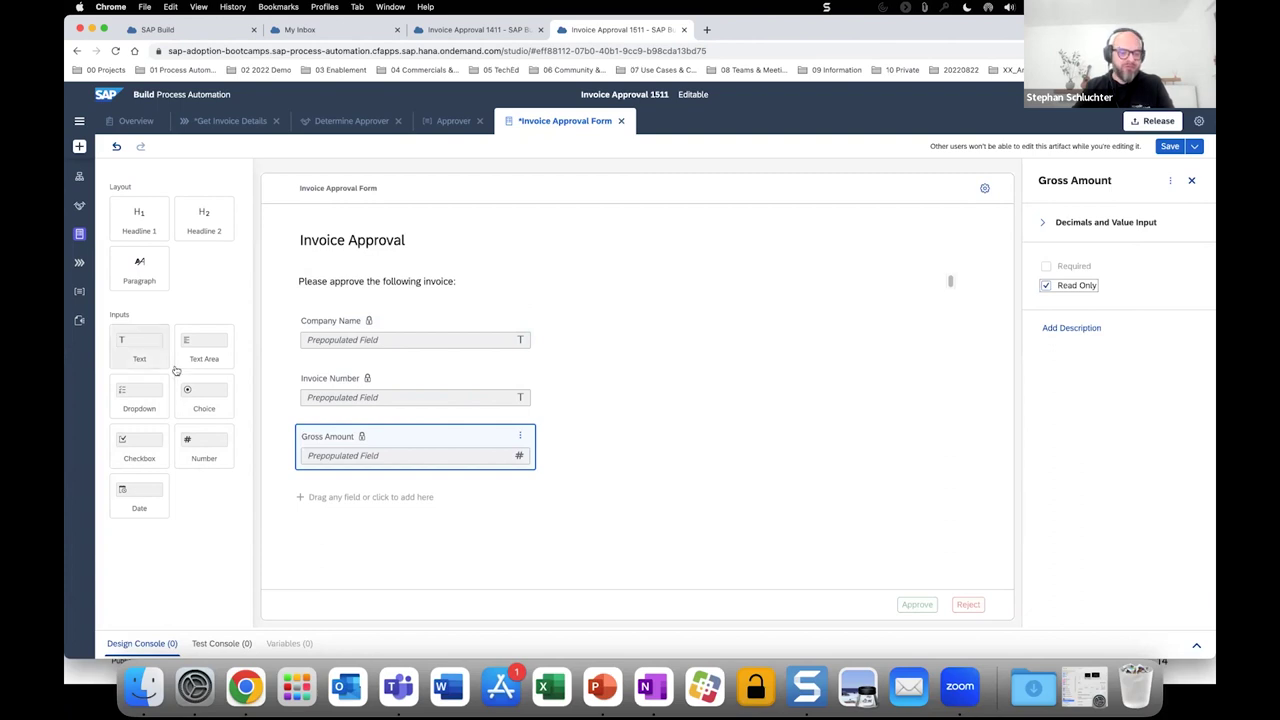
left_click_drag(175, 370, 296, 505)
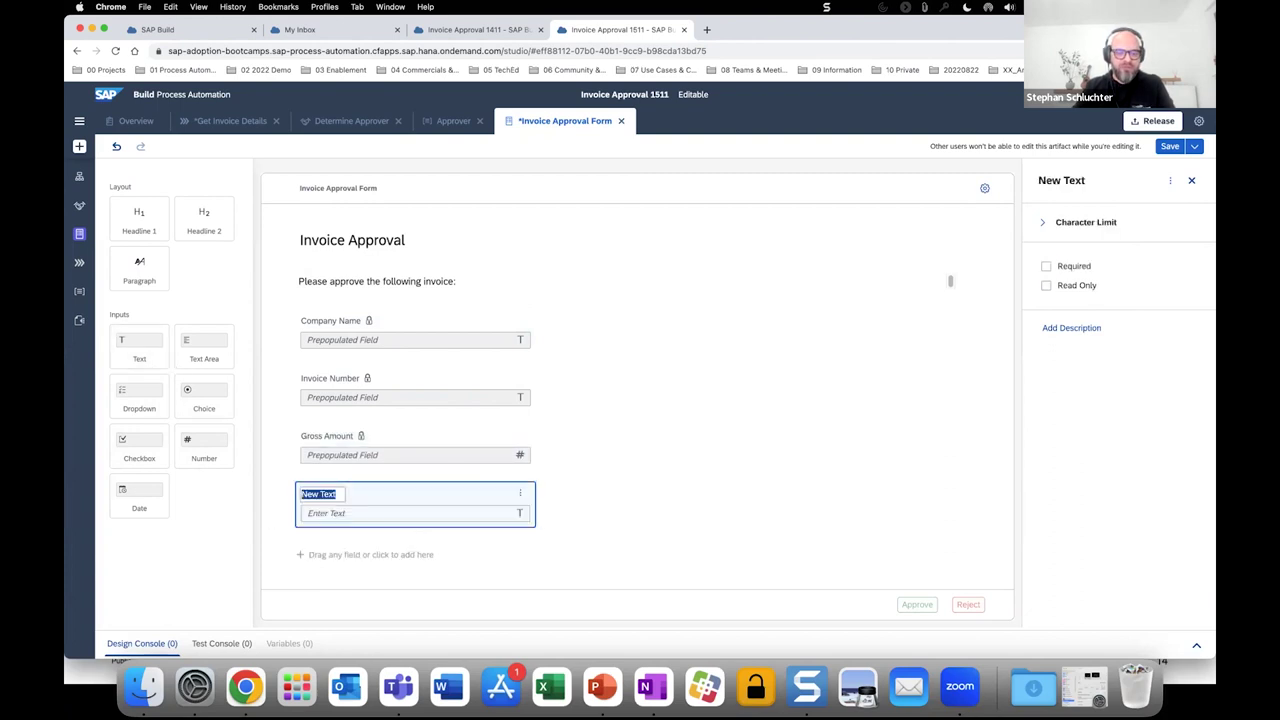
type("Employee Name")
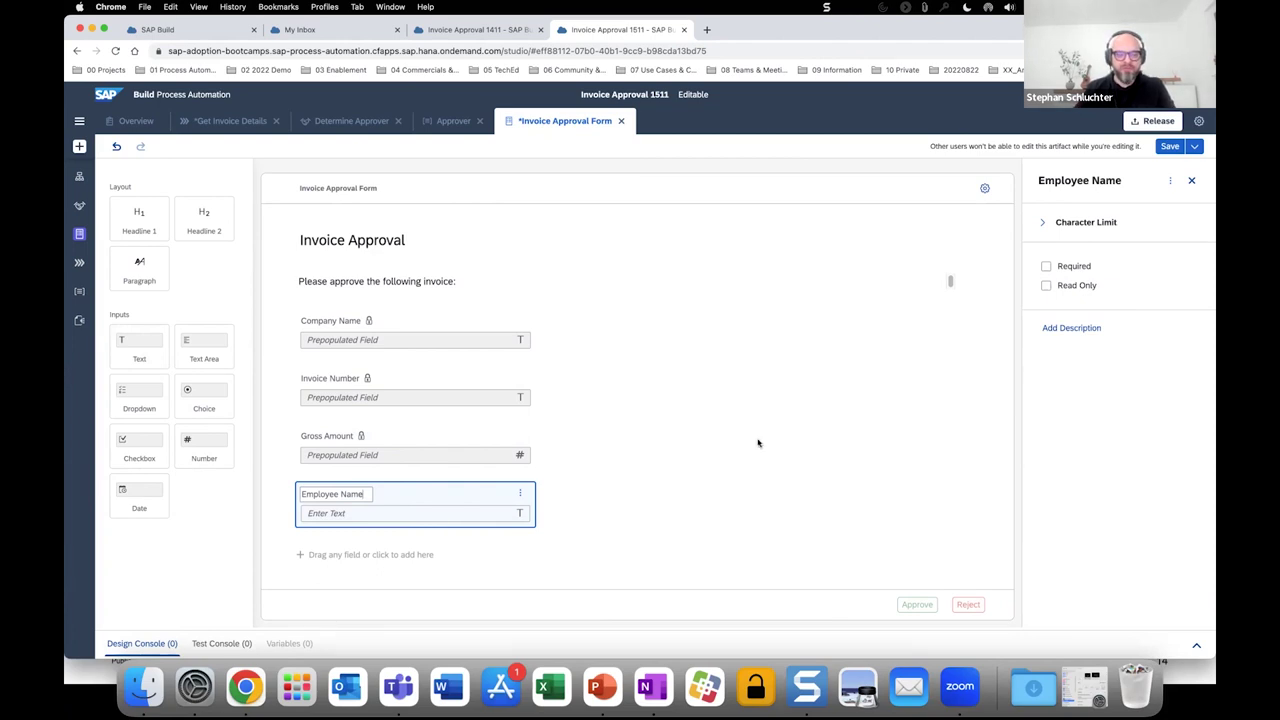
left_click(1046, 286)
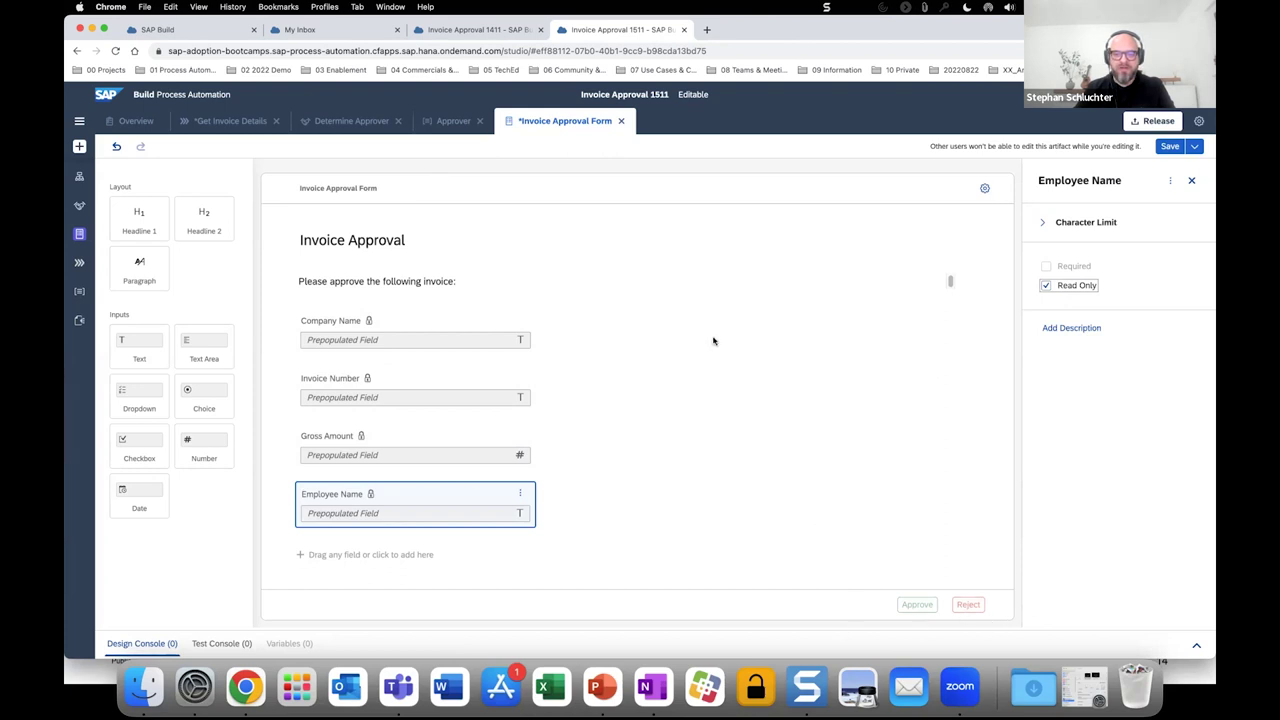
left_click(1166, 149)
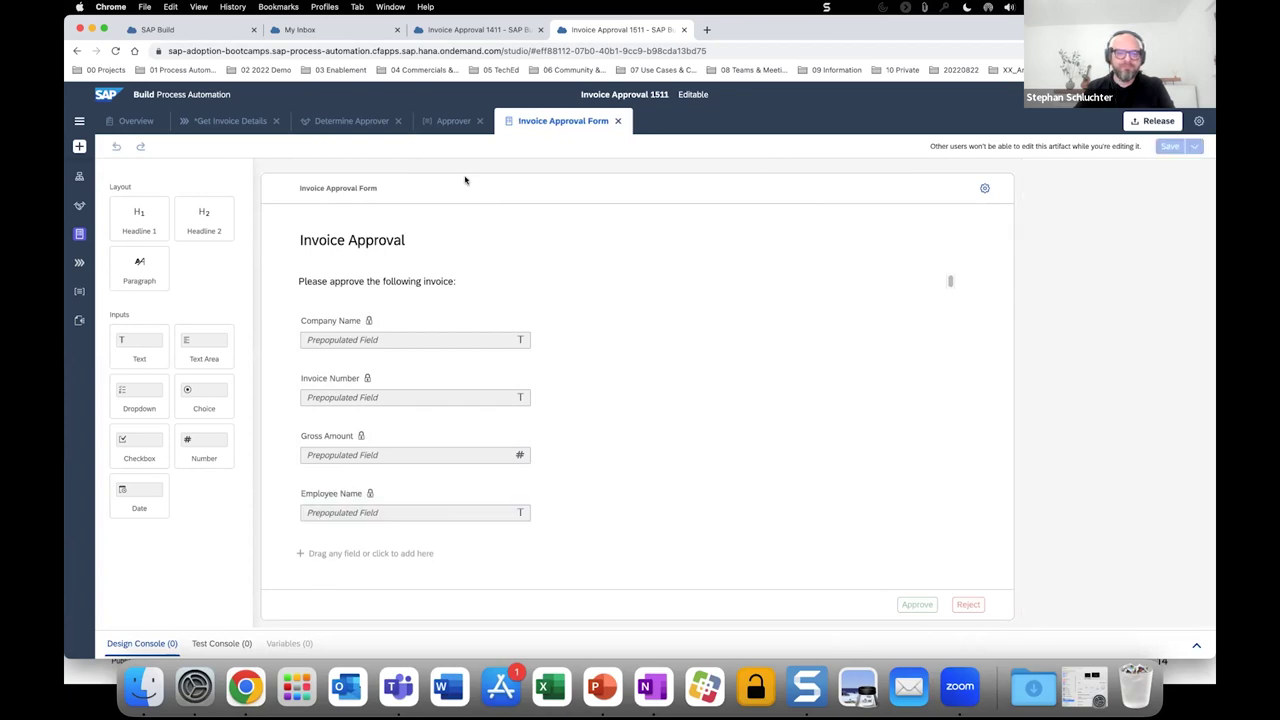
Set the Invoice Approval Form step's subject to 'Please approve invoice' plus DocumentNumber.
left_click(249, 121)
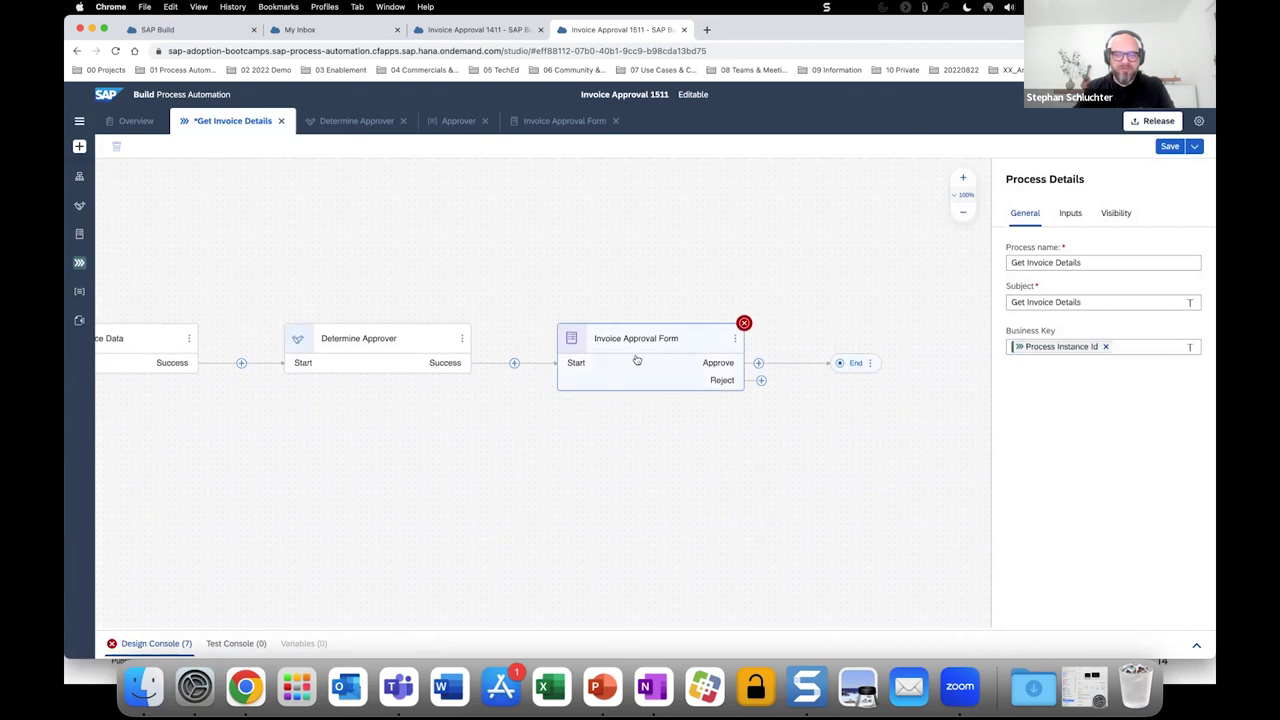
left_click(635, 358)
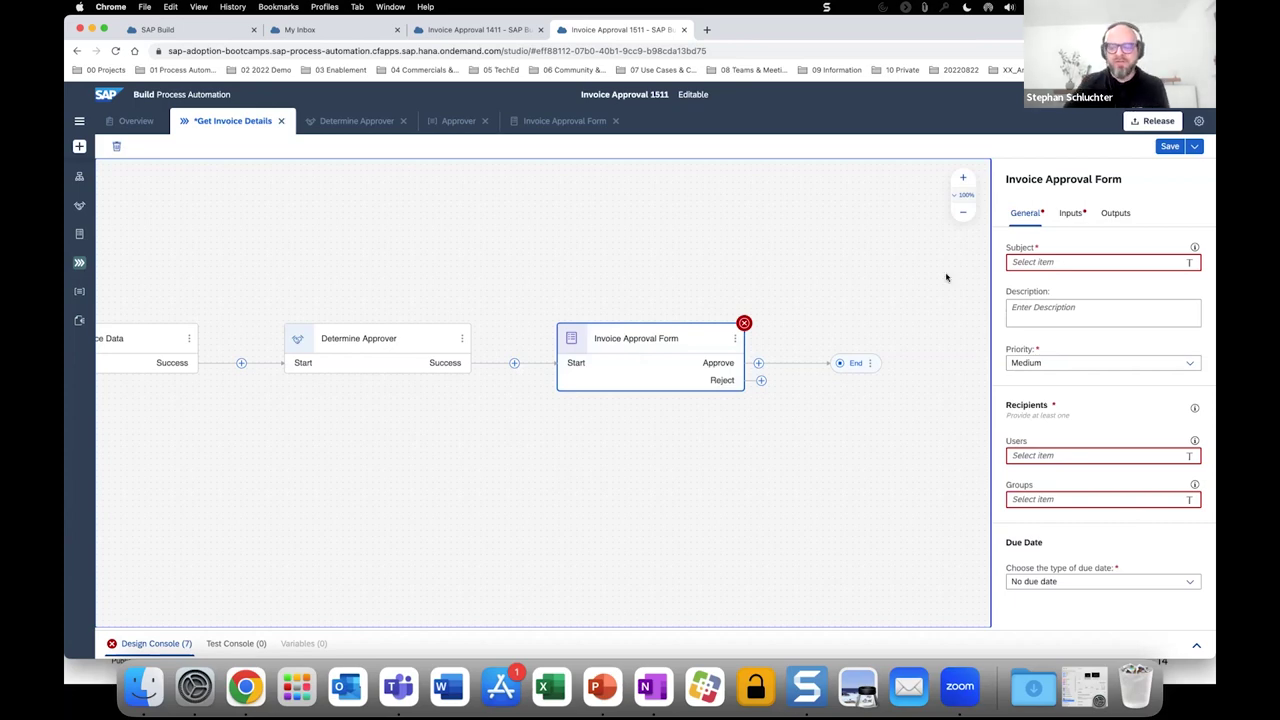
left_click(1101, 263)
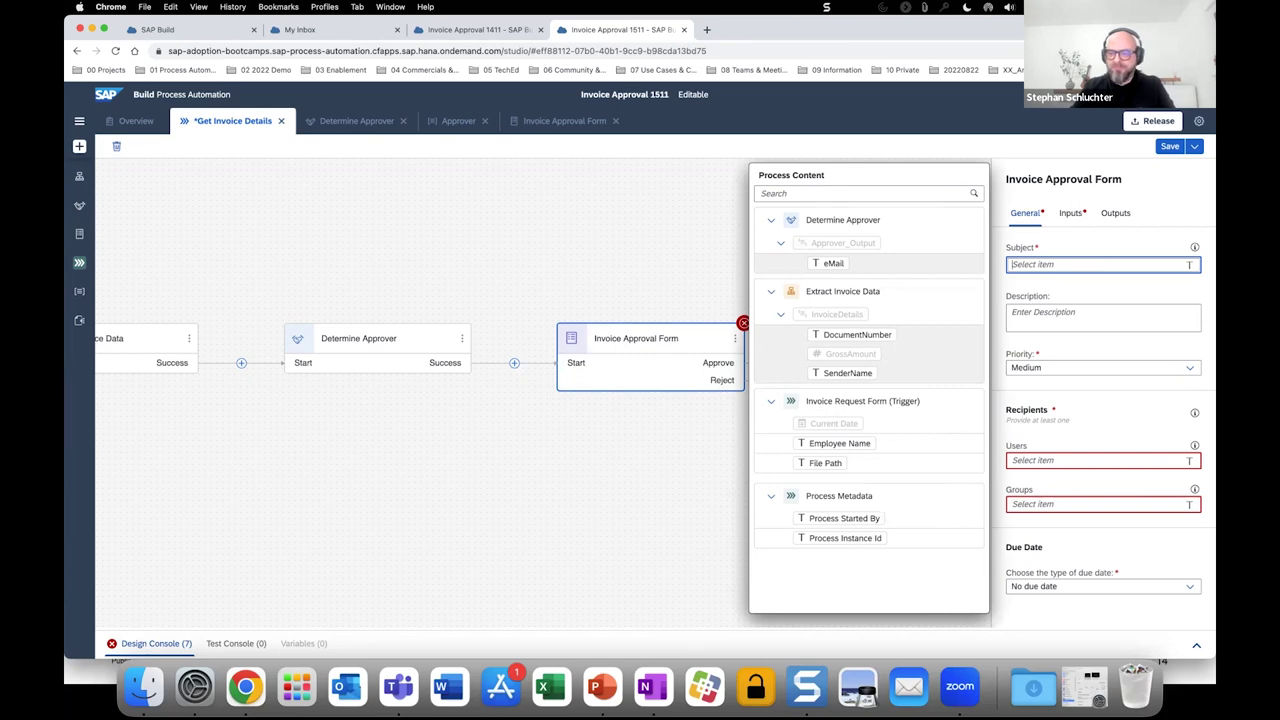
type("Please approve")
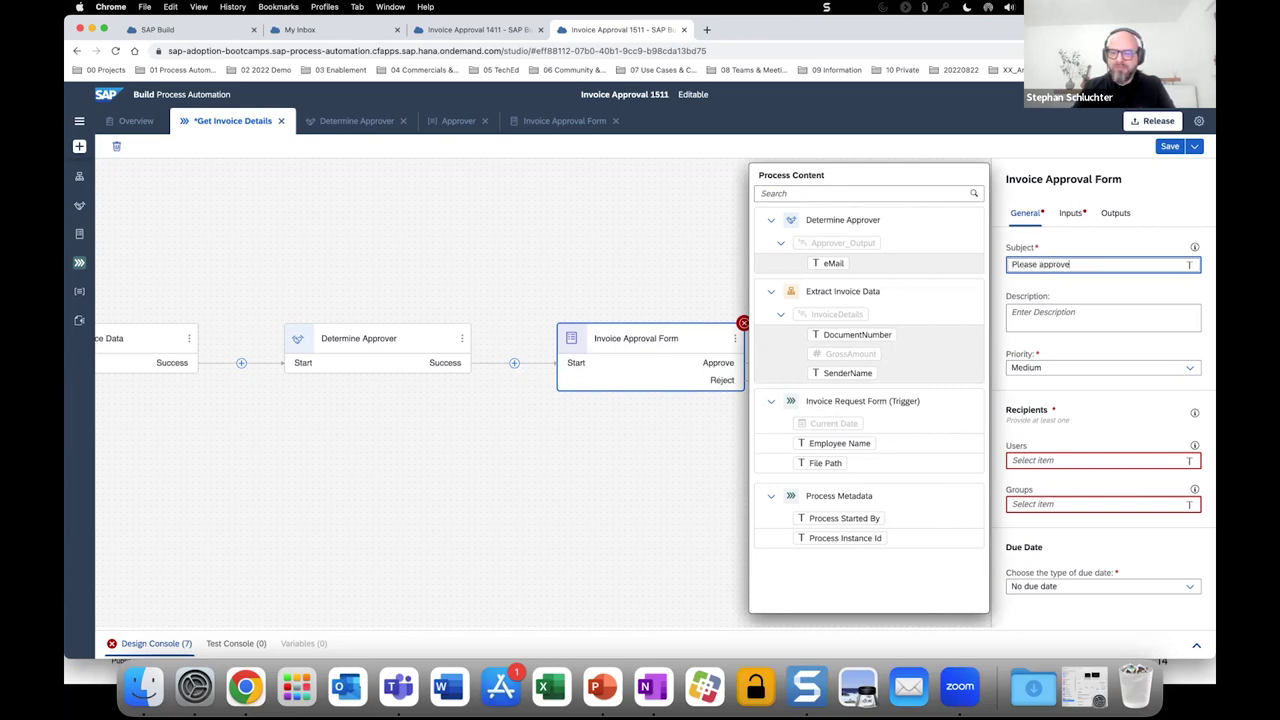
type(" invouce")
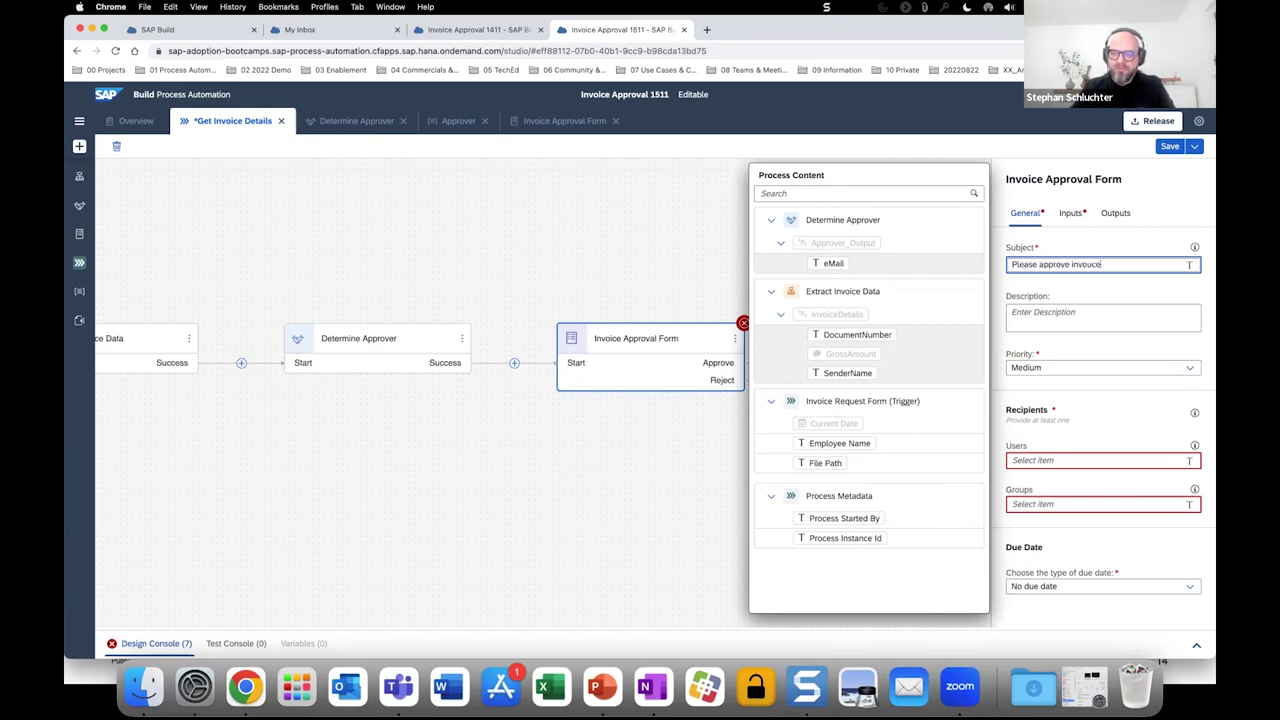
key("BackSpace")
key("BackSpace")
key("BackSpace")
key("BackSpace")
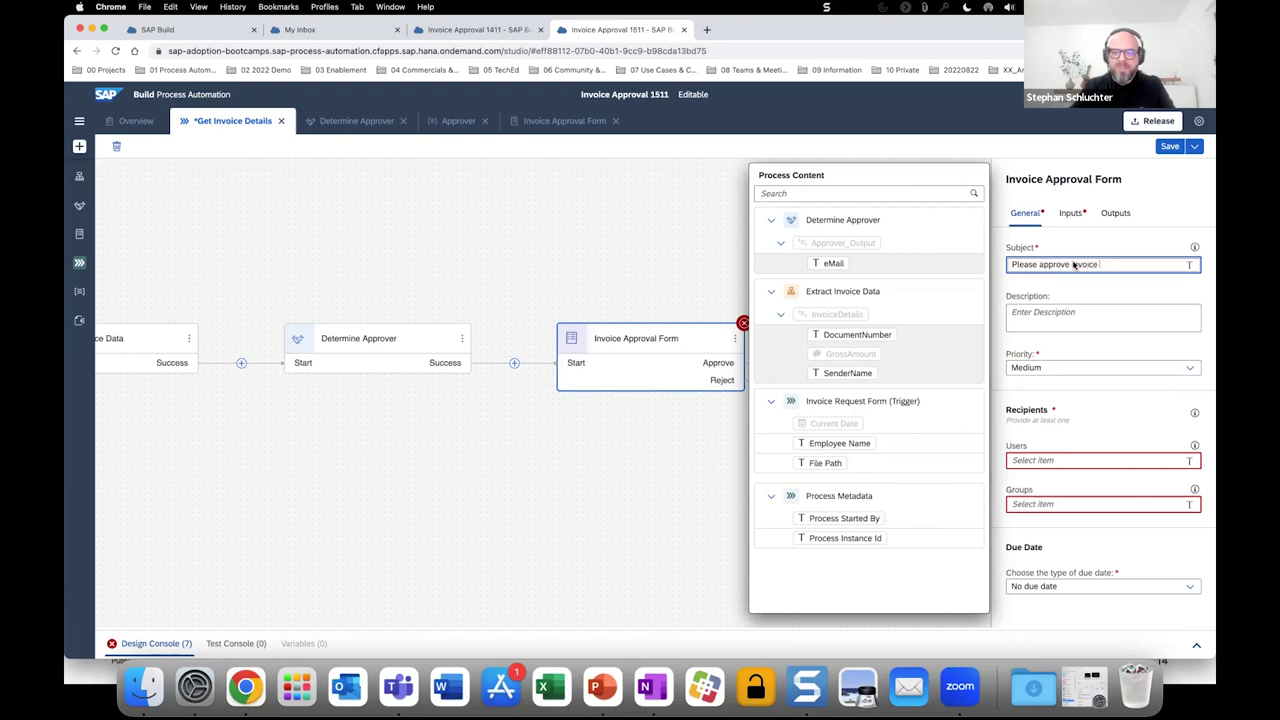
left_click(823, 338)
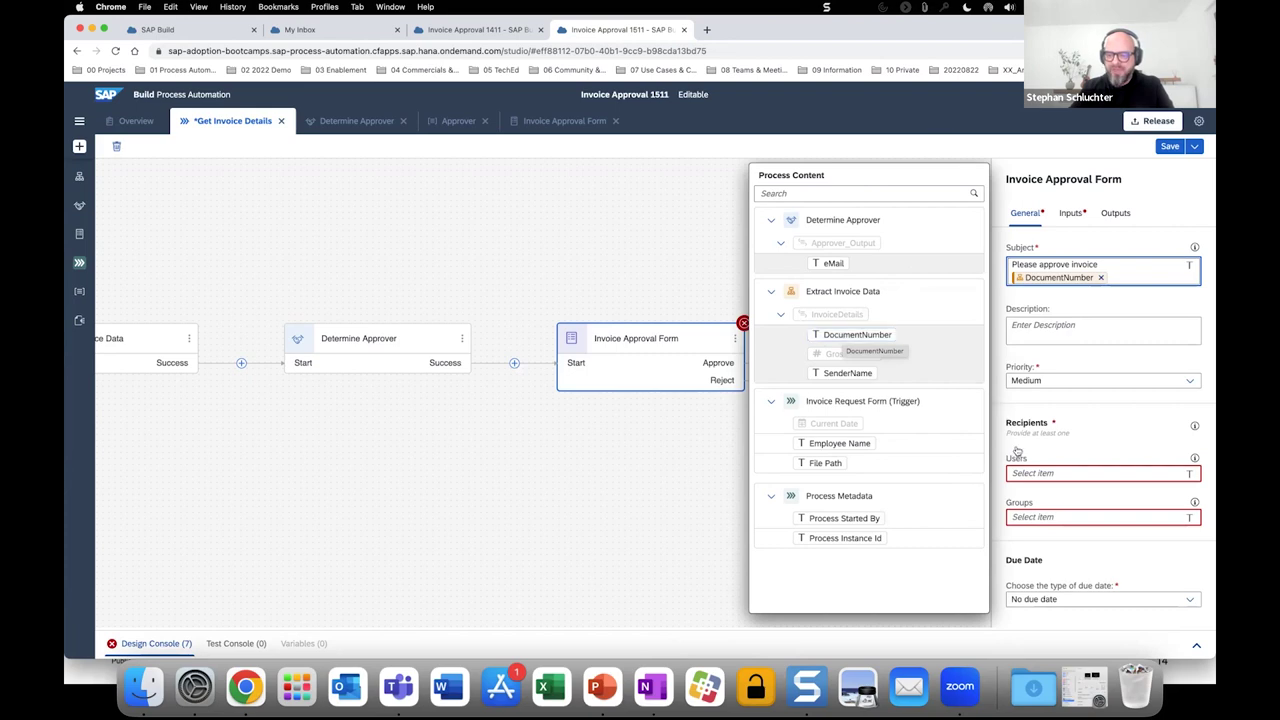
Add the Determine Approver eMail as the step's user recipient.
left_click(1031, 476)
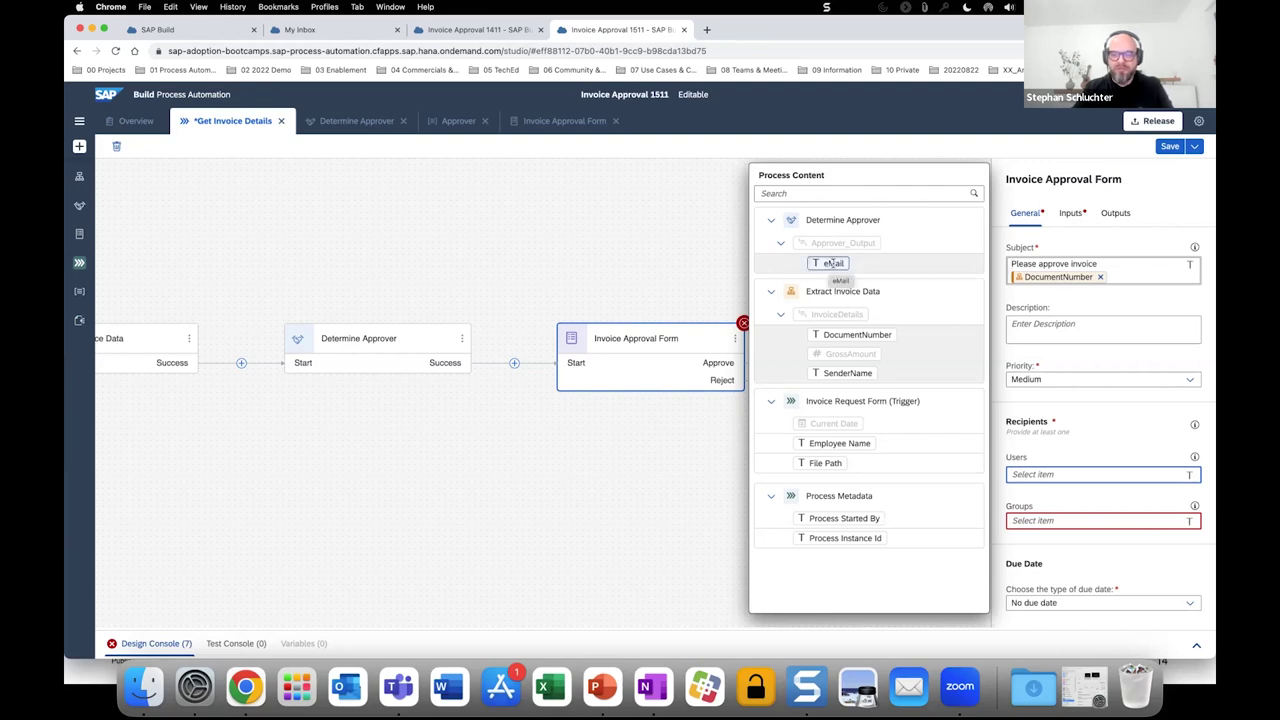
left_click(826, 263)
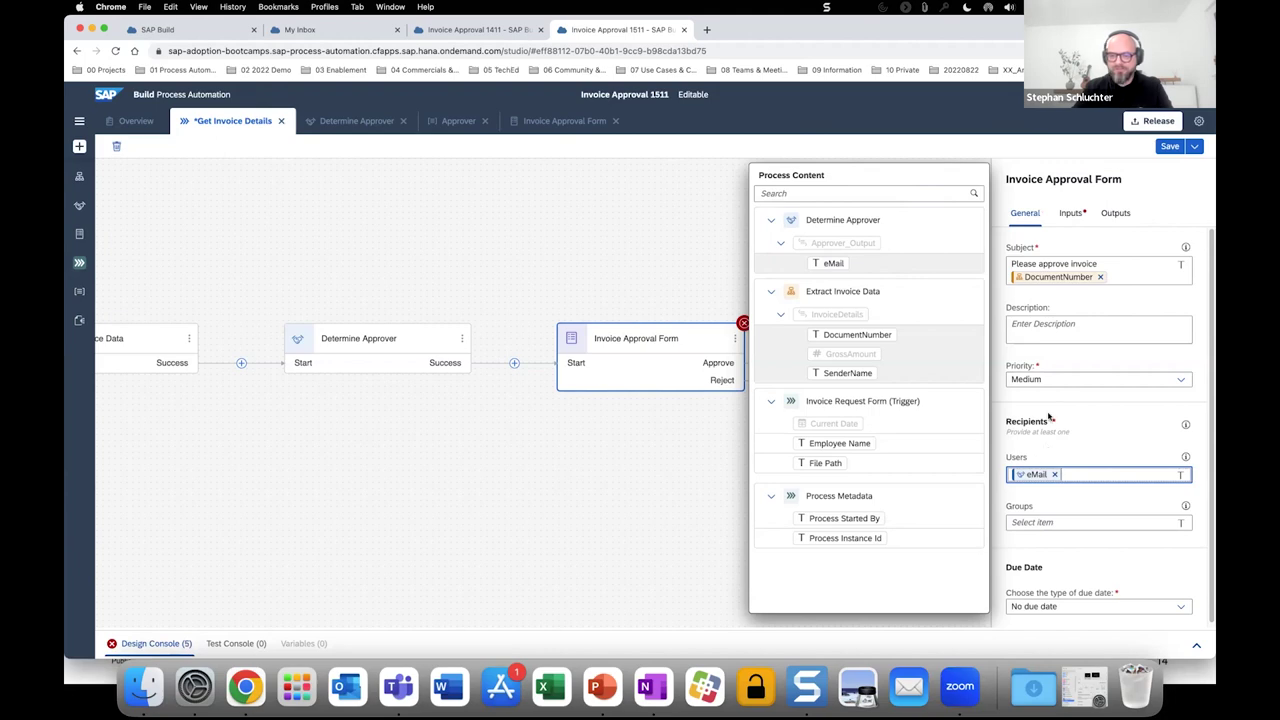
left_click(1066, 228)
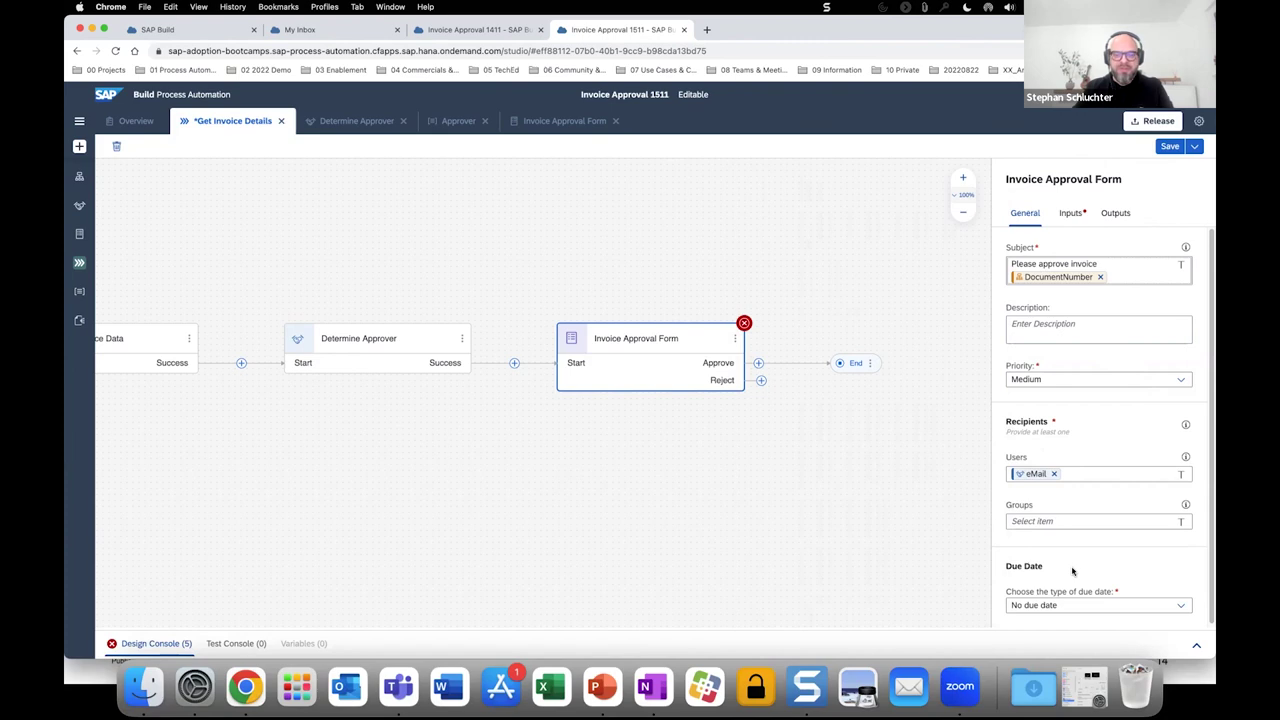
Map Company Name to SenderName and Employee Name to the request form's Employee Name.
left_click(1069, 217)
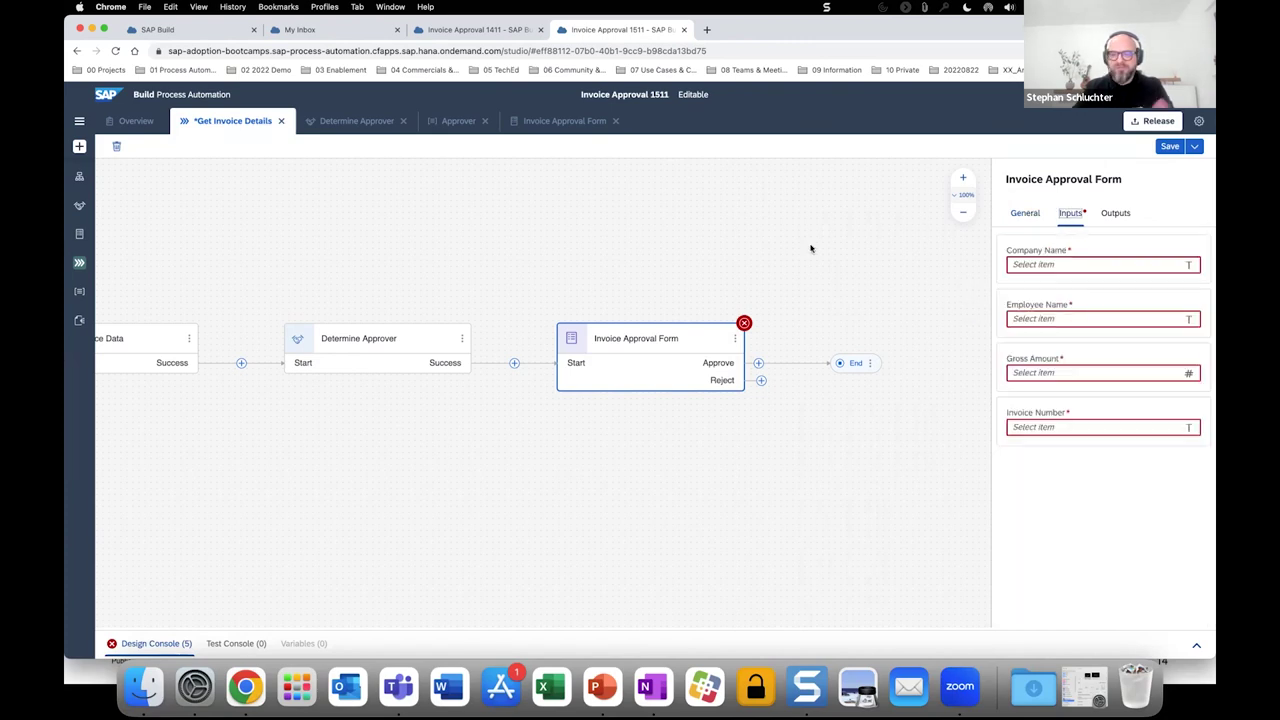
left_click(1032, 267)
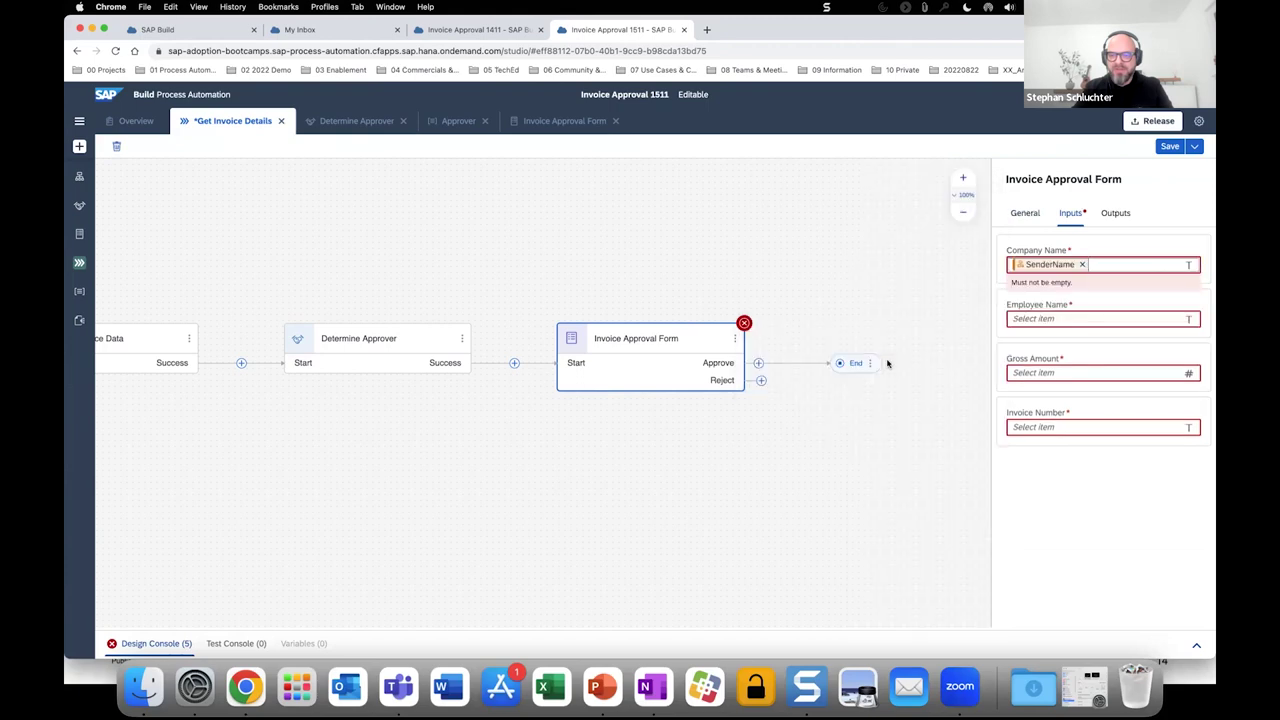
left_click(845, 383)
left_click(1030, 322)
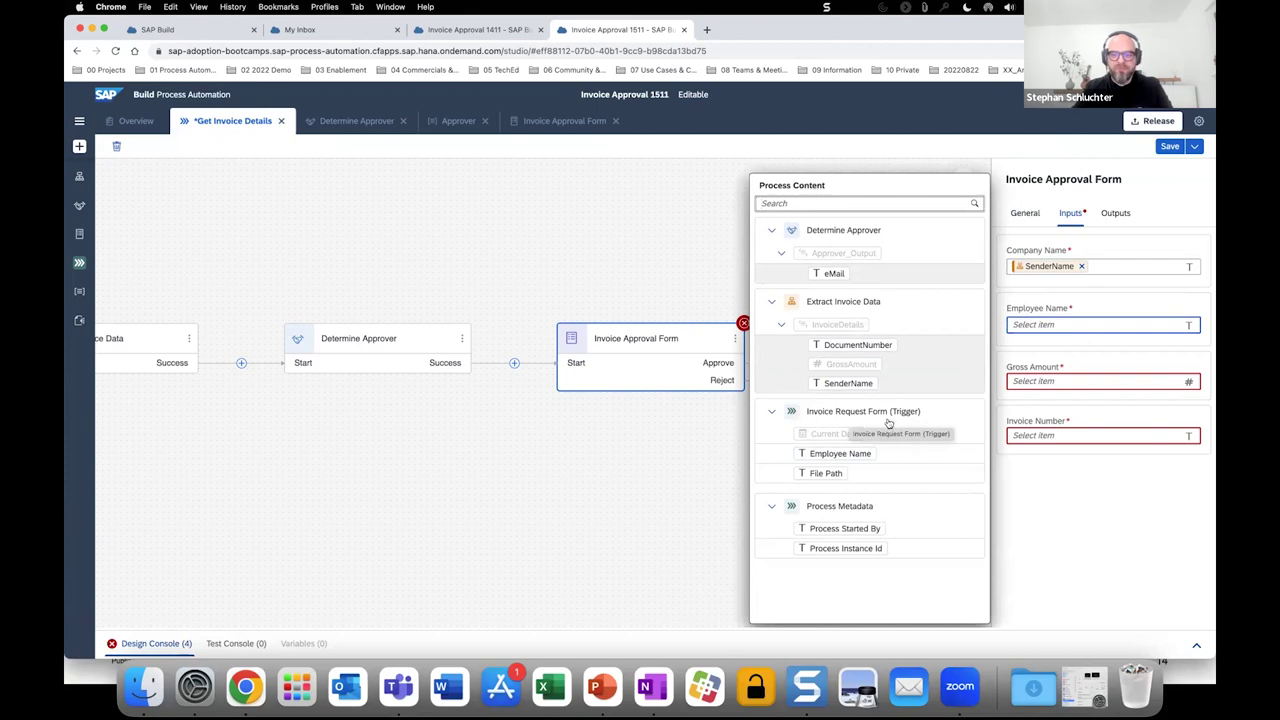
left_click(816, 453)
Map Gross Amount to GrossAmount and Invoice Number to DocumentNumber, then save the process.
left_click(999, 382)
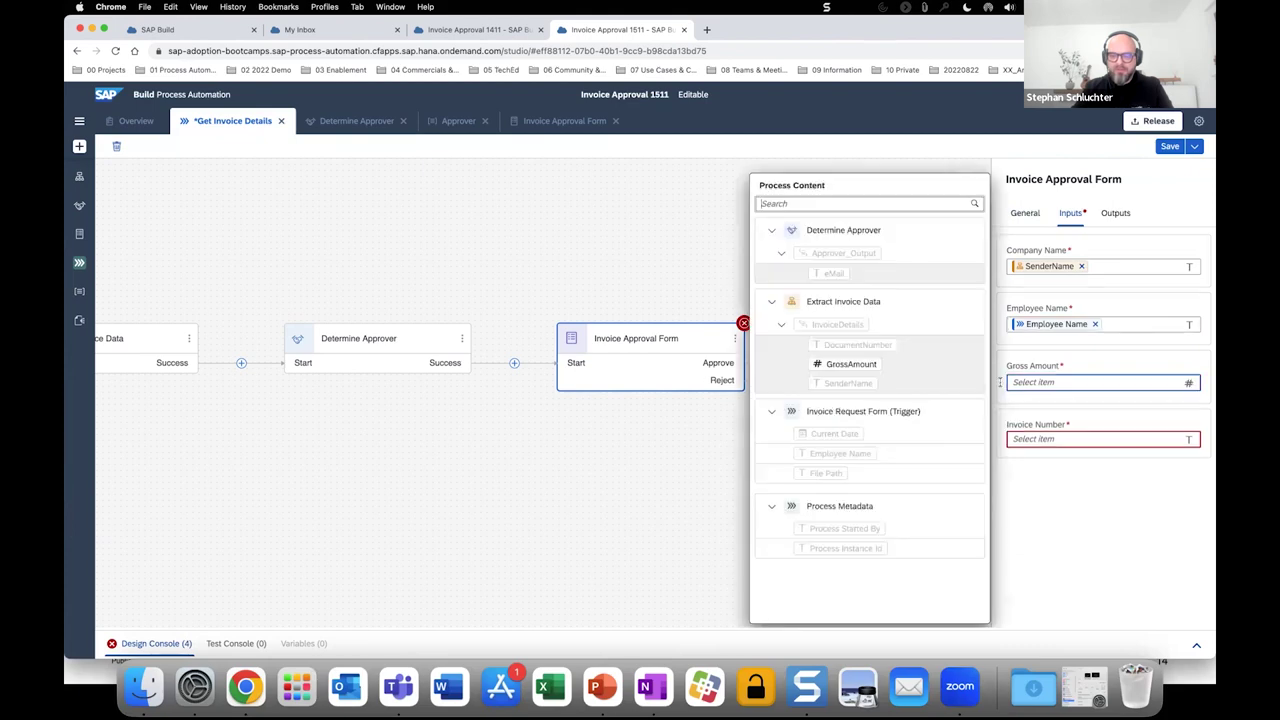
left_click(851, 366)
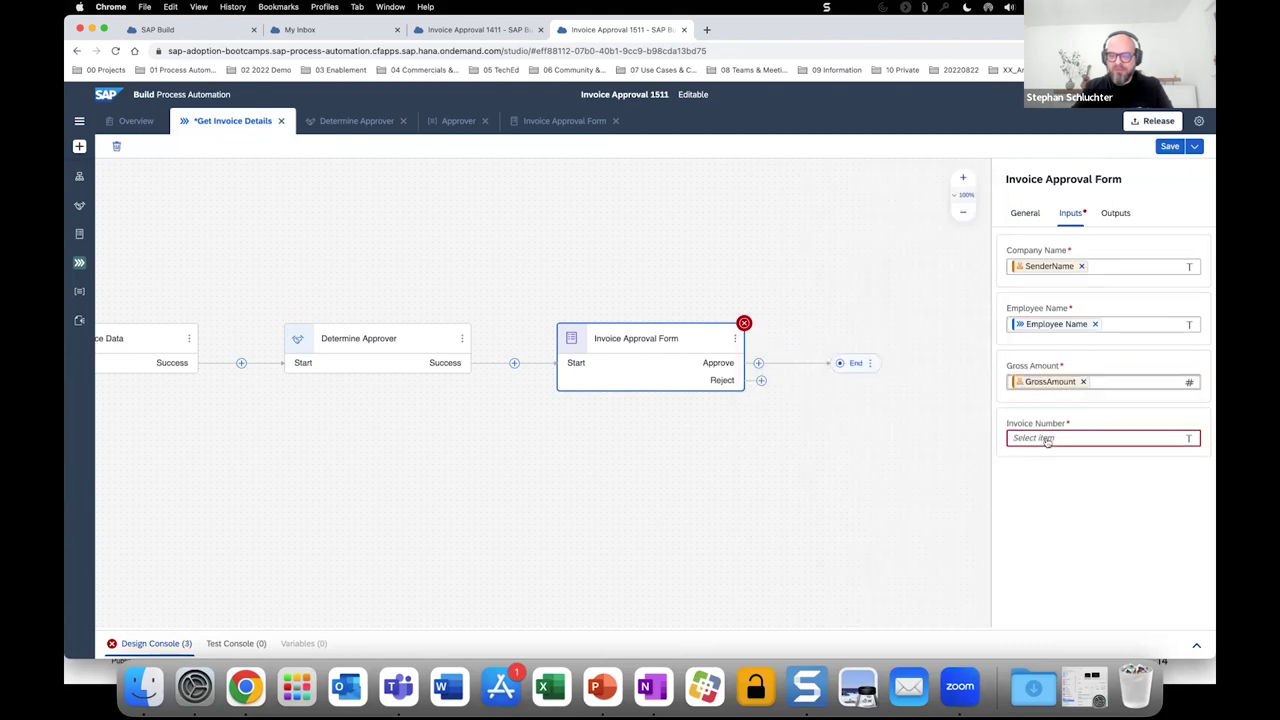
left_click(1047, 441)
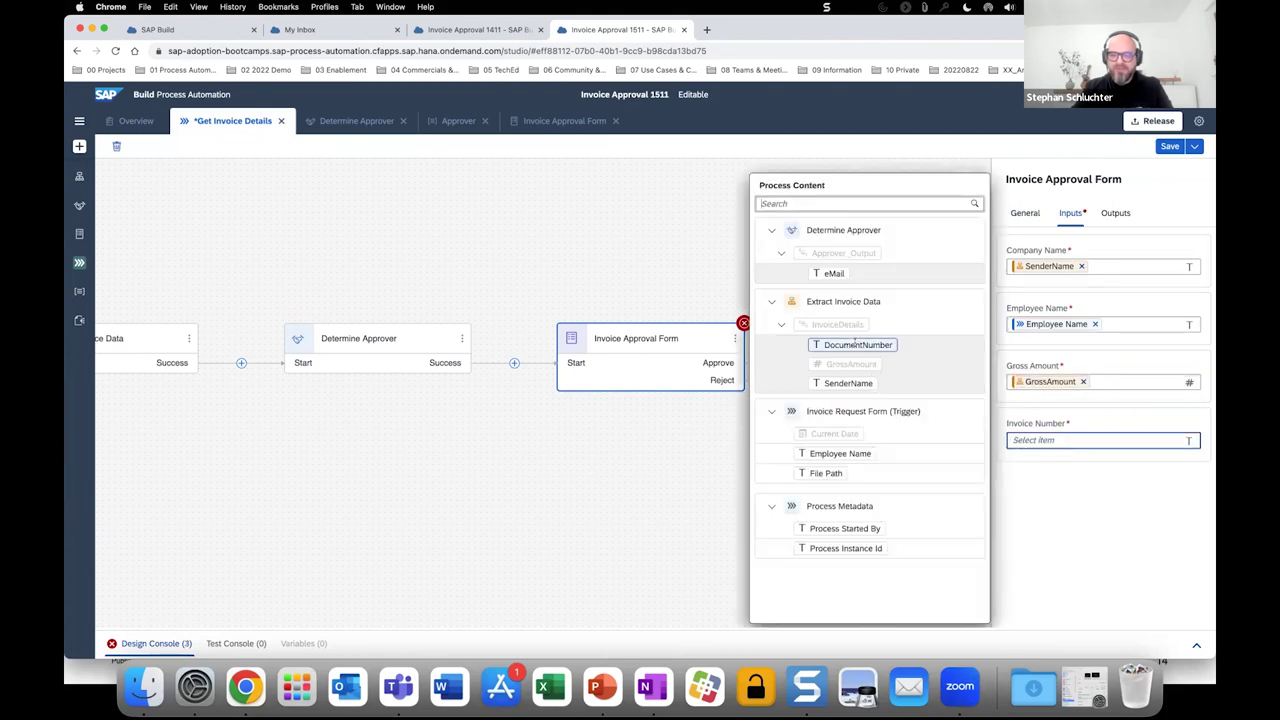
left_click(855, 346)
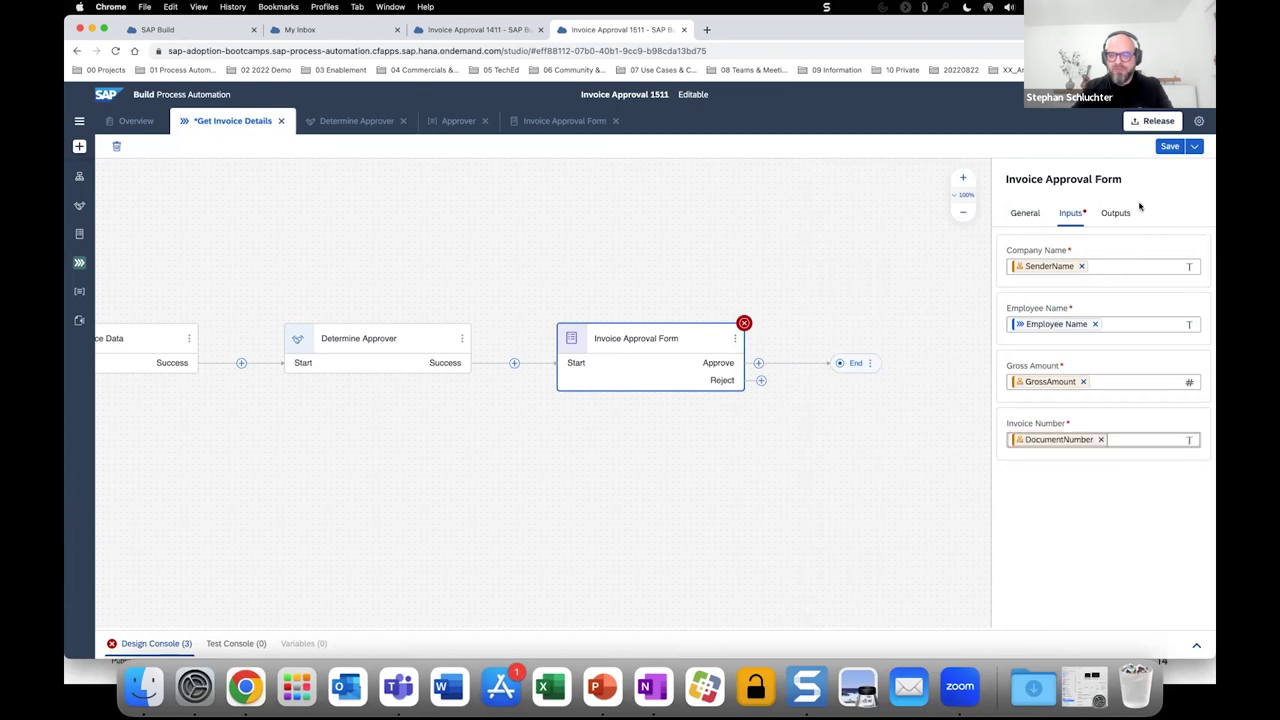
left_click(713, 453)
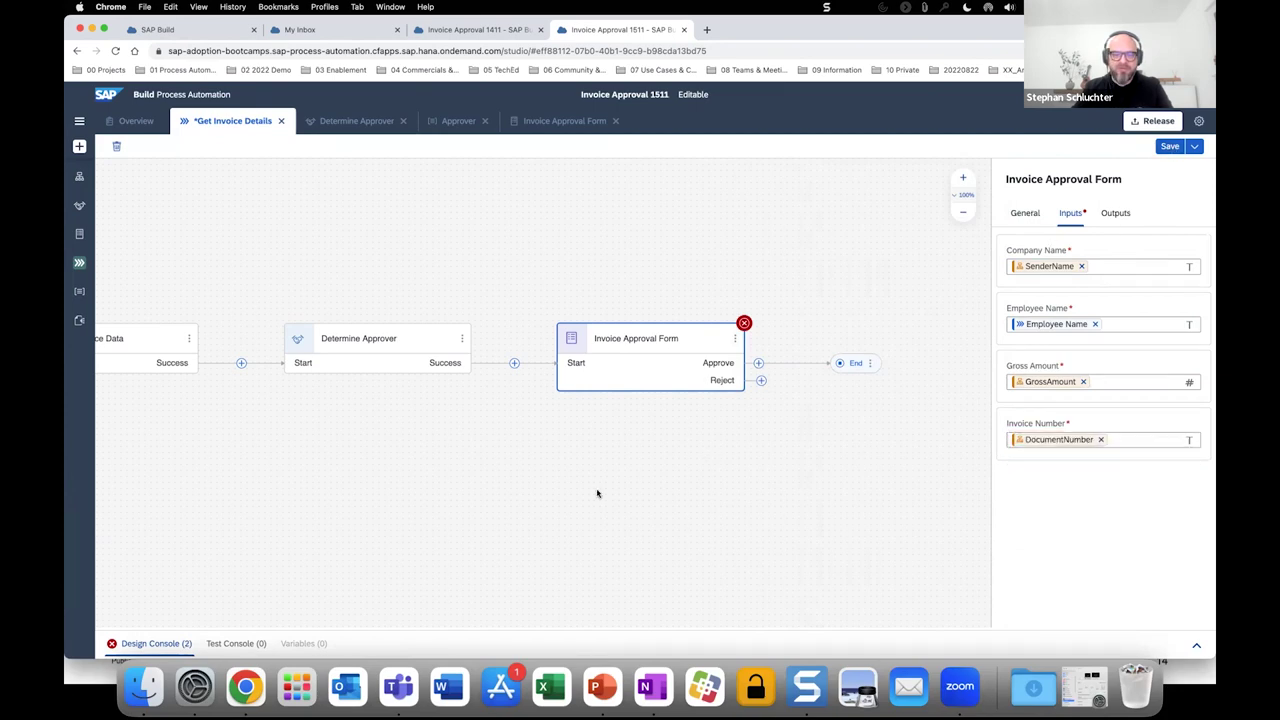
key("super+s")
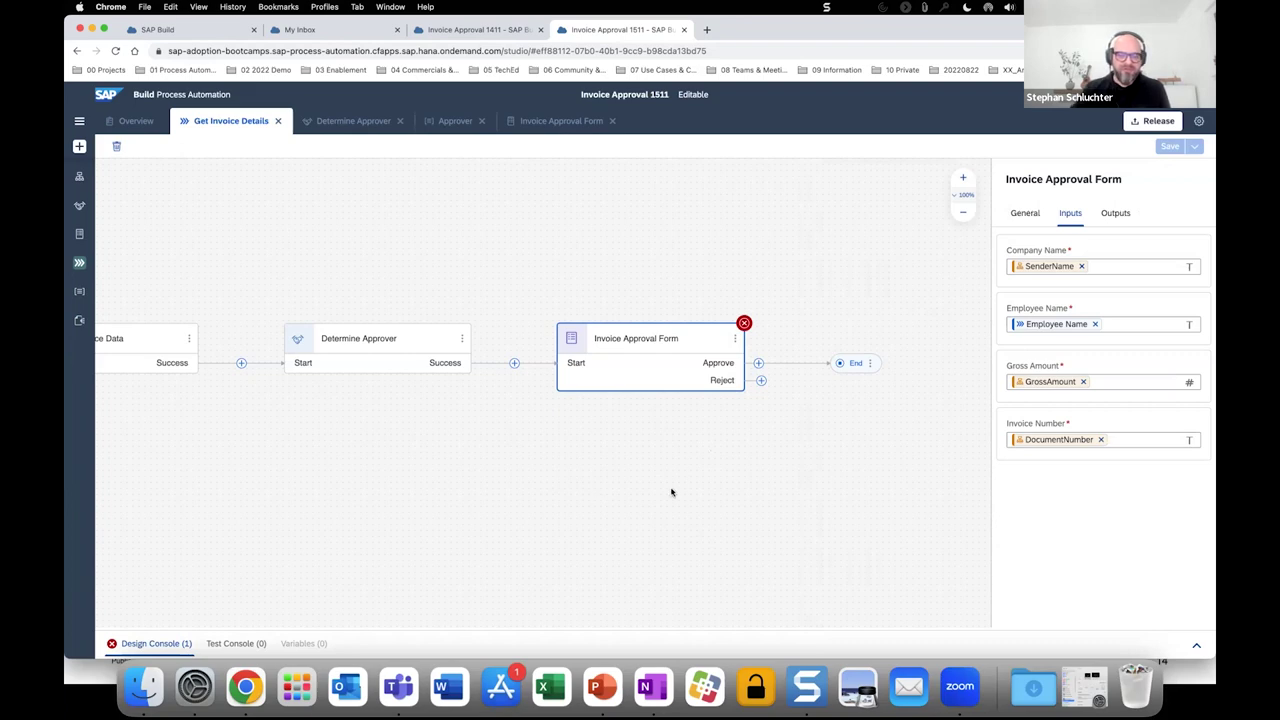
scroll(671, 492, "right", 5)
scroll(489, 352, "right", 1)
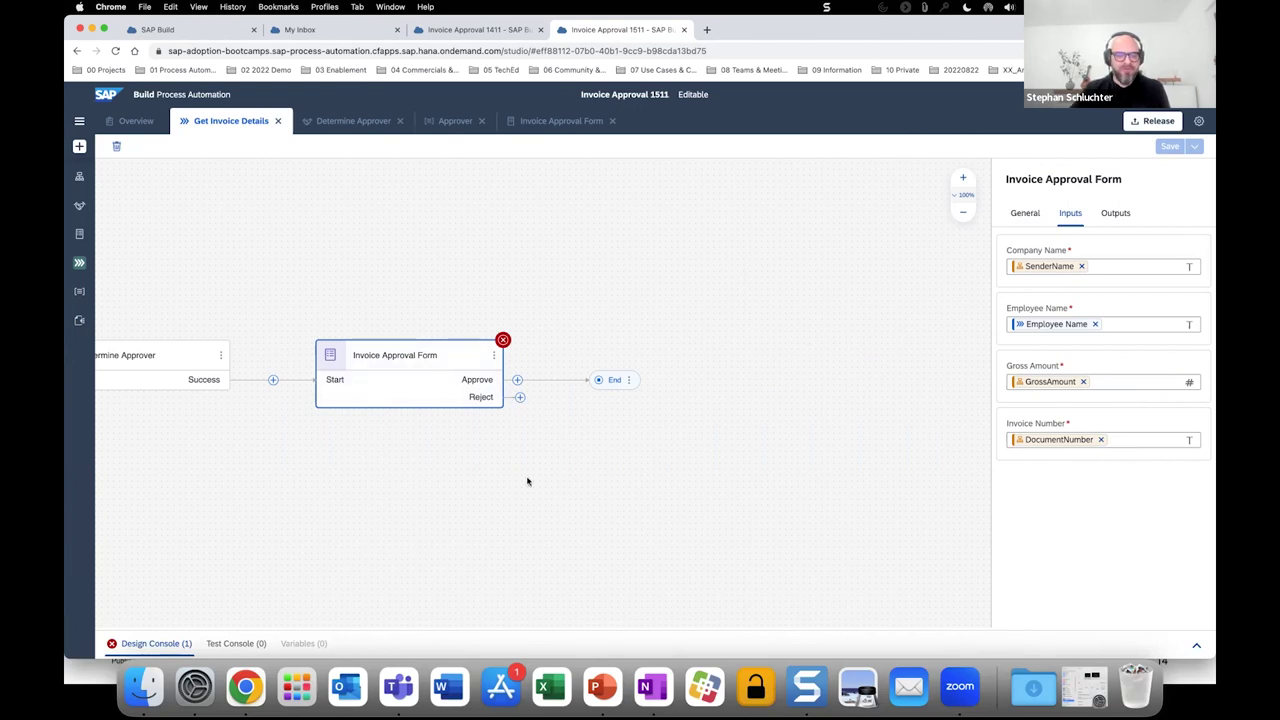
scroll(527, 481, "right", 3)
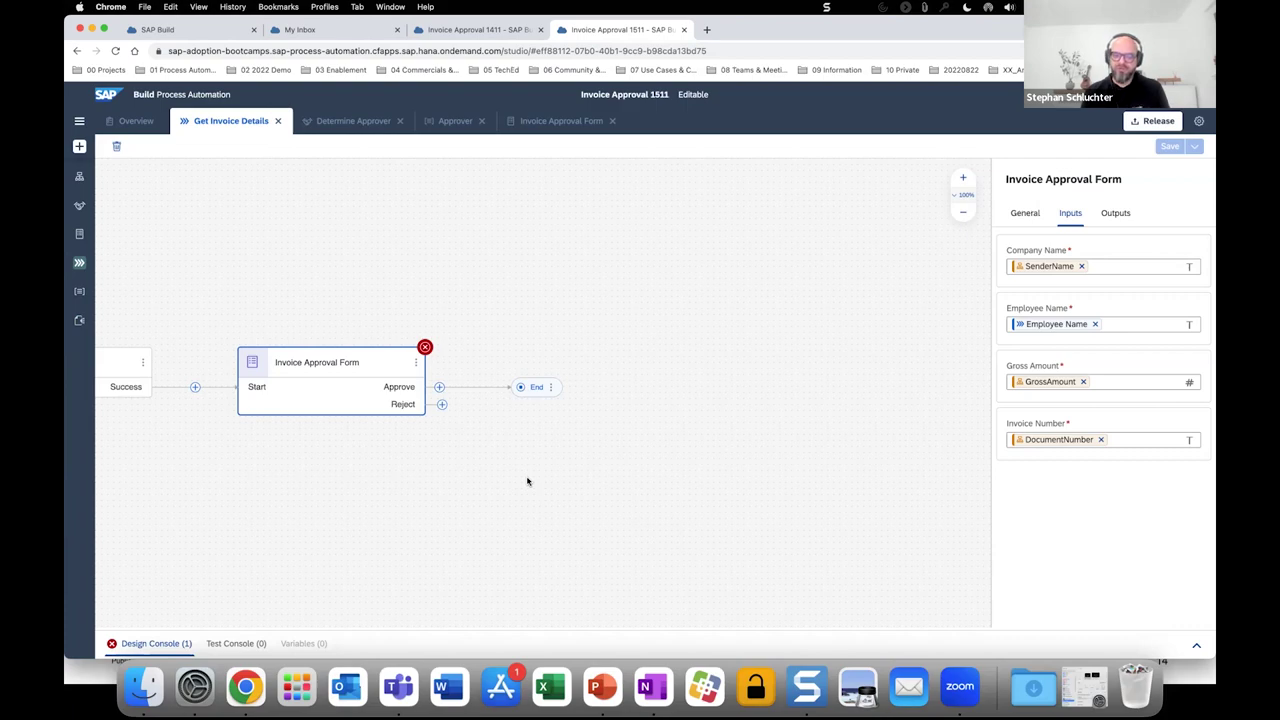
Create a new 'Approval Notification Form' step after Approve and open it in the editor.
left_click(439, 388)
mouse_move(478, 406)
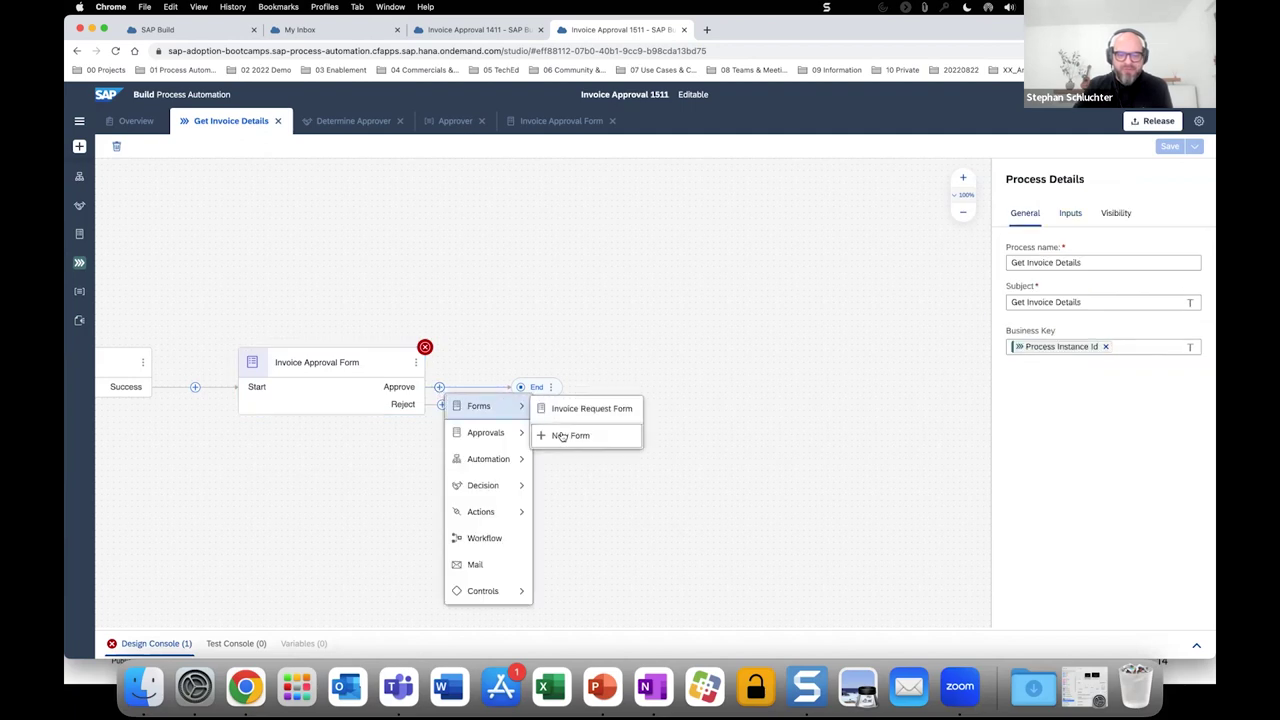
left_click(562, 436)
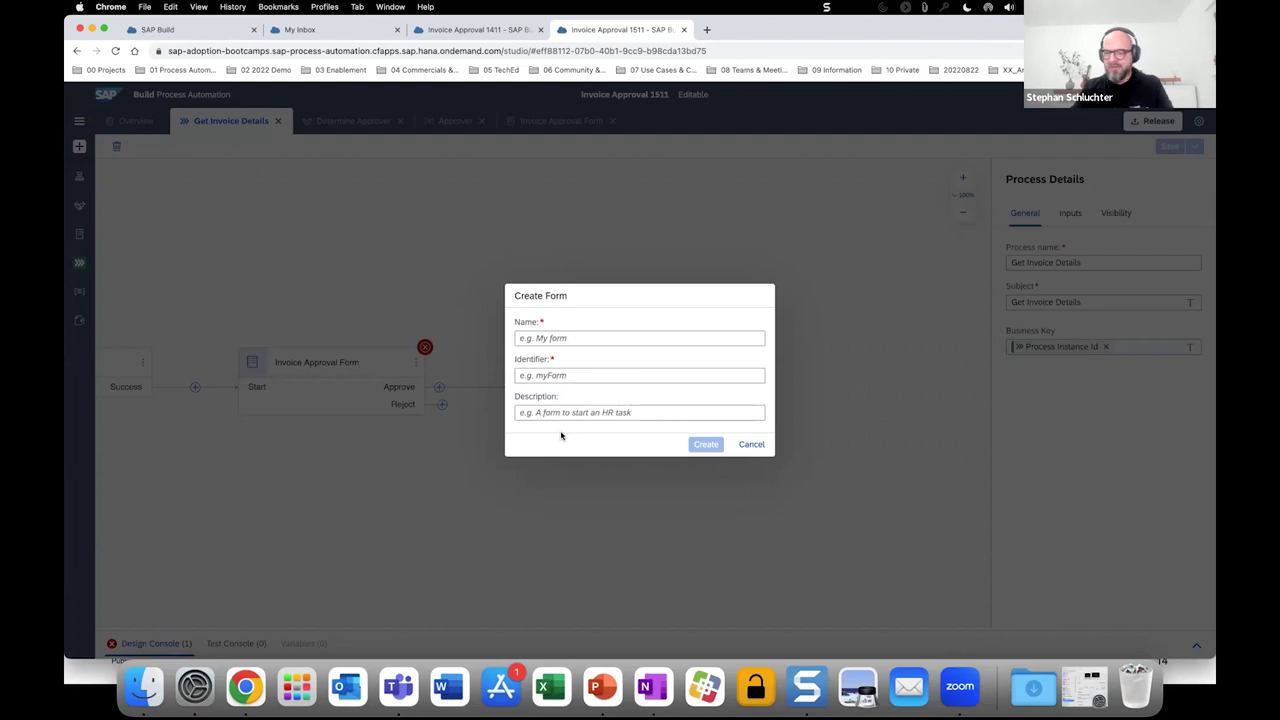
left_click(560, 338)
type("App")
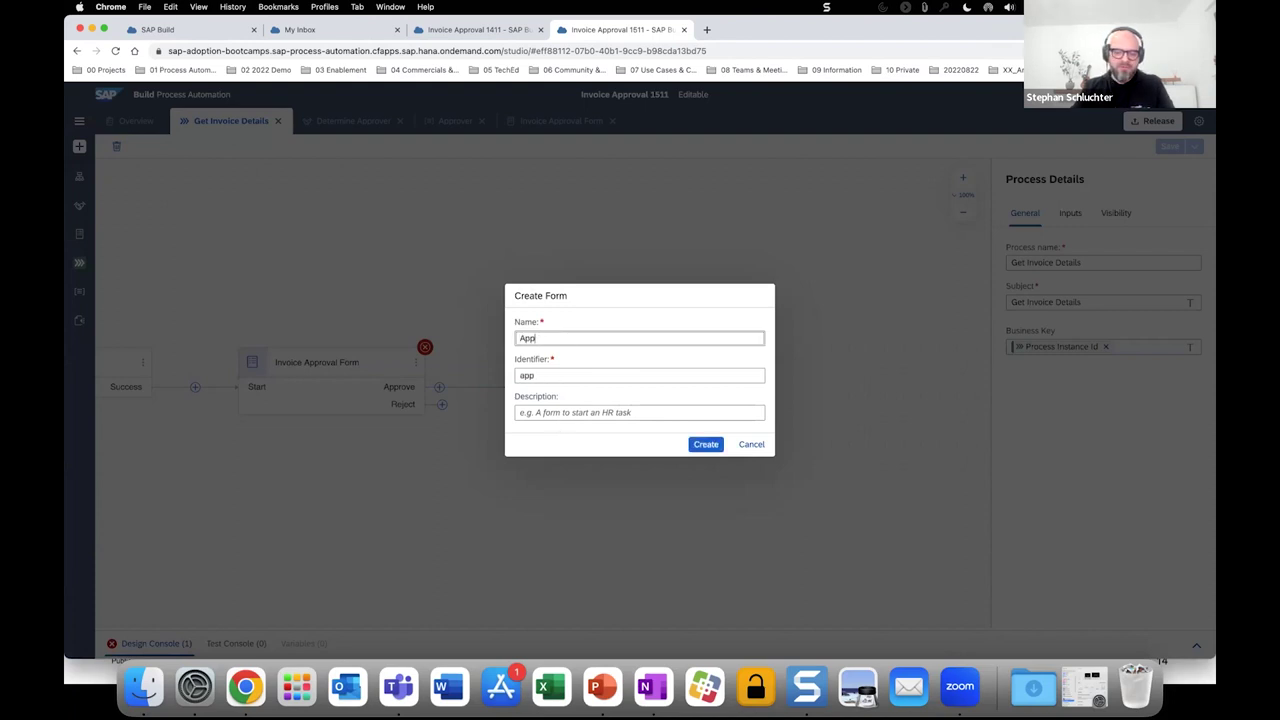
type("roval Notification Form")
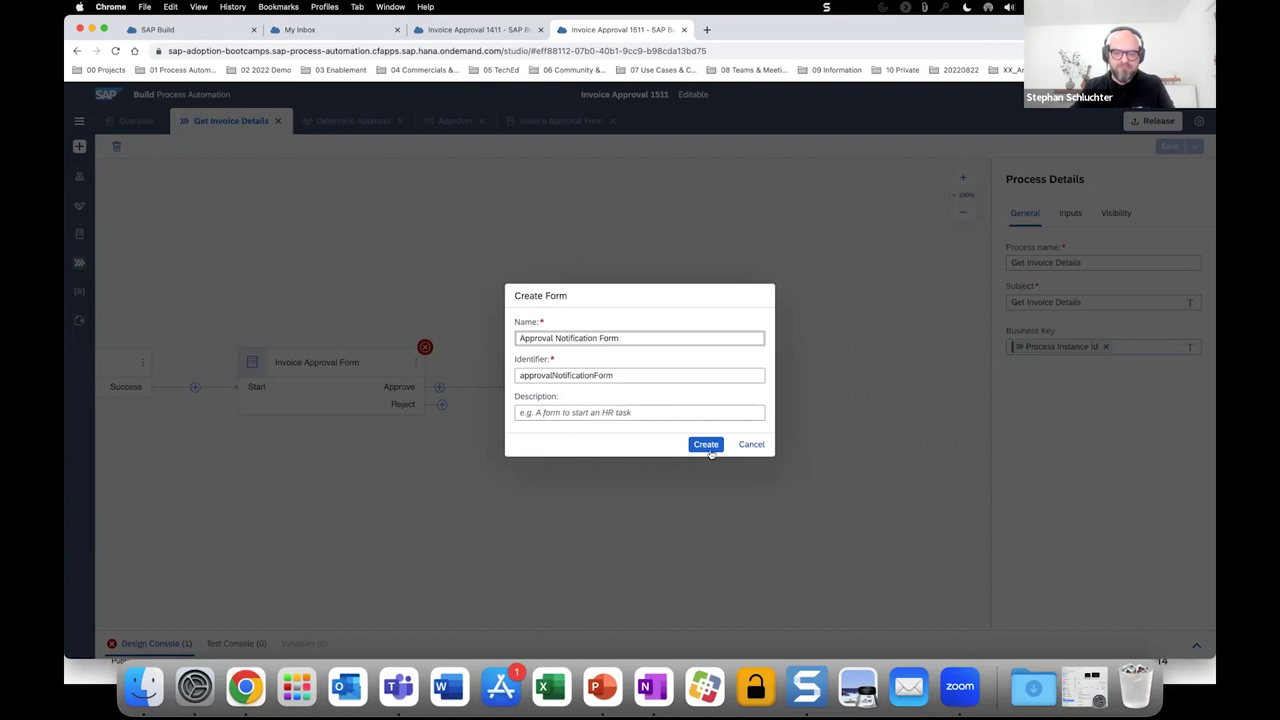
left_click(706, 445)
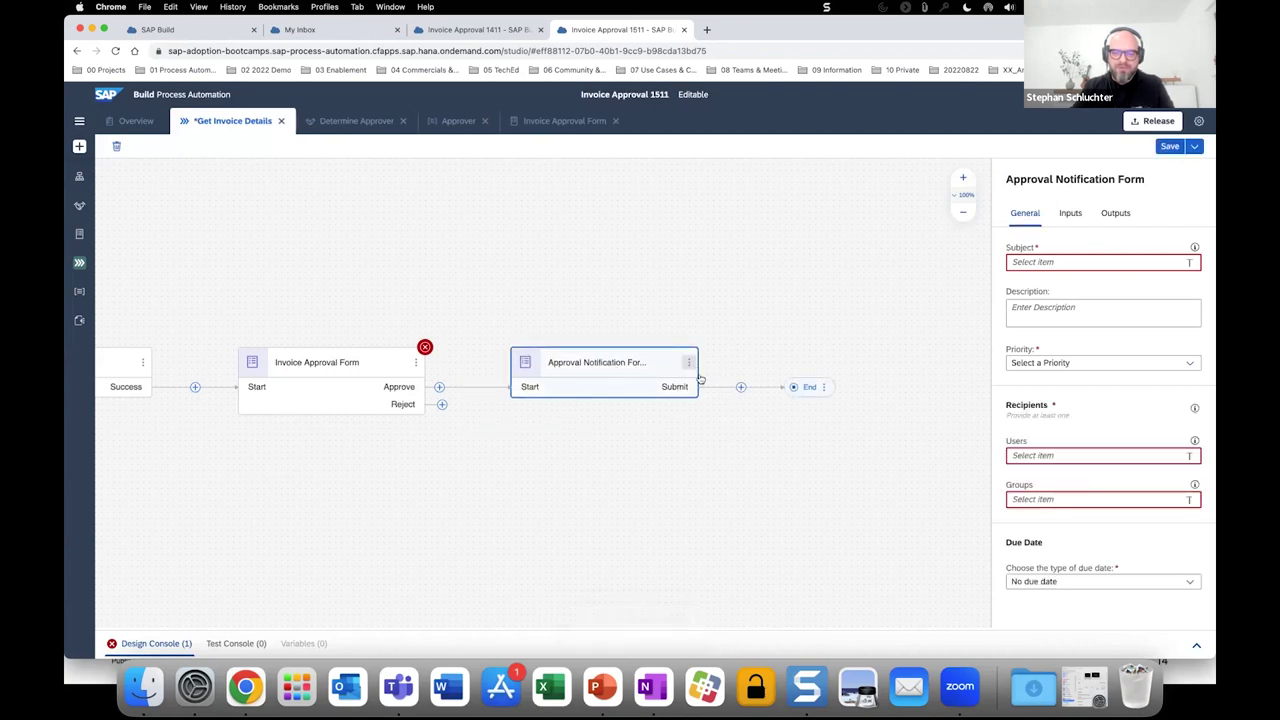
left_click(689, 363)
left_click(701, 375)
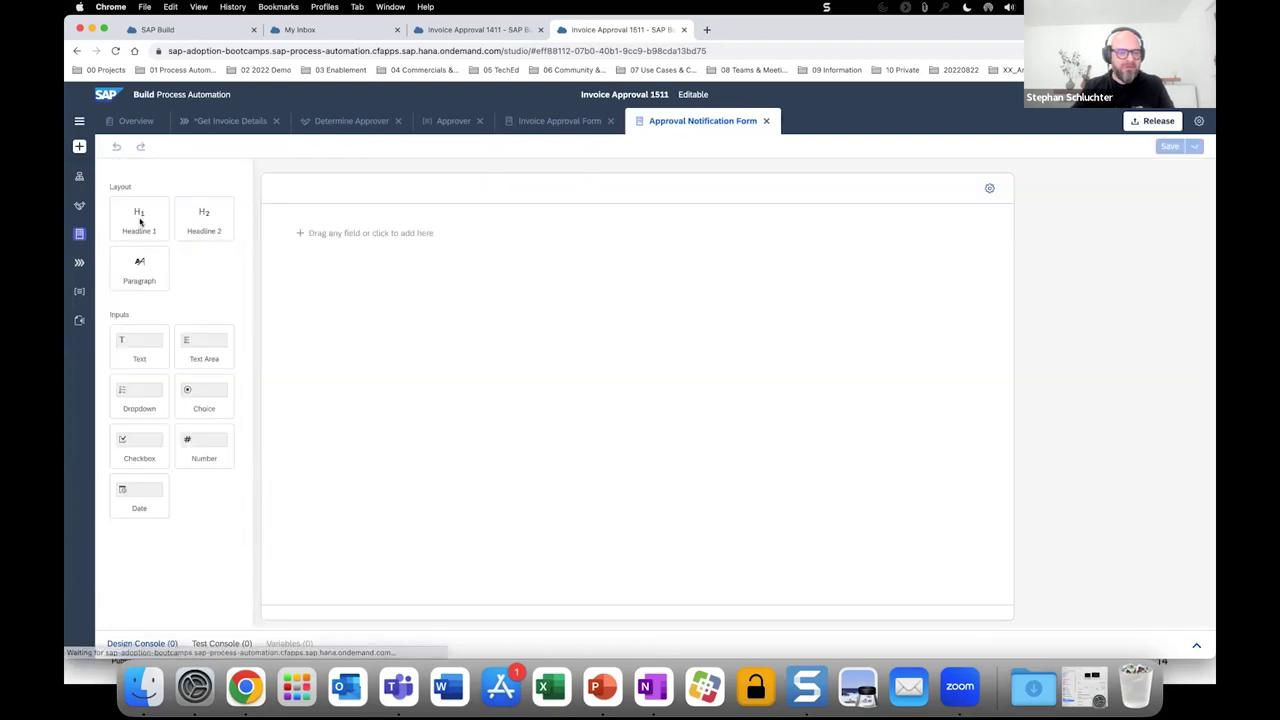
Add the headline 'Invoice Approved' and paragraph 'Your invoice has been approved'.
left_click_drag(137, 222, 325, 260)
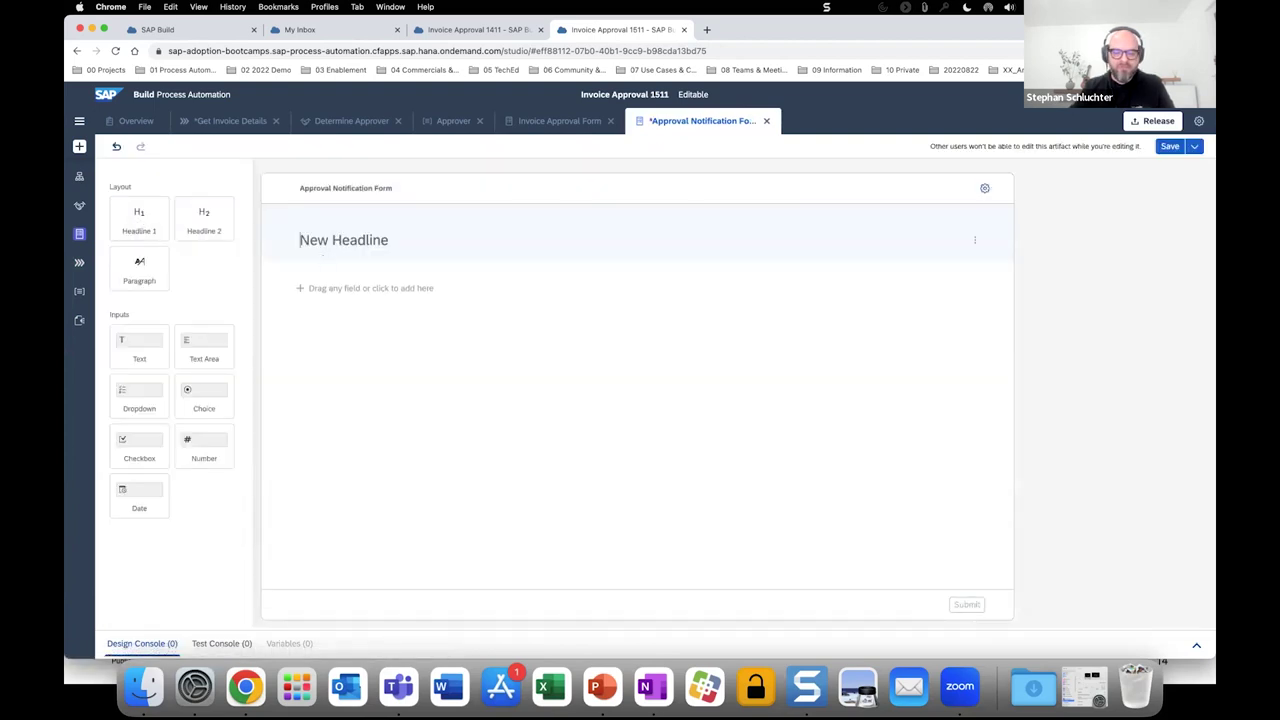
type("Appro")
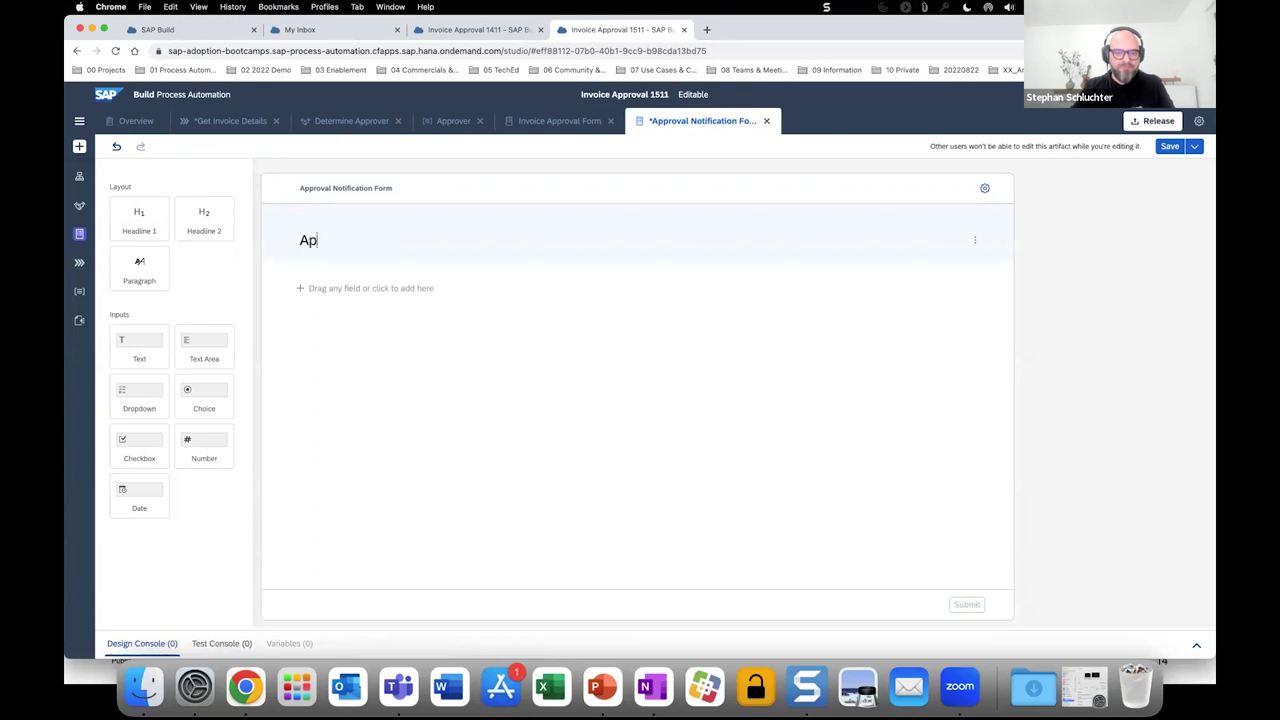
key("BackSpace")
key("BackSpace")
key("BackSpace")
key("BackSpace")
key("BackSpace")
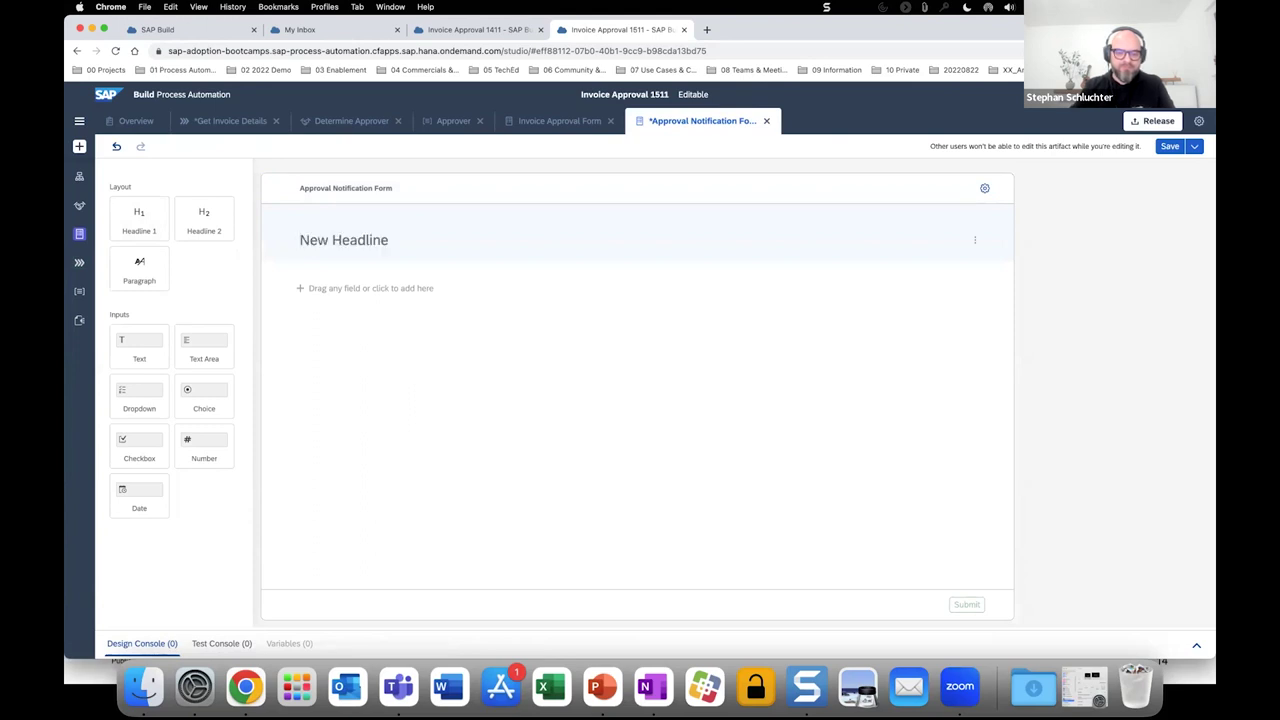
type("Invoice Approved")
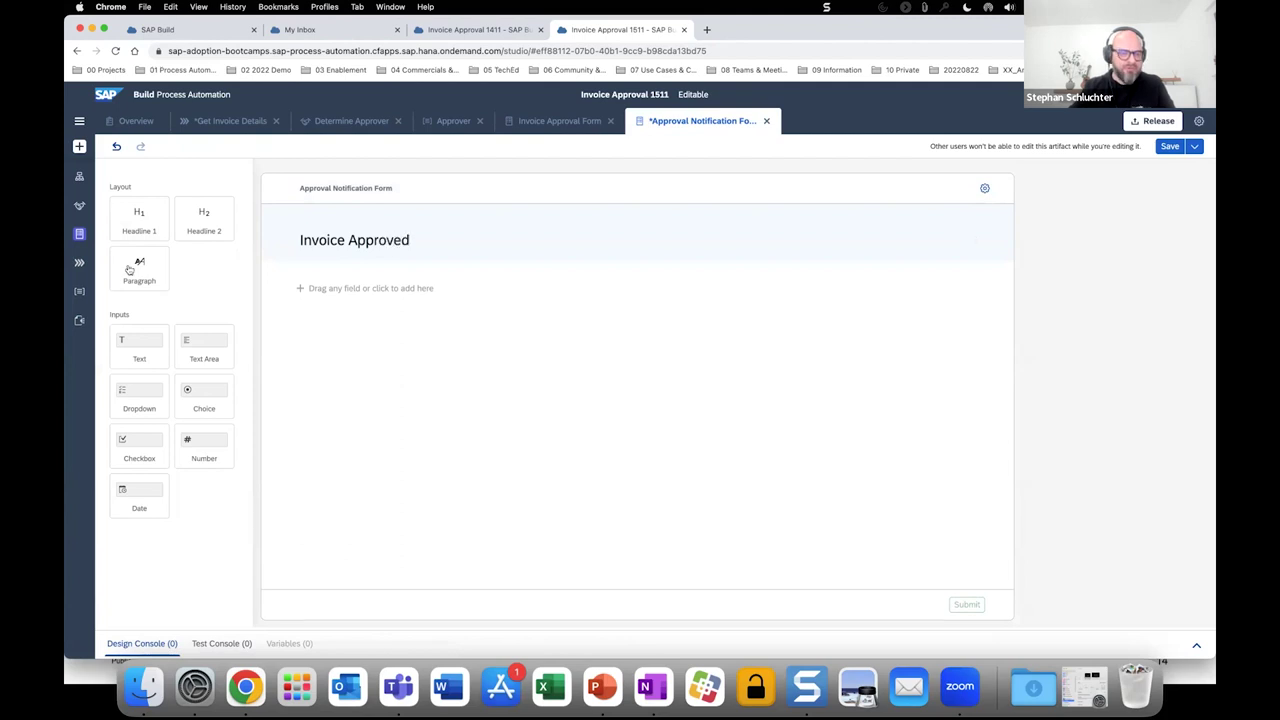
left_click_drag(130, 270, 328, 320)
type("Your ")
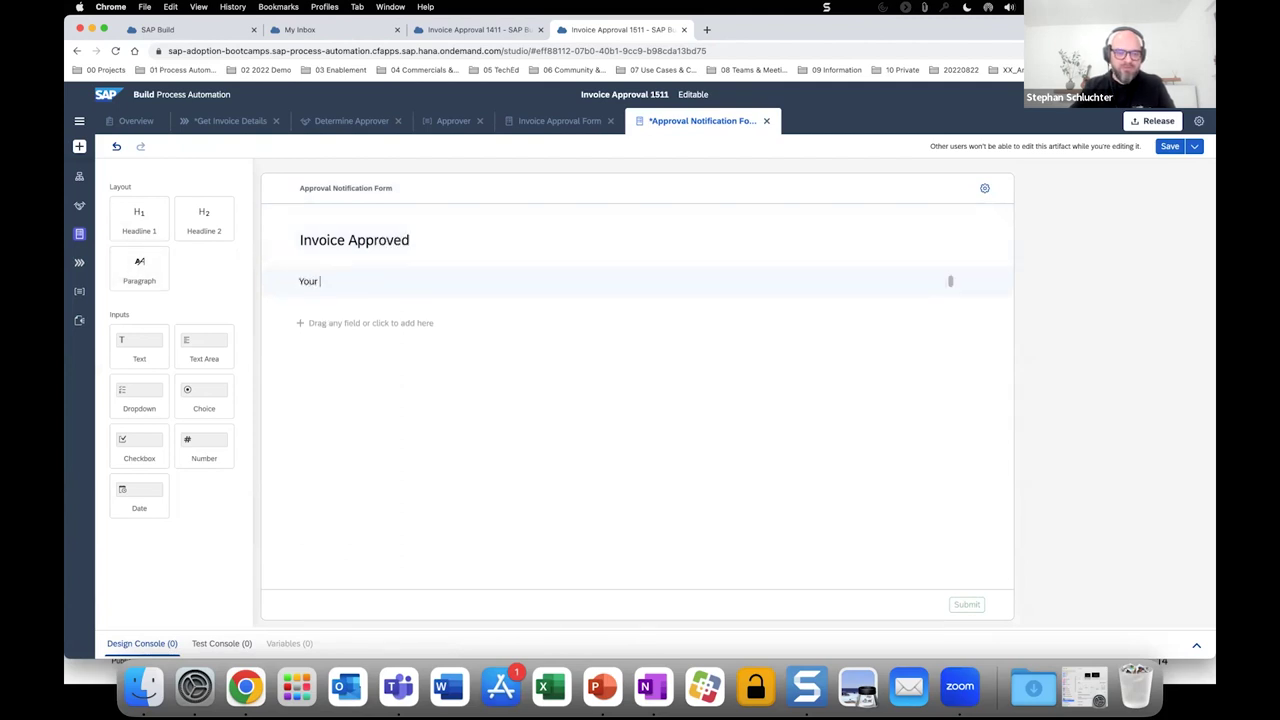
type("invoice has been")
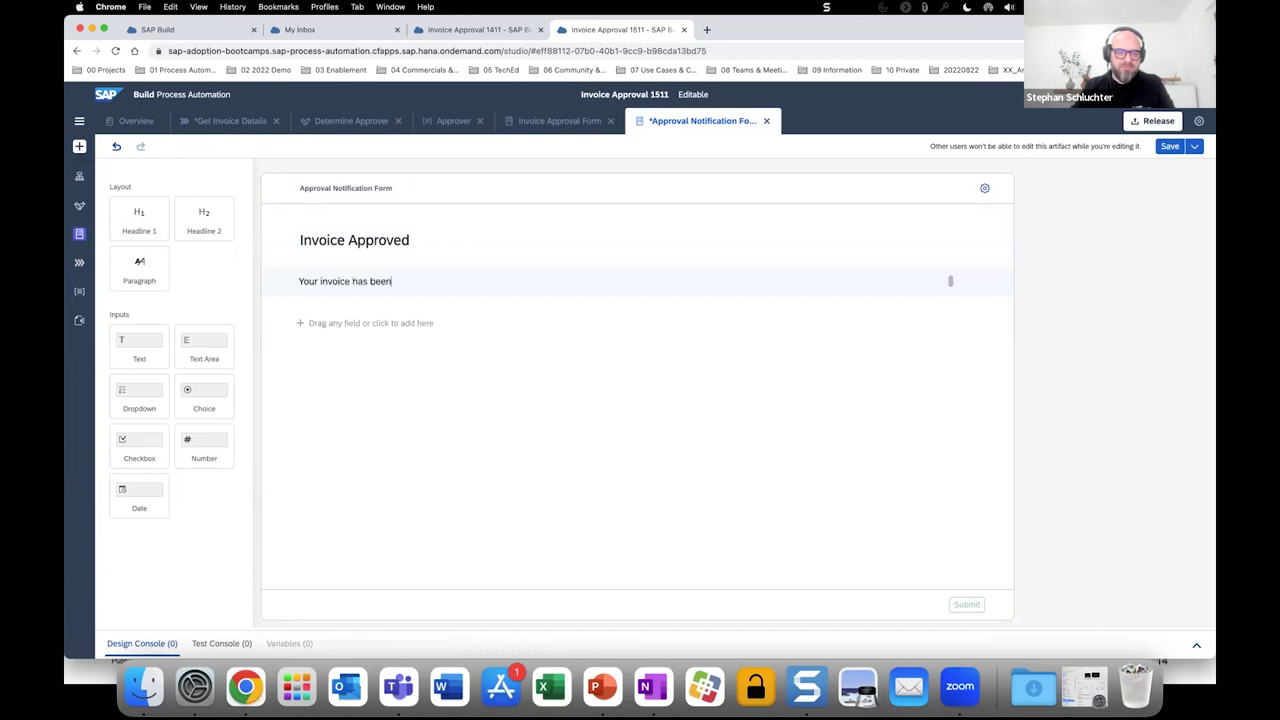
type(" approved")
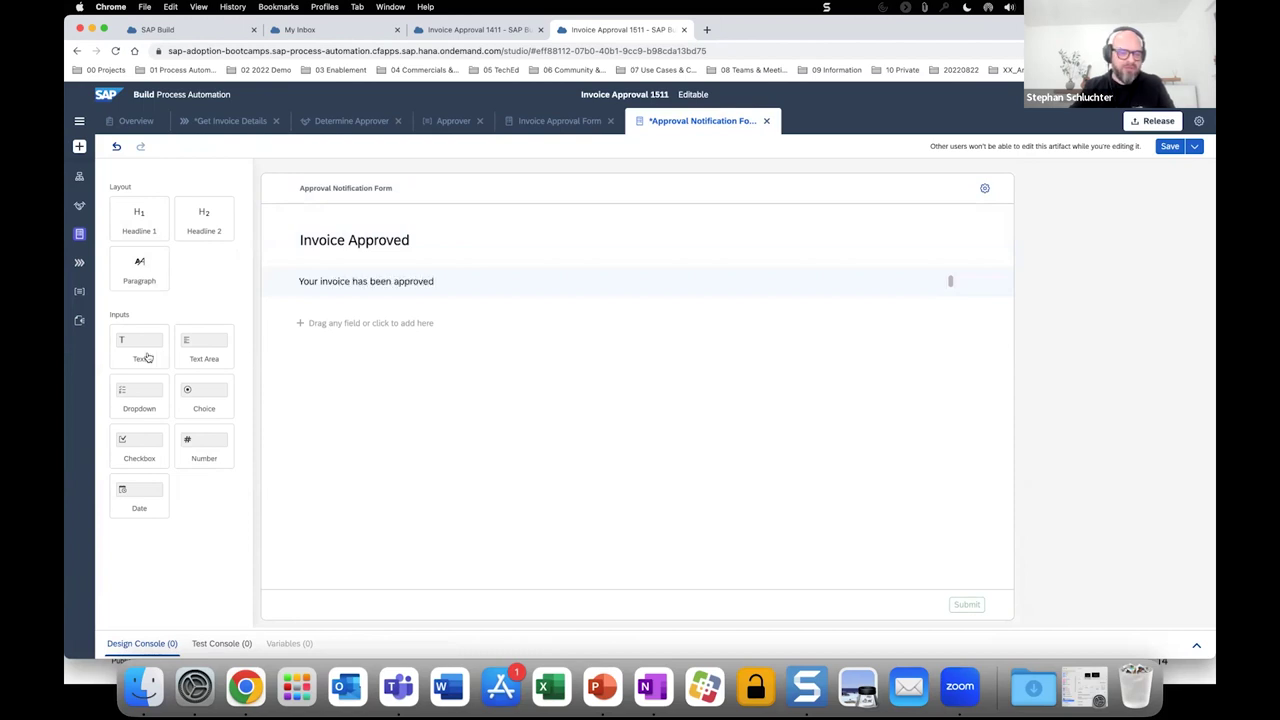
Add a read-only Invoice Number text field and save the notification form.
left_click(147, 357)
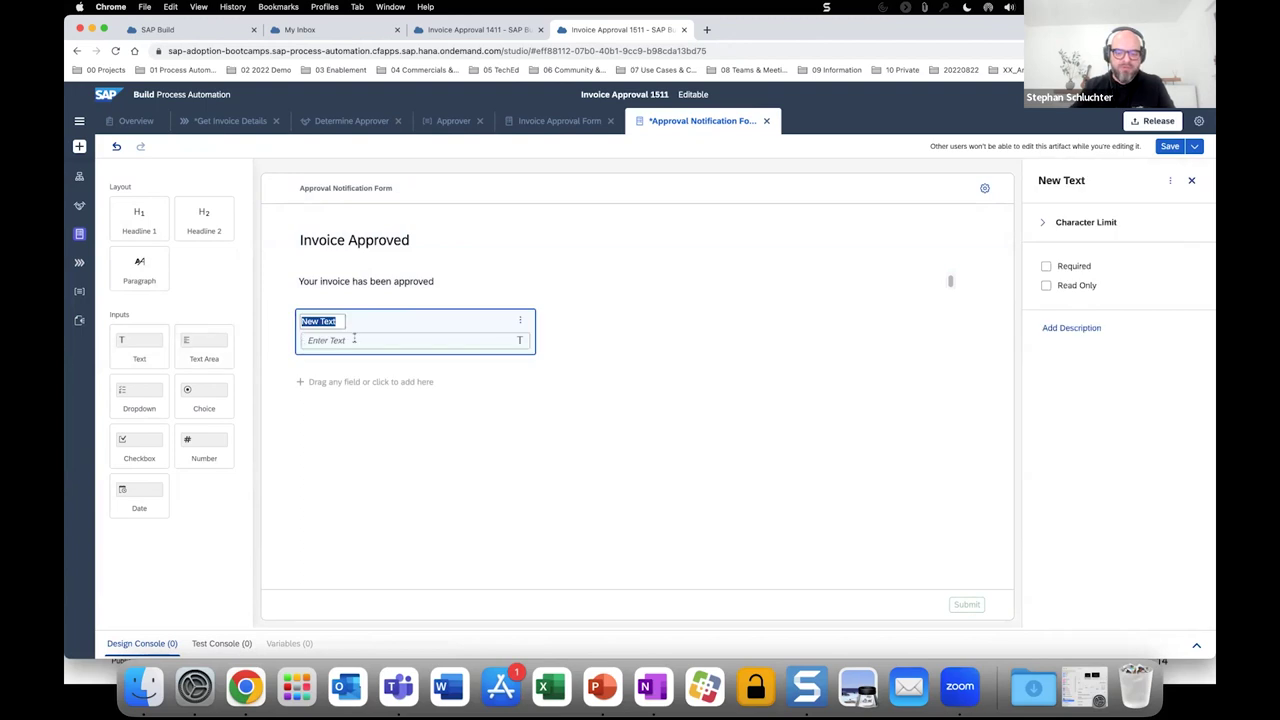
type("Invoice Number")
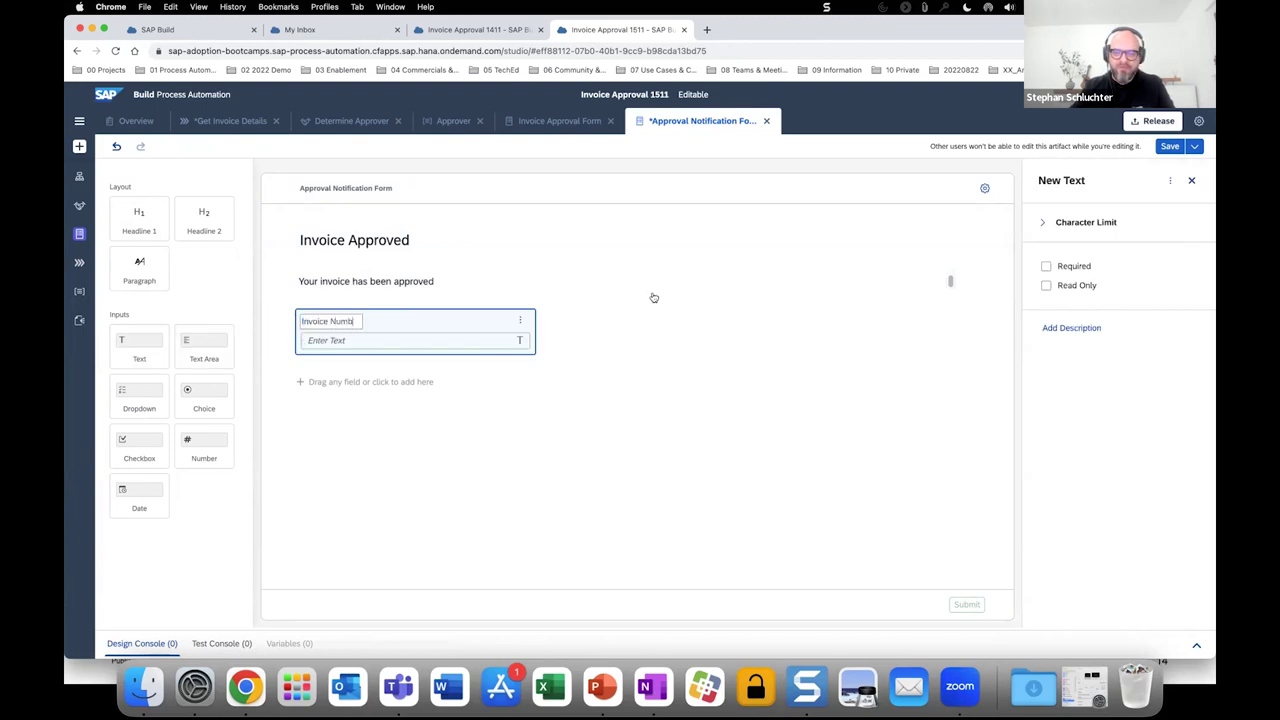
left_click(1046, 285)
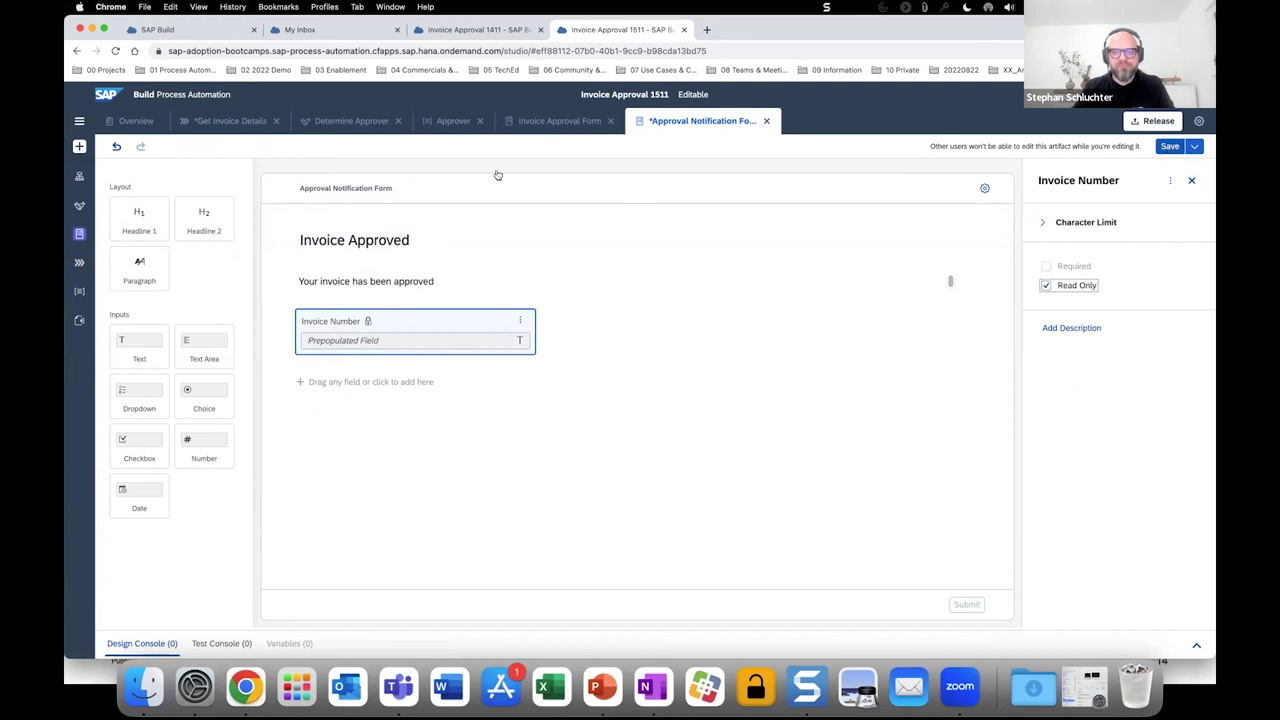
key("super+s")
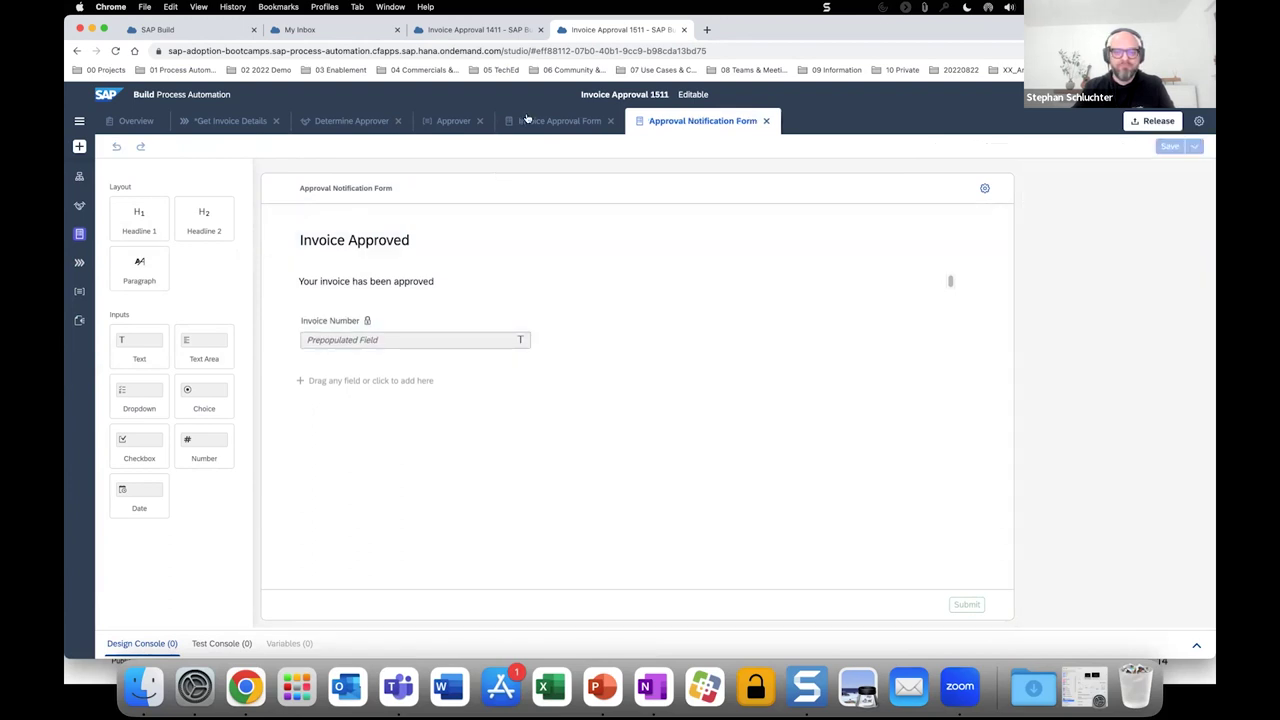
left_click(214, 122)
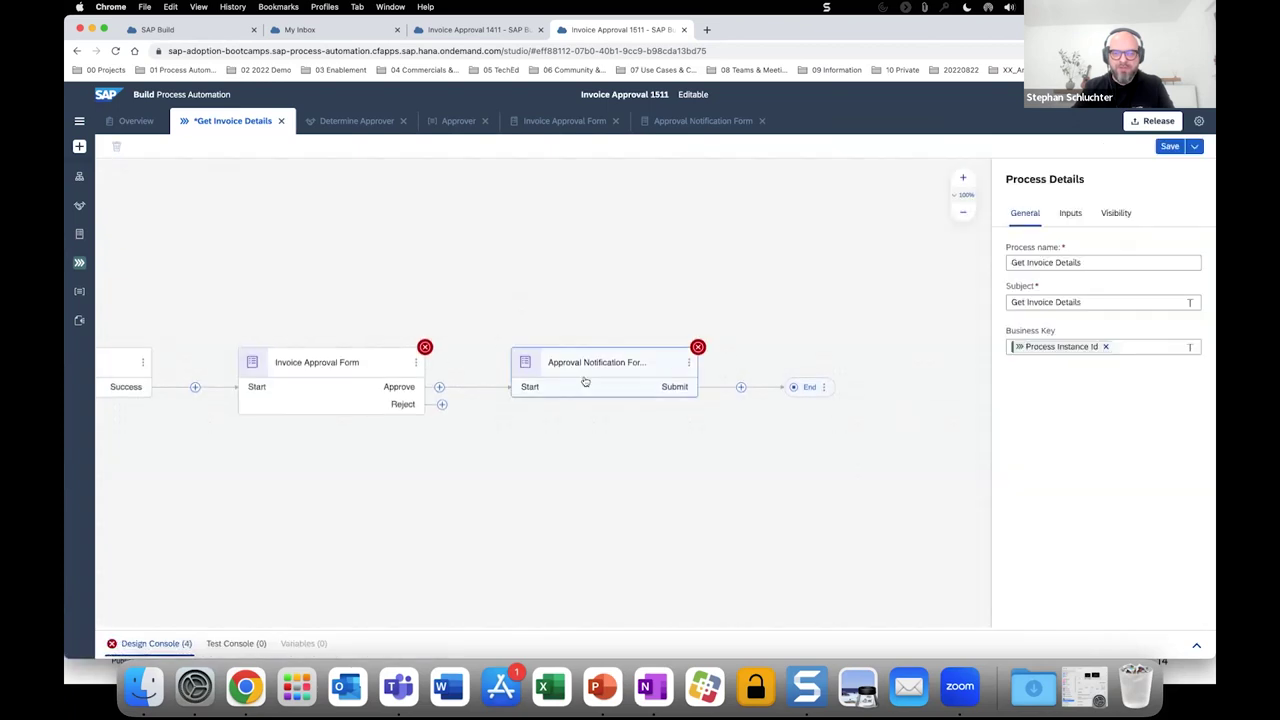
Set subject 'Approved invoice' plus DocumentNumber and Process Started By, sent to Process Started By.
left_click(594, 380)
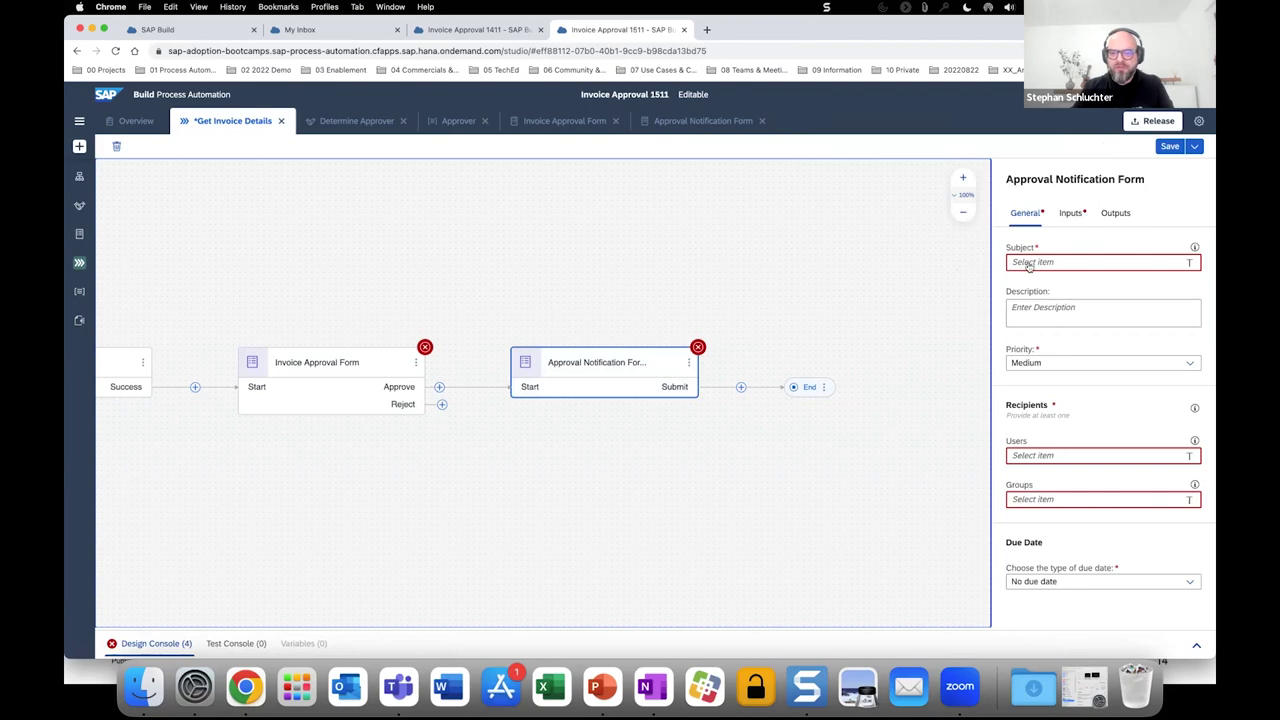
left_click(1030, 264)
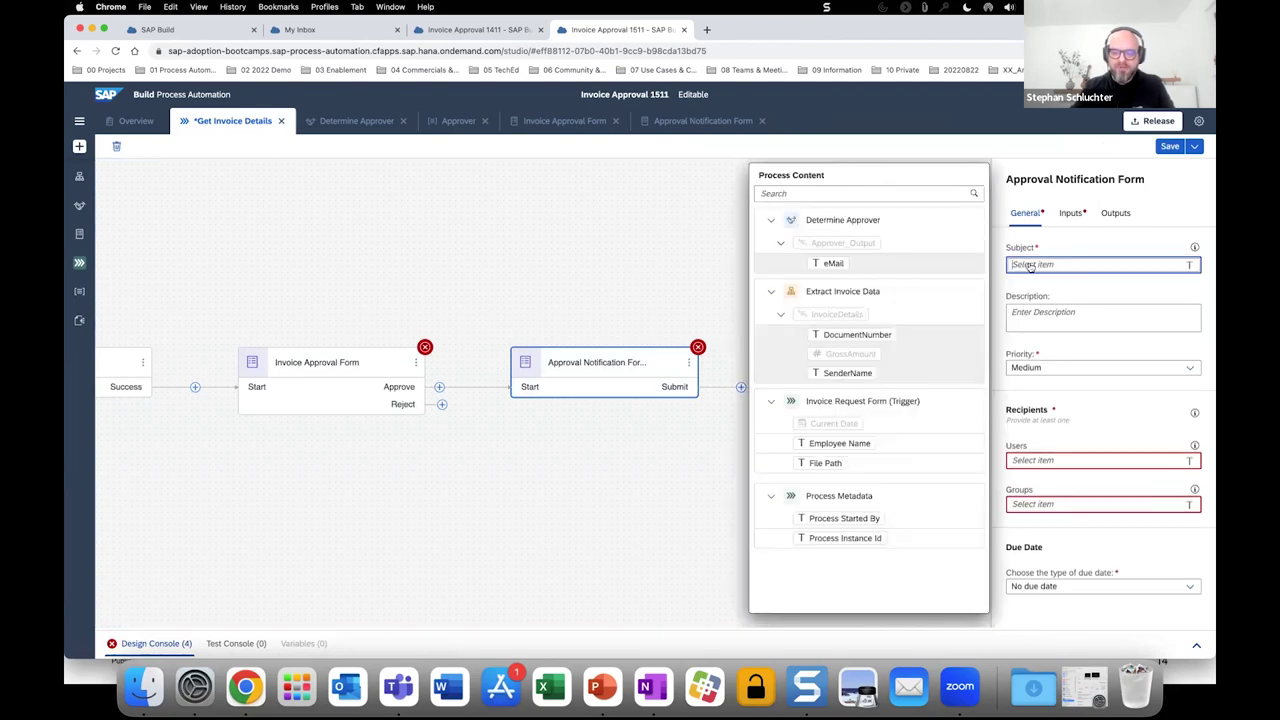
type("App")
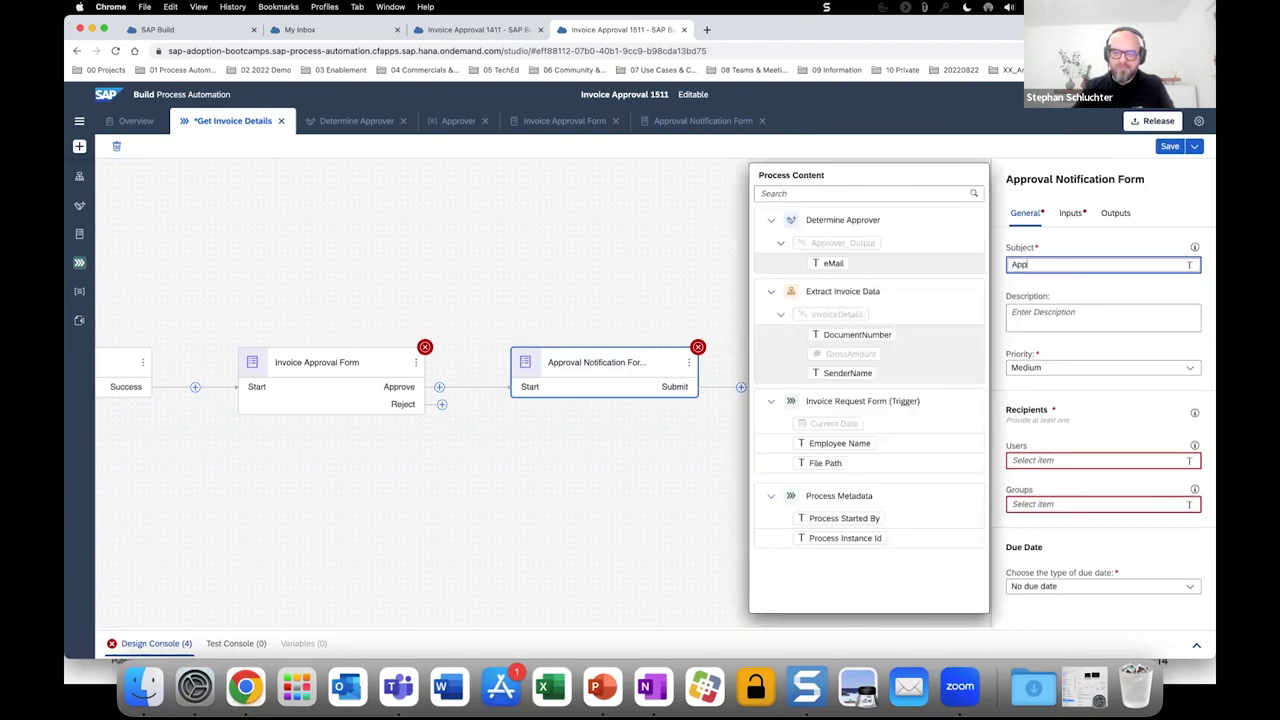
type("roved ")
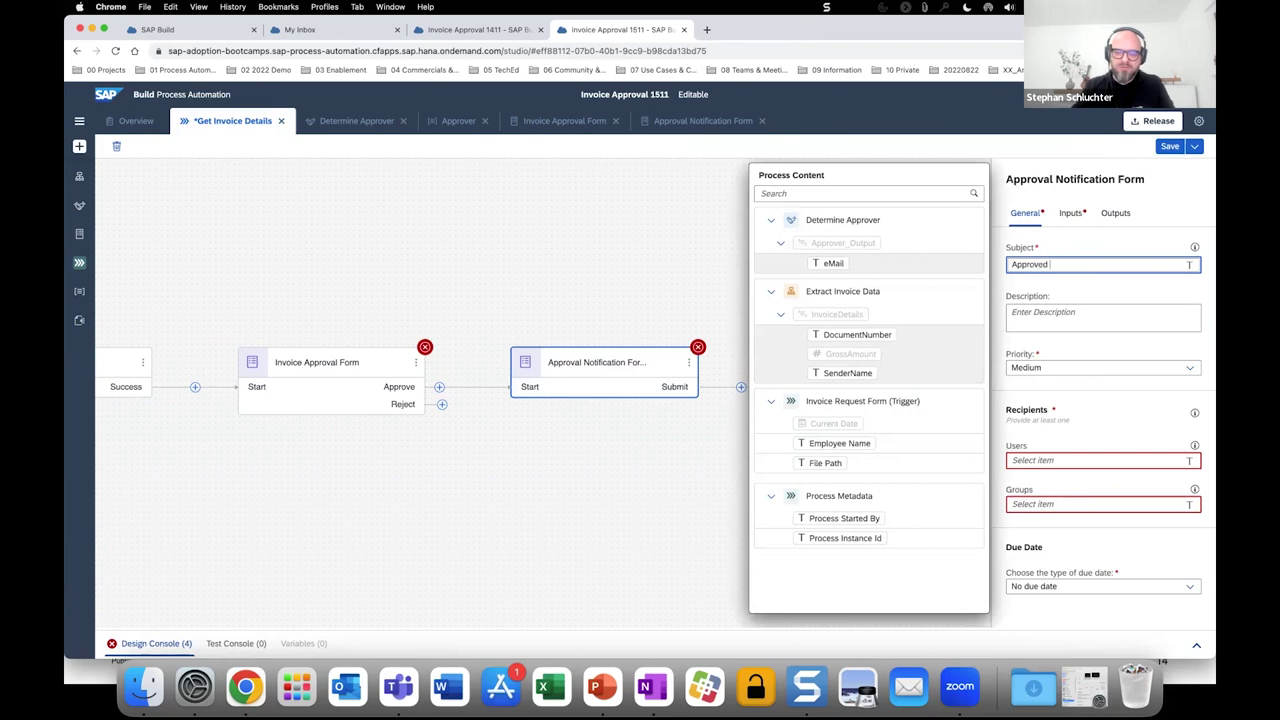
type("invoice")
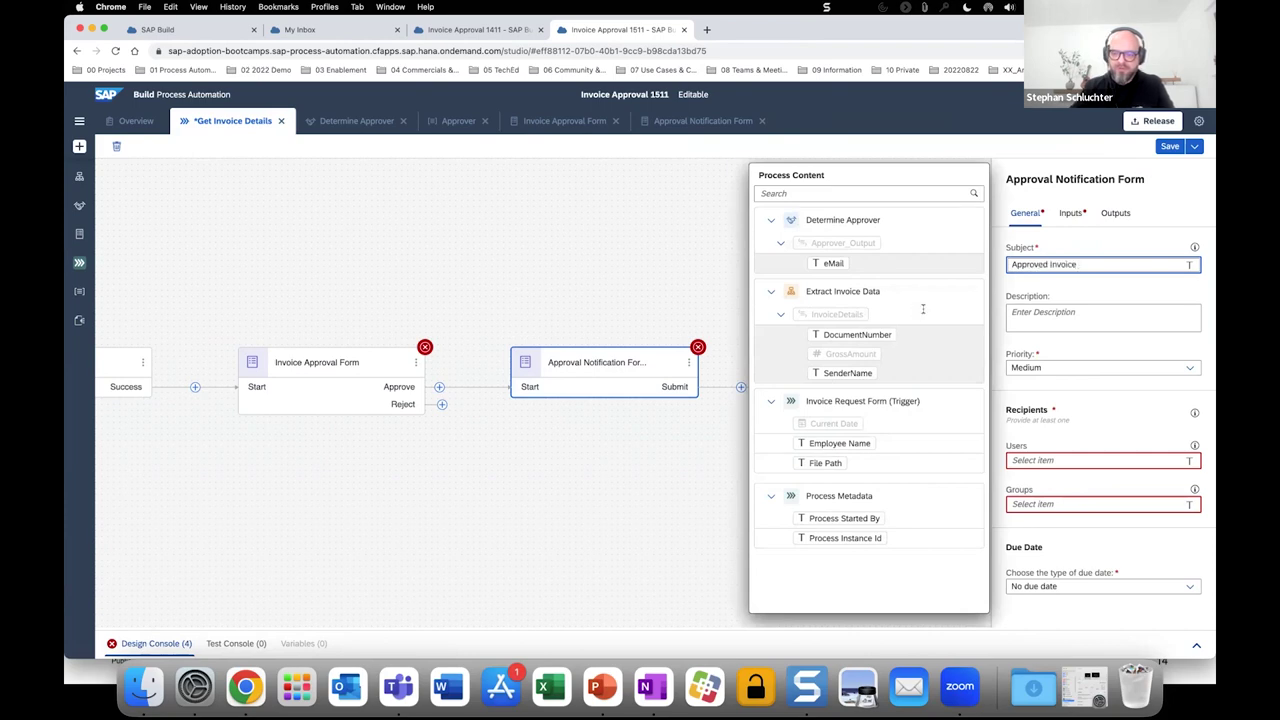
left_click(857, 334)
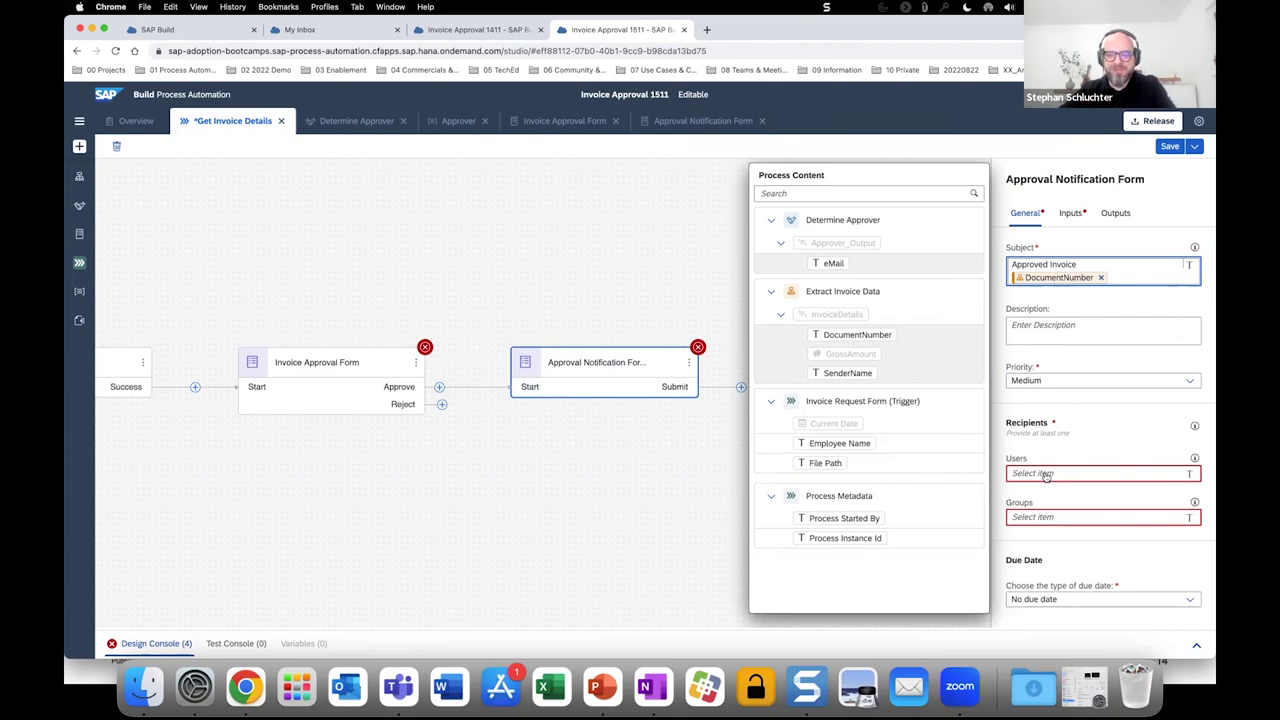
left_click(872, 517)
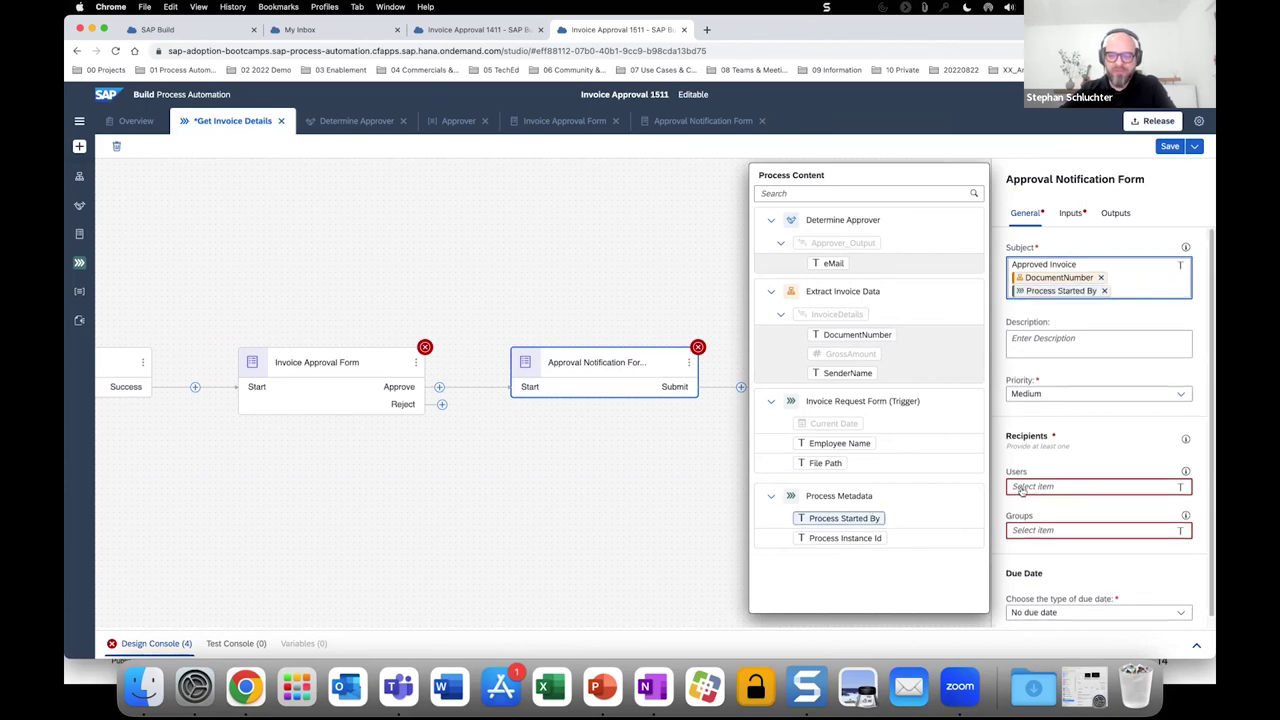
left_click(849, 518)
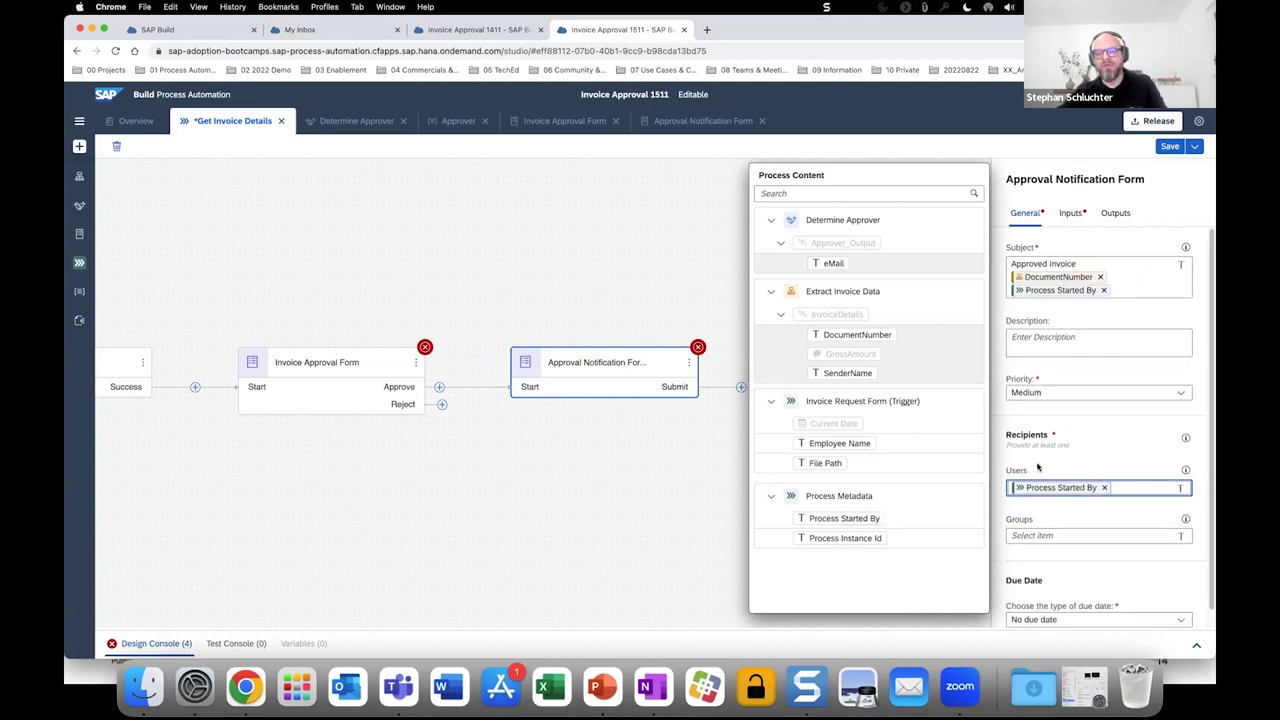
Map the Invoice Number input to DocumentNumber and save the process.
left_click(1071, 217)
left_click(1050, 272)
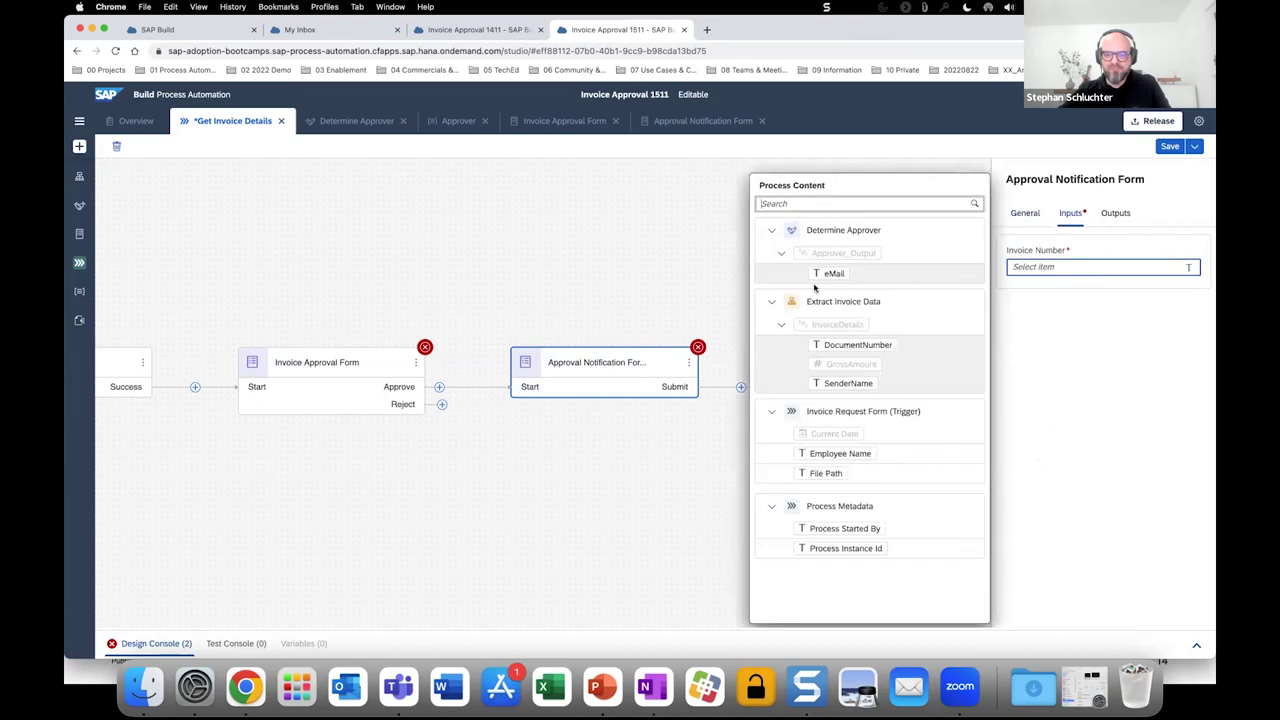
left_click(836, 345)
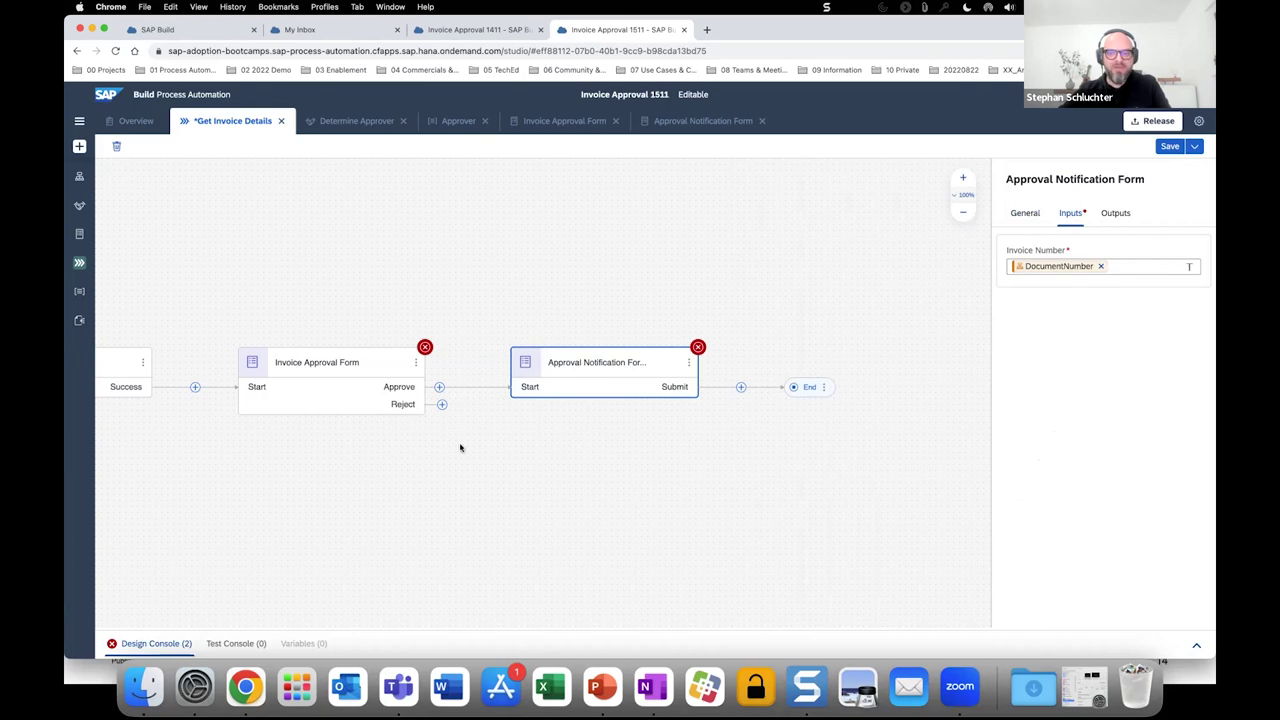
key("super+s")
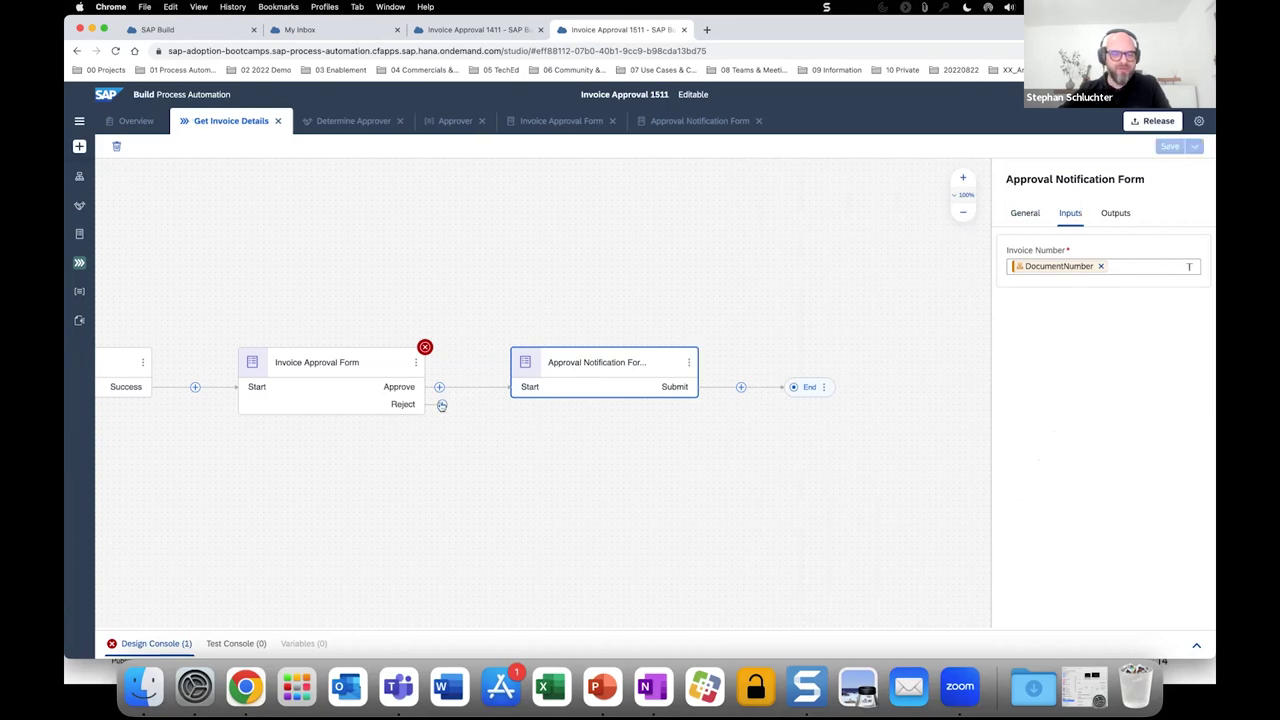
Create a new form named 'Rejection Notification' following the Reject outcome.
left_click(442, 405)
mouse_move(474, 427)
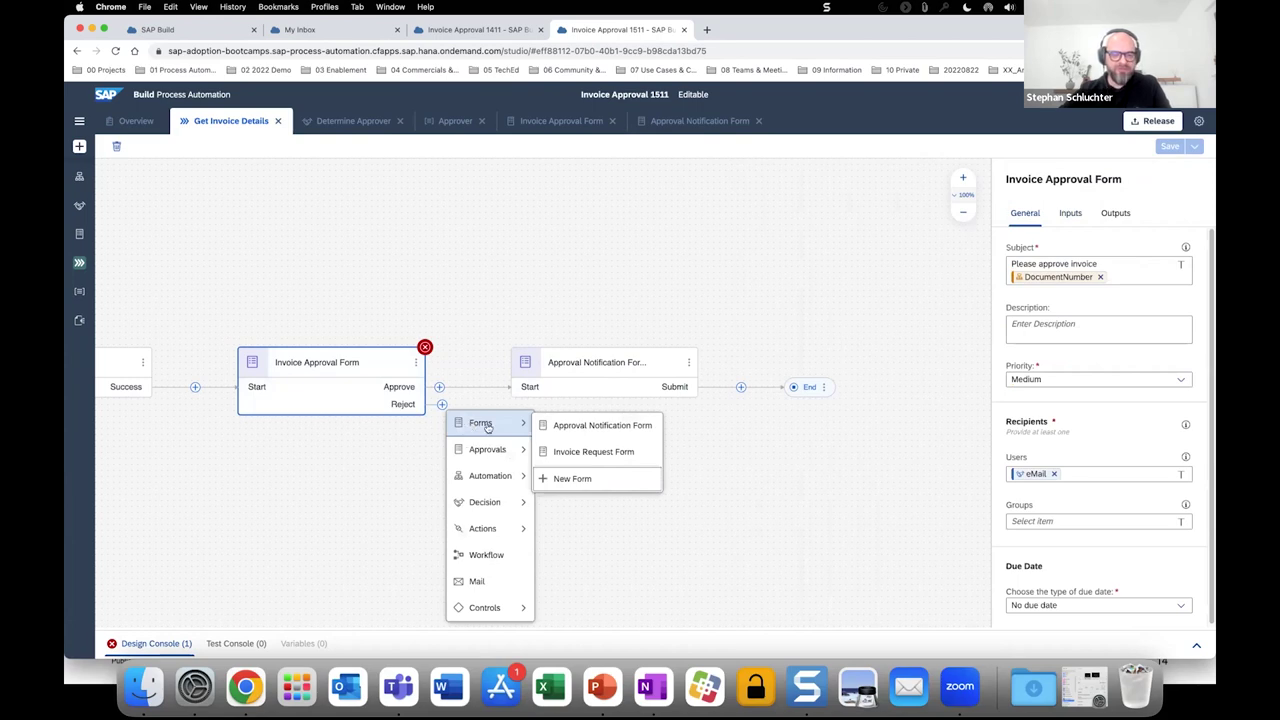
left_click(566, 479)
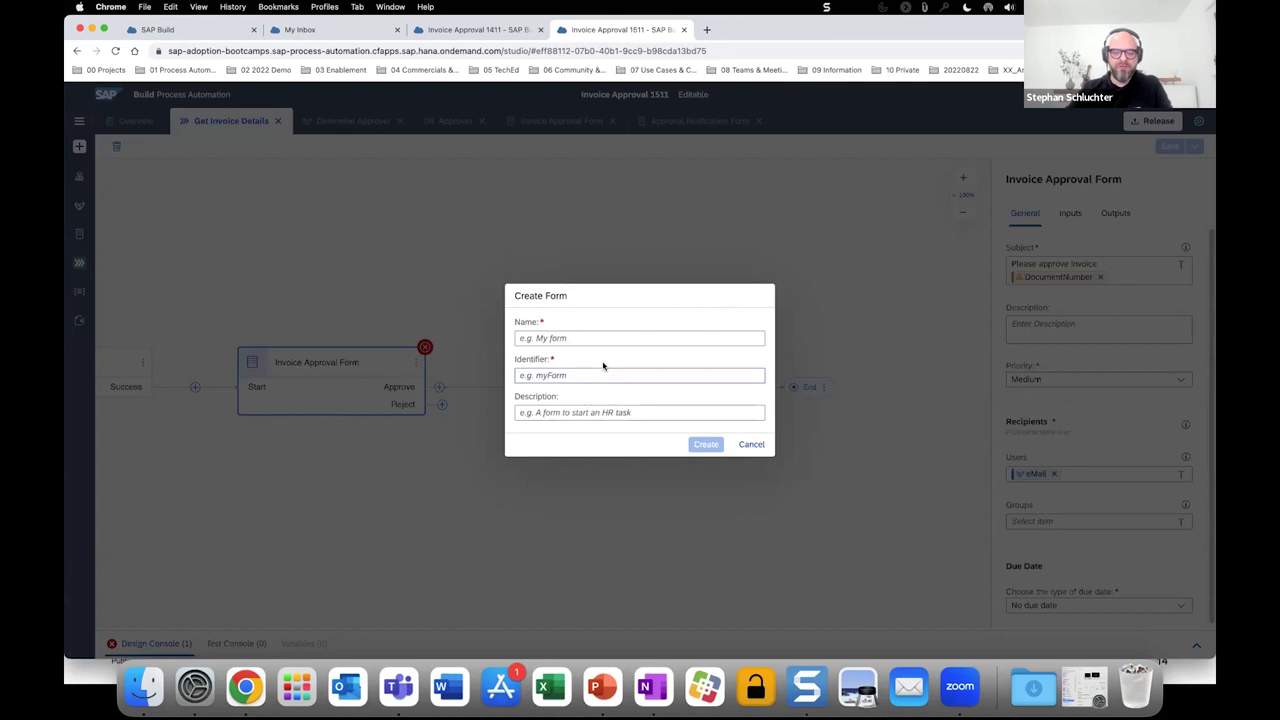
type("a")
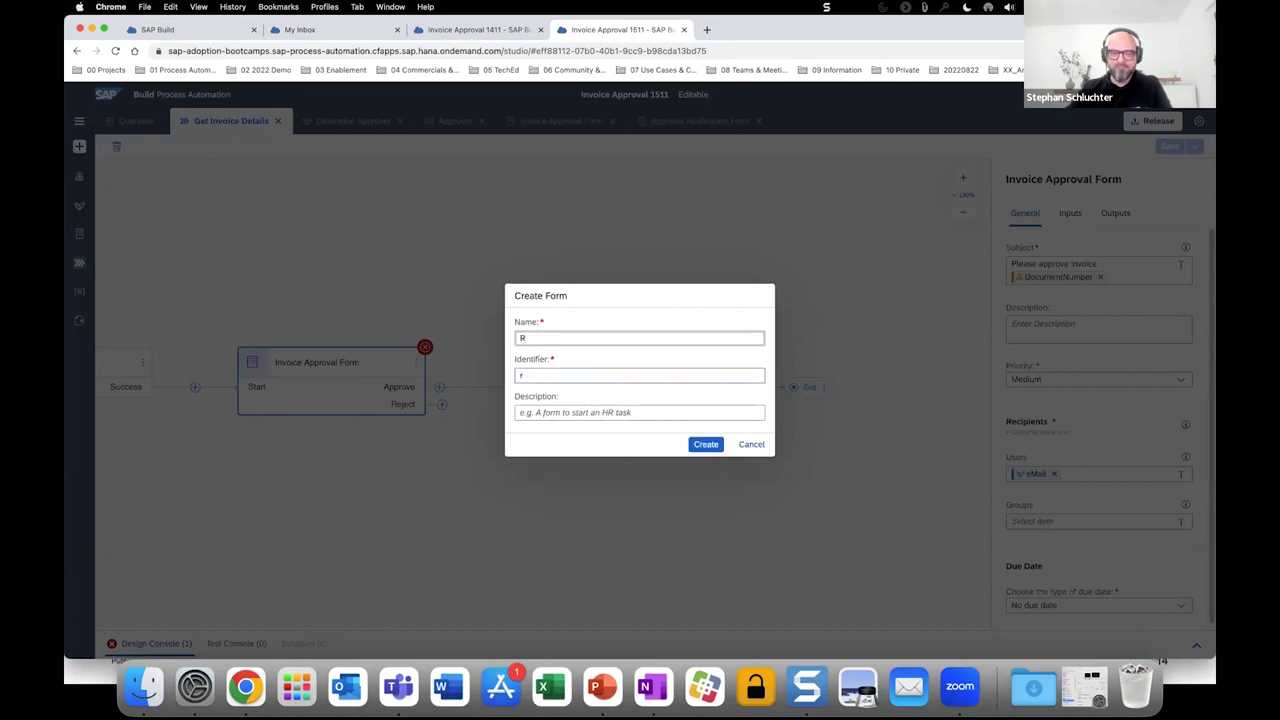
key("BackSpace")
type("Re")
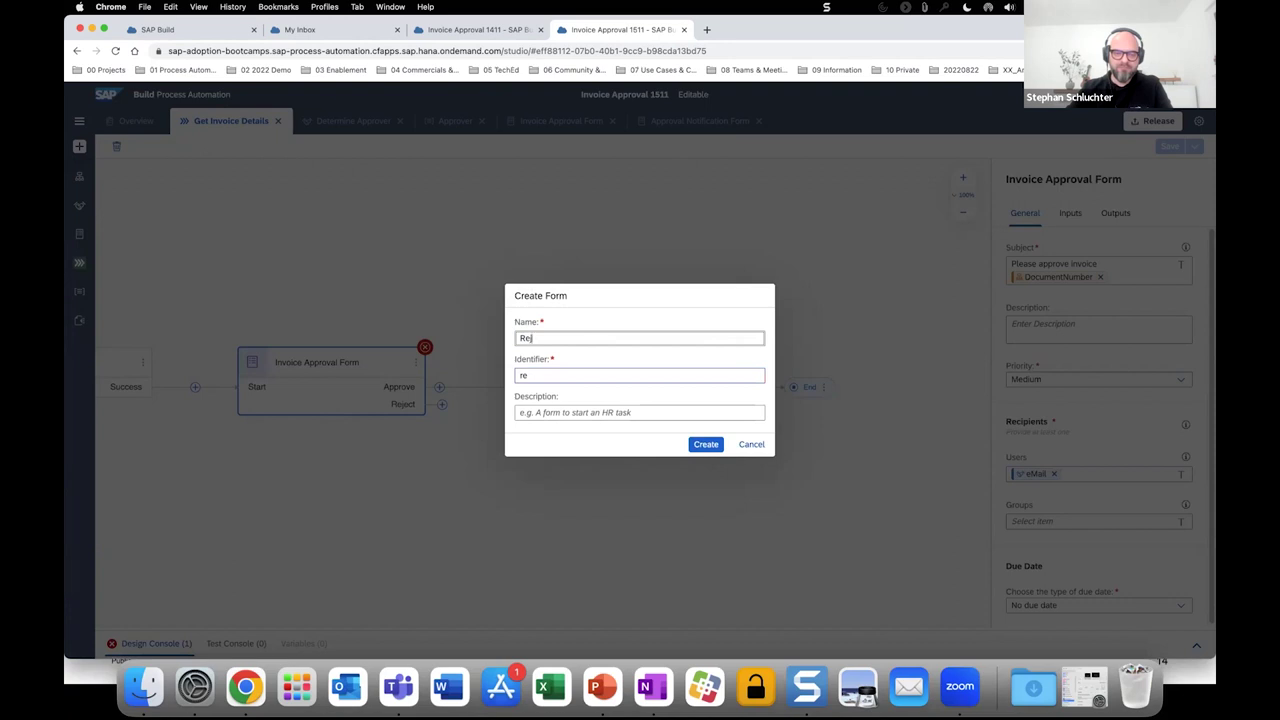
type("jection No")
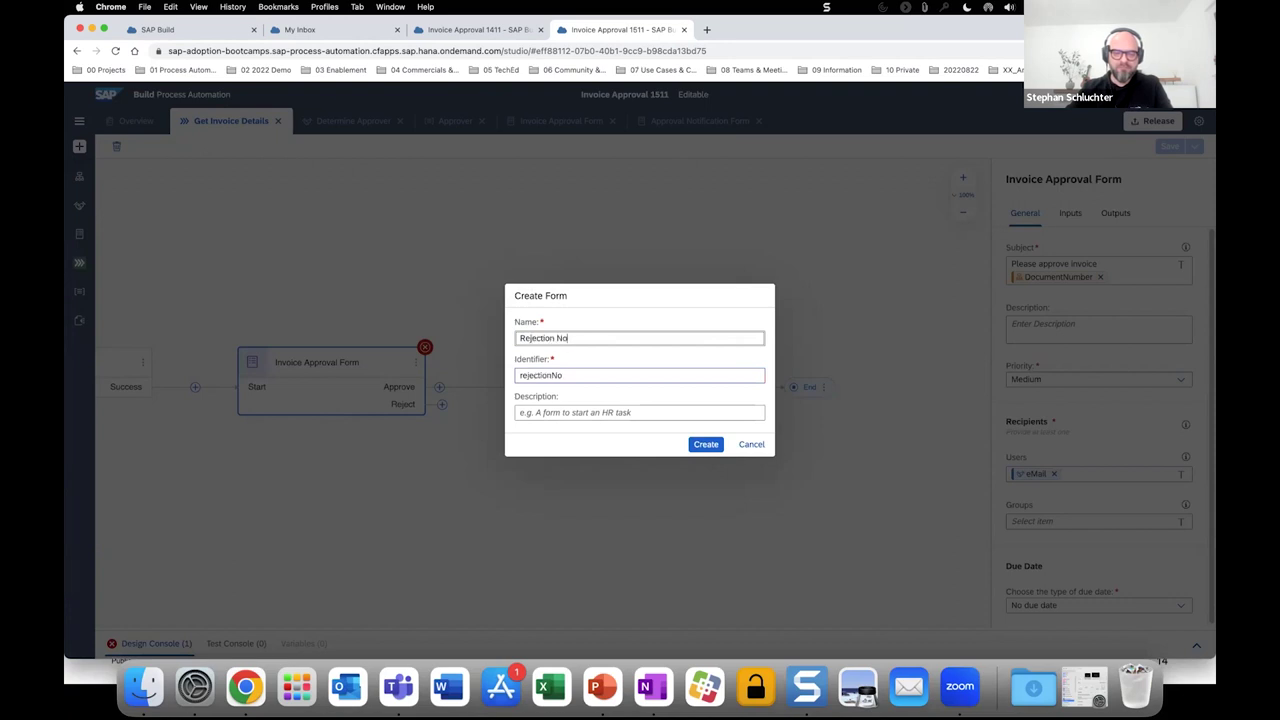
type("tification")
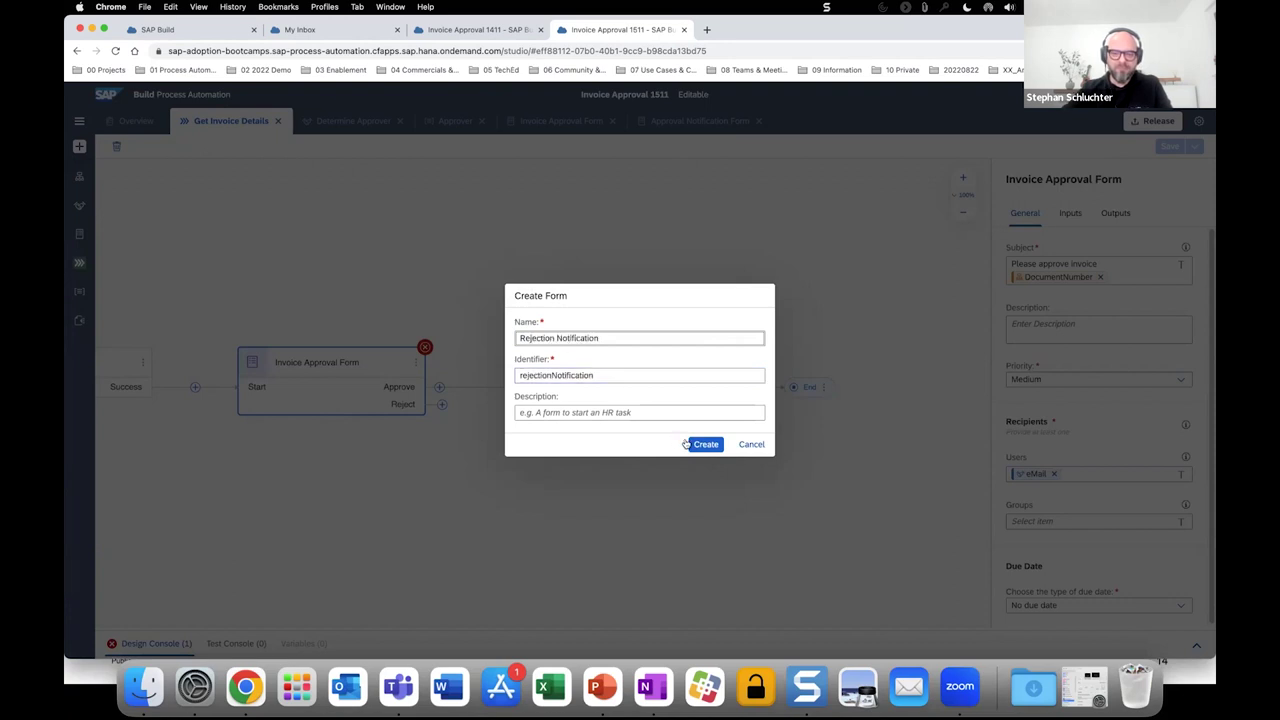
left_click(705, 444)
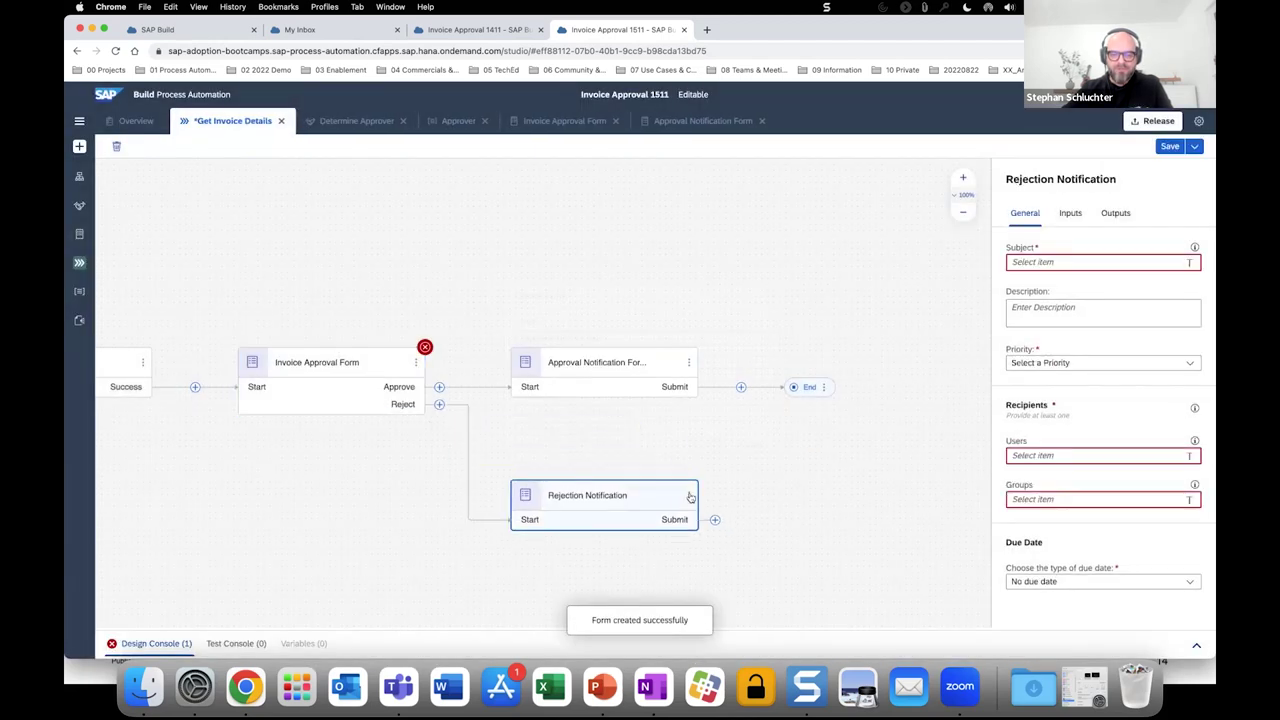
left_click(689, 496)
Add headline 'Rejected Invoice' and paragraph 'Your invoice has been rejected' to the Rejection Notification form.
left_click(707, 516)
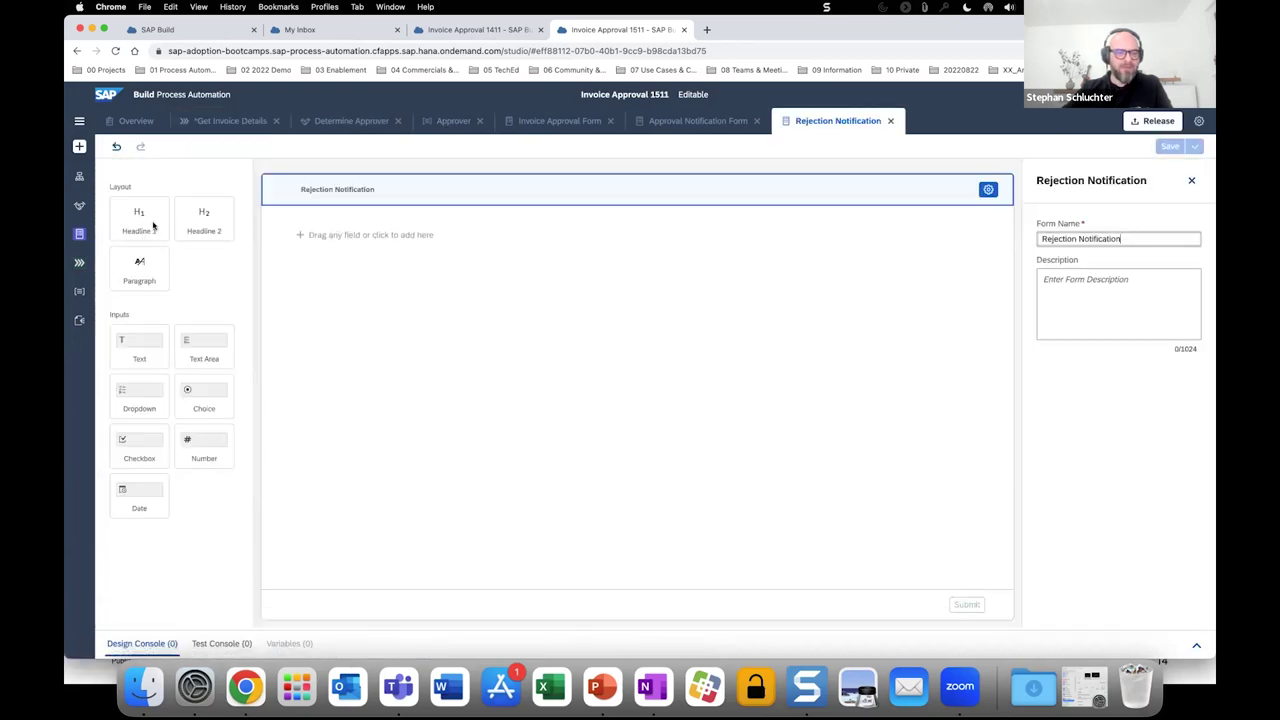
left_click(153, 227)
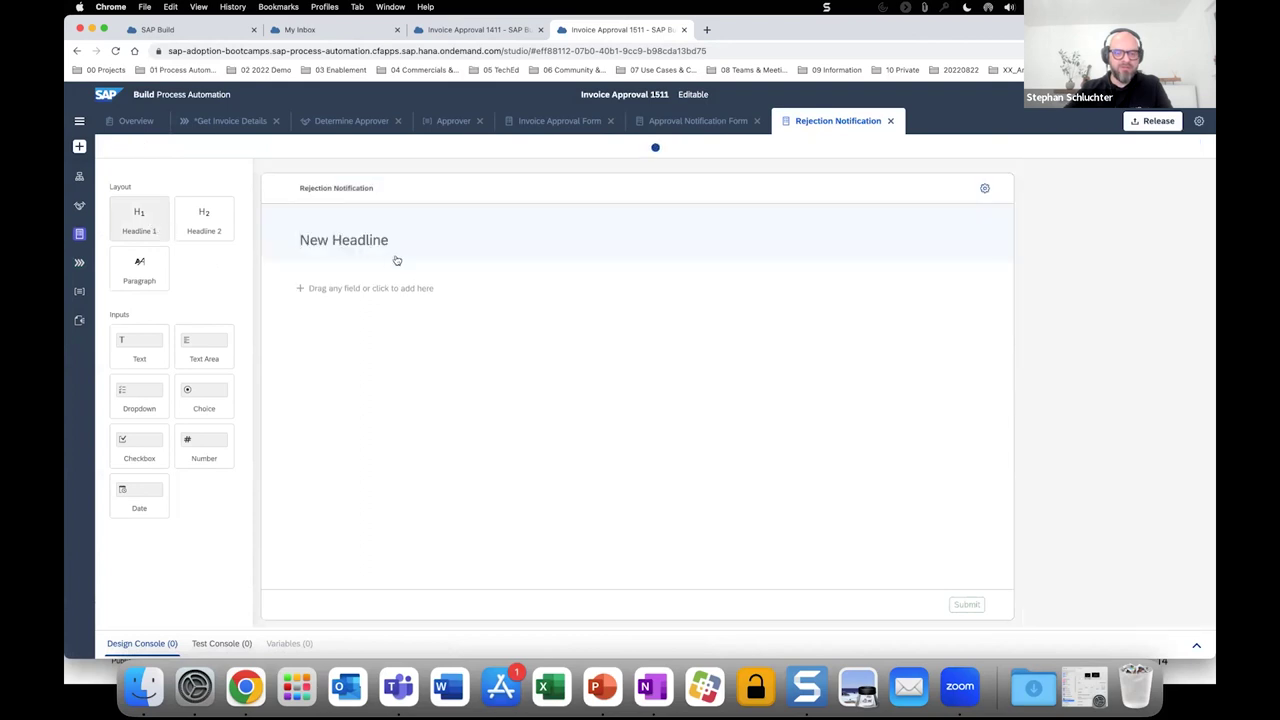
type("Rejected Invoice")
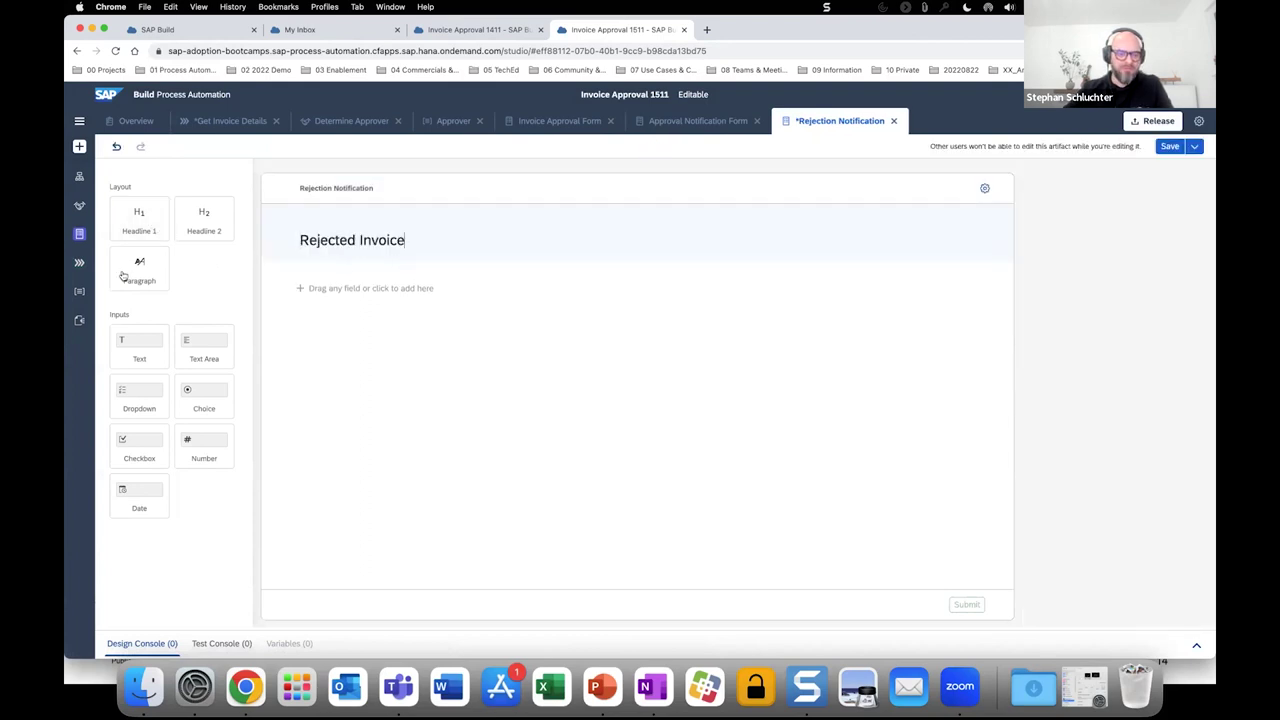
left_click_drag(125, 274, 320, 292)
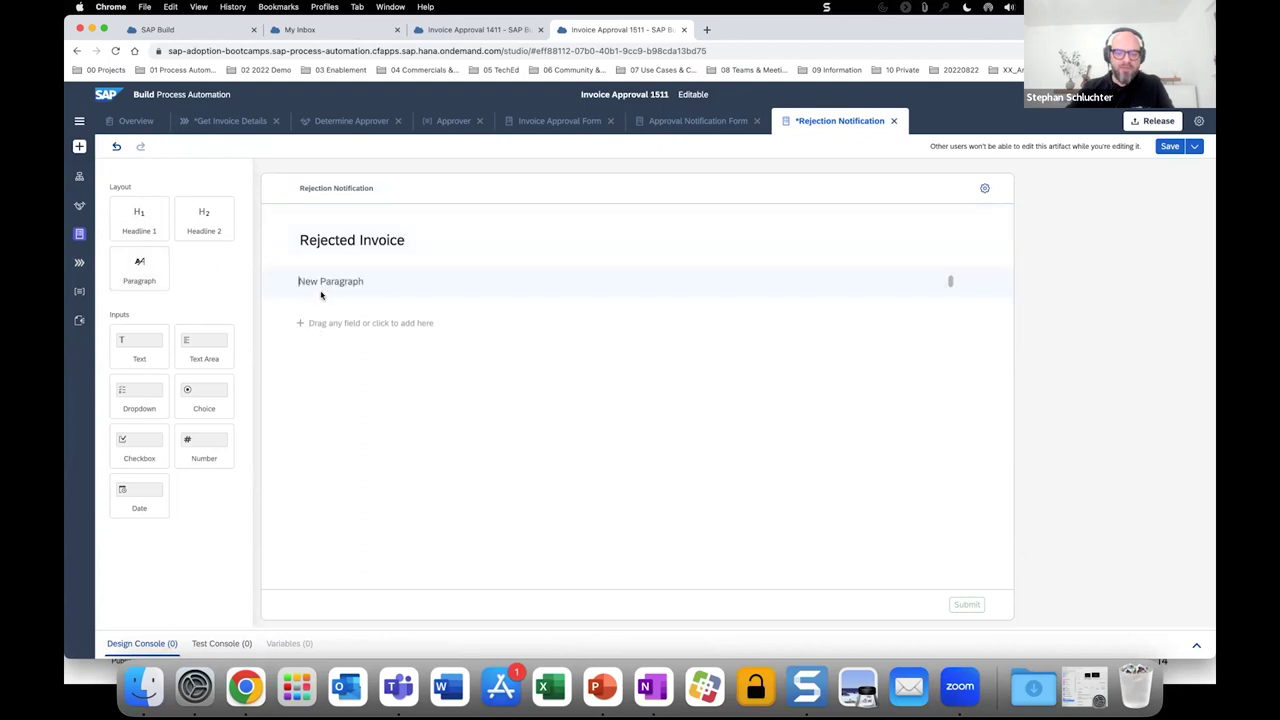
type("YOur ")
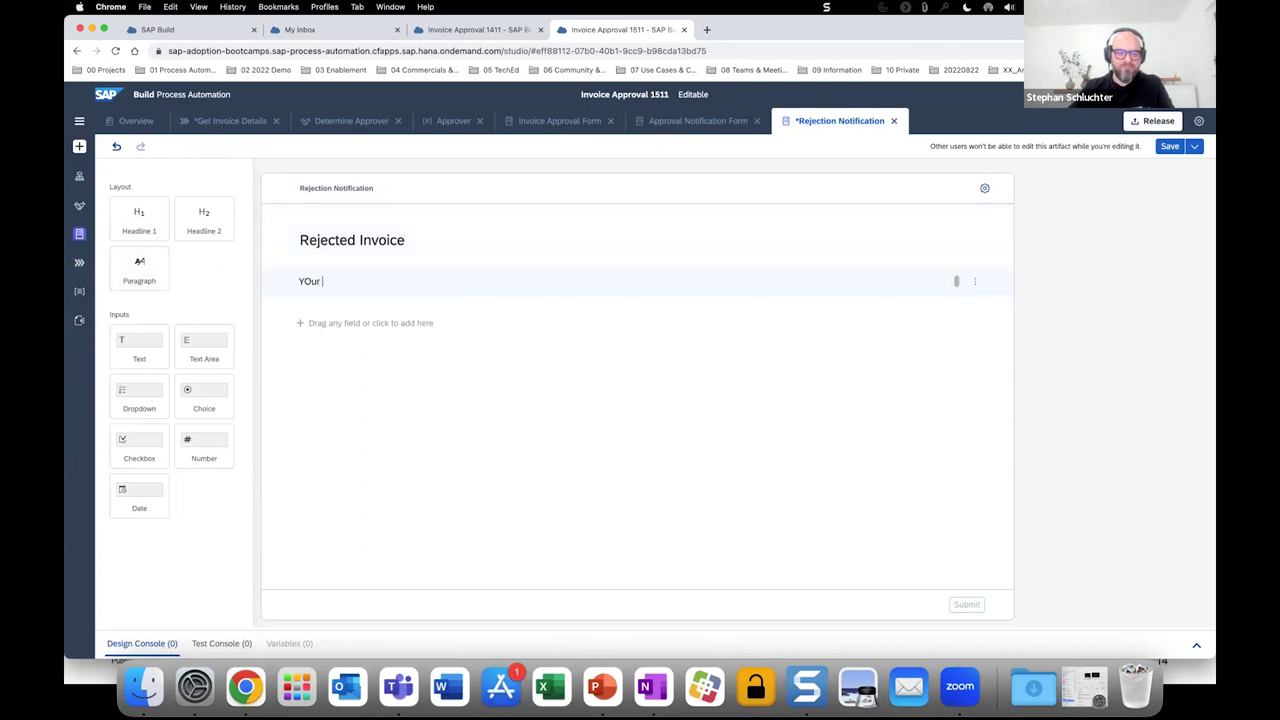
type("ur invoice has been ")
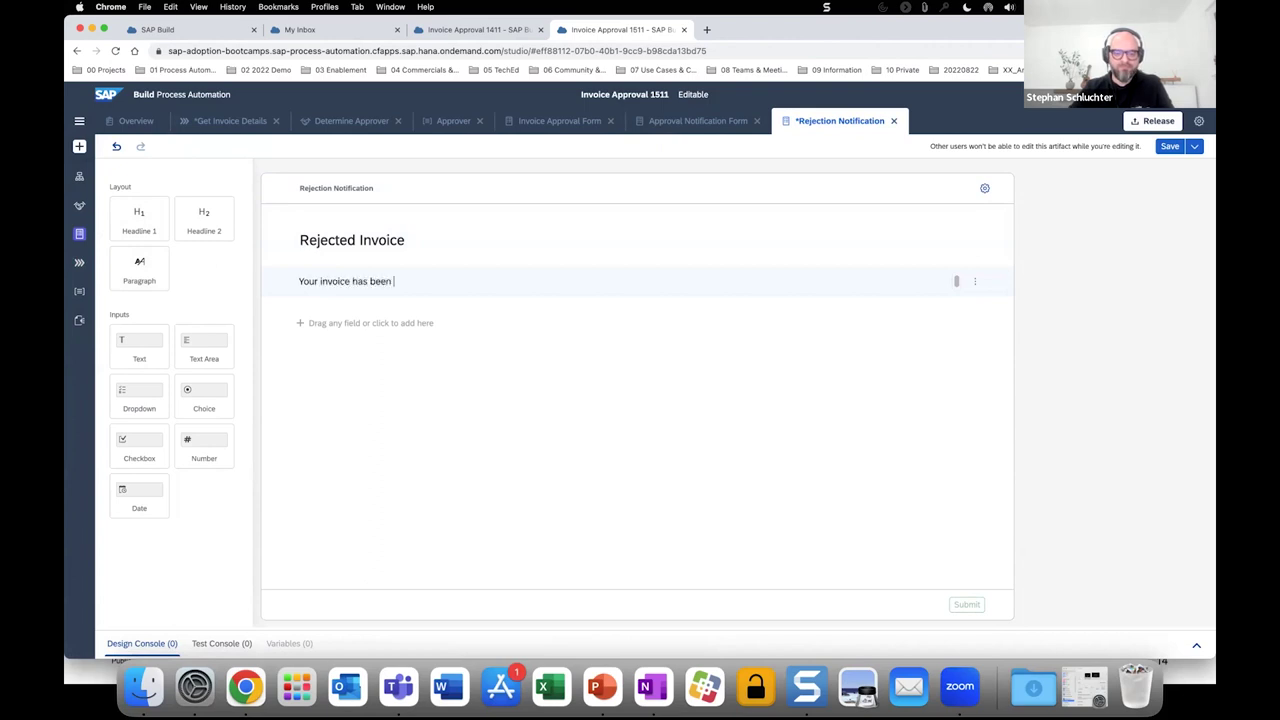
type("reject4d")
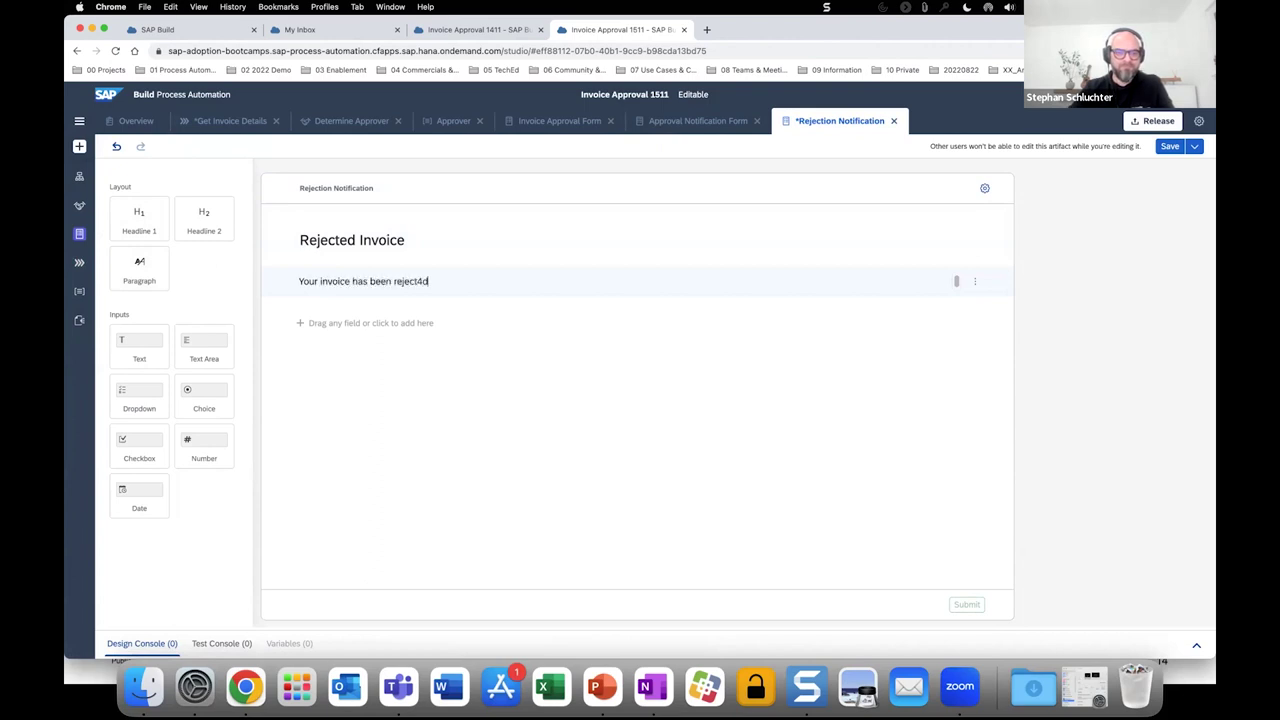
key("BackSpace")
key("BackSpace")
type("ed")
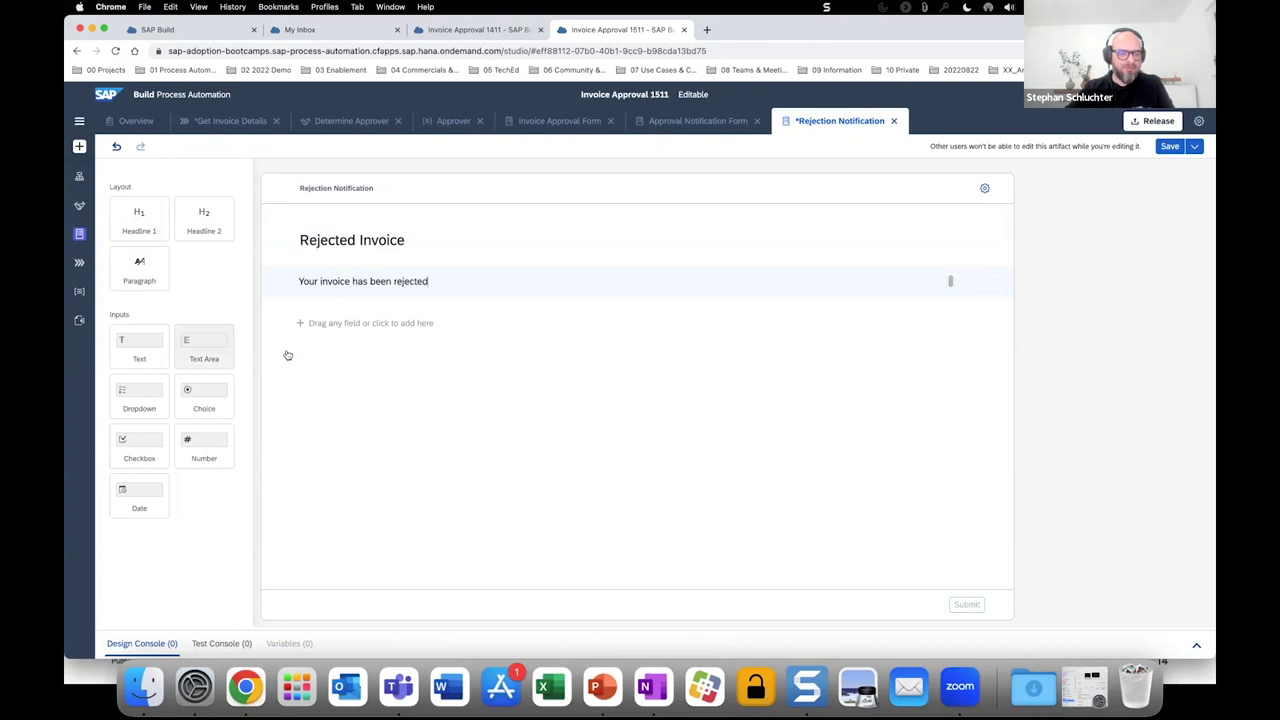
Add a read-only text field labelled 'Invoice Number' below the message.
left_click_drag(287, 355, 325, 345)
type("I")
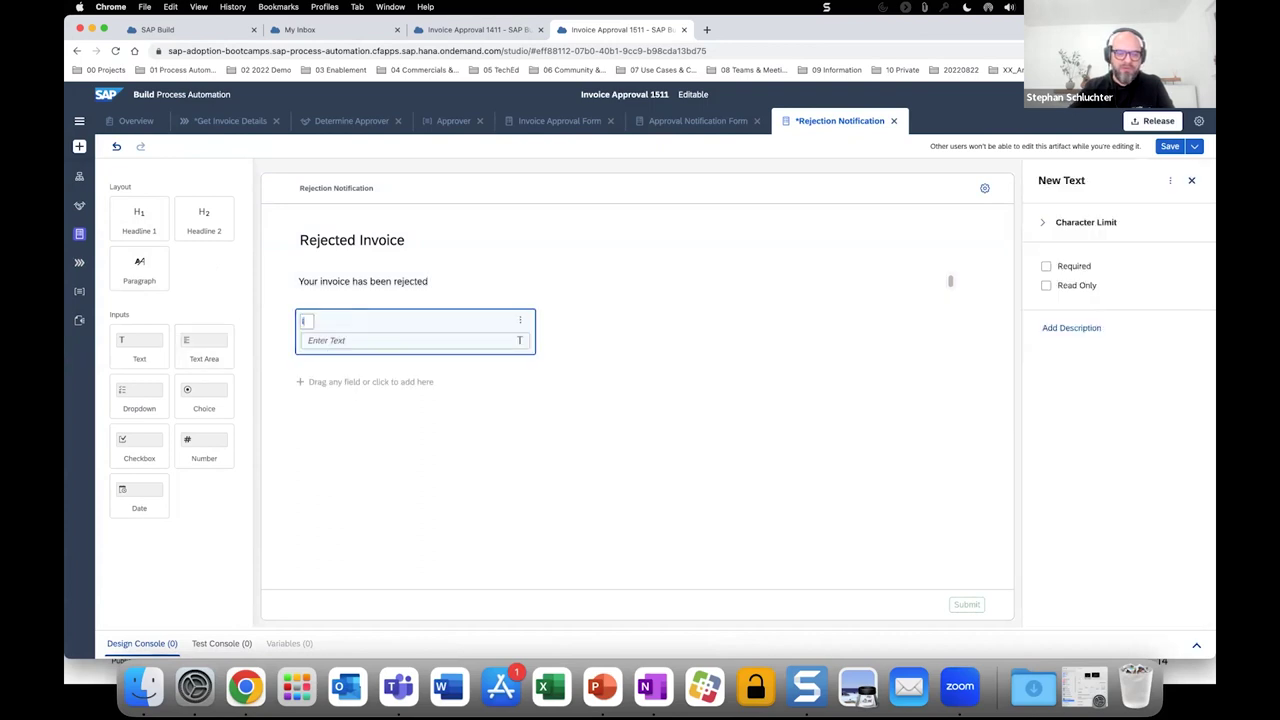
type("nvoice Number")
left_click(1046, 285)
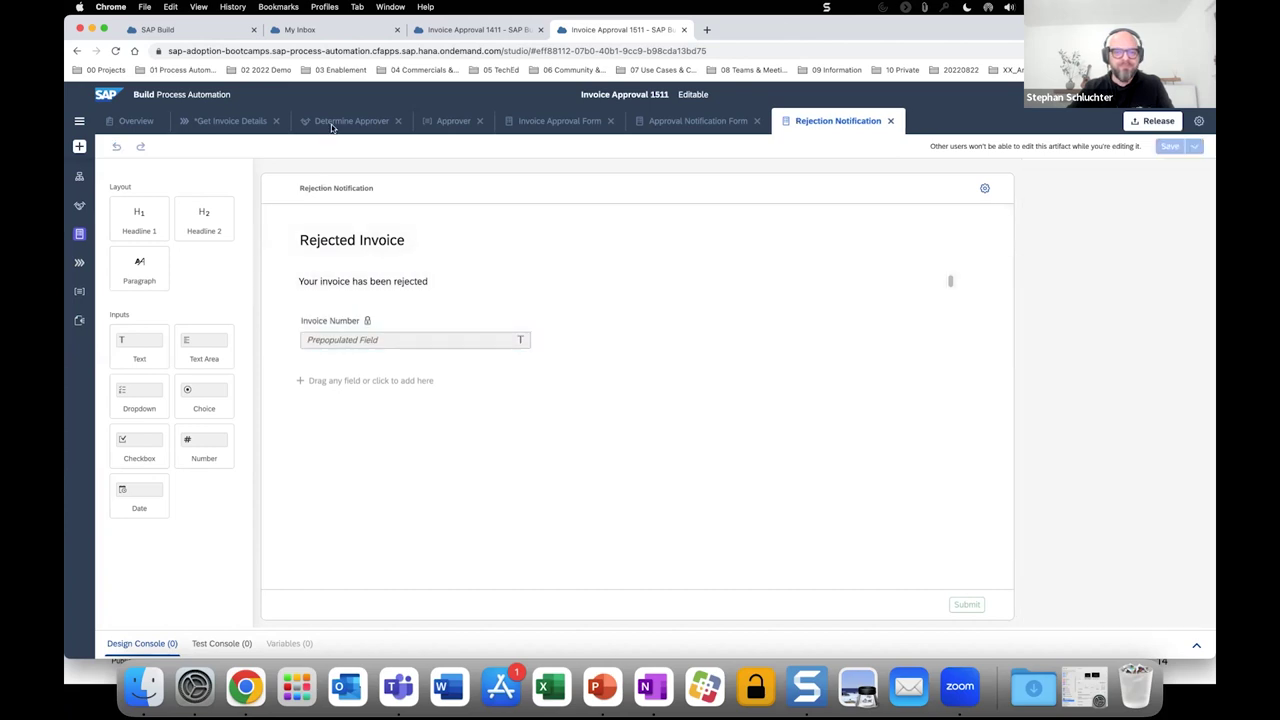
Set the Rejection Notification subject to 'Rejected Invoice' plus DocumentNumber and Process Started By.
left_click(222, 124)
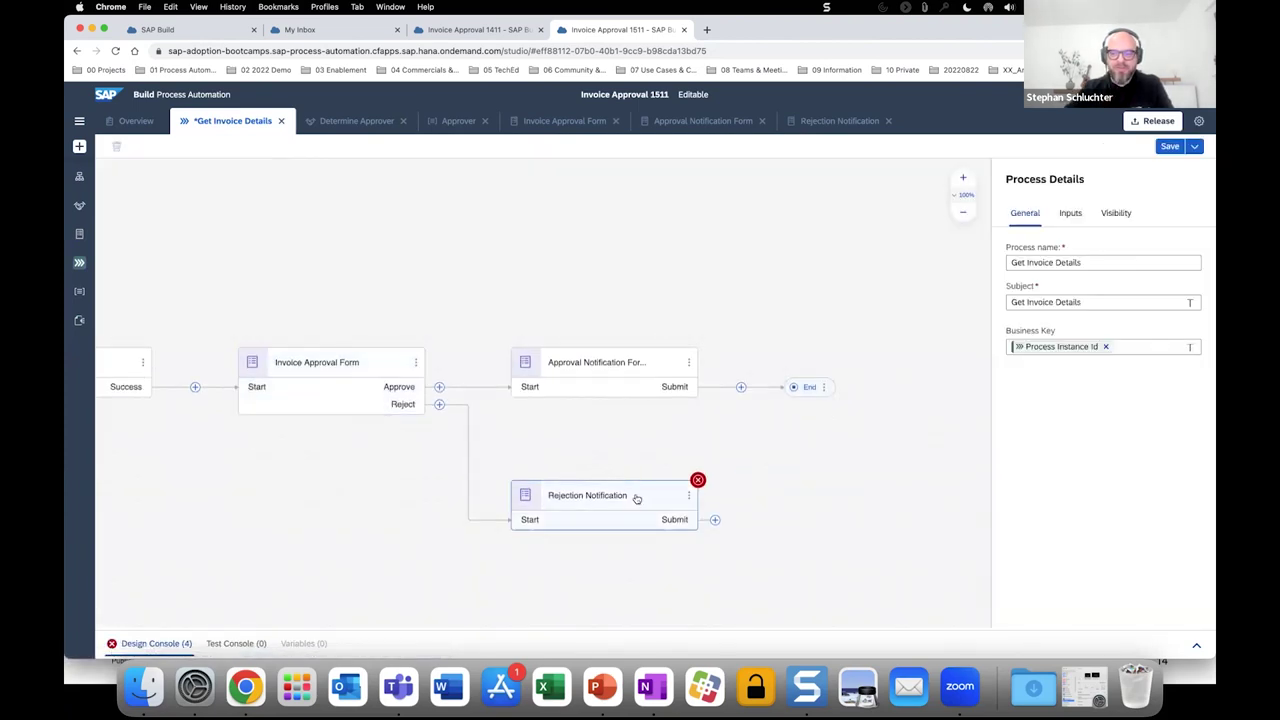
left_click(637, 498)
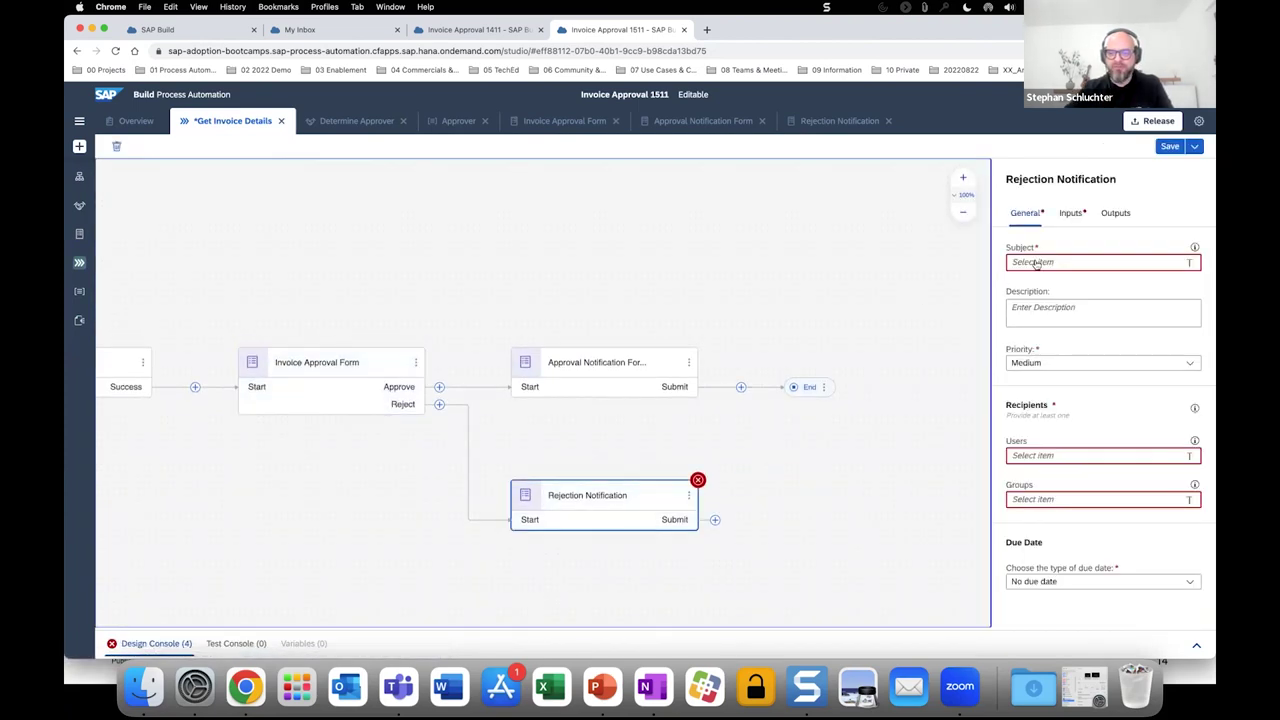
left_click(1036, 263)
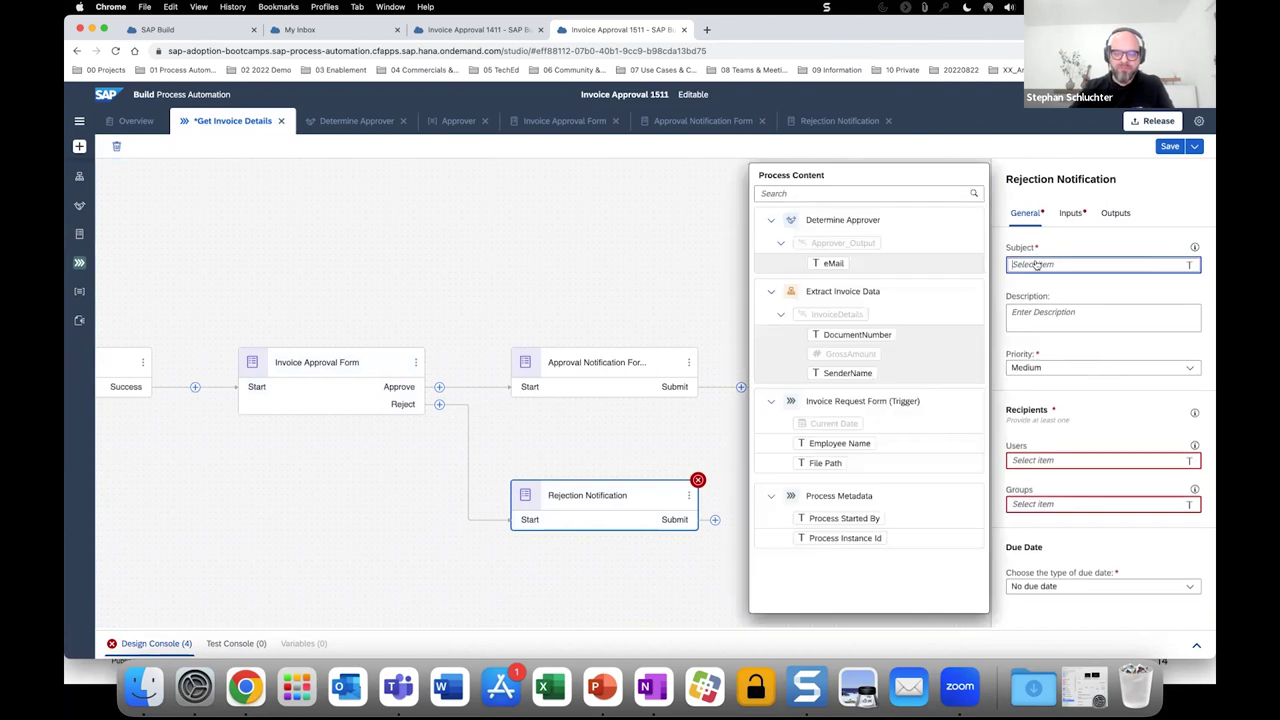
type("Rejec")
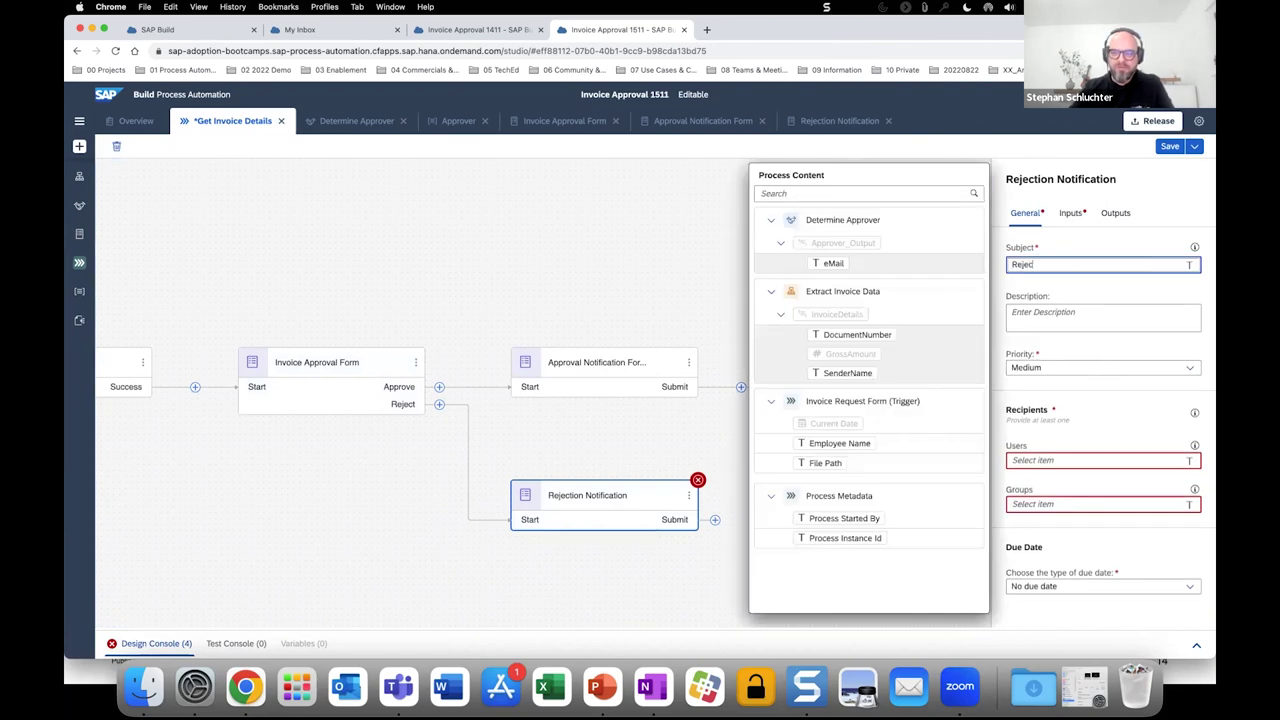
type("ted")
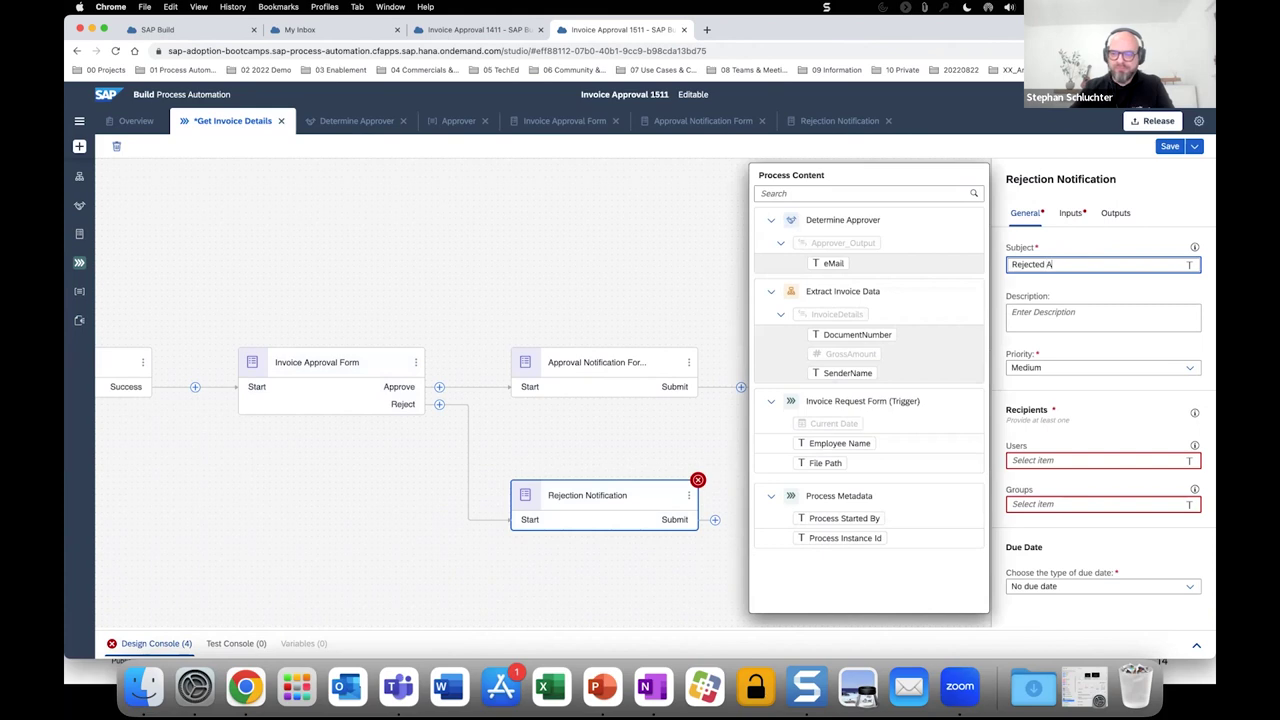
type(" Invoice")
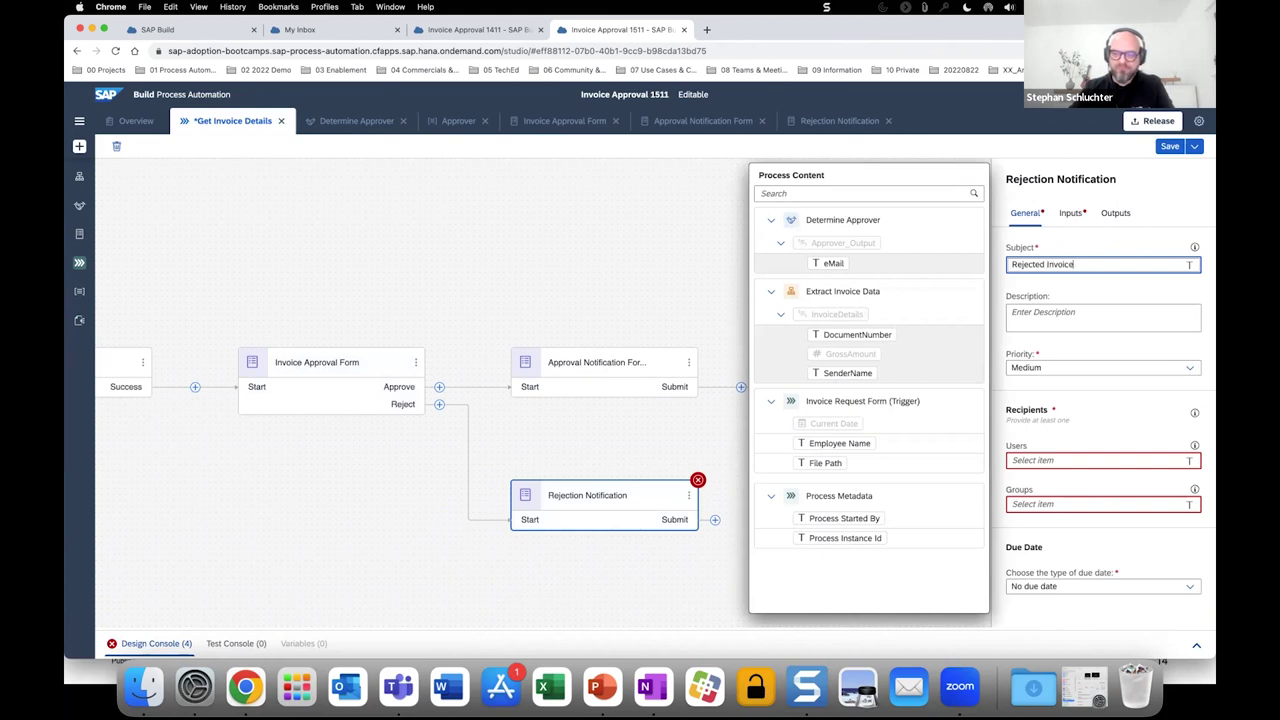
left_click(846, 335)
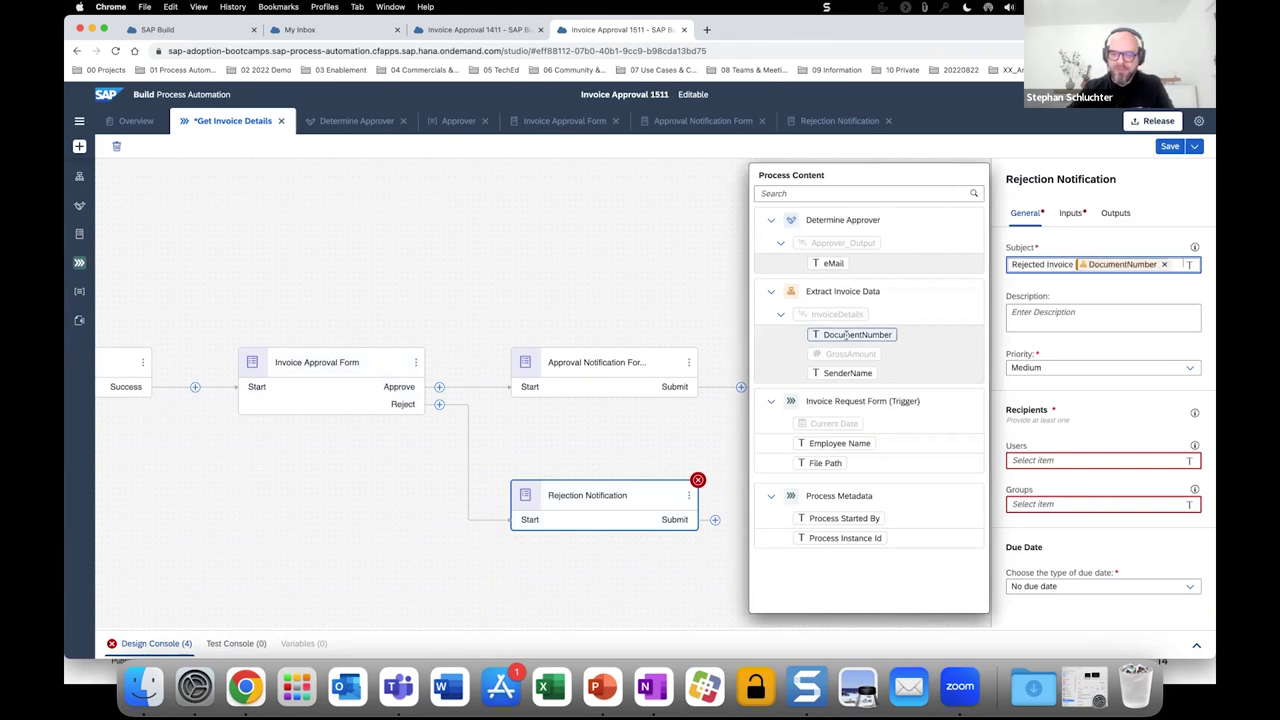
left_click(857, 335)
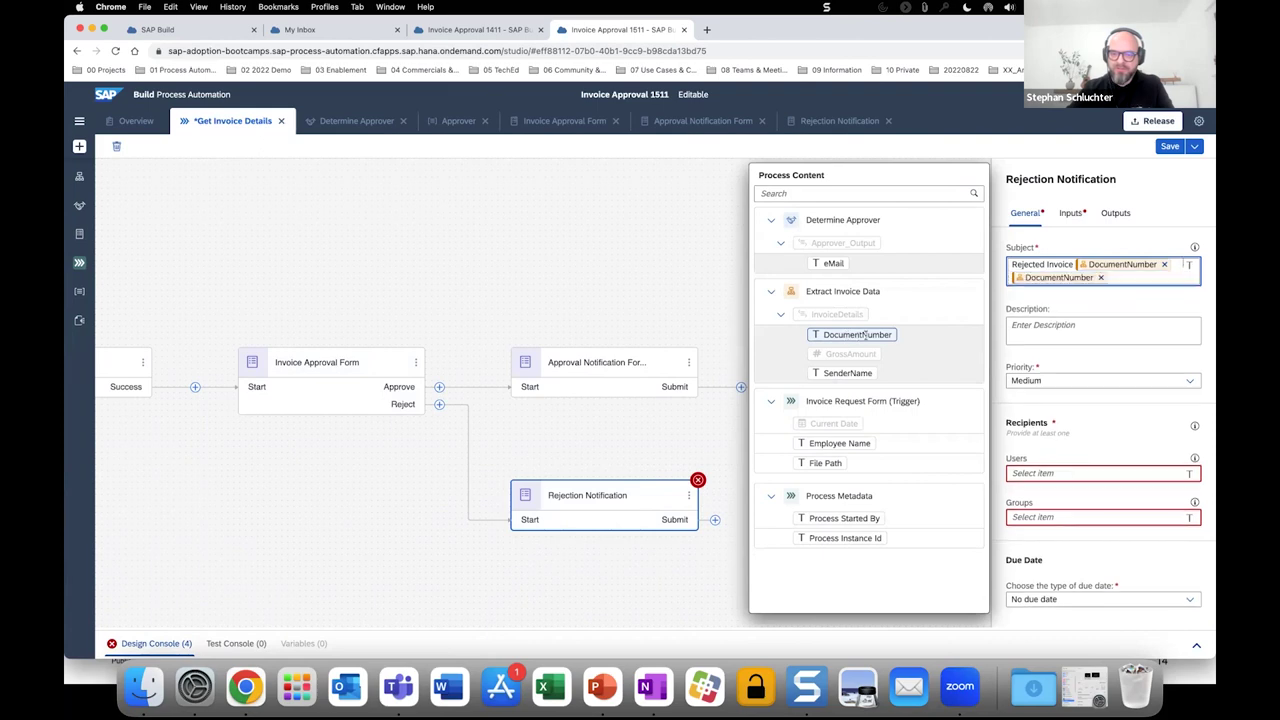
left_click(1100, 279)
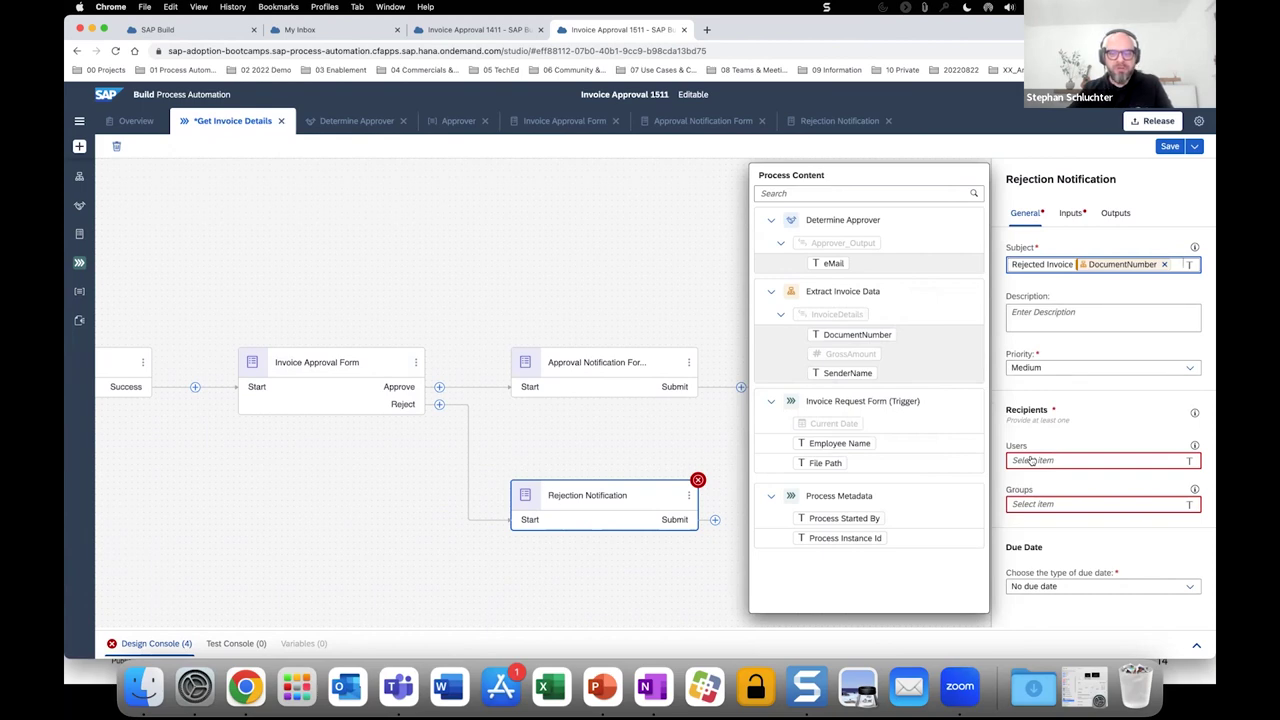
left_click(853, 518)
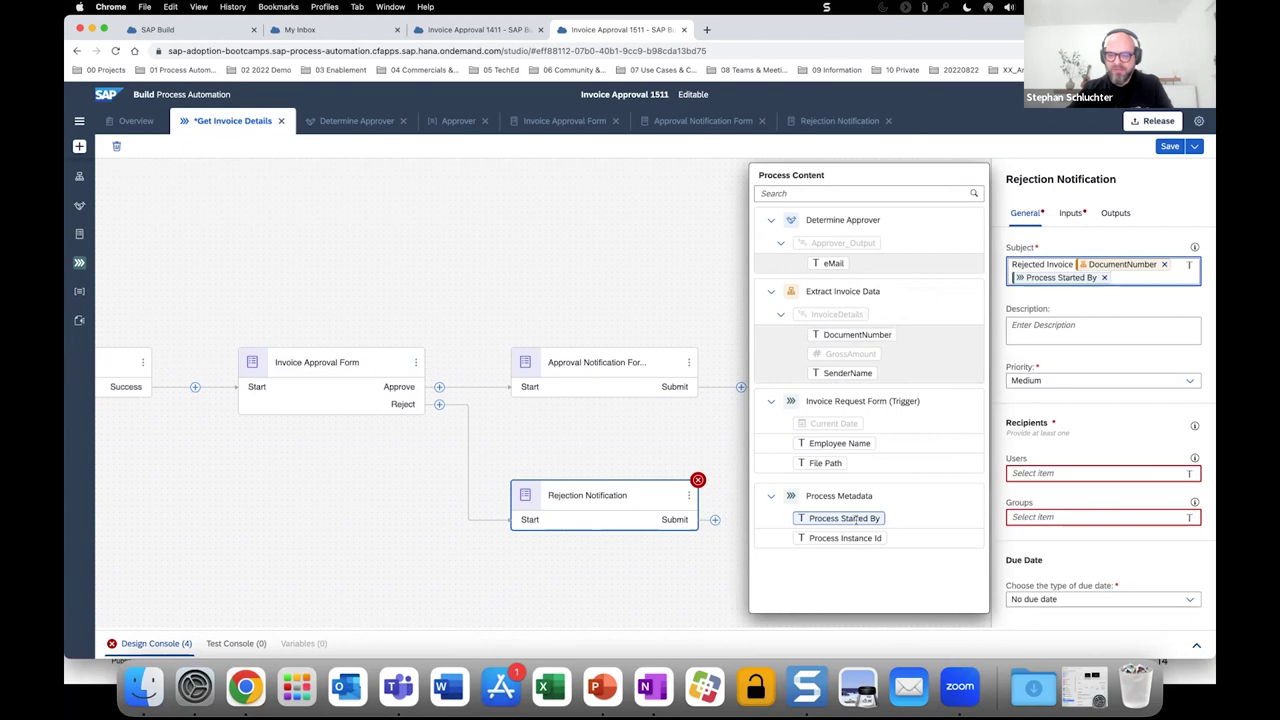
Make Process Started By the notification's recipient user.
left_click(1025, 472)
left_click(857, 520)
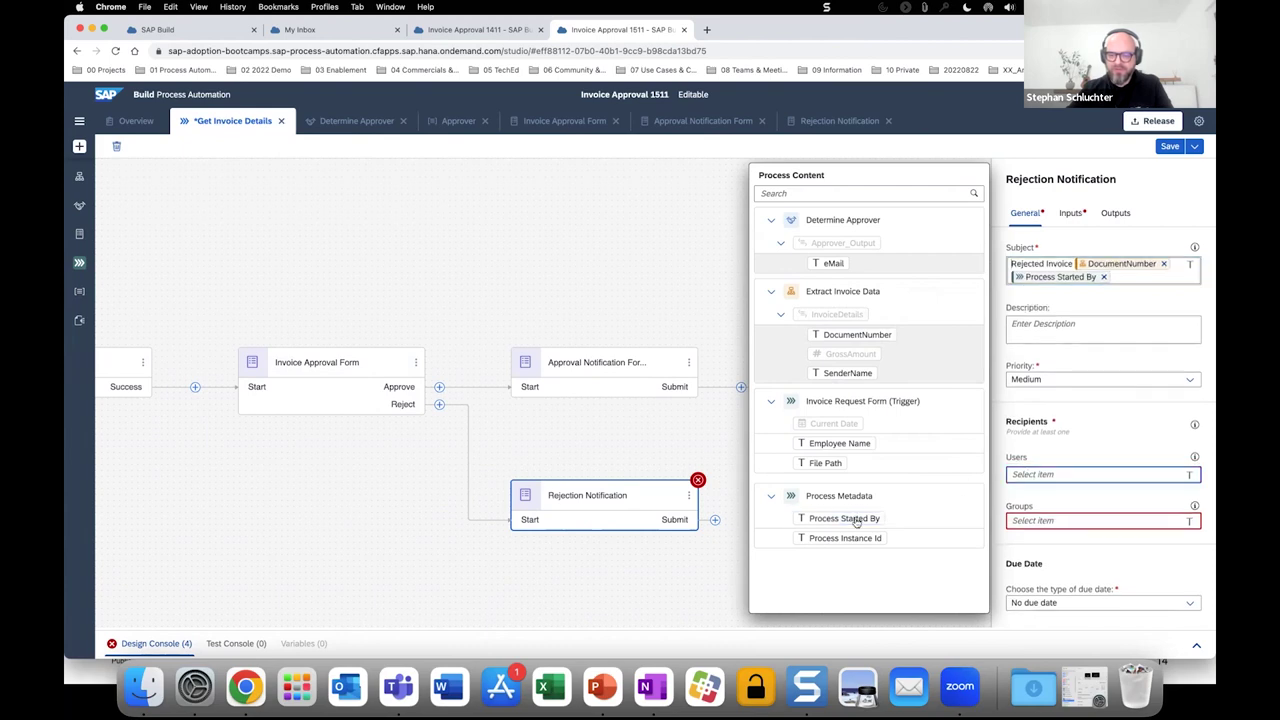
left_click(1070, 215)
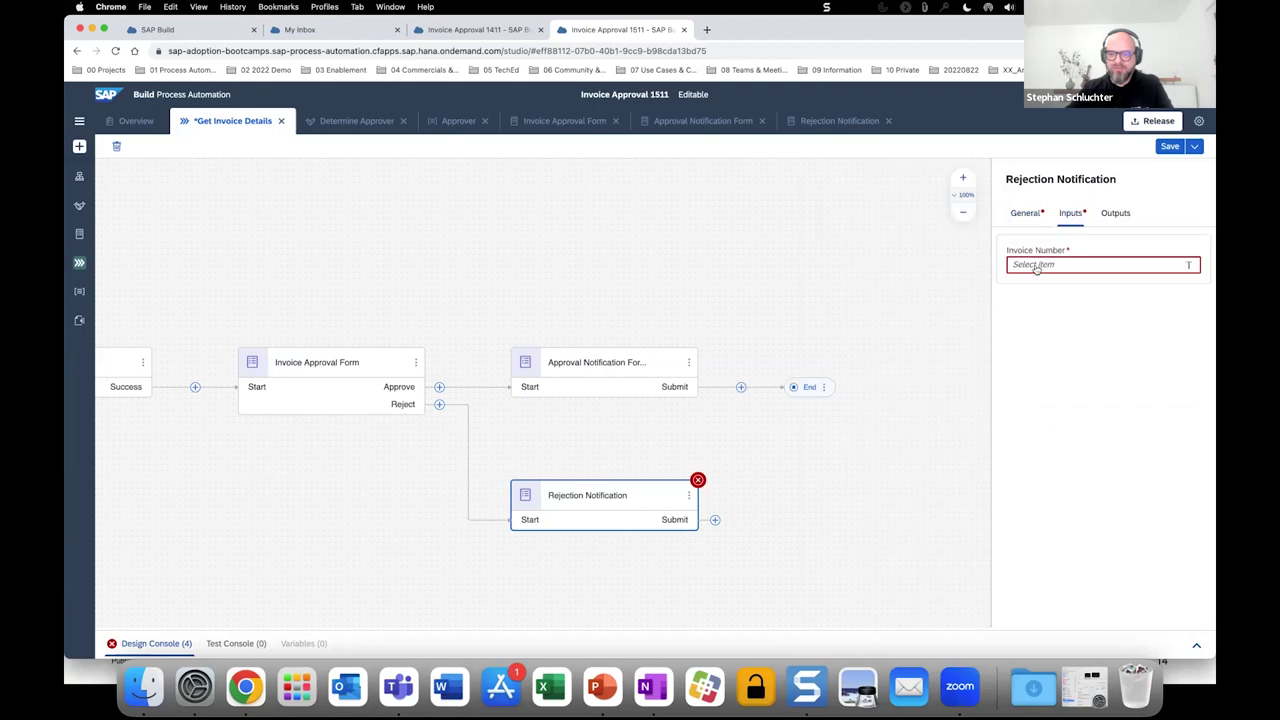
Map the Invoice Number input to DocumentNumber and check the remaining invalid form outputs error.
left_click(1036, 266)
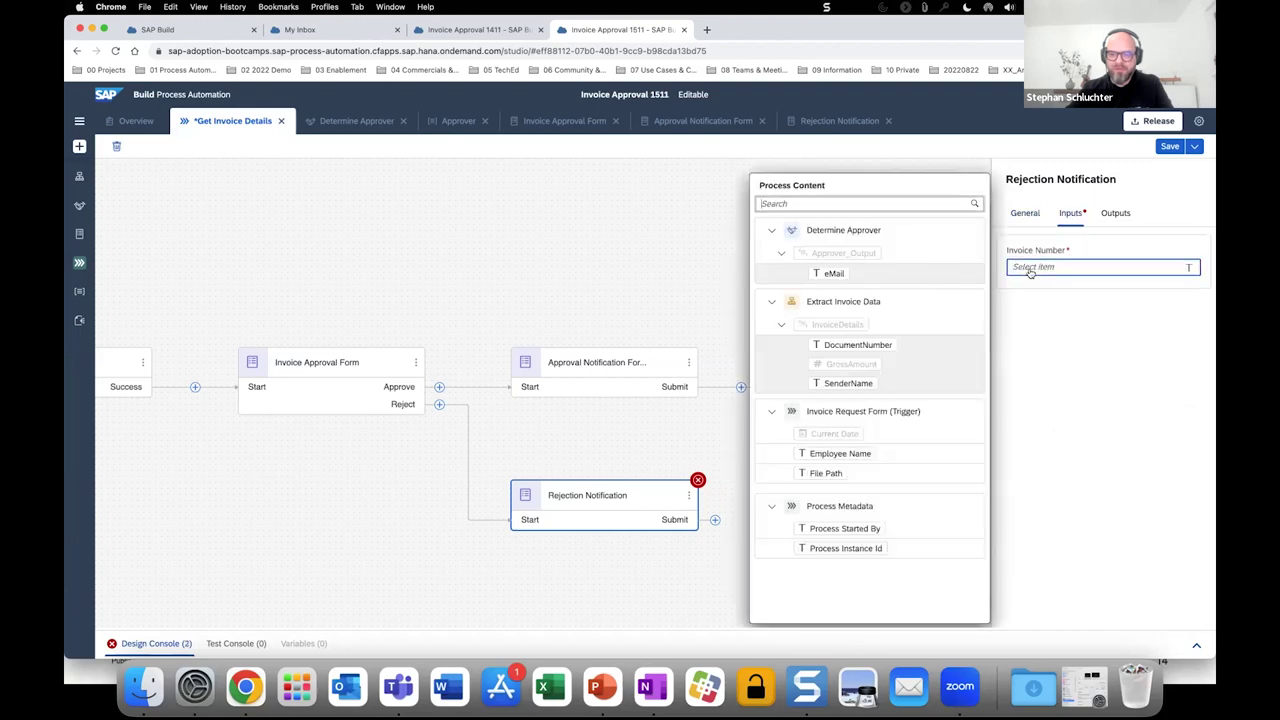
left_click(858, 344)
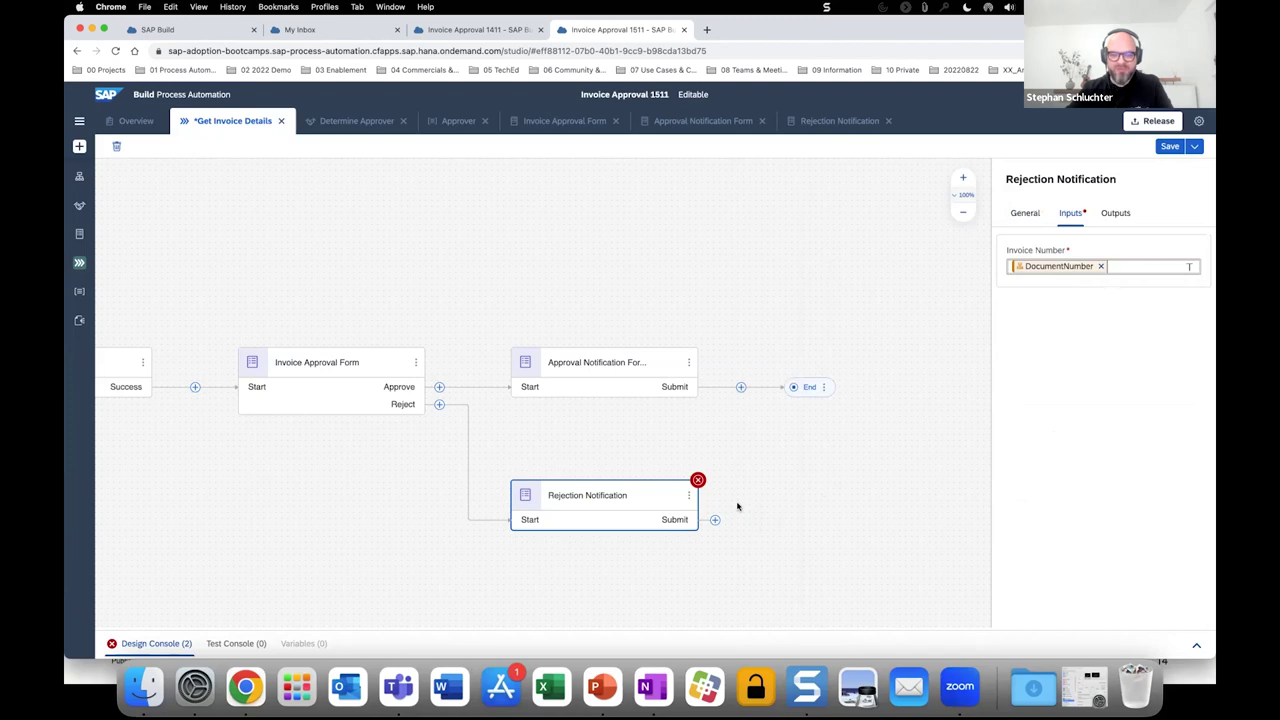
left_click(156, 644)
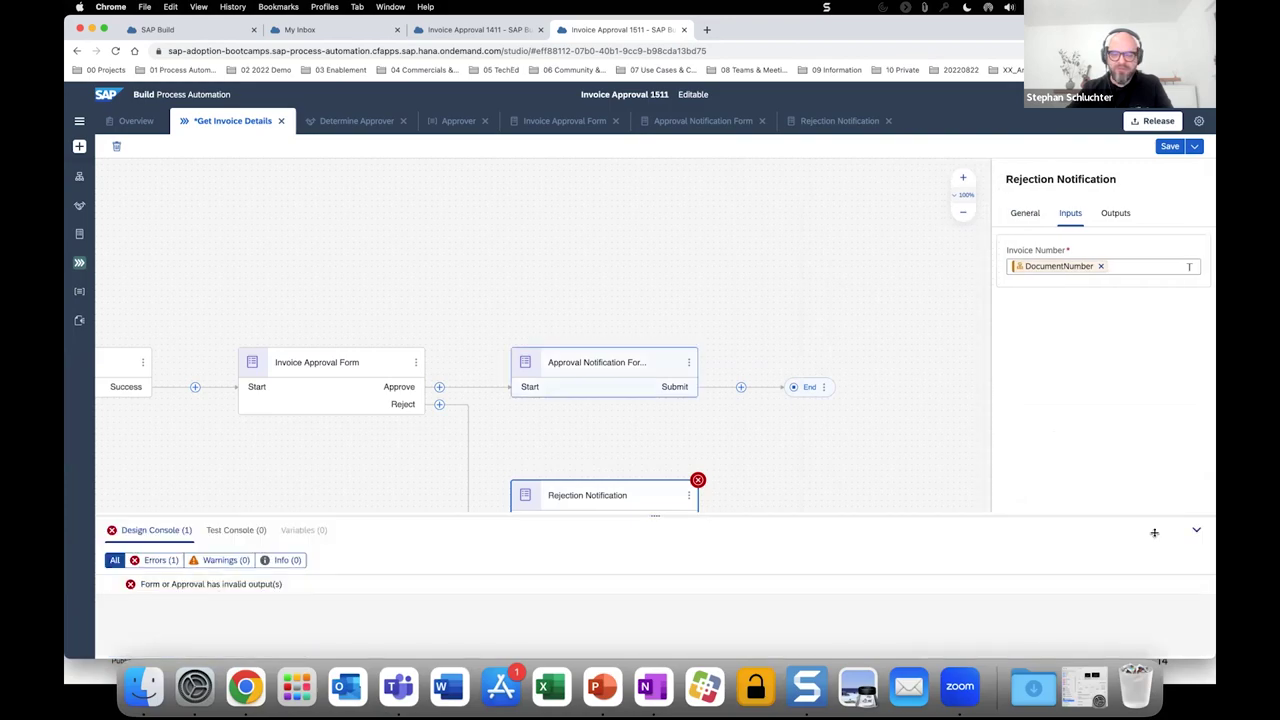
left_click(1195, 532)
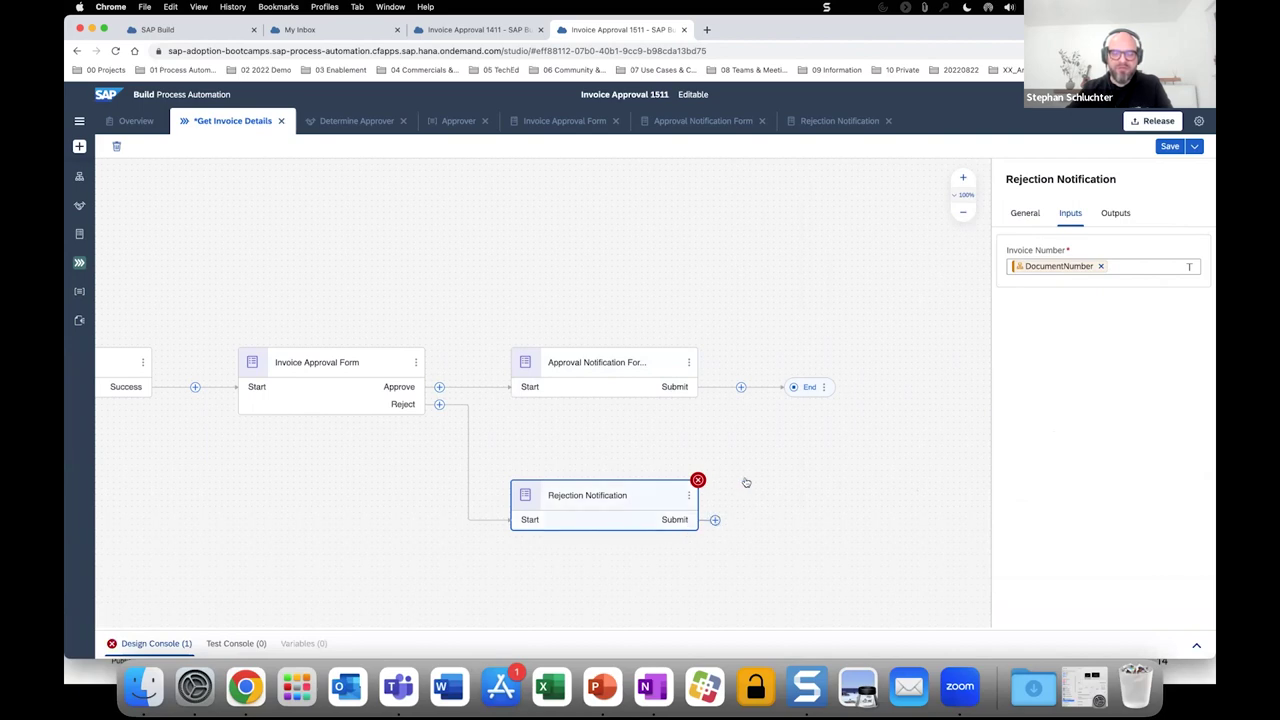
Add an End event after Rejection Notification and save the Get Invoice Details process.
left_click(715, 520)
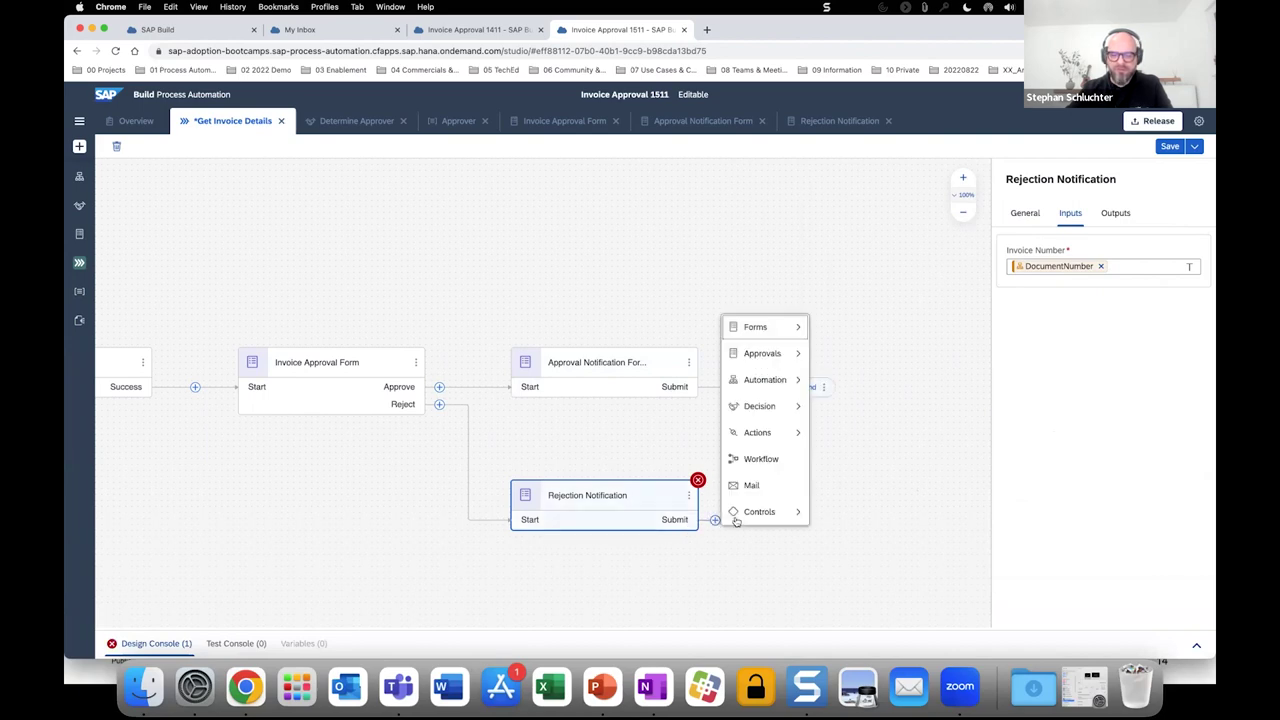
left_click(759, 511)
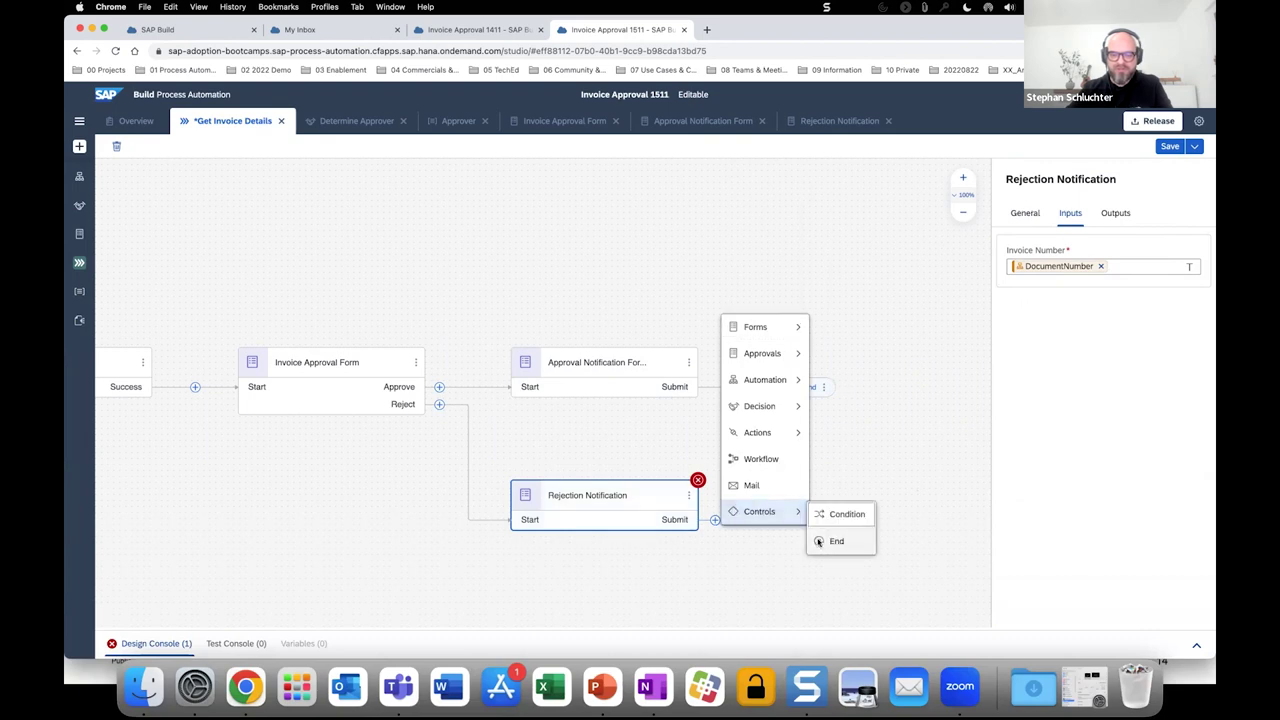
left_click(830, 541)
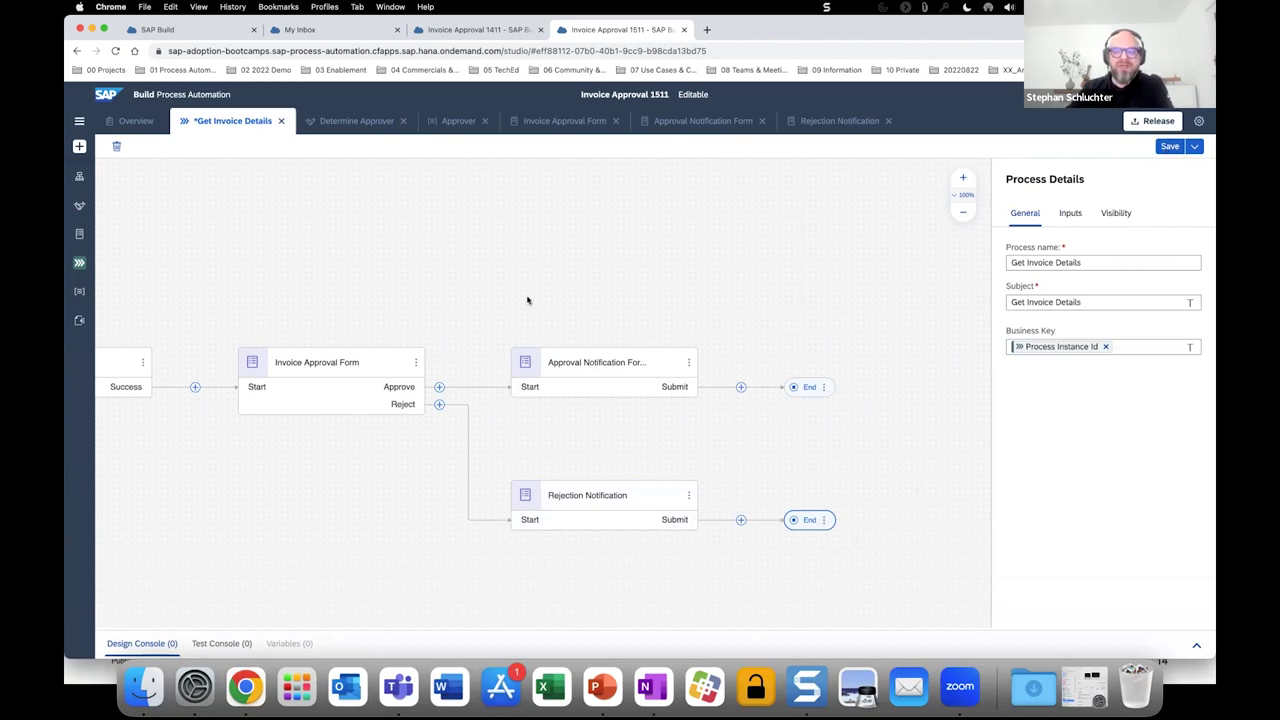
key("super+s")
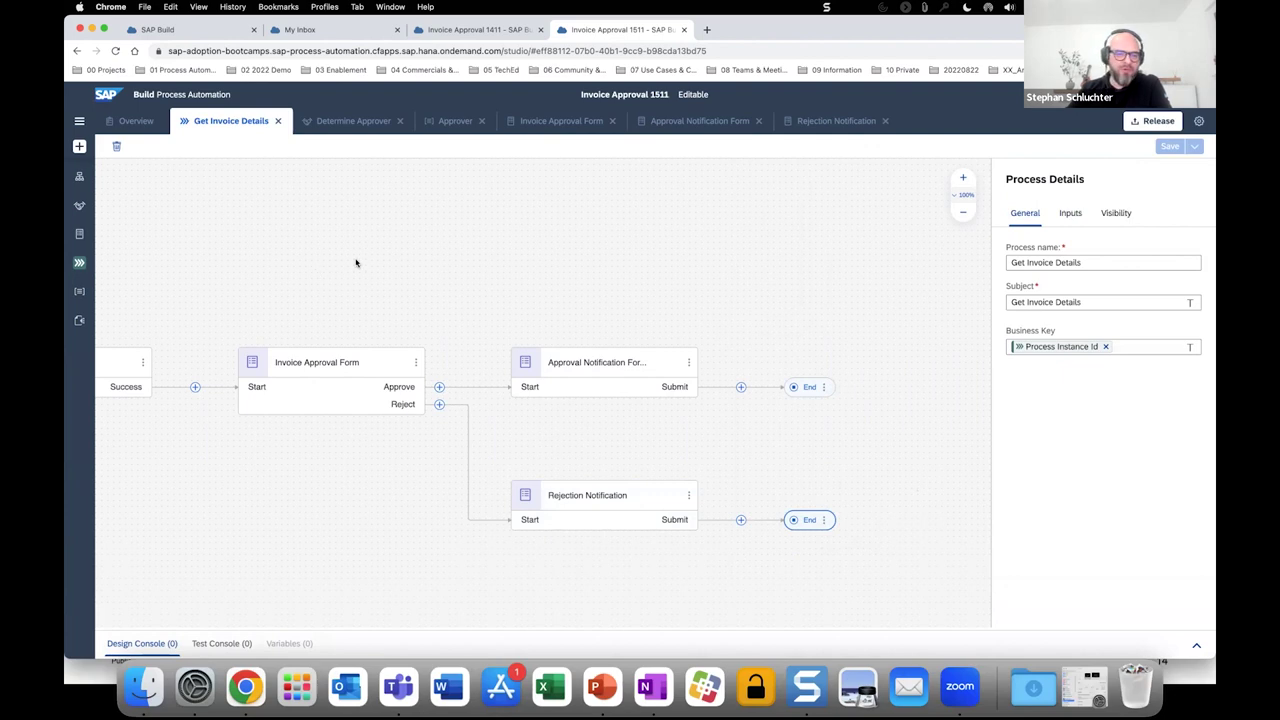
scroll(543, 261, "left", 5)
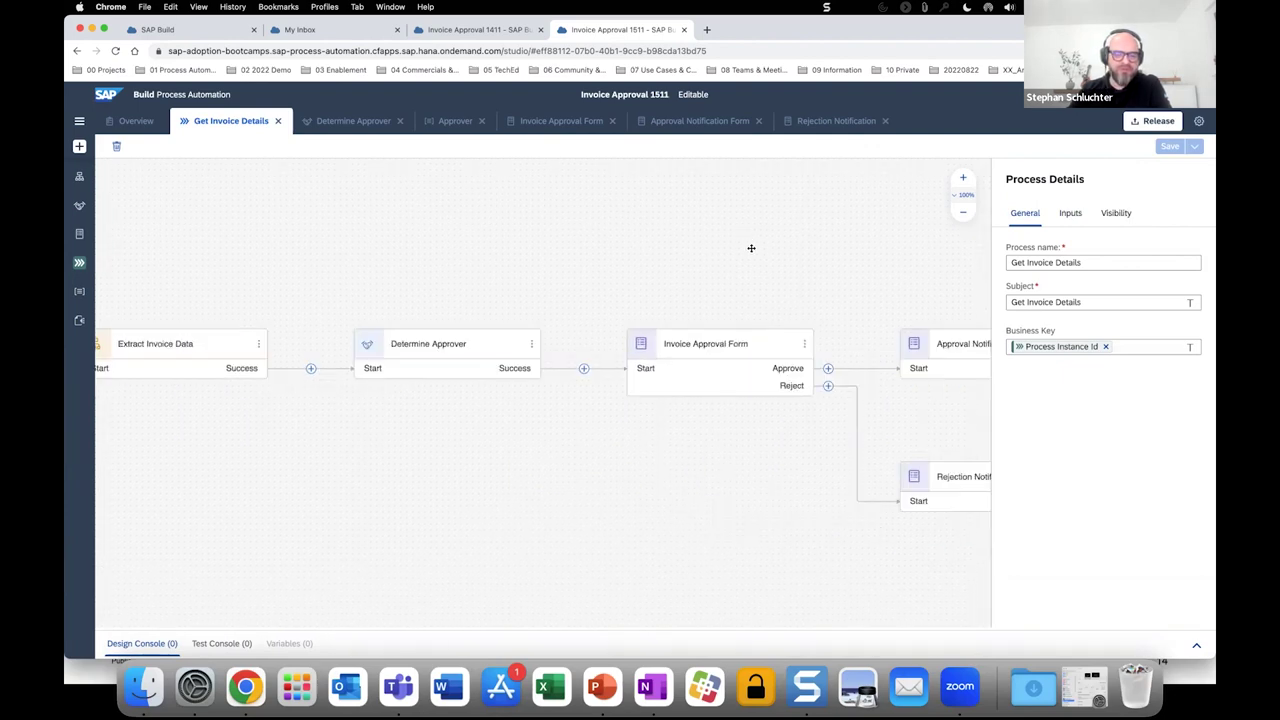
scroll(785, 250, "left", 3)
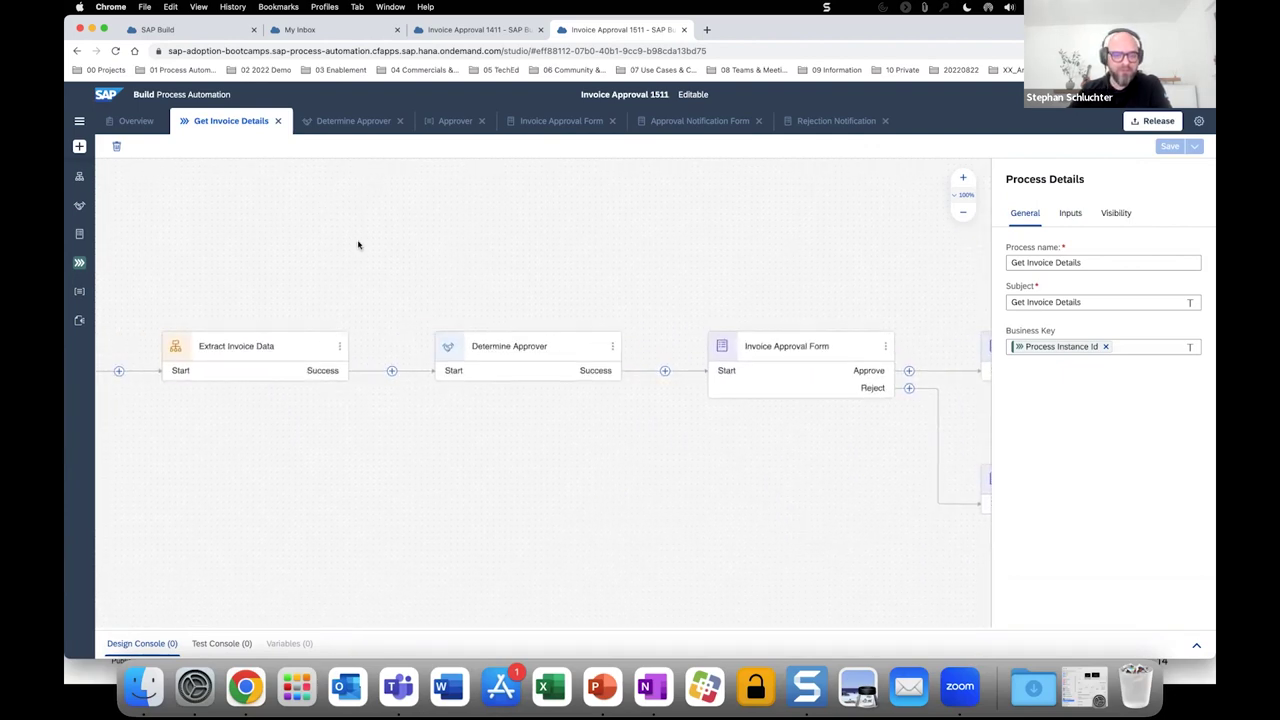
left_click_drag(312, 236, 397, 241)
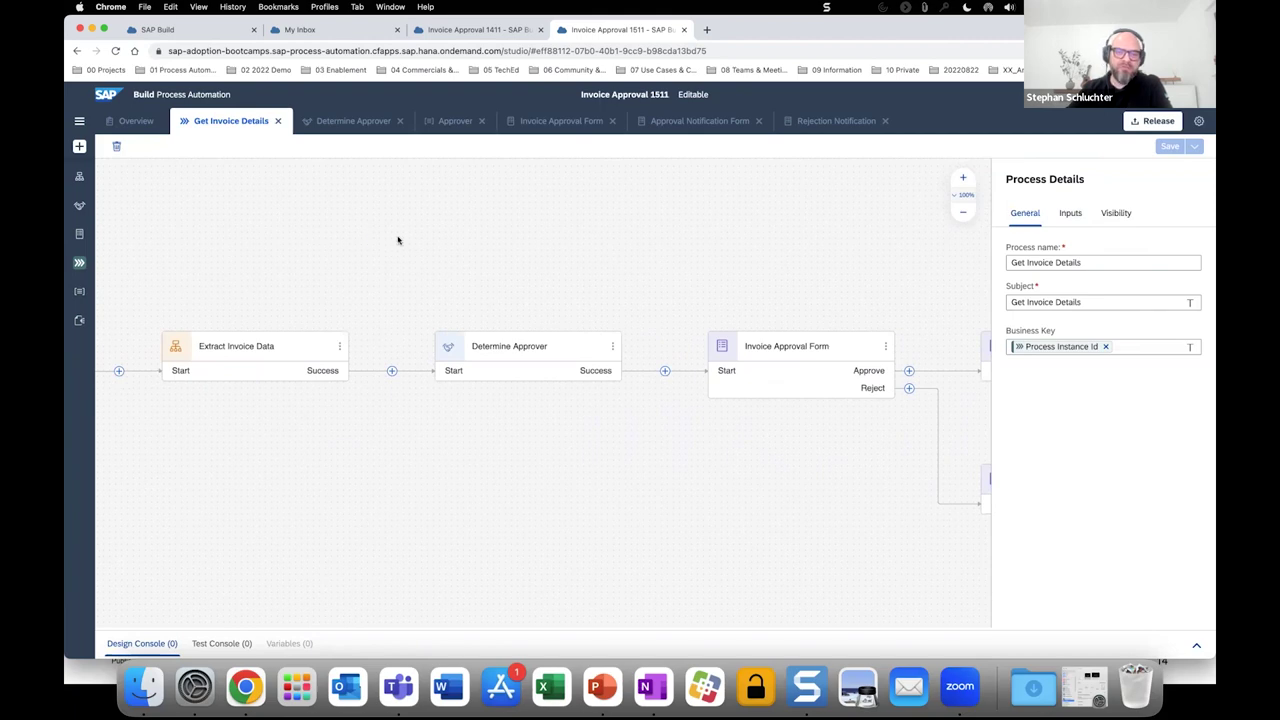
left_click(270, 268)
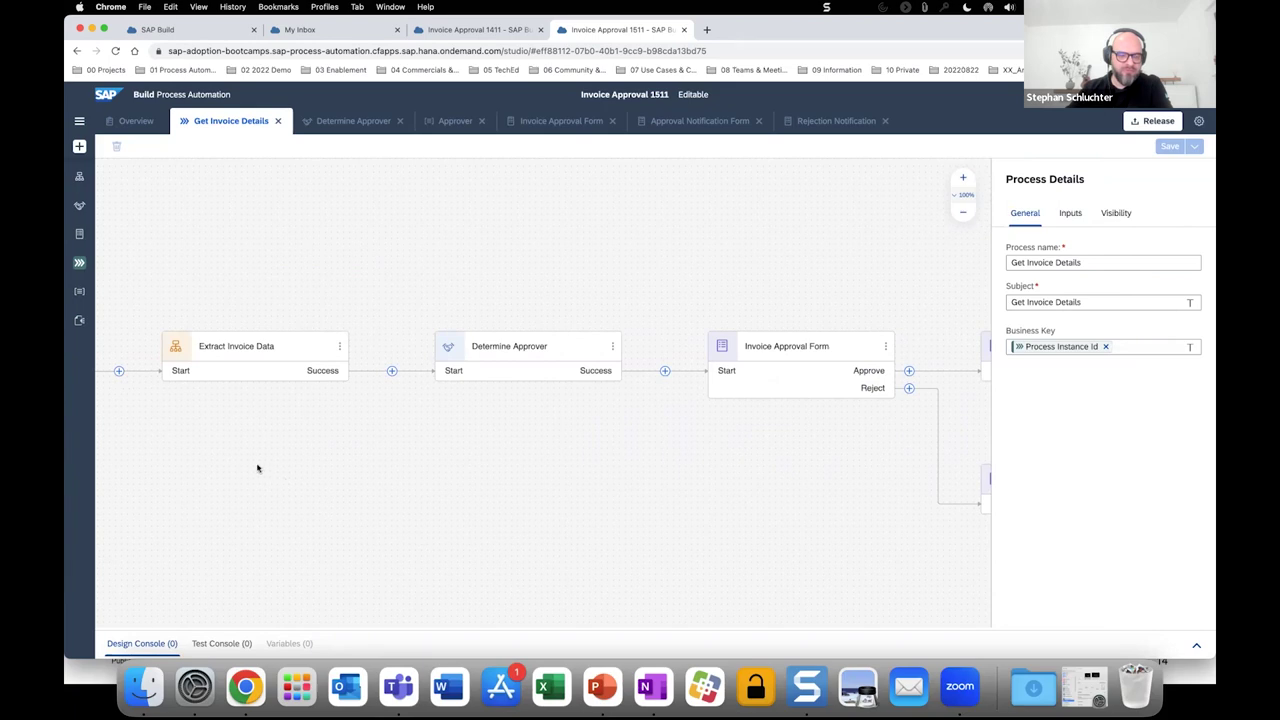
scroll(223, 465, "left", 5)
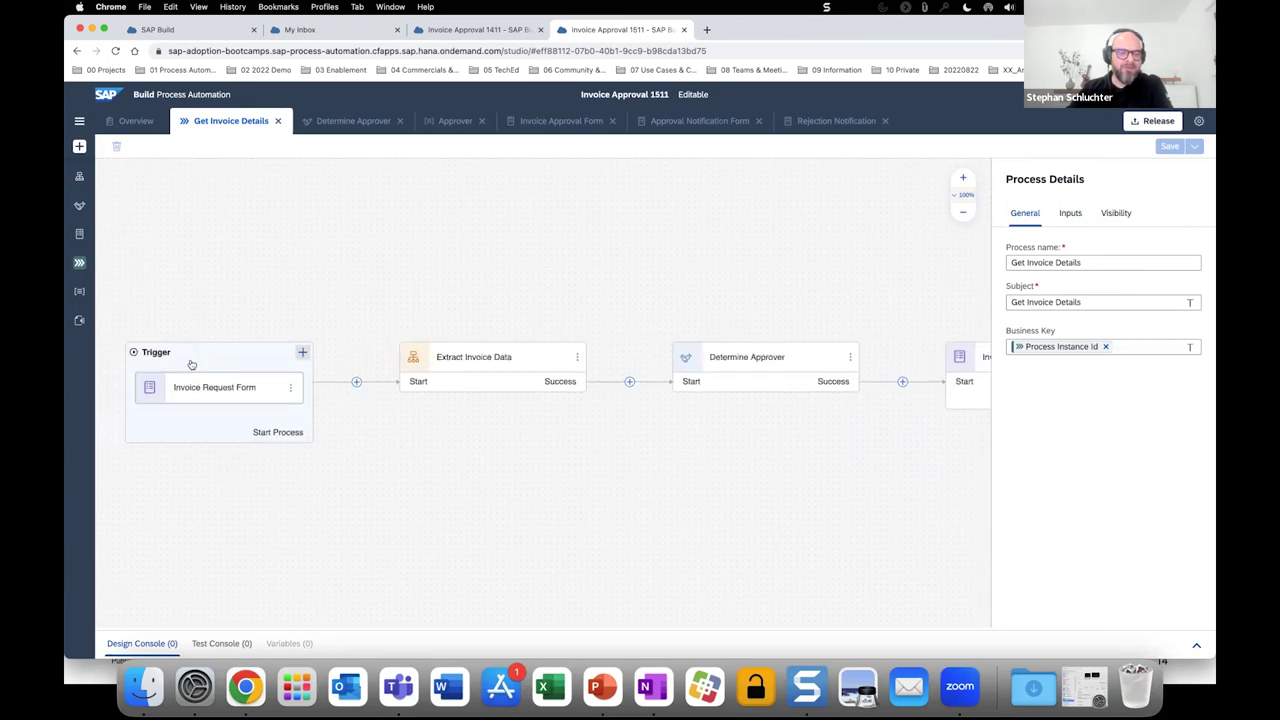
left_click(208, 402)
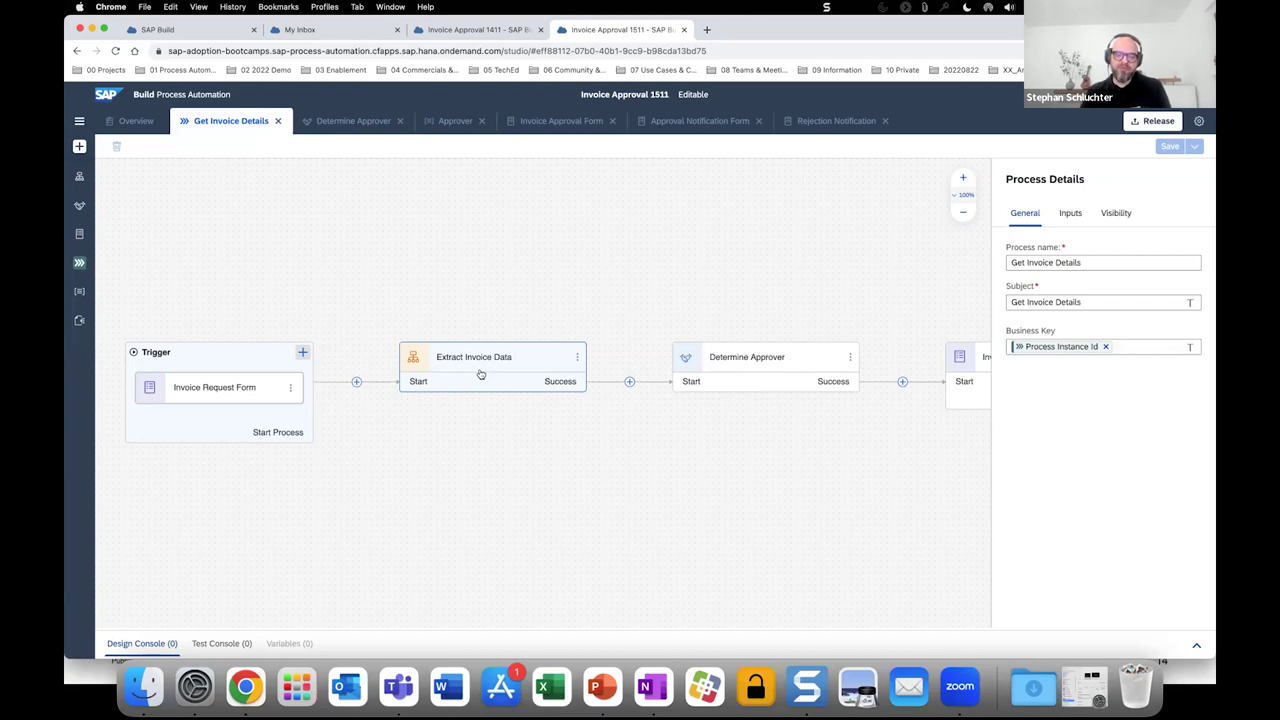
scroll(632, 450, "right", 2)
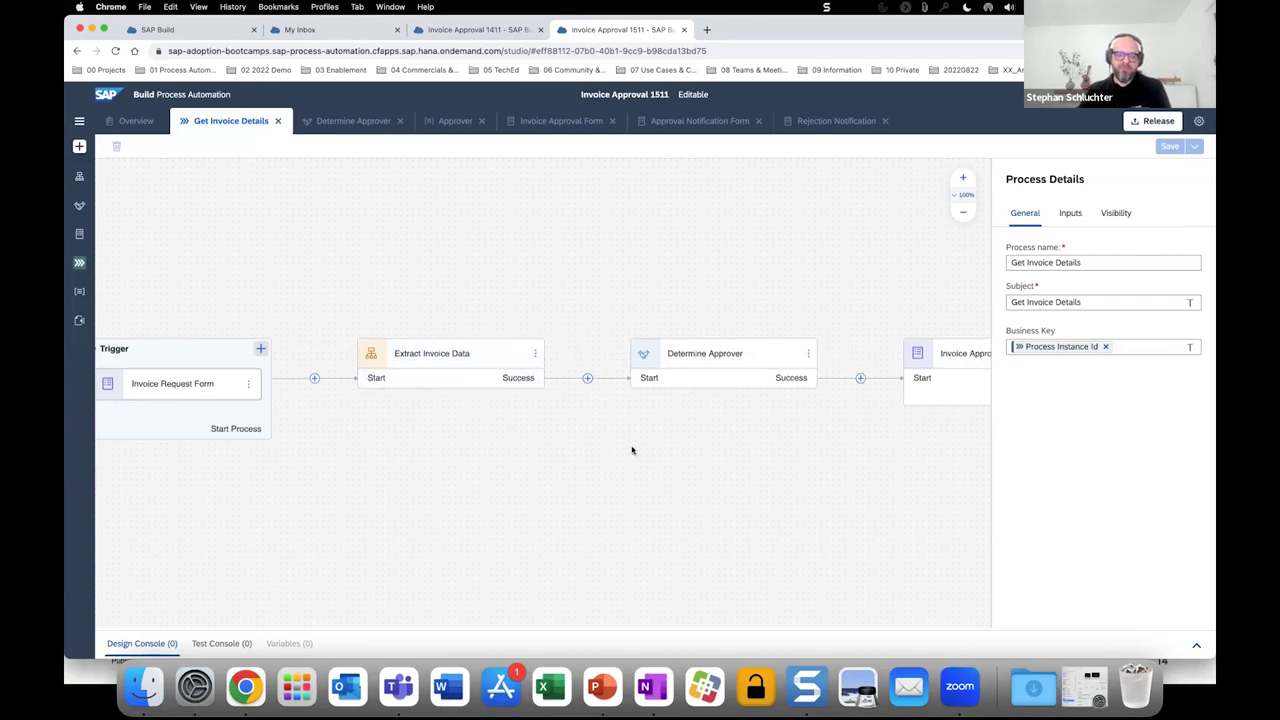
scroll(632, 450, "right", 5)
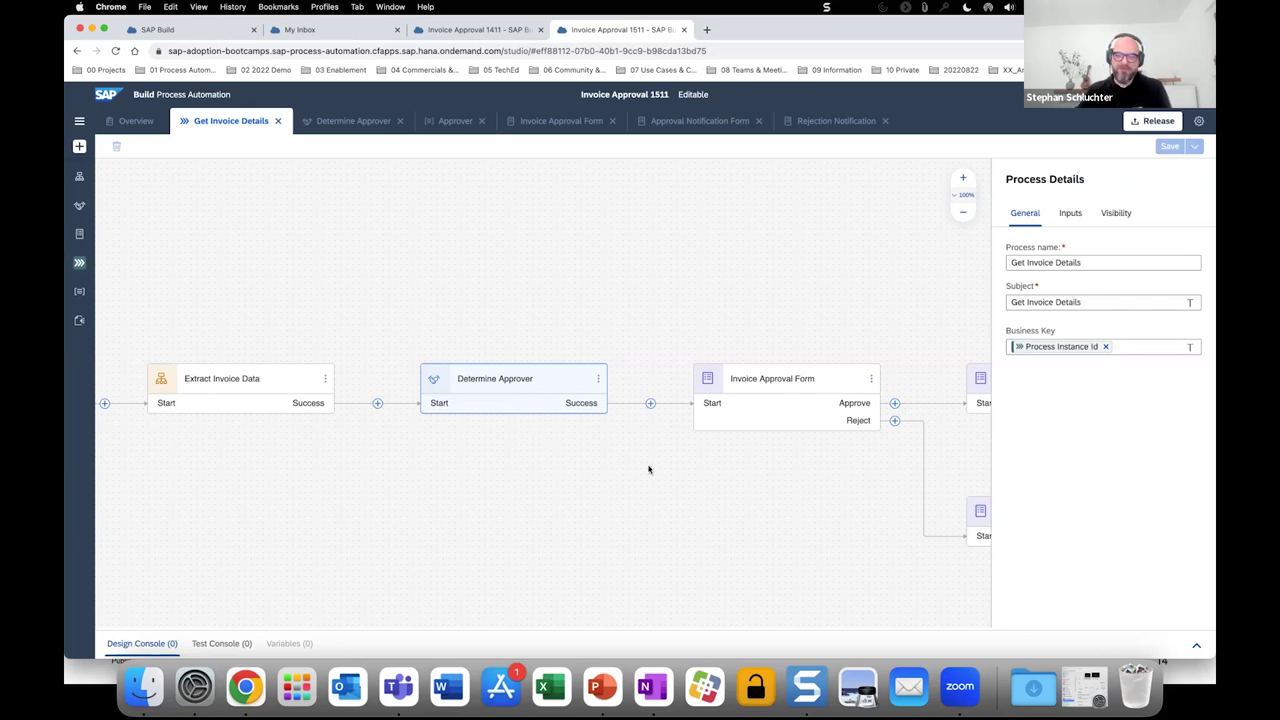
scroll(648, 469, "right", 5)
scroll(648, 469, "down", 2)
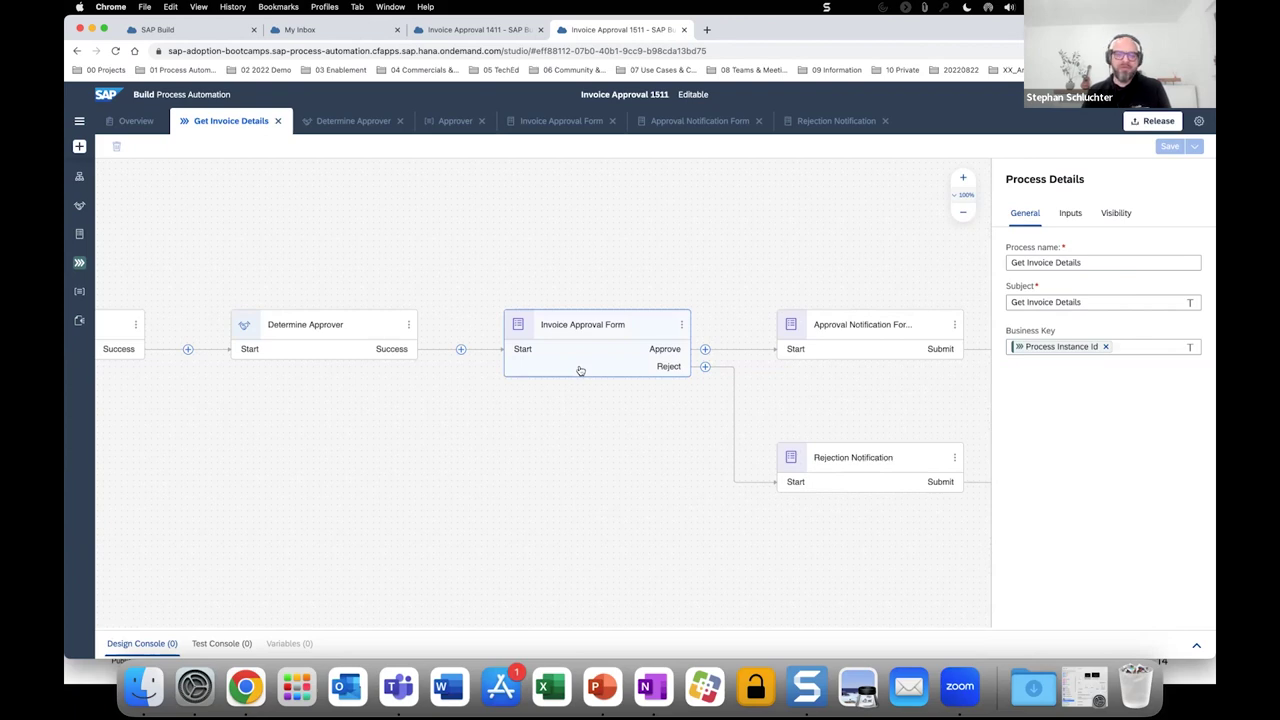
scroll(580, 371, "right", 5)
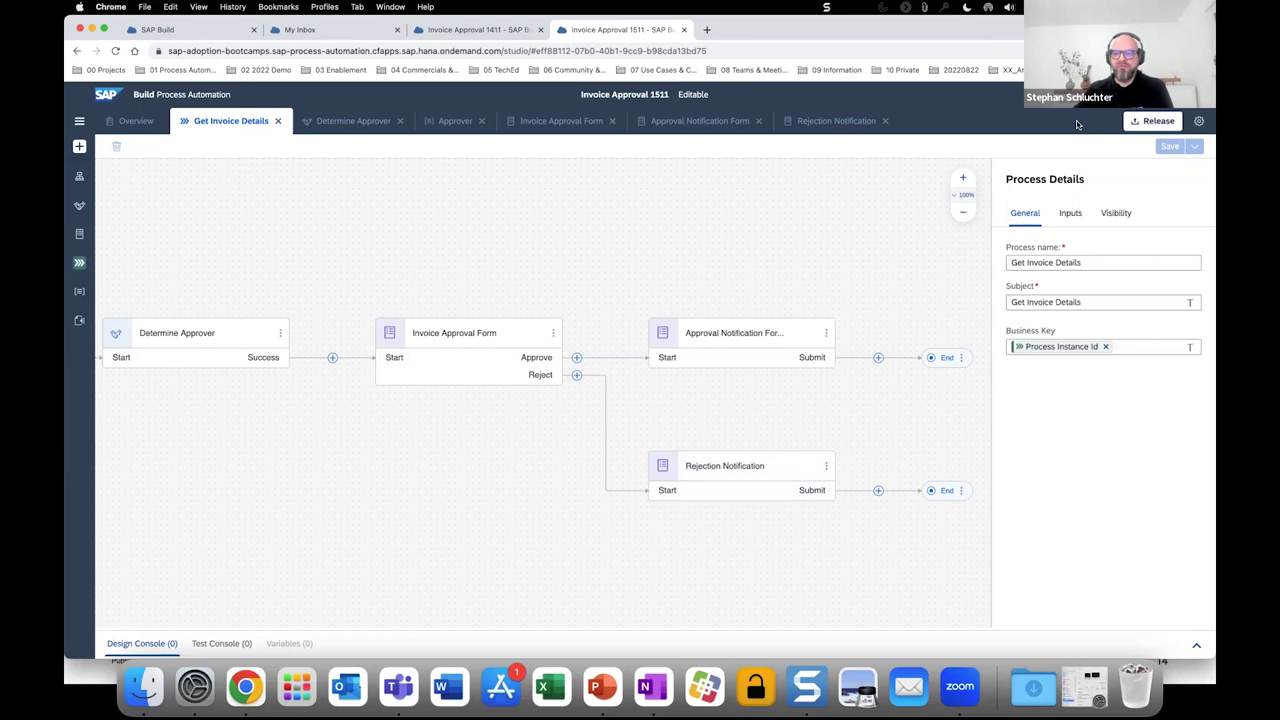
Release Invoice Approval 1511, keeping version 1.0.0 in the Release Project dialog.
left_click(1155, 121)
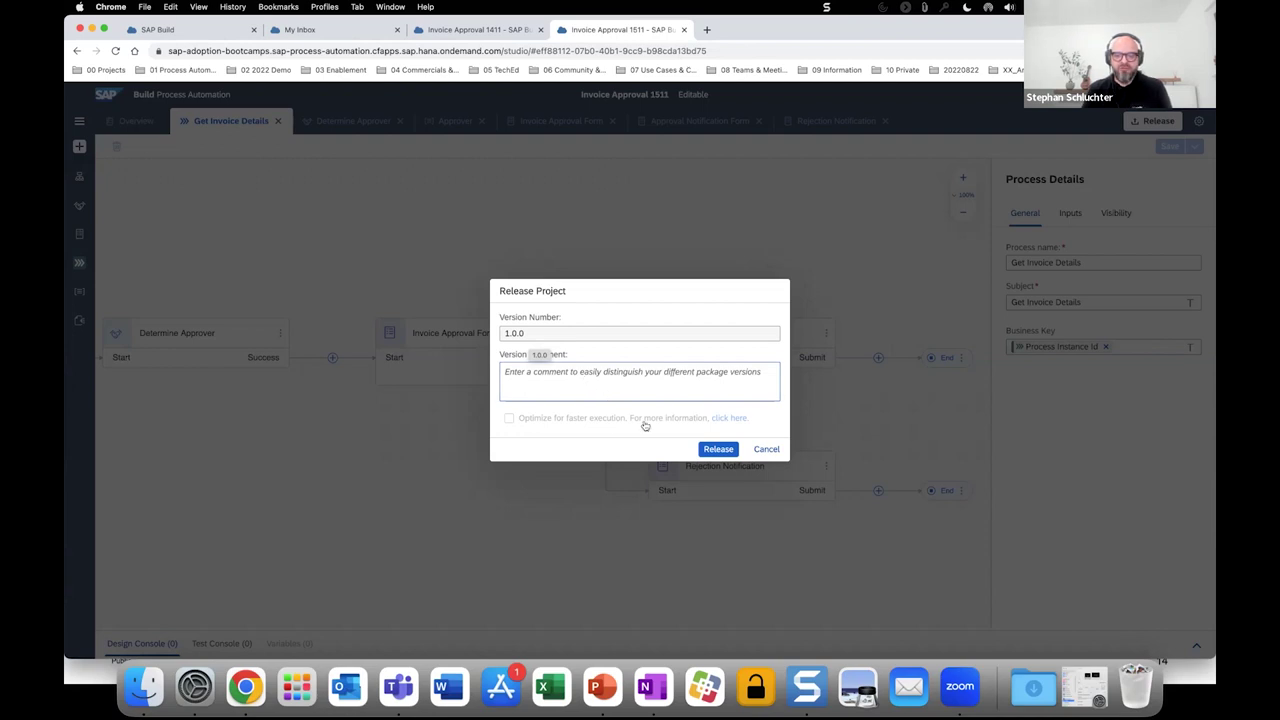
left_click(716, 450)
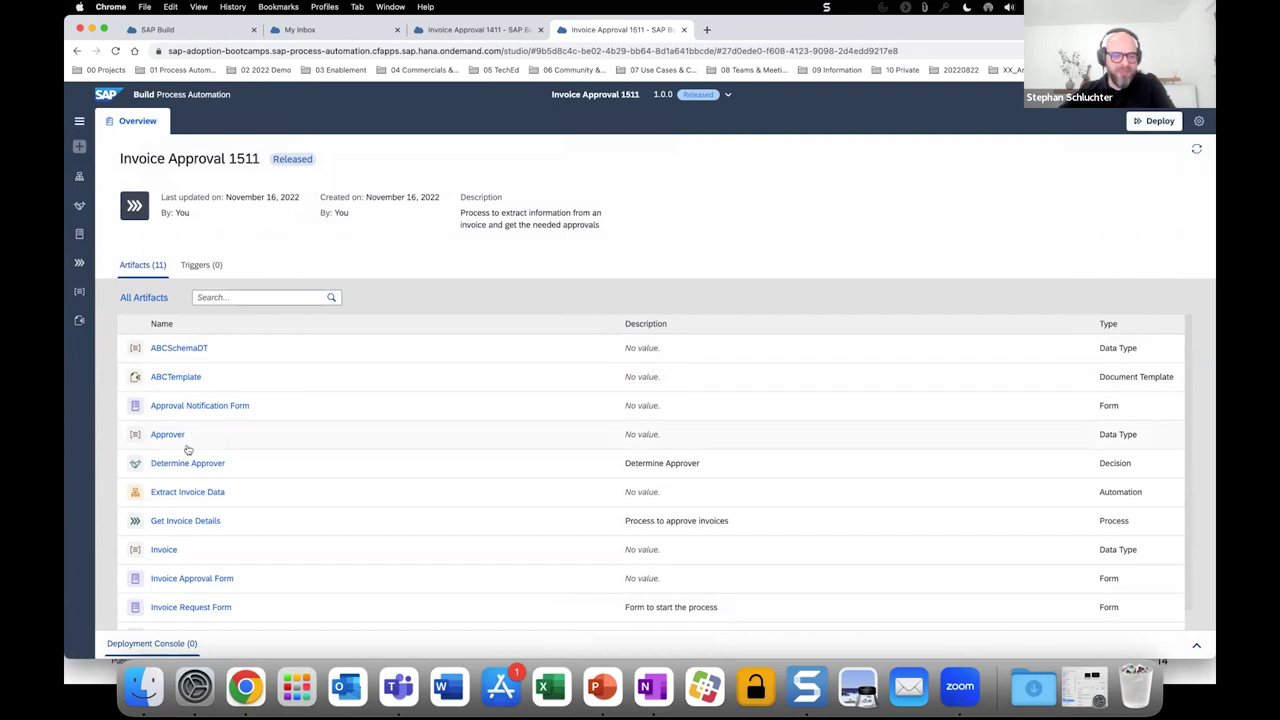
Scroll through the 11 artifacts listed on the released project's Overview.
scroll(255, 497, "down", 1)
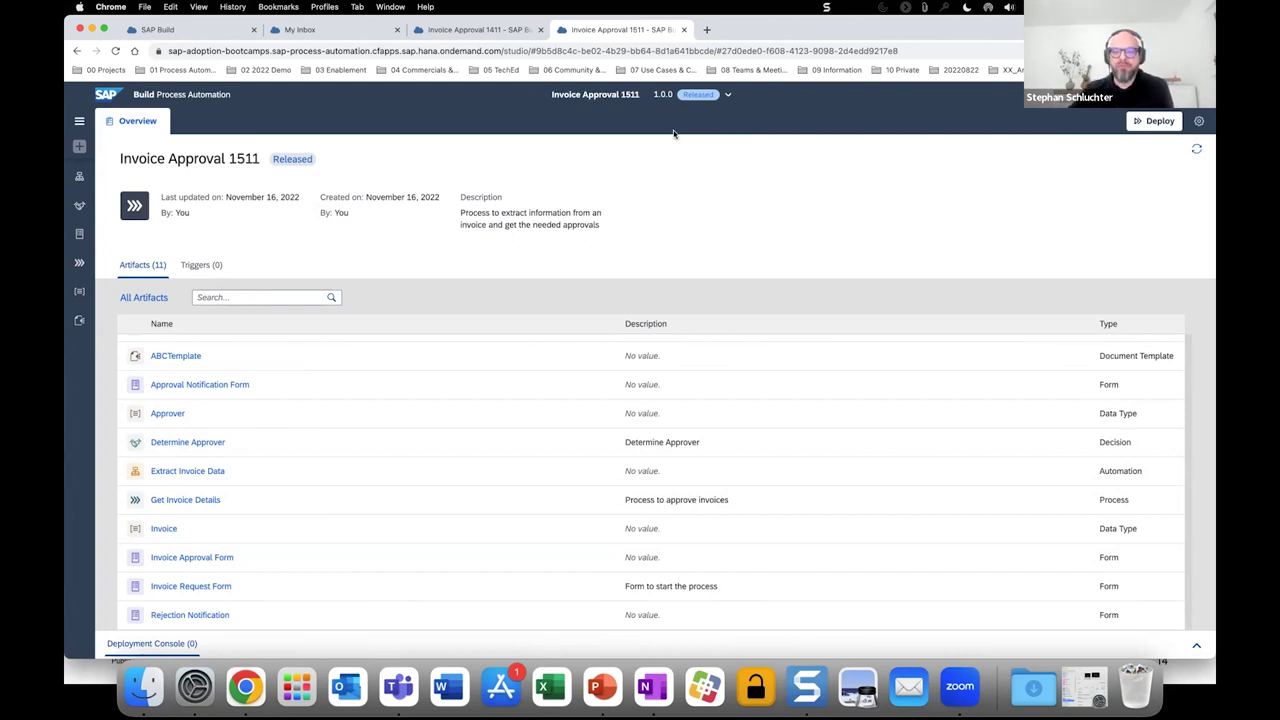
Deploy version 1.0.0 with No trigger creation, then check the version list.
left_click(1139, 124)
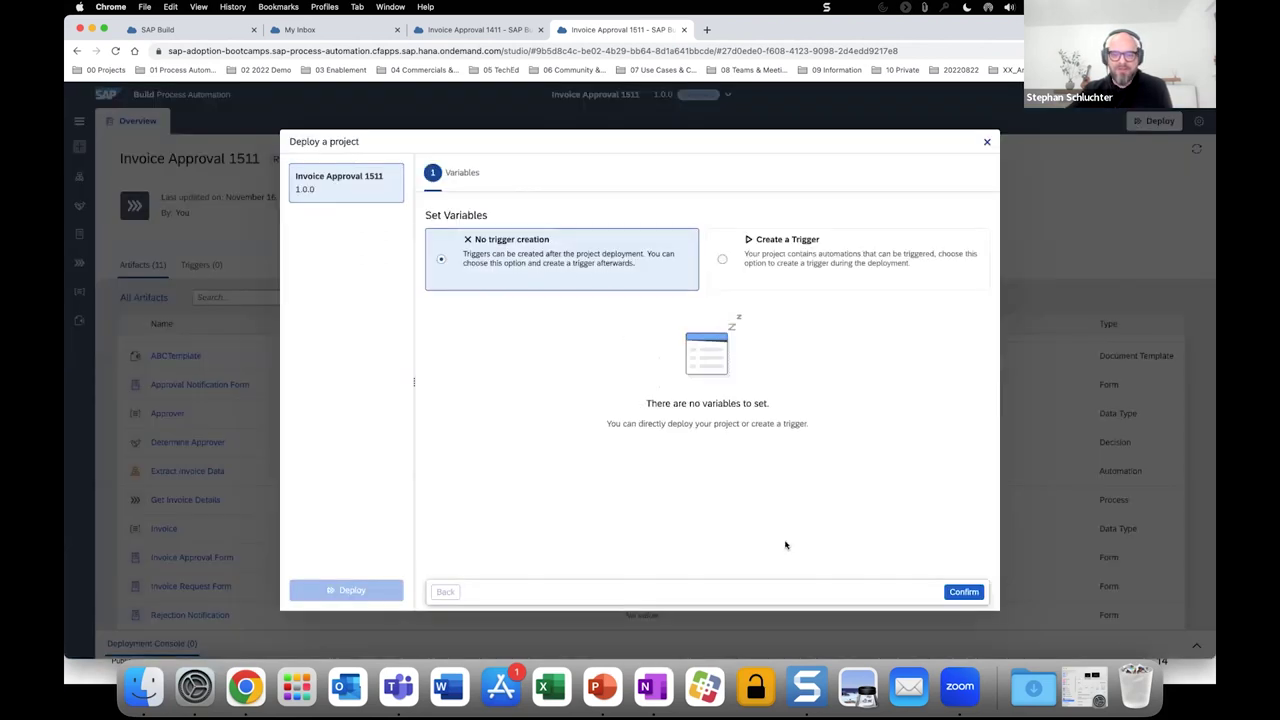
left_click(960, 594)
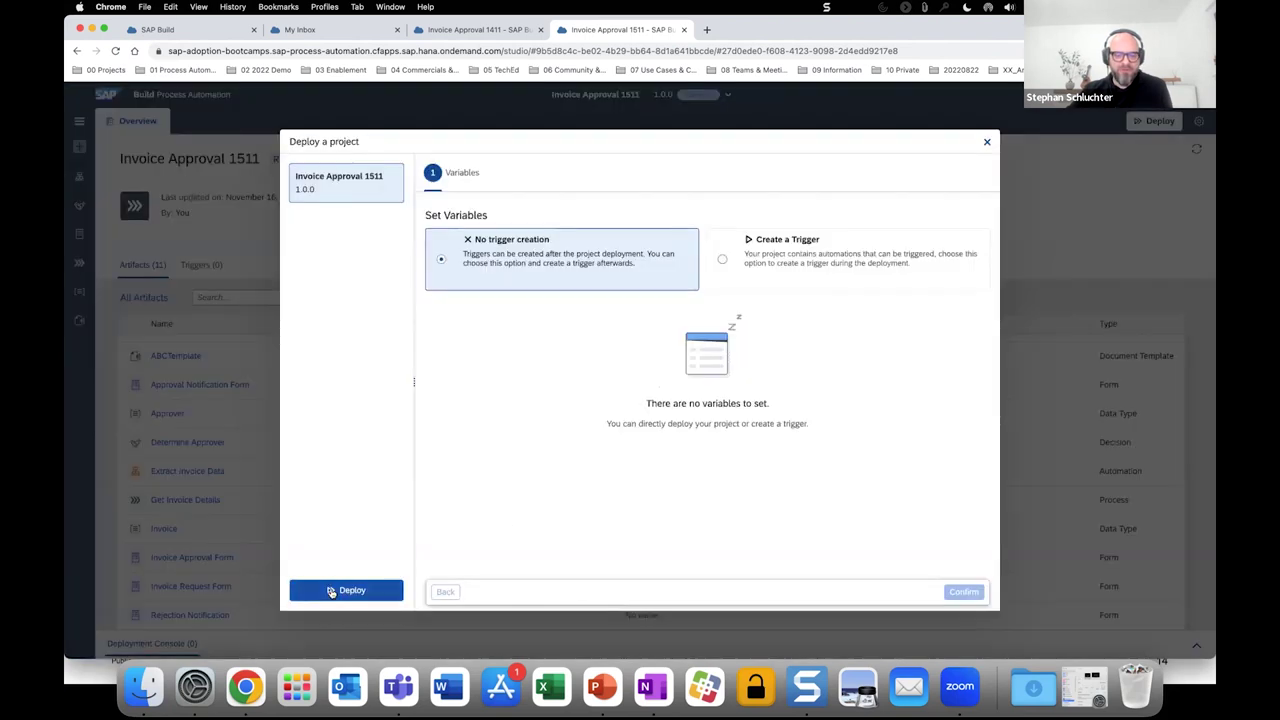
left_click(331, 591)
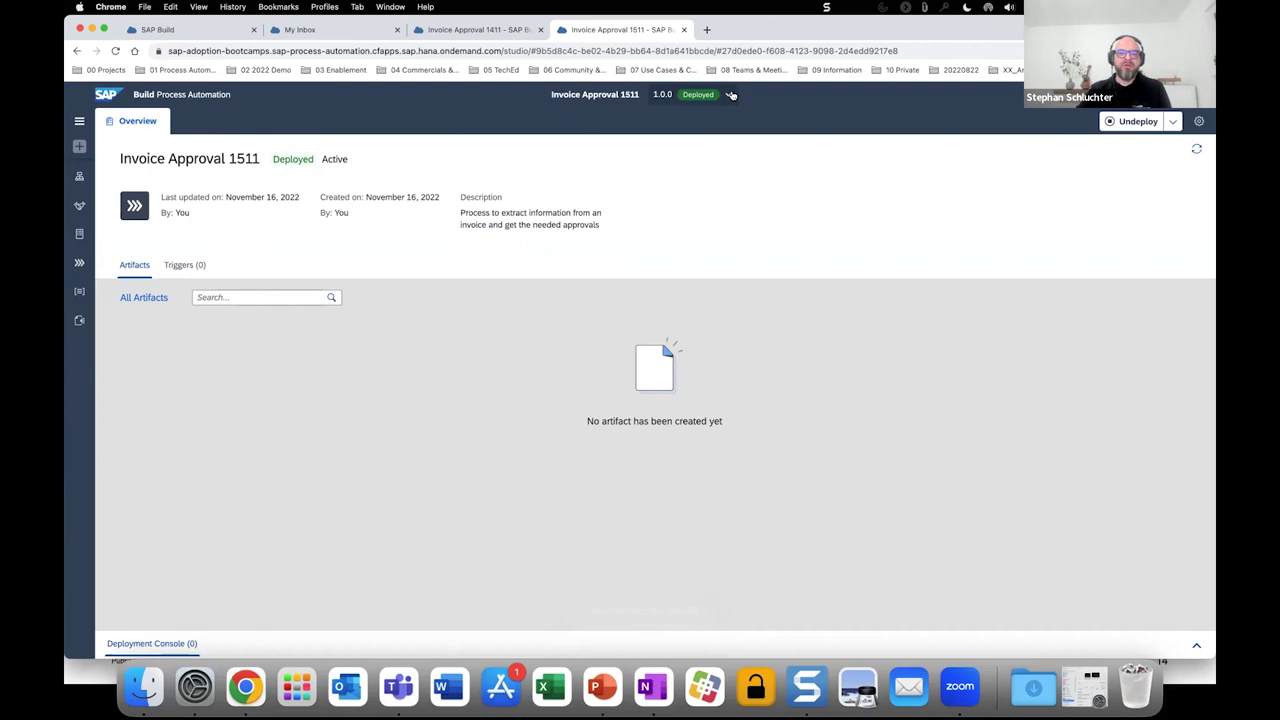
left_click(730, 94)
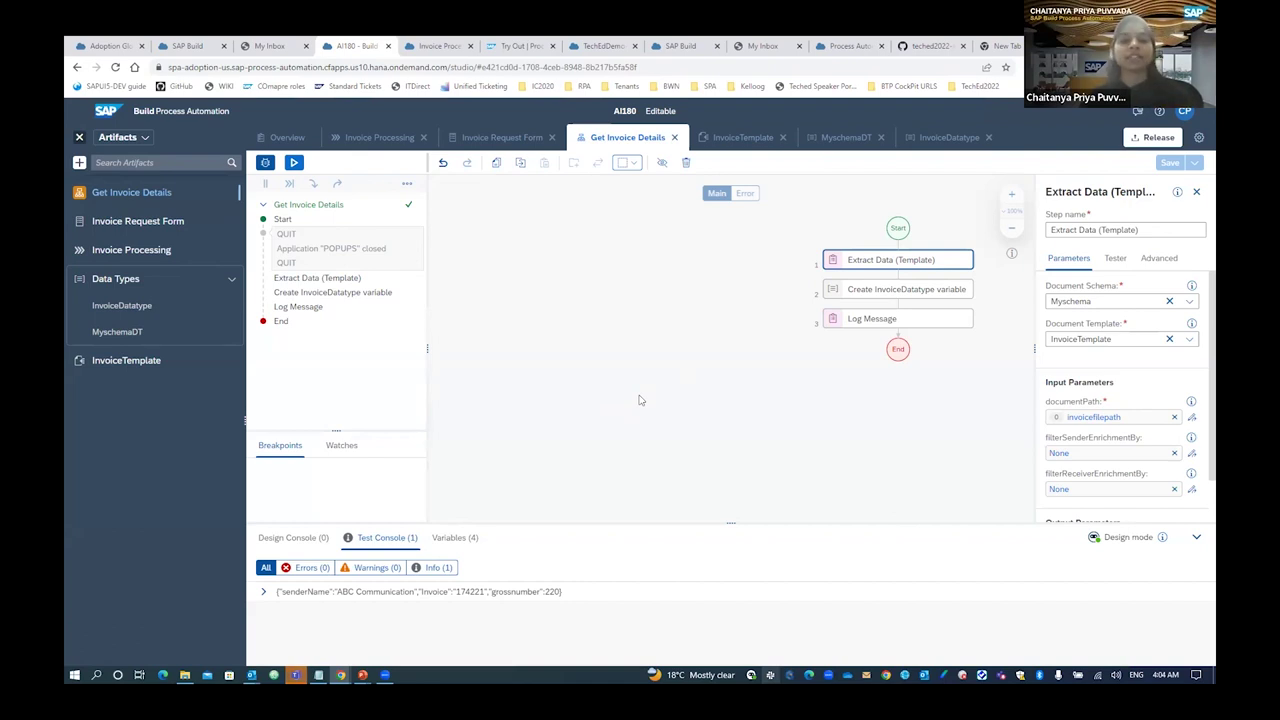
Expand the test run's logged invoice data, then switch to the deployed Invoice Processing project.
scroll(660, 410, "down", 1)
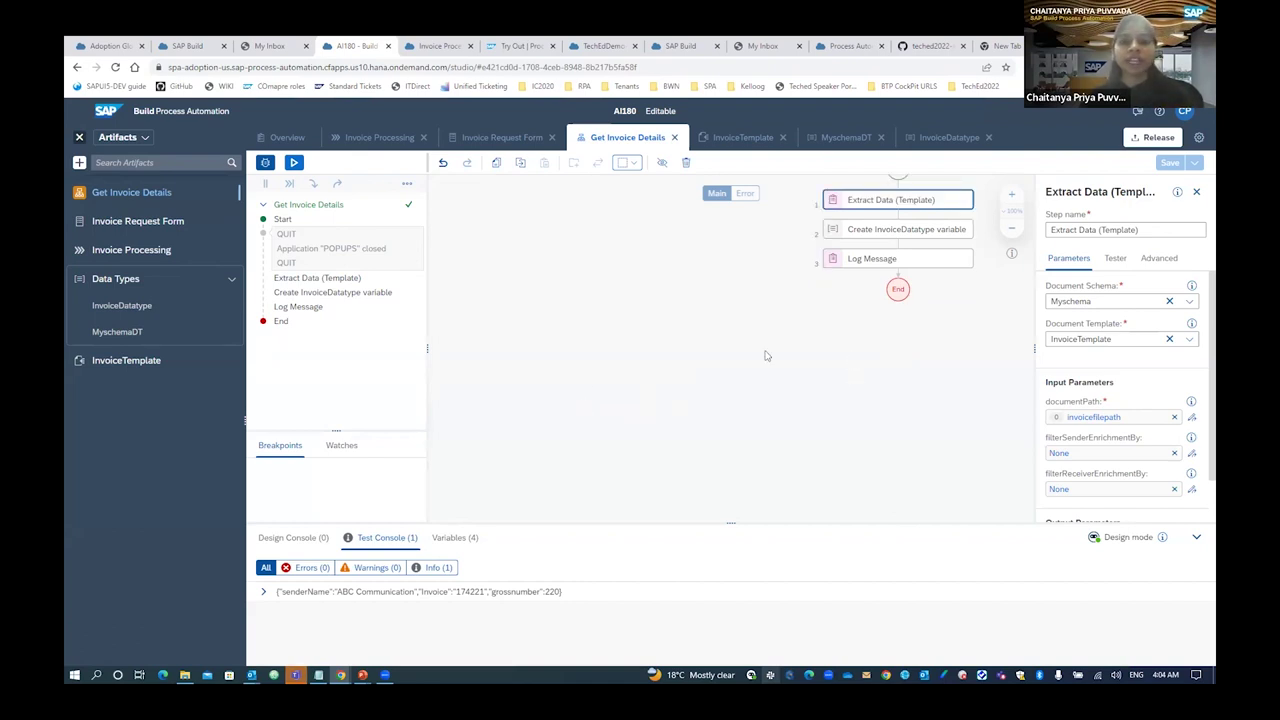
scroll(766, 355, "up", 1)
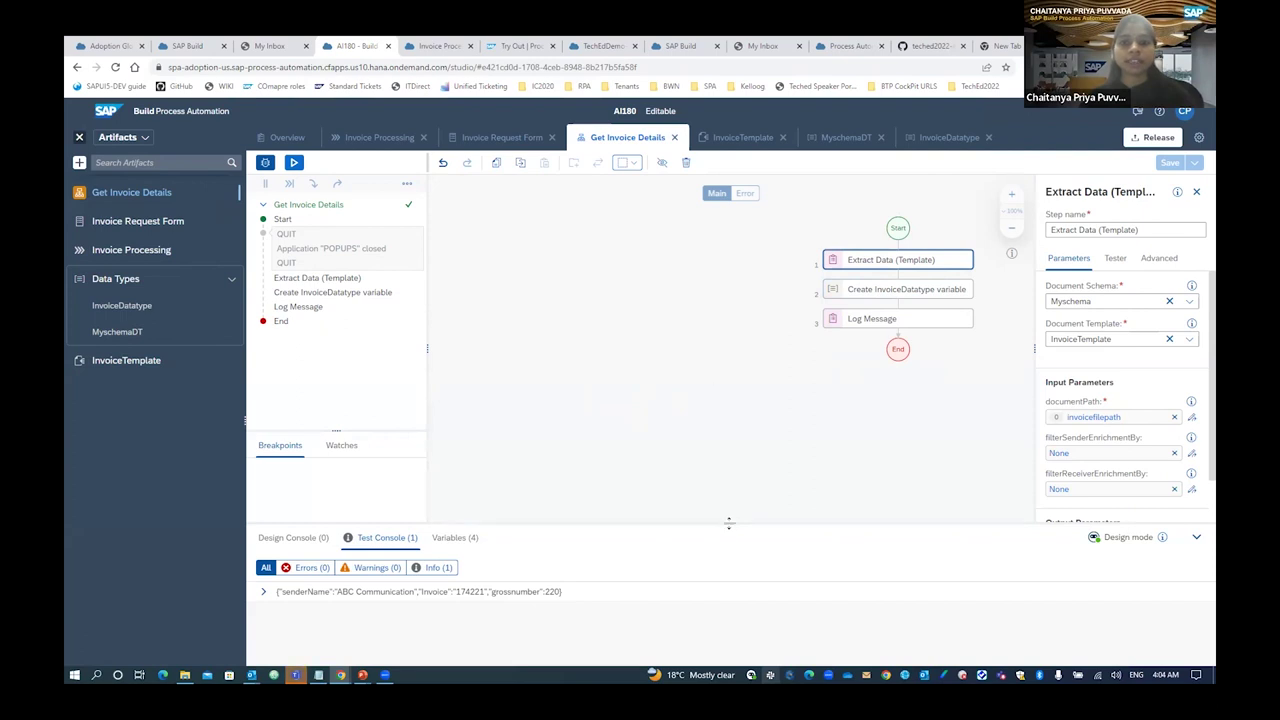
left_click_drag(729, 521, 729, 451)
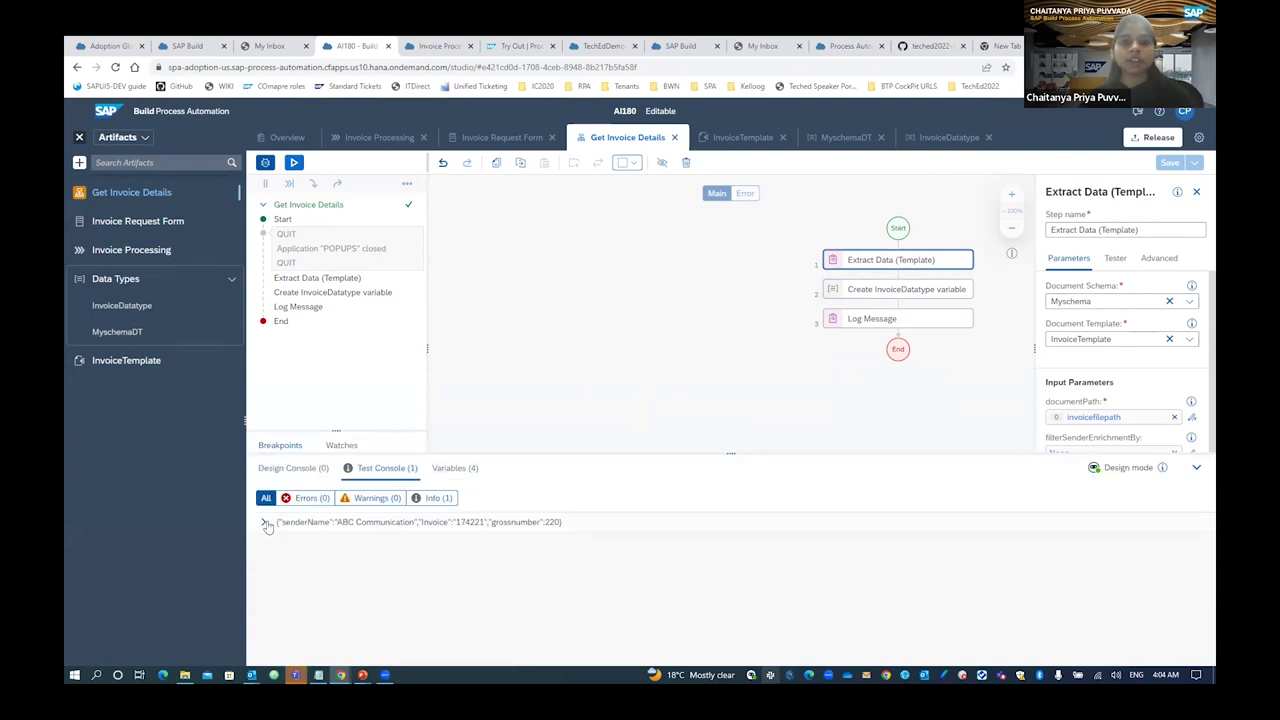
left_click(265, 523)
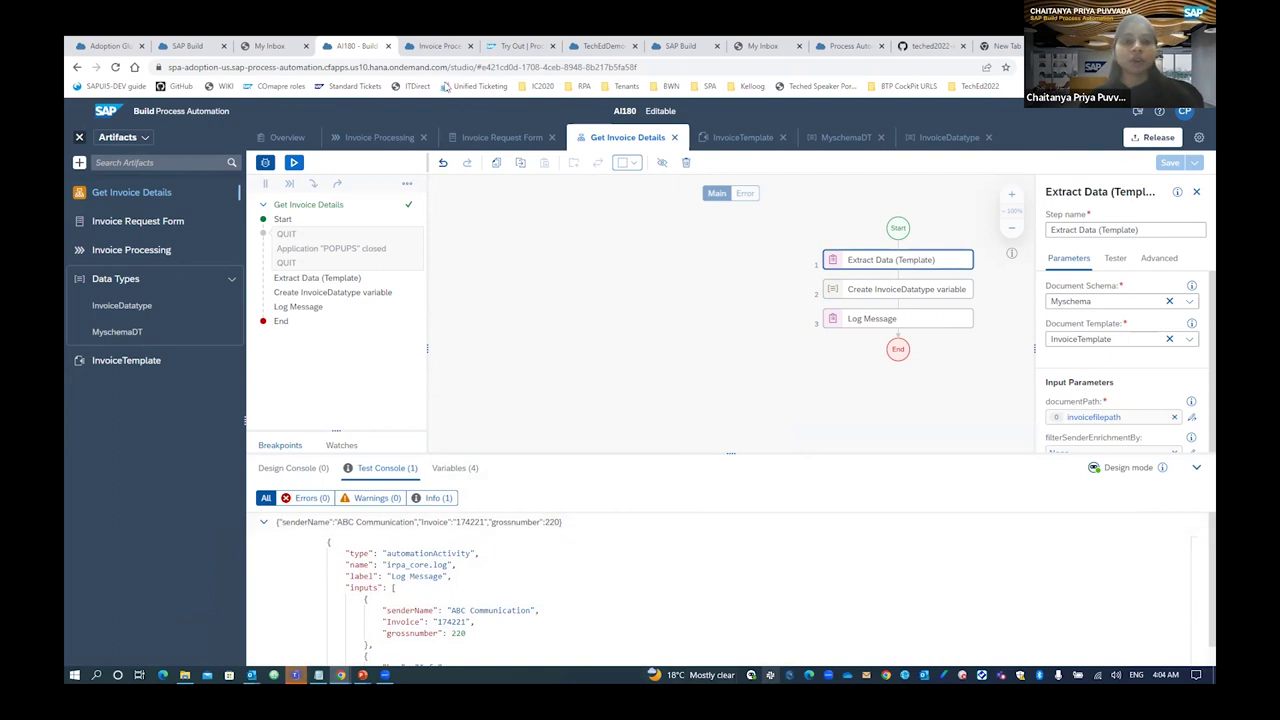
left_click(437, 50)
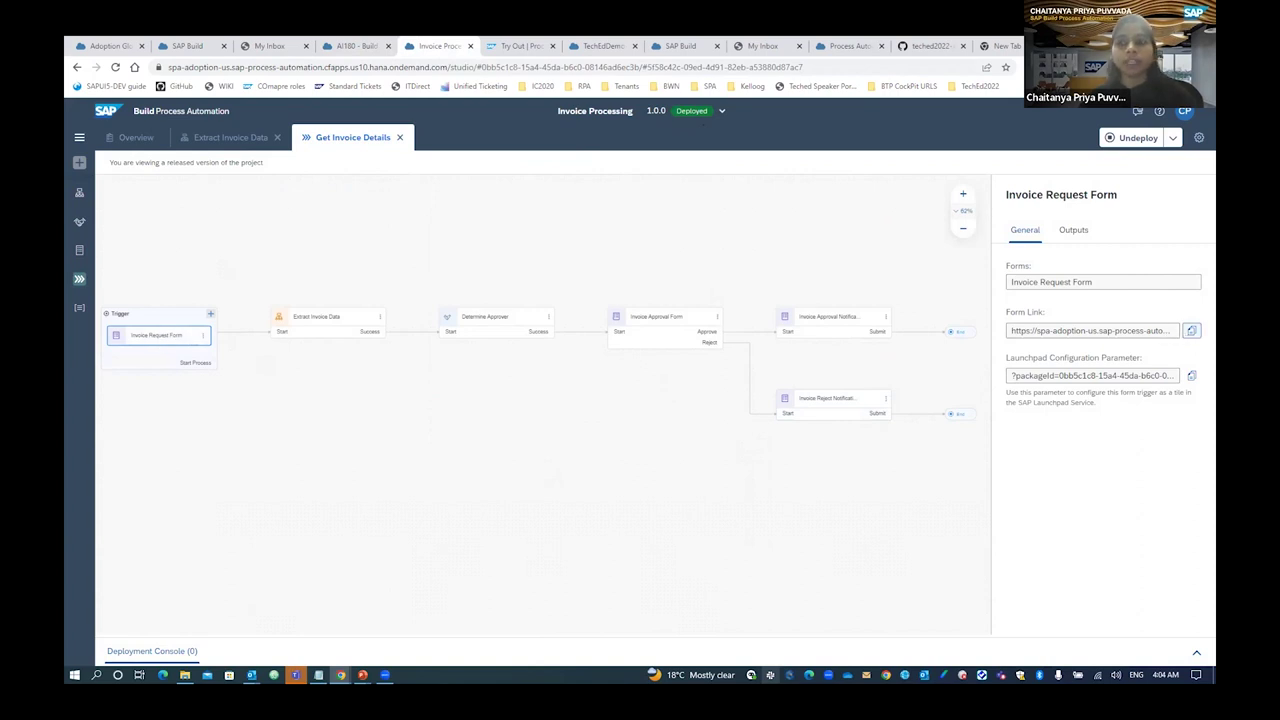
Copy the Invoice Request Form link and load it in a new browser tab.
left_click(1191, 331)
left_click(1191, 331)
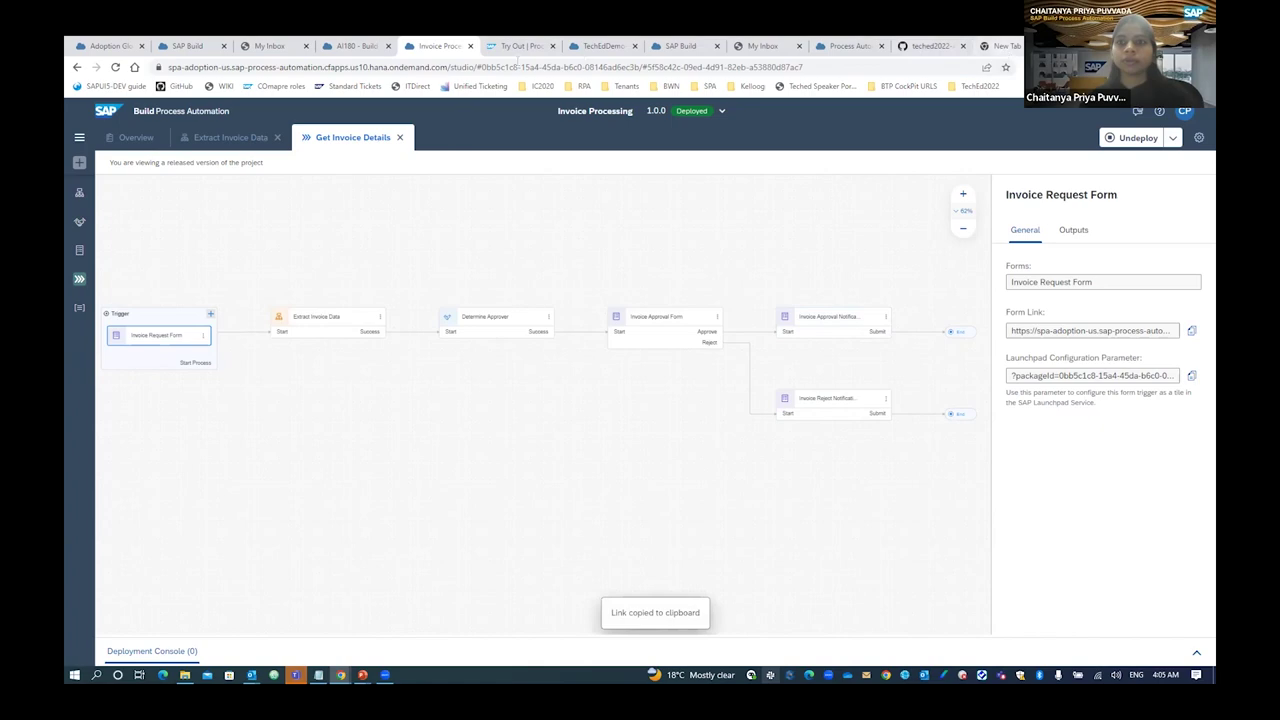
left_click(1001, 46)
key("ctrl+v")
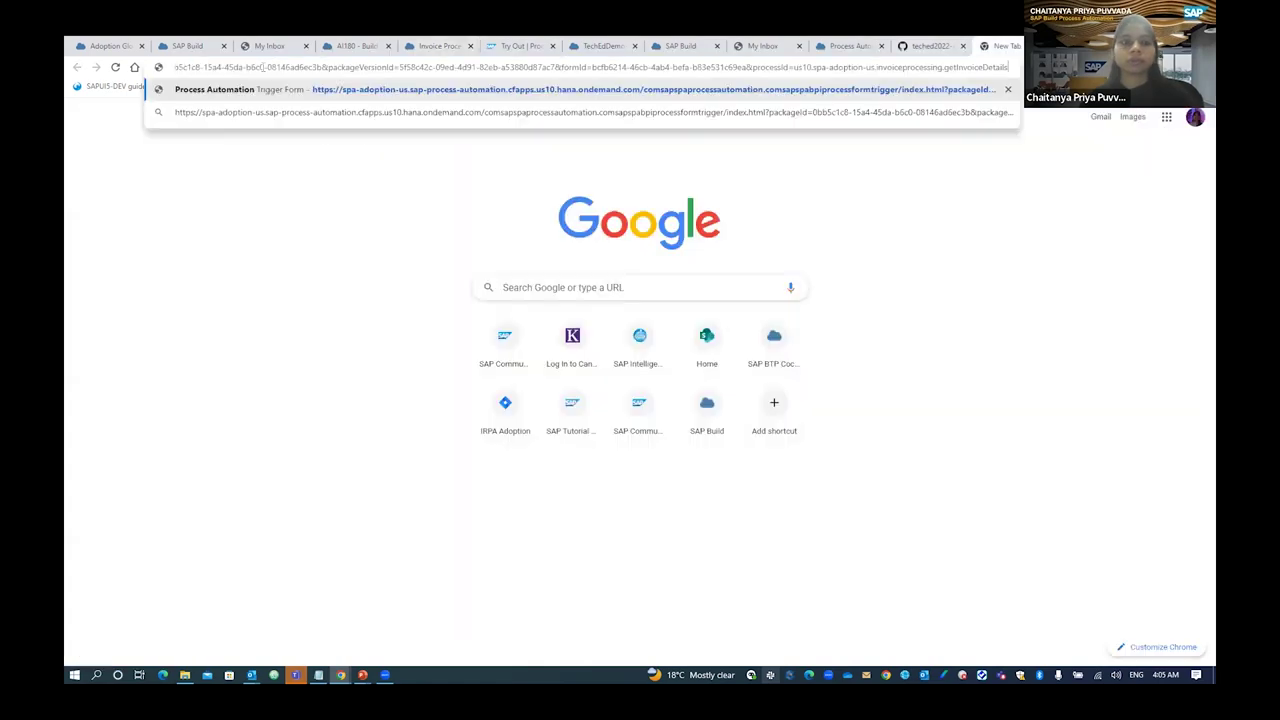
key("Return")
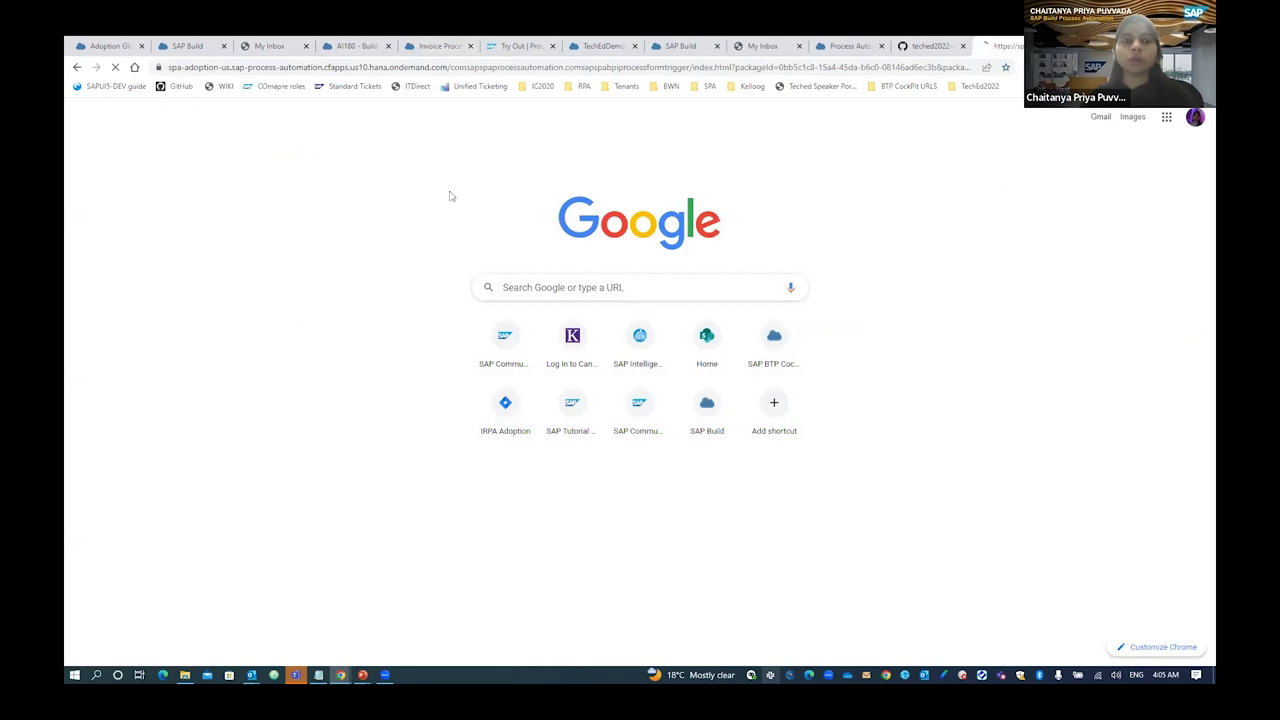
left_click(752, 675)
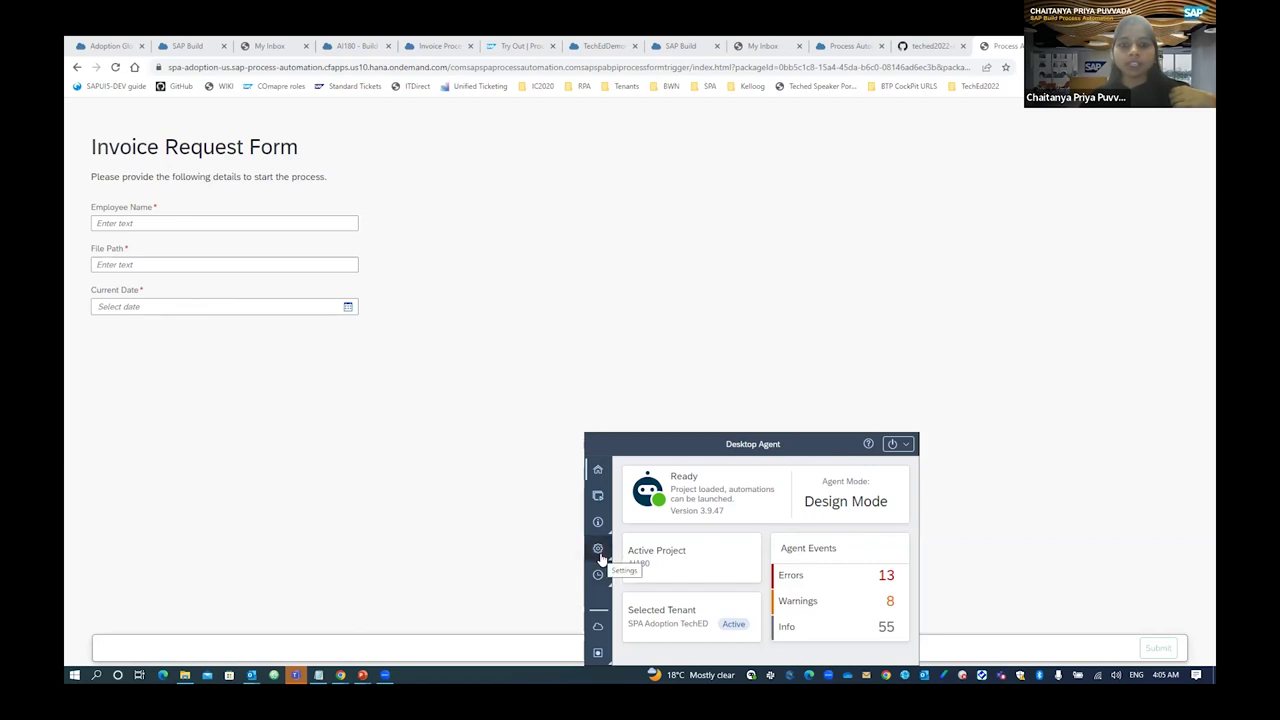
Activate Unattended Mode in the agent's Mode Settings and confirm the switch.
left_click(600, 557)
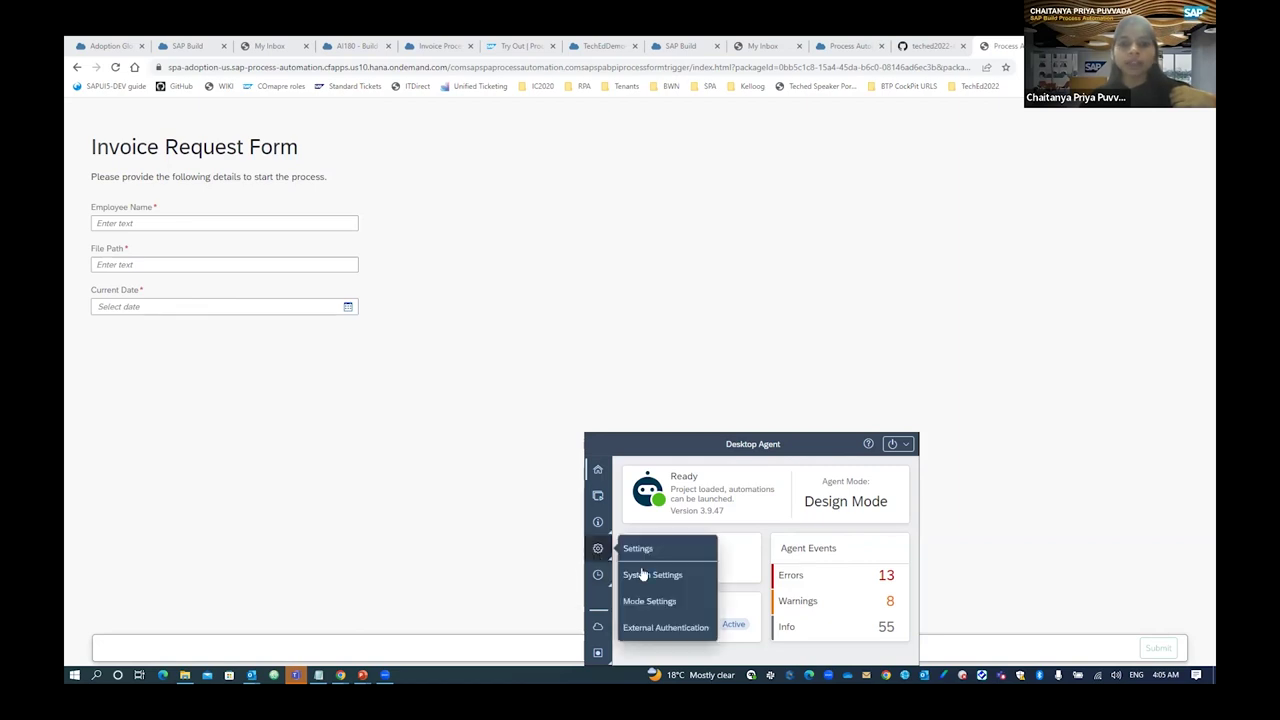
left_click(659, 601)
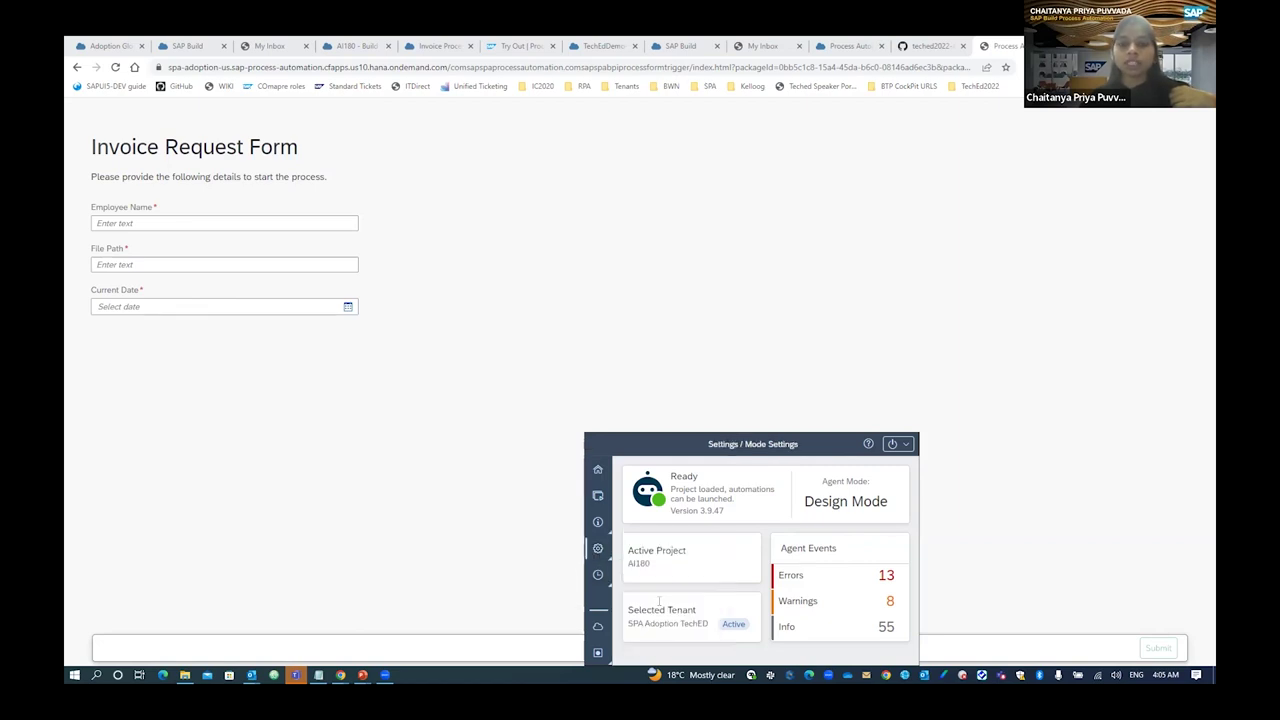
left_click(864, 558)
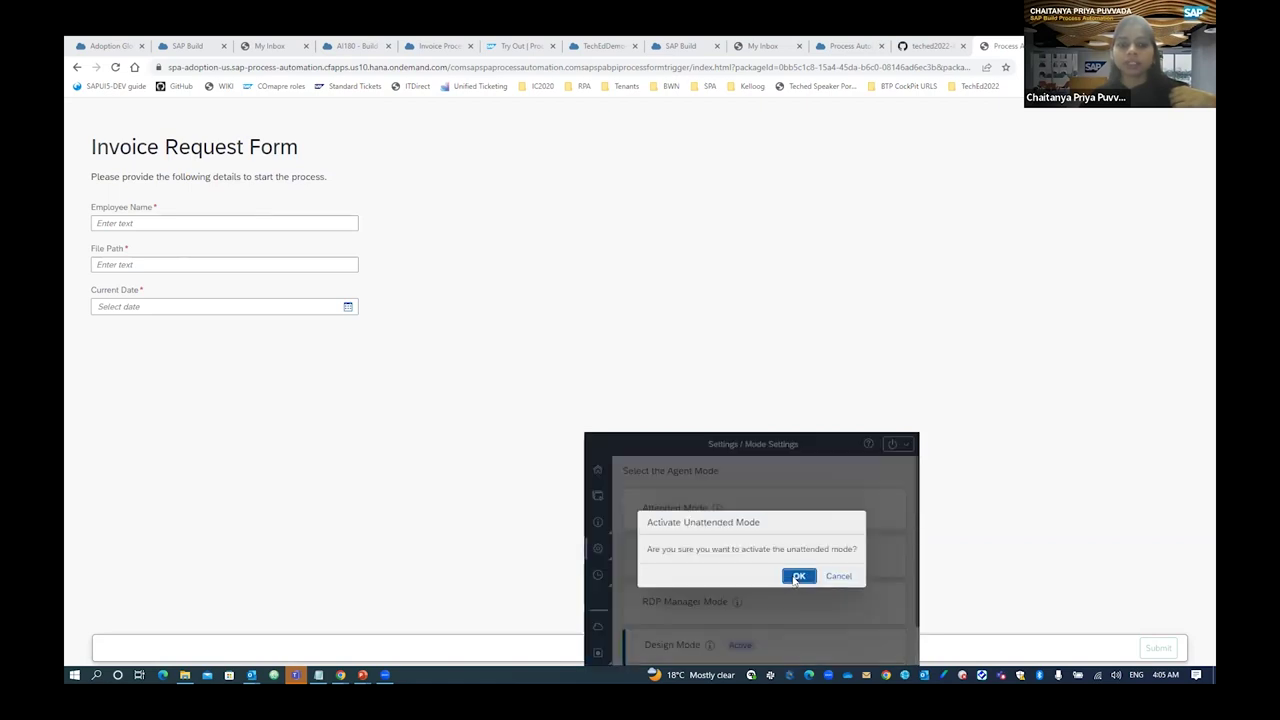
left_click(798, 577)
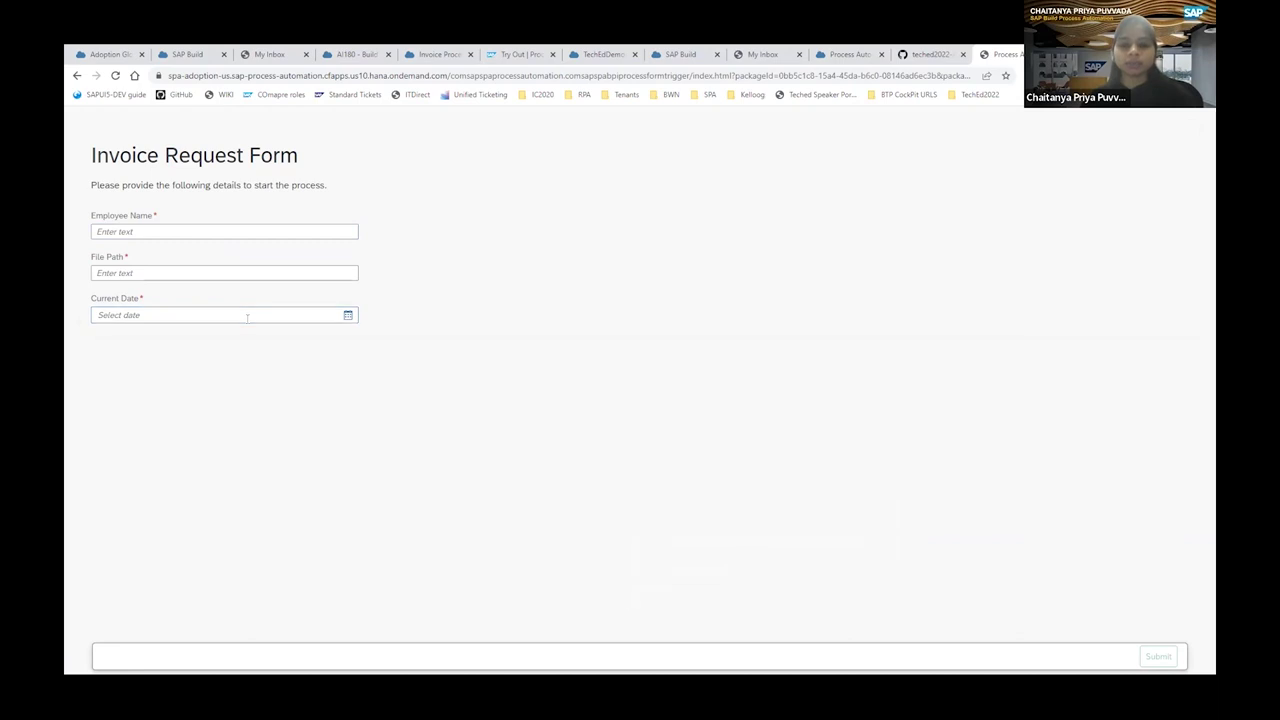
Fill in the employee name from saved entries and paste the invoice PDF file path.
left_click(148, 231)
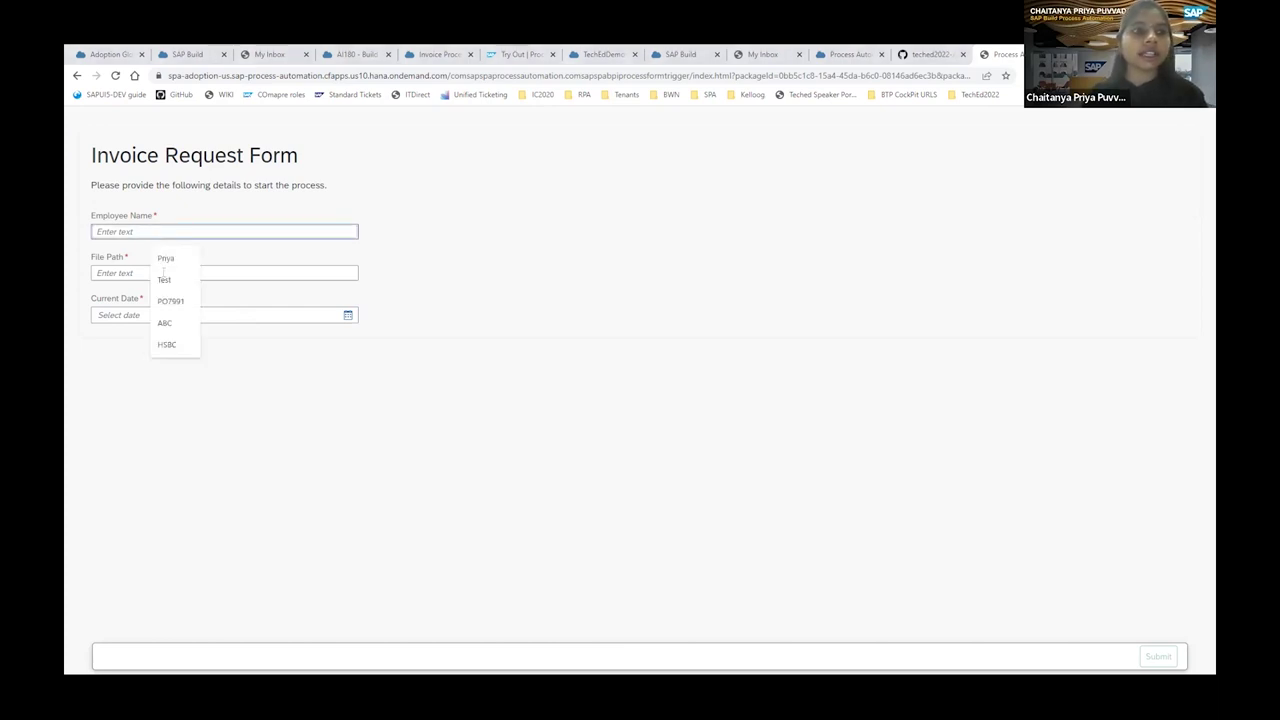
left_click(165, 258)
left_click(163, 273)
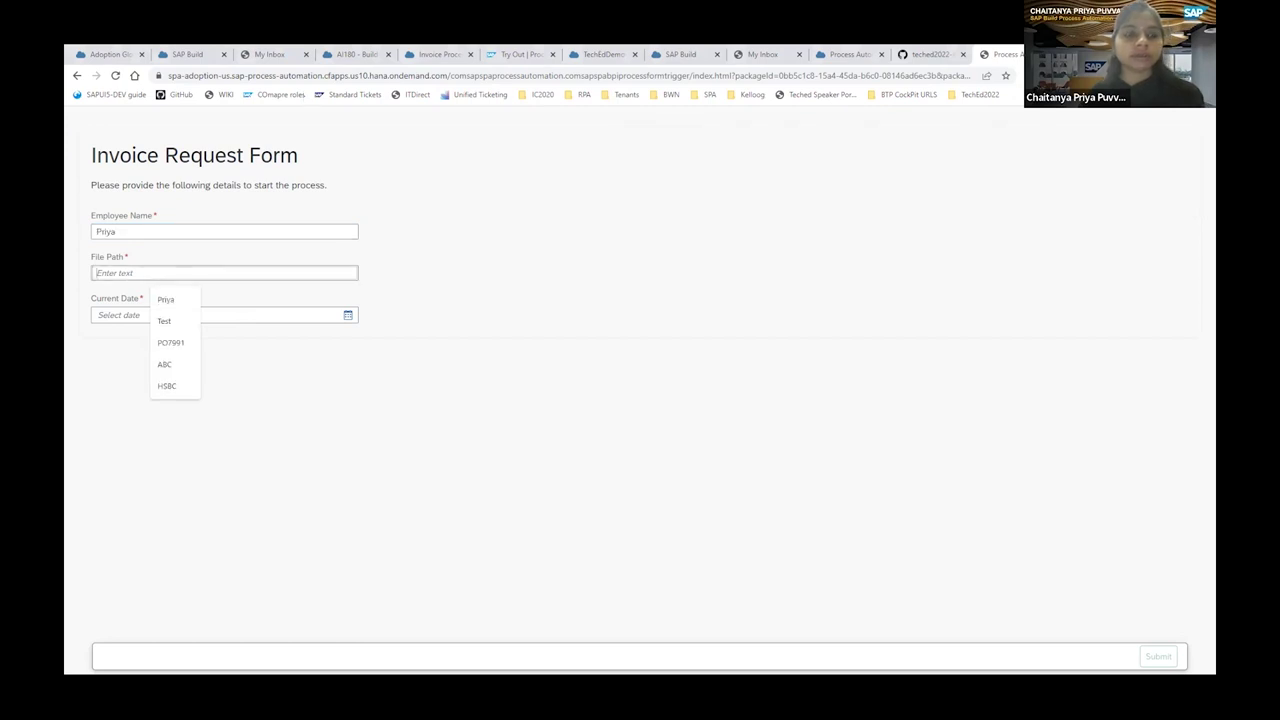
left_click(110, 582)
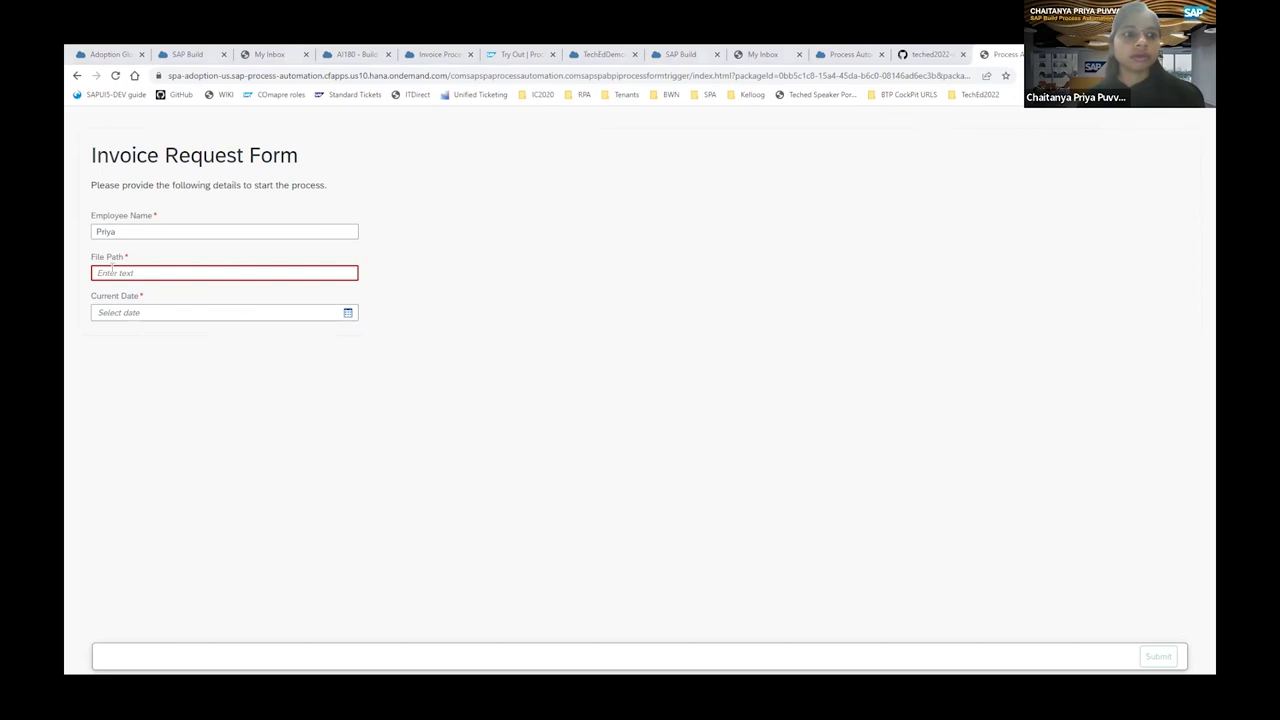
key("ctrl+v")
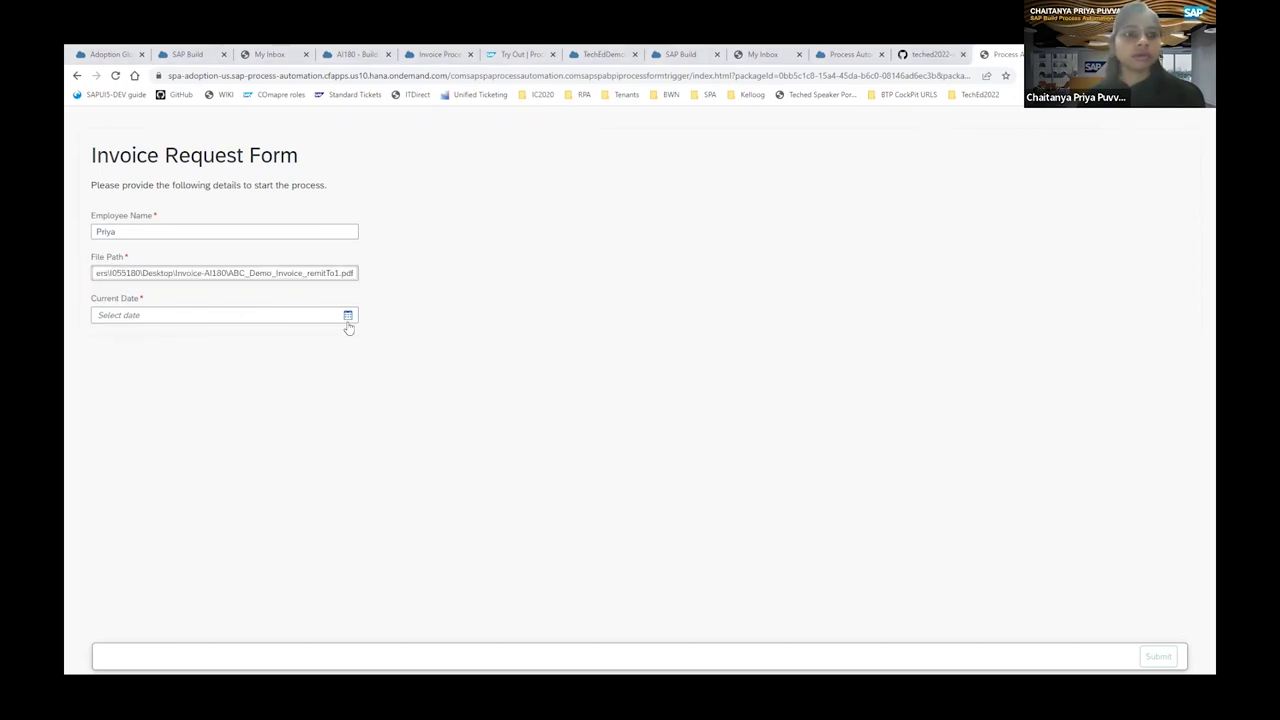
Set the date to 17 Nov 2022 and submit the Invoice Request Form.
left_click(348, 316)
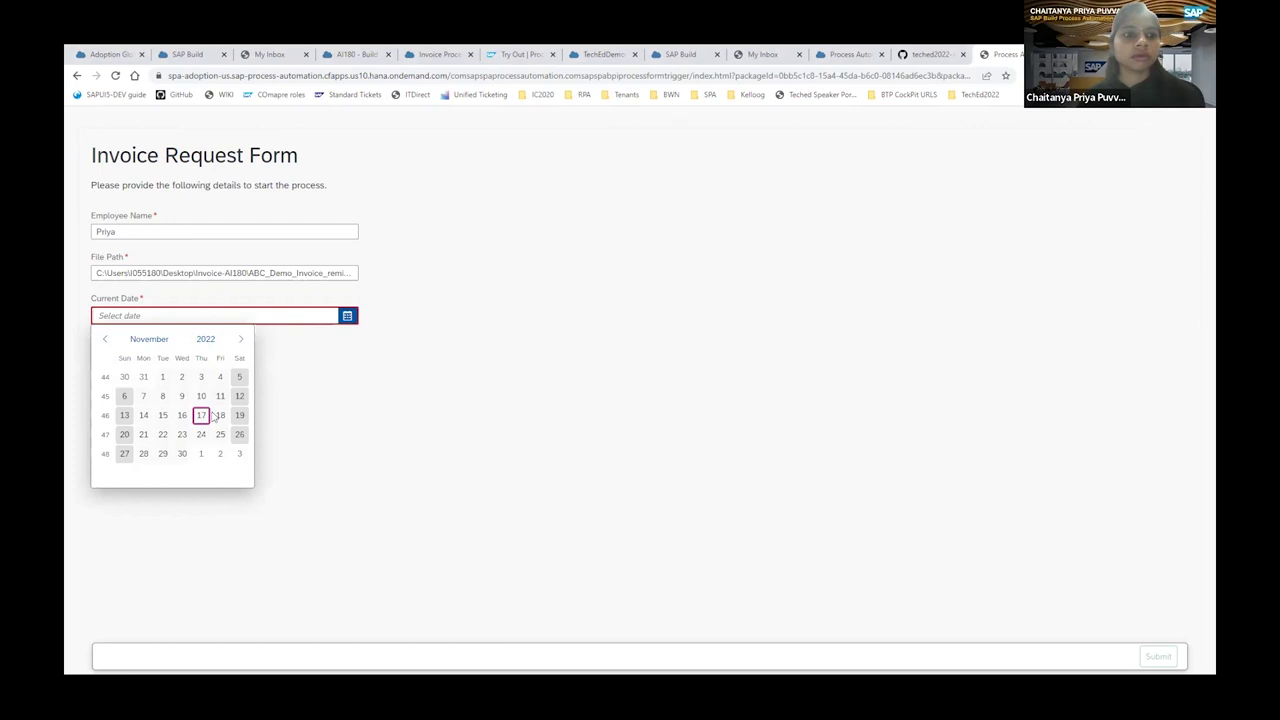
left_click(201, 415)
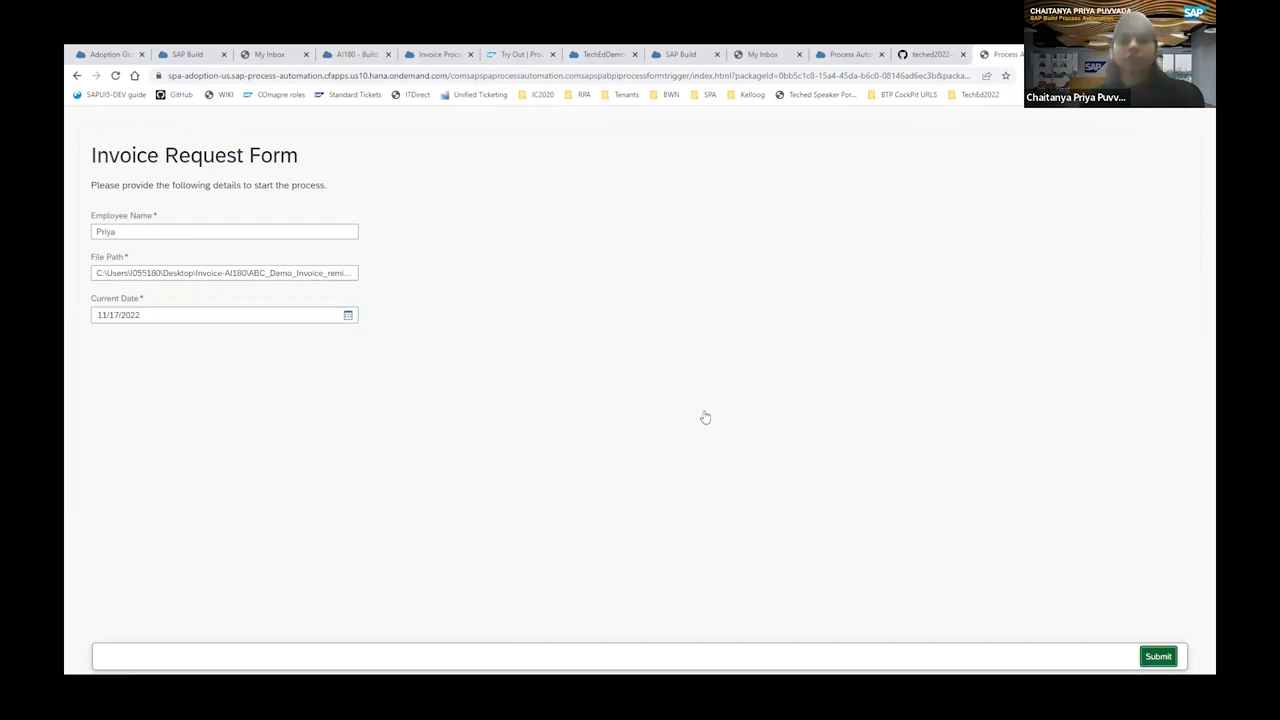
key("Return")
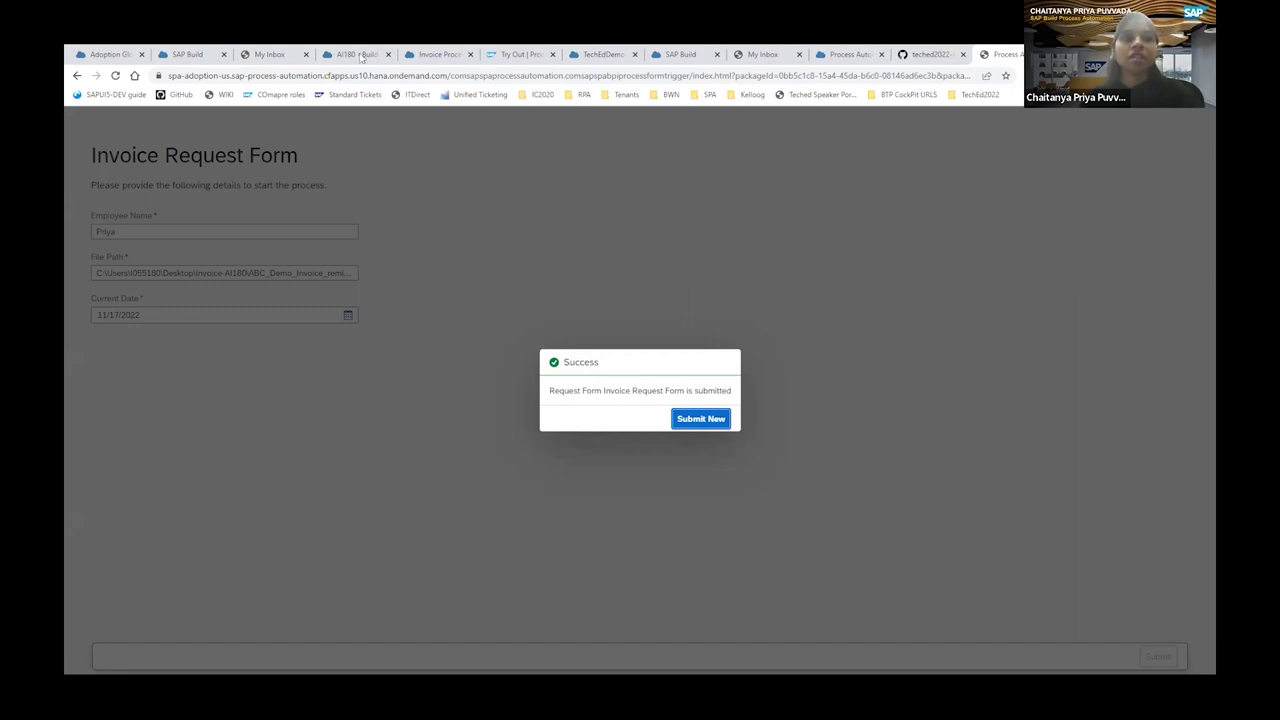
left_click(198, 55)
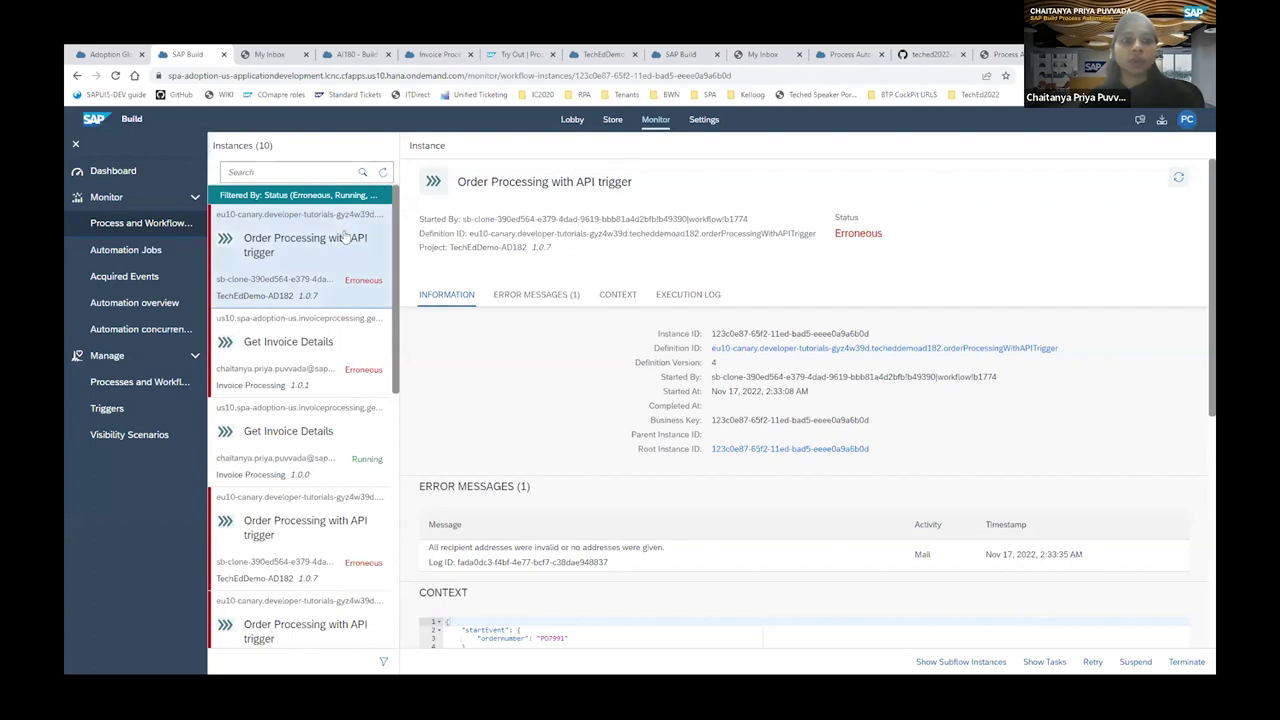
Refresh the process instance list and close the Filter dialog without changes.
left_click(384, 175)
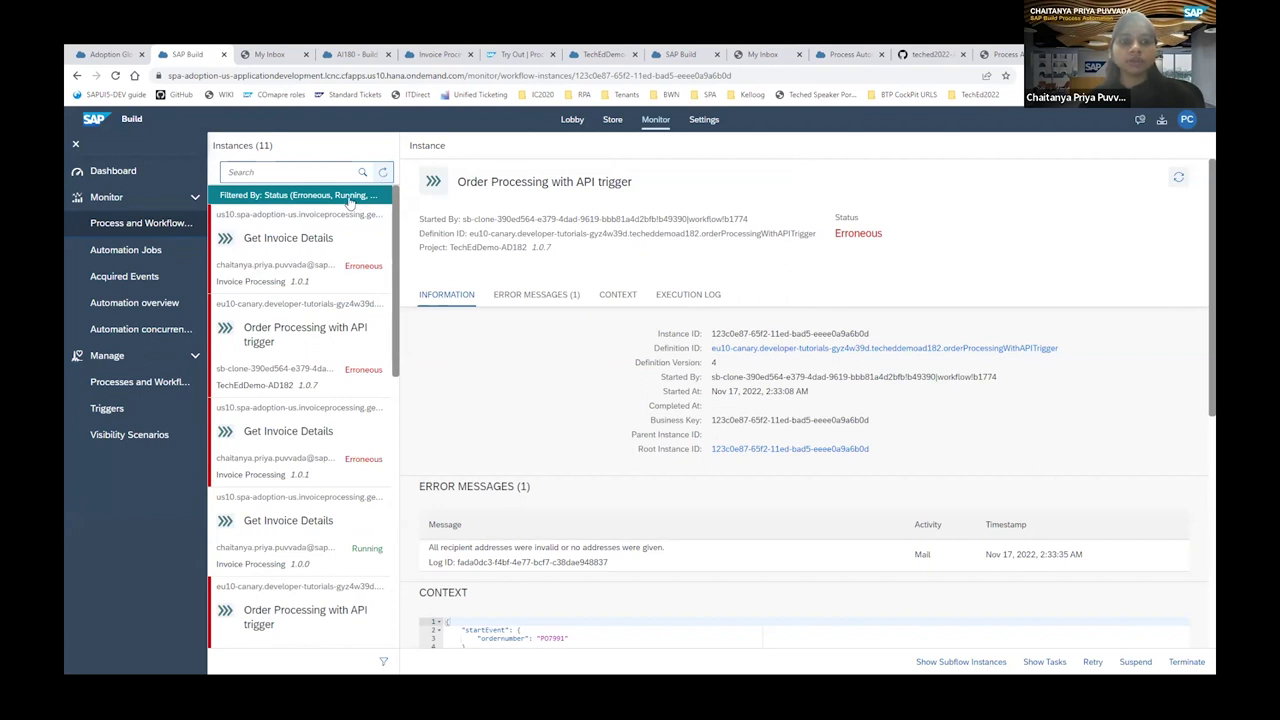
left_click(383, 661)
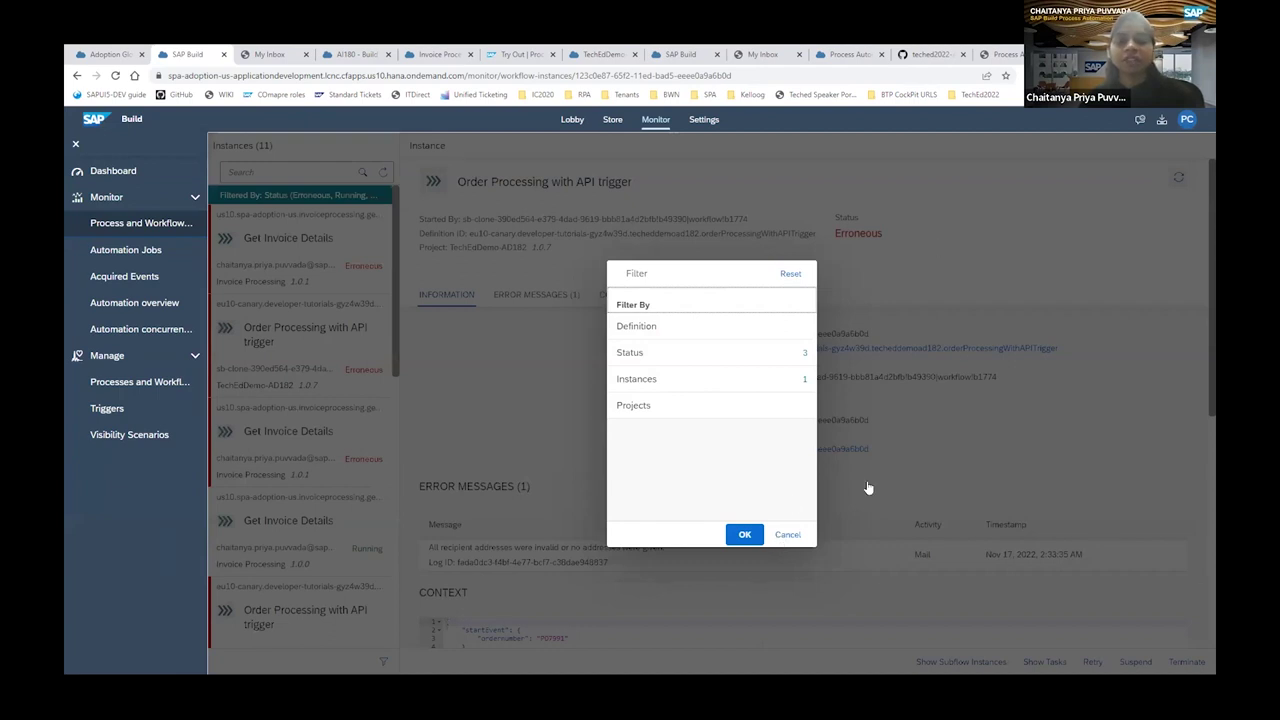
left_click(787, 534)
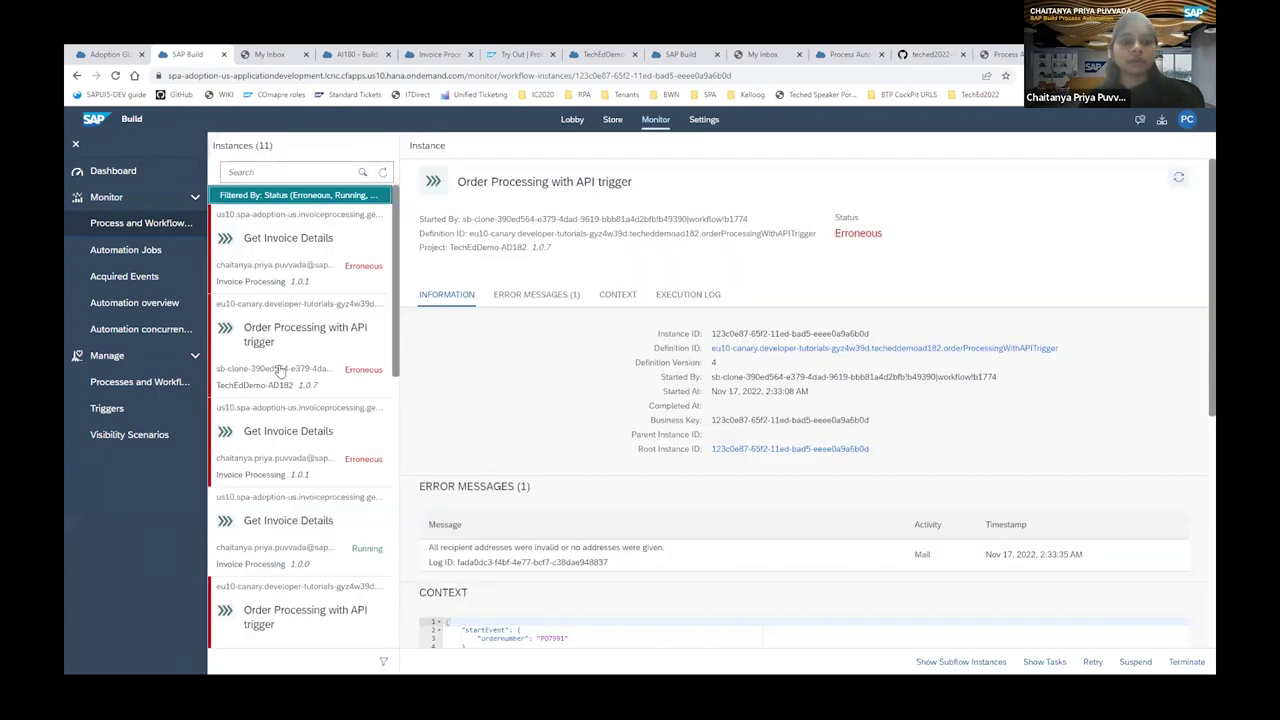
Open the running Get Invoice Details instance and review its Context and Execution Log.
scroll(308, 474, "down", 1)
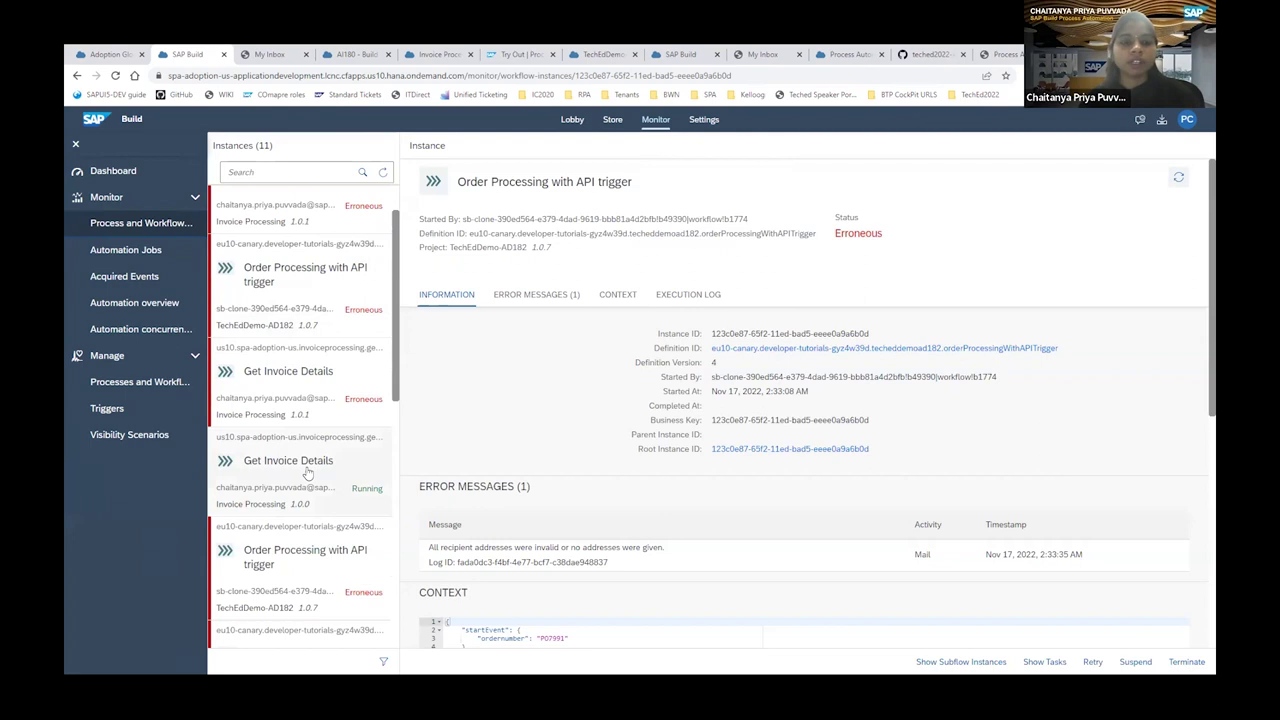
left_click(308, 474)
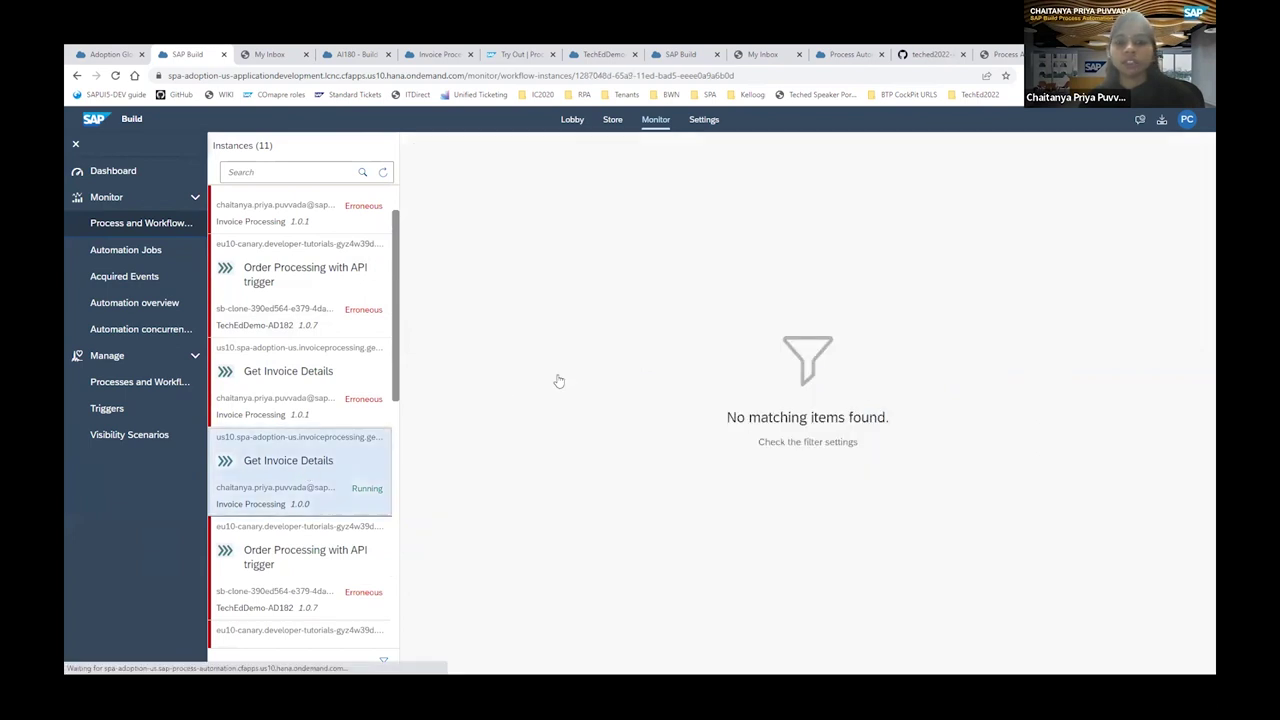
left_click(297, 468)
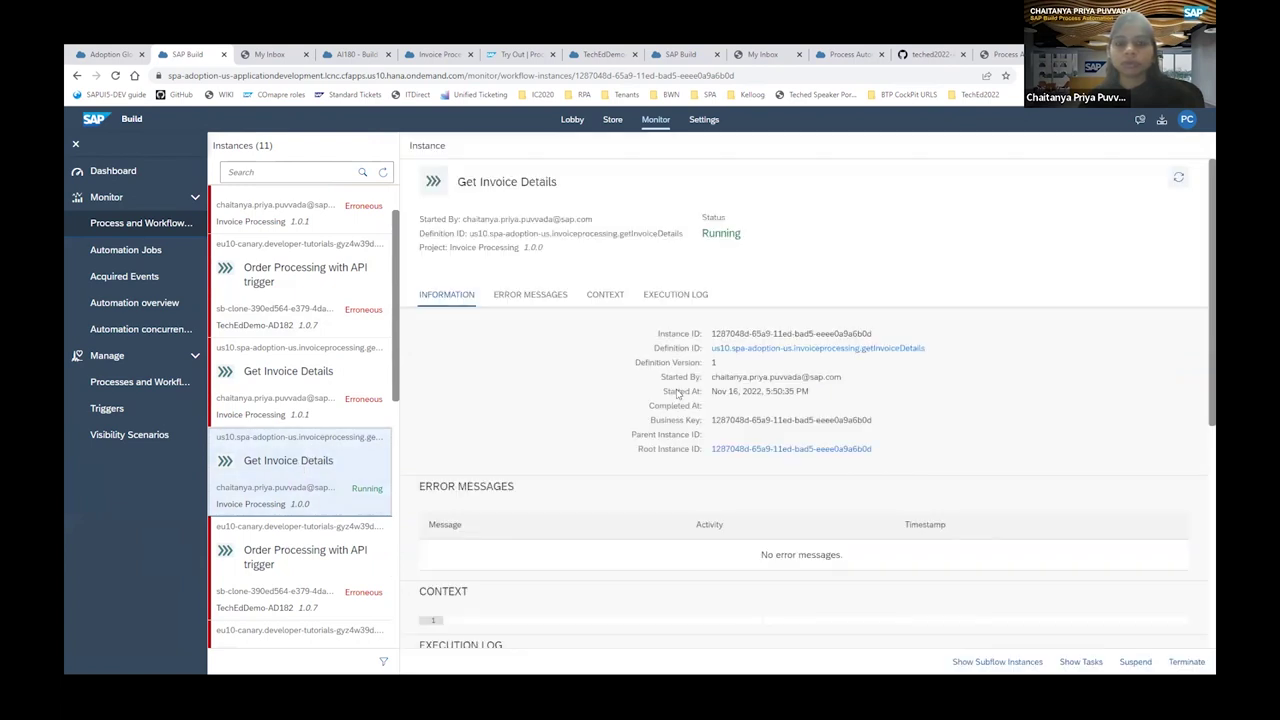
scroll(678, 390, "down", 3)
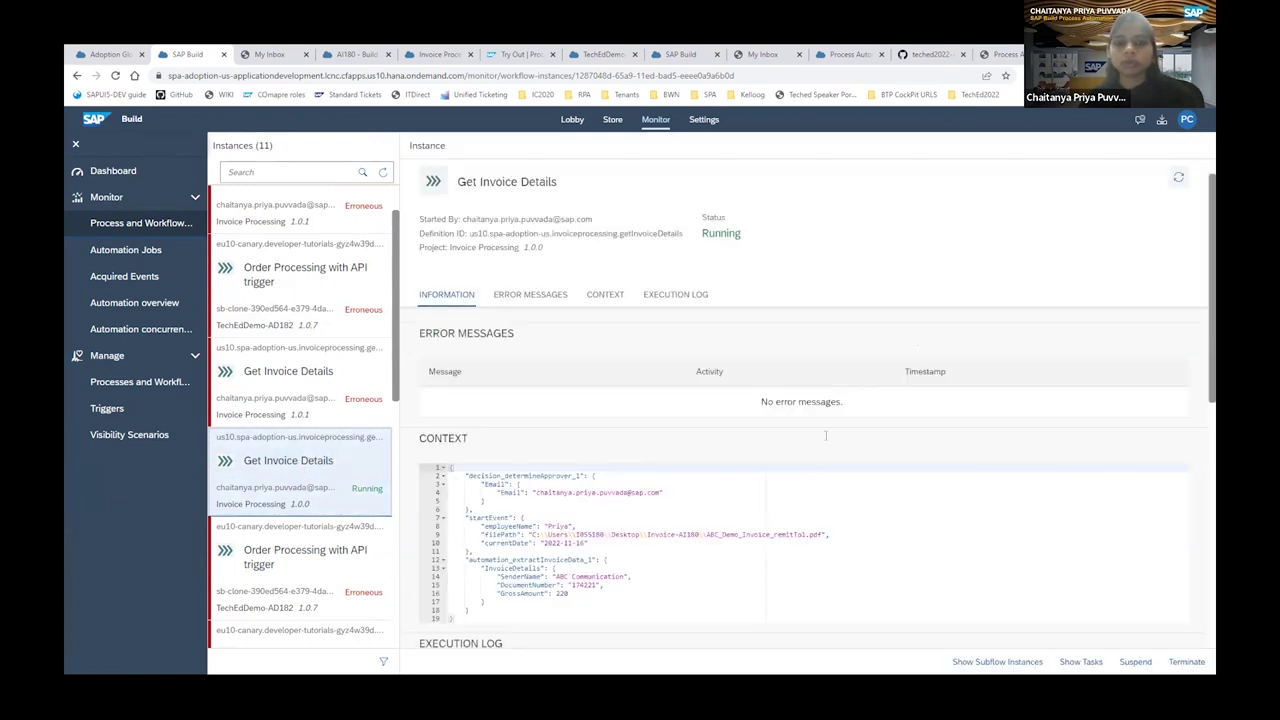
scroll(825, 435, "down", 3)
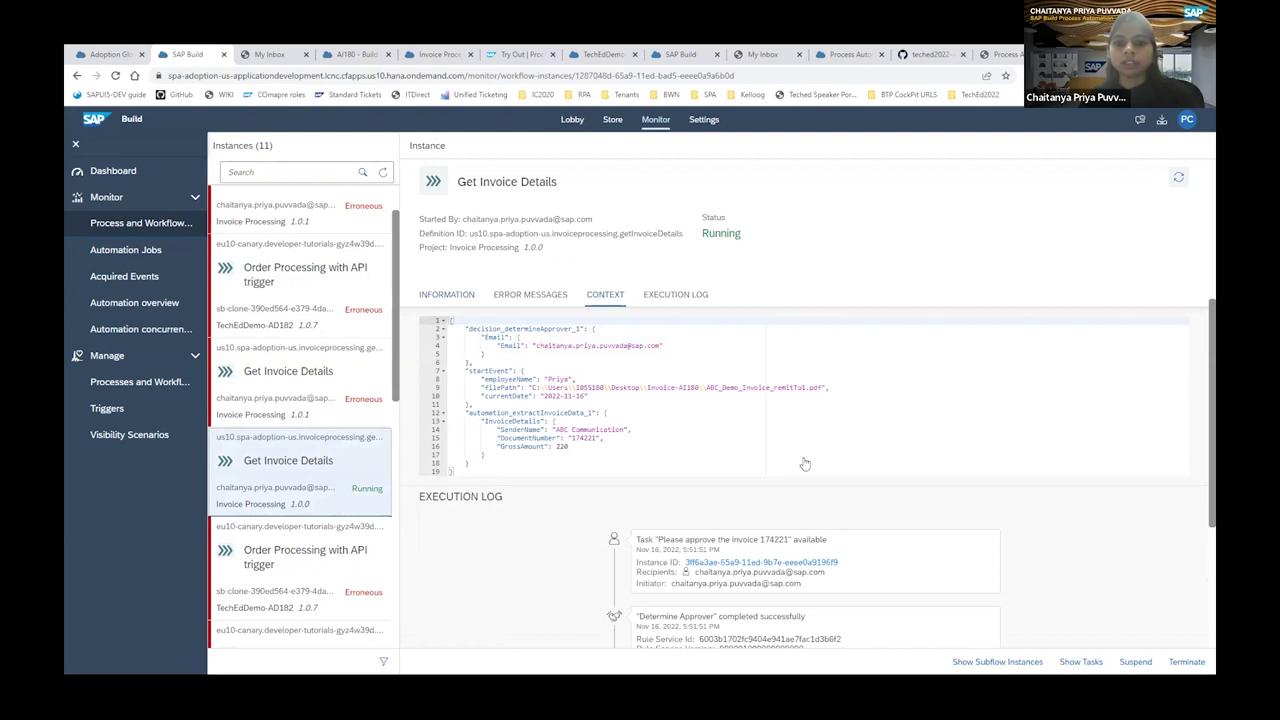
scroll(805, 463, "down", 5)
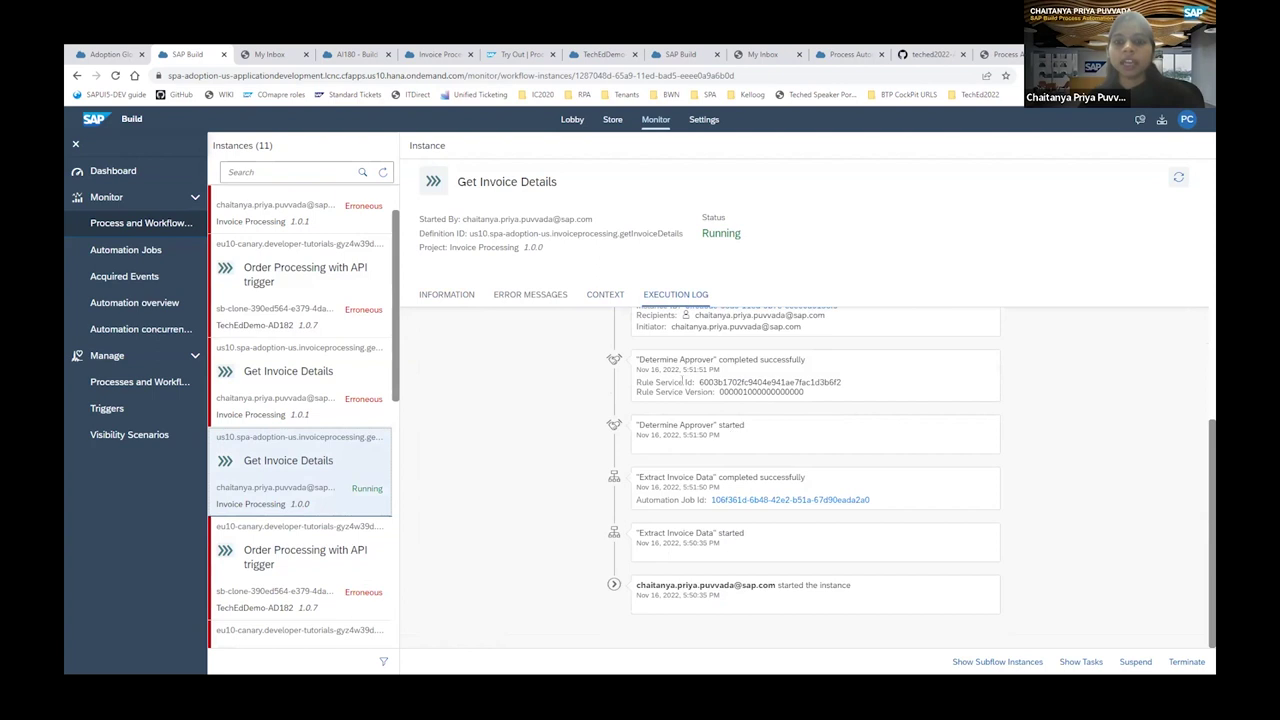
scroll(736, 431, "up", 1)
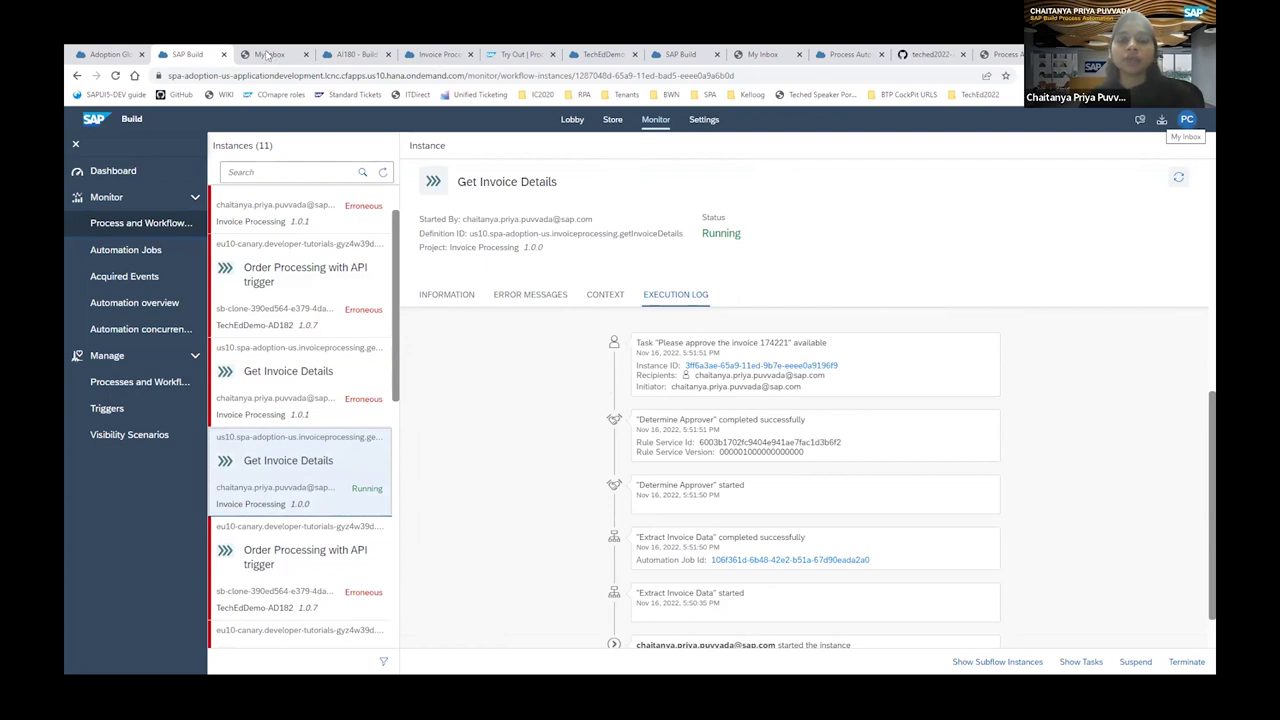
Claim and approve the invoice 174221 task, then open the Approved Invoice: 174221 notification.
key("ctrl+Tab")
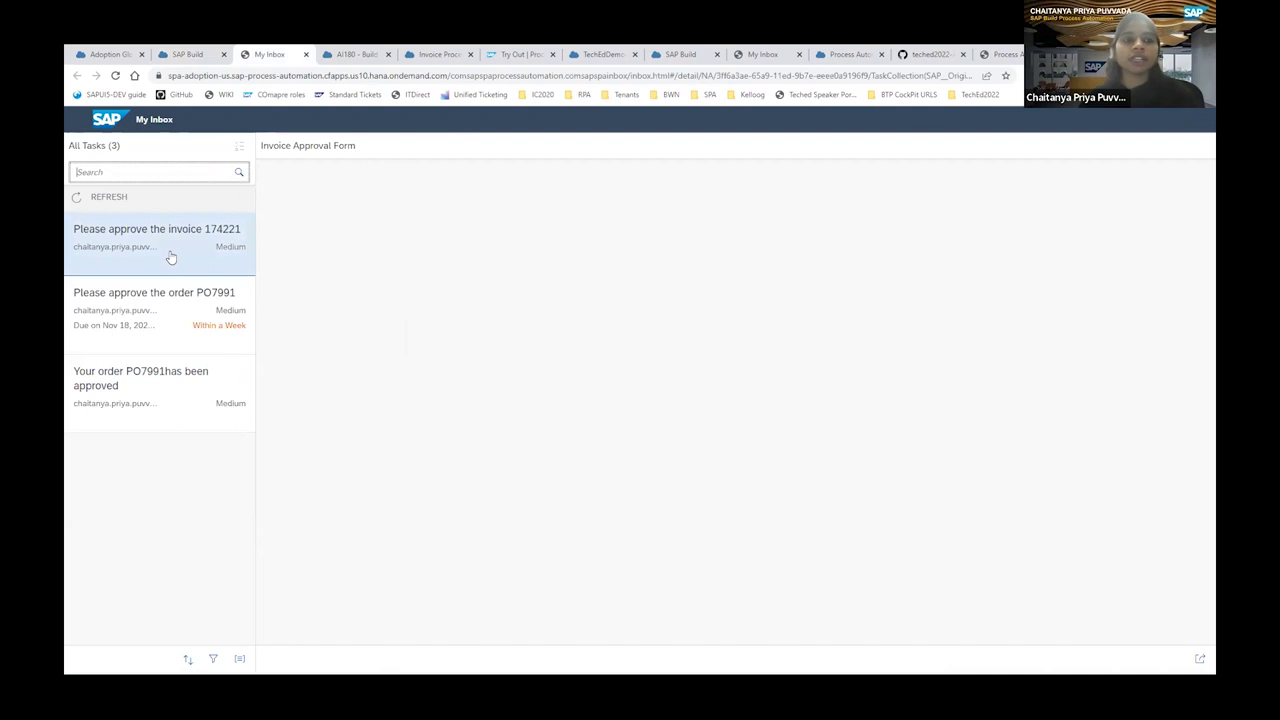
left_click(170, 258)
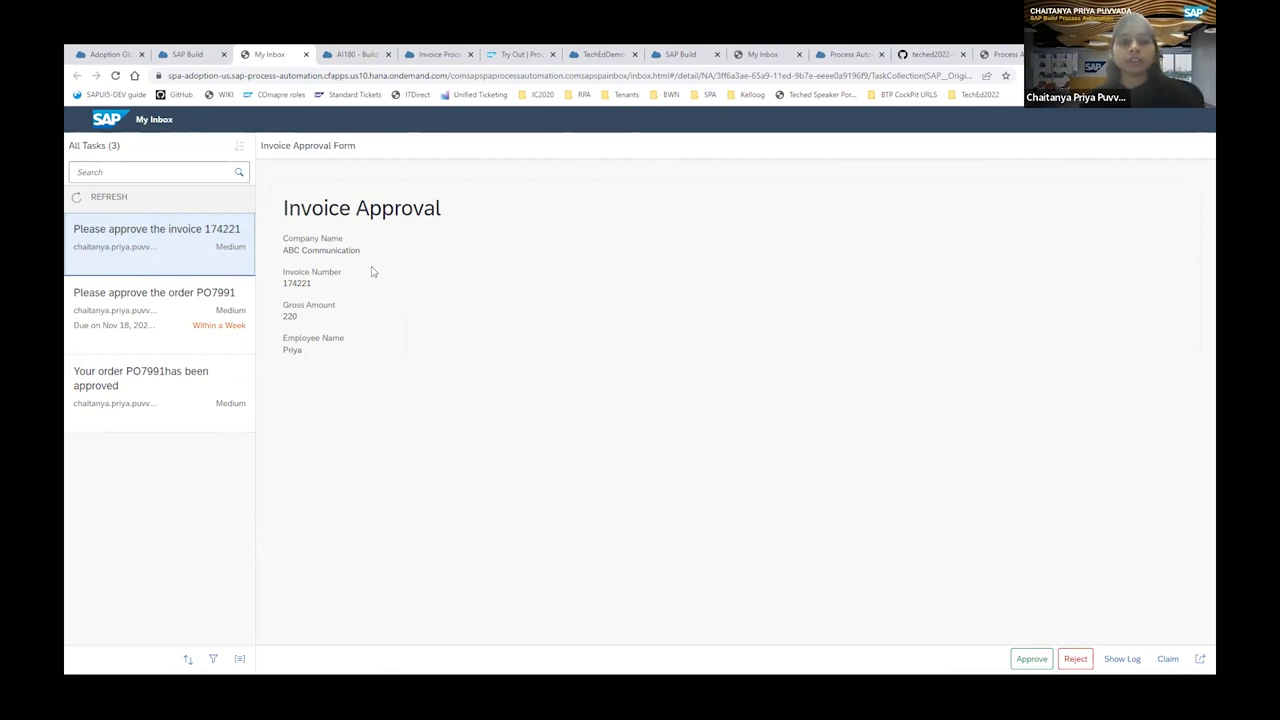
left_click(1168, 659)
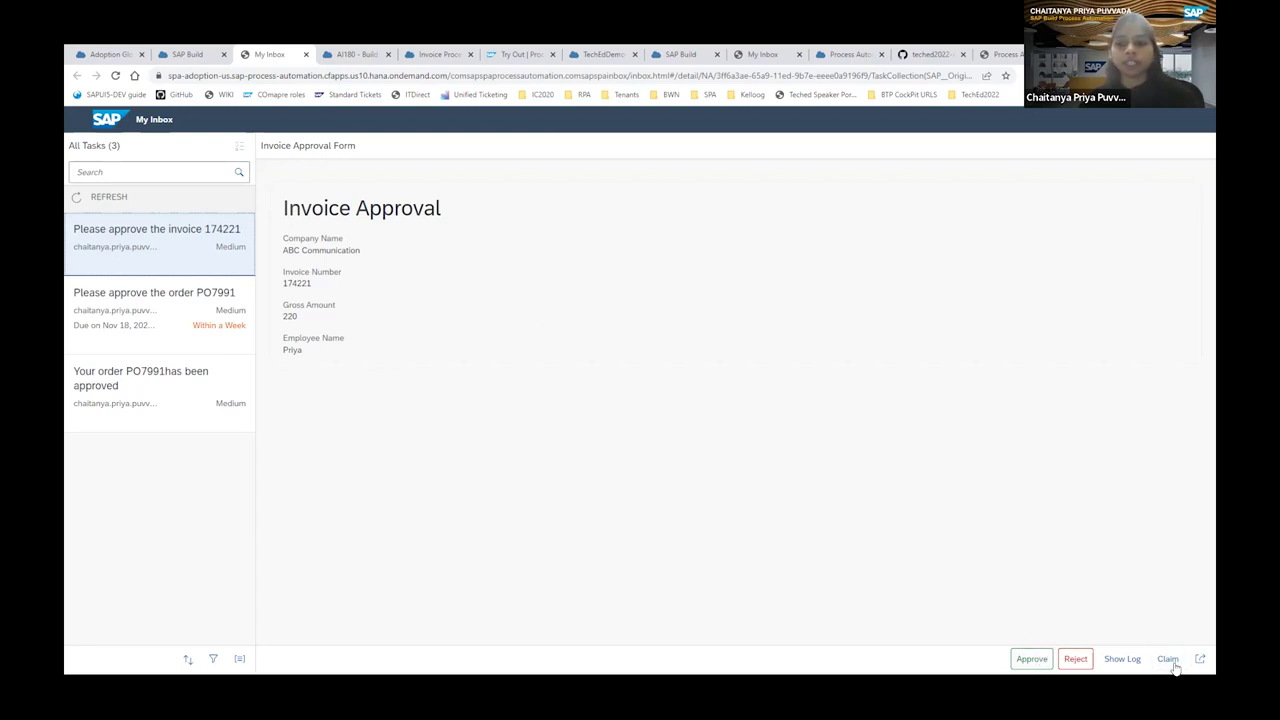
left_click(1031, 662)
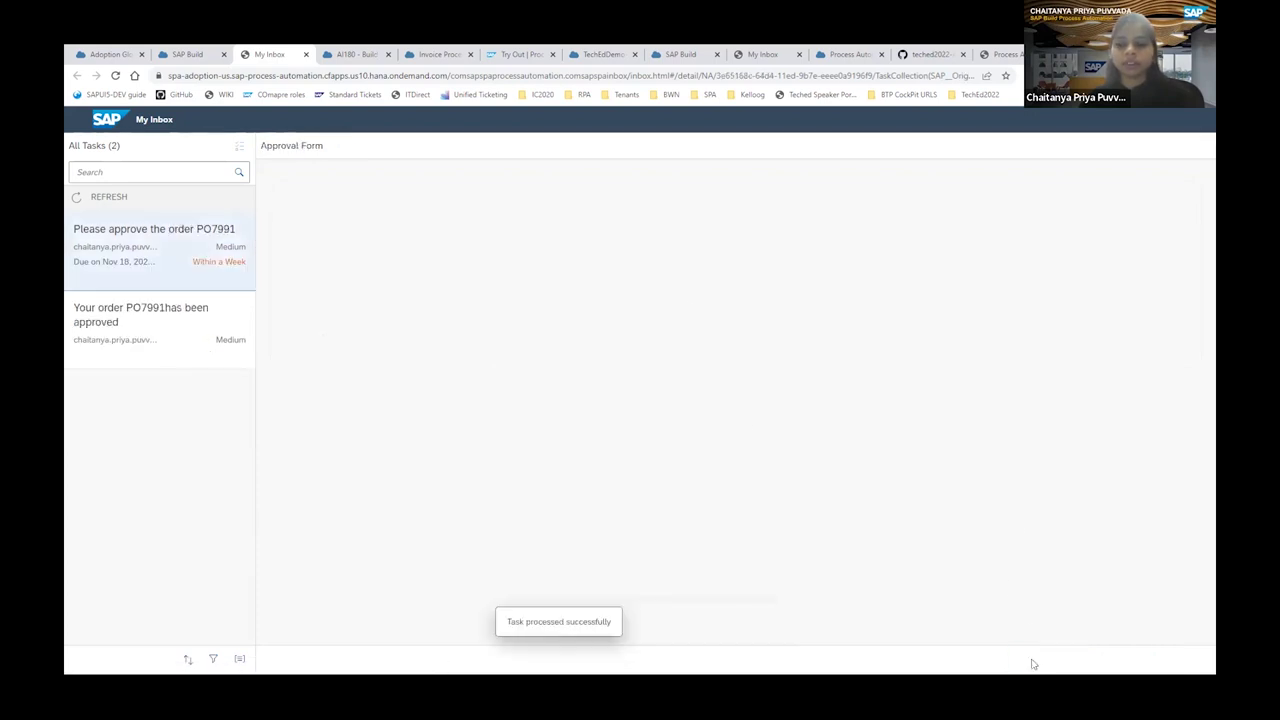
left_click(123, 199)
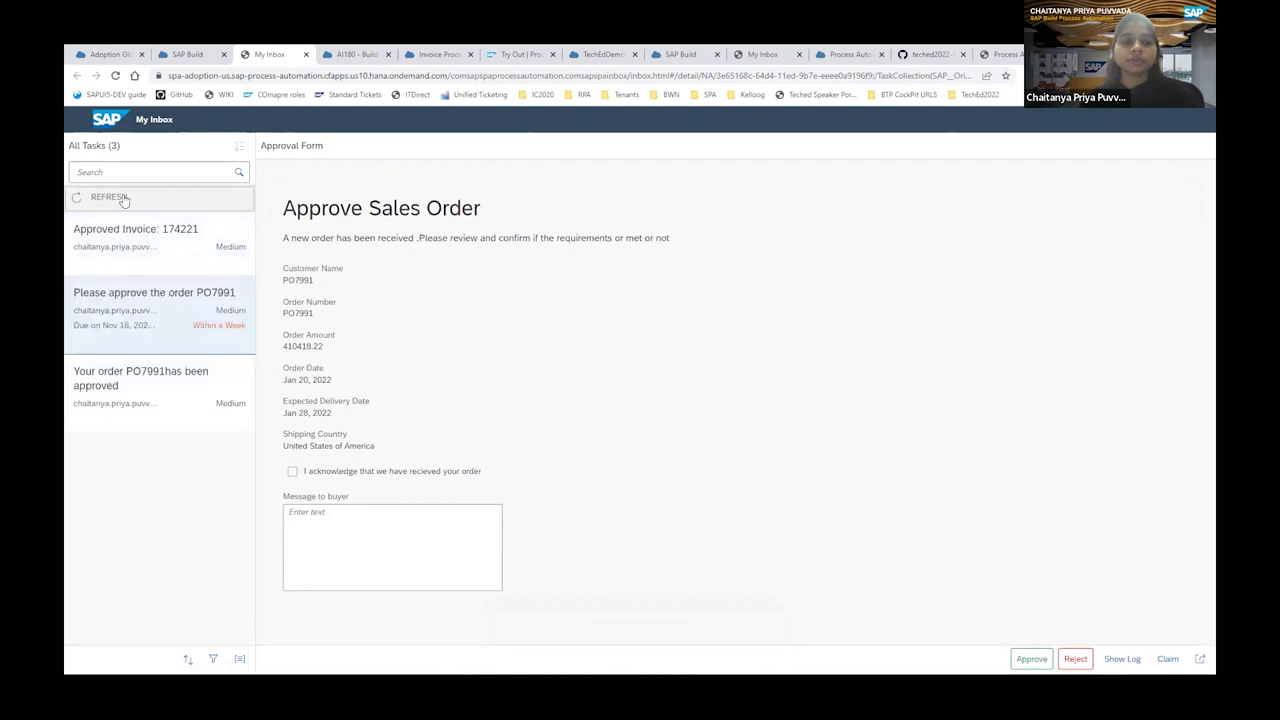
left_click(158, 251)
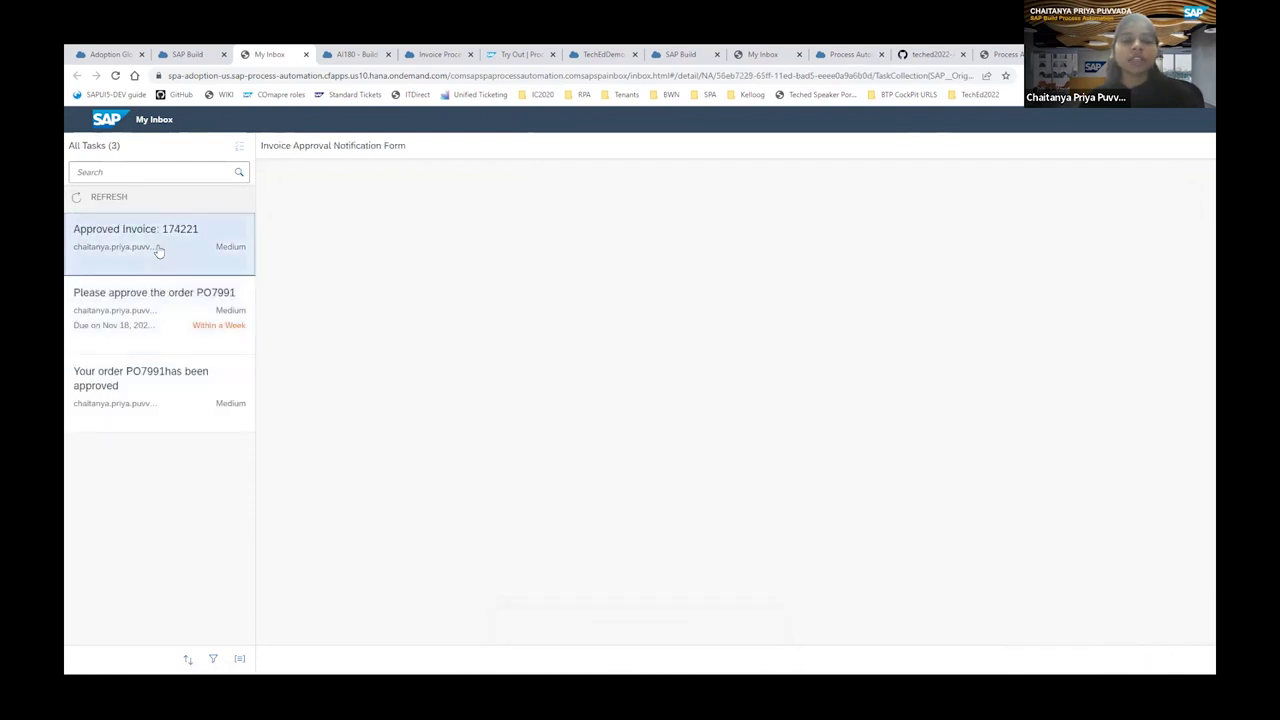
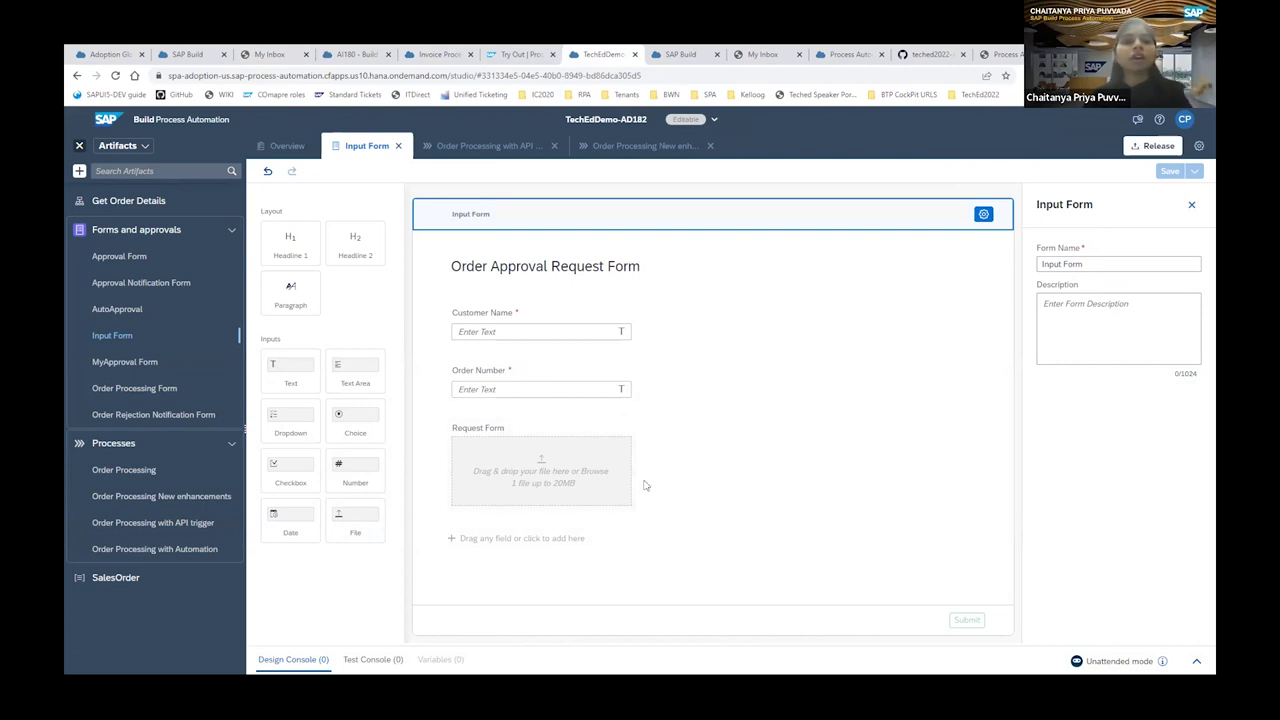
Select the Request Form upload field and view its Maximum number of files choices, 1 to 10.
left_click(568, 495)
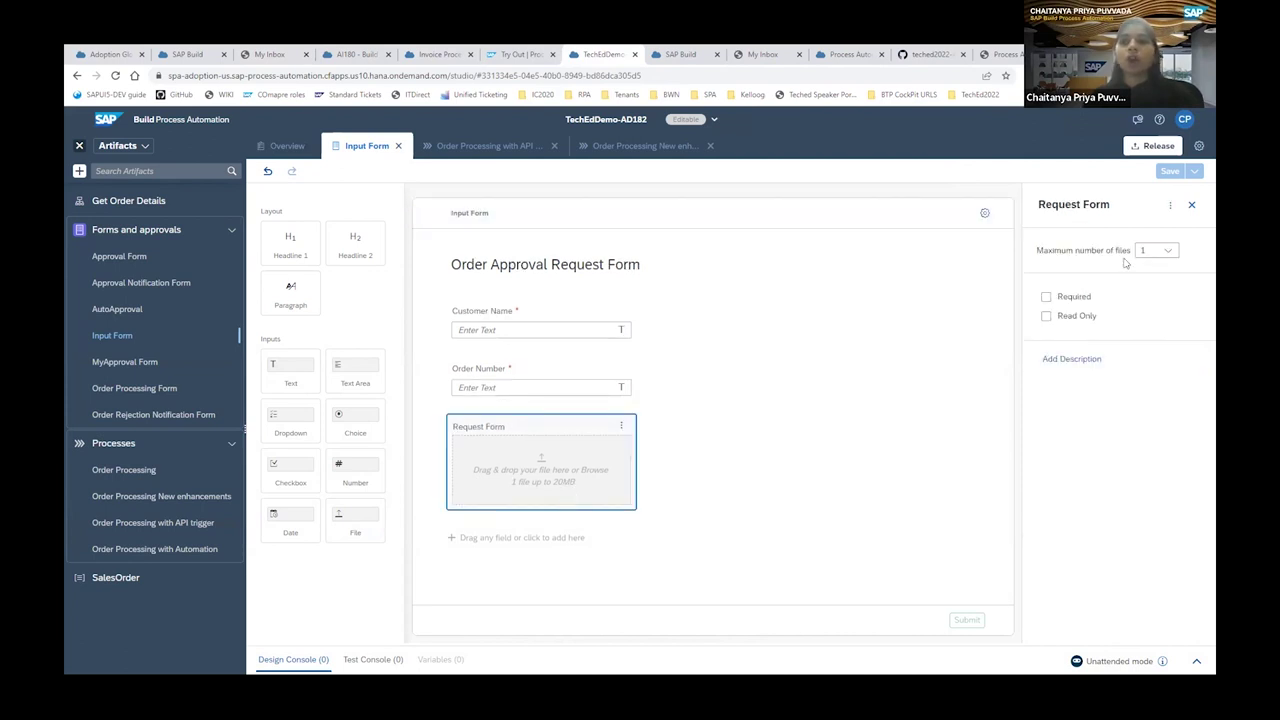
left_click(1167, 250)
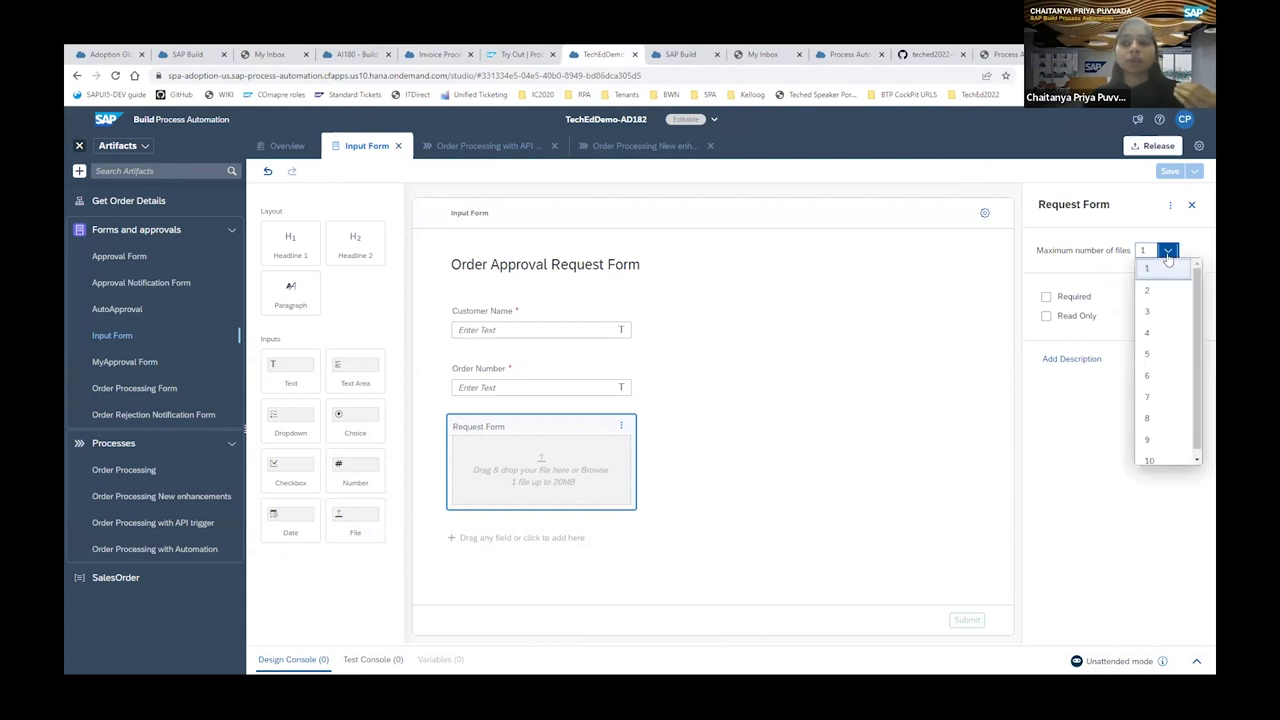
scroll(1165, 400, "down", 1)
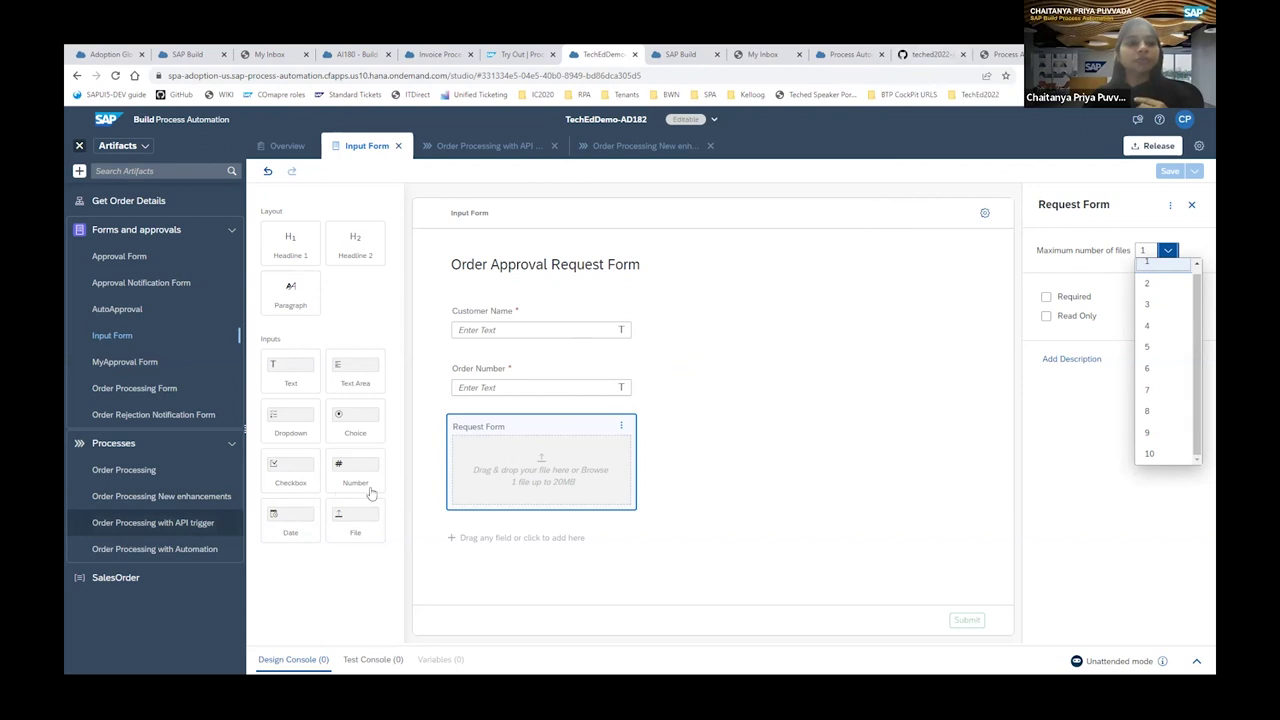
Review the API-trigger process's Mail step and body, then open Order Processing New enhancements.
left_click(500, 147)
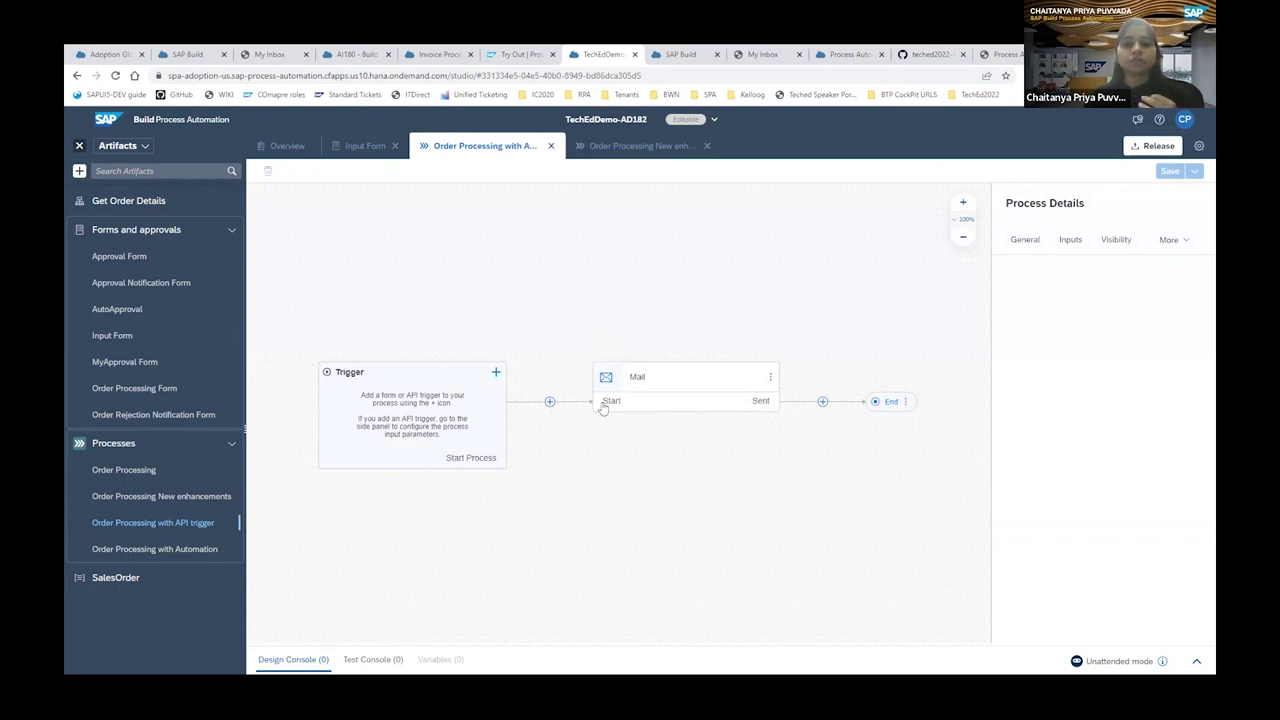
left_click(549, 402)
mouse_move(600, 523)
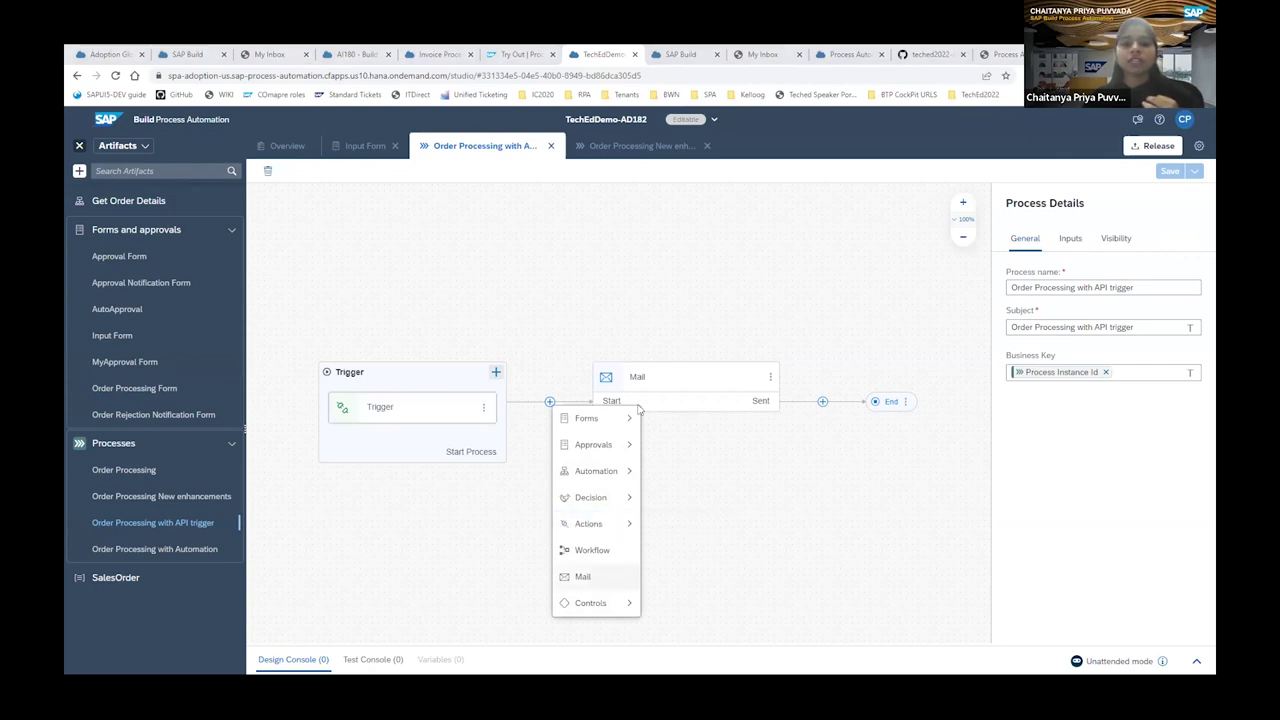
left_click(638, 406)
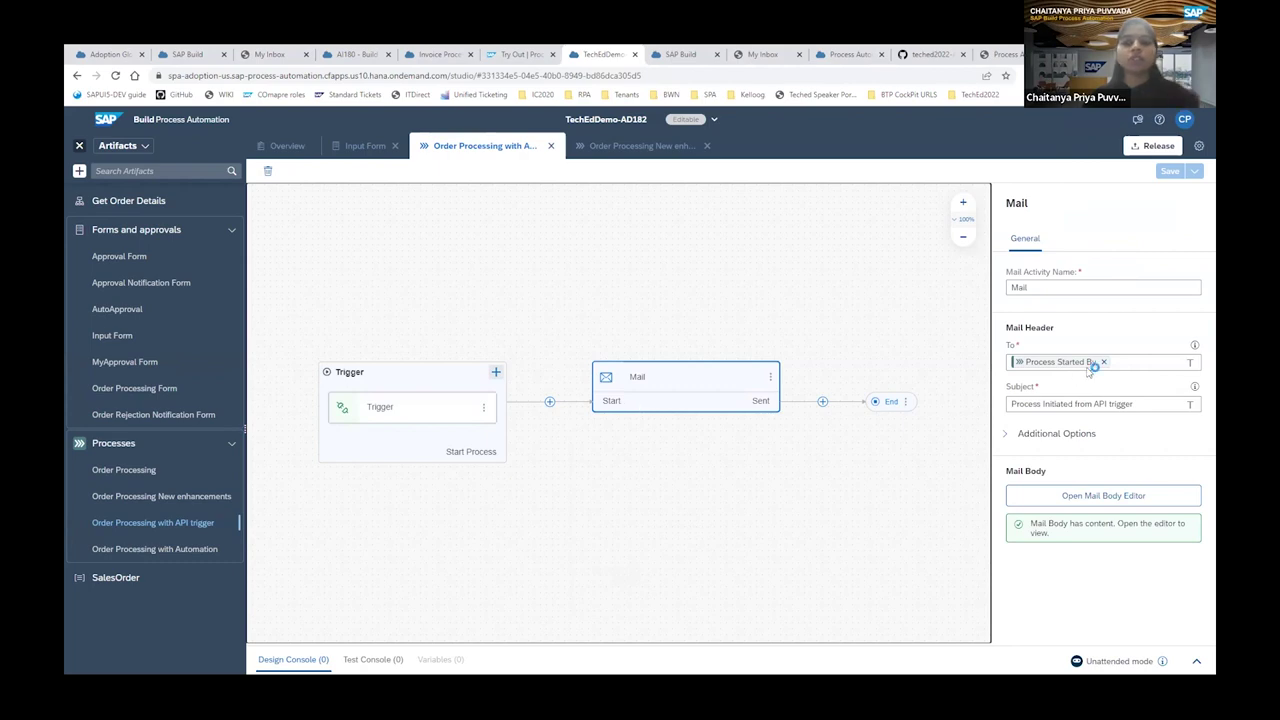
left_click(1093, 503)
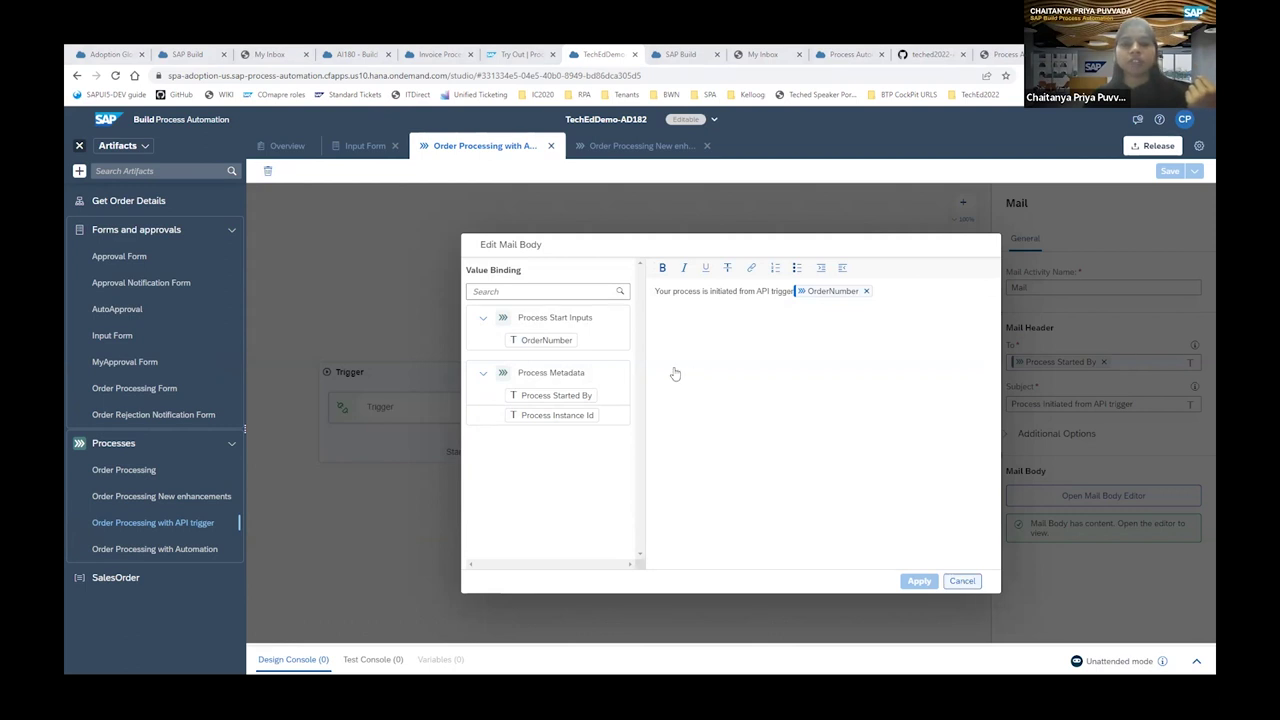
key("Escape")
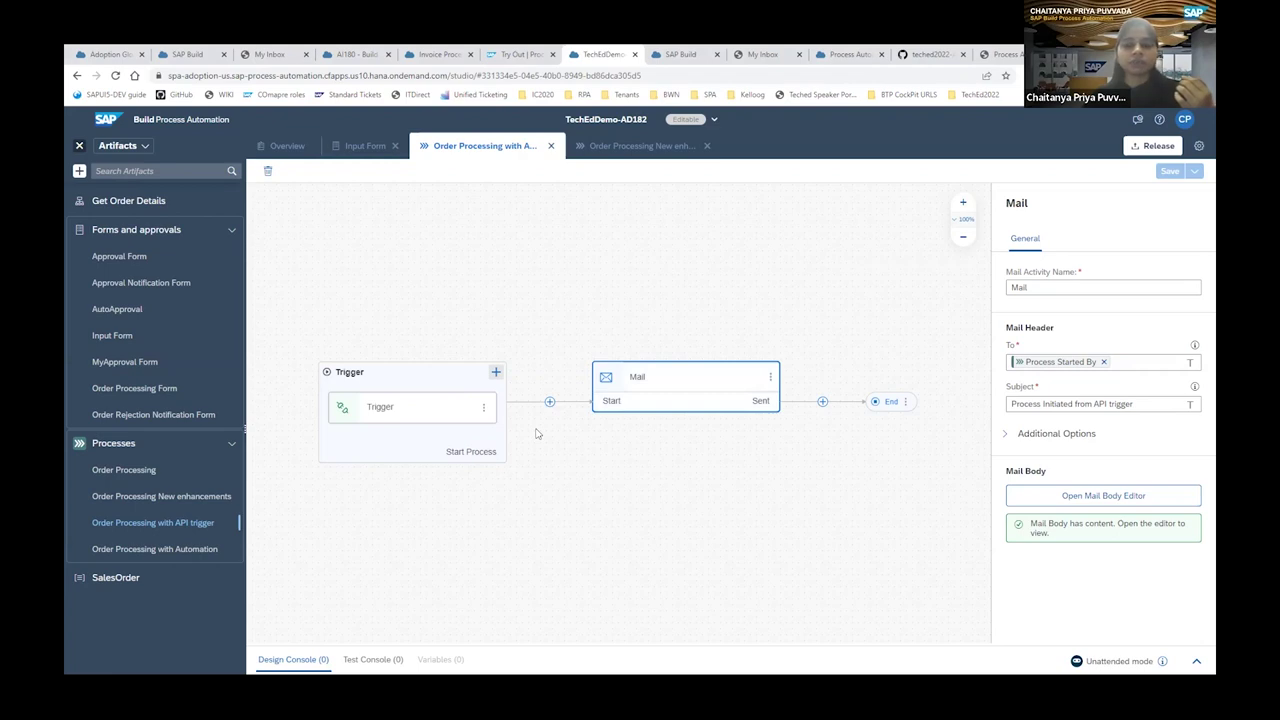
left_click(193, 498)
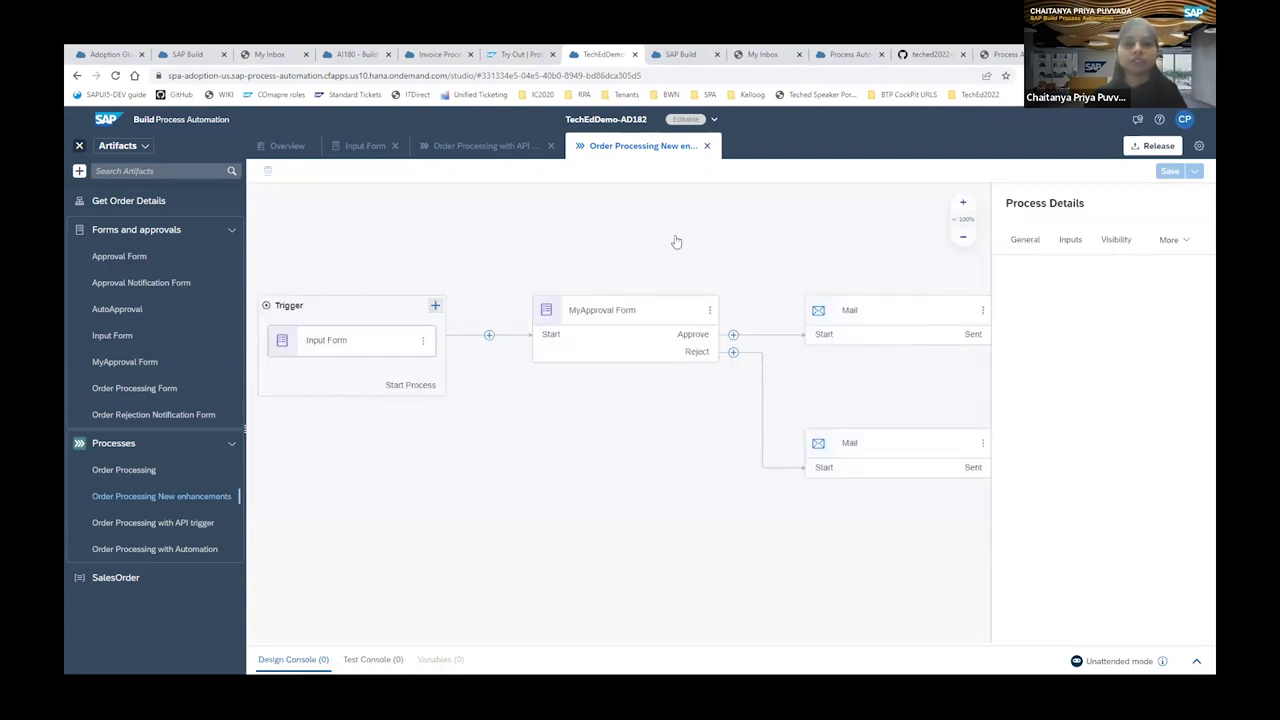
Remove the Input Form trigger from the process and confirm the warning.
left_click(545, 250)
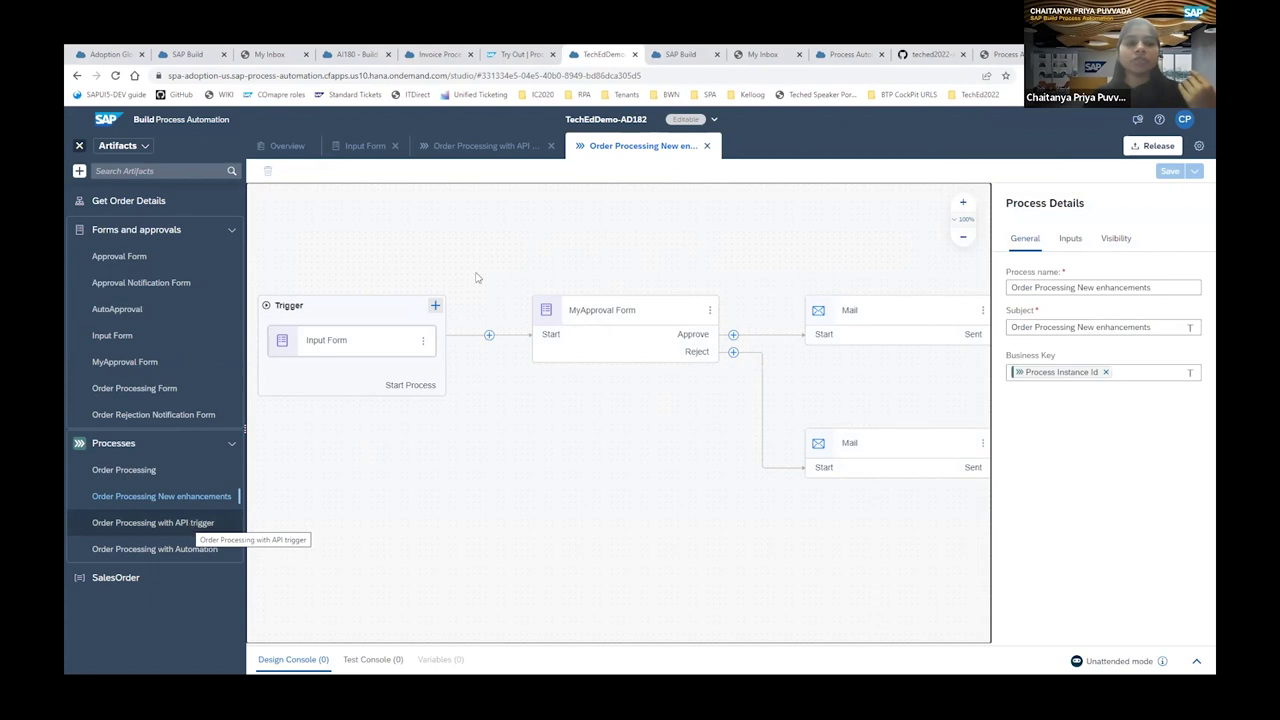
left_click(354, 344)
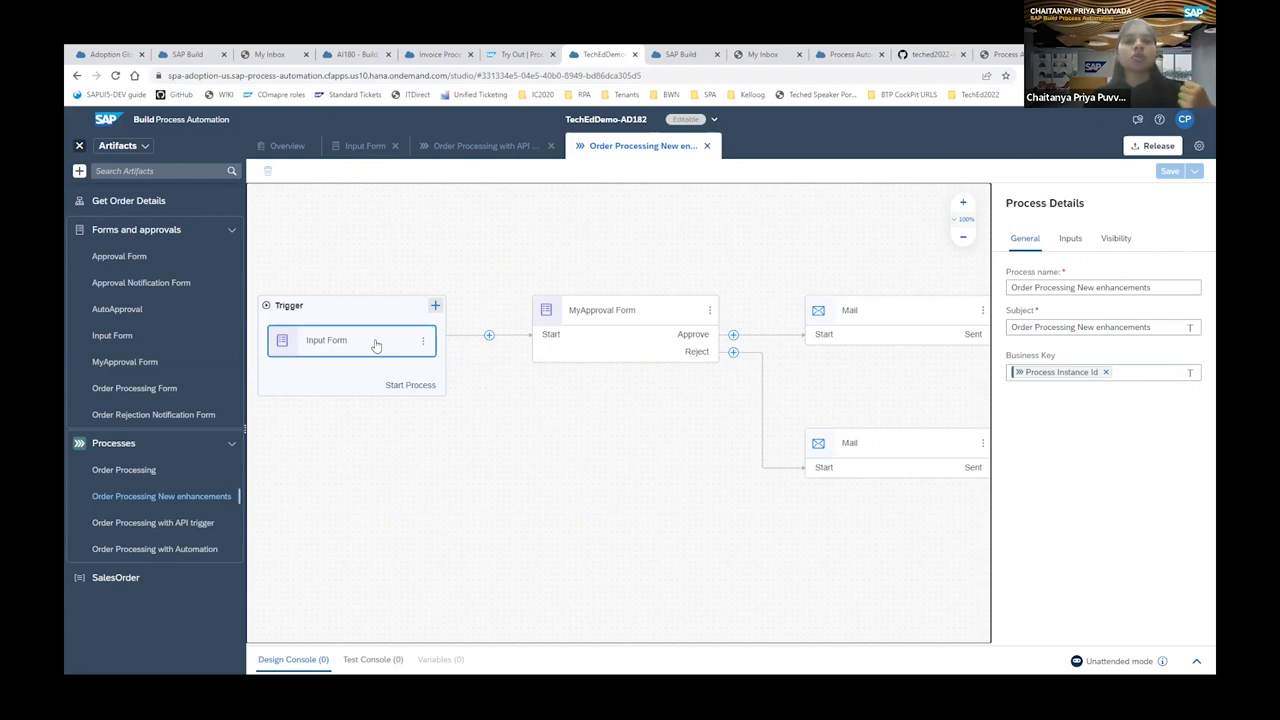
left_click(424, 343)
left_click(466, 383)
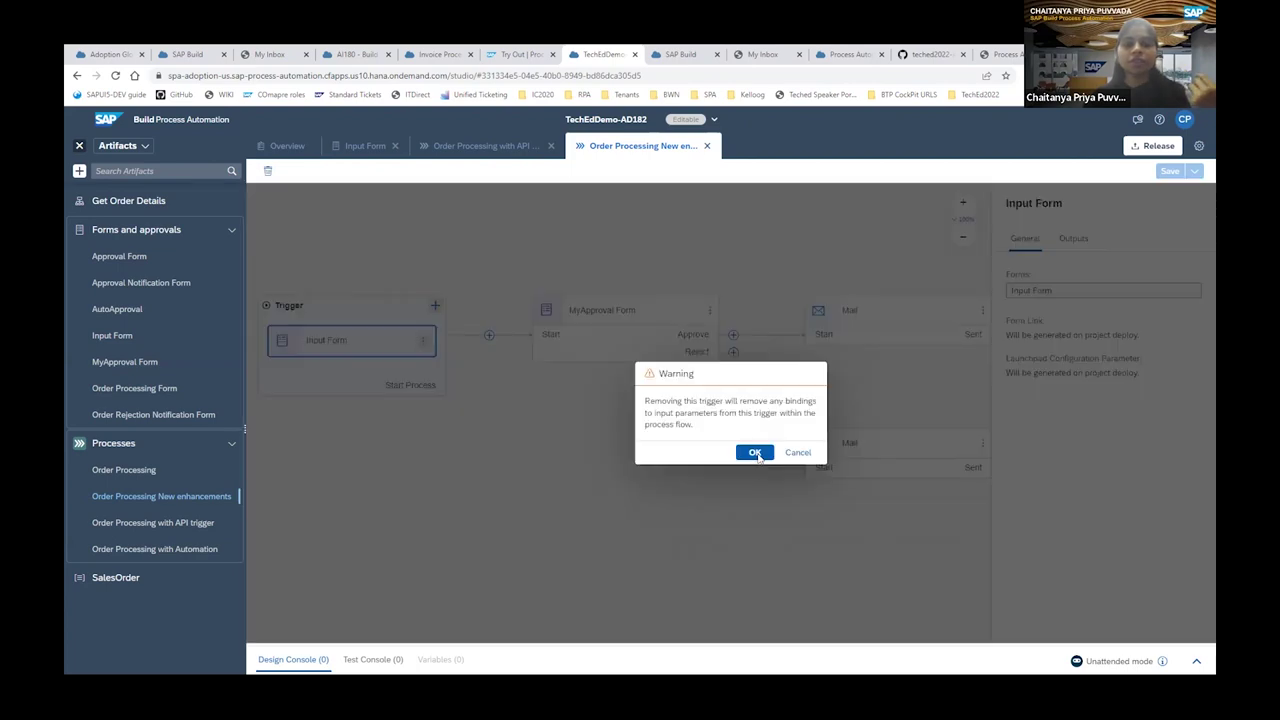
left_click(755, 452)
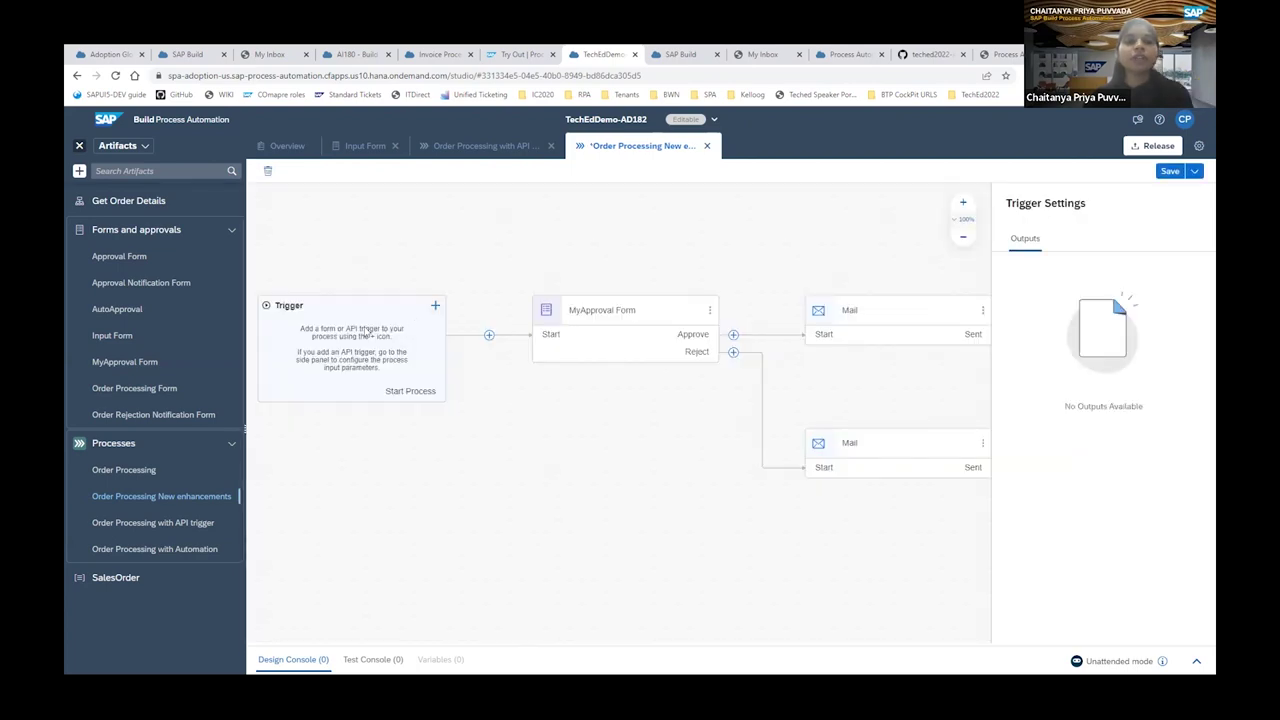
Add a new API trigger, saving the process when prompted.
left_click(435, 307)
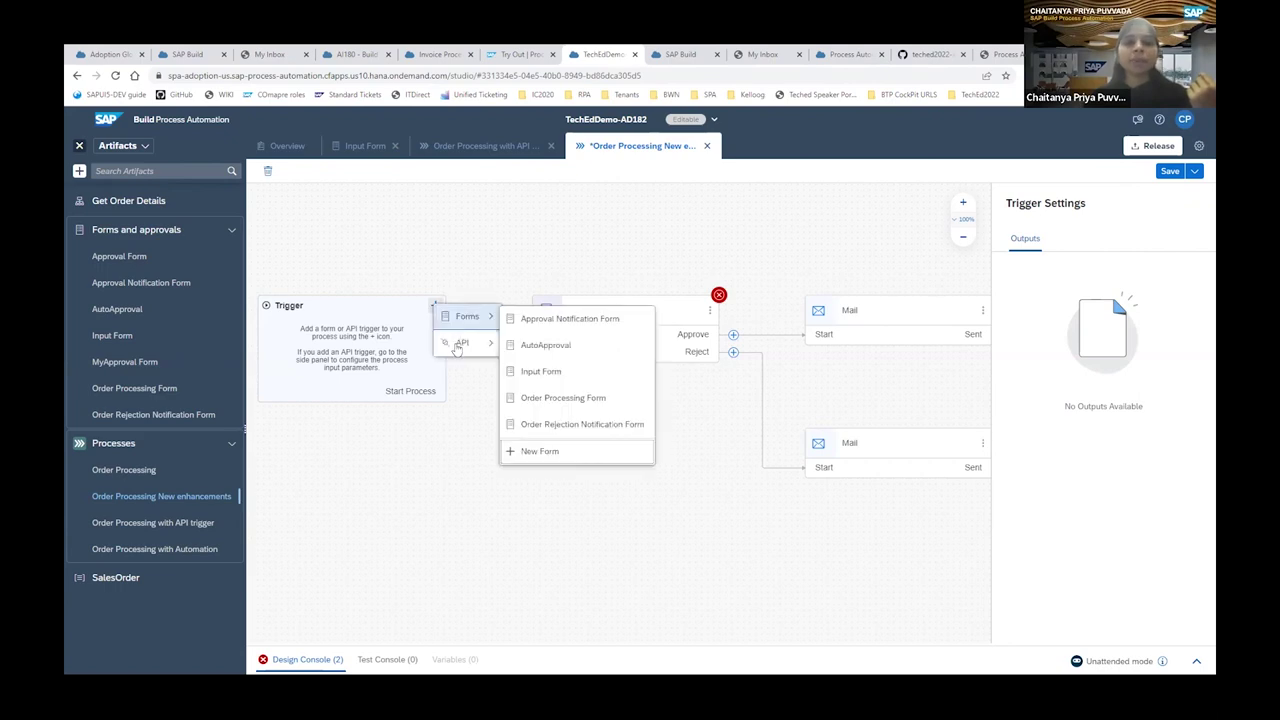
mouse_move(457, 347)
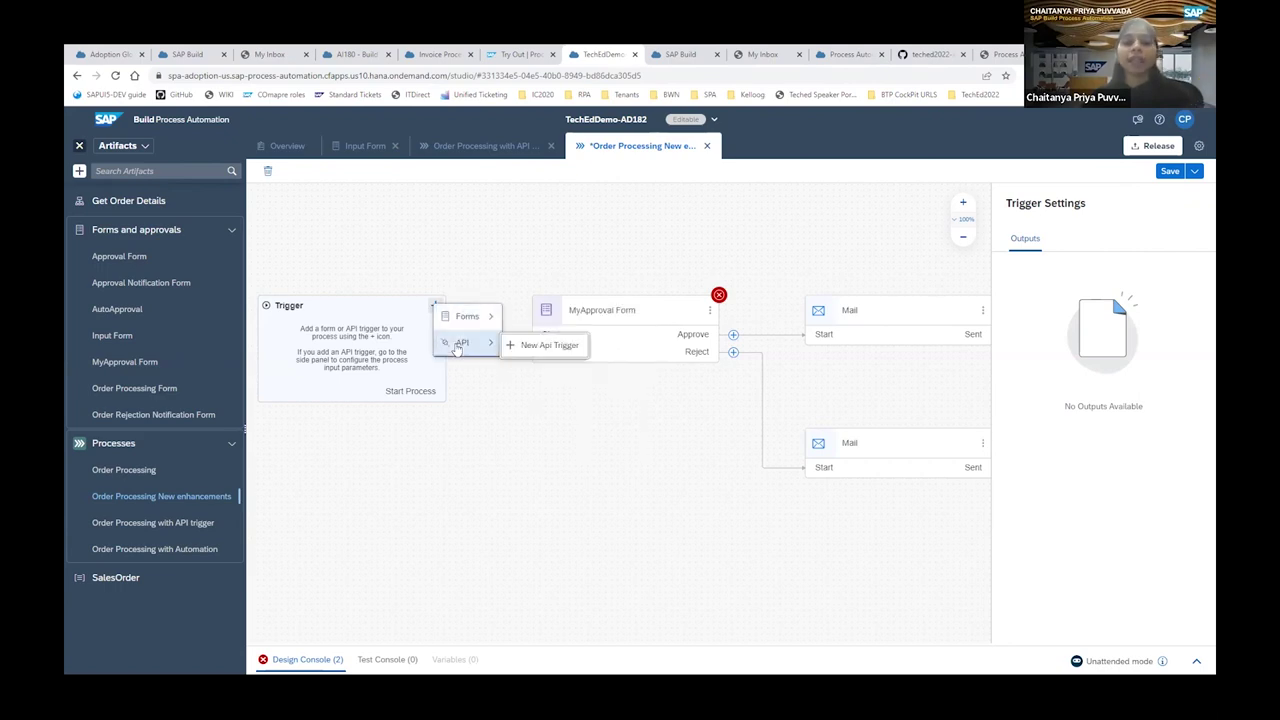
left_click(545, 345)
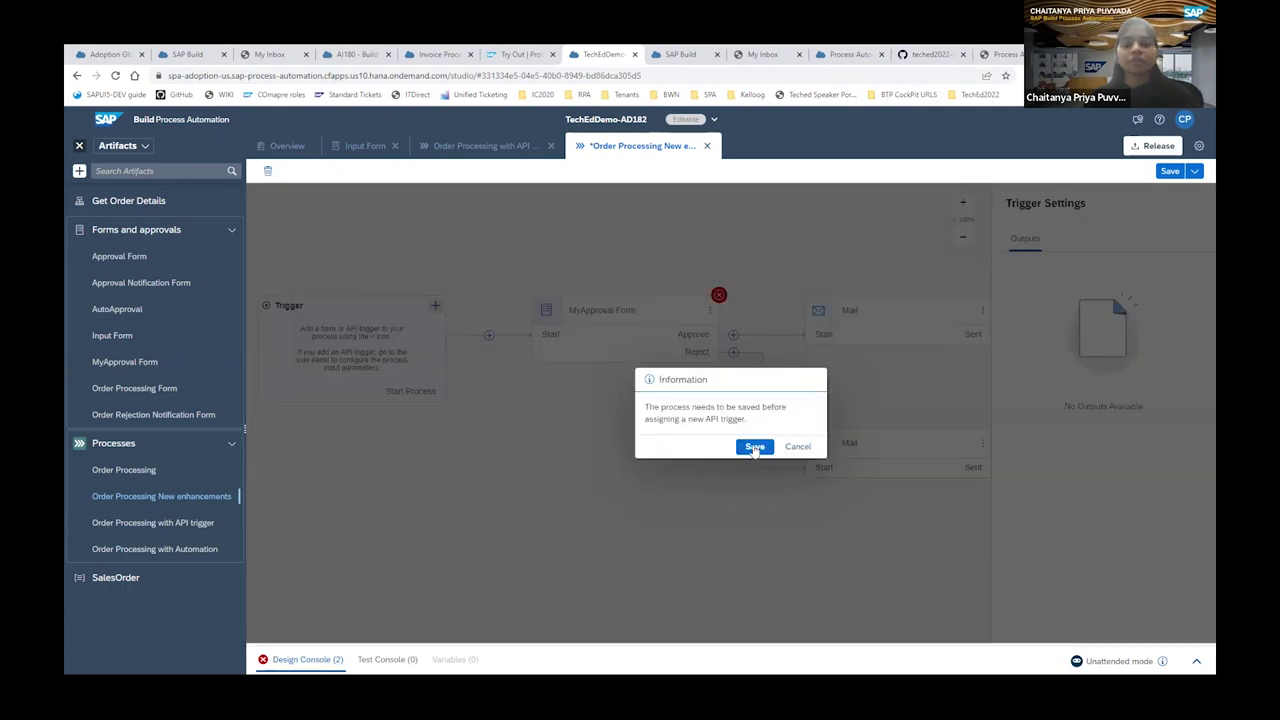
left_click(756, 448)
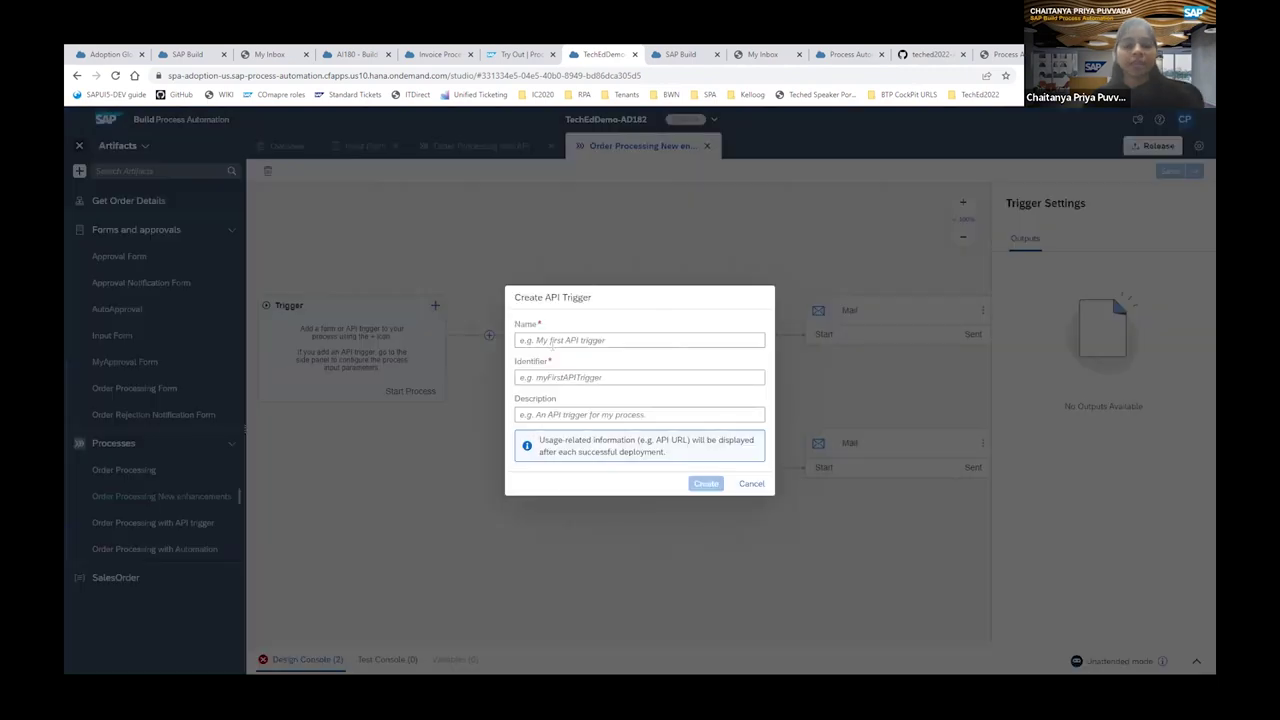
left_click(551, 341)
Create the API trigger named 'My Trigger'.
type("My Trigger")
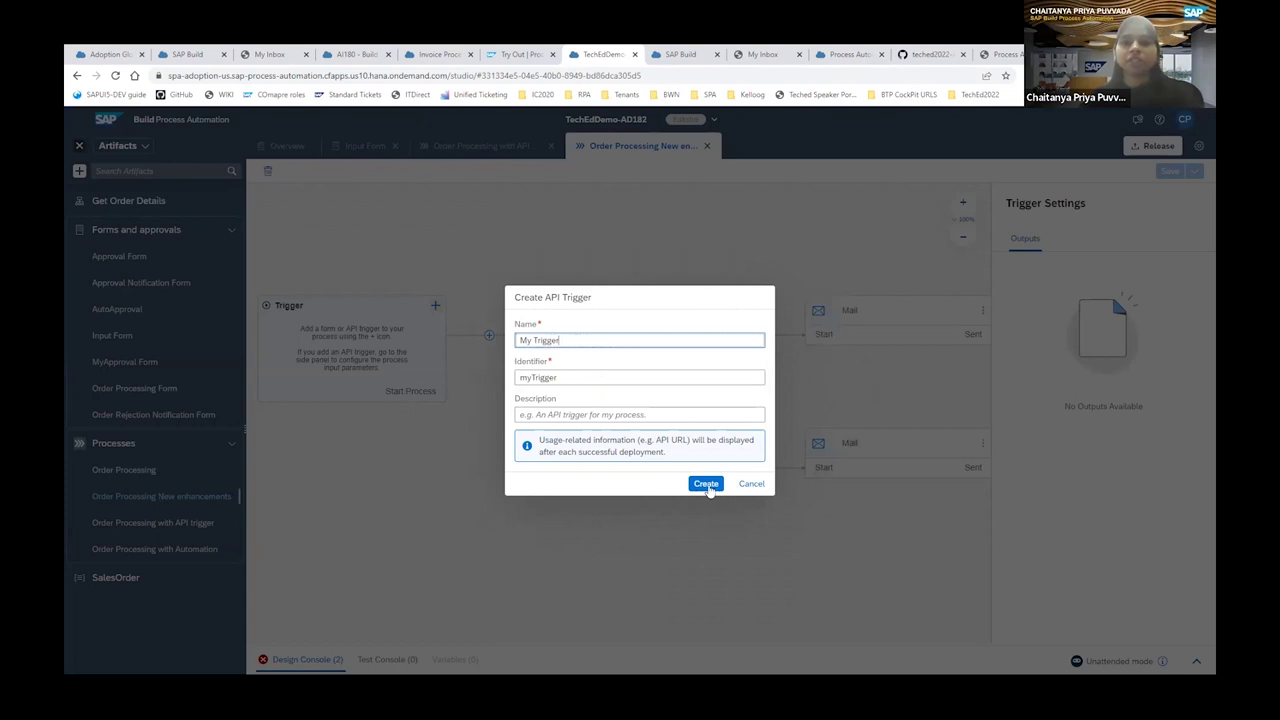
left_click(706, 485)
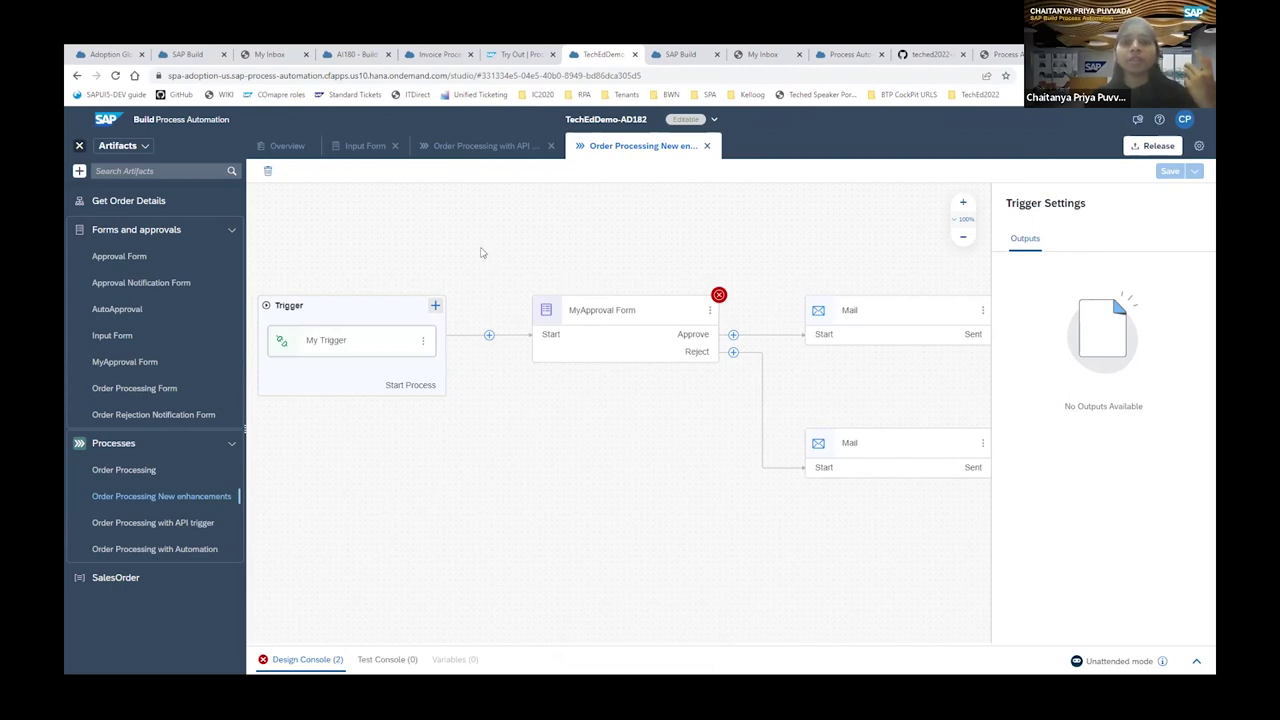
left_click(391, 340)
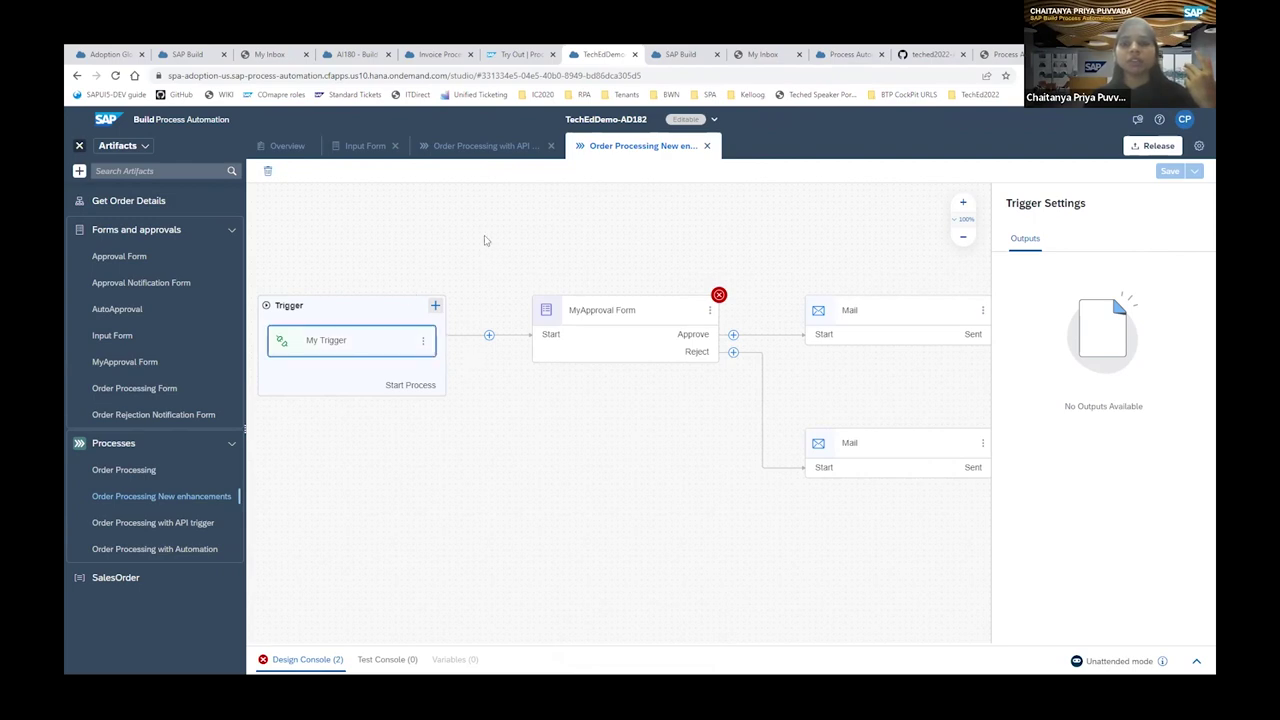
Try adding a process input in Process Details, then cancel, leaving no inputs.
left_click(578, 233)
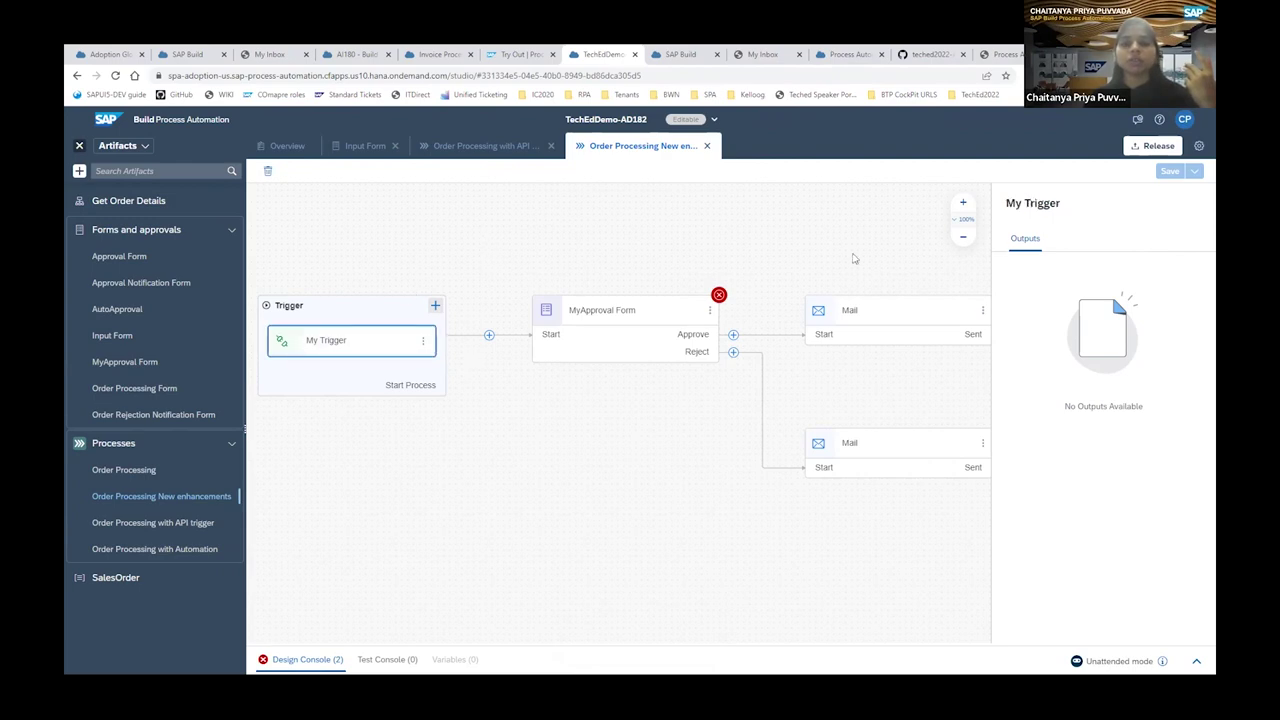
left_click(1064, 244)
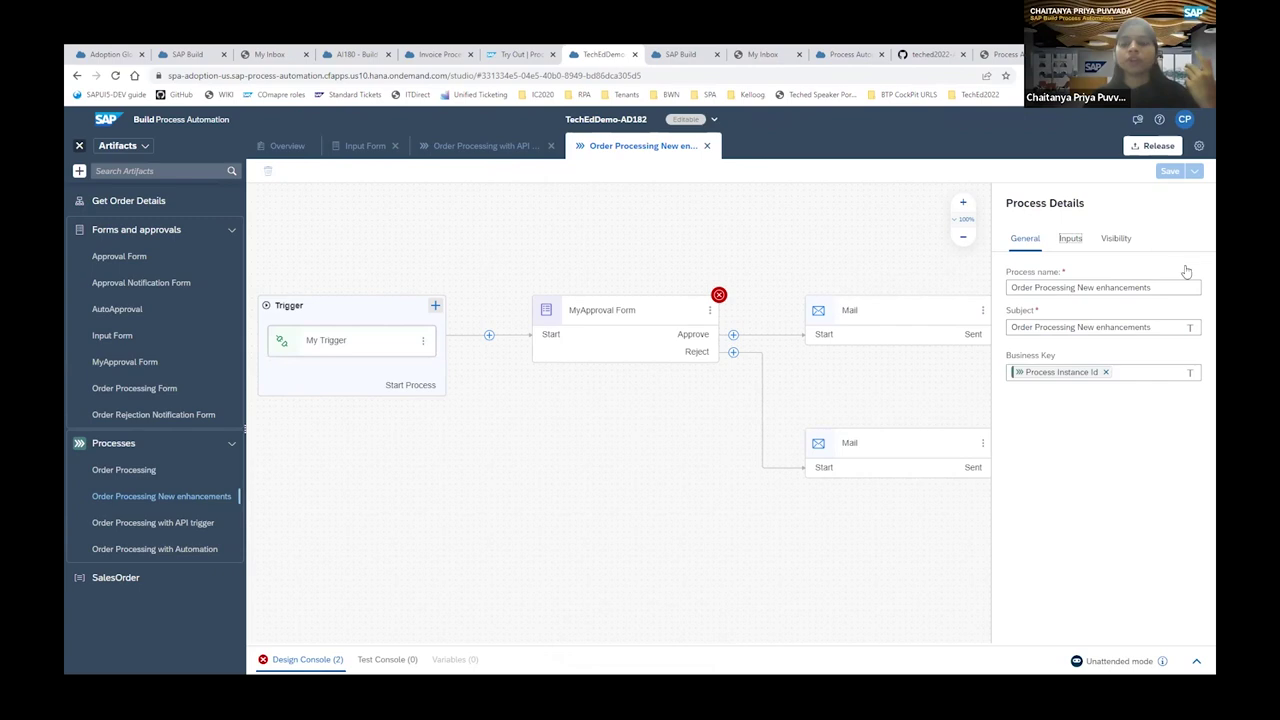
left_click(1184, 267)
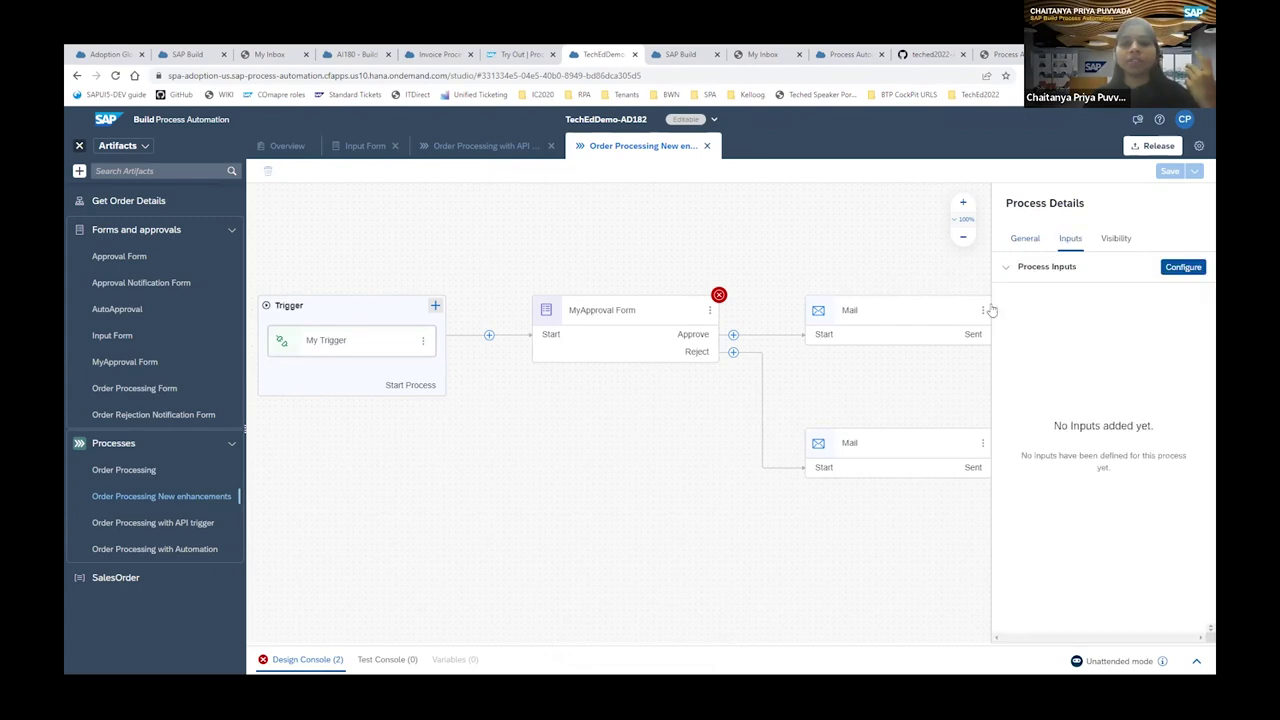
left_click(996, 302)
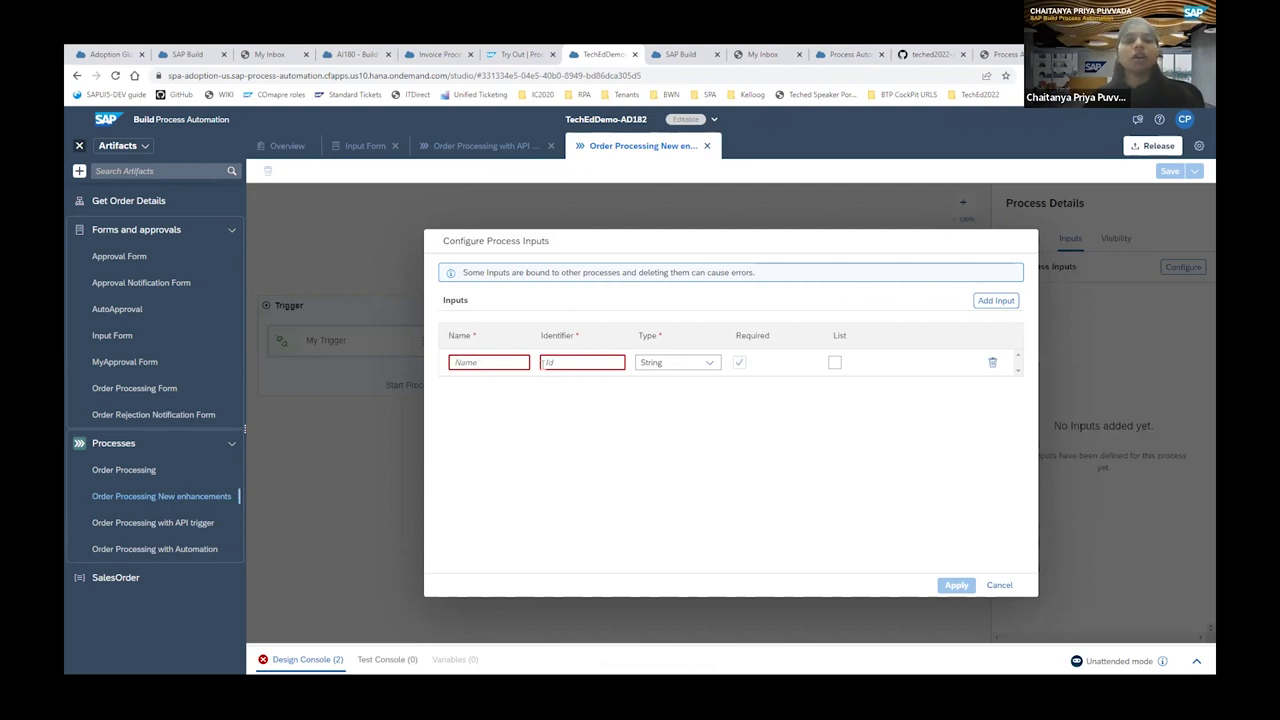
left_click(999, 585)
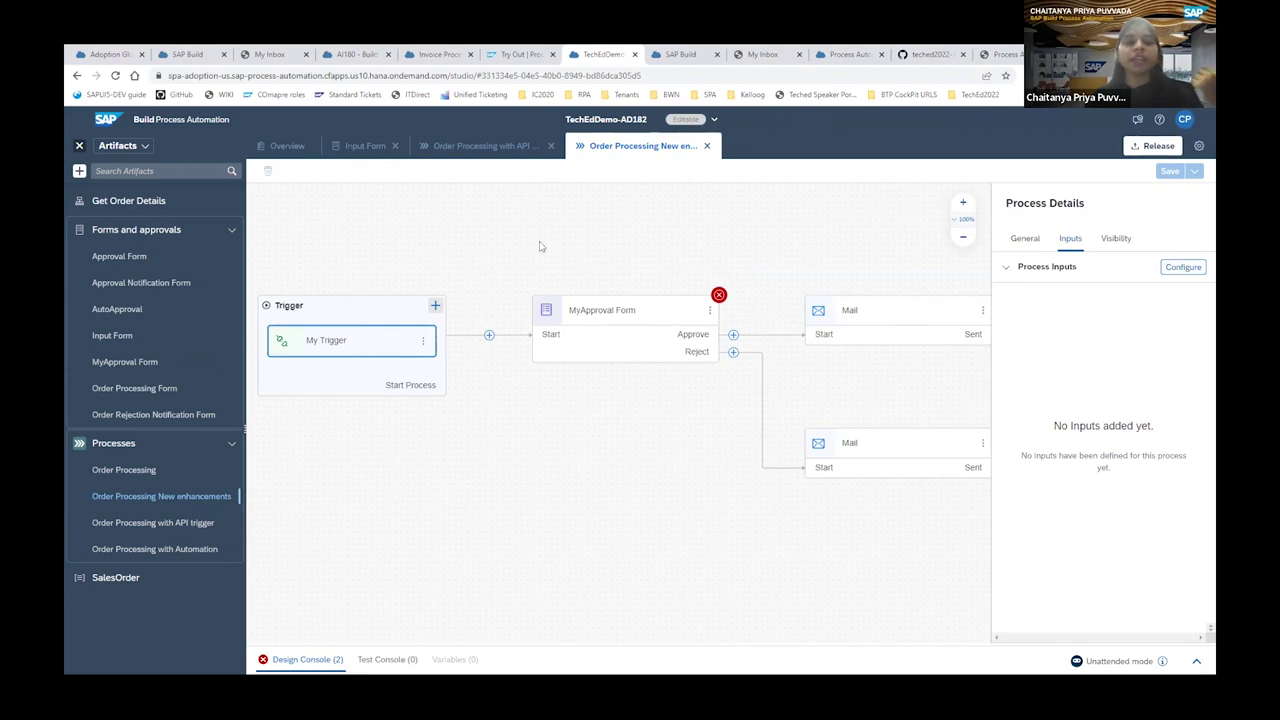
Review the workflow-instances request JSON body with ordernumber PO7991, then return to the SAP Build monitor.
left_click(518, 54)
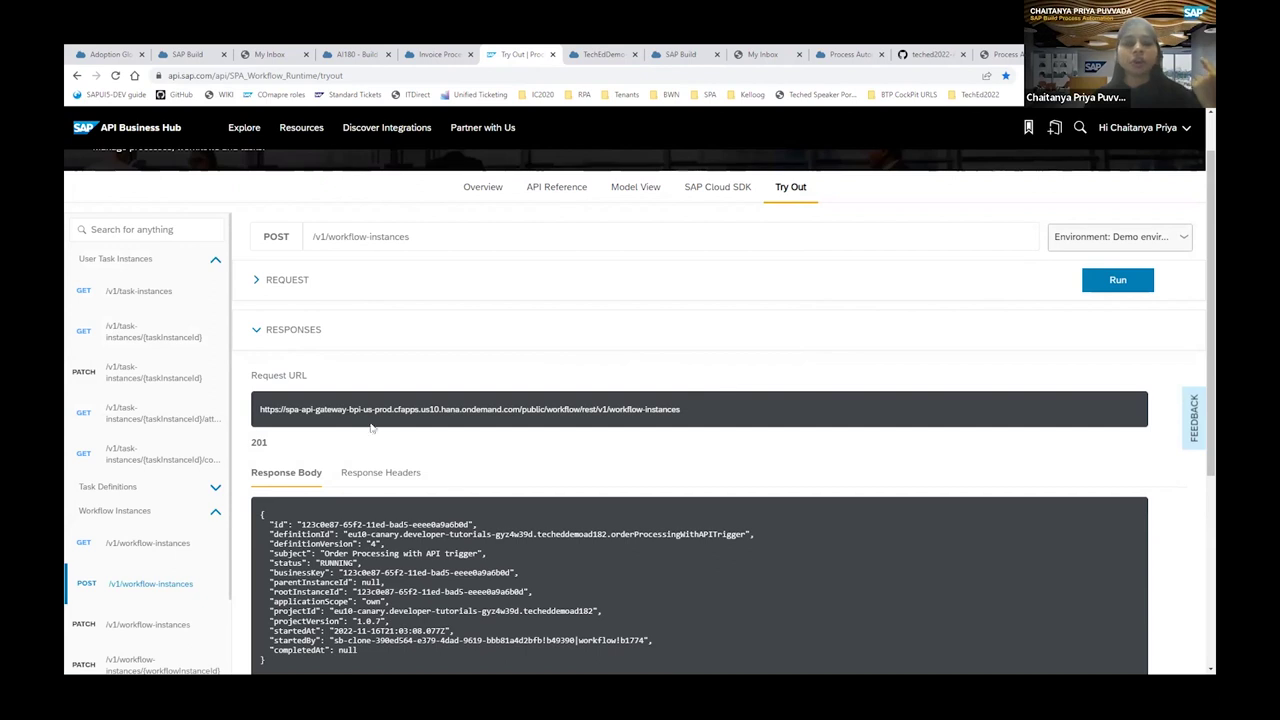
left_click(257, 282)
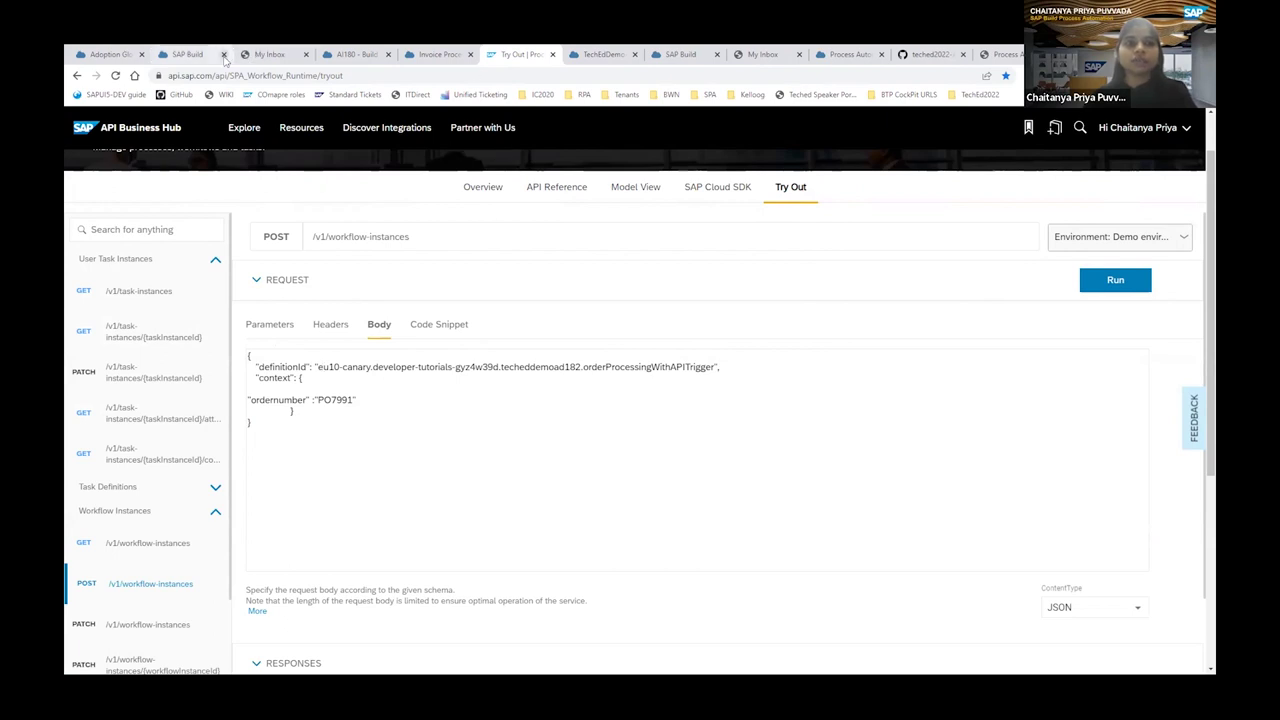
left_click(180, 56)
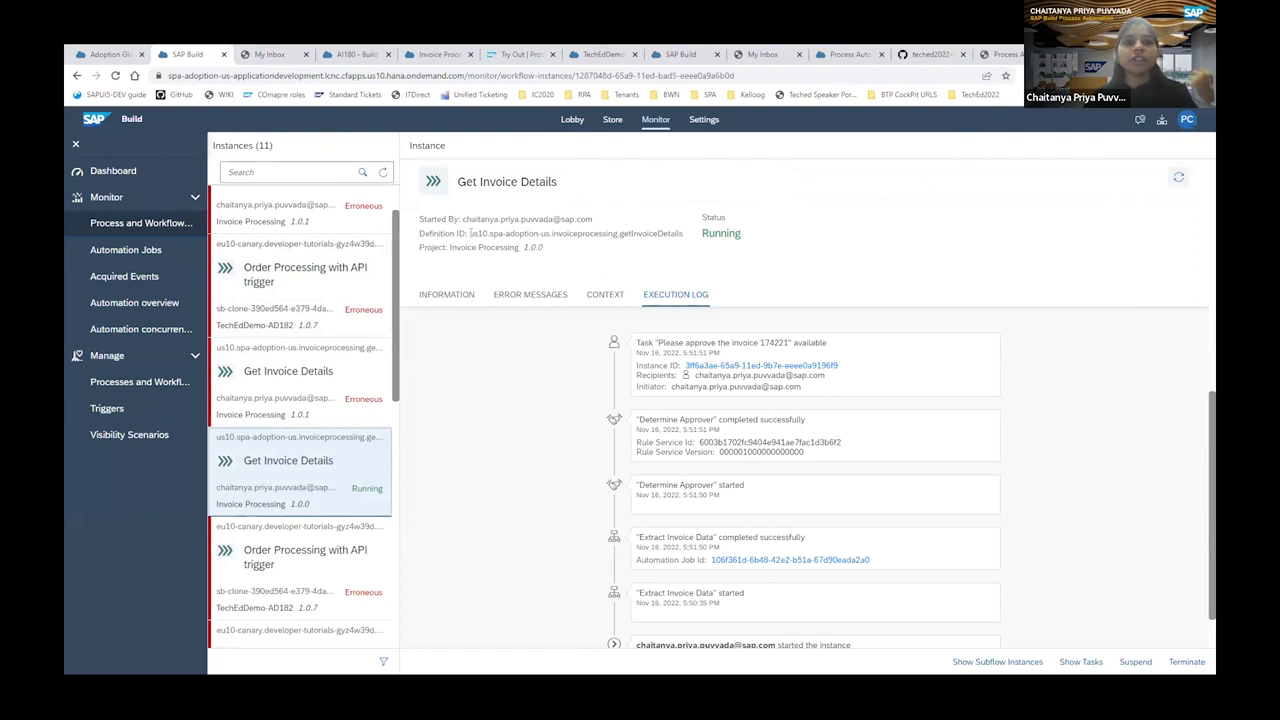
Select the instance's Definition ID, then check the 201 response showing a RUNNING instance.
left_click_drag(469, 233, 686, 240)
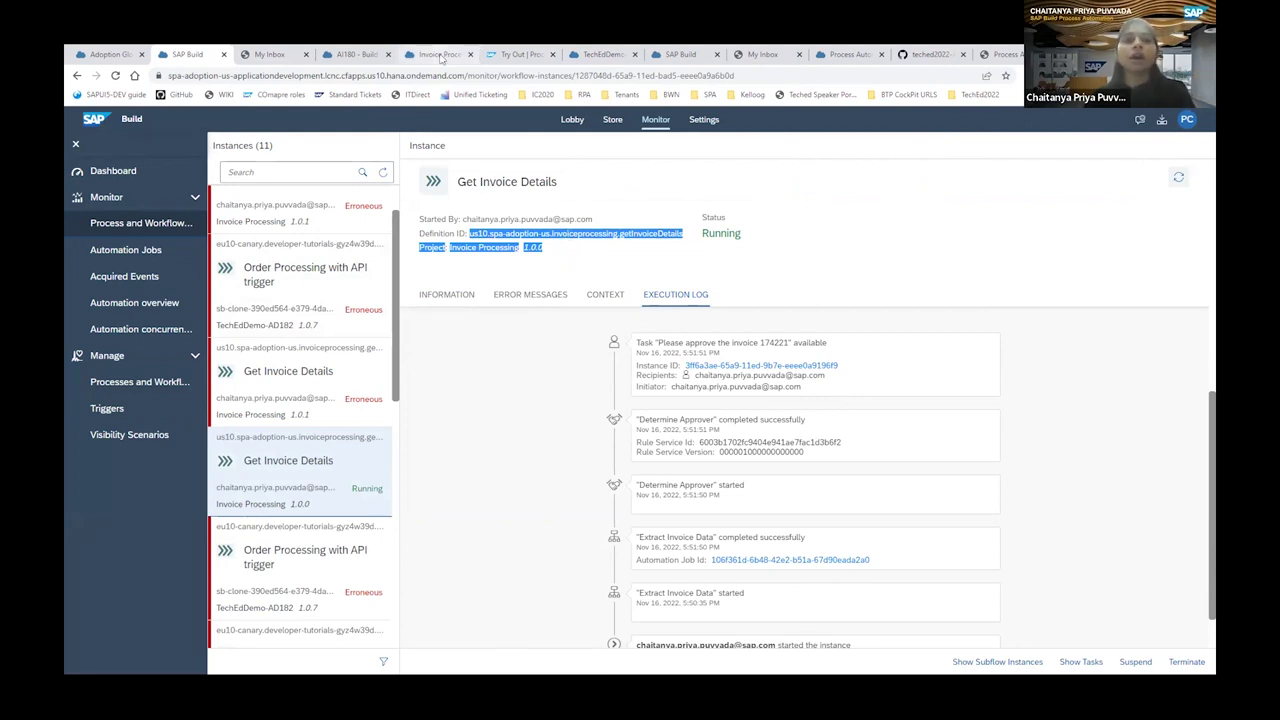
left_click(512, 55)
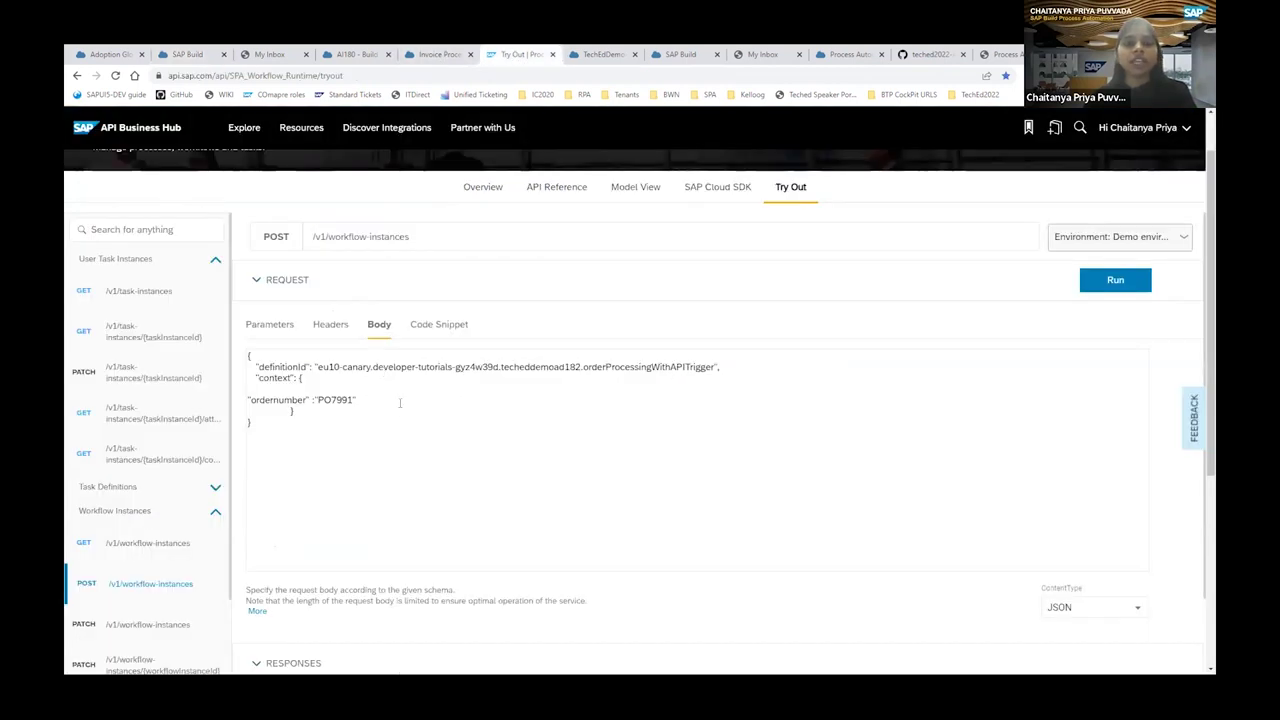
scroll(380, 460, "down", 1)
scroll(375, 470, "down", 3)
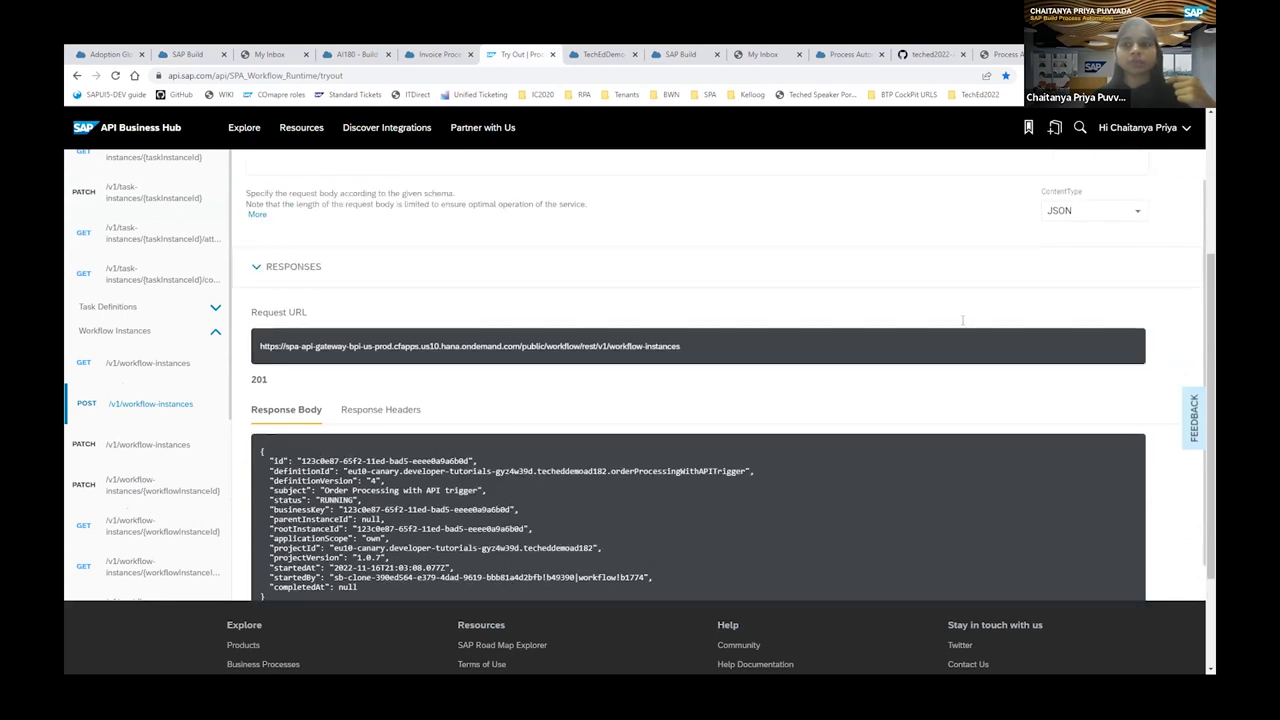
Rerun the POST /v1/workflow-instances request and dismiss the resulting API execution error.
scroll(1074, 343, "up", 5)
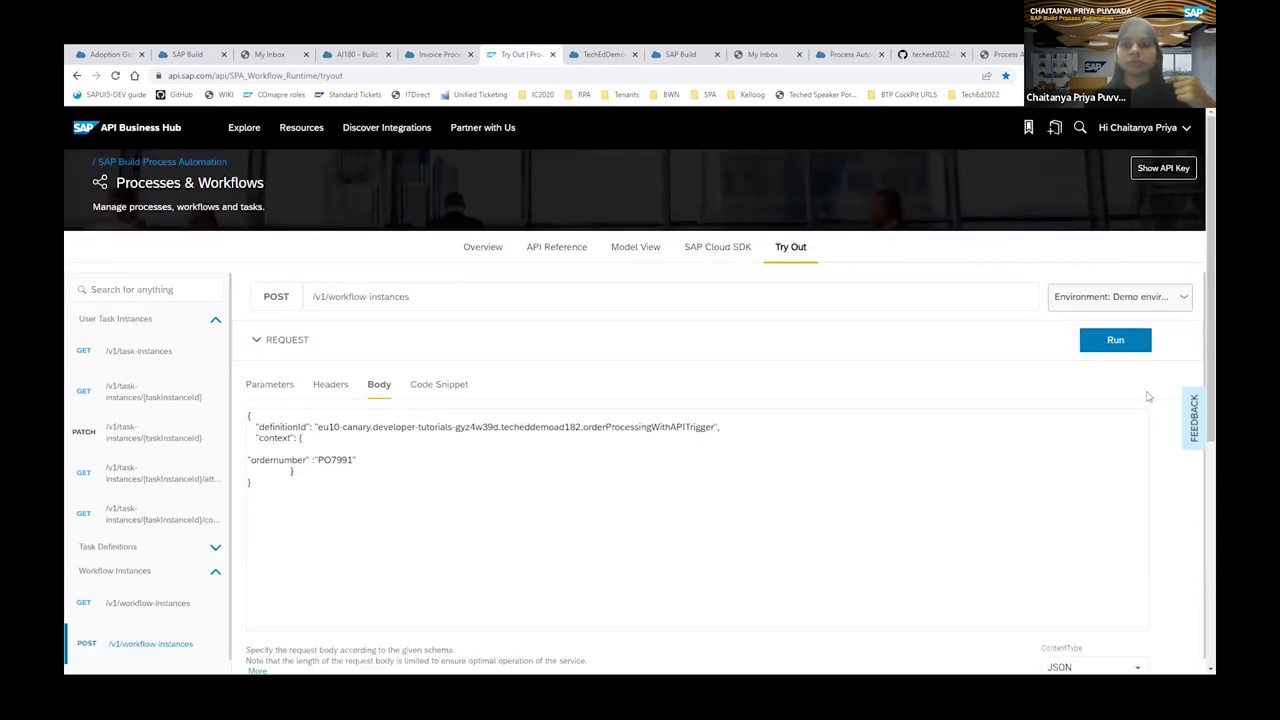
left_click(1106, 343)
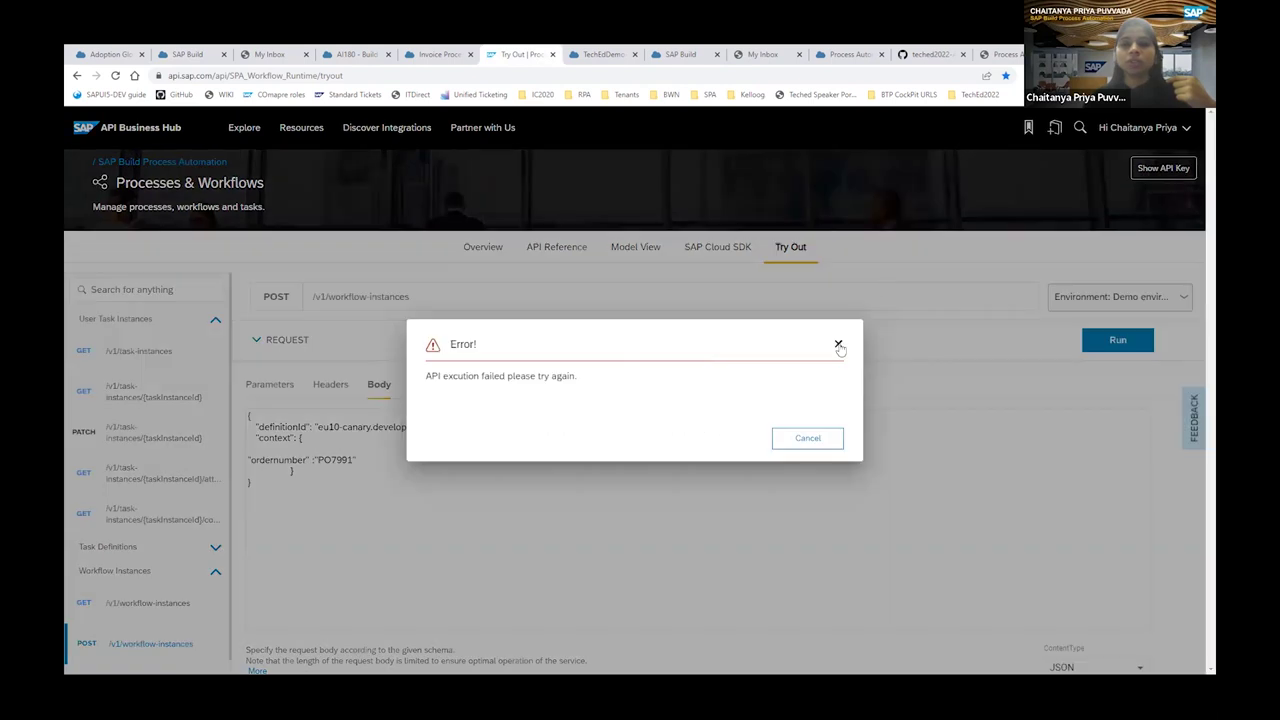
left_click(839, 345)
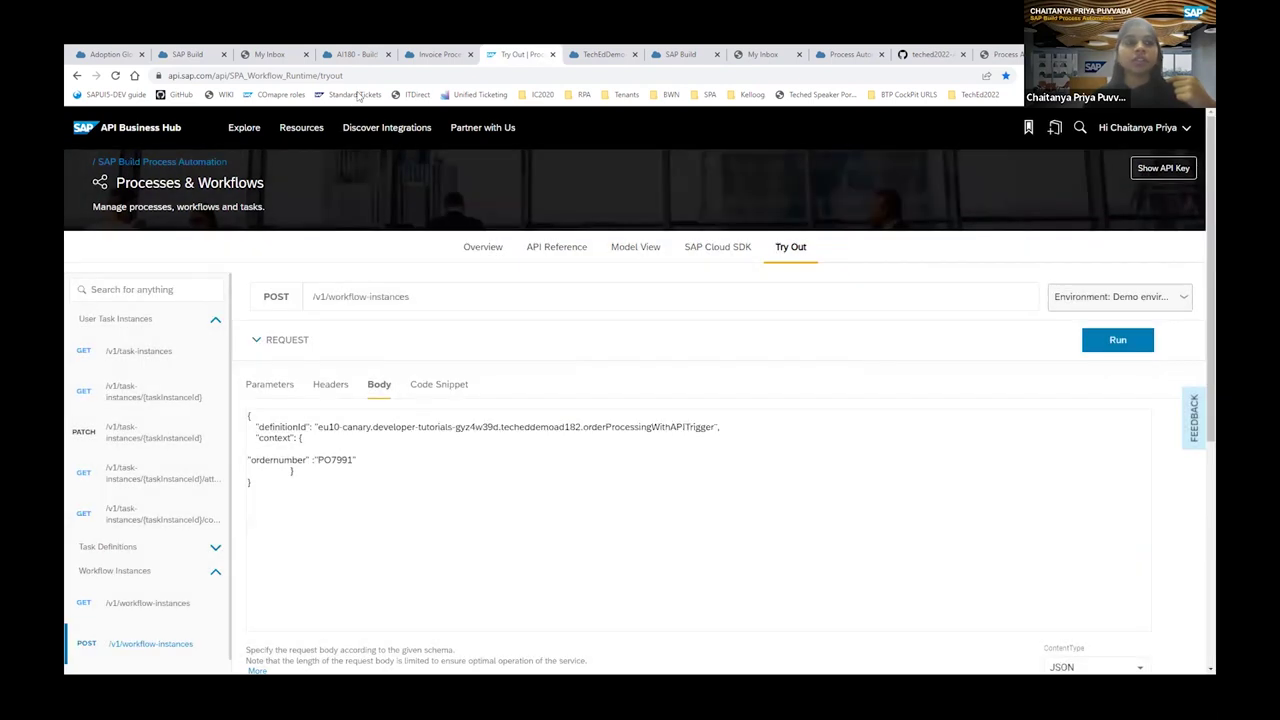
scroll(516, 410, "down", 1)
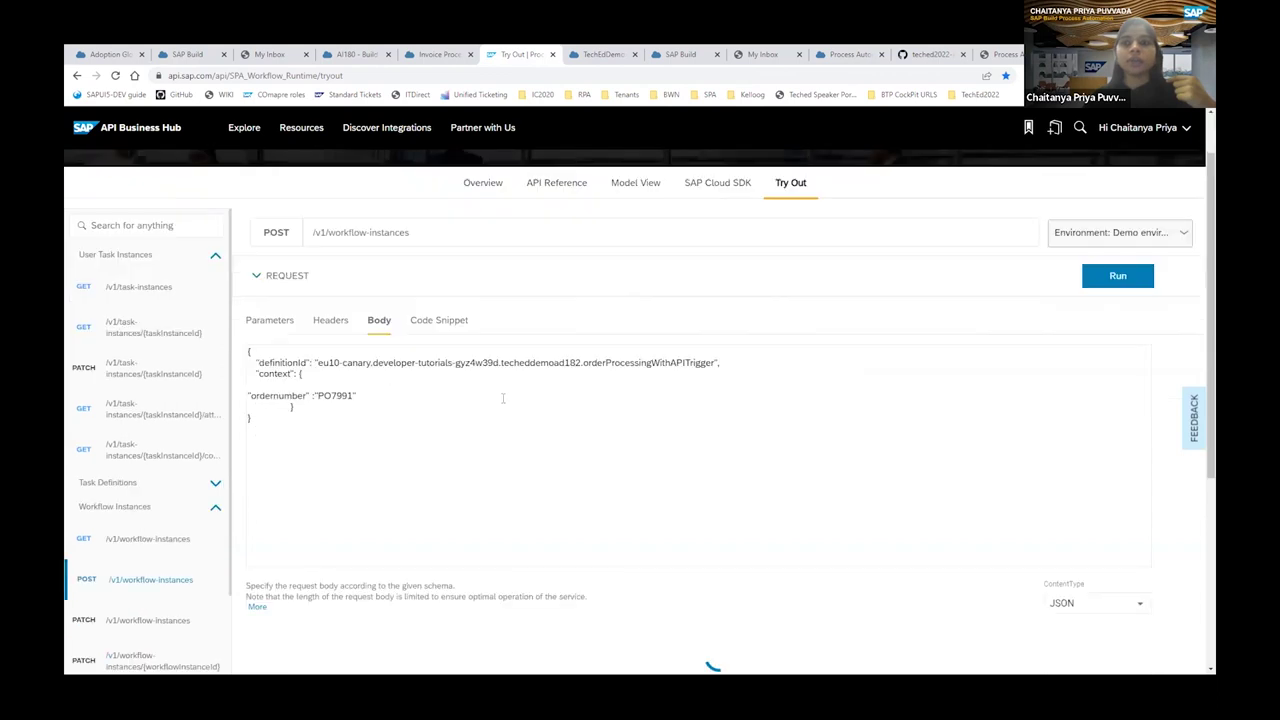
scroll(503, 398, "down", 1)
scroll(419, 369, "down", 2)
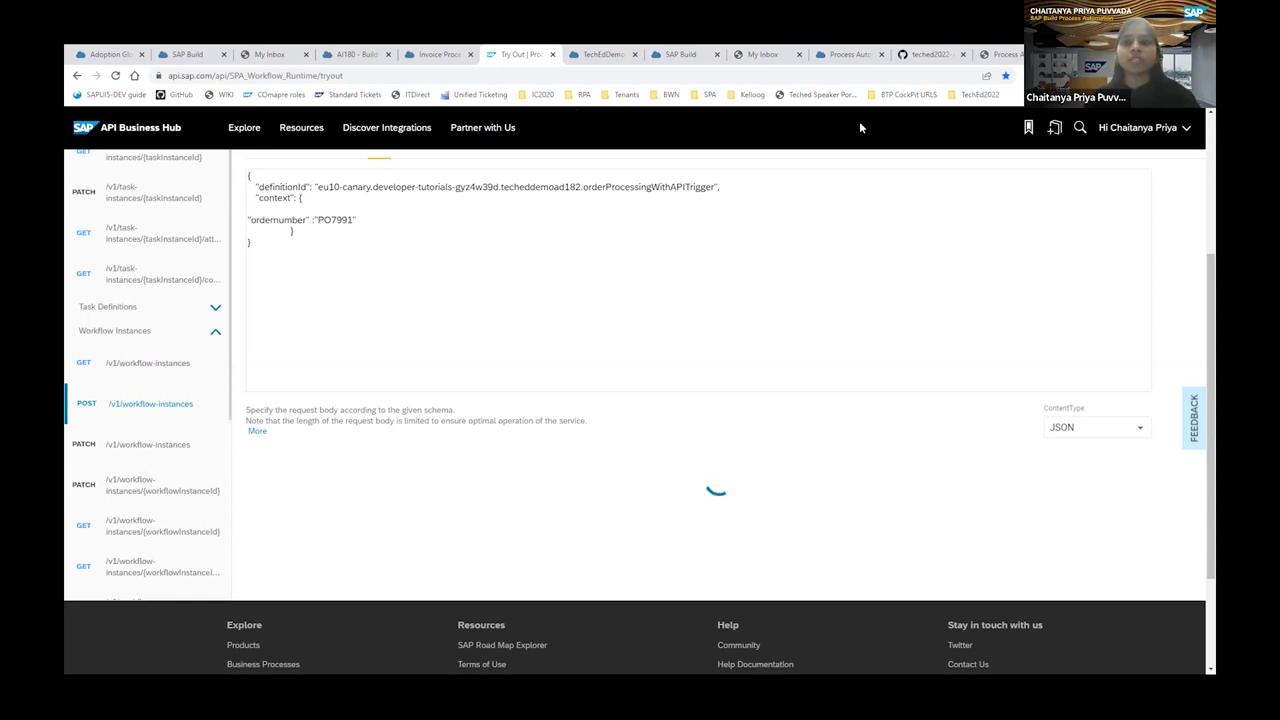
Go to the SAP Build Lobby and open the TechEdDemo-AD182 project.
left_click(995, 56)
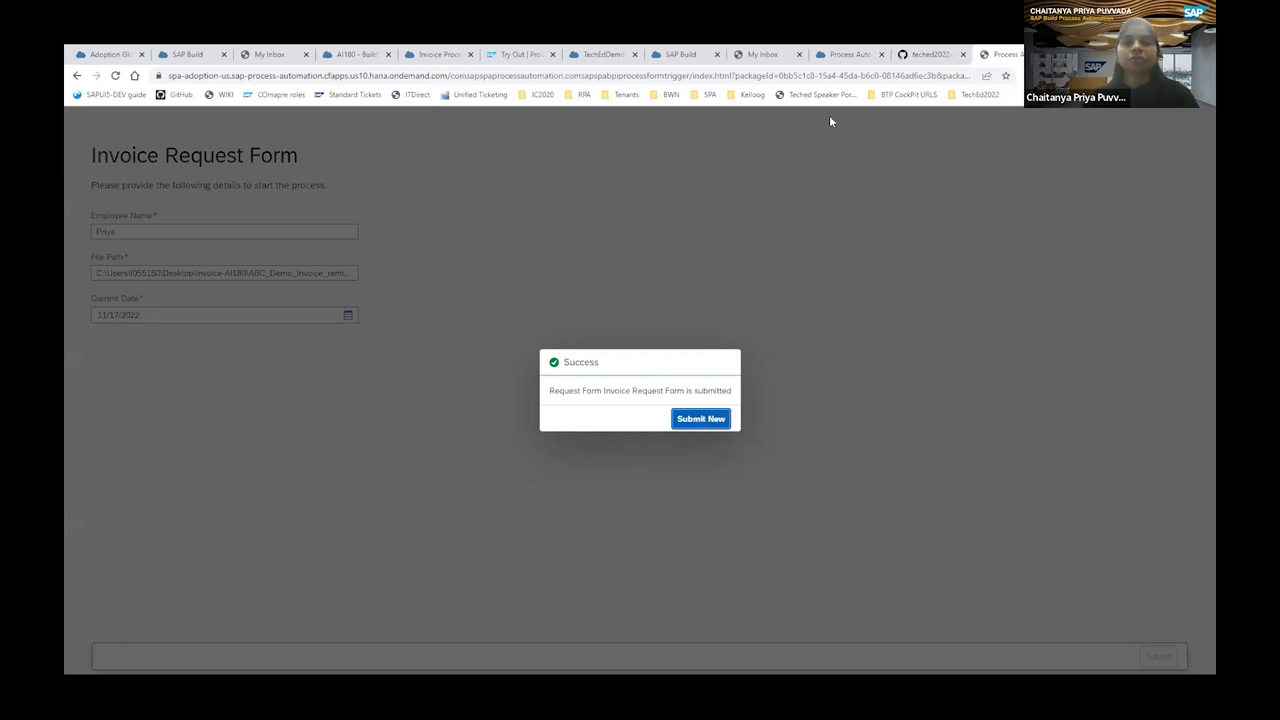
left_click(685, 56)
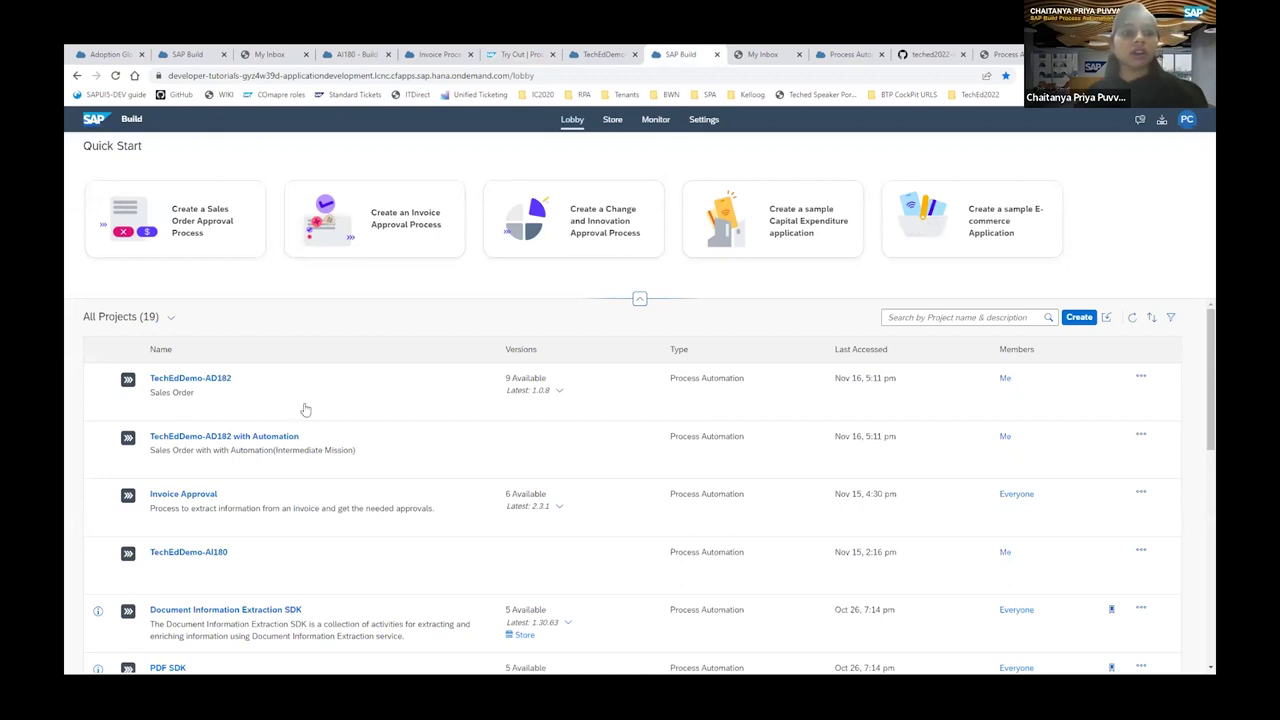
scroll(348, 413, "down", 1)
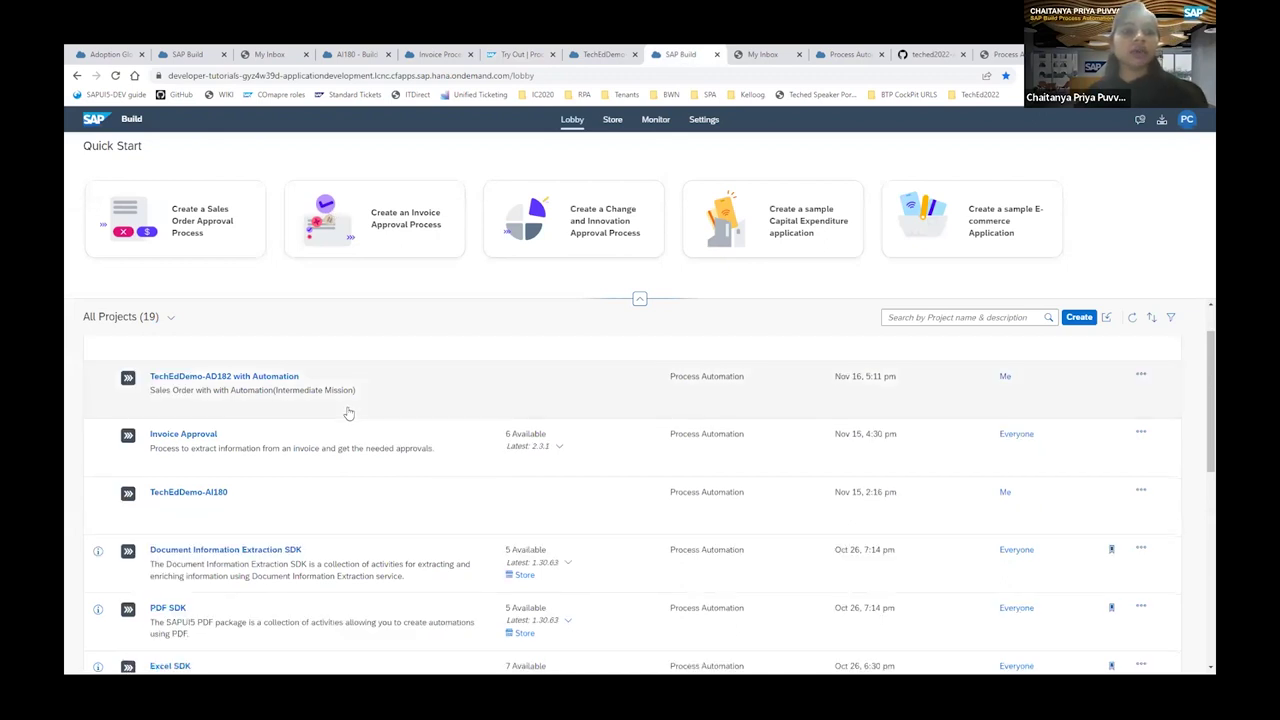
scroll(280, 393, "up", 1)
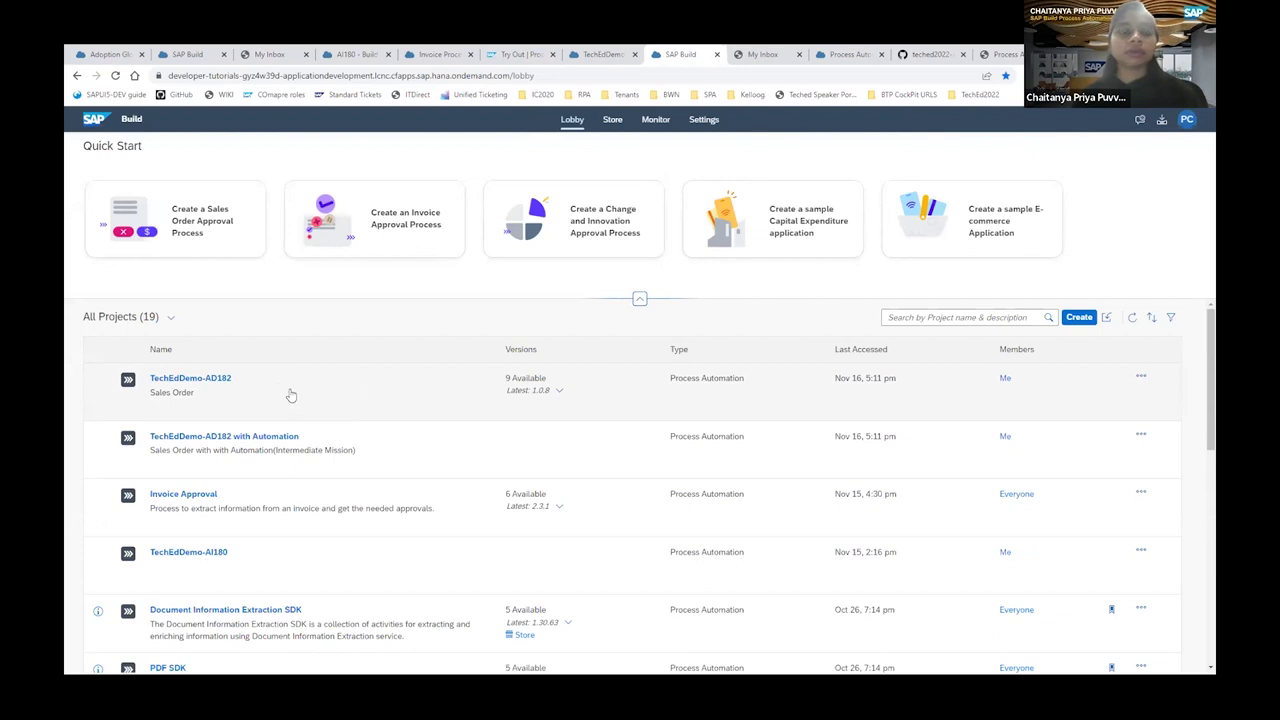
left_click(291, 394)
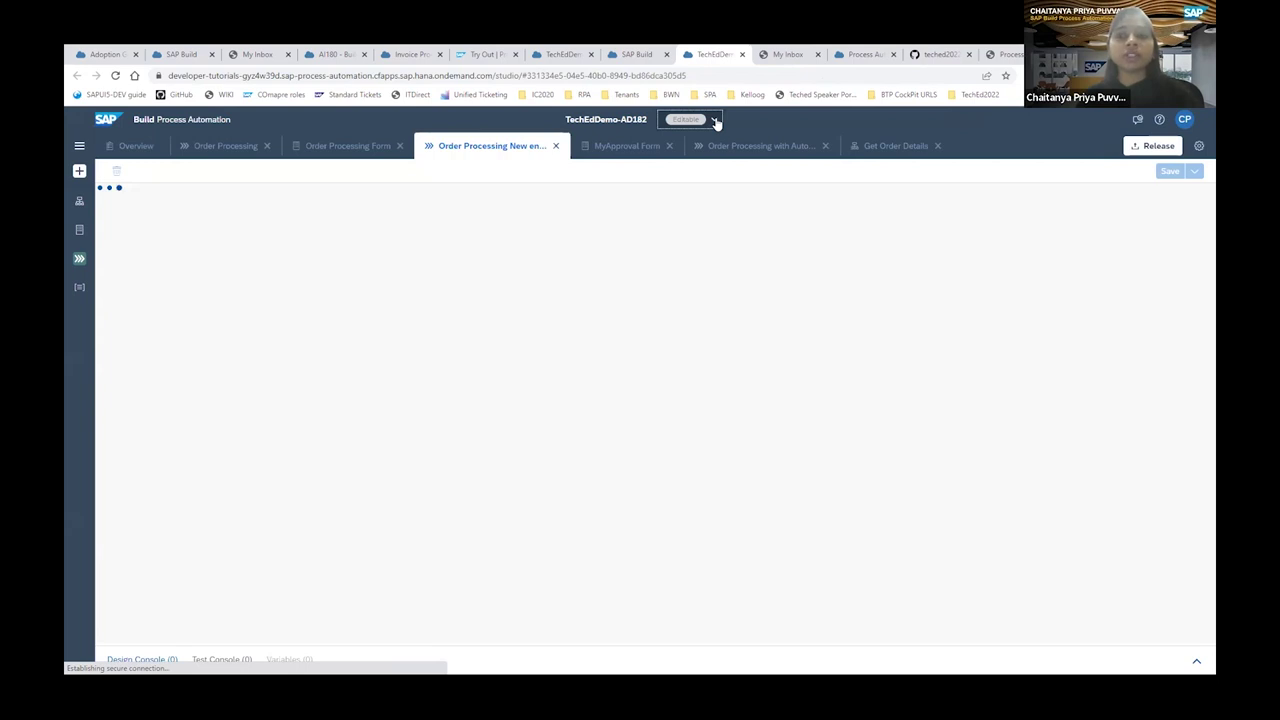
Switch to deployed version 1.0.8 and copy the Input Form trigger's form link.
left_click(716, 121)
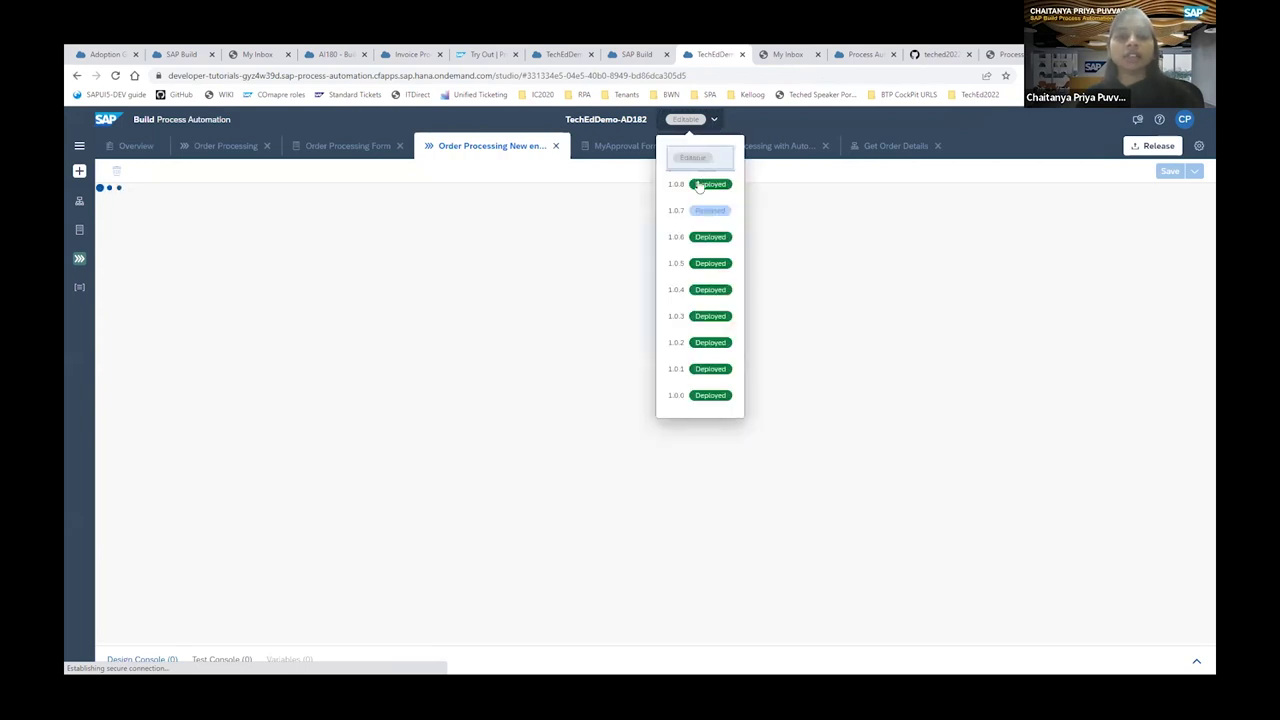
left_click(699, 185)
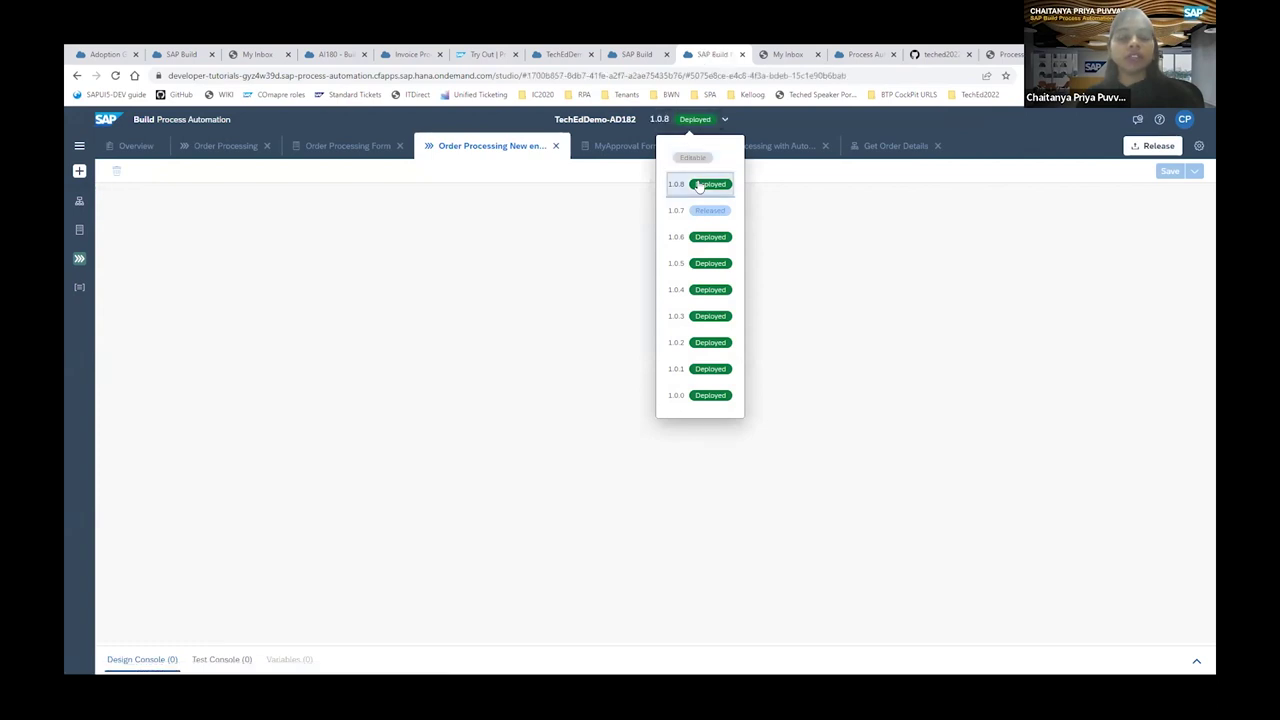
left_click(220, 296)
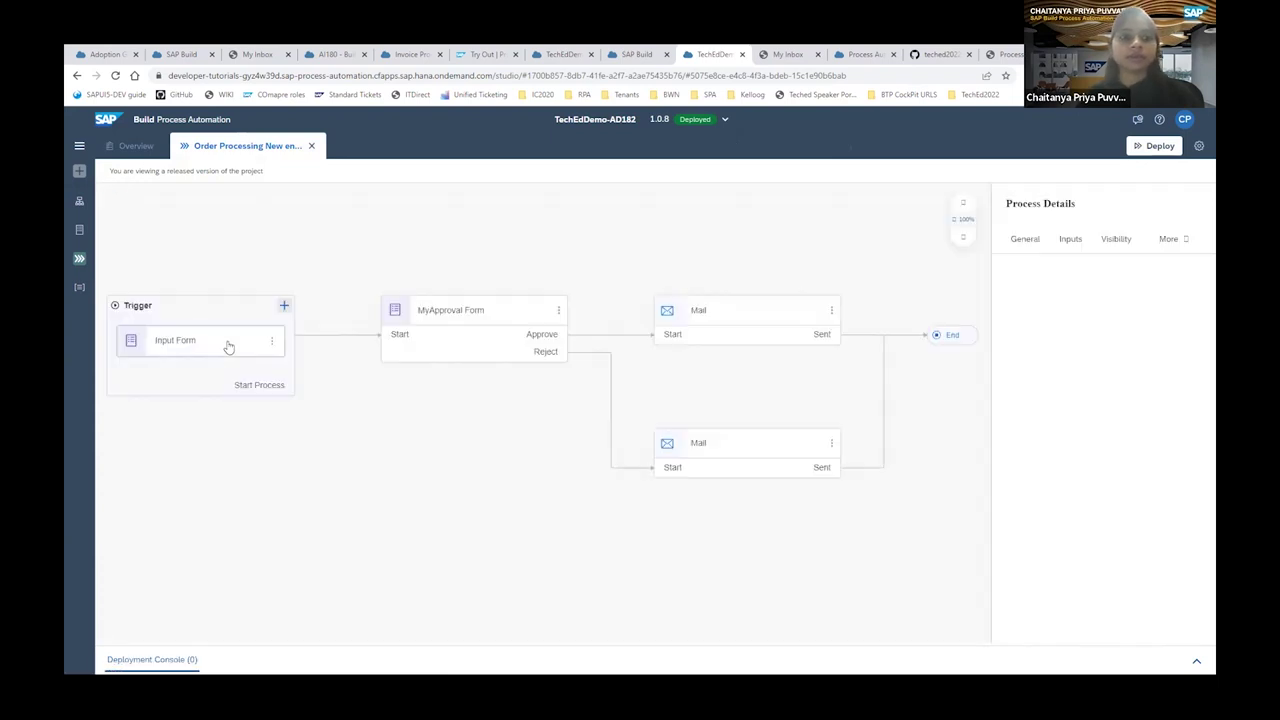
left_click(229, 345)
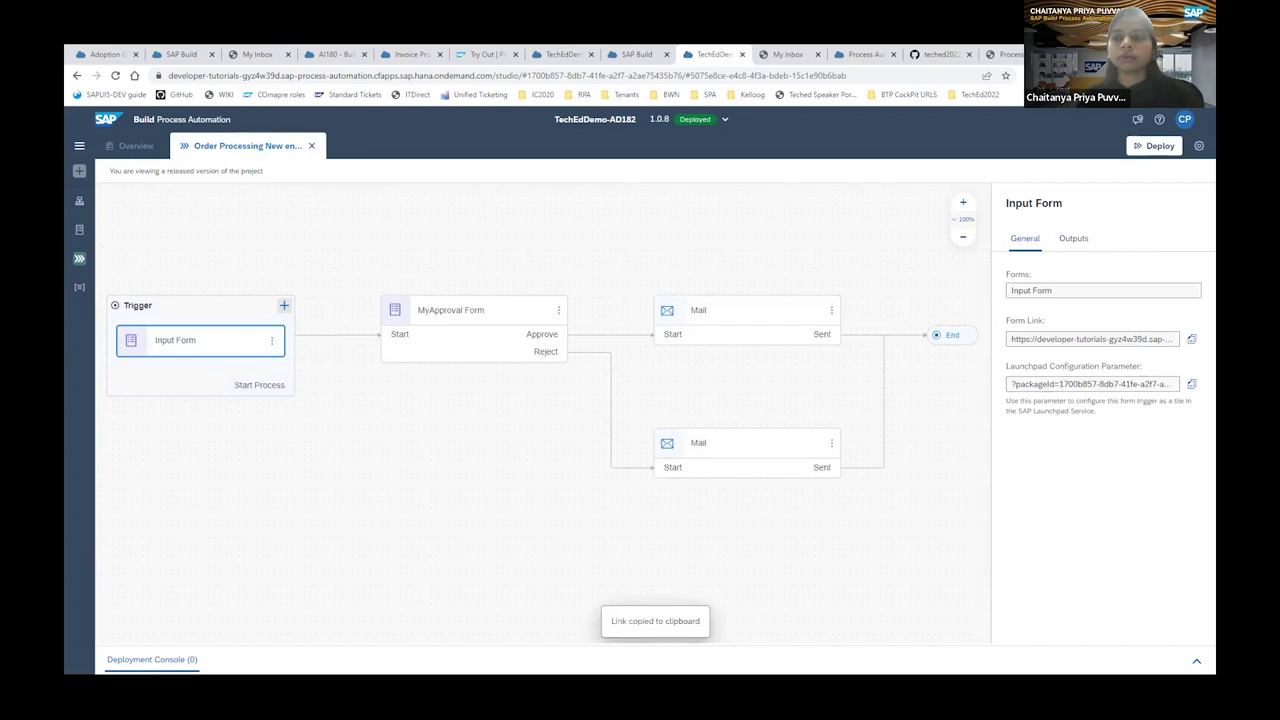
Load the copied form link in a new browser tab.
key("ctrl+t")
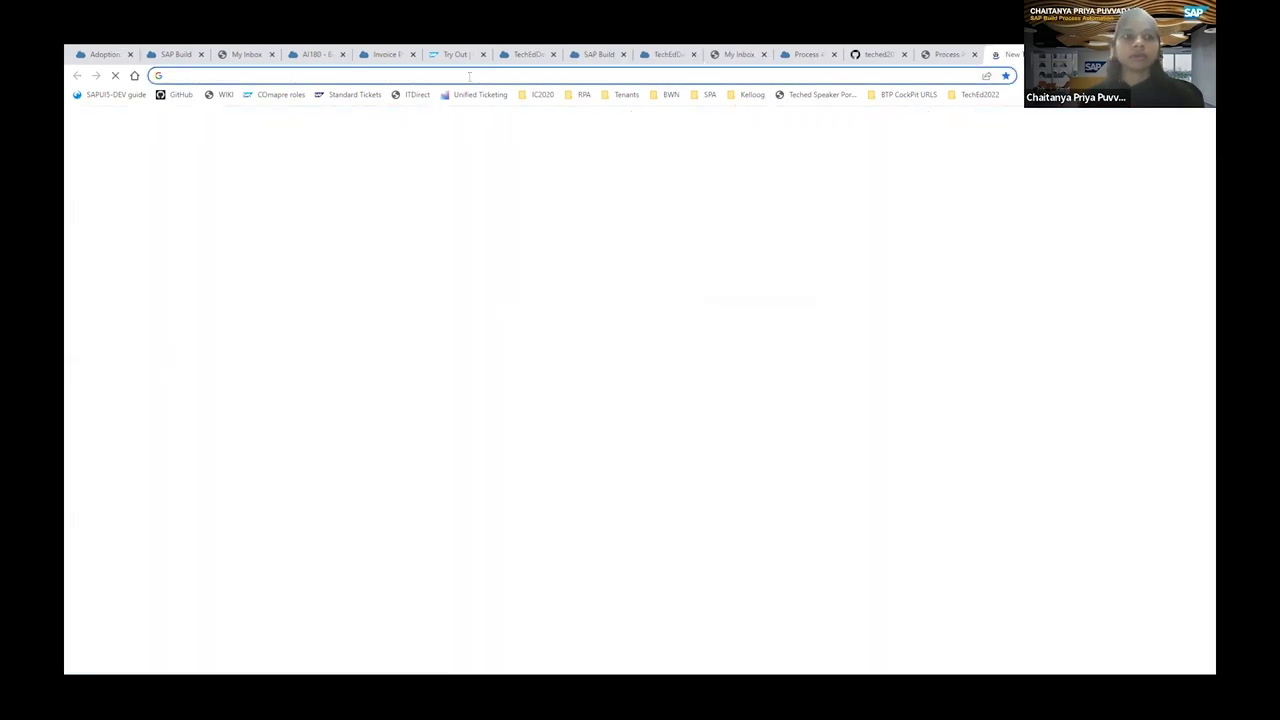
key("ctrl+v")
key("Return")
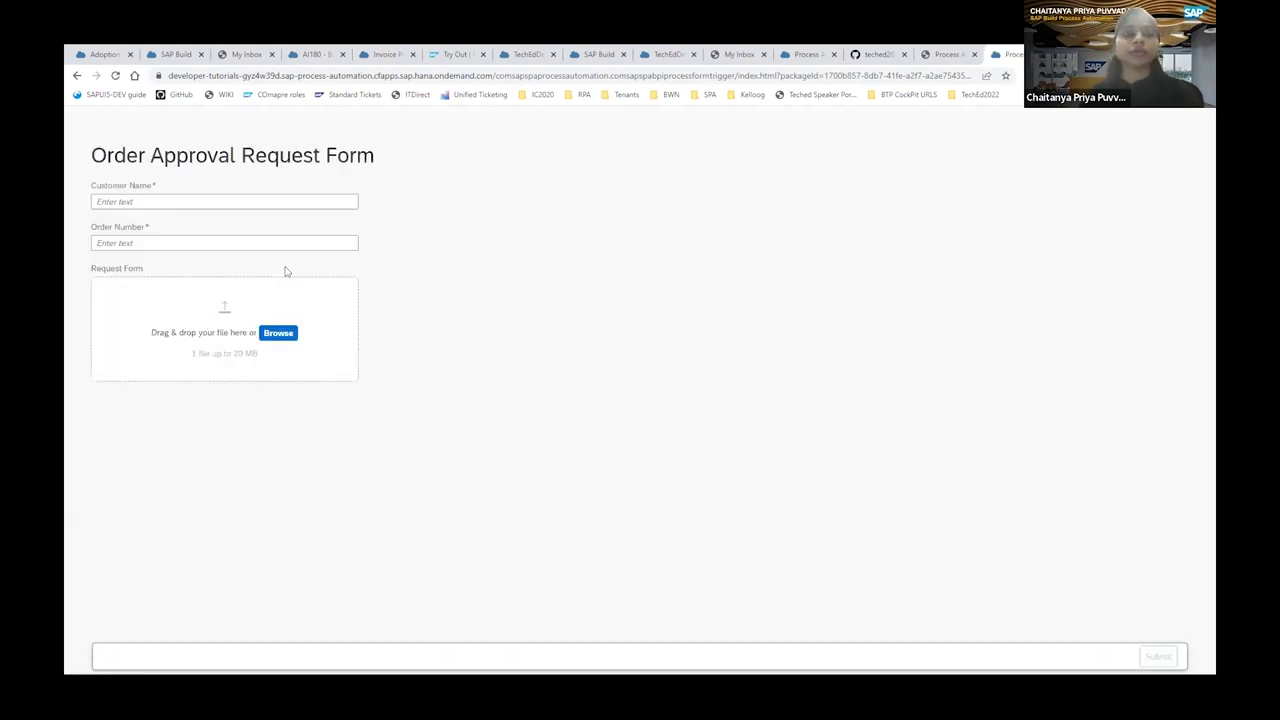
Enter the customer's name and choose order number PO7991.
left_click(119, 201)
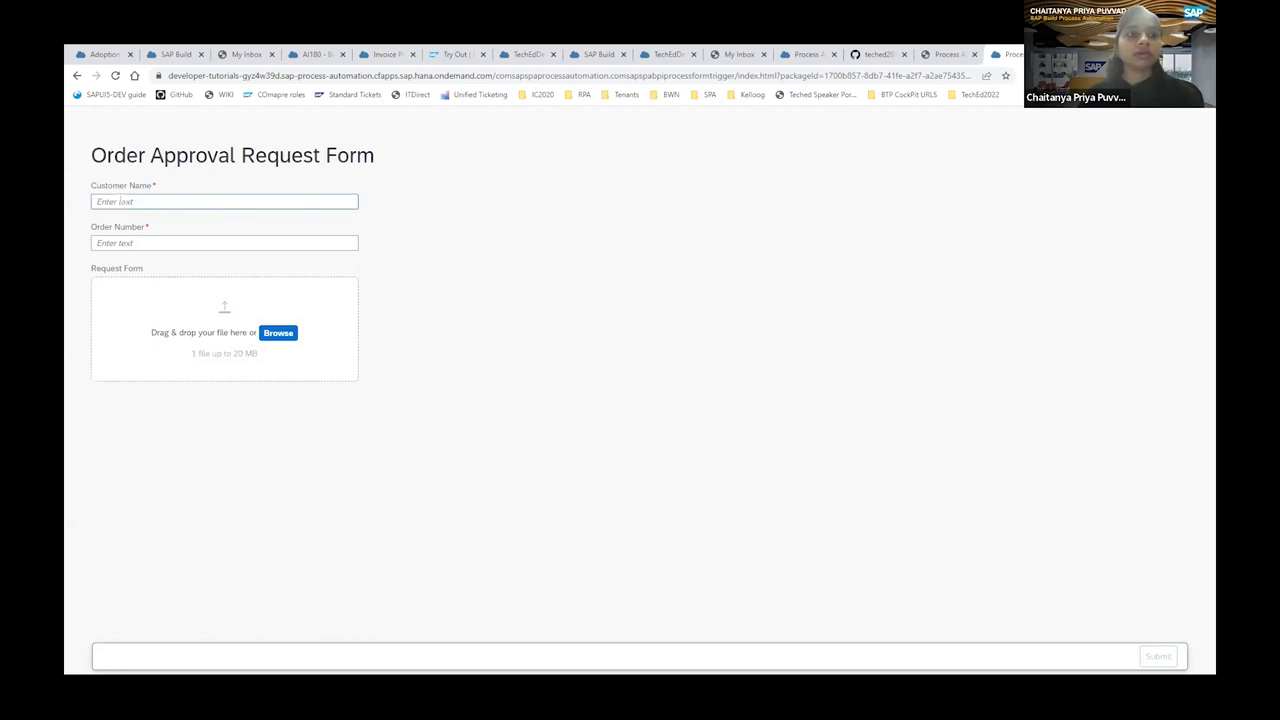
type("Priya")
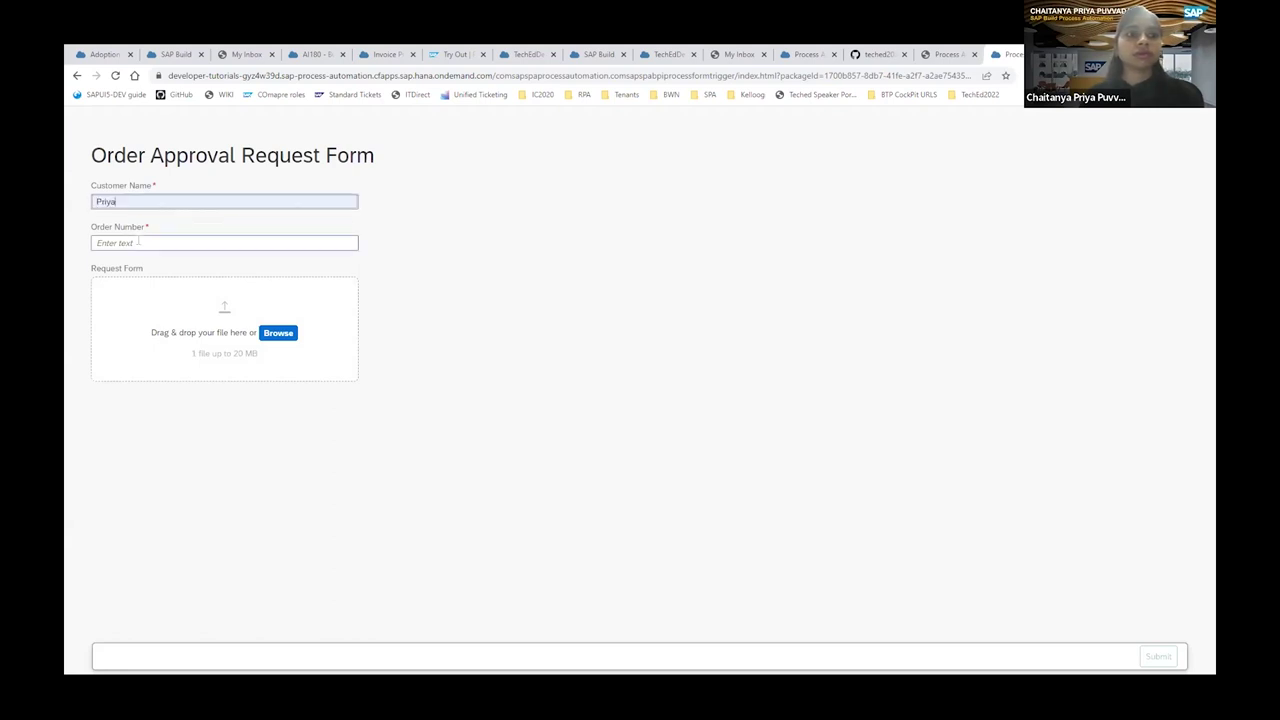
key("Tab")
key("Down")
key("Down")
key("Down")
key("Return")
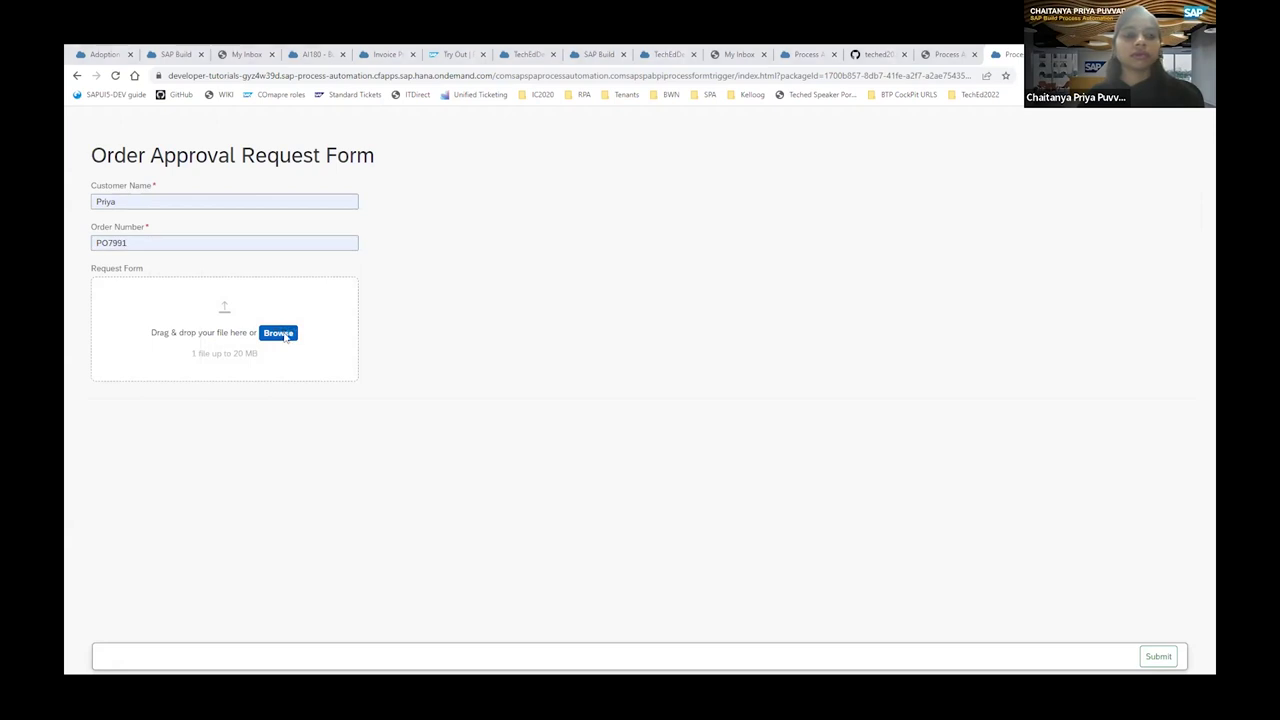
Attach SalesOrdersDetails.xlsx and submit the order approval request.
left_click(285, 337)
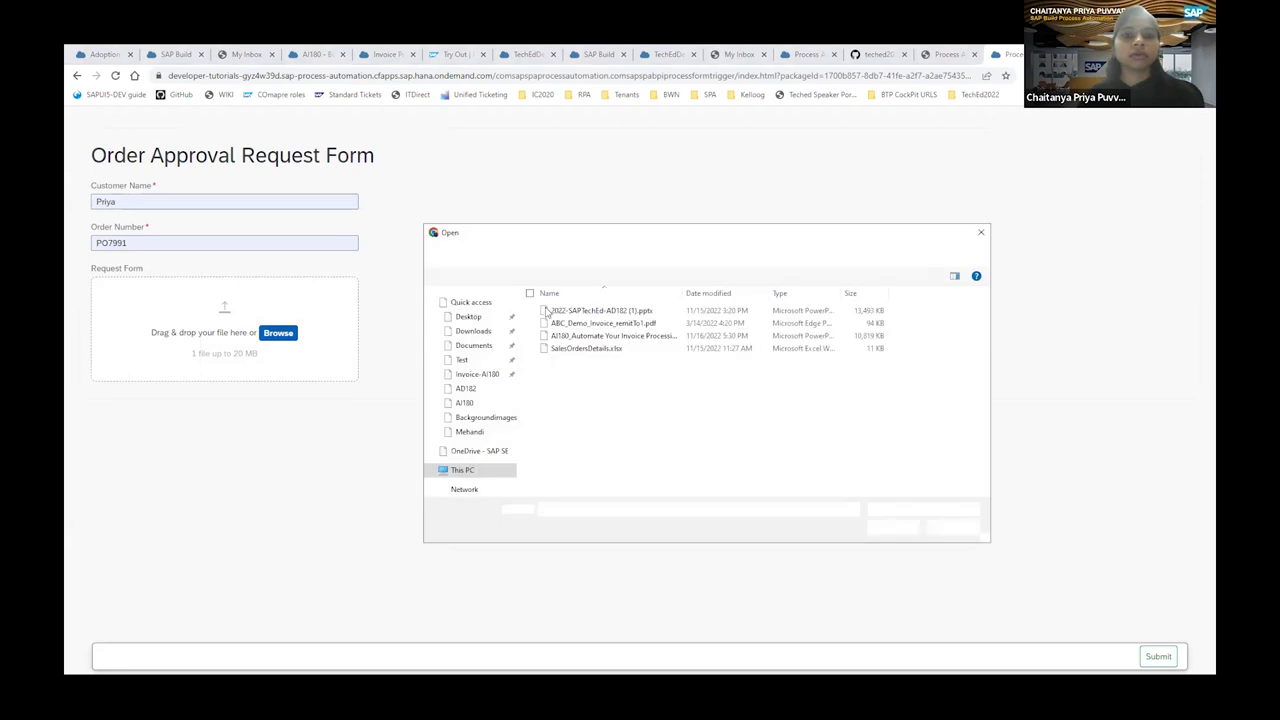
left_click(590, 349)
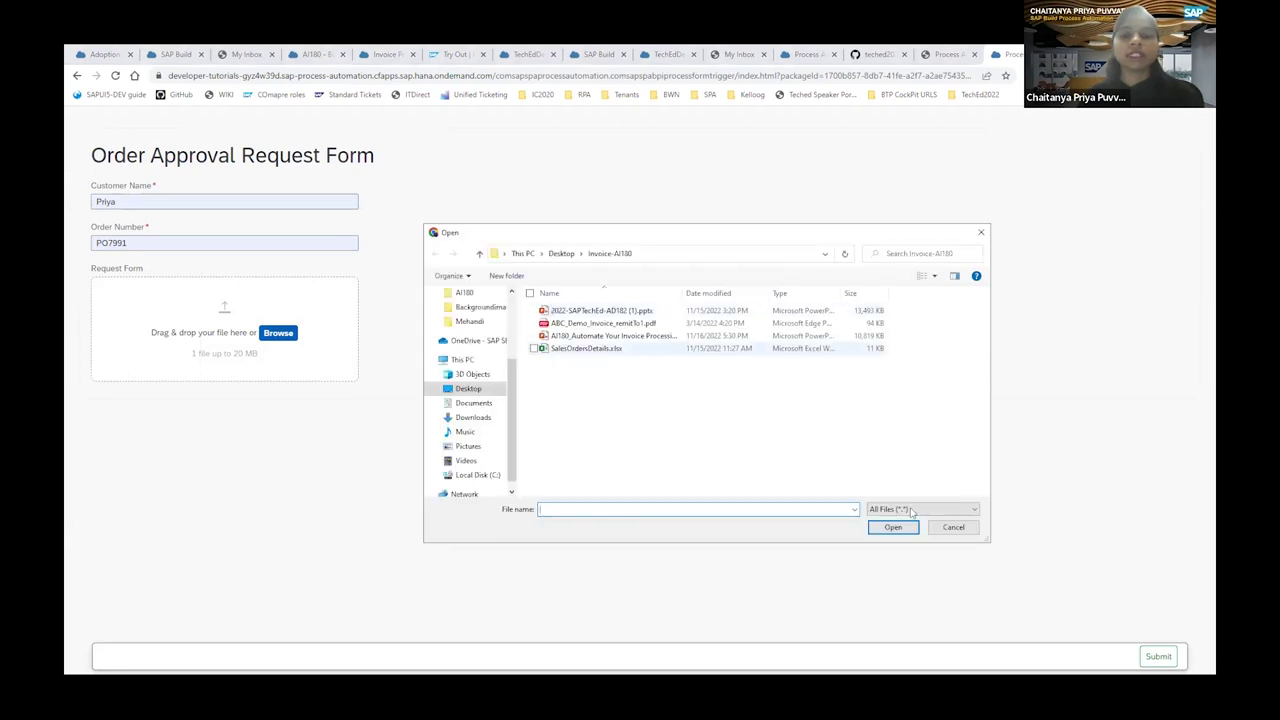
left_click(895, 528)
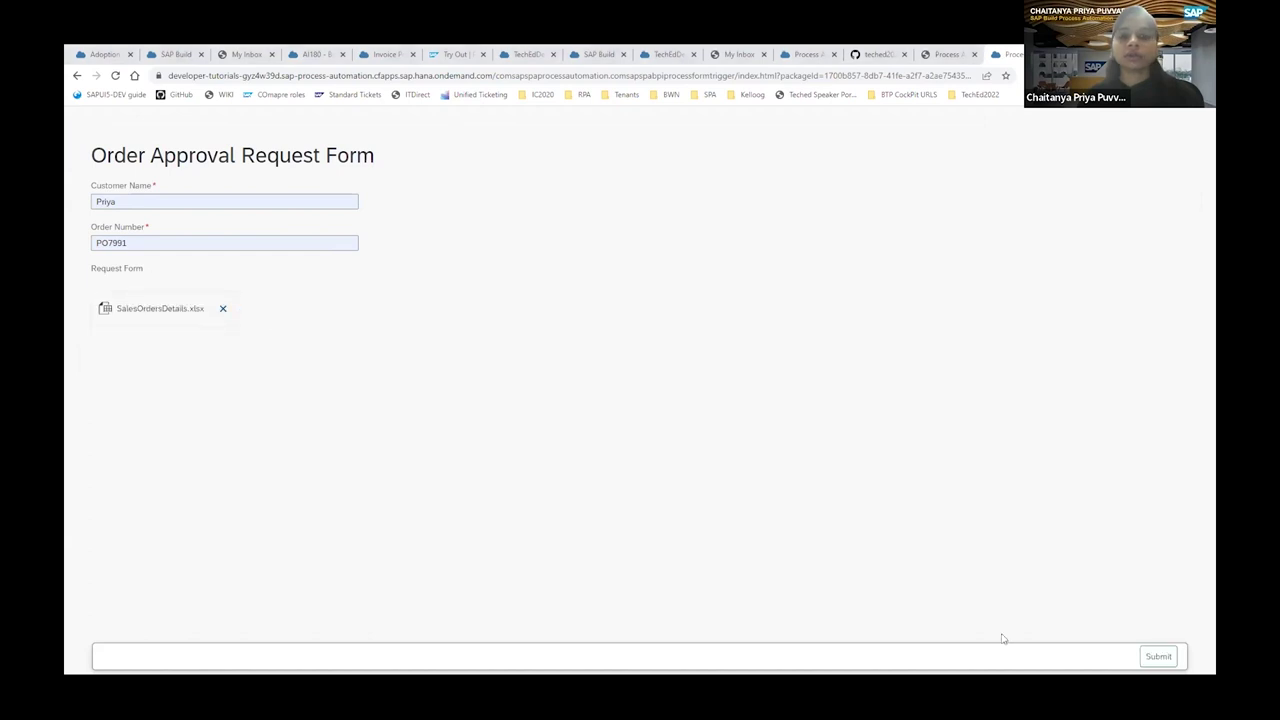
left_click(1157, 657)
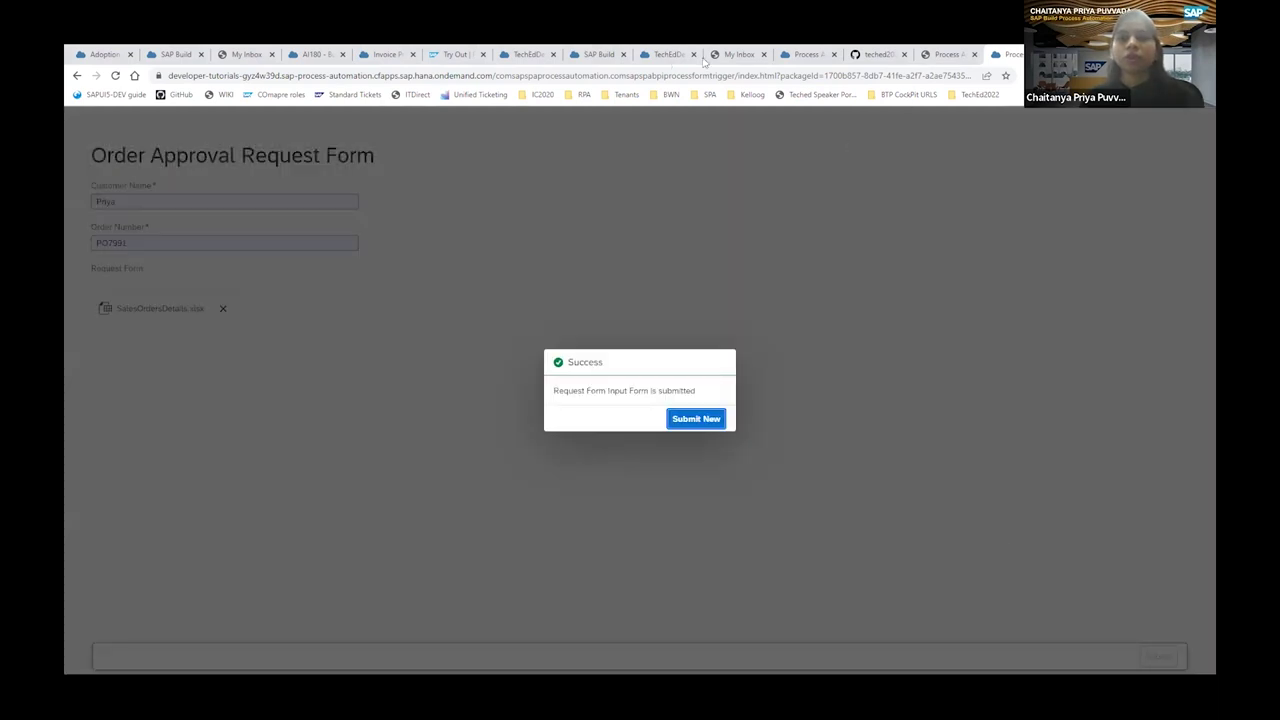
Refresh My Inbox, open task PO7991 with SalesOrdersDetails.xlsx, then view the order-approved email.
left_click(739, 54)
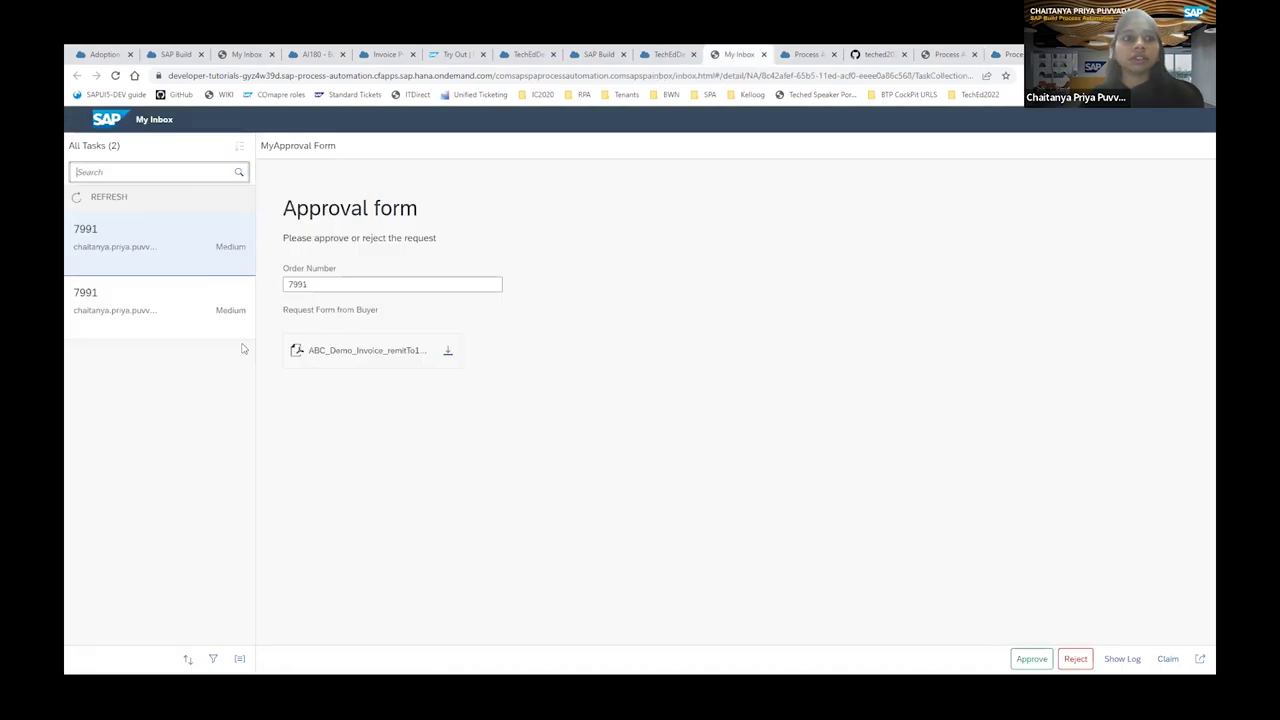
left_click(105, 197)
left_click(98, 200)
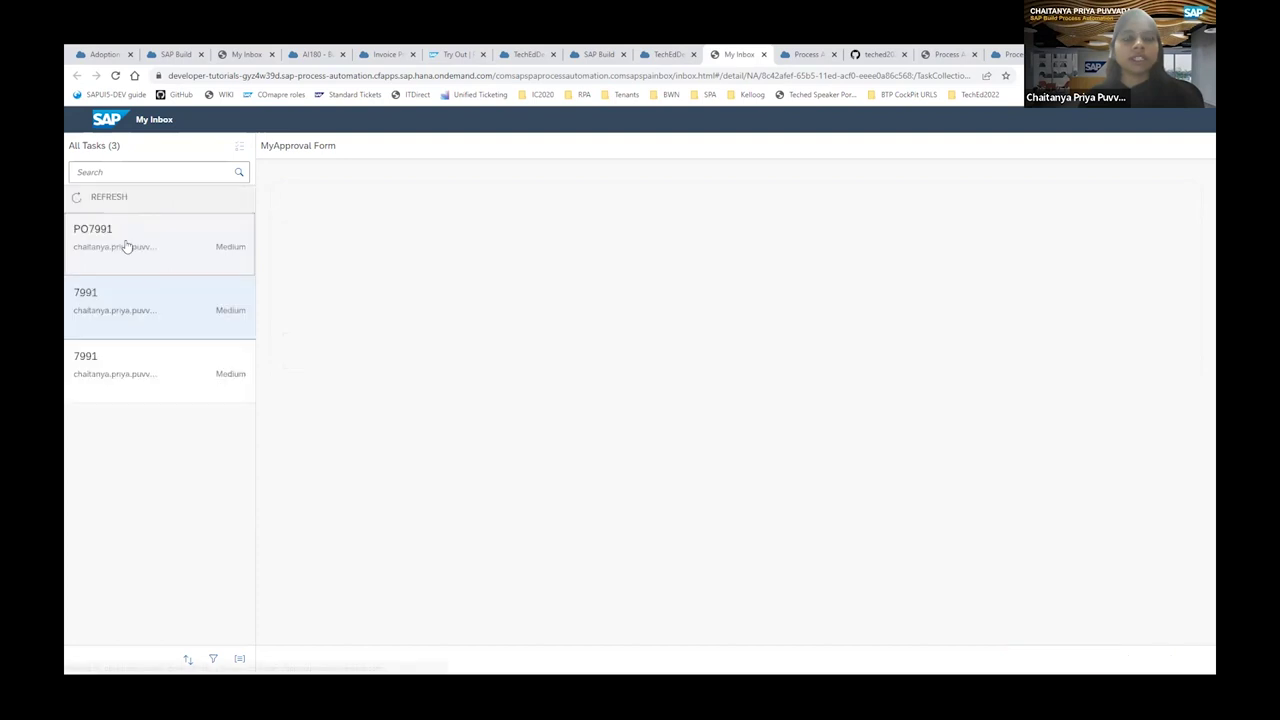
left_click(126, 247)
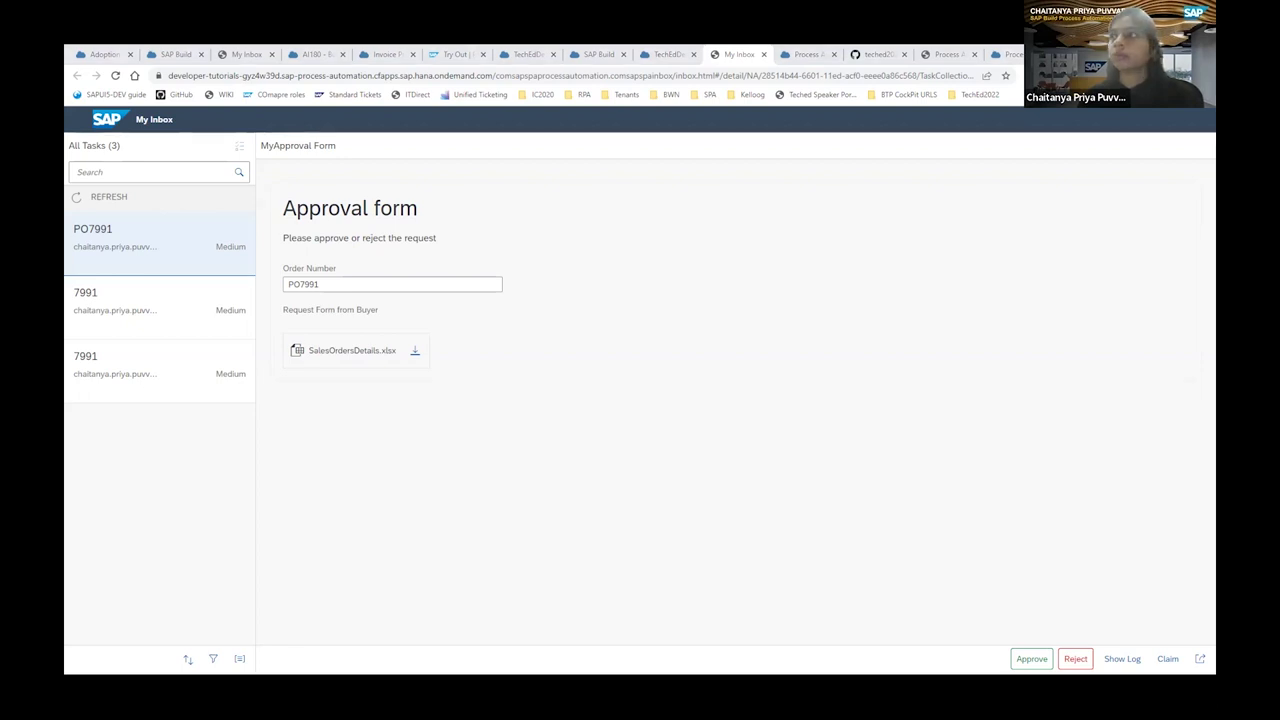
key("alt+Tab")
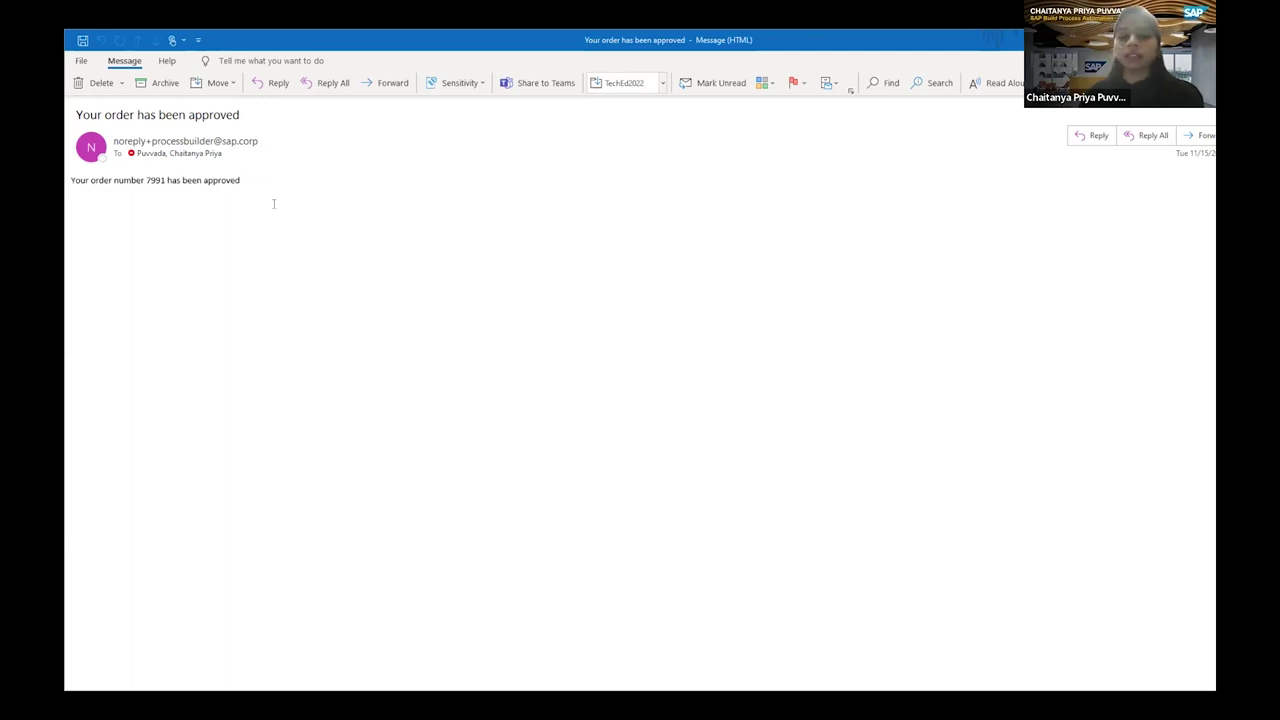
Return to the slideshow and advance to the 'Get started today' slide.
key("alt+Tab")
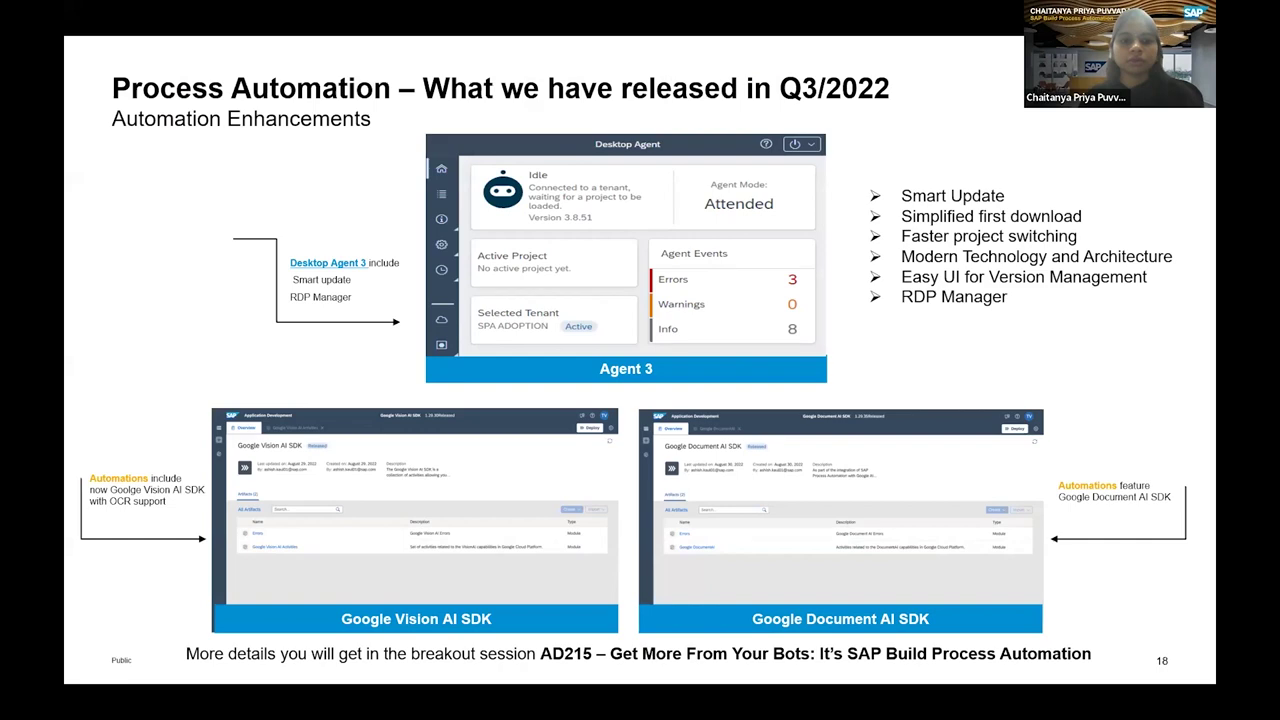
key("Right")
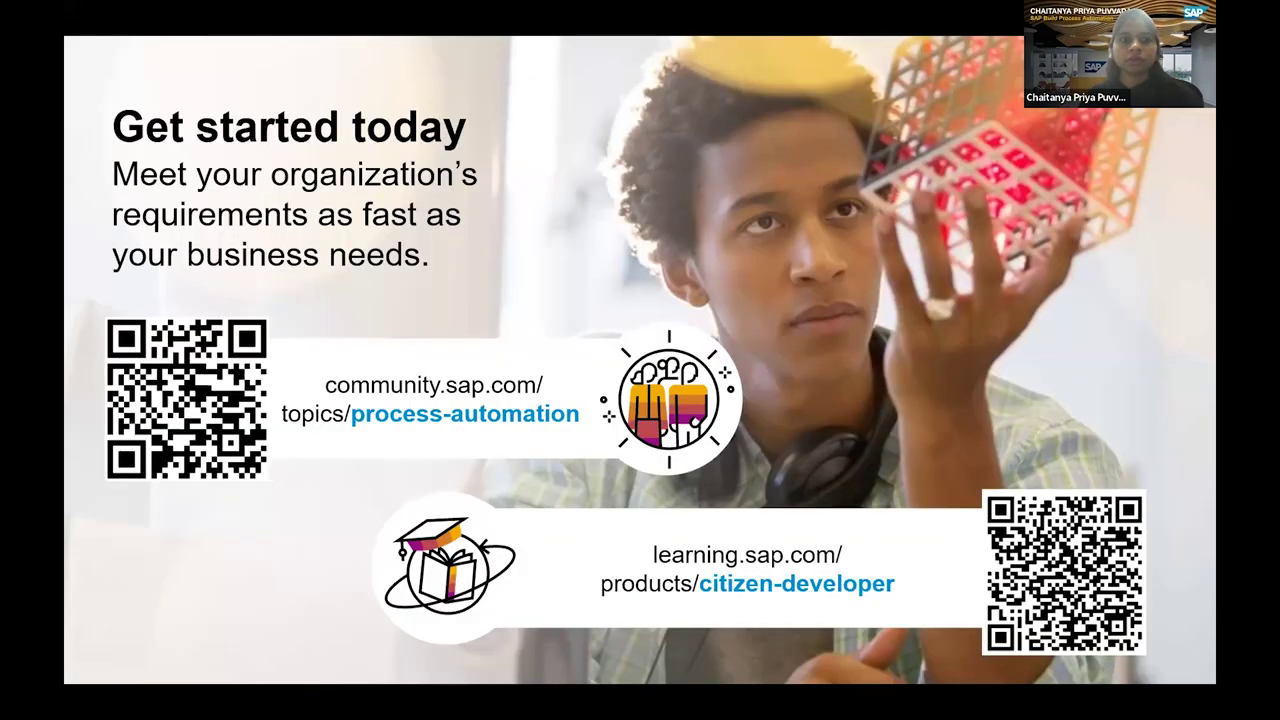